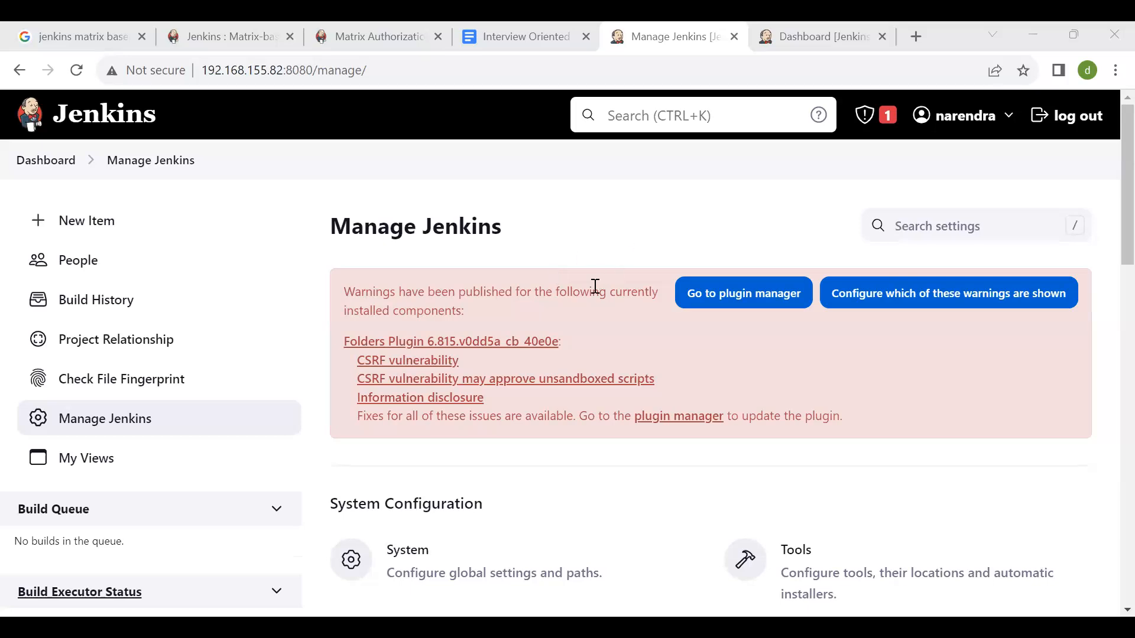
# - Open the user management page from the Jenkins administration settings and start a new user account
pyautogui.scroll(-5, 596, 286)
pyautogui.scroll(5, 595, 286)
pyautogui.scroll(-5, 596, 286)
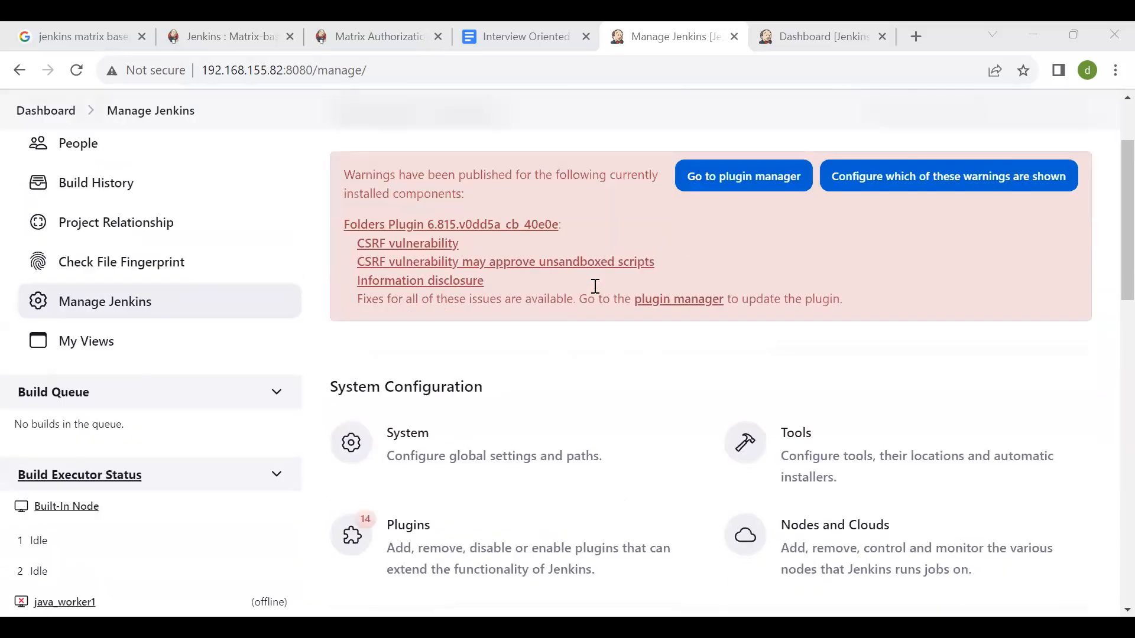
pyautogui.scroll(-2, 596, 286)
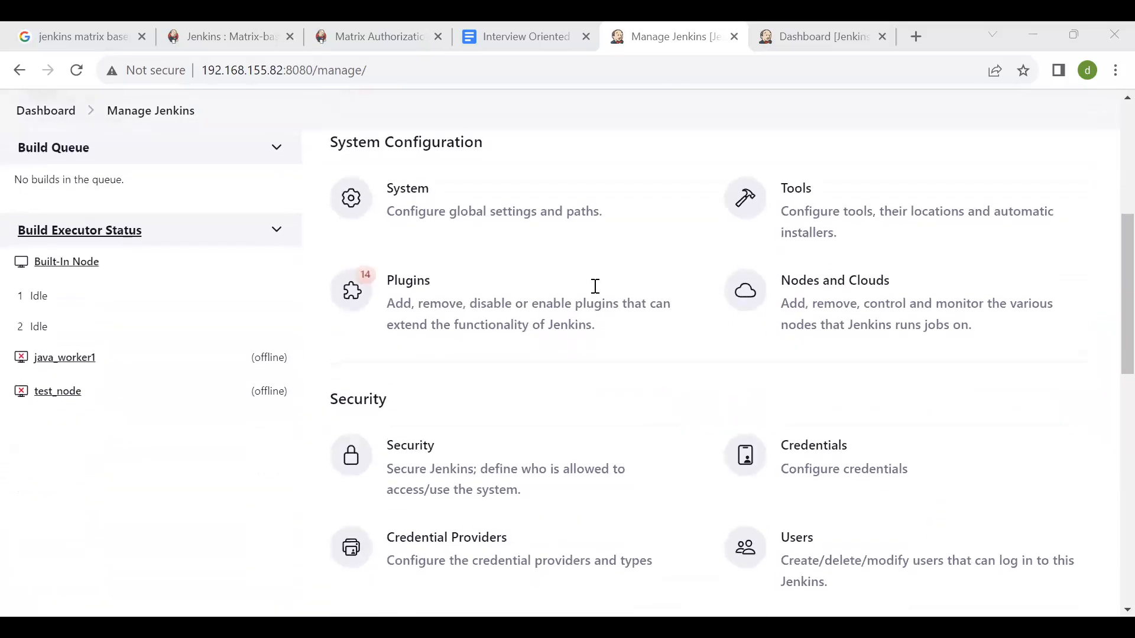
pyautogui.scroll(-2, 778, 357)
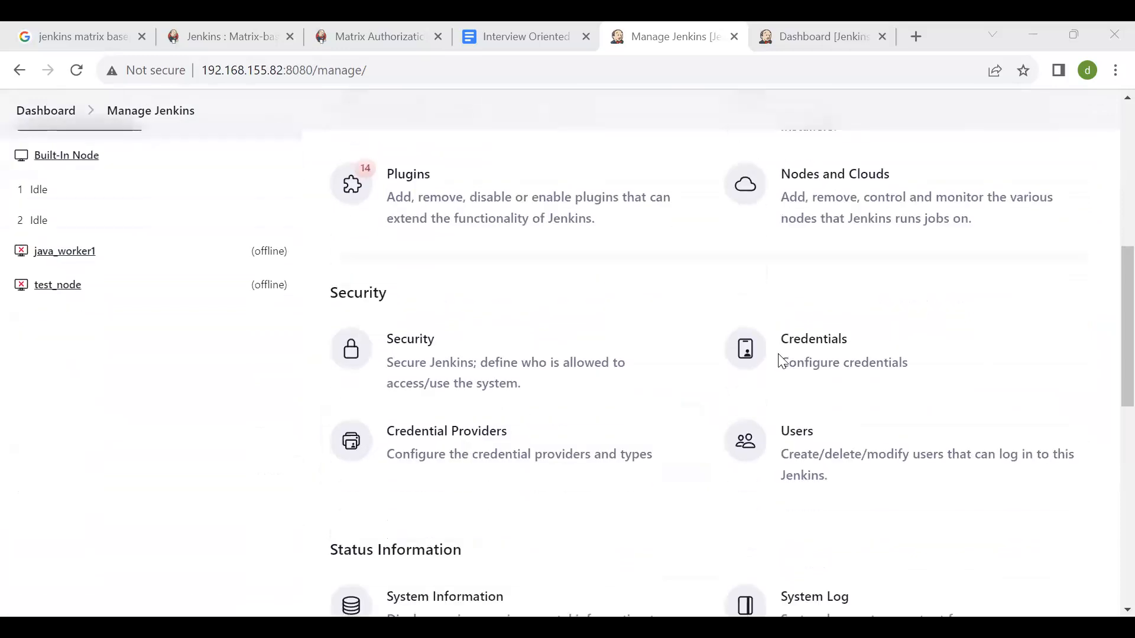
pyautogui.click(865, 463)
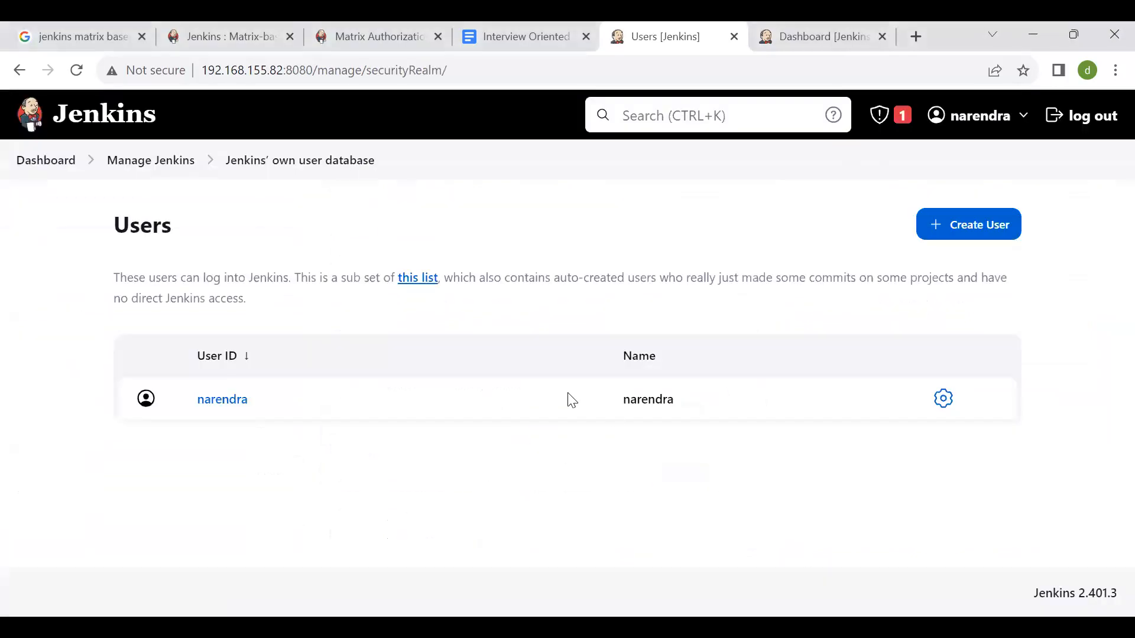
pyautogui.click(979, 217)
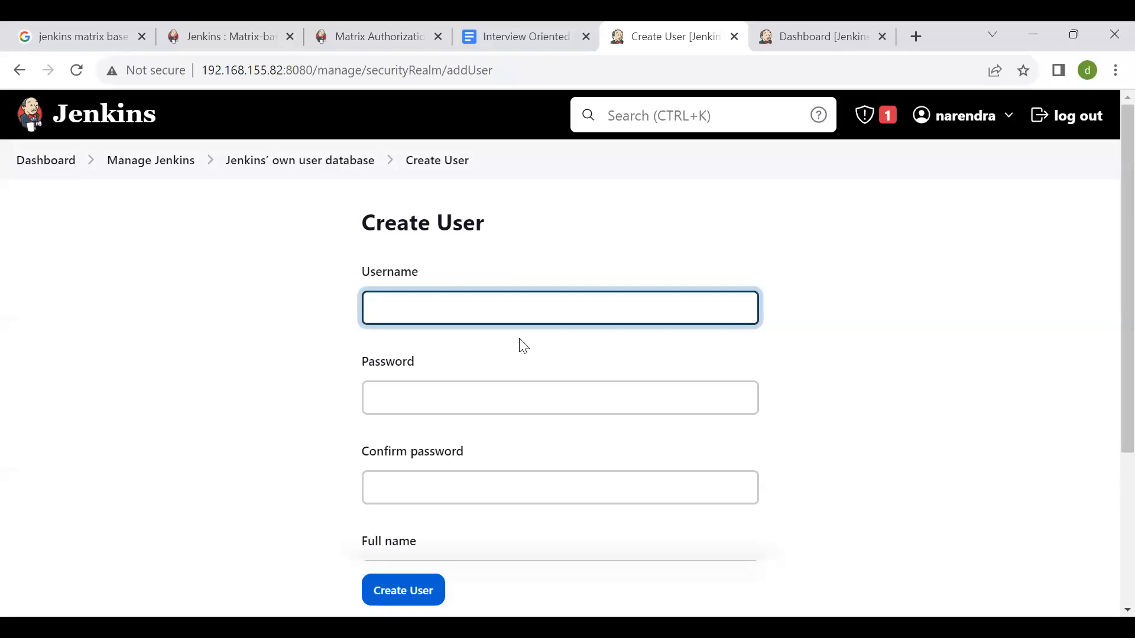
# - Enter the first new user's username, then fill in and confirm the account password
pyautogui.press('Tab')
pyautogui.press('Tab')
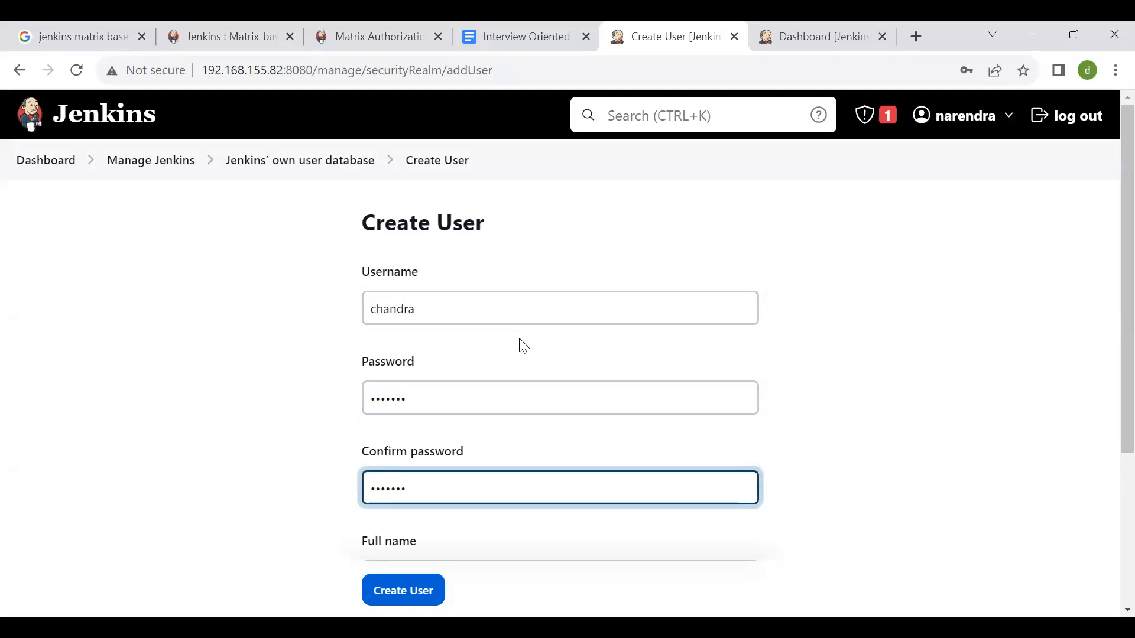
# - Fill in the new user's full name and submit the account form with the e-mail address left empty
pyautogui.scroll(-3, 523, 346)
pyautogui.click(484, 398)
pyautogui.write('char')
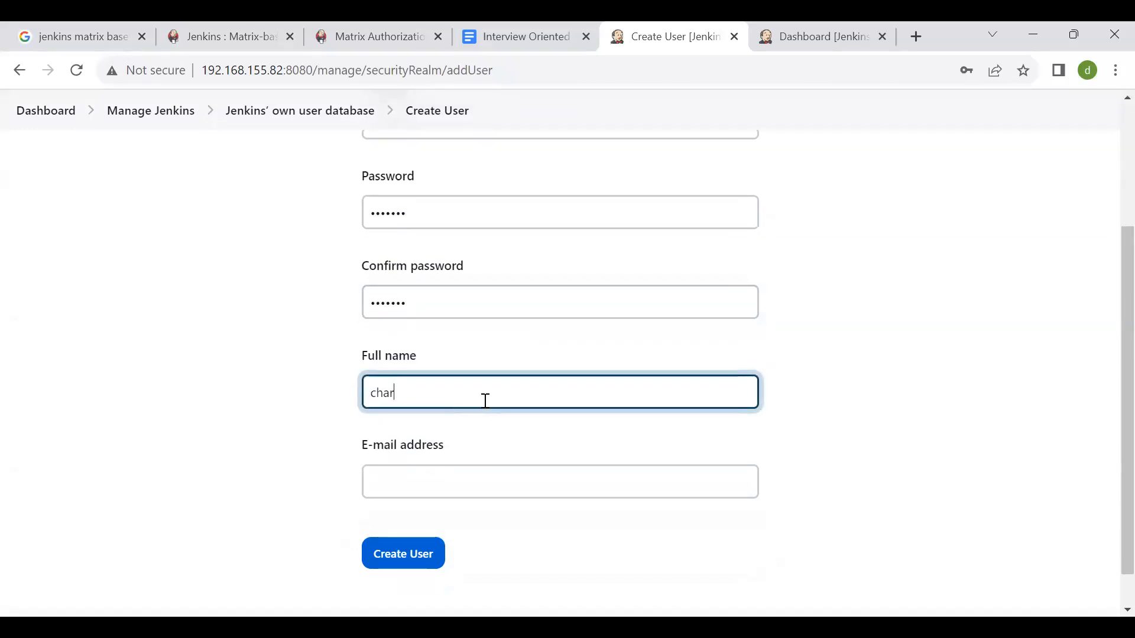
pyautogui.write('dra')
pyautogui.press('Tab')
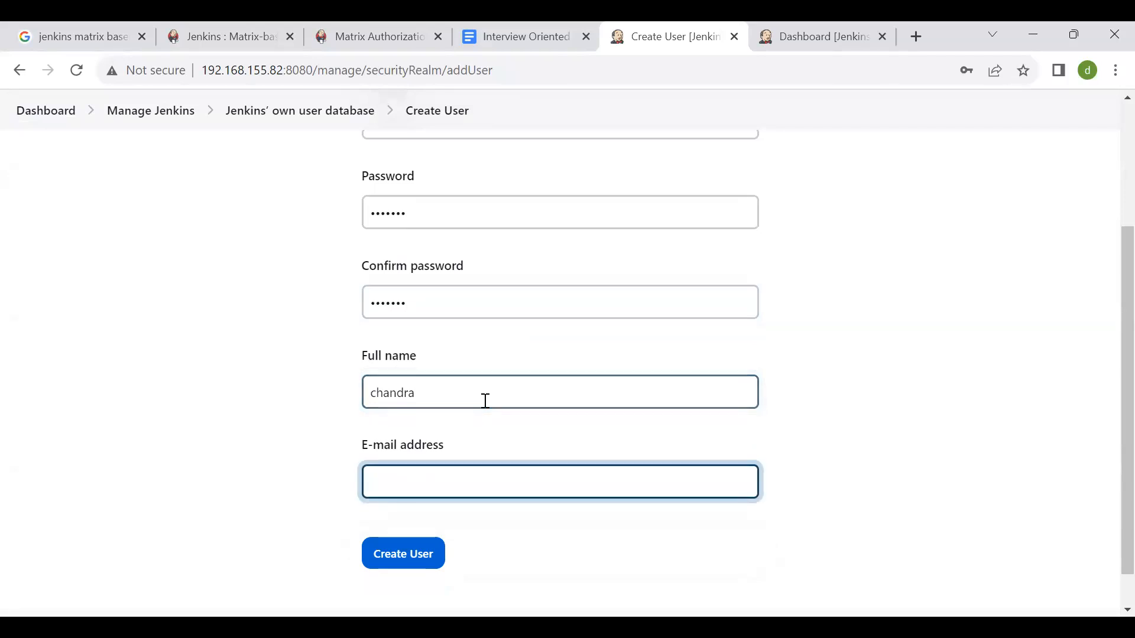
pyautogui.scroll(-1, 485, 402)
pyautogui.click(414, 513)
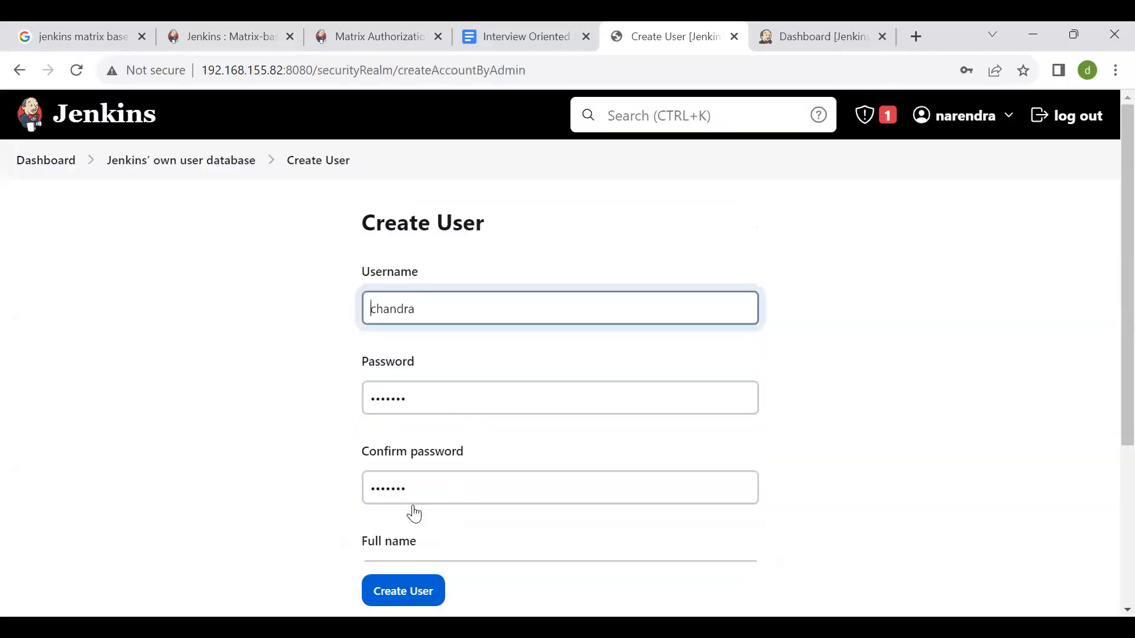
# - Fill in the user's e-mail address from the saved suggestions, create the account and dismiss the browser's password warning
pyautogui.scroll(-4, 505, 349)
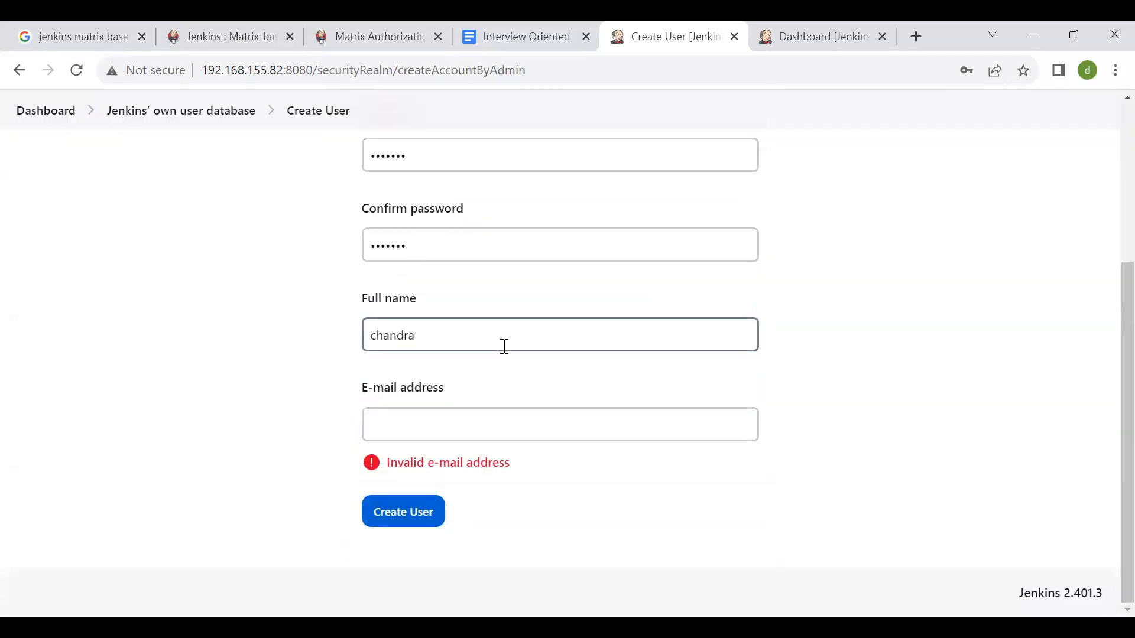
pyautogui.click(491, 414)
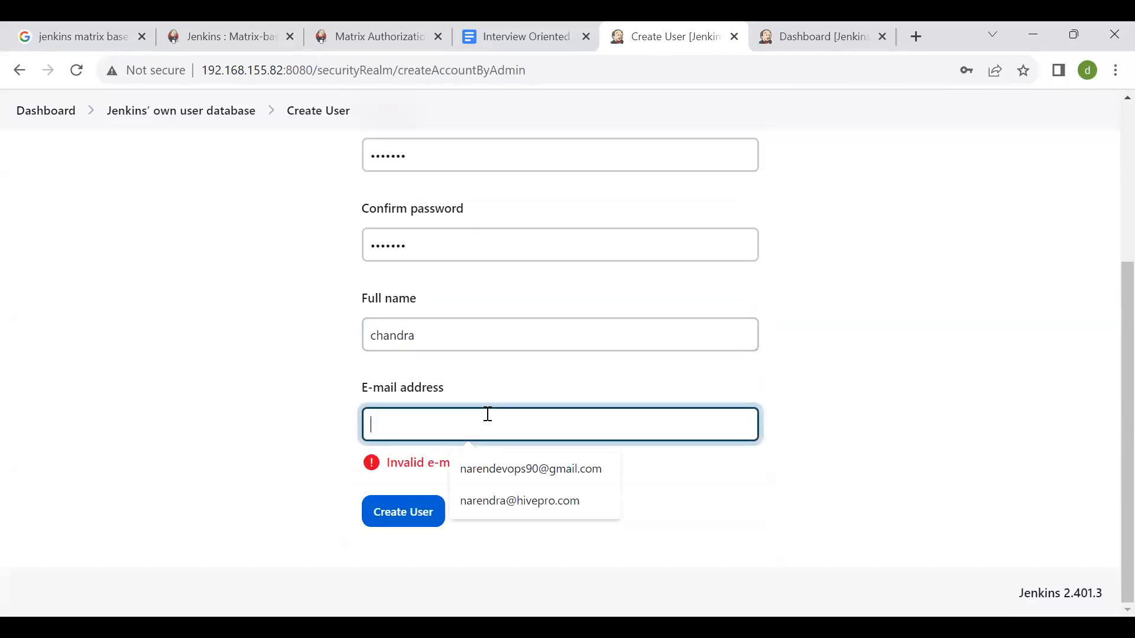
pyautogui.press('Down')
pyautogui.press('Return')
pyautogui.press('Tab')
pyautogui.click(412, 519)
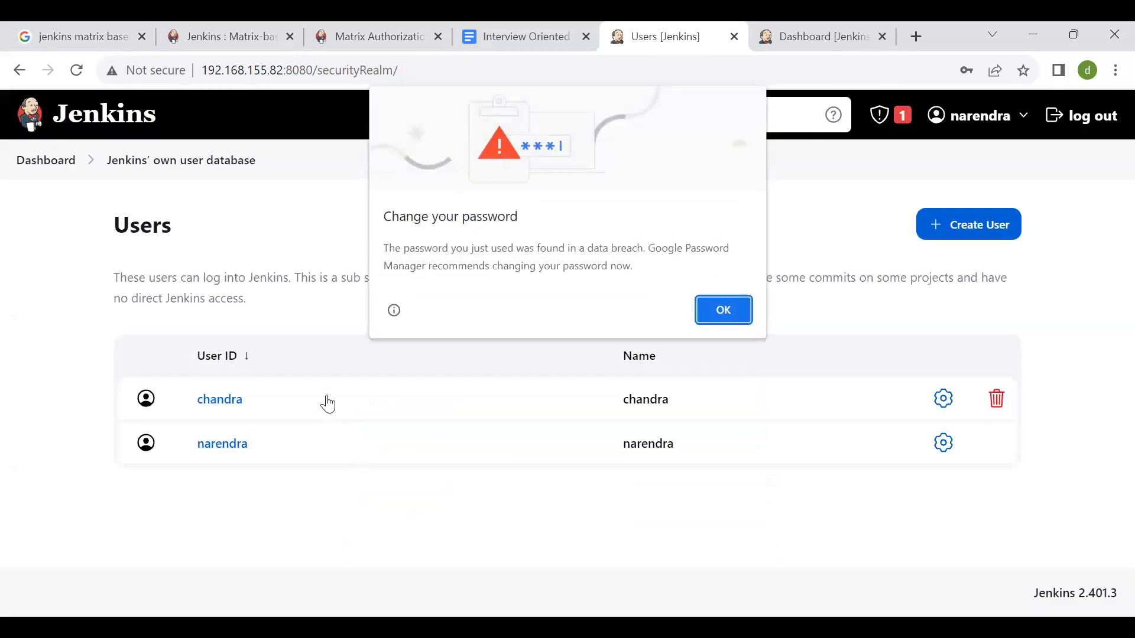
pyautogui.click(735, 310)
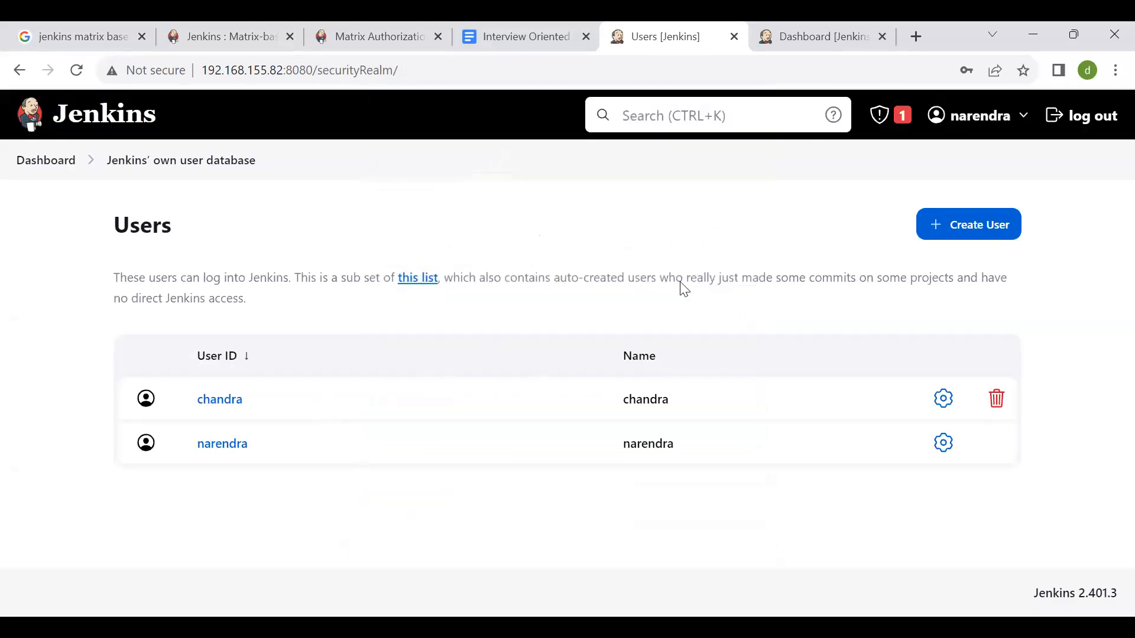
# - Start a second user account and enter its username
pyautogui.click(946, 228)
pyautogui.click(575, 307)
pyautogui.write('sarnya')
pyautogui.press('Tab')
# - Fill in and confirm the second user's account password
pyautogui.press('Tab')
pyautogui.write('••••••')
pyautogui.press('Tab')
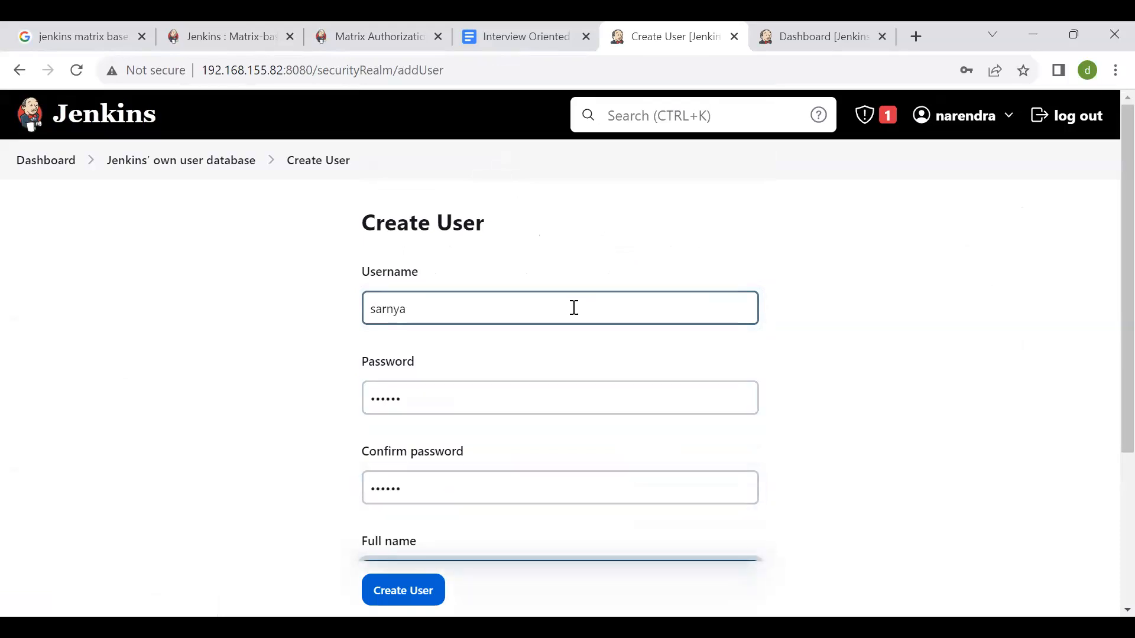
# - Fill in the second user's full name and e-mail address, create the account and dismiss the browser's password warning
pyautogui.write('saranya')
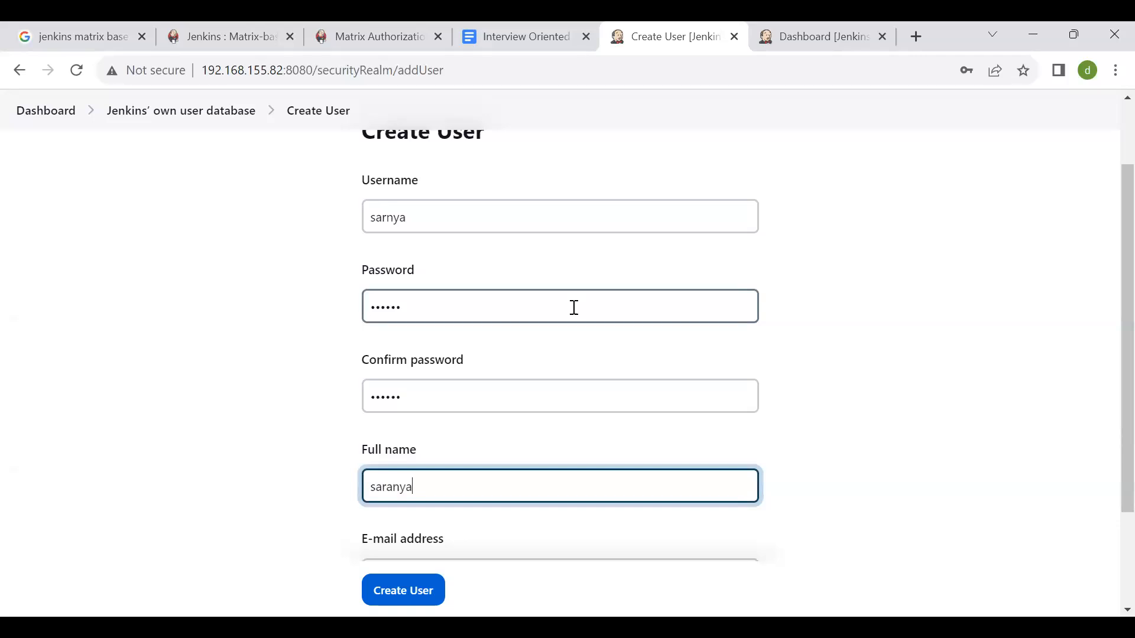
pyautogui.press('Tab')
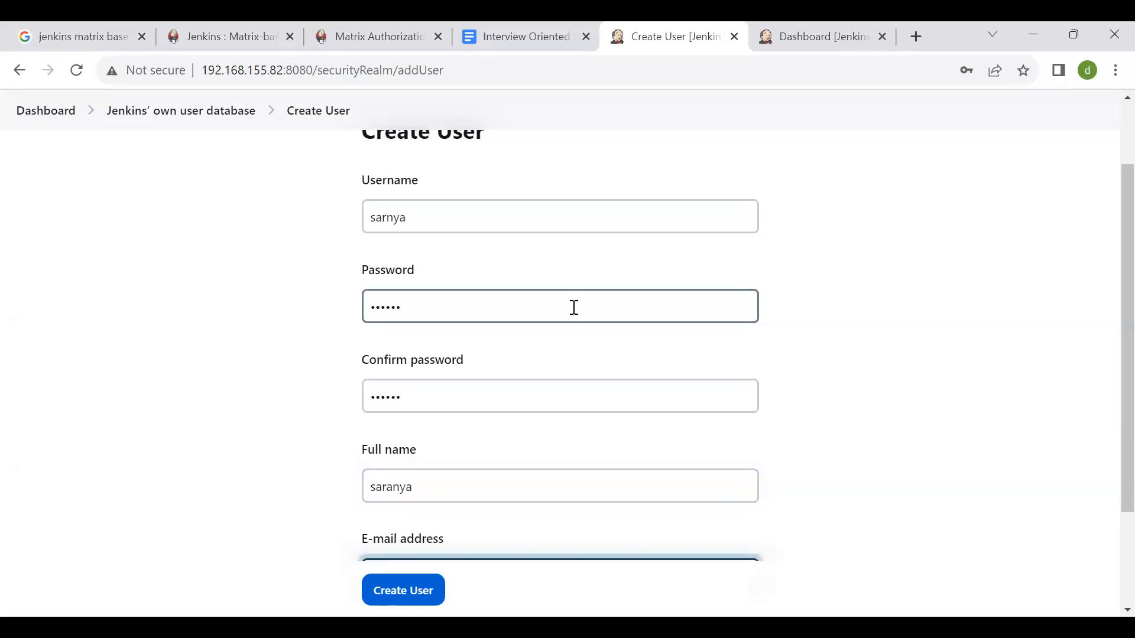
pyautogui.press('Tab')
pyautogui.scroll(-3, 573, 308)
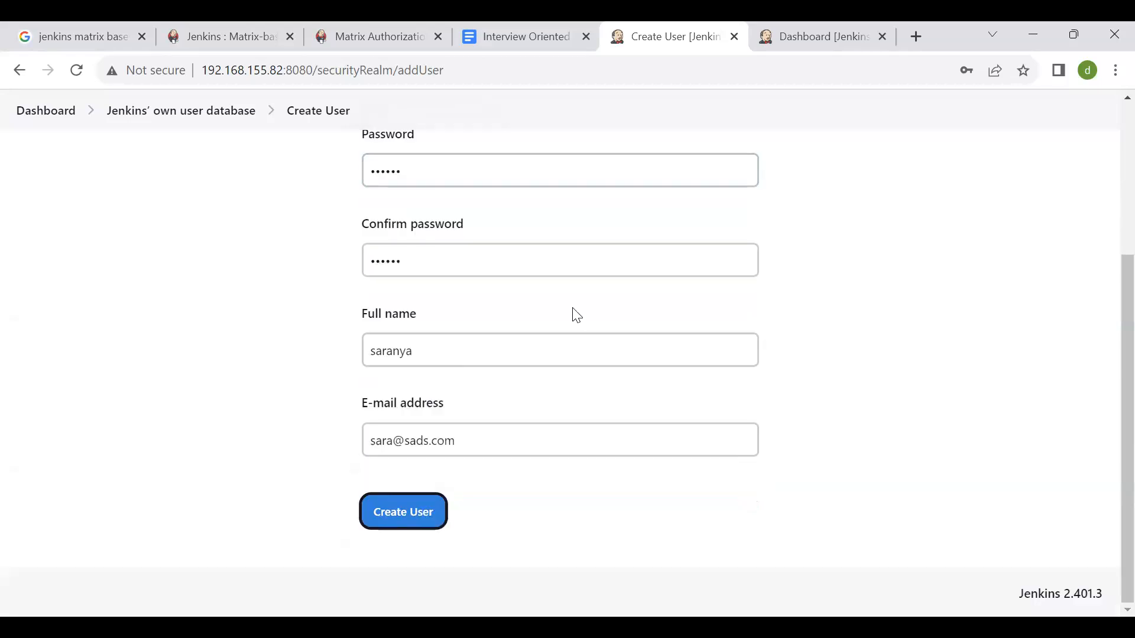
pyautogui.click(384, 518)
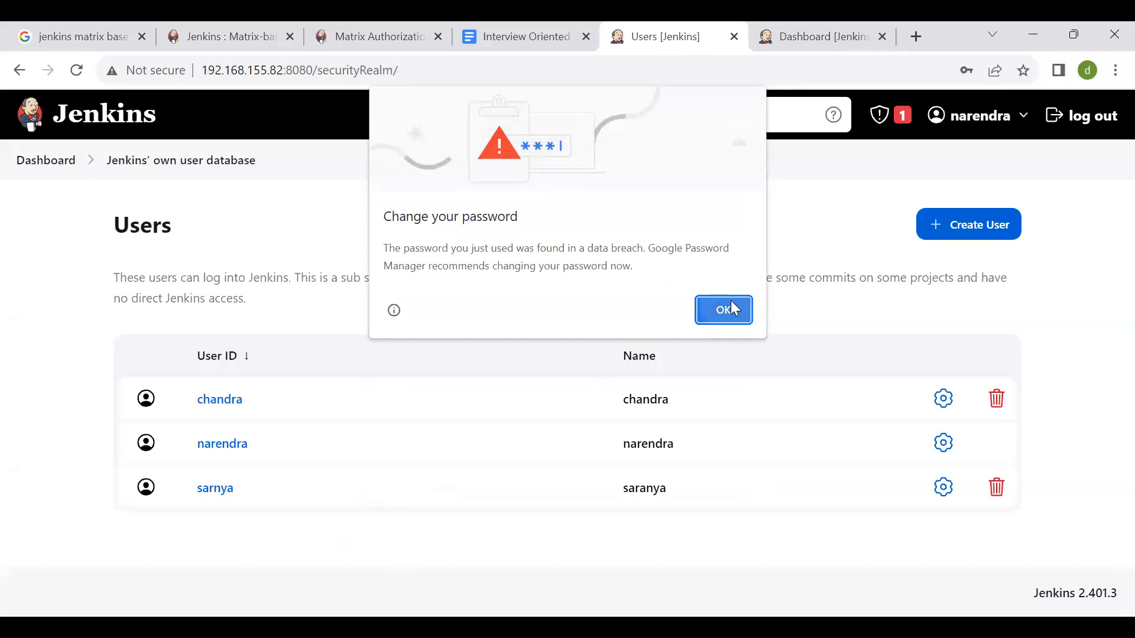
pyautogui.click(718, 309)
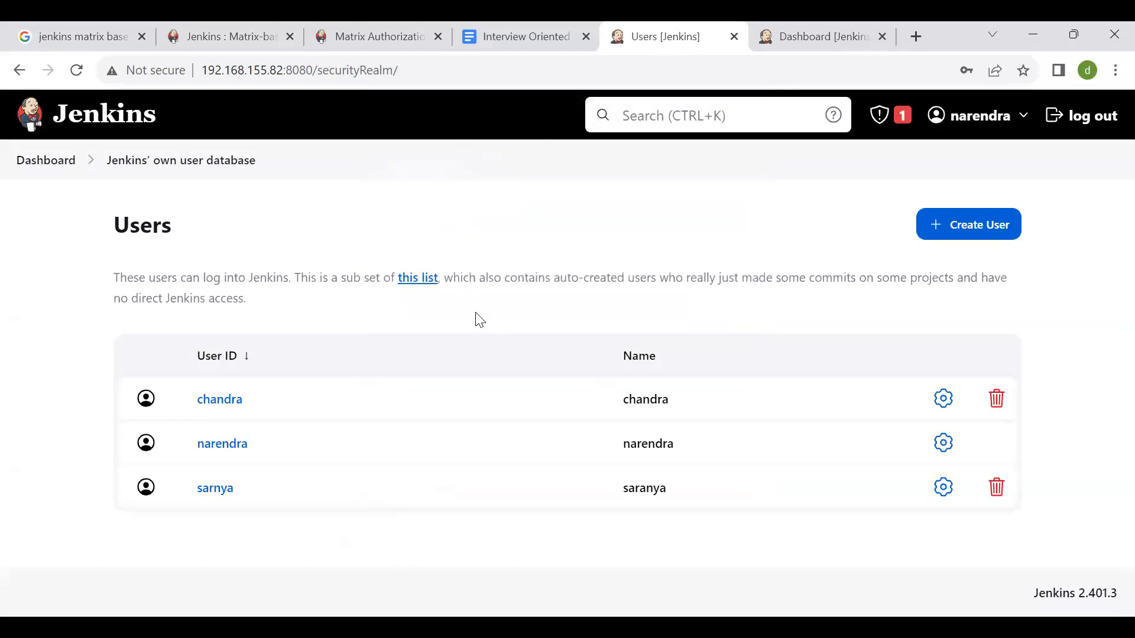
# - Return to the dashboard and open the global Security configuration under Manage Jenkins
pyautogui.click(69, 160)
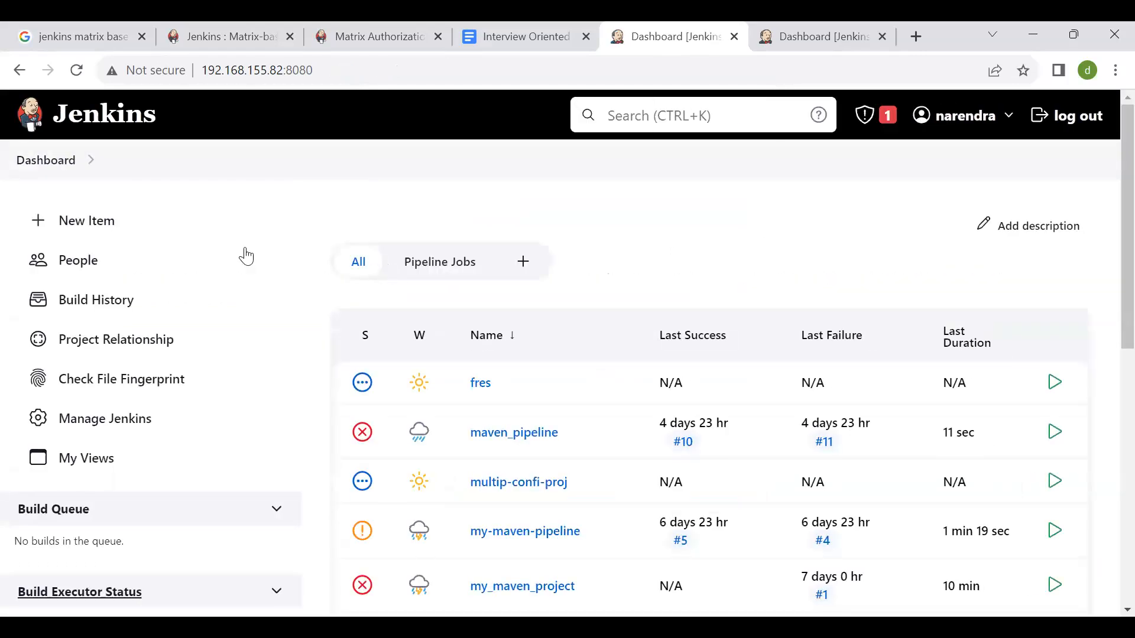
pyautogui.click(71, 168)
pyautogui.click(88, 417)
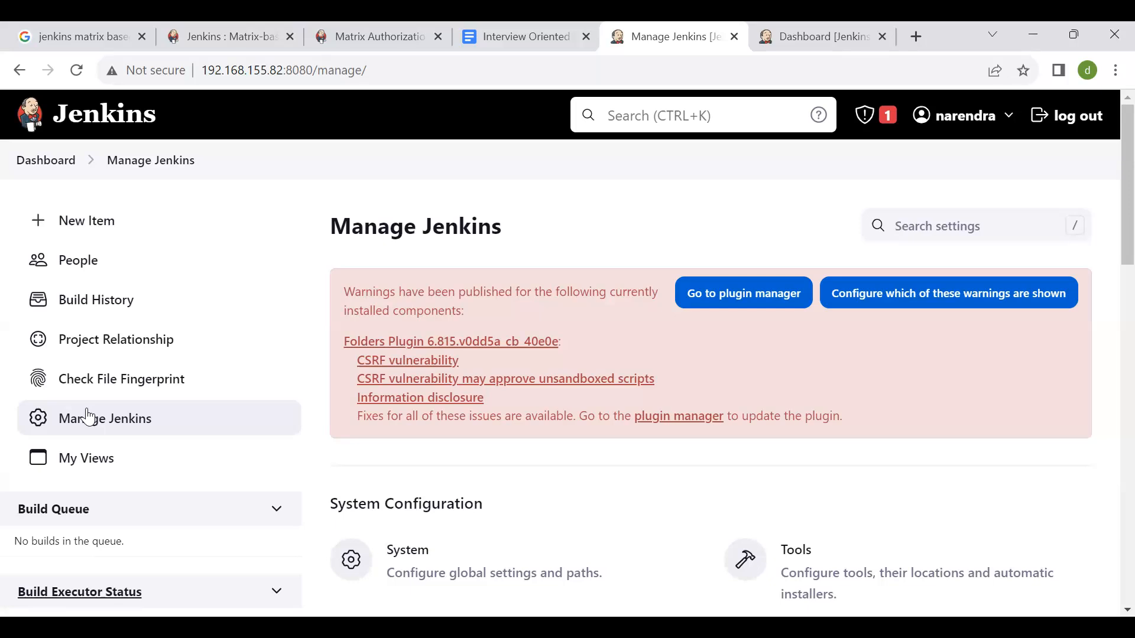
pyautogui.scroll(-1, 89, 417)
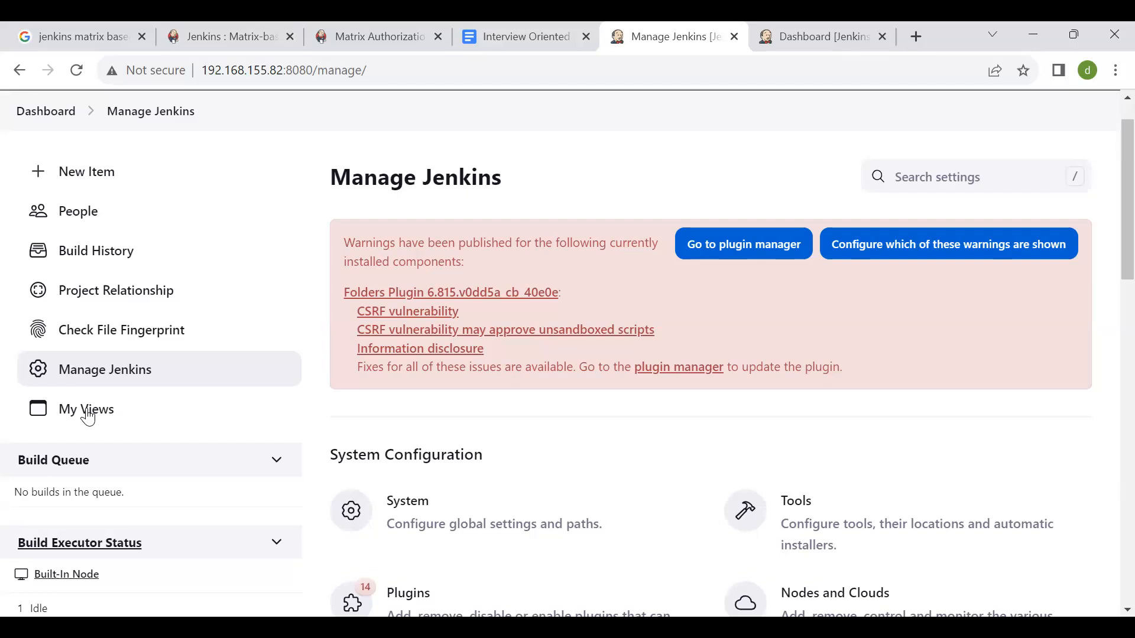
pyautogui.scroll(-5, 88, 417)
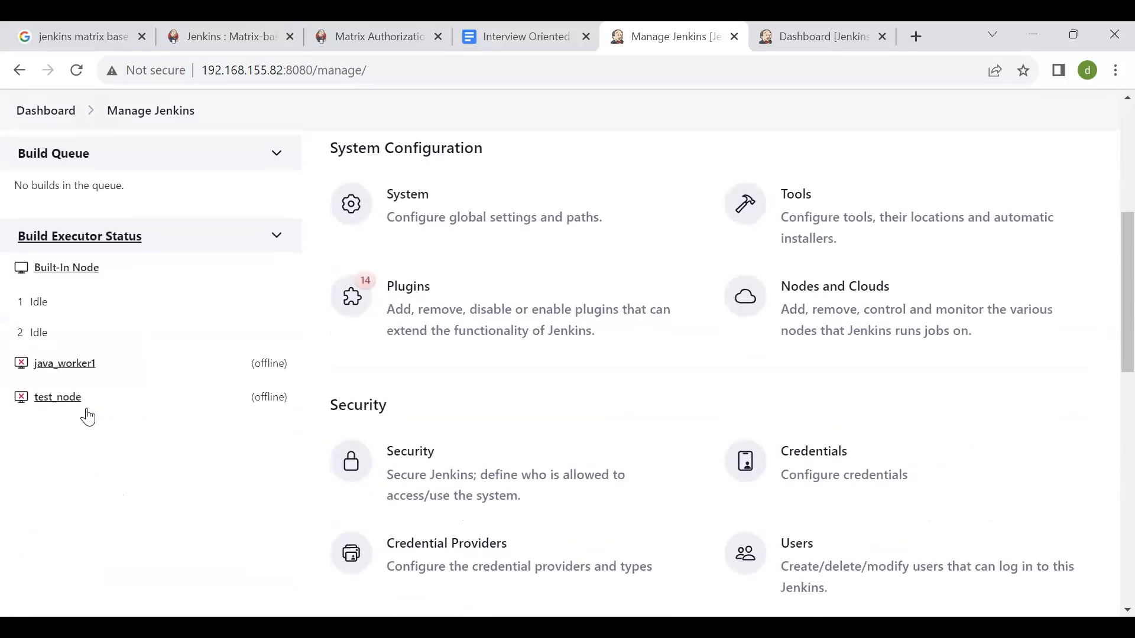
pyautogui.scroll(-1, 291, 372)
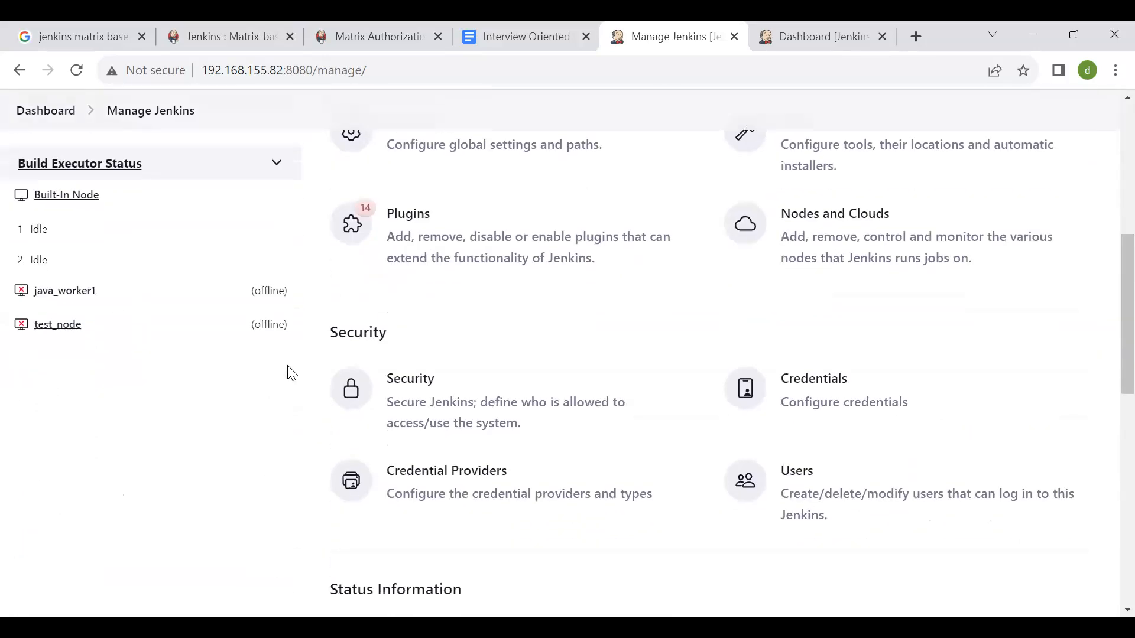
pyautogui.click(508, 414)
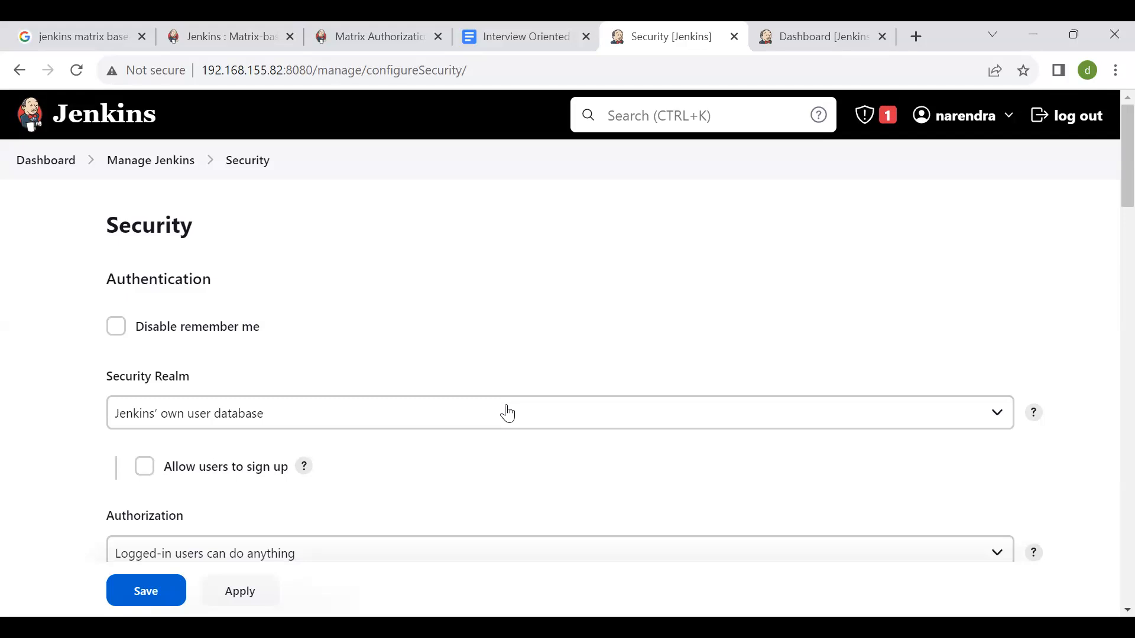
# - Examine the authentication and authorization settings, including the available Security Realm options, keeping Jenkins' own user database selected
pyautogui.scroll(-4, 507, 413)
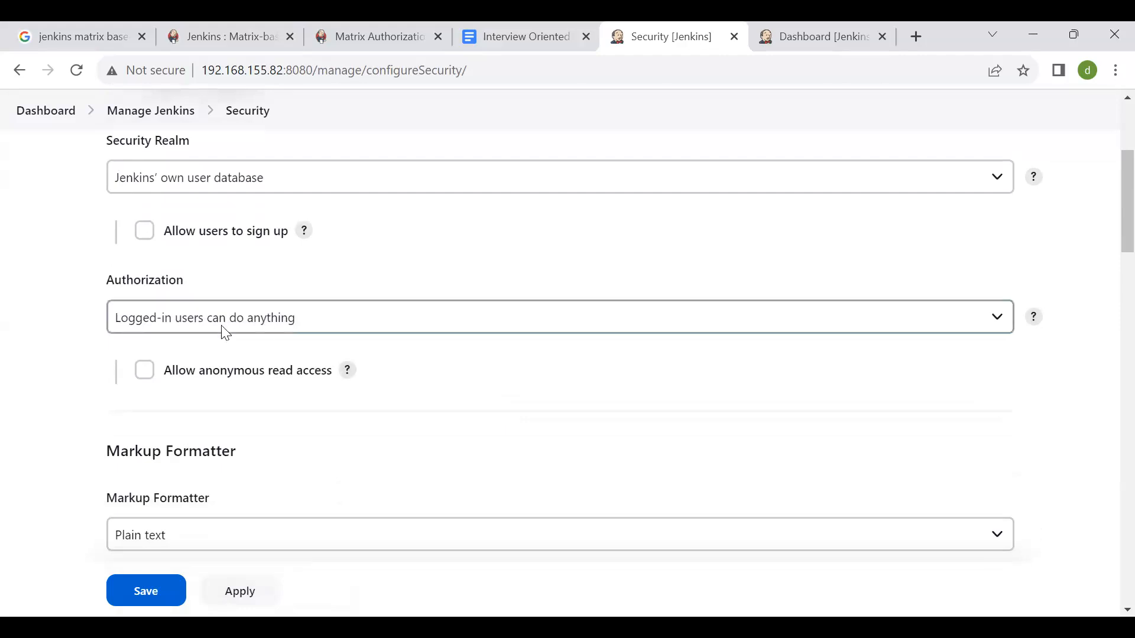
pyautogui.scroll(4, 222, 329)
pyautogui.scroll(-5, 304, 216)
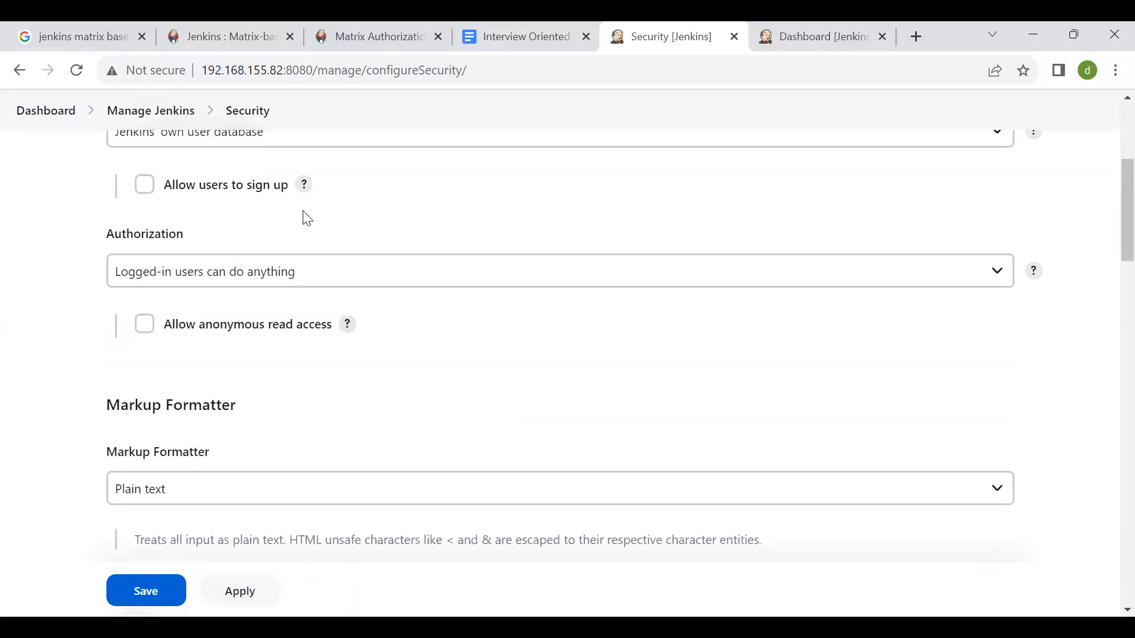
pyautogui.scroll(5, 307, 218)
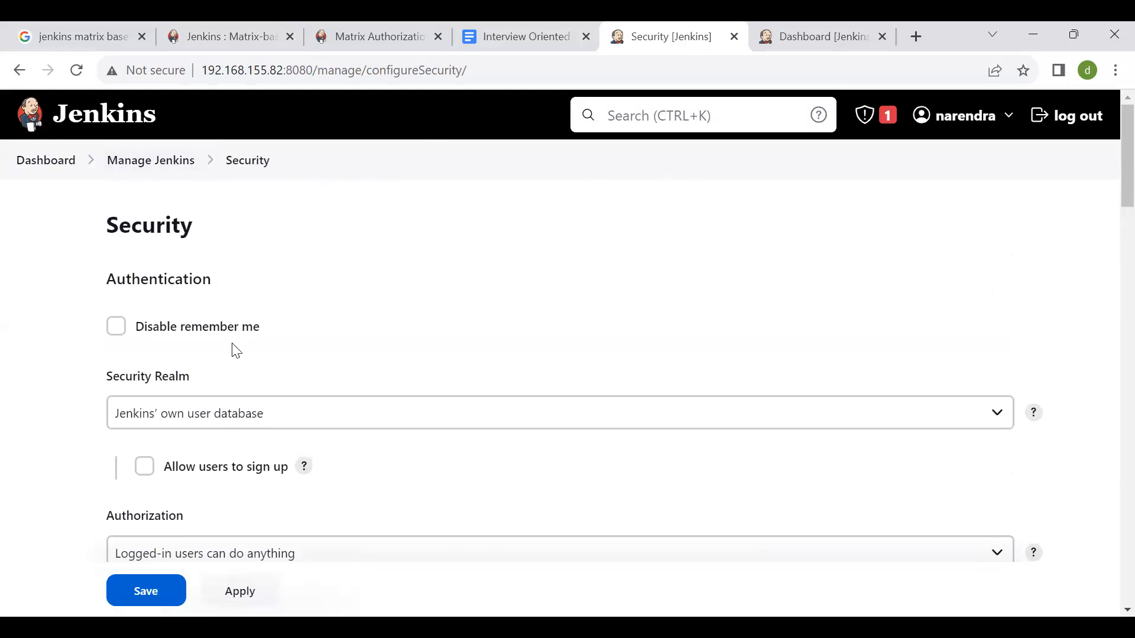
pyautogui.scroll(-1, 233, 350)
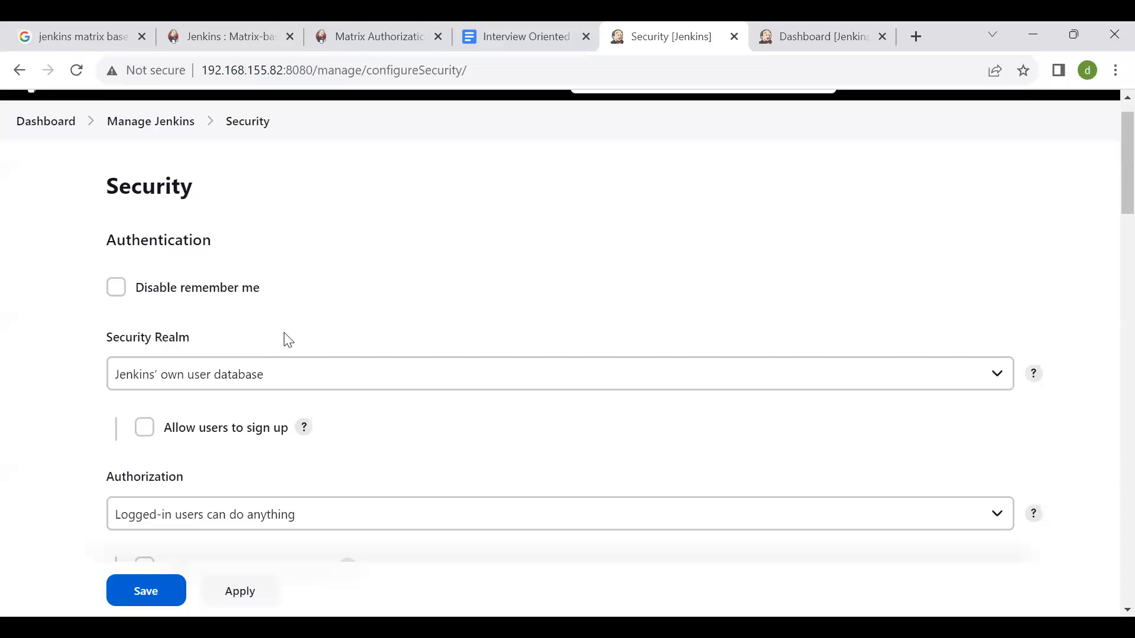
pyautogui.scroll(-2, 287, 337)
pyautogui.scroll(1, 216, 229)
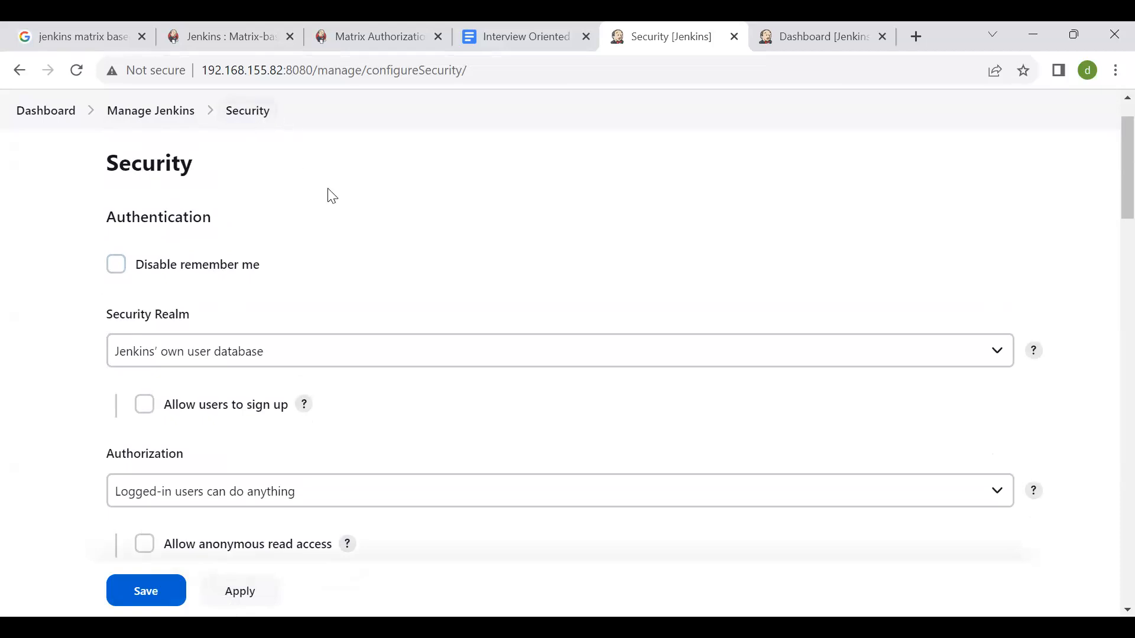
pyautogui.scroll(-1, 388, 233)
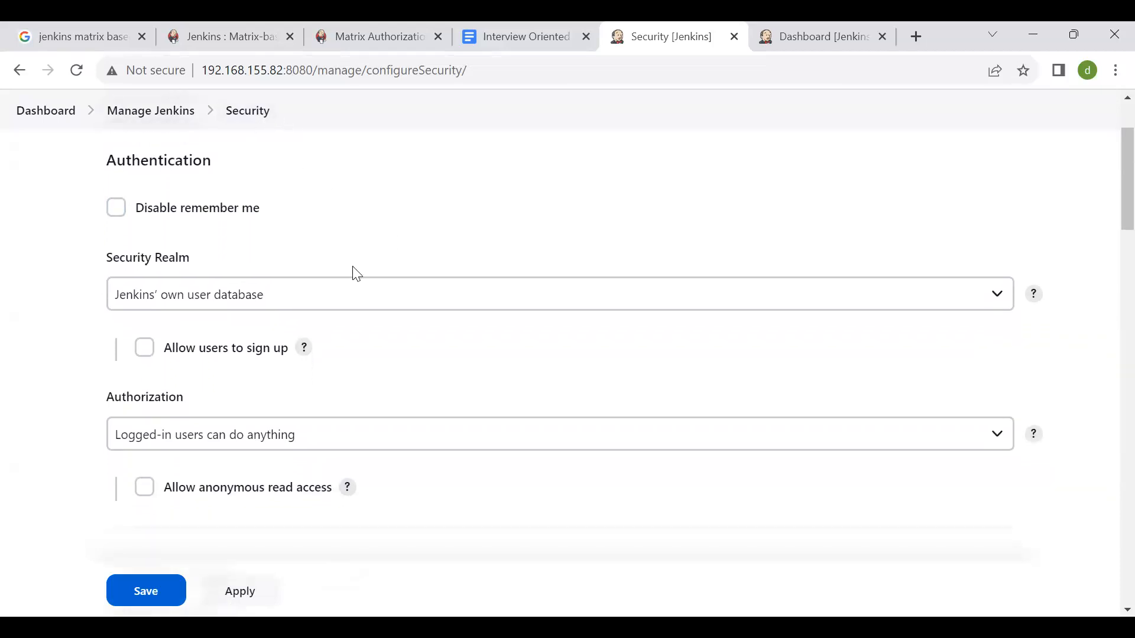
pyautogui.scroll(1, 300, 328)
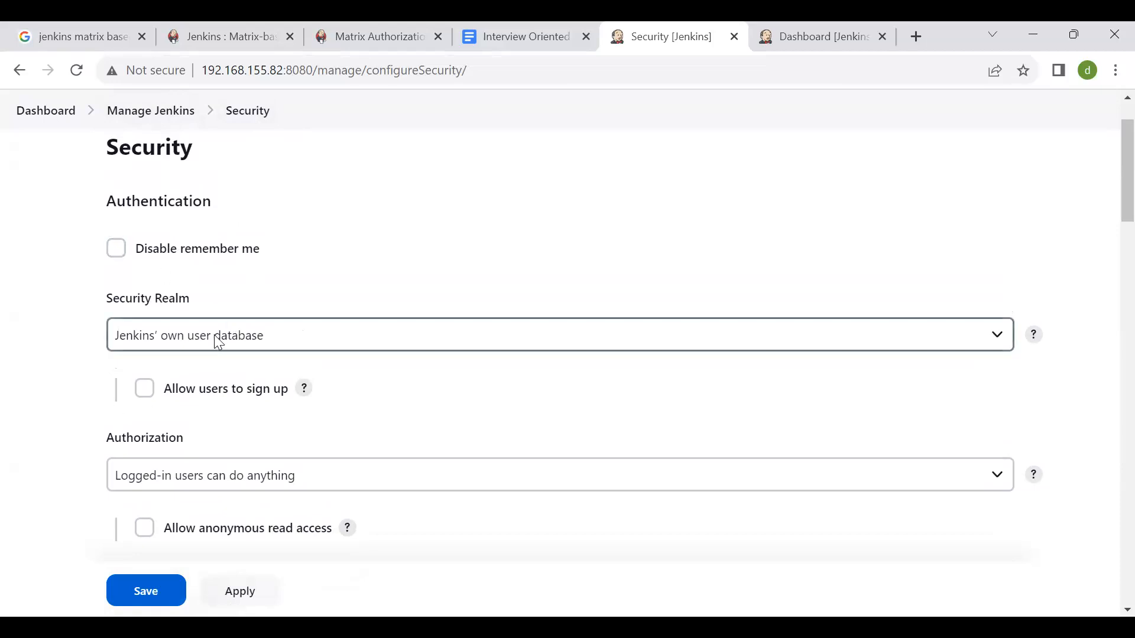
pyautogui.scroll(-1, 217, 340)
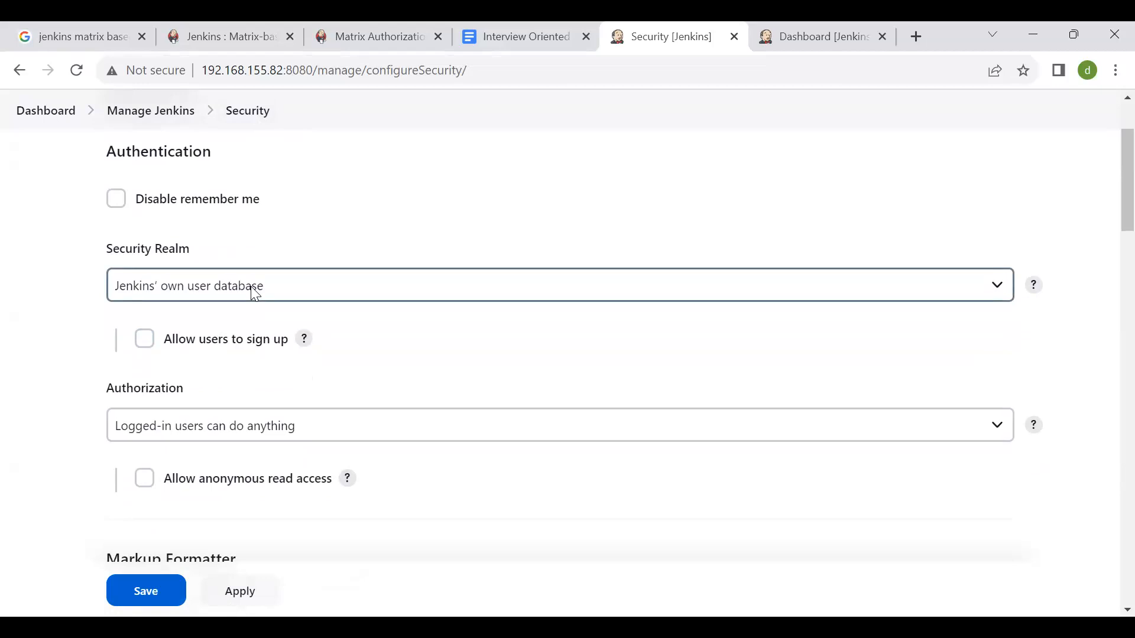
pyautogui.click(256, 288)
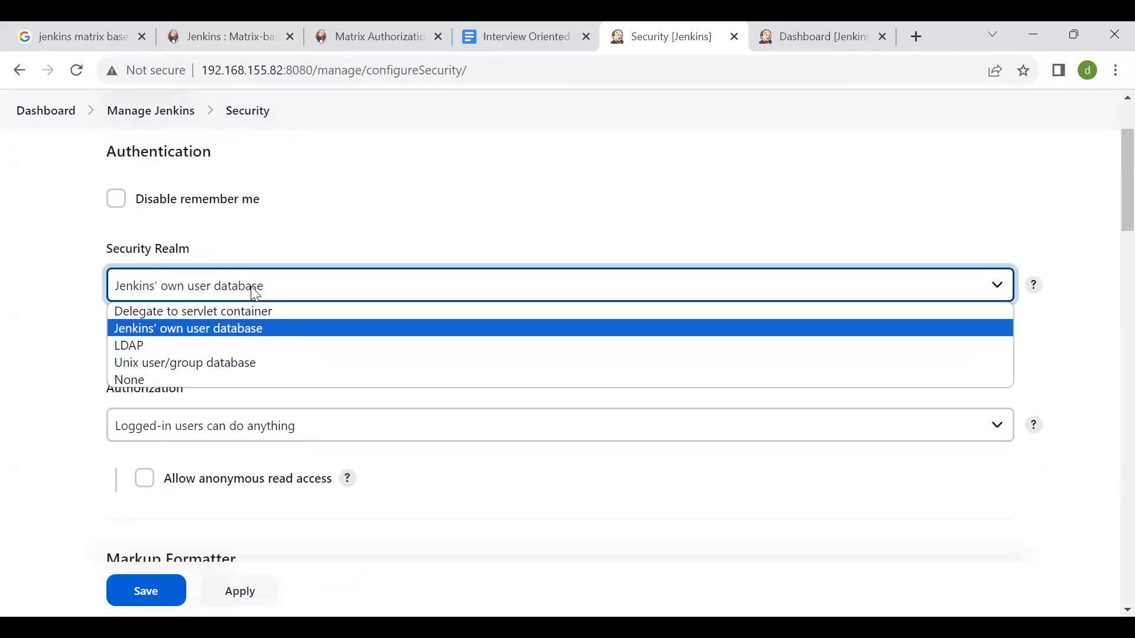
pyautogui.click(702, 230)
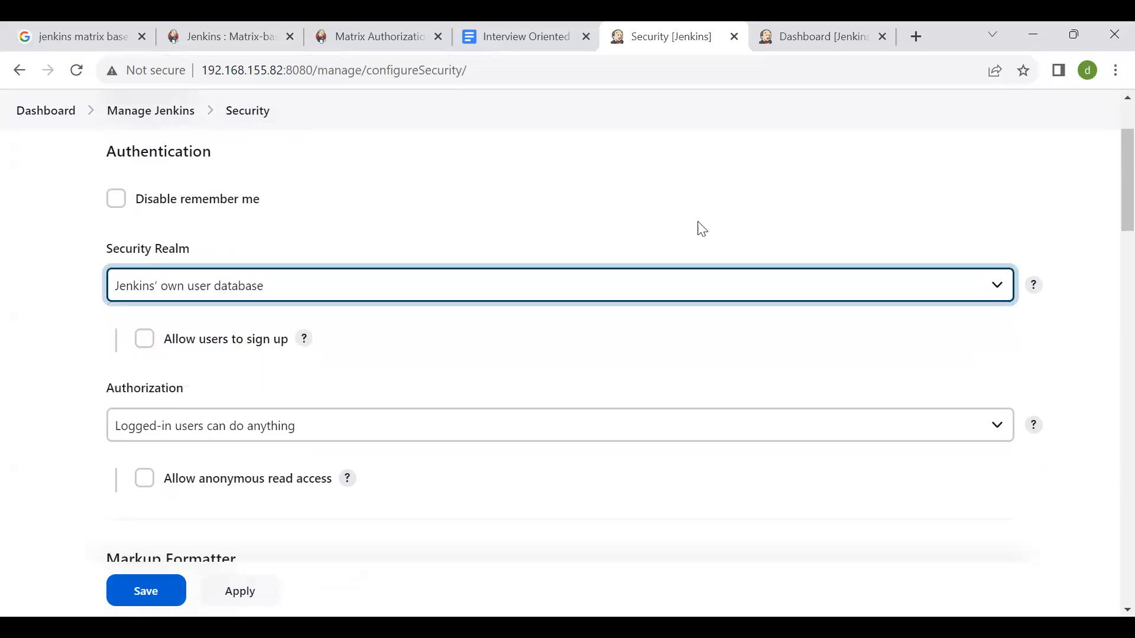
# - Try Unix user/group database as the Security Realm and switch back to Jenkins' own user database
pyautogui.click(658, 224)
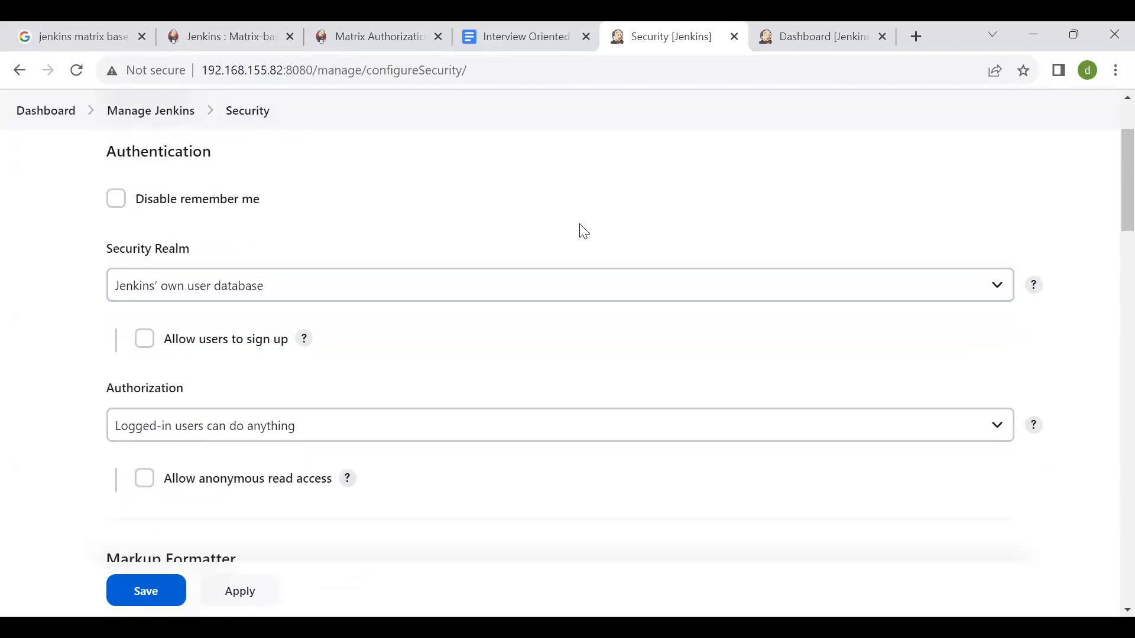
pyautogui.click(352, 292)
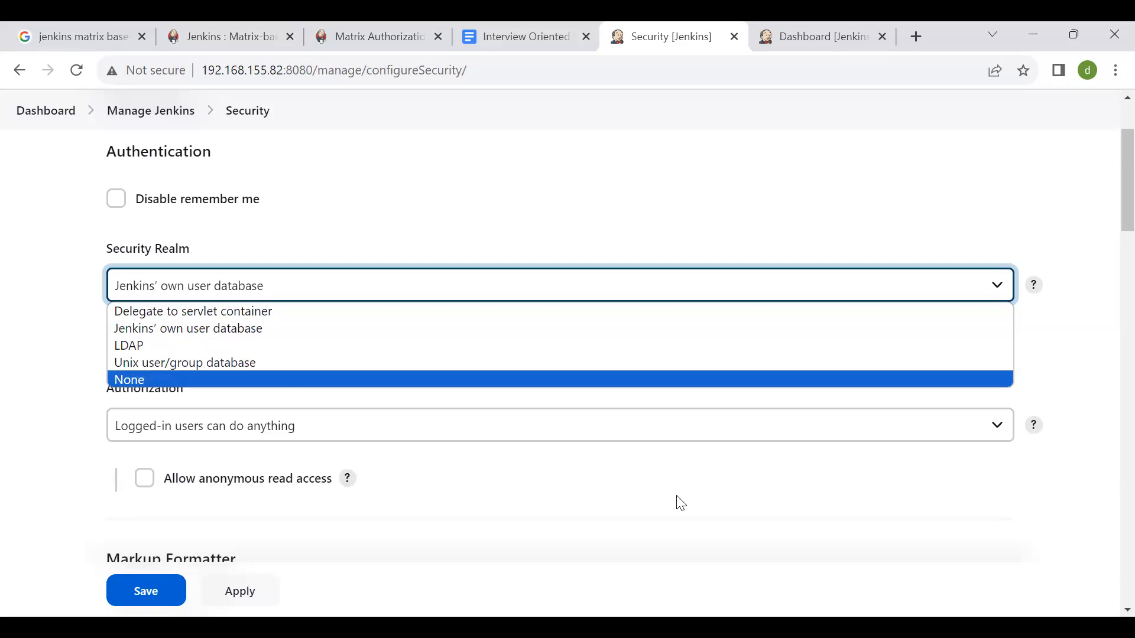
pyautogui.click(159, 362)
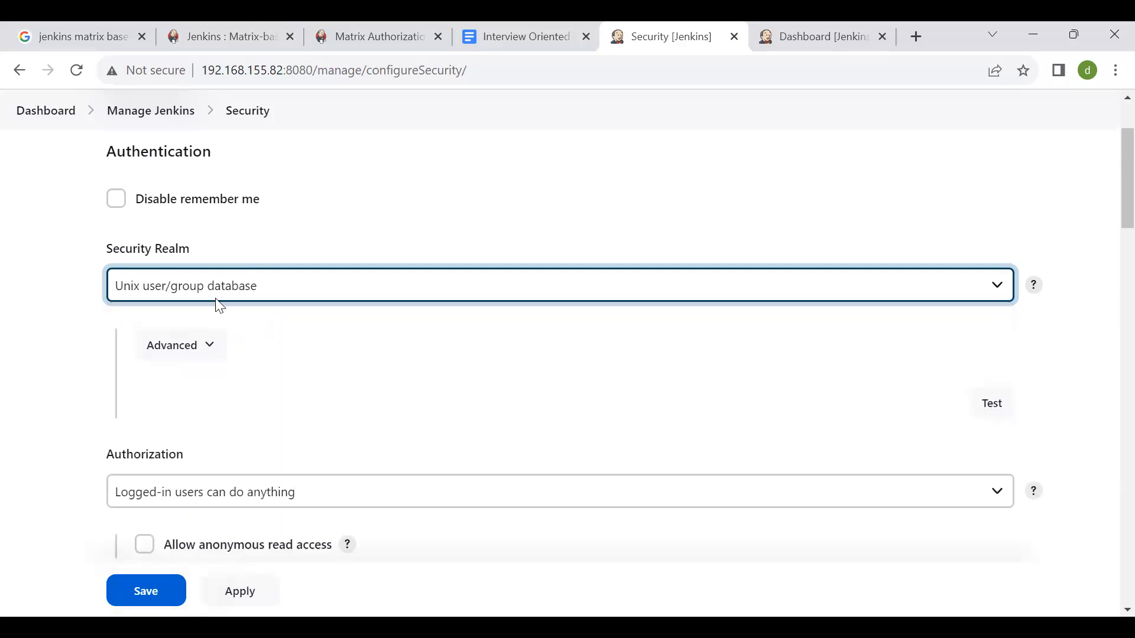
pyautogui.click(222, 301)
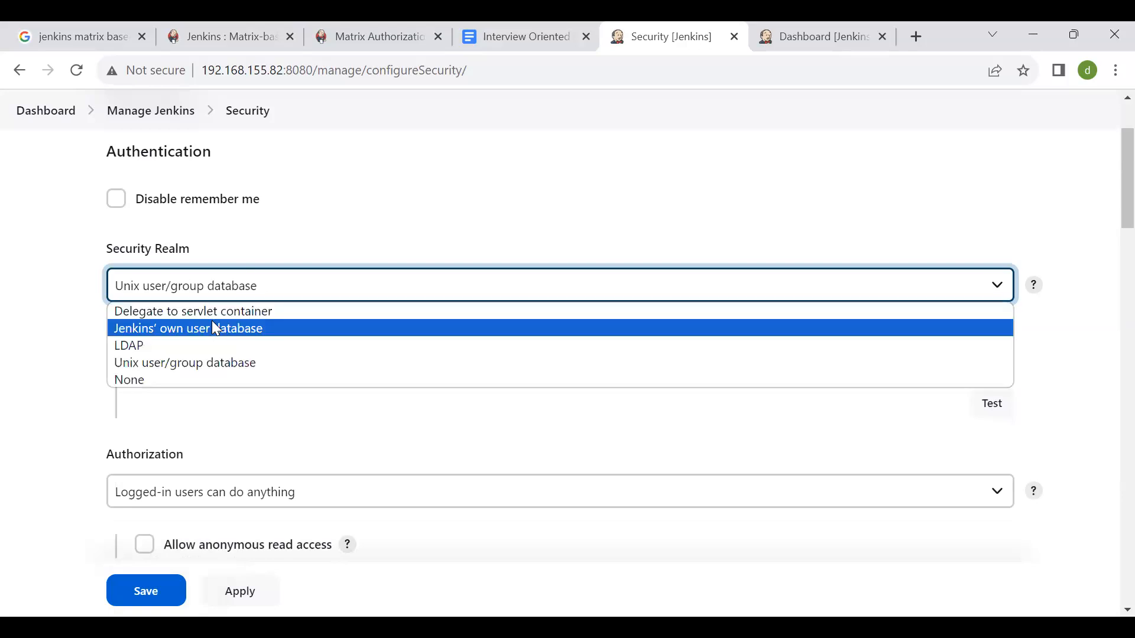
pyautogui.click(216, 328)
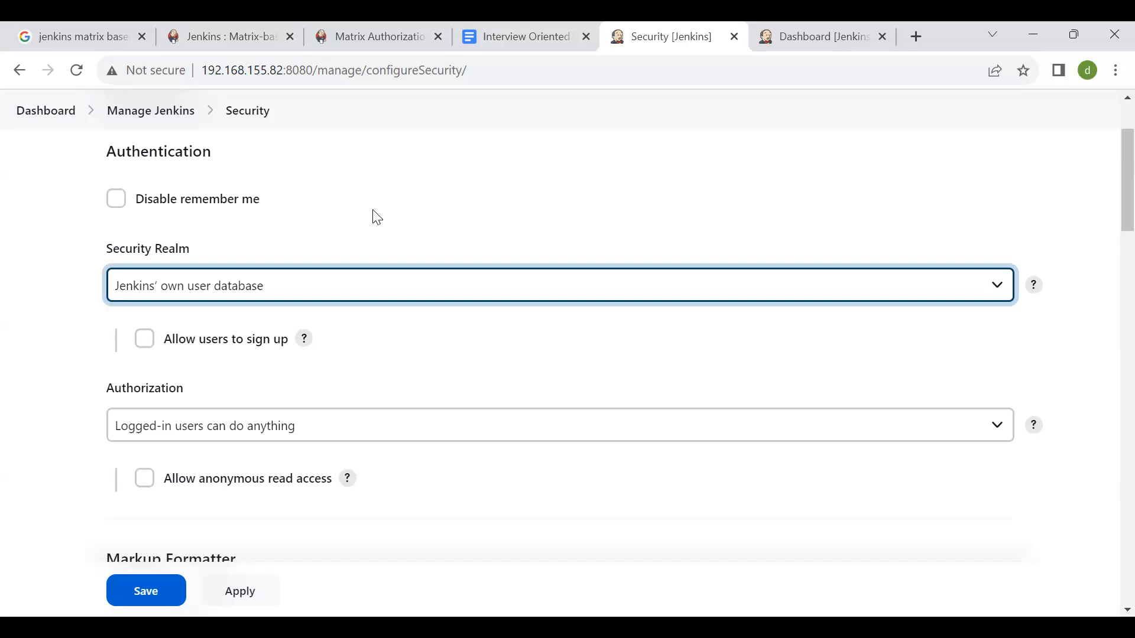
pyautogui.click(323, 286)
pyautogui.scroll(-3, 426, 182)
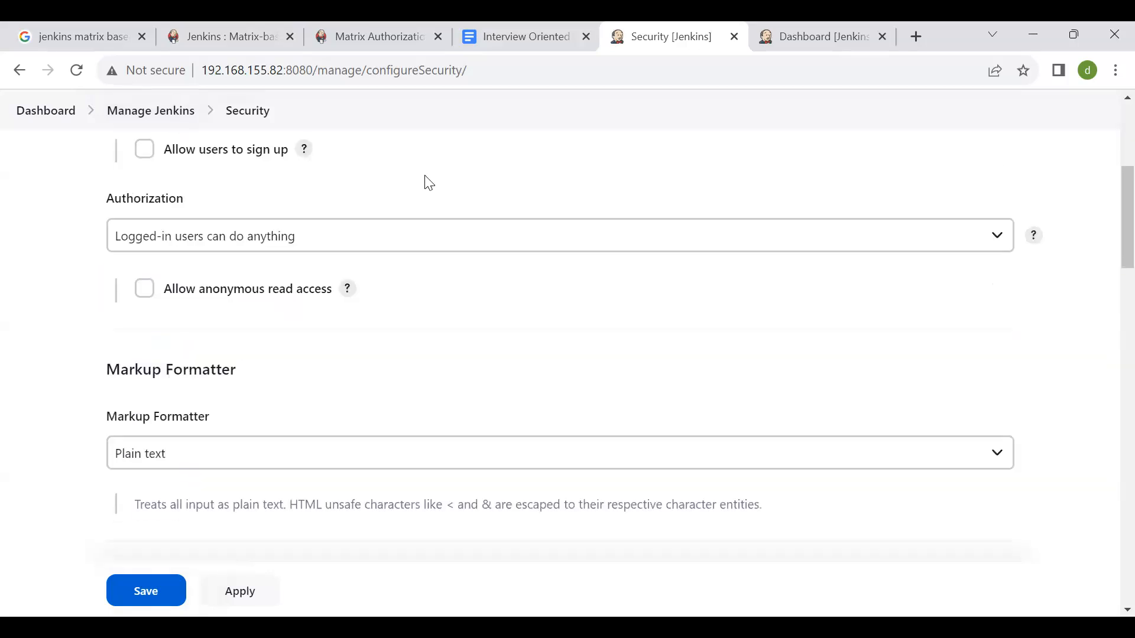
pyautogui.scroll(3, 426, 182)
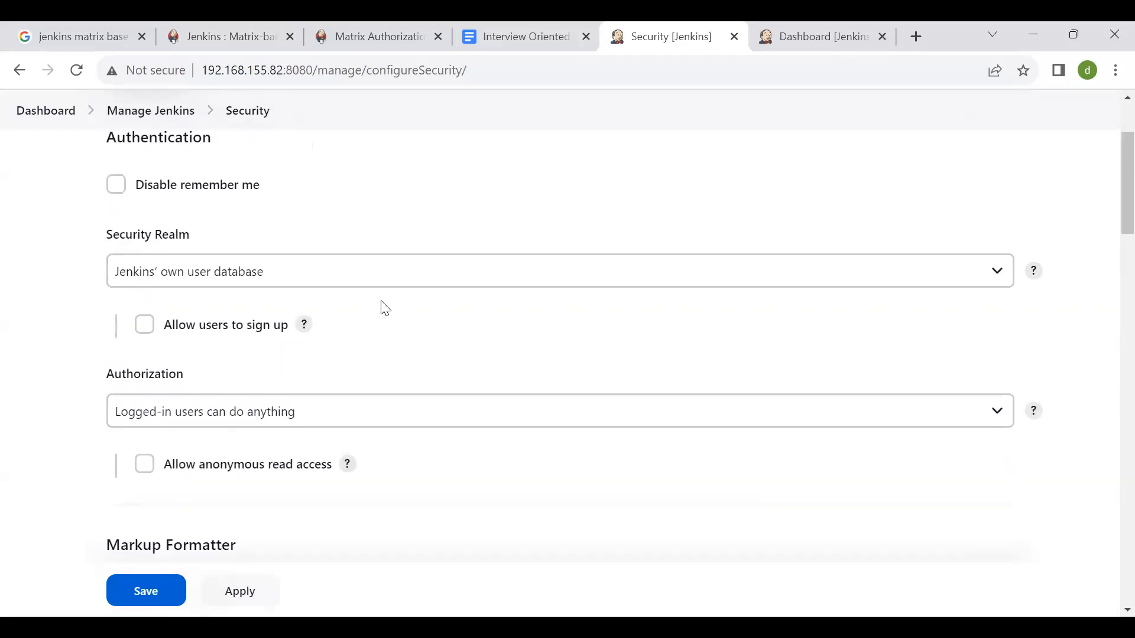
# - Set the Authorization strategy to Matrix-based security
pyautogui.click(307, 411)
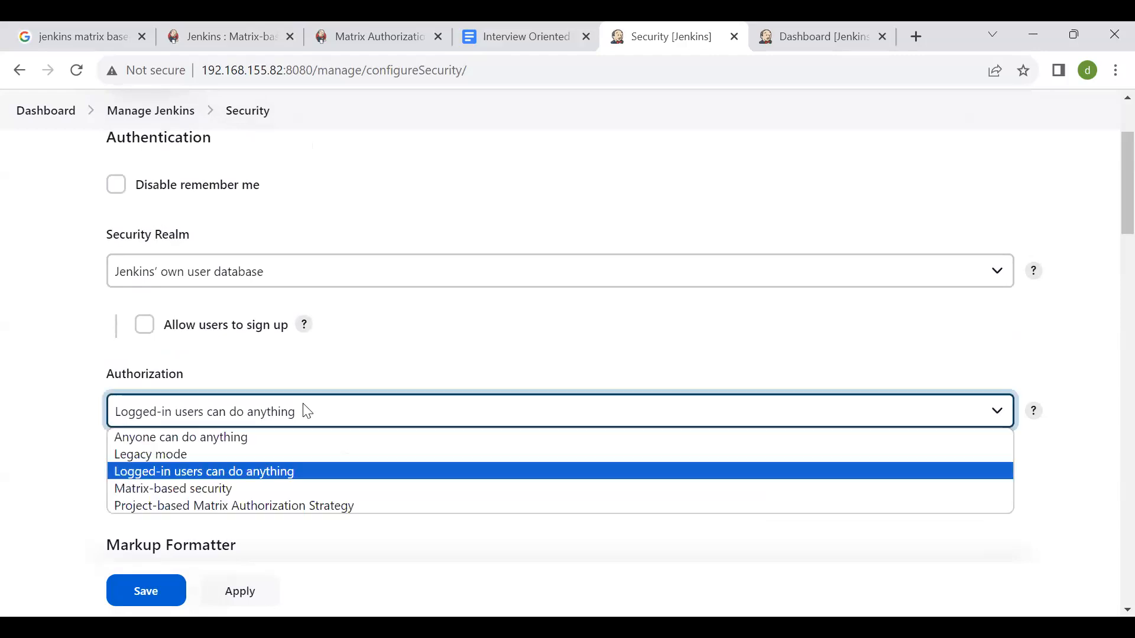
pyautogui.click(211, 489)
pyautogui.scroll(-2, 183, 285)
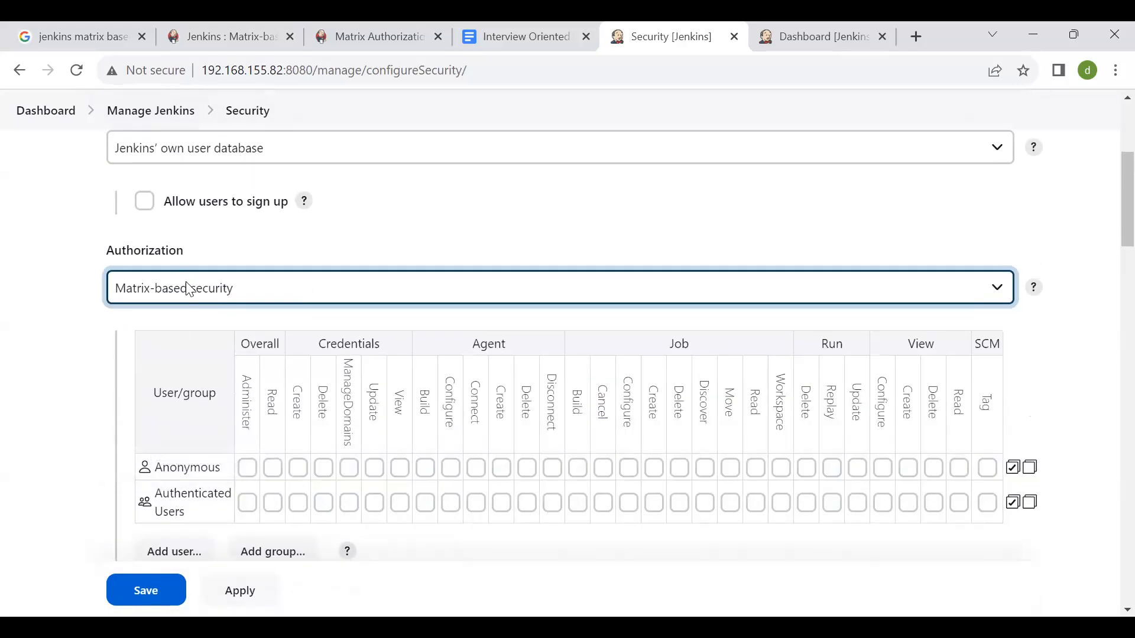
# - Try the Project-based Matrix Authorization Strategy to compare its permission table and return to Matrix-based security
pyautogui.click(195, 290)
pyautogui.click(211, 379)
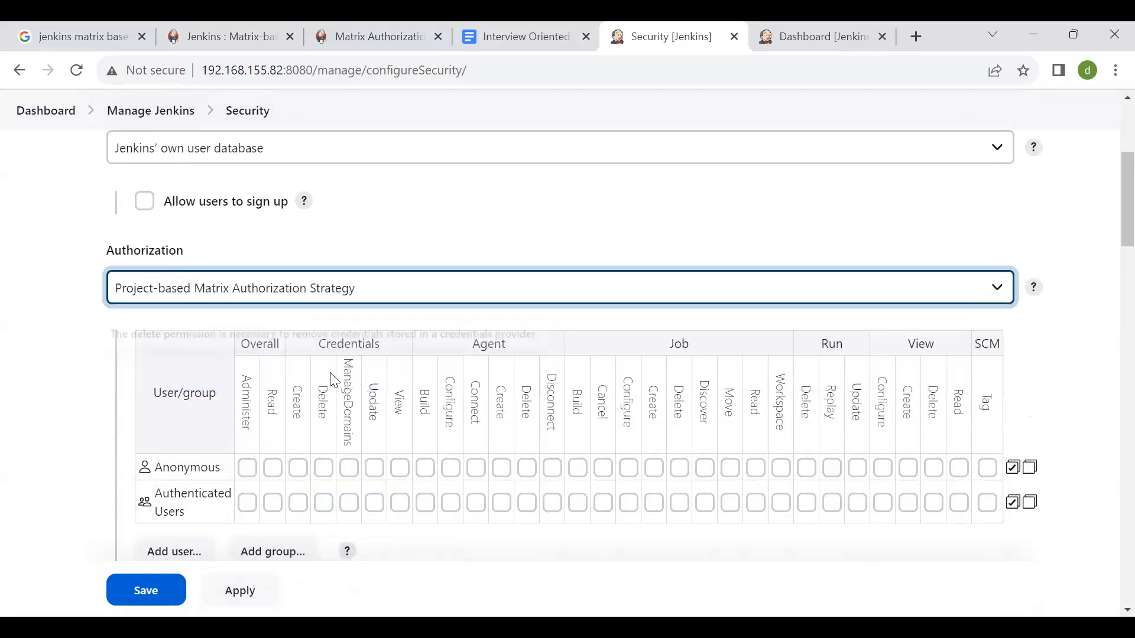
pyautogui.scroll(-1, 159, 499)
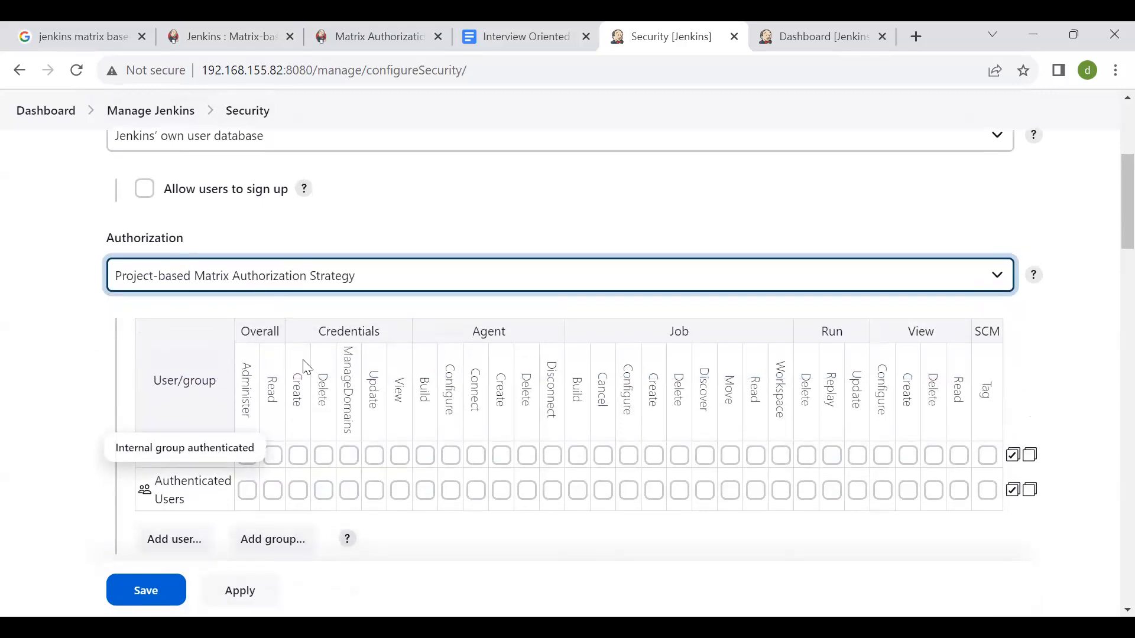
pyautogui.click(258, 289)
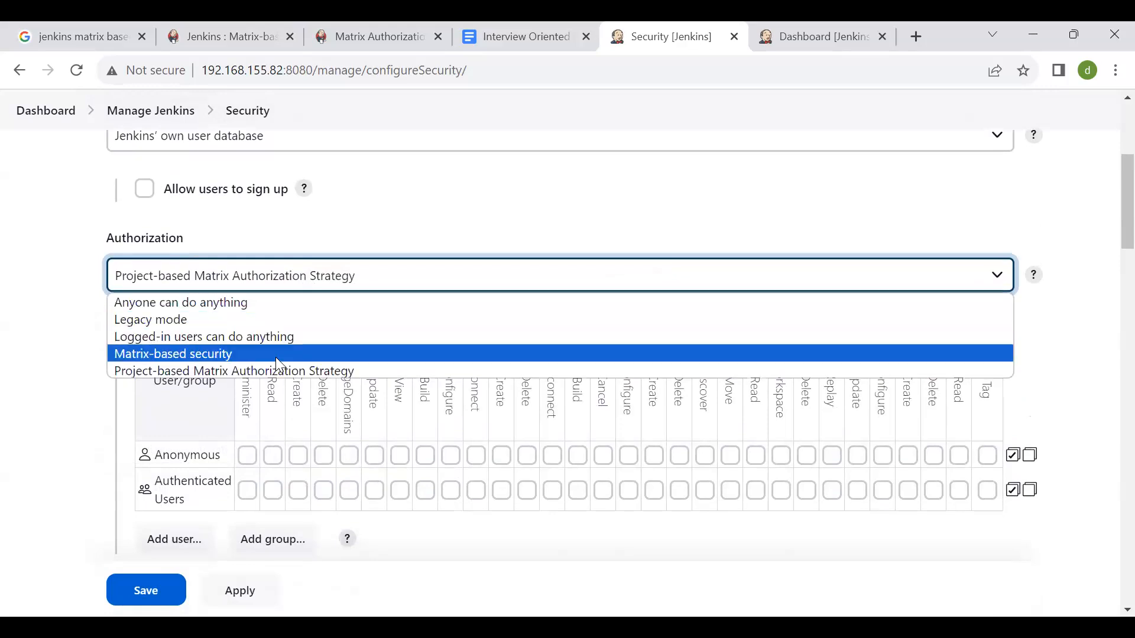
pyautogui.click(276, 357)
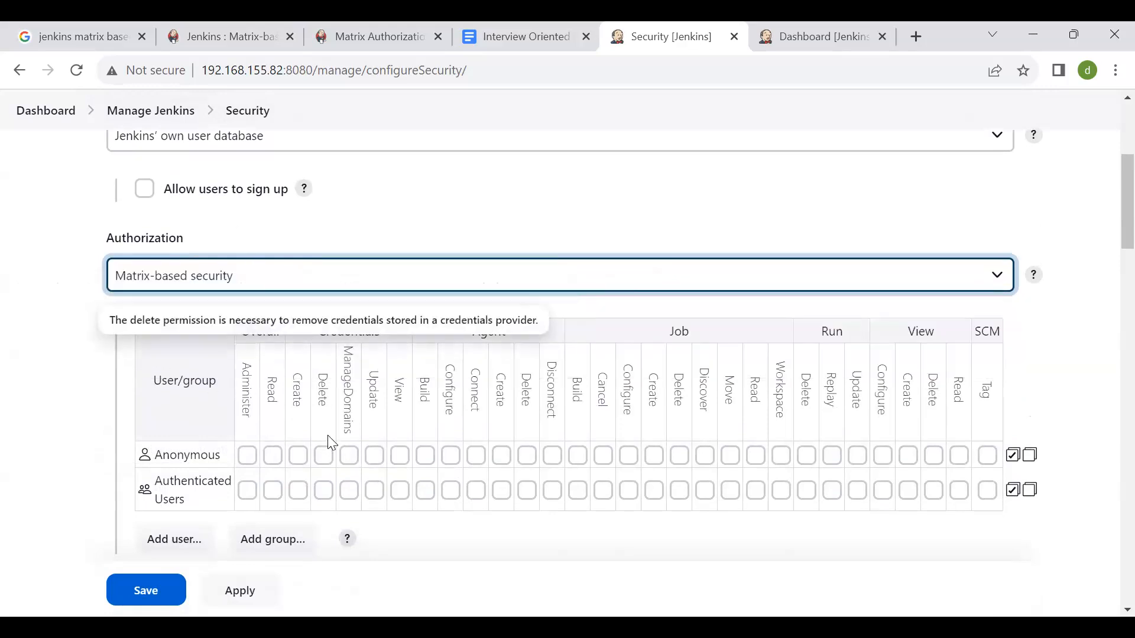
pyautogui.scroll(-1, 413, 485)
pyautogui.scroll(1, 408, 483)
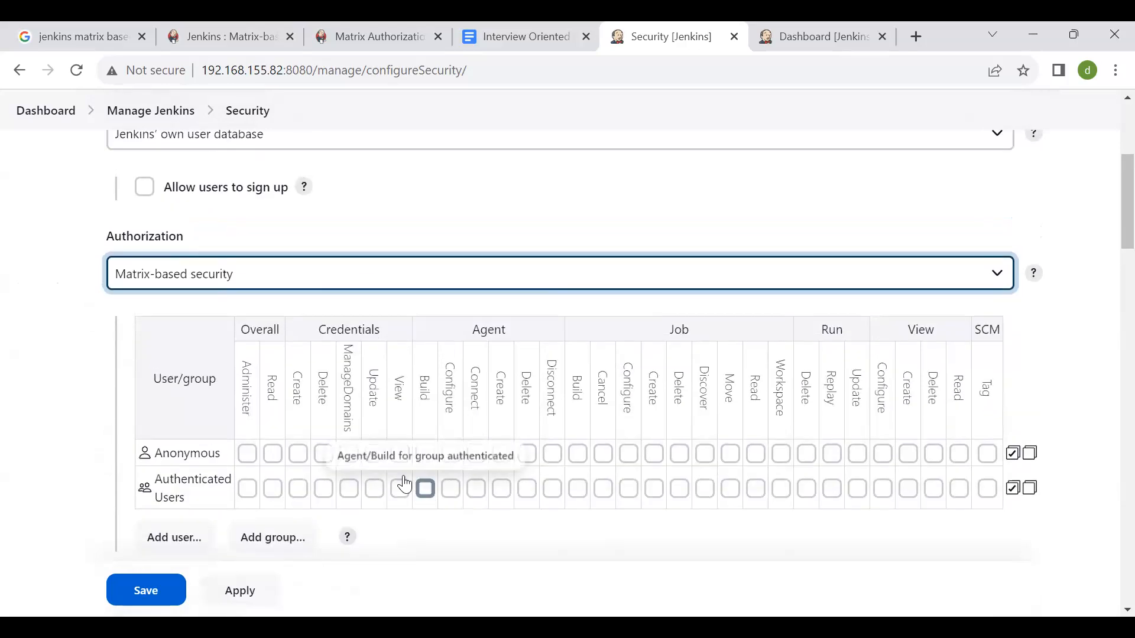
pyautogui.scroll(-1, 325, 445)
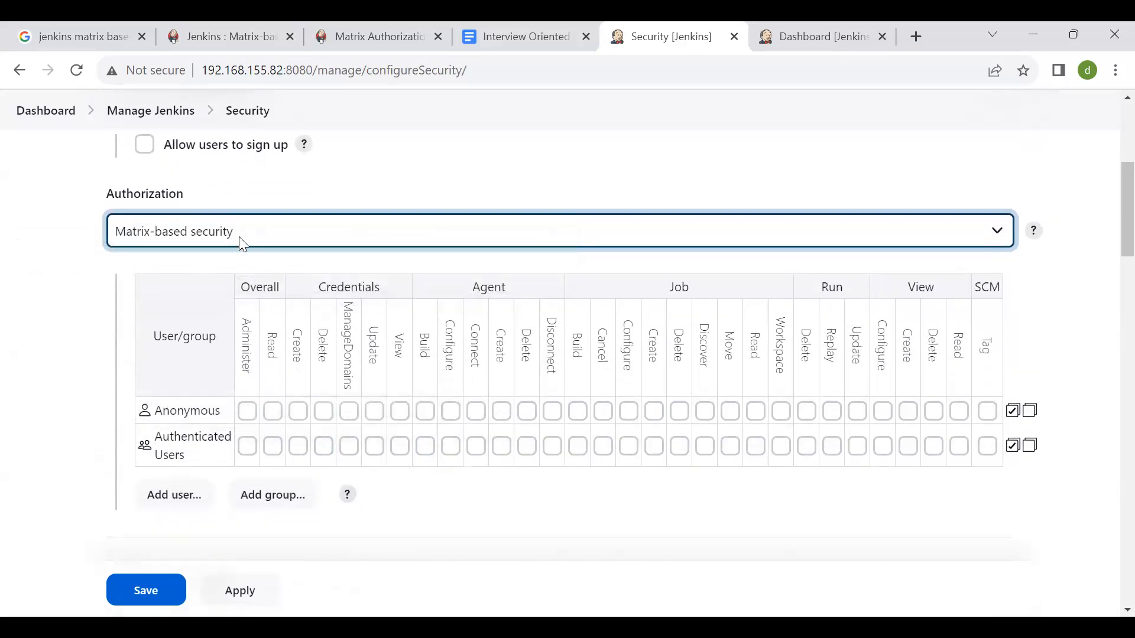
# - Switch the Authorization strategy to Anyone can do anything and restore Matrix-based security
pyautogui.click(243, 244)
pyautogui.click(263, 231)
pyautogui.click(266, 231)
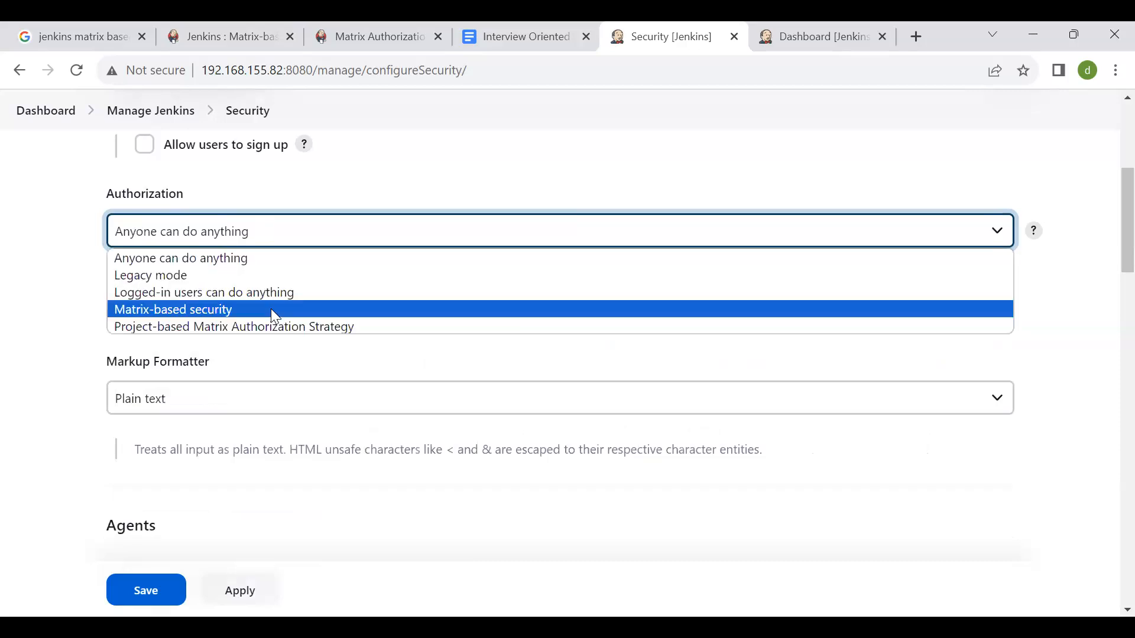
pyautogui.click(272, 311)
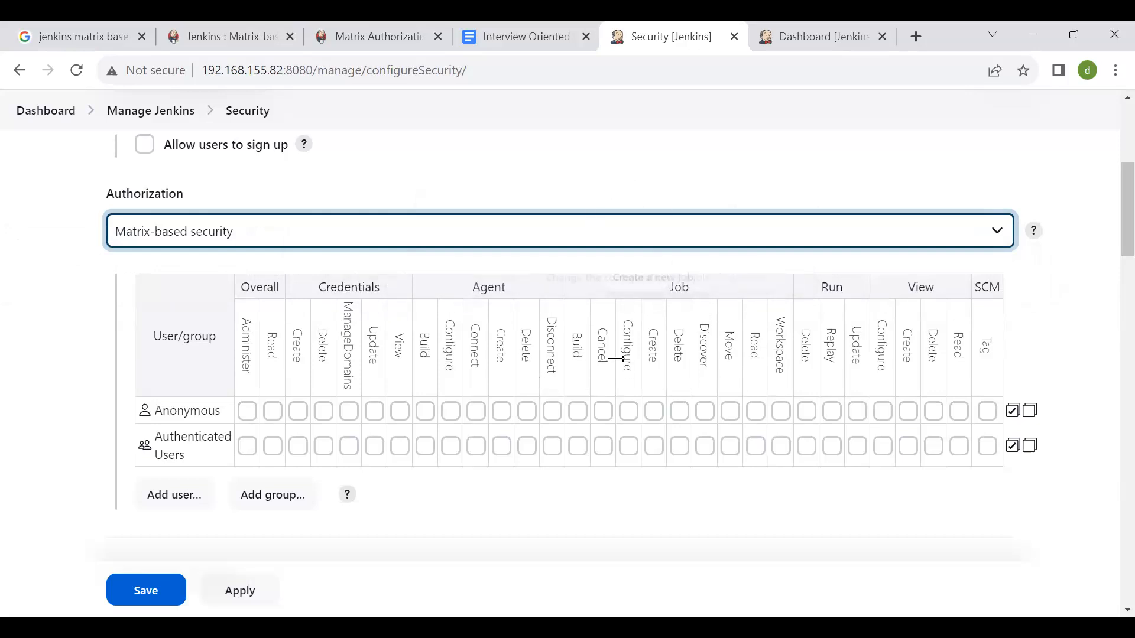
# - Review the Job permissions, grant Job Build to Anonymous and revoke it again
pyautogui.moveTo(573, 339); pyautogui.dragTo(784, 370)
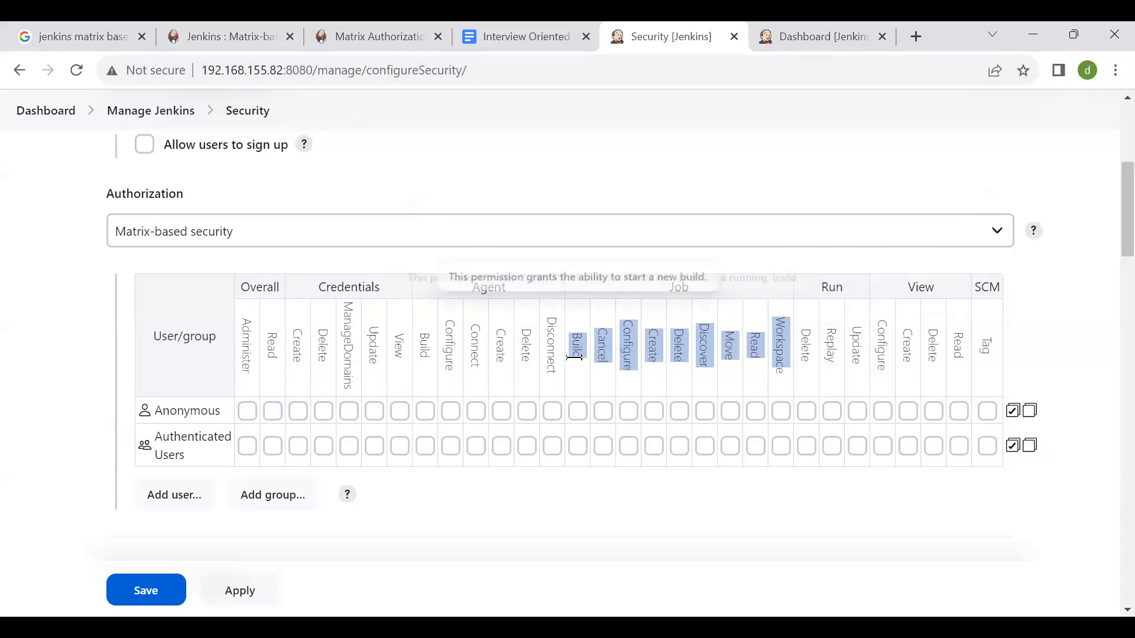
pyautogui.click(582, 412)
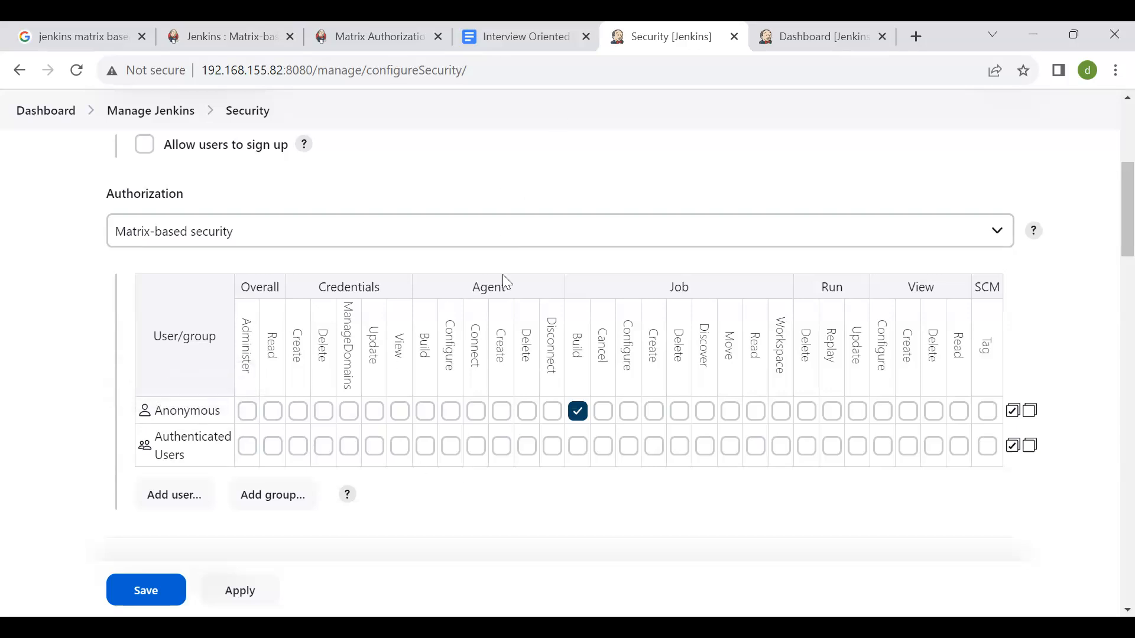
pyautogui.moveTo(308, 68); pyautogui.dragTo(201, 68)
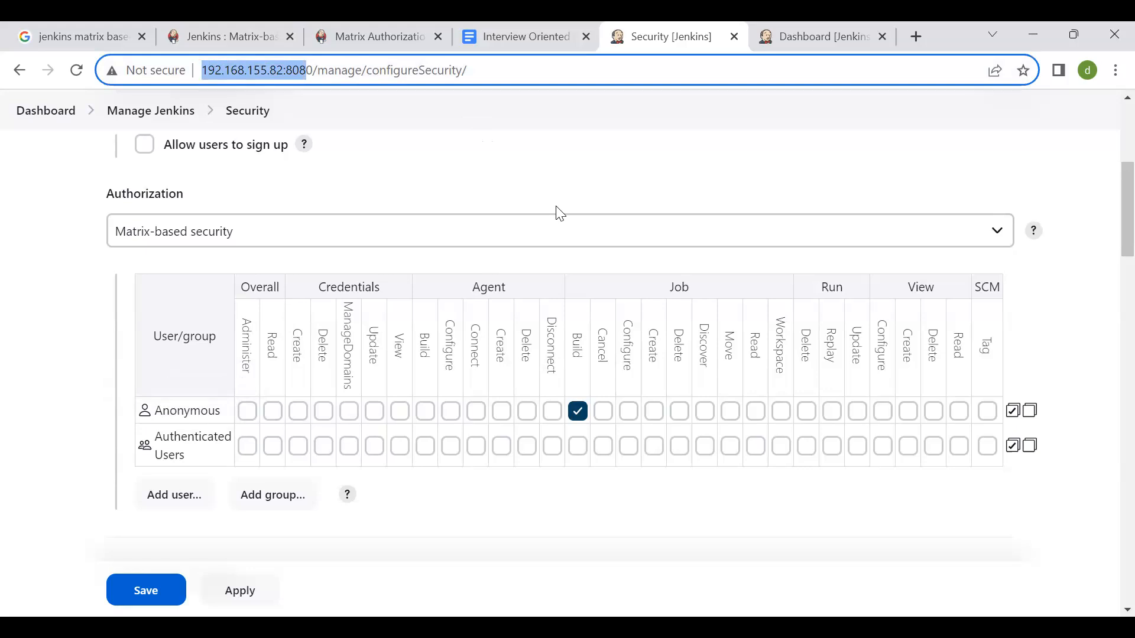
pyautogui.hotkey('alt', 'Tab')
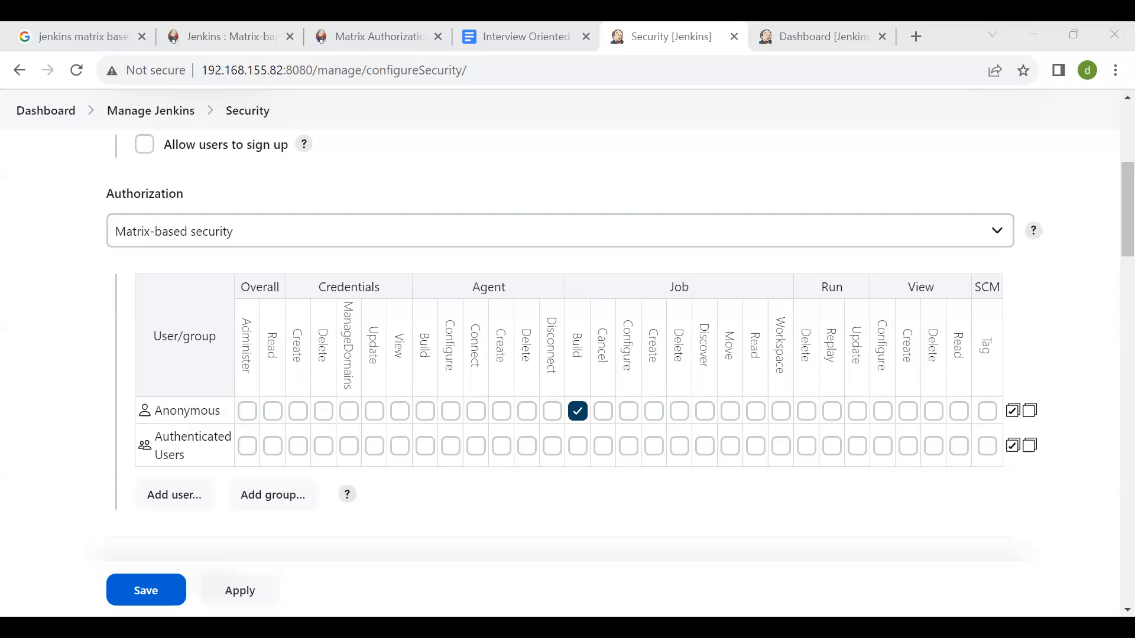
pyautogui.click(576, 415)
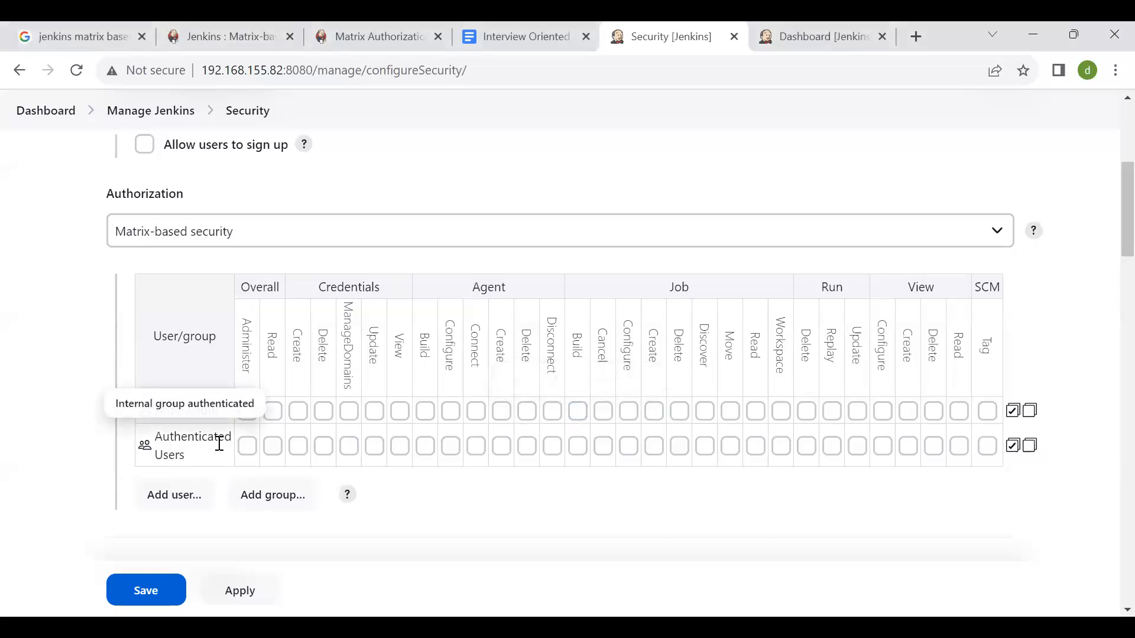
# - Grant the Job Build permission to Authenticated Users in the matrix
pyautogui.moveTo(204, 460); pyautogui.dragTo(150, 438)
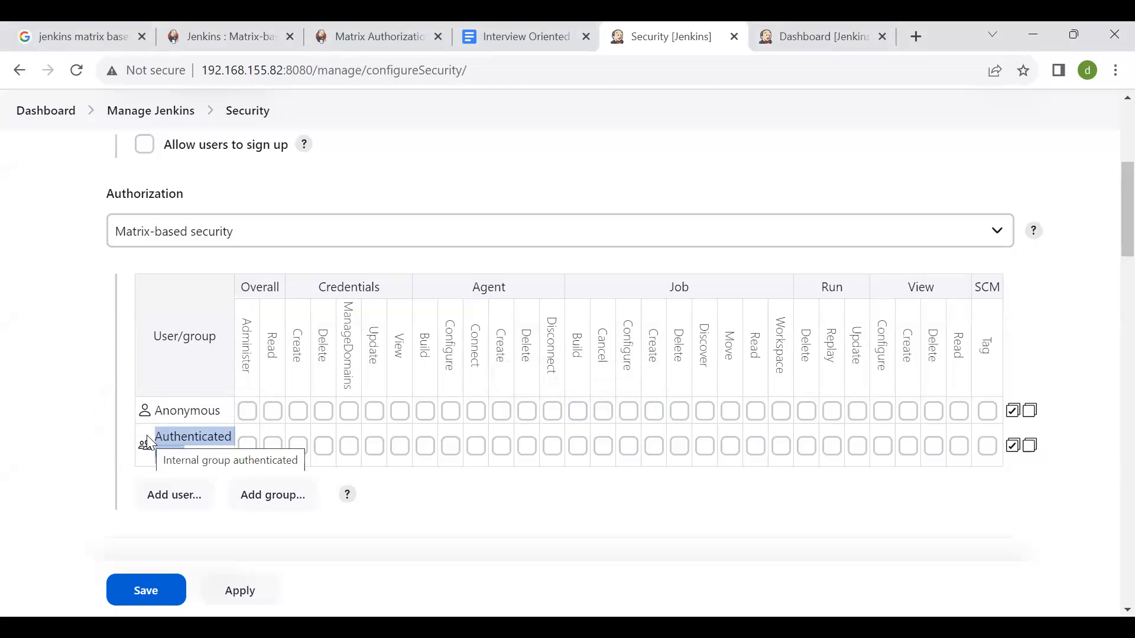
pyautogui.click(569, 479)
pyautogui.click(578, 447)
# - Add an individual user to the permission matrix by entering the account's user ID
pyautogui.click(189, 499)
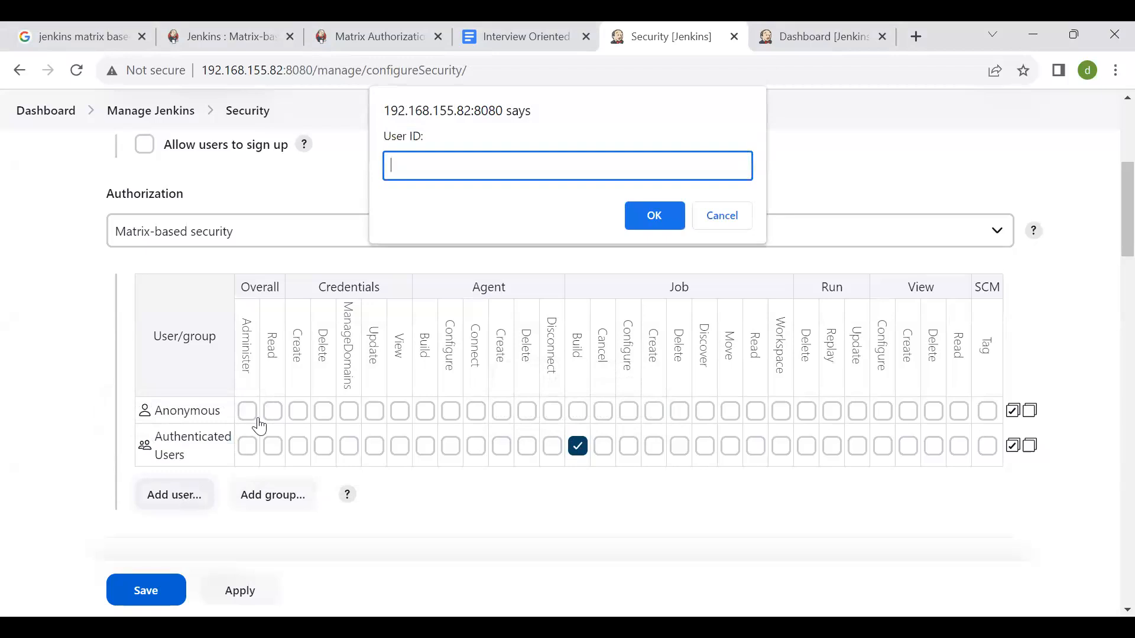
pyautogui.write('ad')
pyautogui.press('BackSpace')
pyautogui.press('BackSpace')
pyautogui.write('chandra')
pyautogui.click(653, 215)
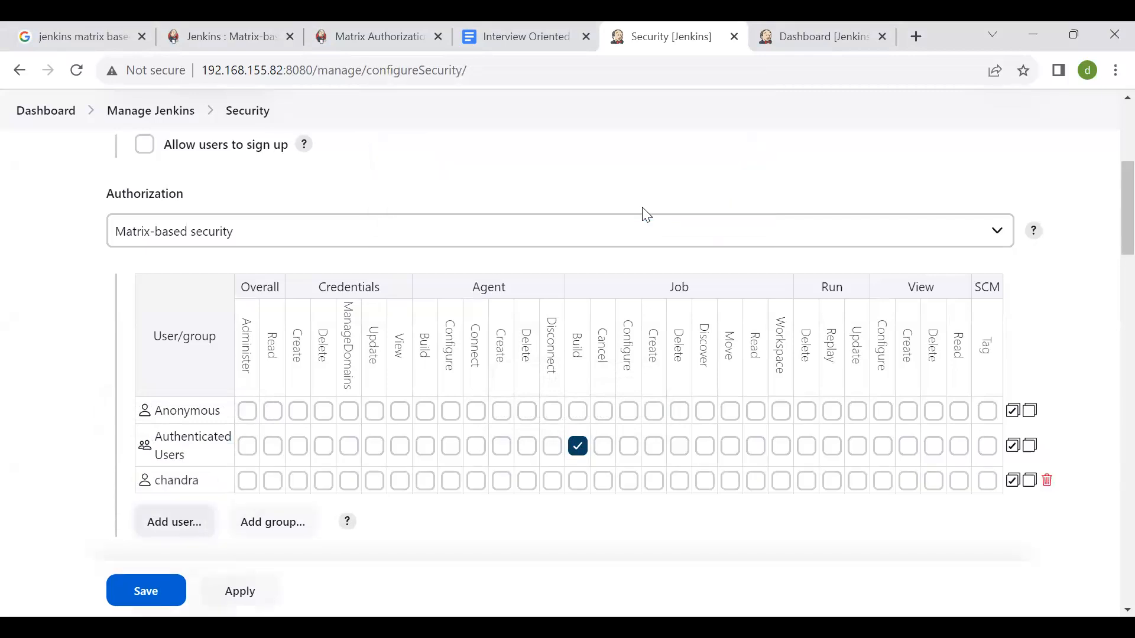
# - Grant the added user Job Build, all Run permissions, all View permissions and SCM Tag
pyautogui.click(579, 481)
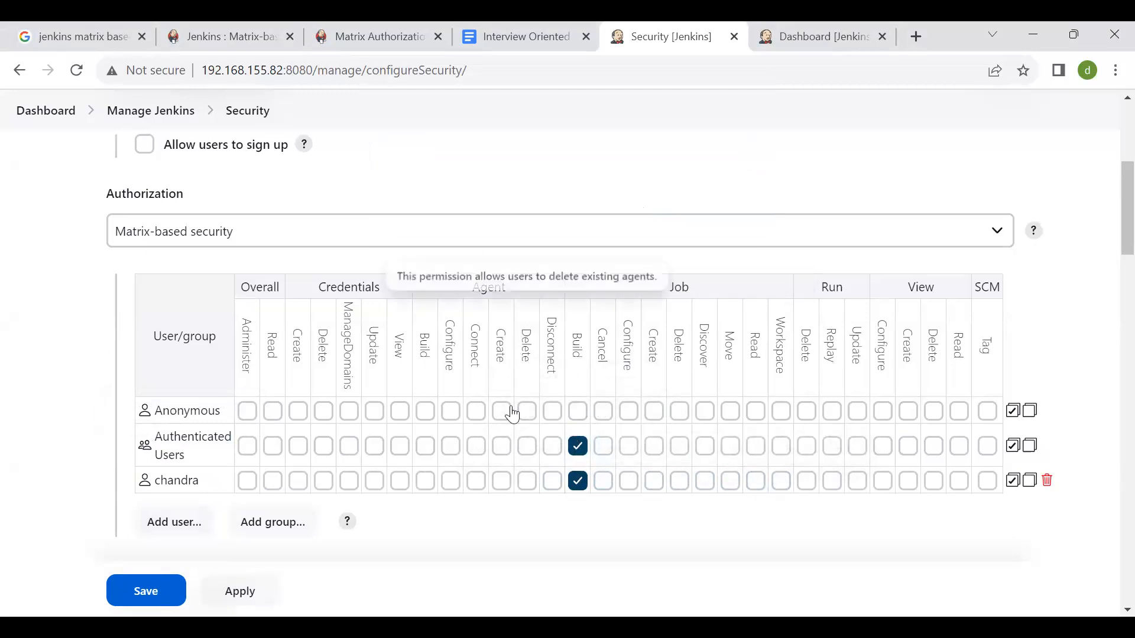
pyautogui.scroll(-1, 510, 407)
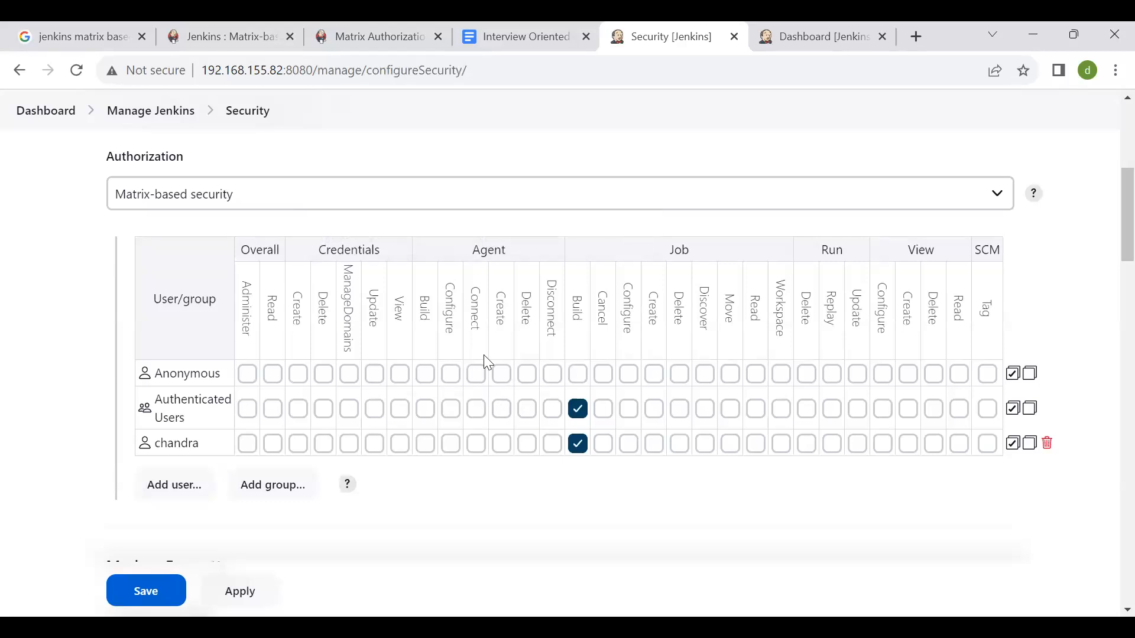
pyautogui.click(815, 448)
pyautogui.click(832, 444)
pyautogui.click(857, 447)
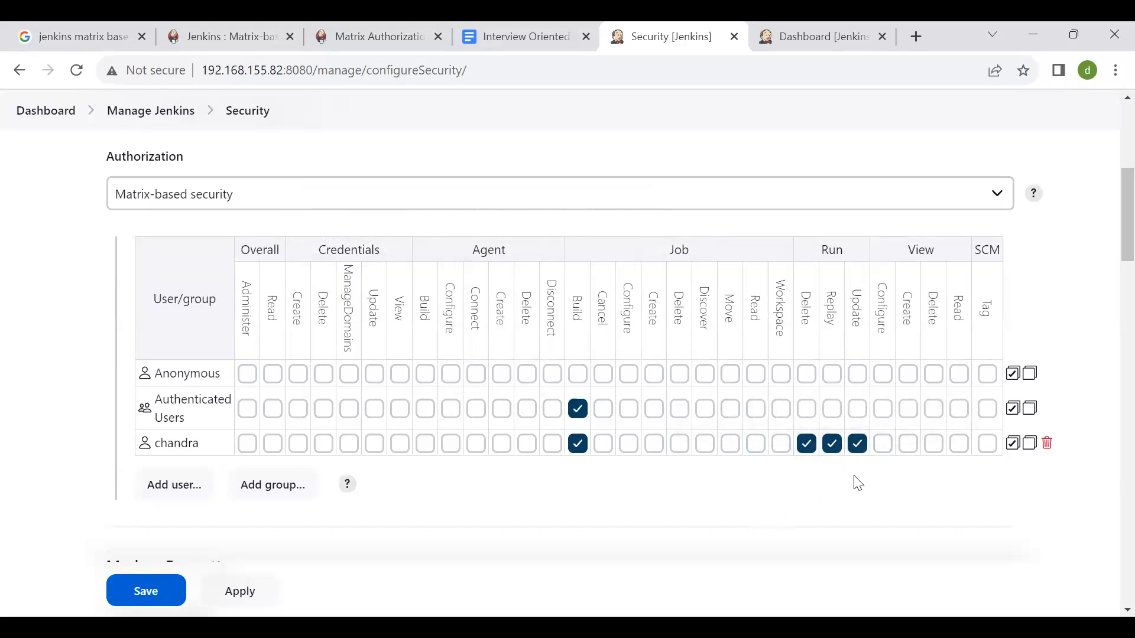
pyautogui.click(884, 445)
pyautogui.click(908, 444)
pyautogui.click(934, 445)
pyautogui.click(960, 444)
pyautogui.click(988, 445)
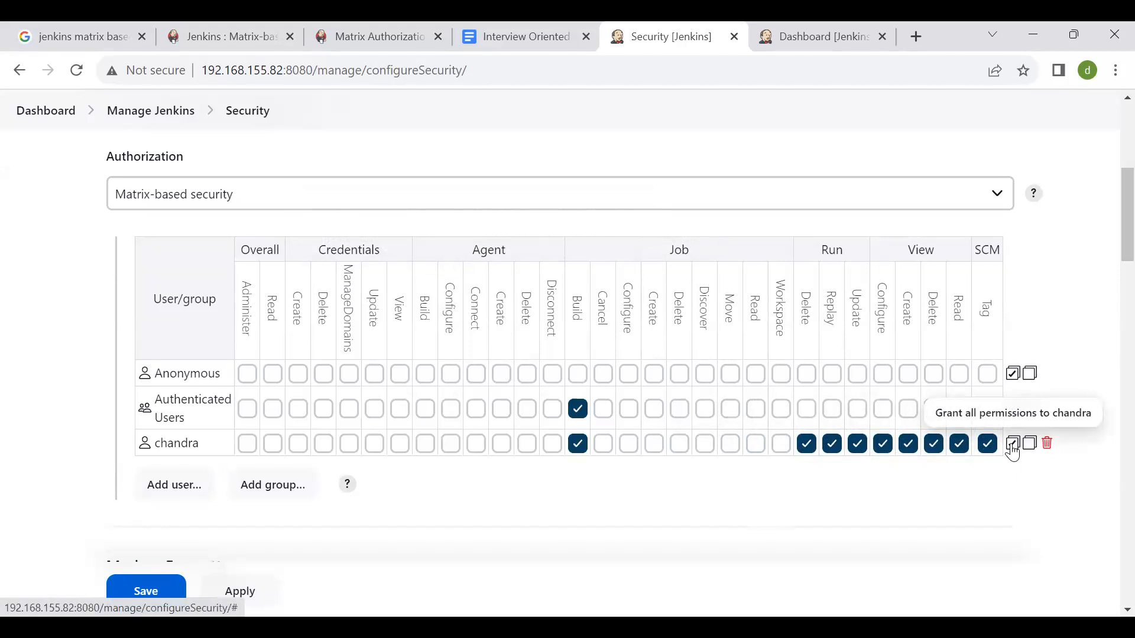
# - Grant all permissions to the added user, but revoke Overall Administer and Overall Read
pyautogui.click(1013, 444)
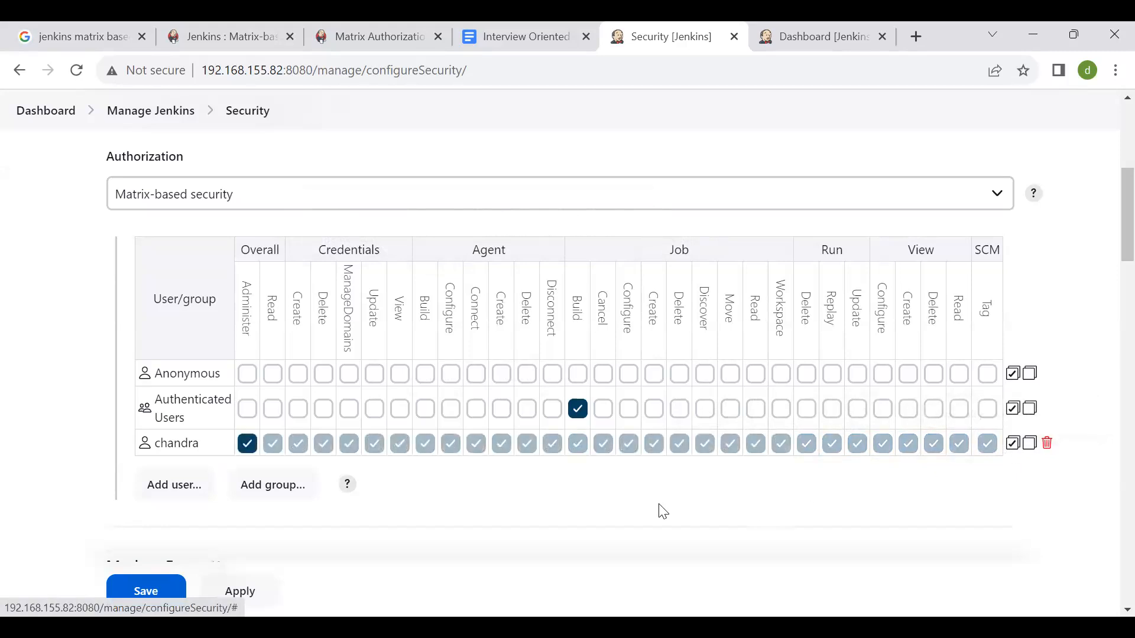
pyautogui.click(248, 448)
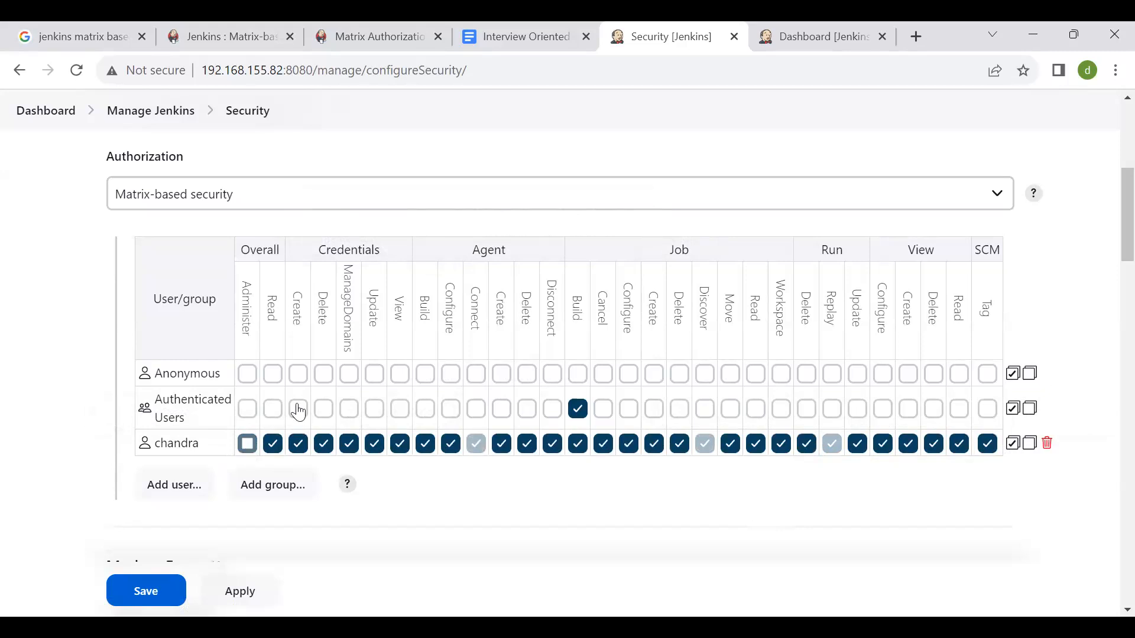
pyautogui.click(274, 451)
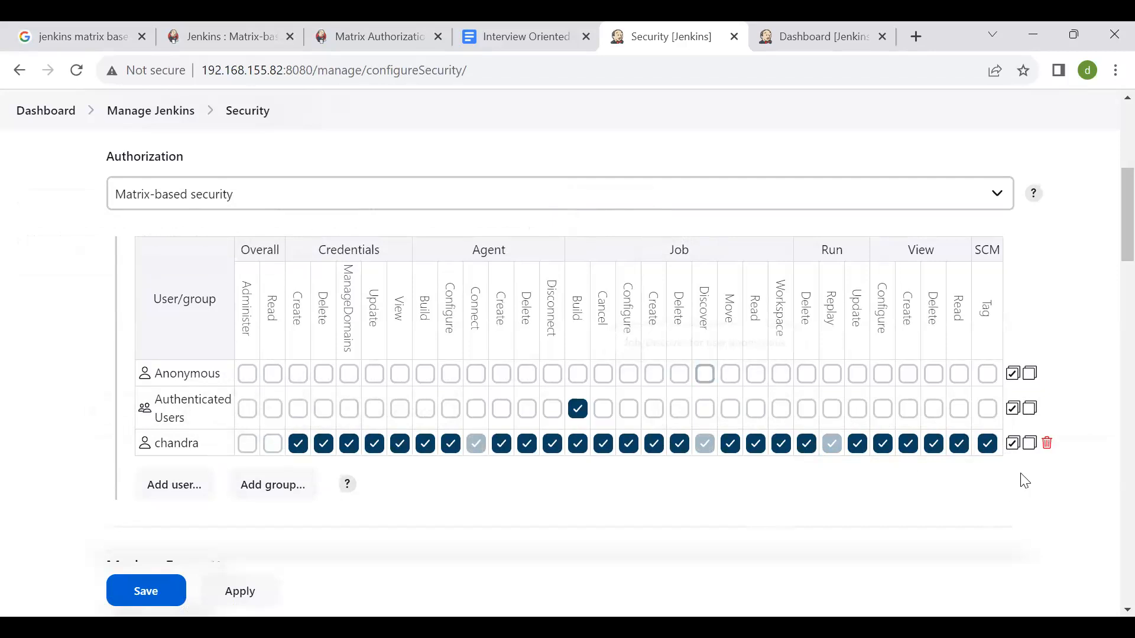
pyautogui.click(1013, 444)
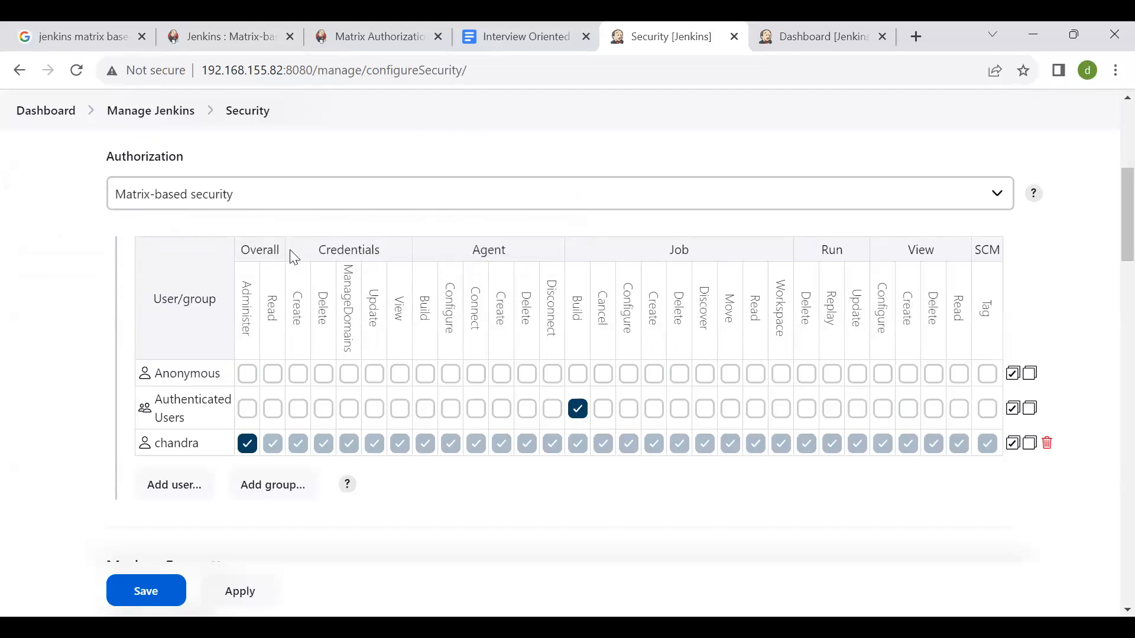
pyautogui.click(249, 444)
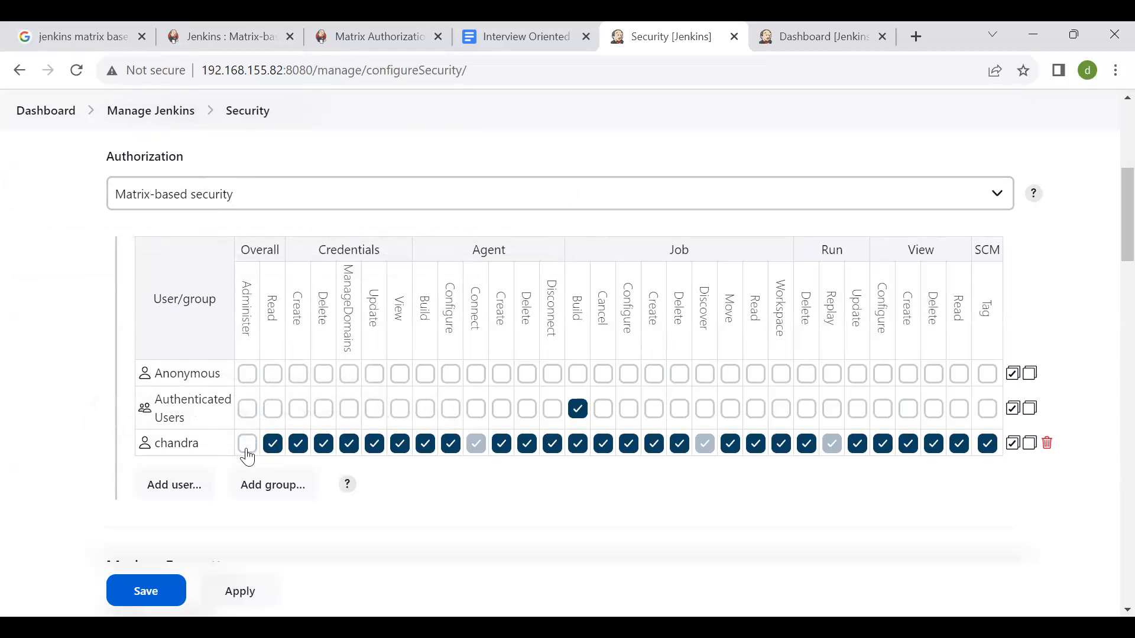
pyautogui.click(278, 451)
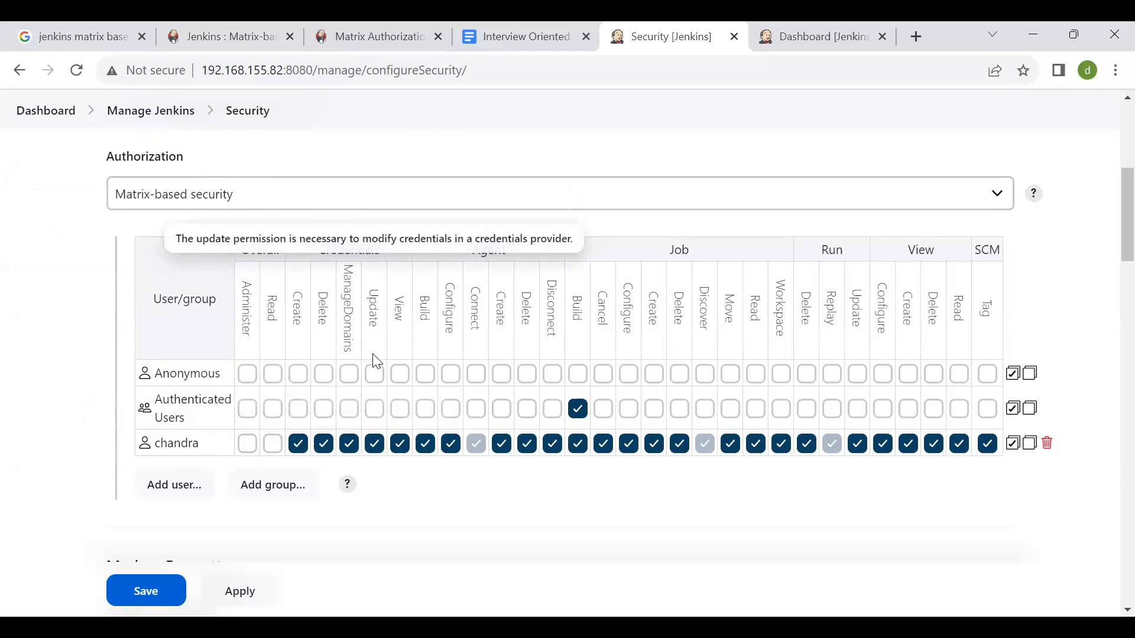
# - Revoke the added user's Credentials Create, Delete, ManageDomains and Update permissions
pyautogui.click(302, 452)
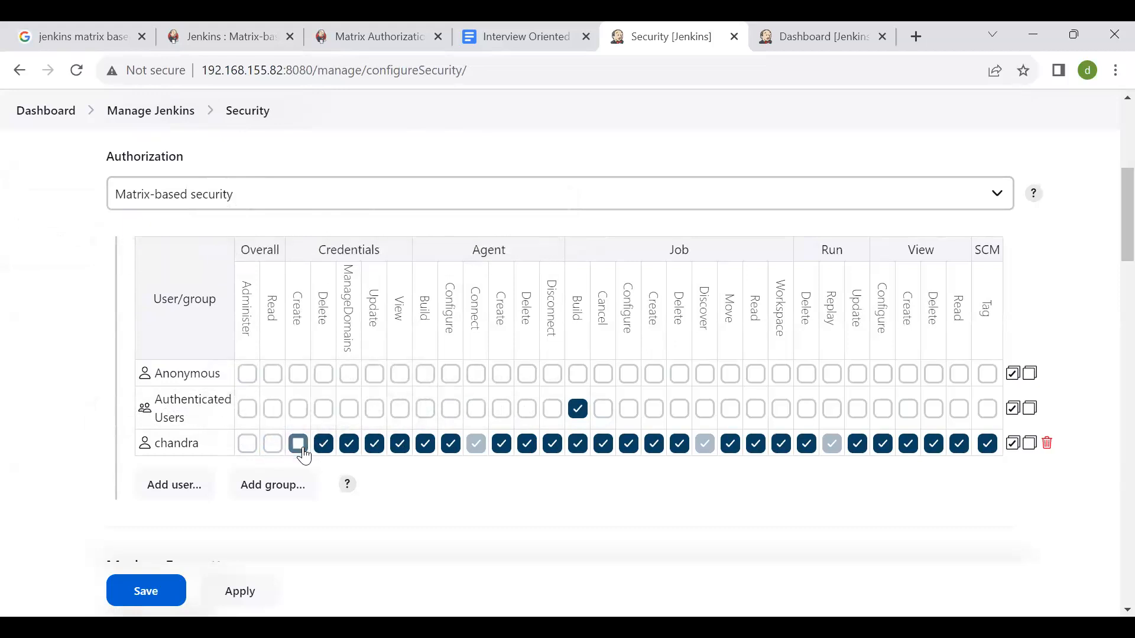
pyautogui.click(330, 451)
pyautogui.click(355, 452)
pyautogui.click(376, 447)
pyautogui.click(399, 444)
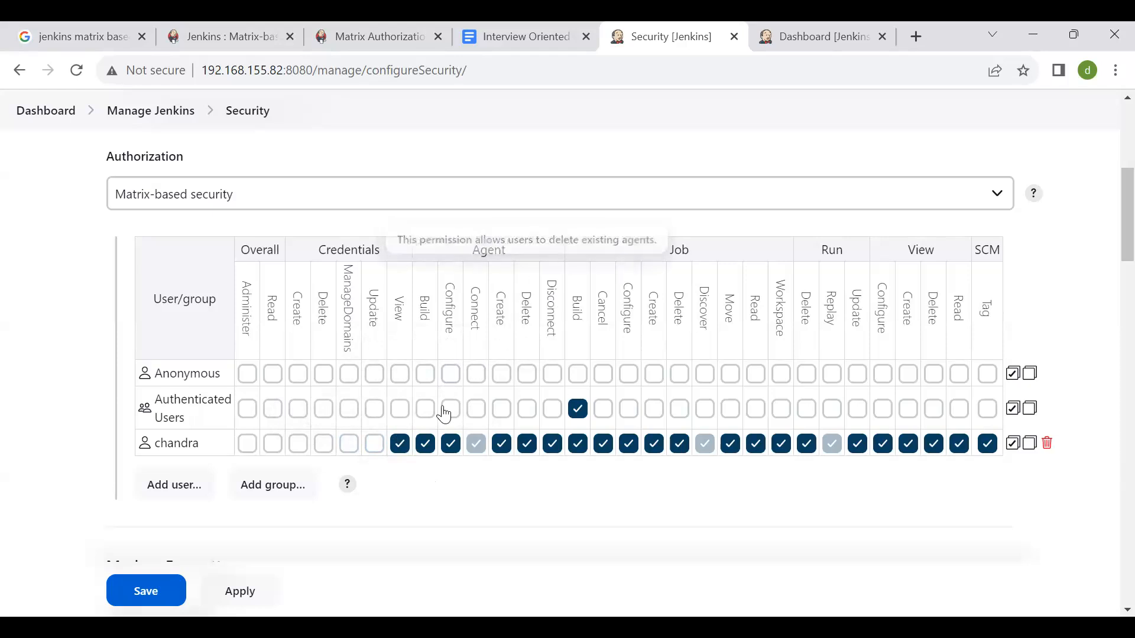
# - Revoke the added user's Agent Configure, Create, Delete and Disconnect permissions
pyautogui.click(451, 444)
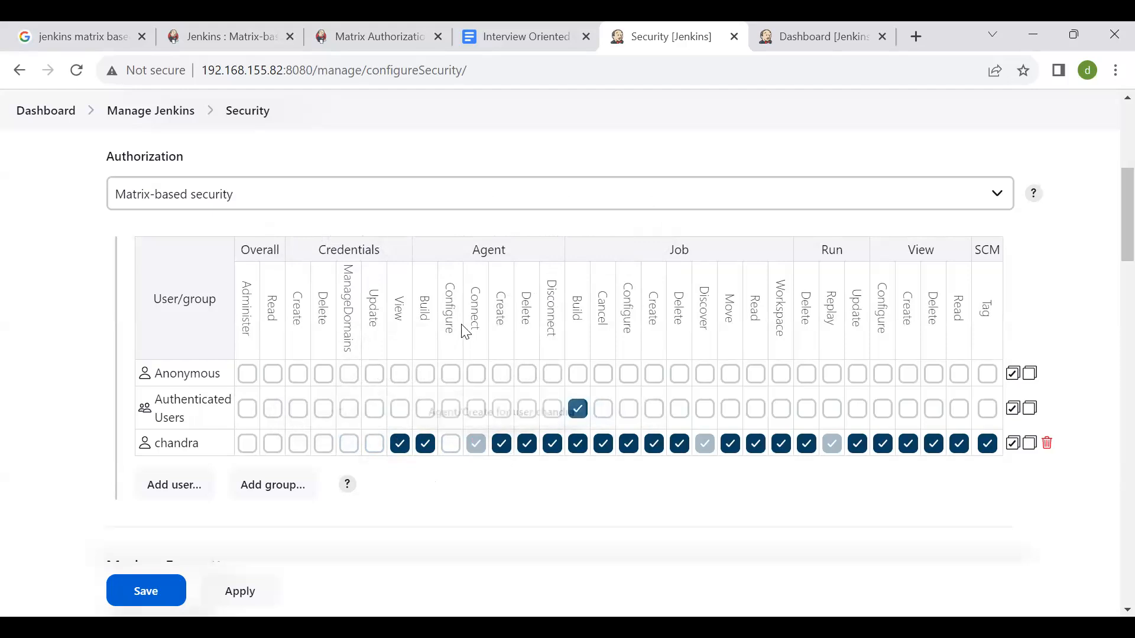
pyautogui.click(503, 448)
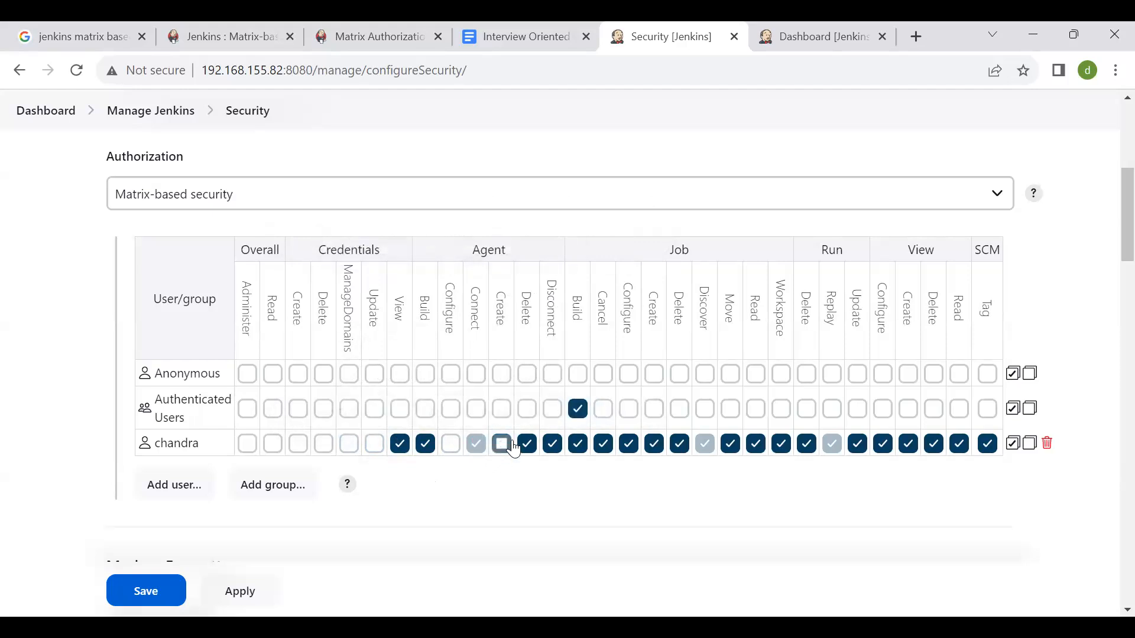
pyautogui.click(527, 444)
pyautogui.click(554, 448)
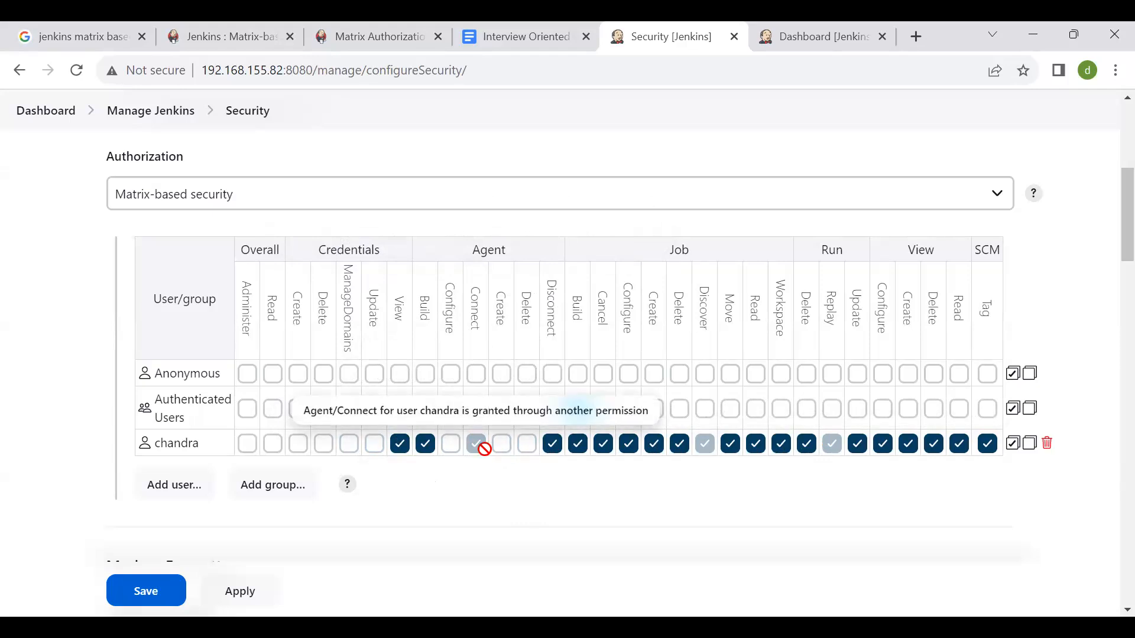
pyautogui.click(578, 409)
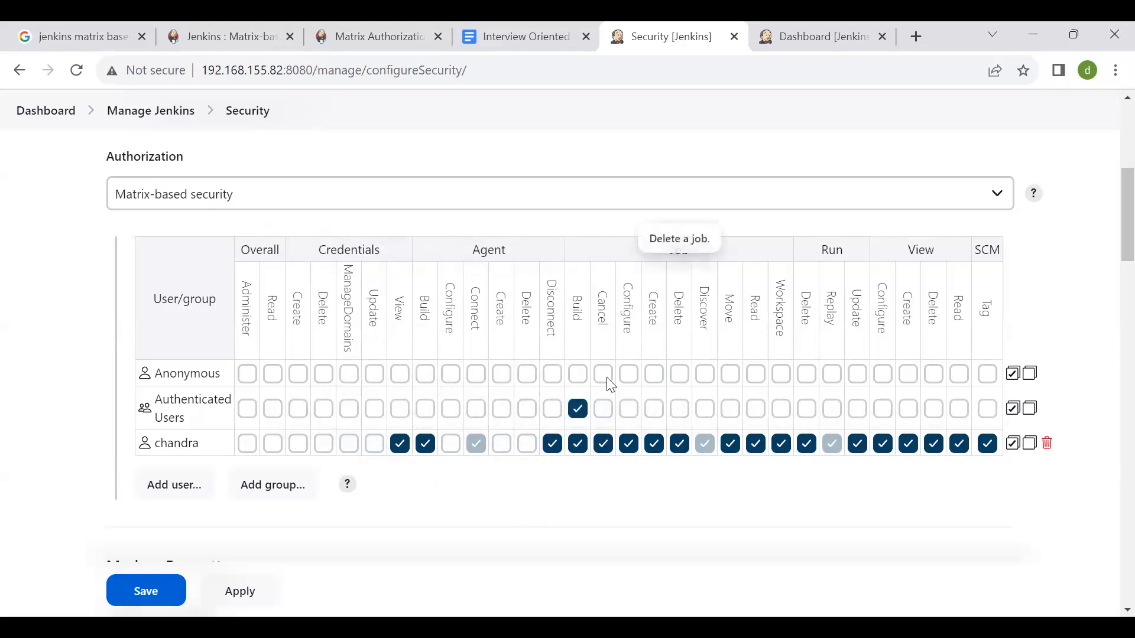
pyautogui.click(553, 444)
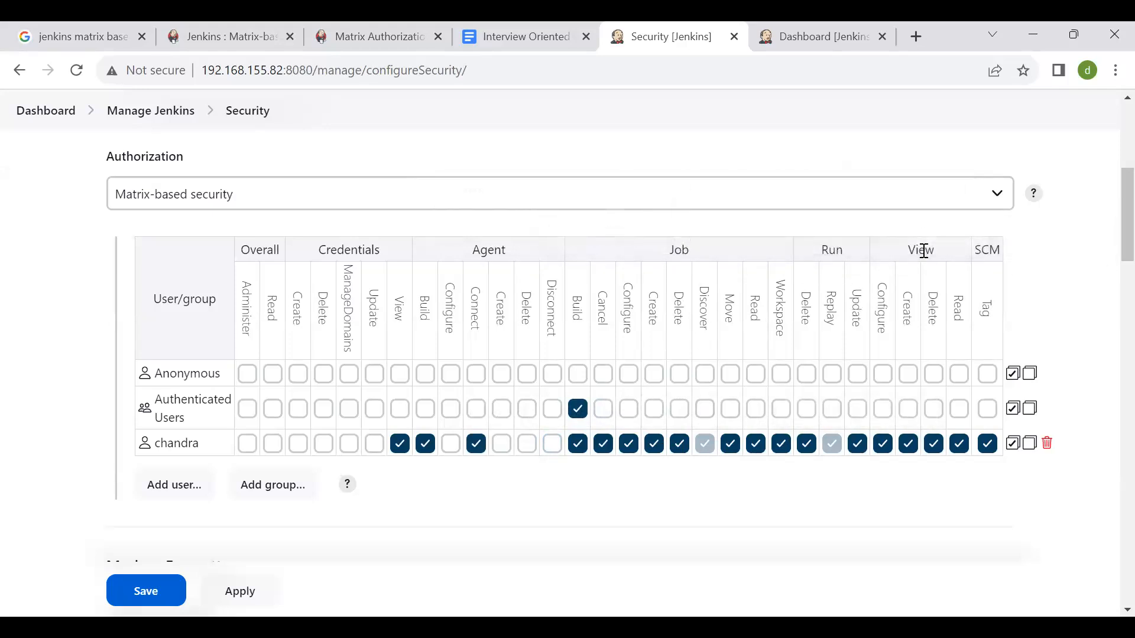
pyautogui.scroll(-2, 931, 367)
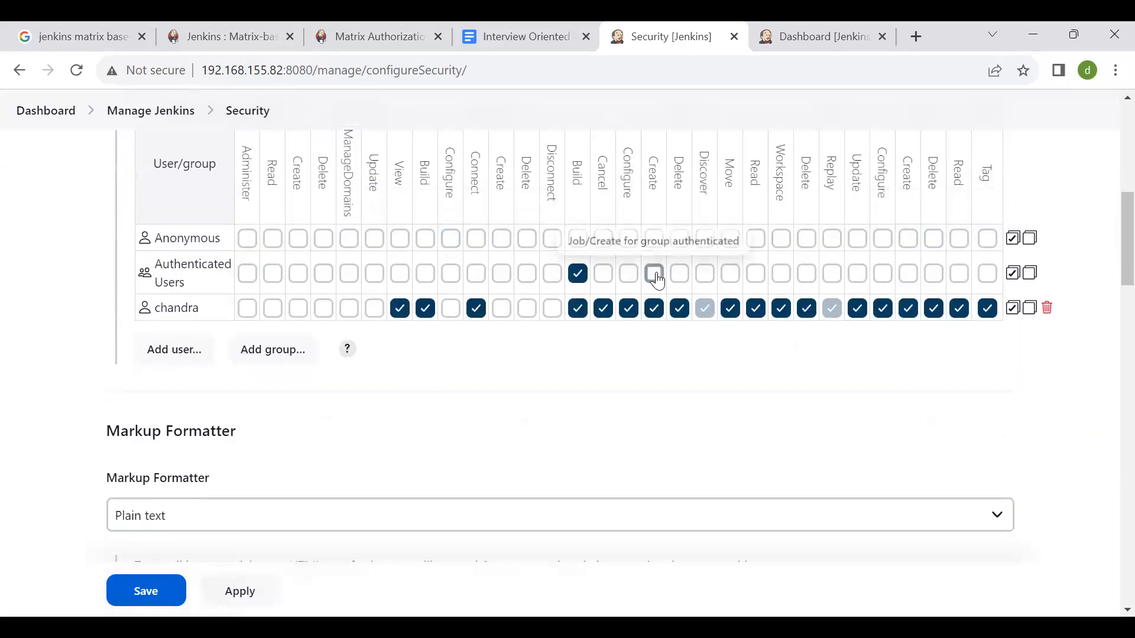
pyautogui.scroll(1, 657, 280)
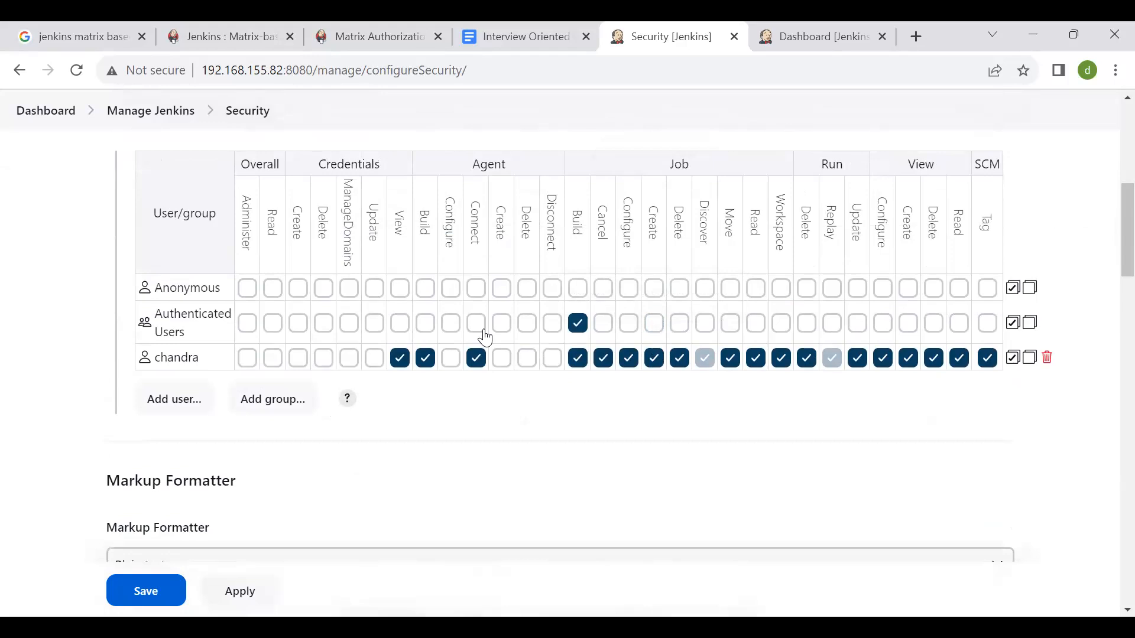
pyautogui.scroll(1, 486, 338)
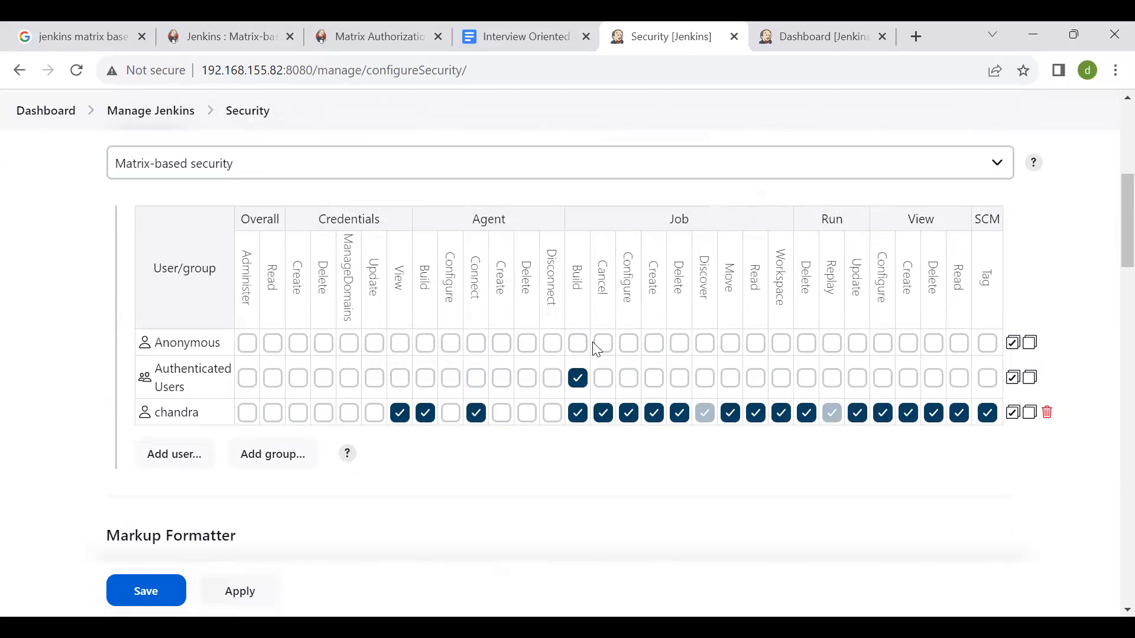
pyautogui.scroll(-1, 730, 378)
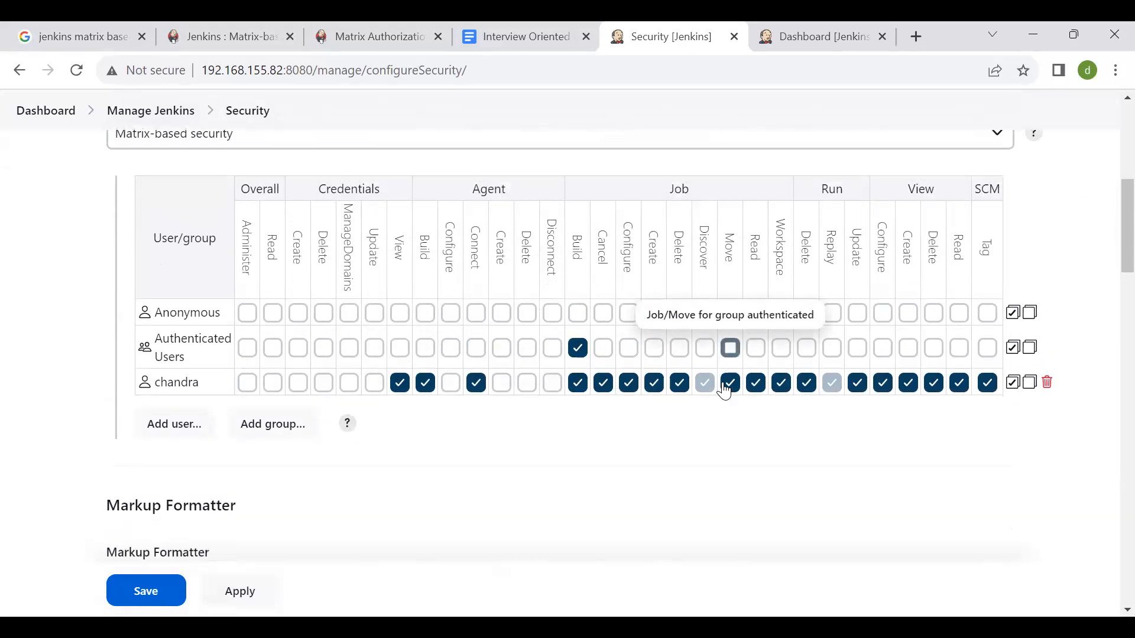
pyautogui.moveTo(773, 271)
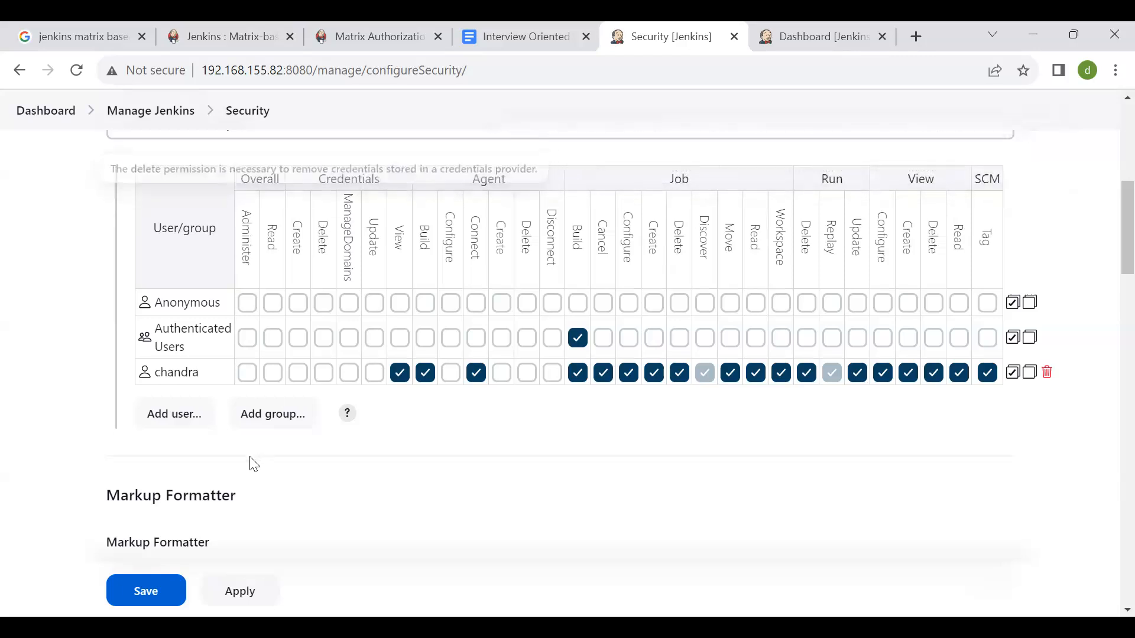
# - Add a group named network_provi to the permission matrix
pyautogui.click(259, 434)
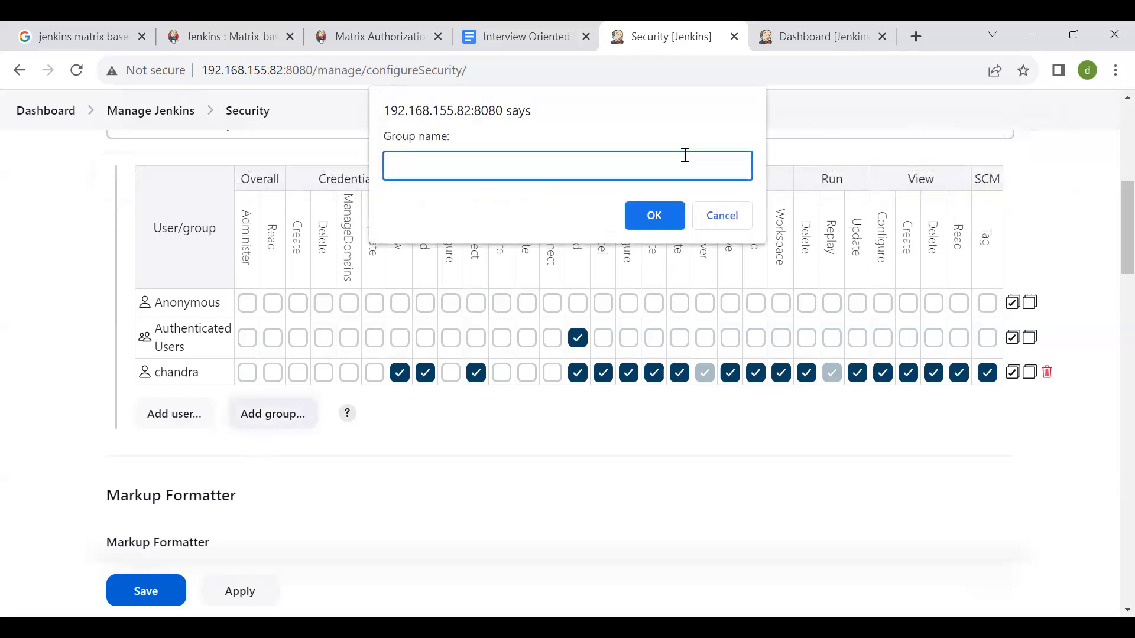
pyautogui.write('network_provi')
pyautogui.click(674, 214)
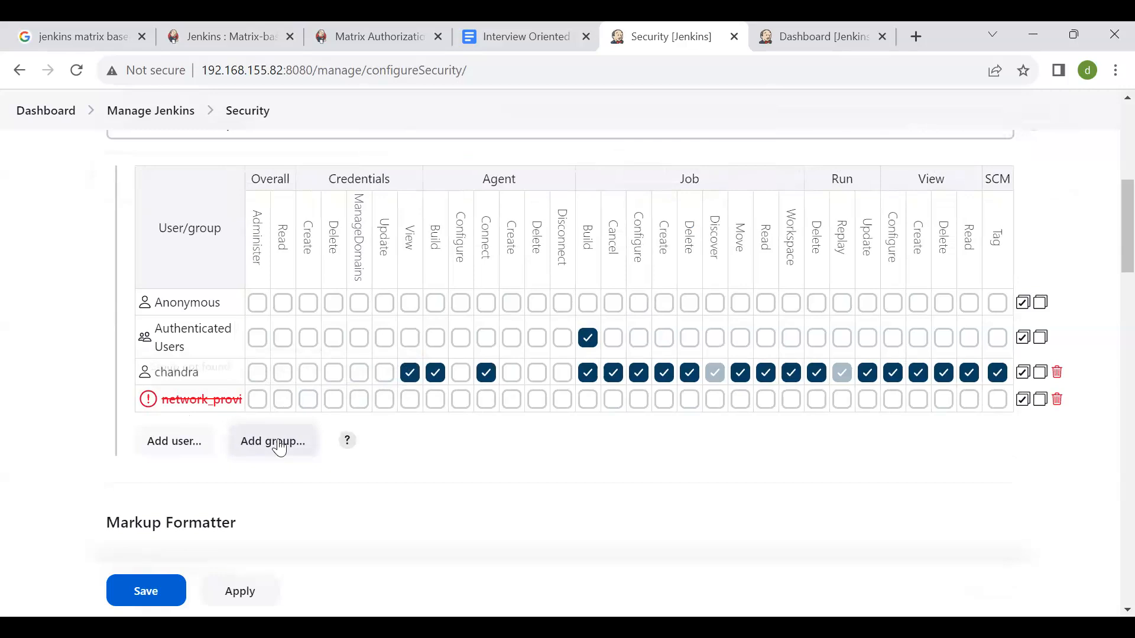
# - Grant the network_provi group Credentials Delete, ManageDomains and Update, Agent Connect, Job Cancel, Run Delete, View Create and SCM Tag
pyautogui.click(258, 400)
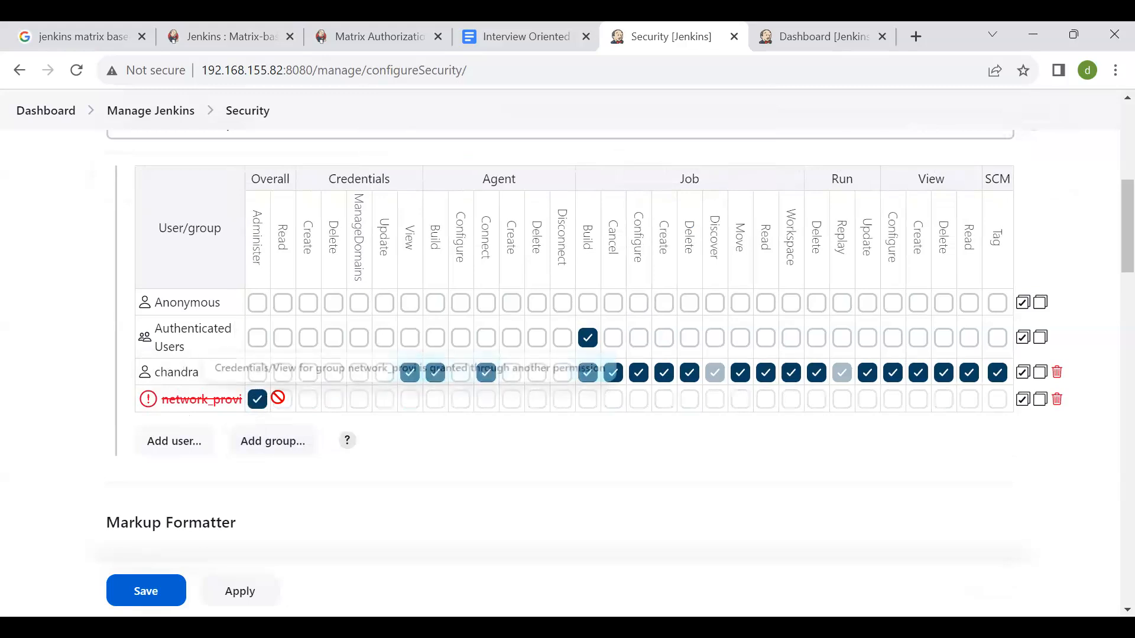
pyautogui.click(257, 400)
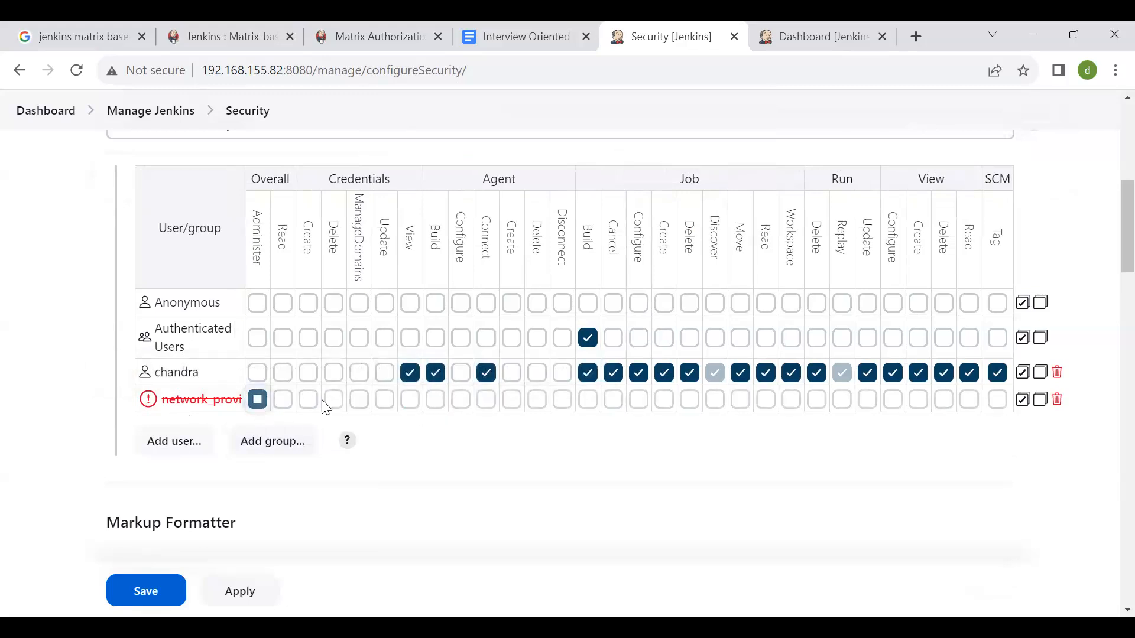
pyautogui.click(333, 400)
pyautogui.click(360, 399)
pyautogui.click(385, 399)
pyautogui.click(486, 400)
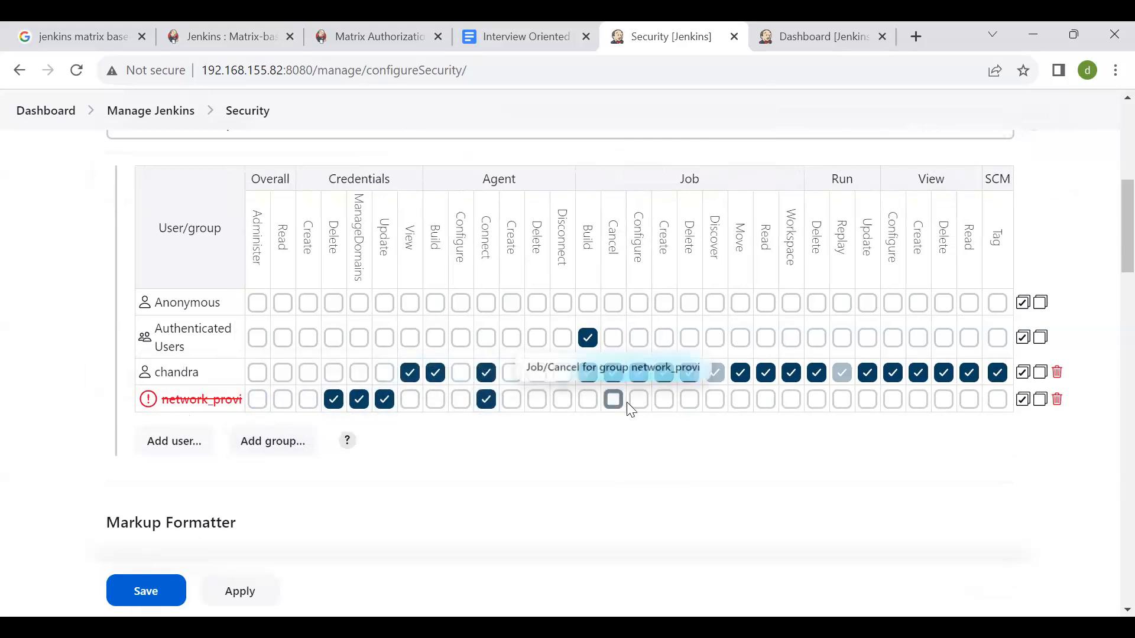
pyautogui.click(614, 401)
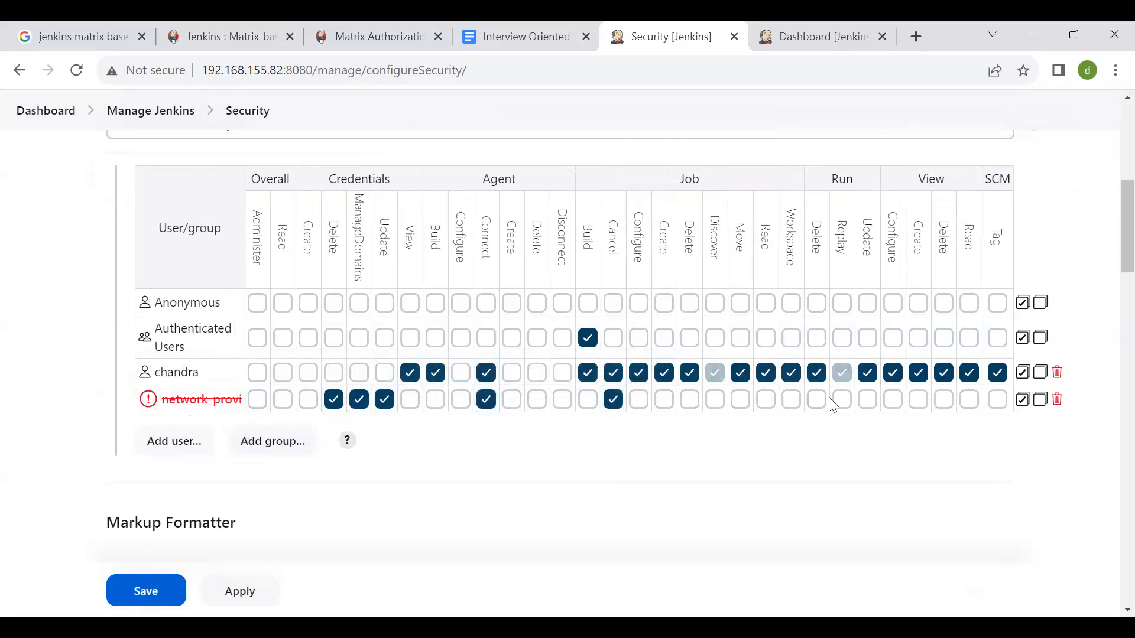
pyautogui.click(816, 400)
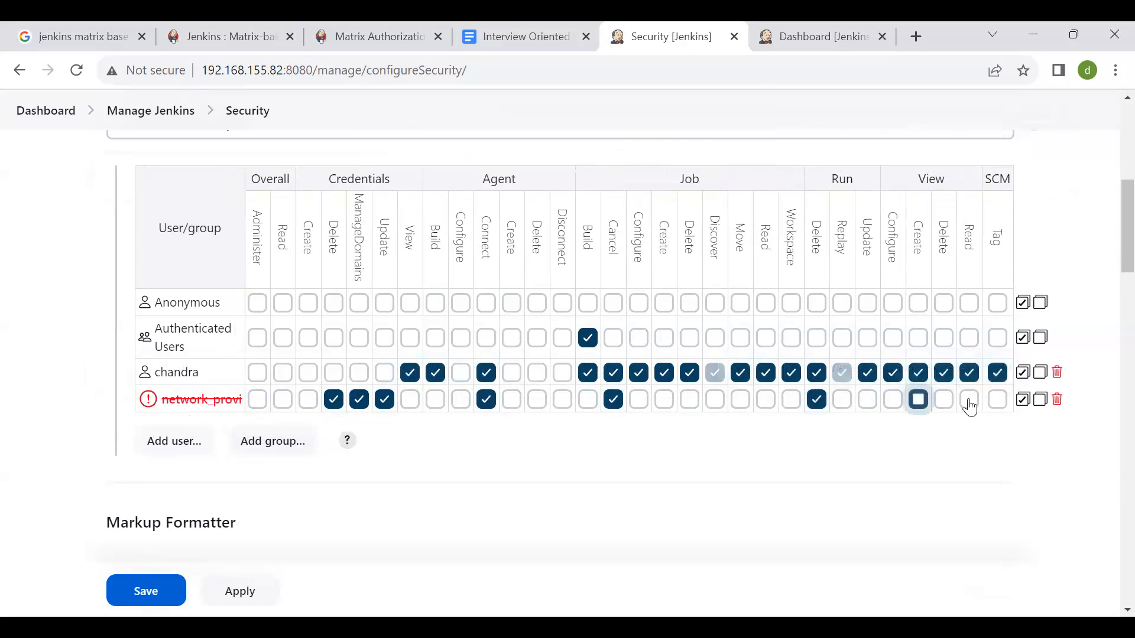
pyautogui.click(996, 400)
# - Review the permissions assigned to each user and group in the matrix and the descriptions of the permission columns
pyautogui.scroll(-2, 550, 477)
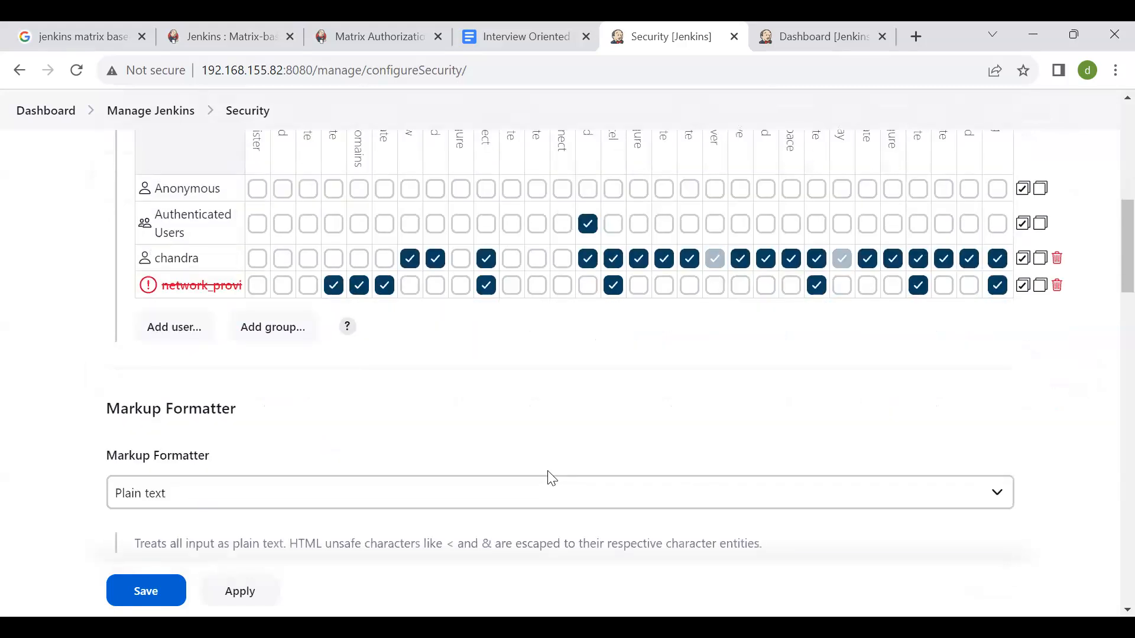
pyautogui.moveTo(154, 259)
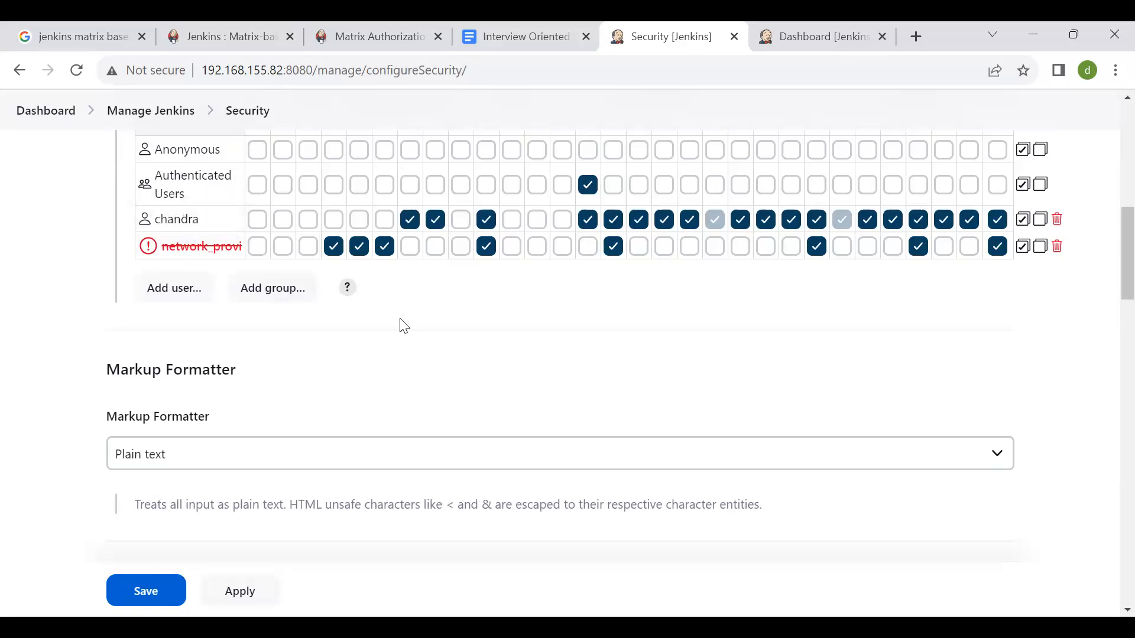
pyautogui.scroll(4, 404, 326)
pyautogui.moveTo(547, 278)
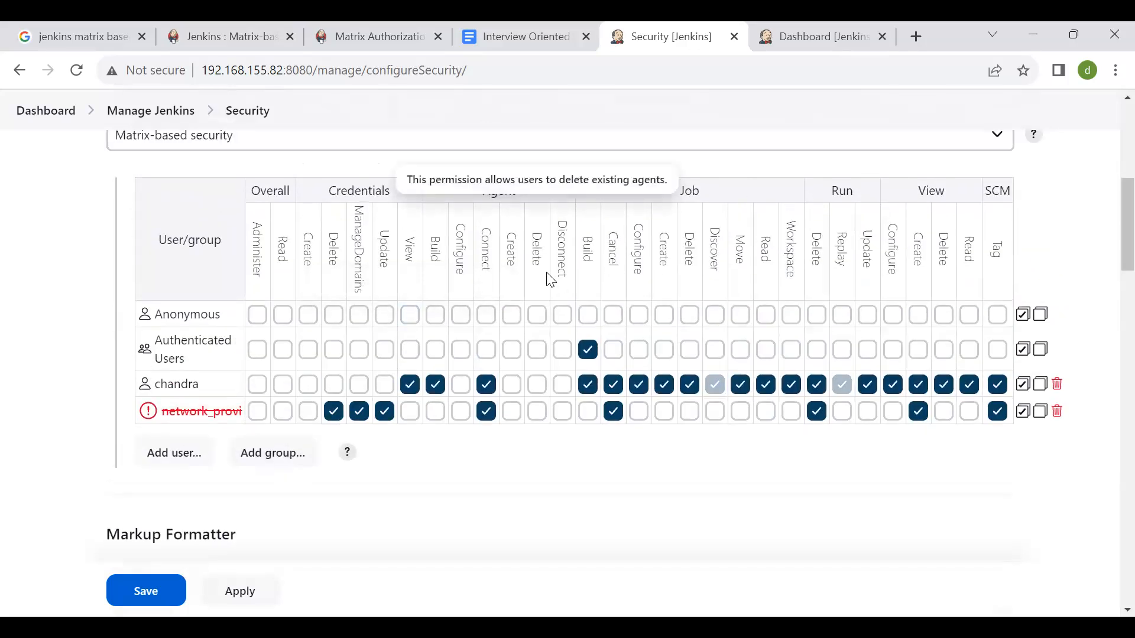
pyautogui.scroll(-1, 550, 279)
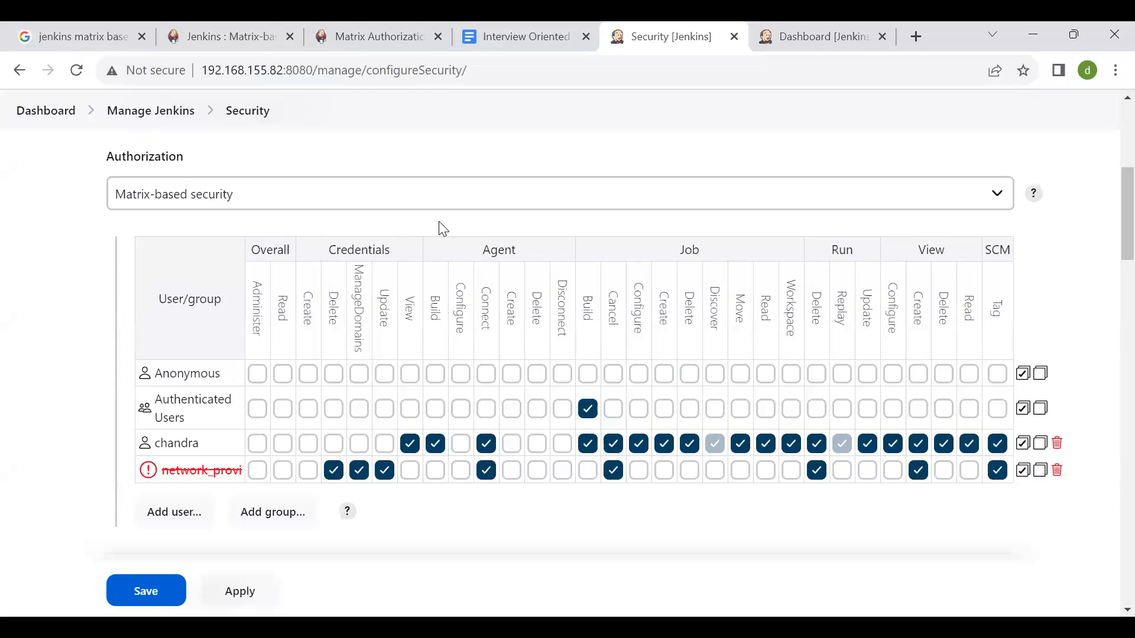
pyautogui.scroll(-1, 466, 328)
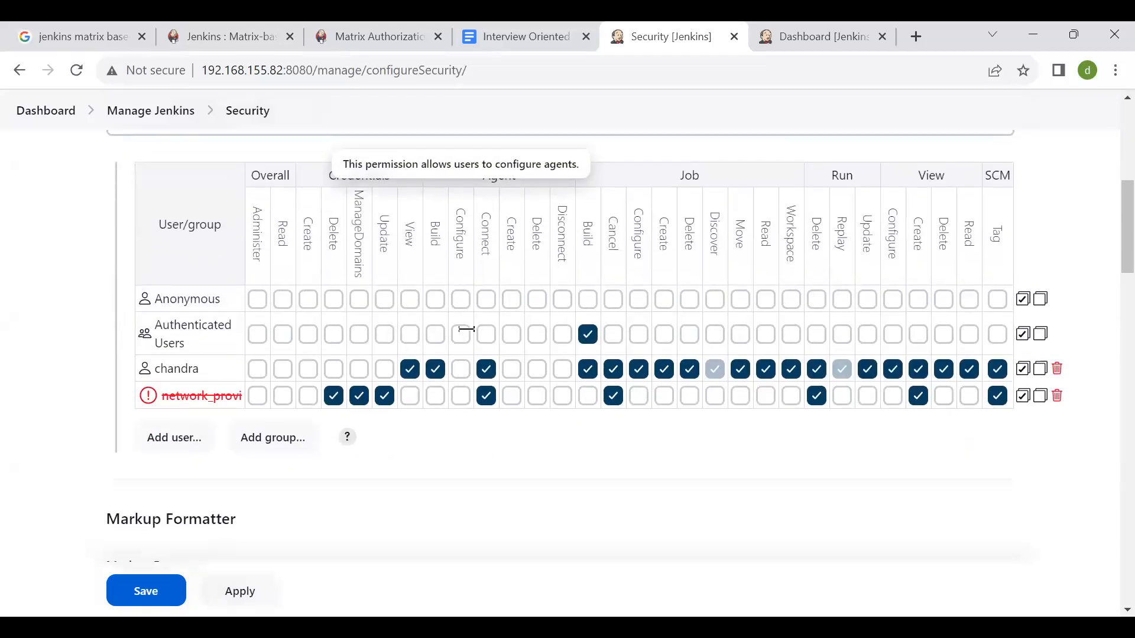
pyautogui.scroll(1, 467, 328)
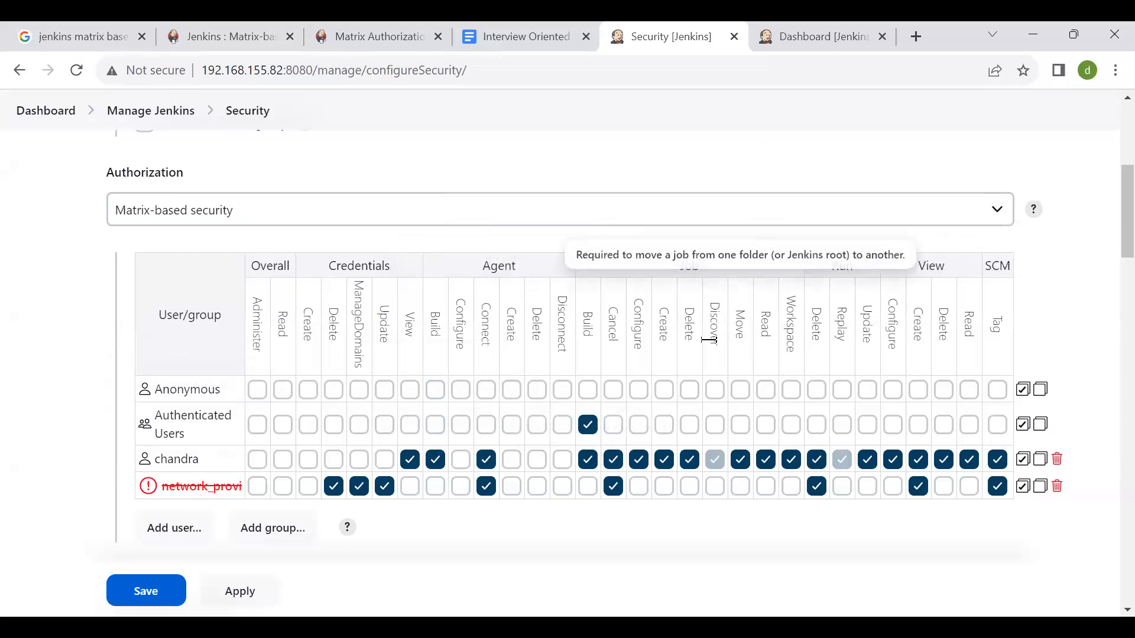
pyautogui.scroll(-2, 714, 390)
pyautogui.scroll(1, 576, 483)
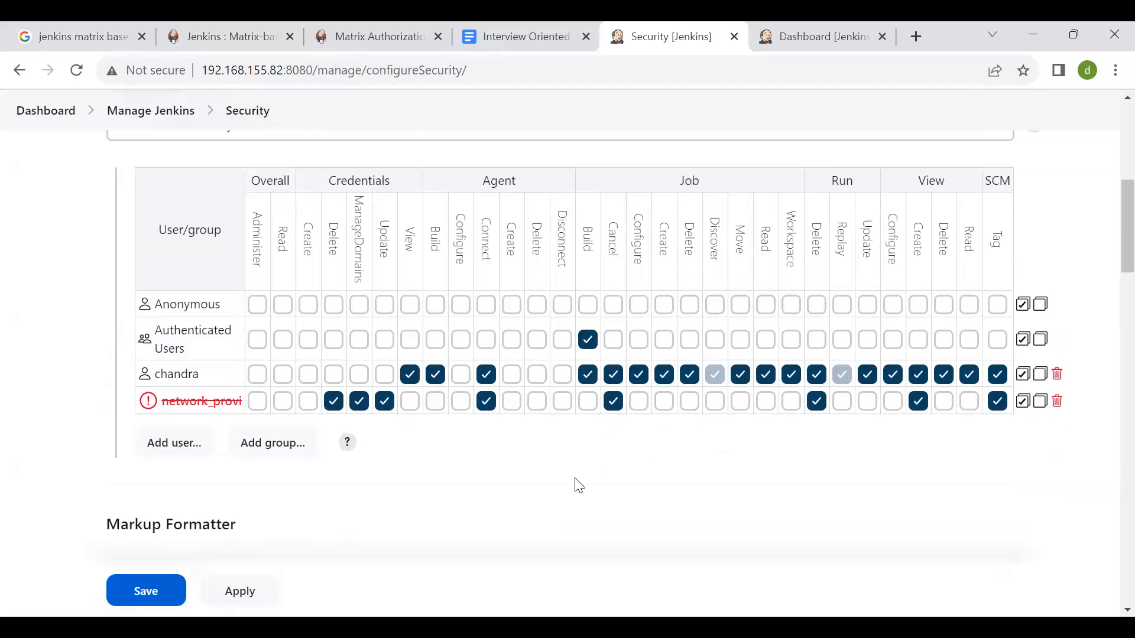
pyautogui.scroll(-4, 578, 485)
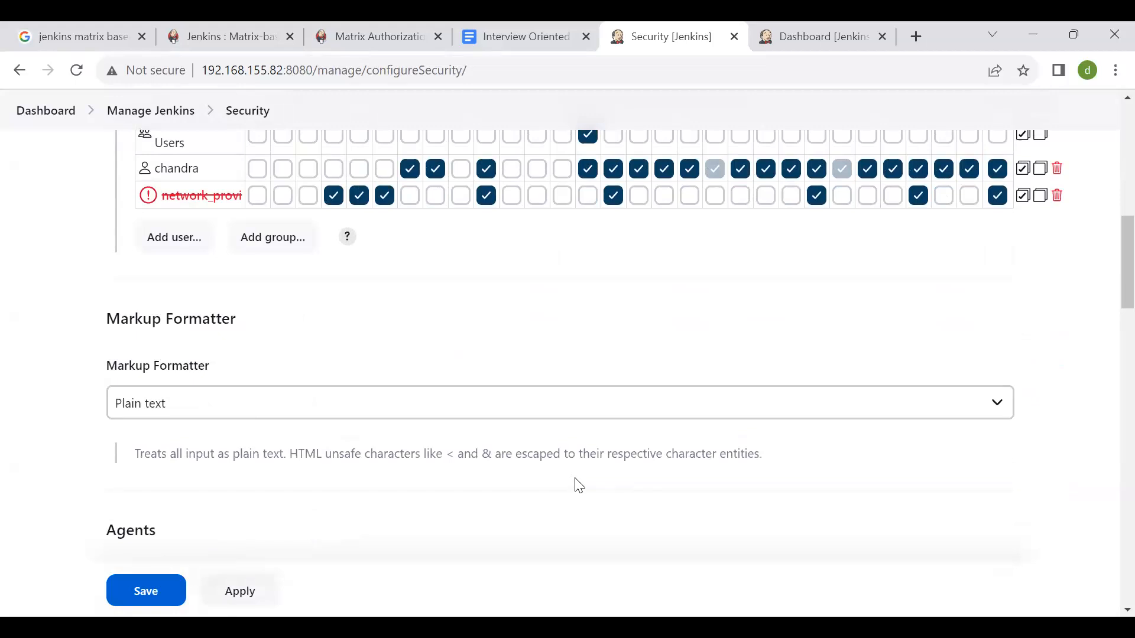
pyautogui.scroll(-2, 579, 486)
pyautogui.scroll(6, 579, 486)
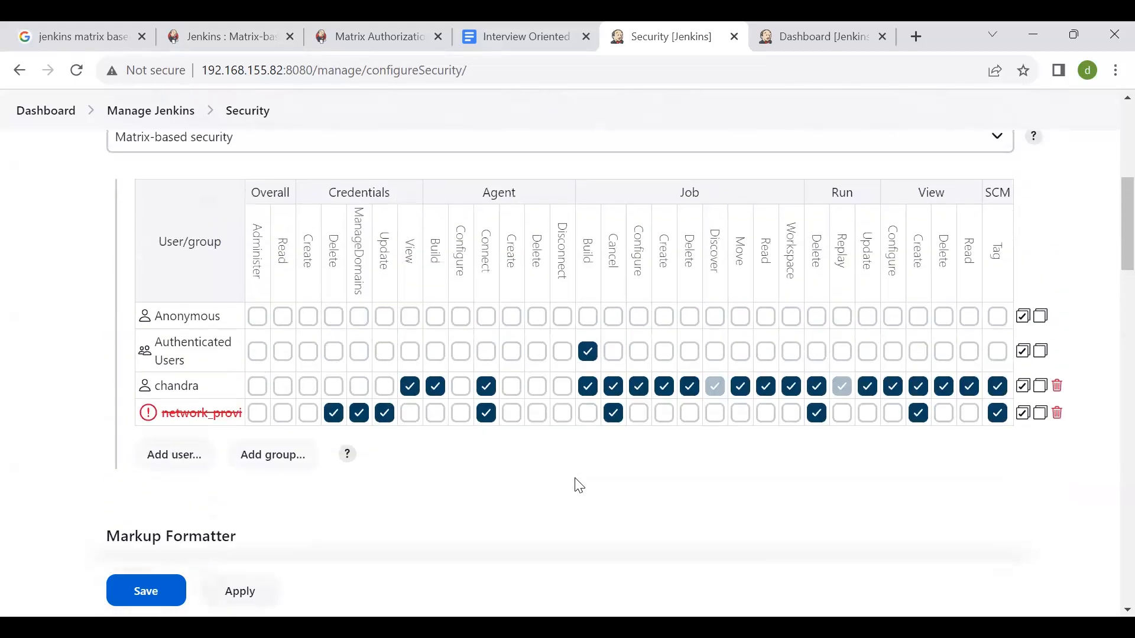
pyautogui.scroll(1, 578, 486)
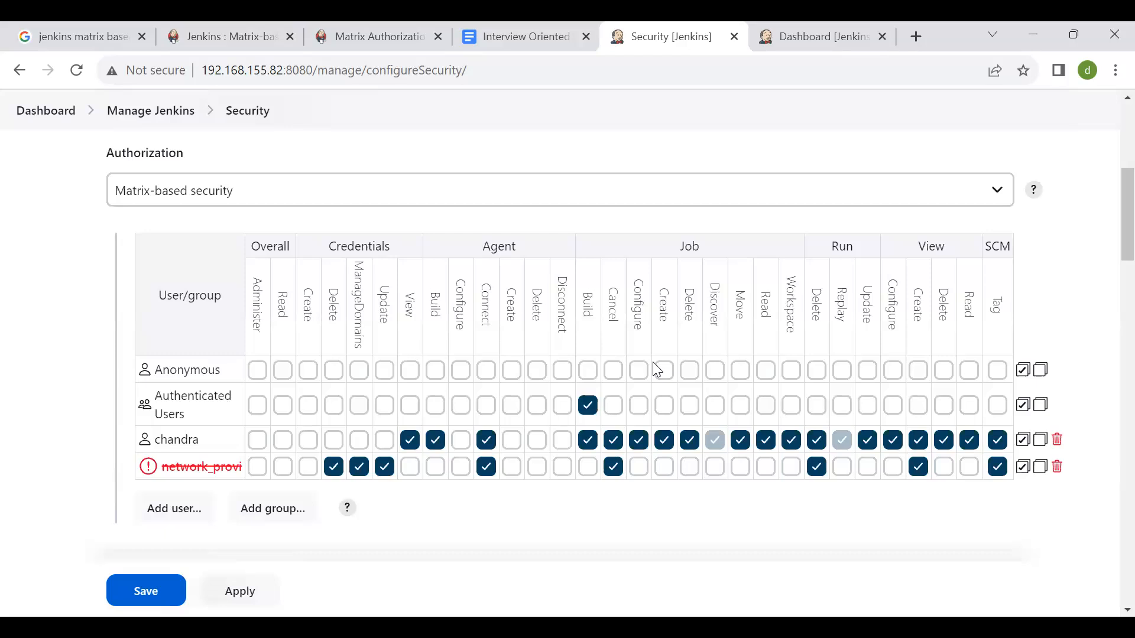
pyautogui.scroll(6, 411, 307)
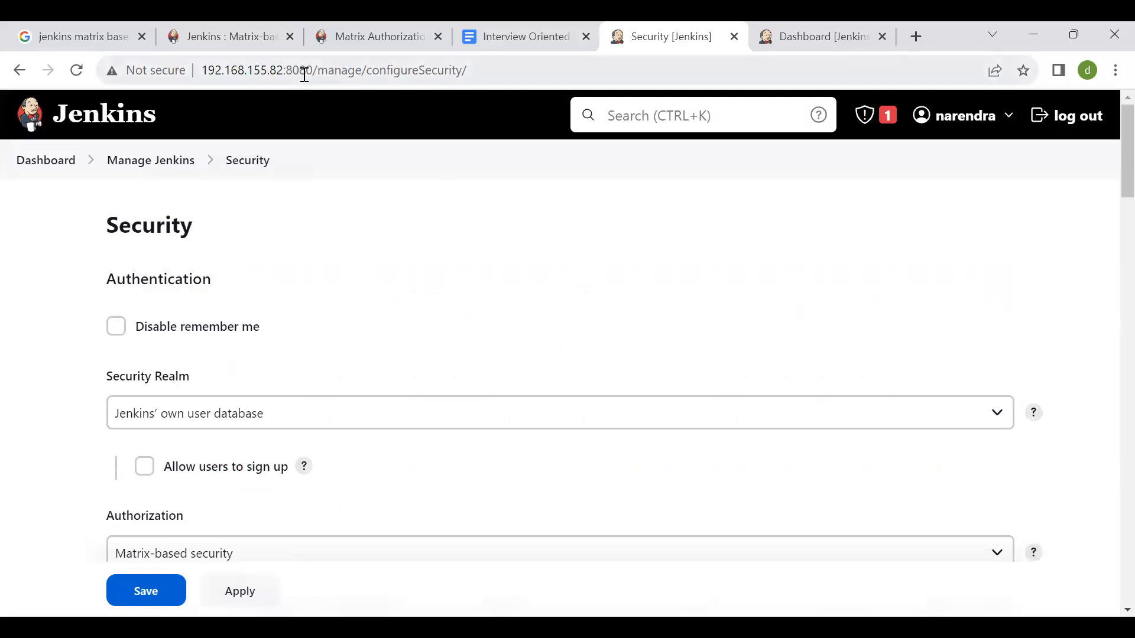
# - Highlight the server's IP address 192.168.155.82 and the port number 8080 in the page URL
pyautogui.moveTo(307, 71); pyautogui.dragTo(226, 79)
pyautogui.click(356, 104)
pyautogui.moveTo(278, 74); pyautogui.dragTo(183, 101)
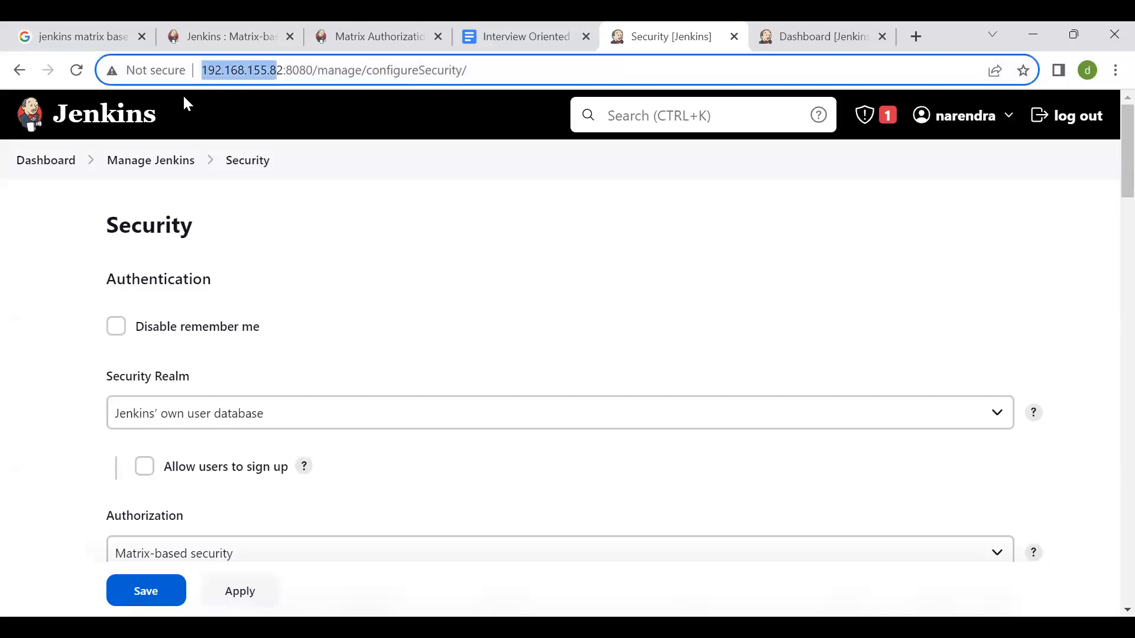
pyautogui.press('Right')
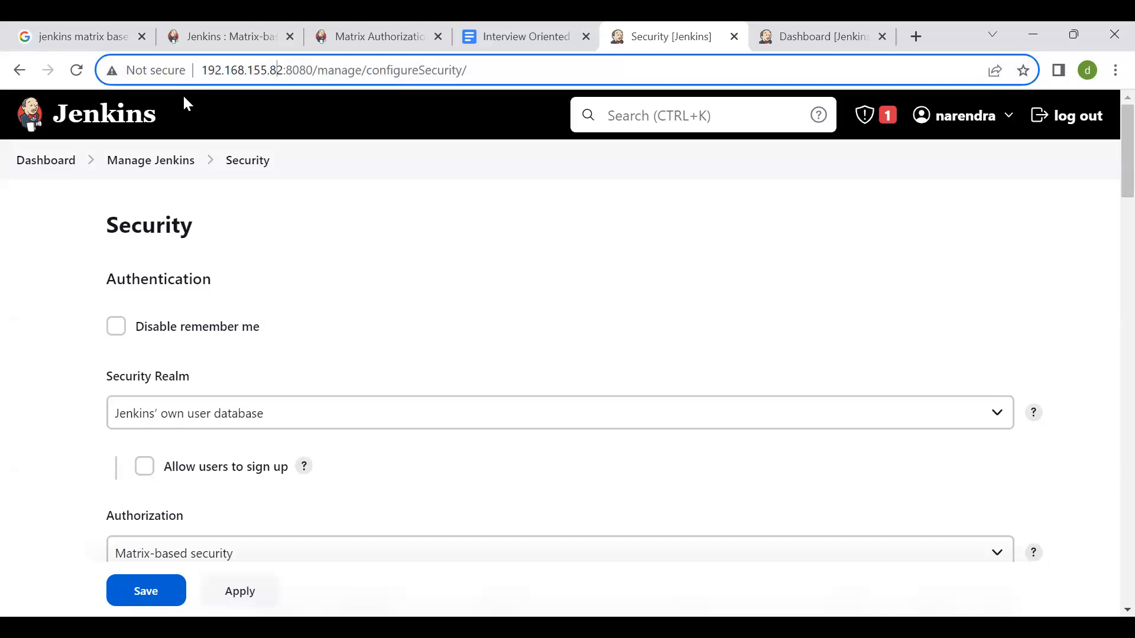
pyautogui.hotkey('shift', 'Left')
pyautogui.hotkey('shift', 'Left')
pyautogui.hotkey('shift', 'Left')
pyautogui.hotkey('shift', 'Left')
pyautogui.hotkey('shift', 'Left')
pyautogui.hotkey('shift', 'Left')
pyautogui.hotkey('shift', 'Left')
pyautogui.hotkey('shift', 'Left')
pyautogui.hotkey('shift', 'Left')
pyautogui.hotkey('shift', 'Left')
pyautogui.hotkey('shift', 'Left')
pyautogui.hotkey('shift', 'Left')
pyautogui.hotkey('shift', 'Left')
pyautogui.hotkey('shift', 'Left')
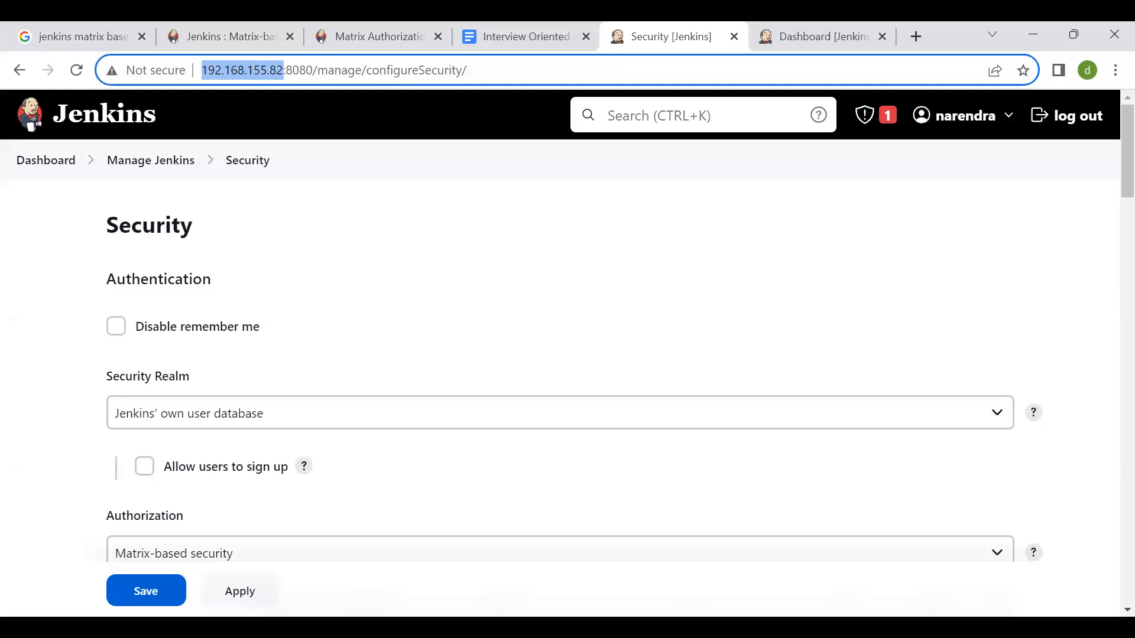
pyautogui.hotkey('alt', 'Tab')
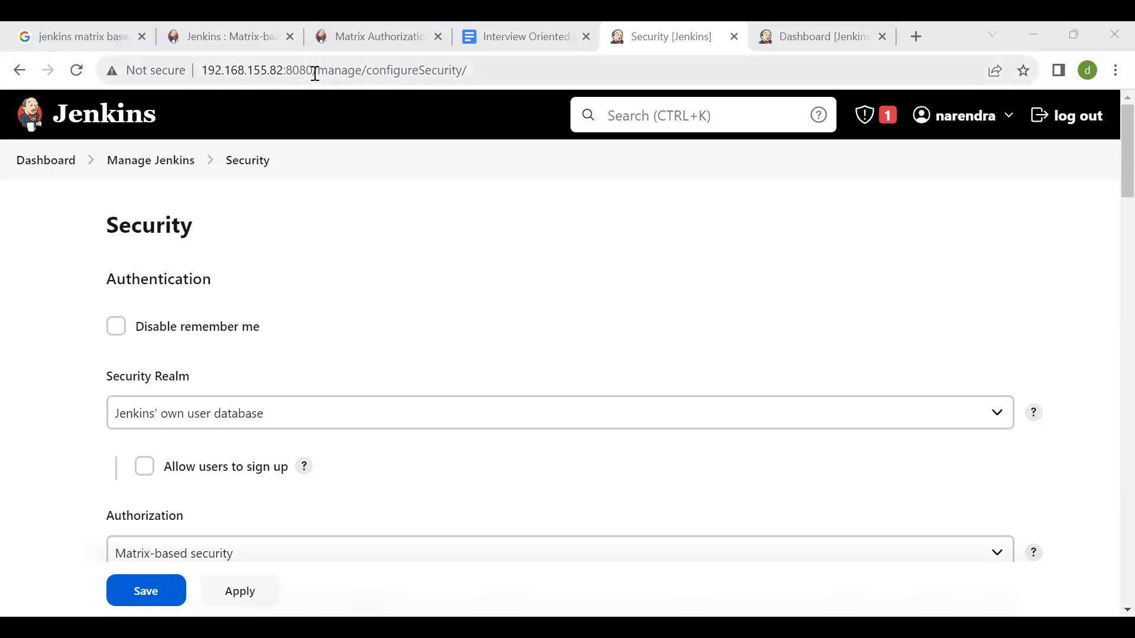
pyautogui.moveTo(315, 73); pyautogui.dragTo(289, 73)
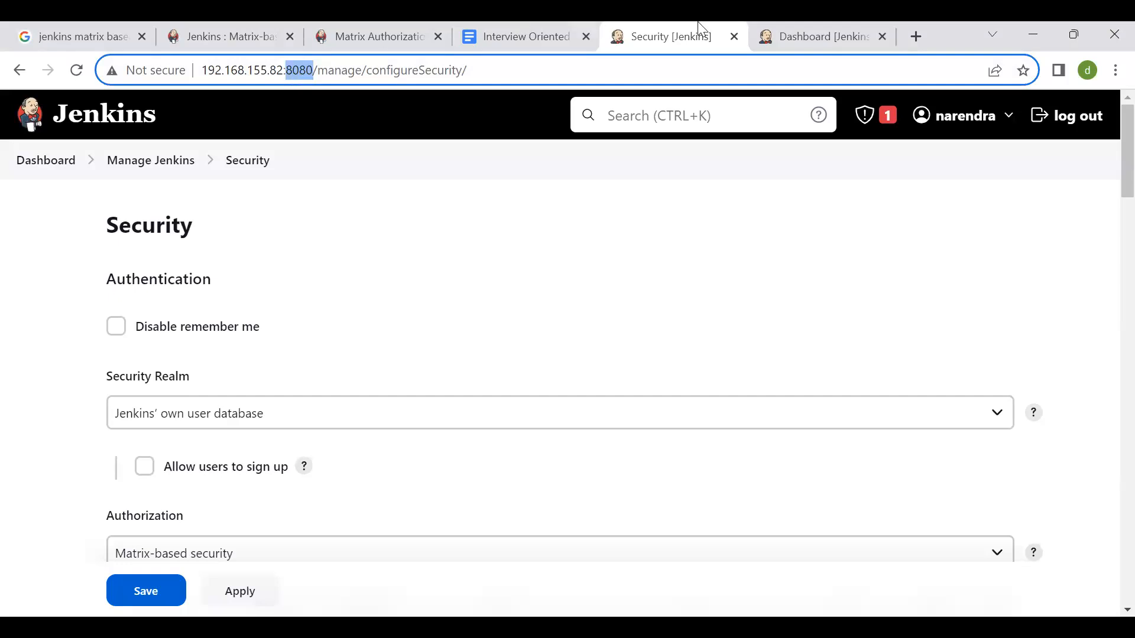
# - Search Google for "nmap port scan" in a new browser tab and show the image results
pyautogui.click(916, 35)
pyautogui.write('nmap')
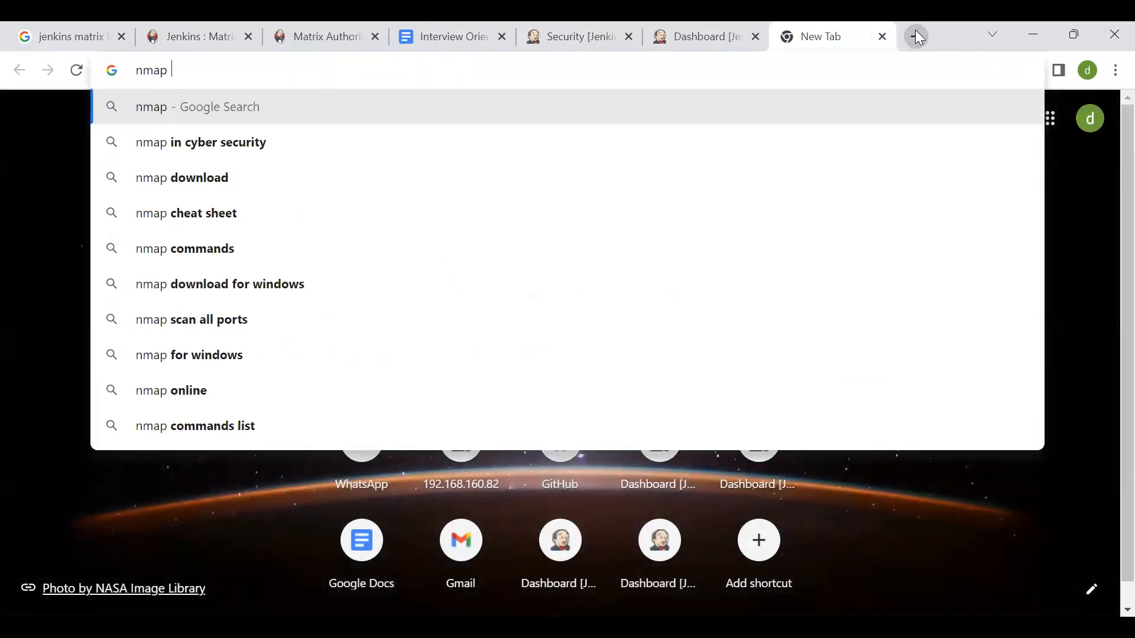
pyautogui.write(' port scan')
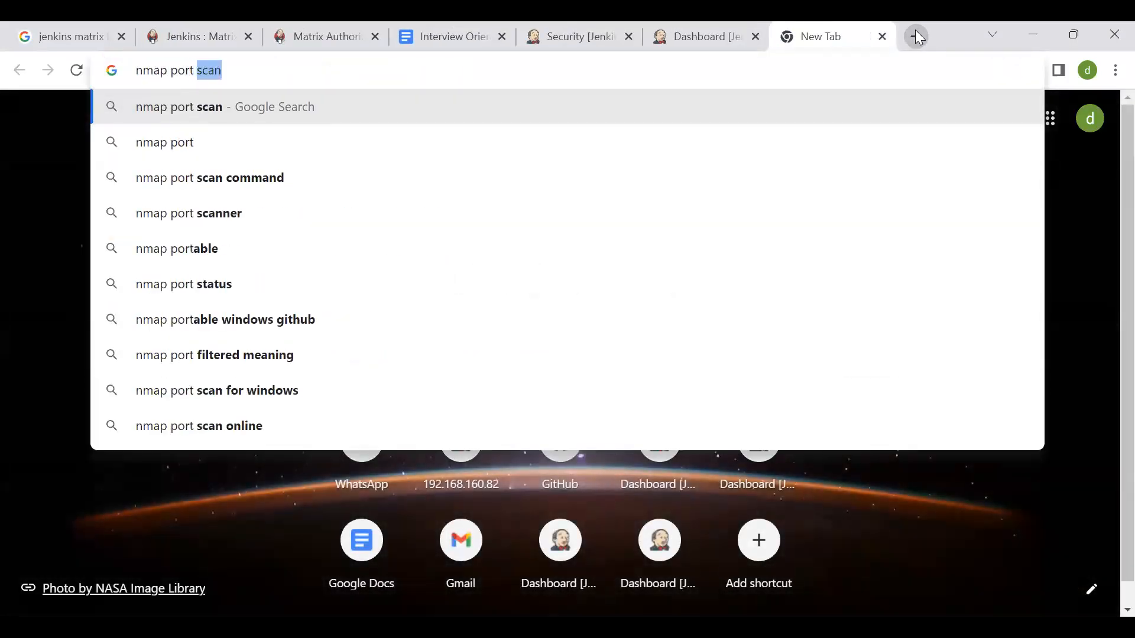
pyautogui.press('Return')
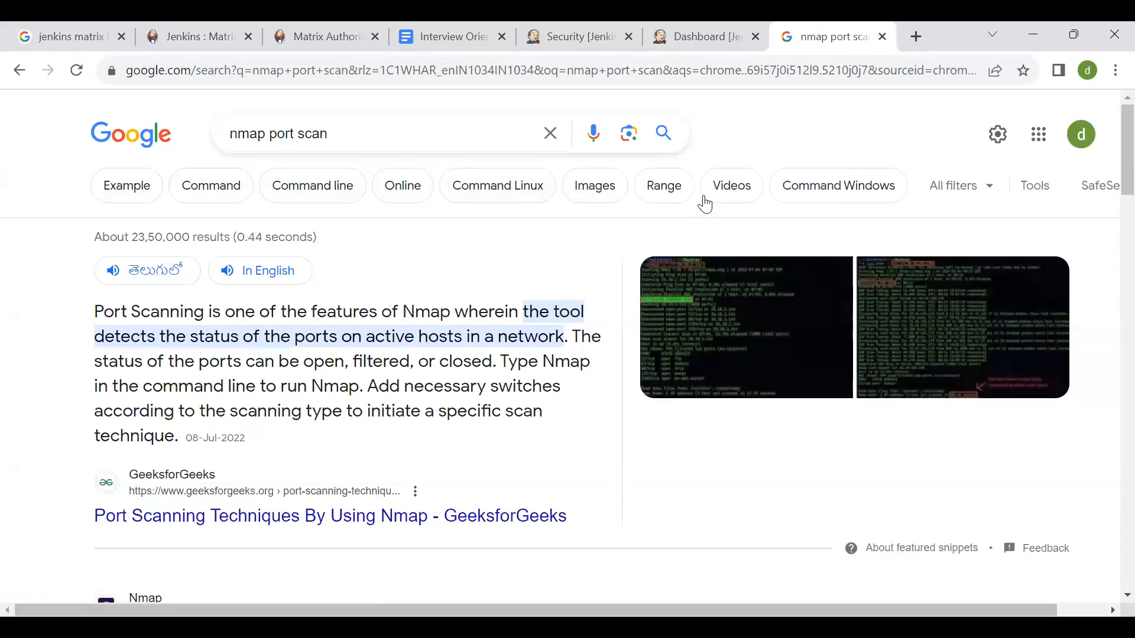
pyautogui.click(603, 181)
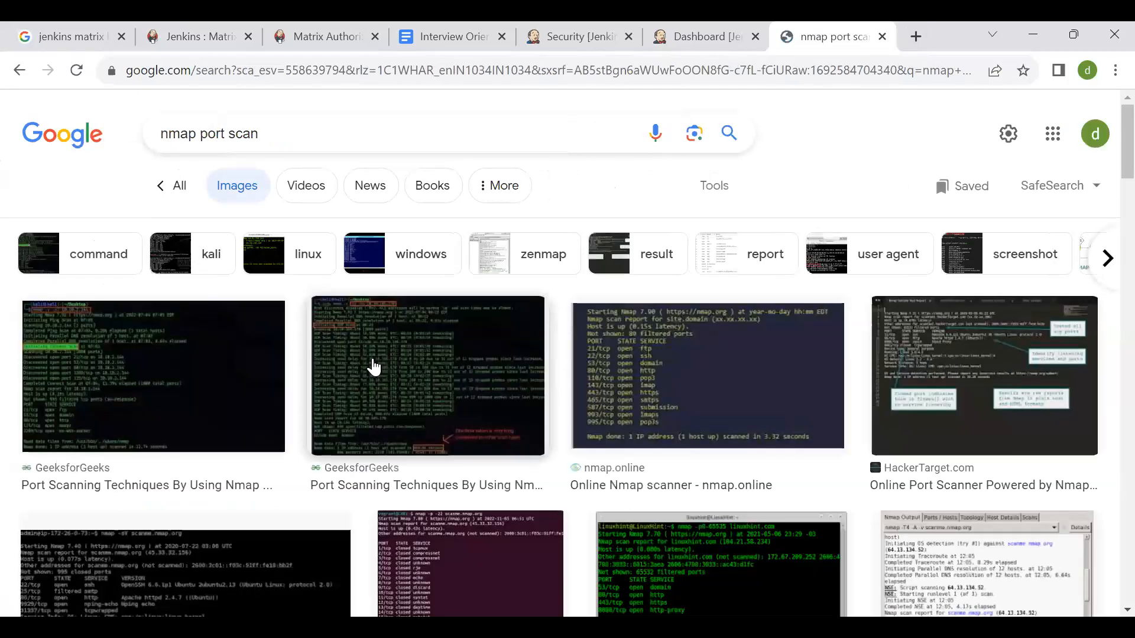
# - Preview the GeeksforGeeks, nmap.online and TryHackMe scan screenshots to examine the listed ports, states, services and versions
pyautogui.click(373, 367)
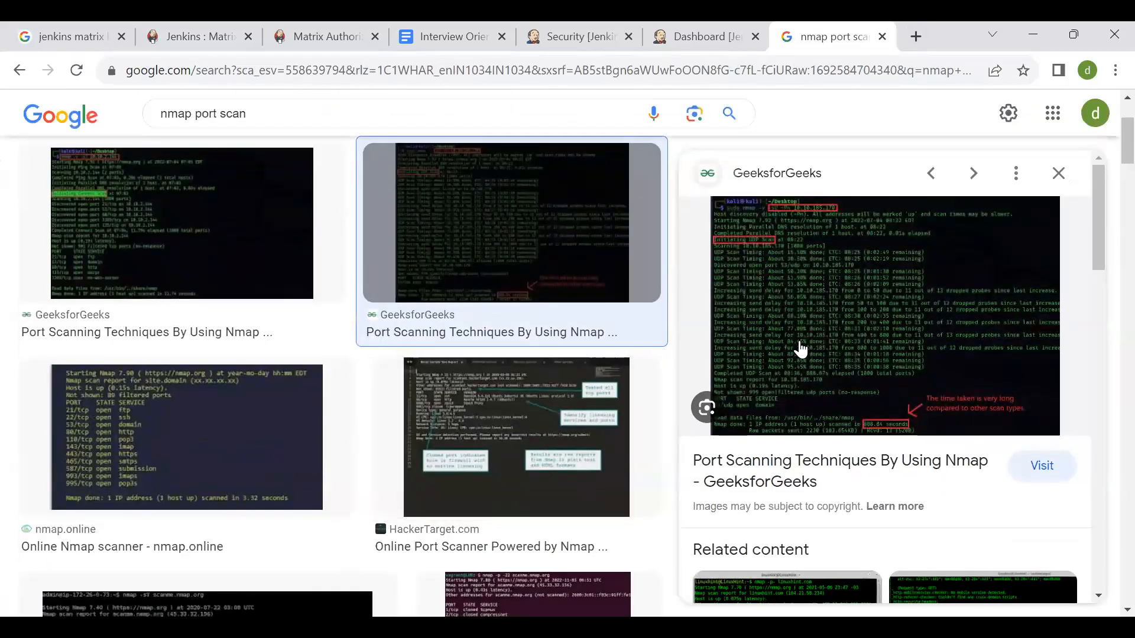
pyautogui.click(467, 276)
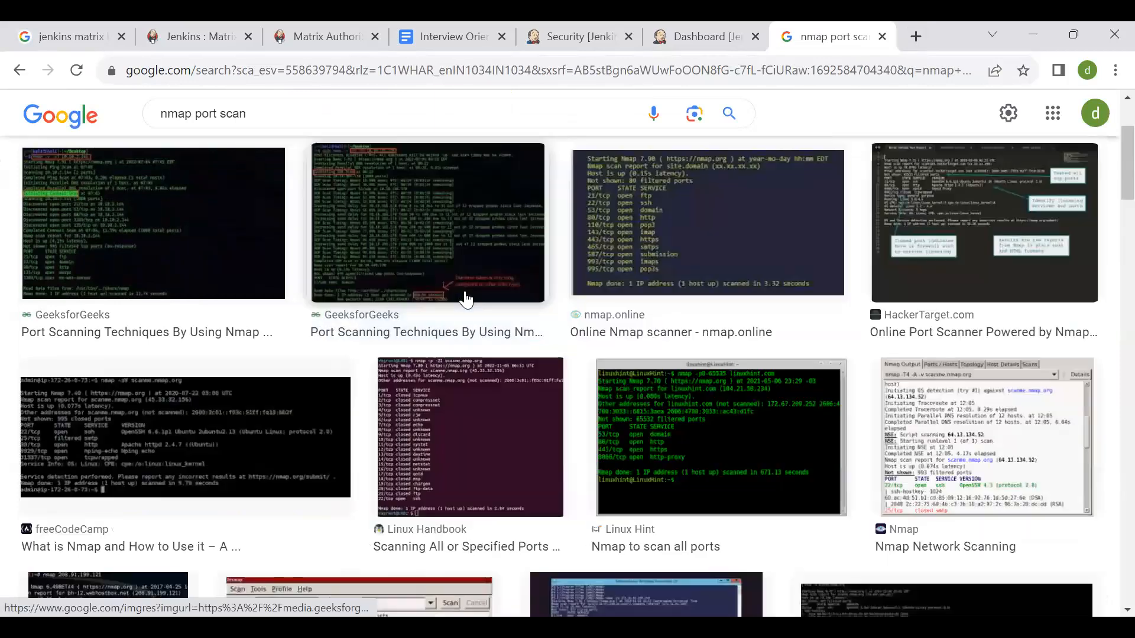
pyautogui.click(649, 238)
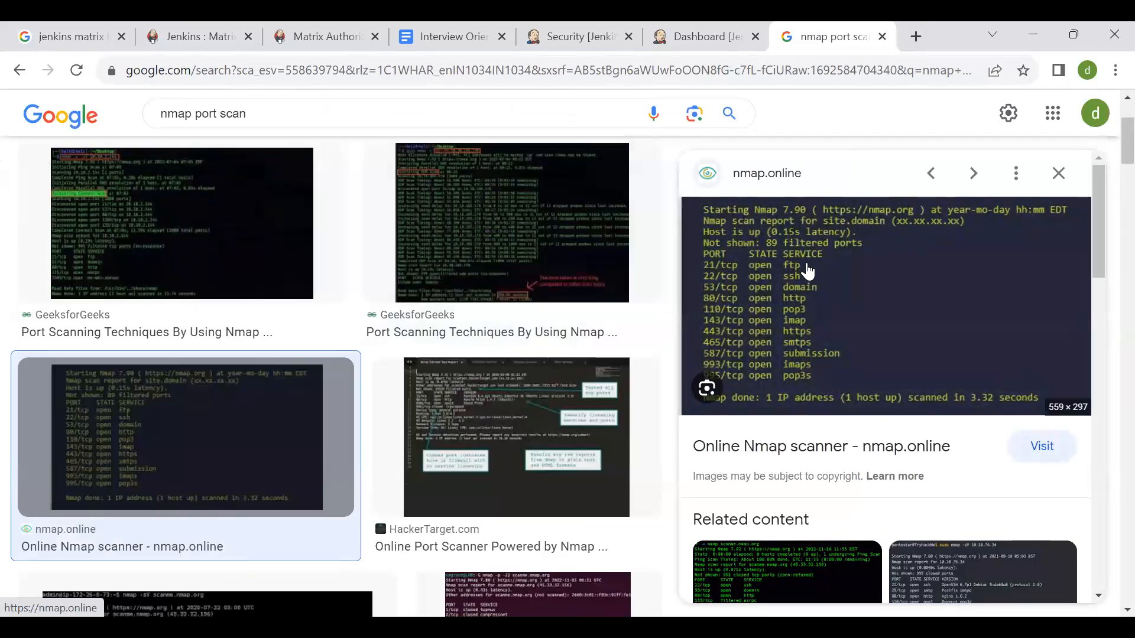
pyautogui.click(962, 558)
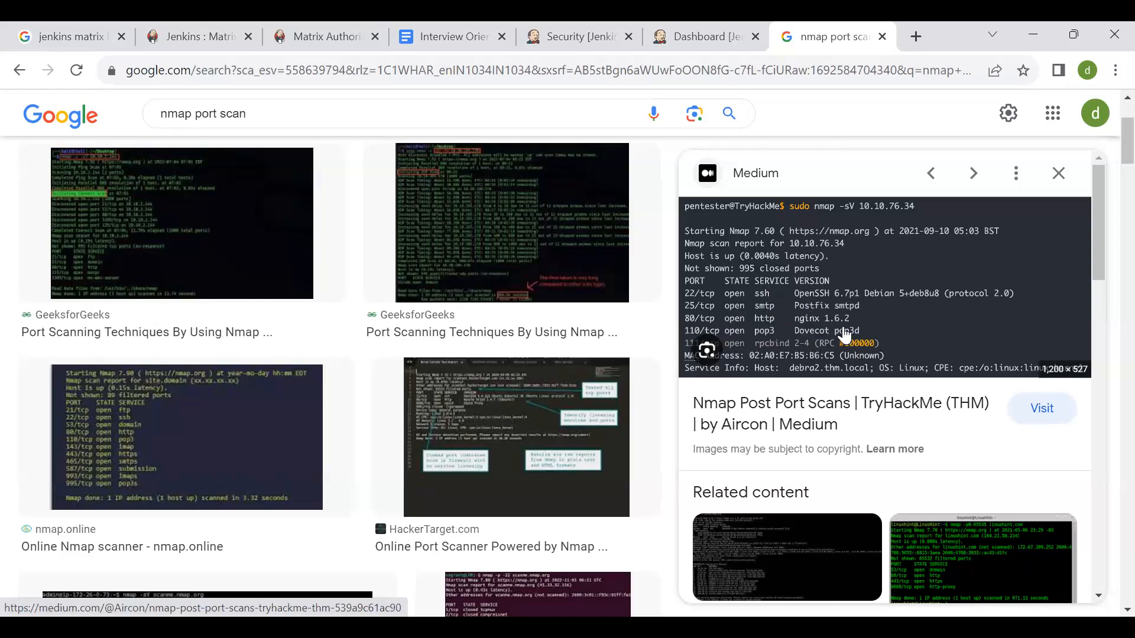
# - Refine the image search to "nmap port scan port 8080" and preview the second Linux Hint scan screenshot
pyautogui.click(424, 100)
pyautogui.write('80')
pyautogui.press('BackSpace')
pyautogui.press('BackSpace')
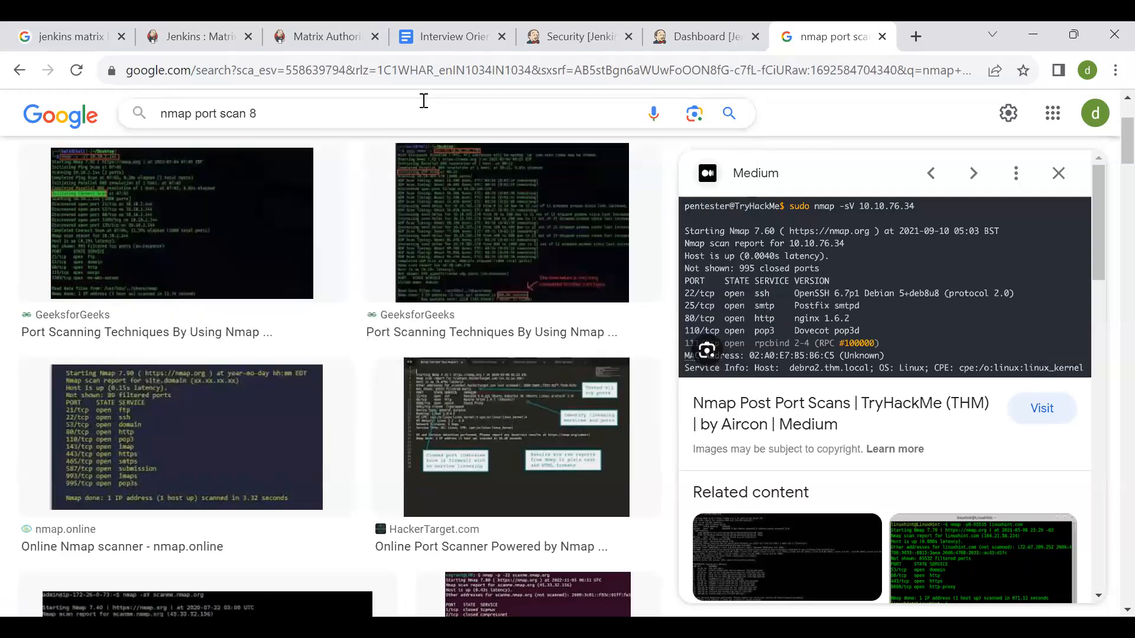
pyautogui.write('port 8080')
pyautogui.press('Return')
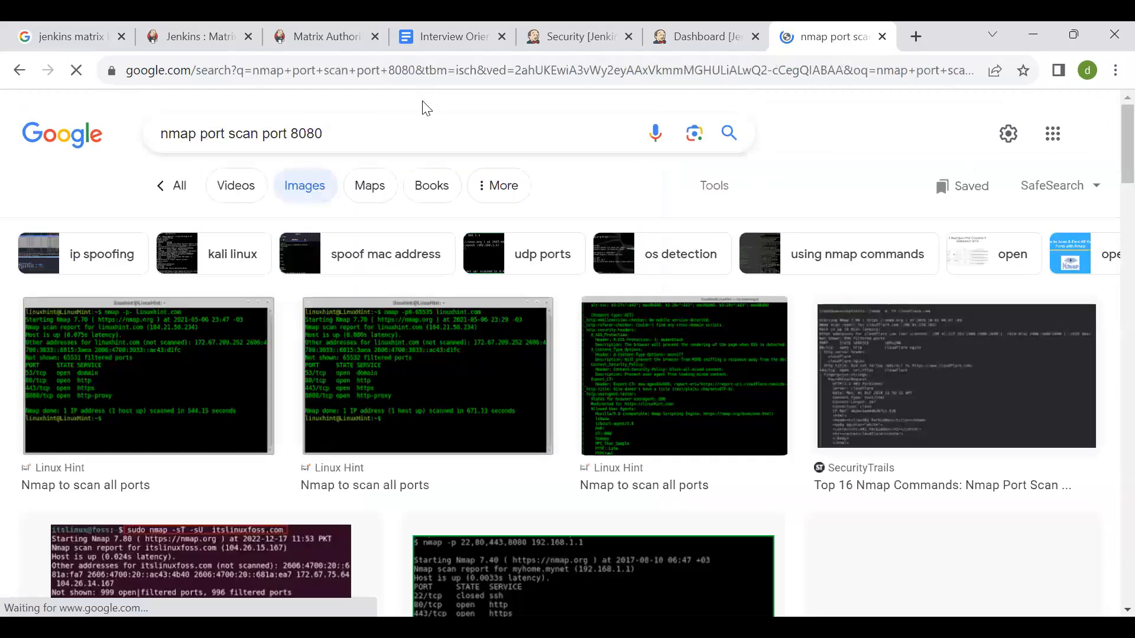
pyautogui.click(392, 364)
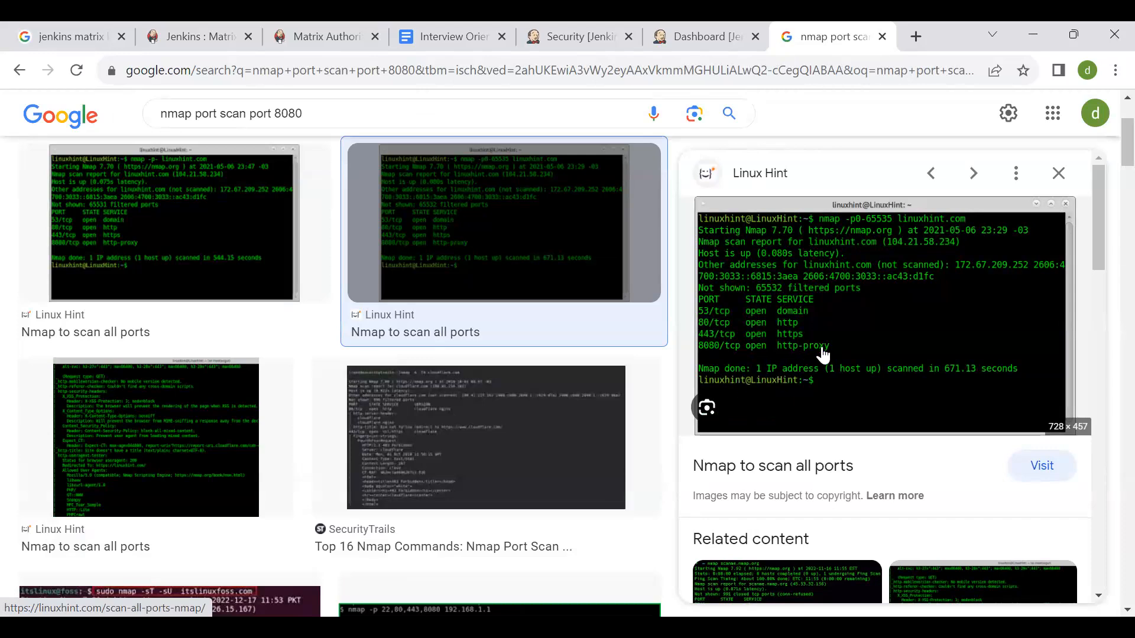
# - Extend the image search to "nmap port scan port 8080 jenkins"
pyautogui.click(312, 112)
pyautogui.write('jenkins')
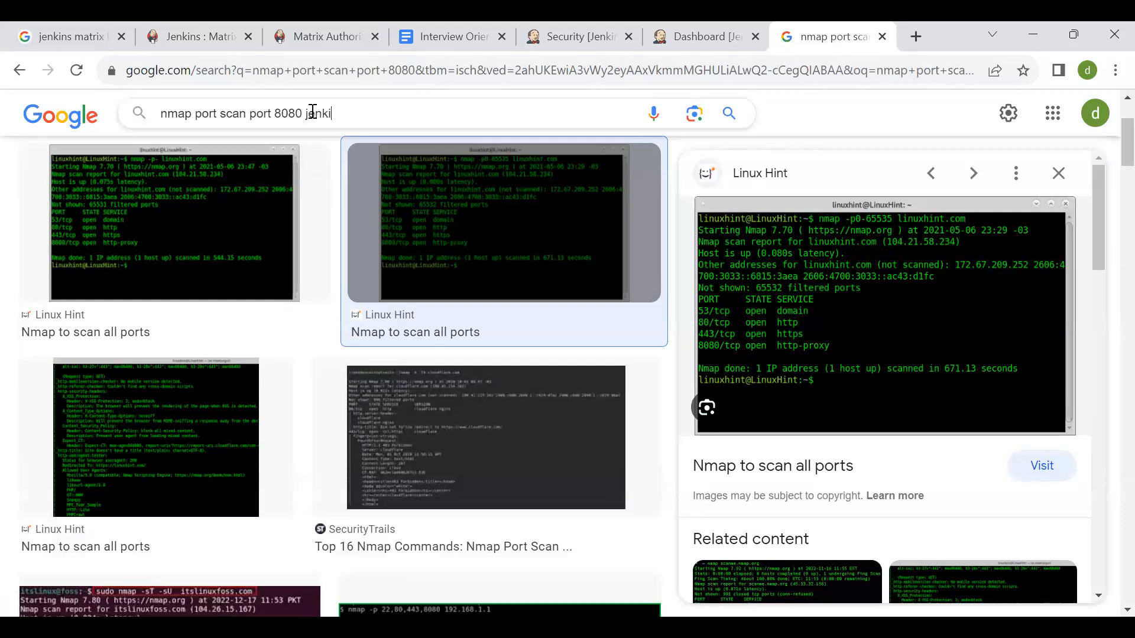
pyautogui.press('Return')
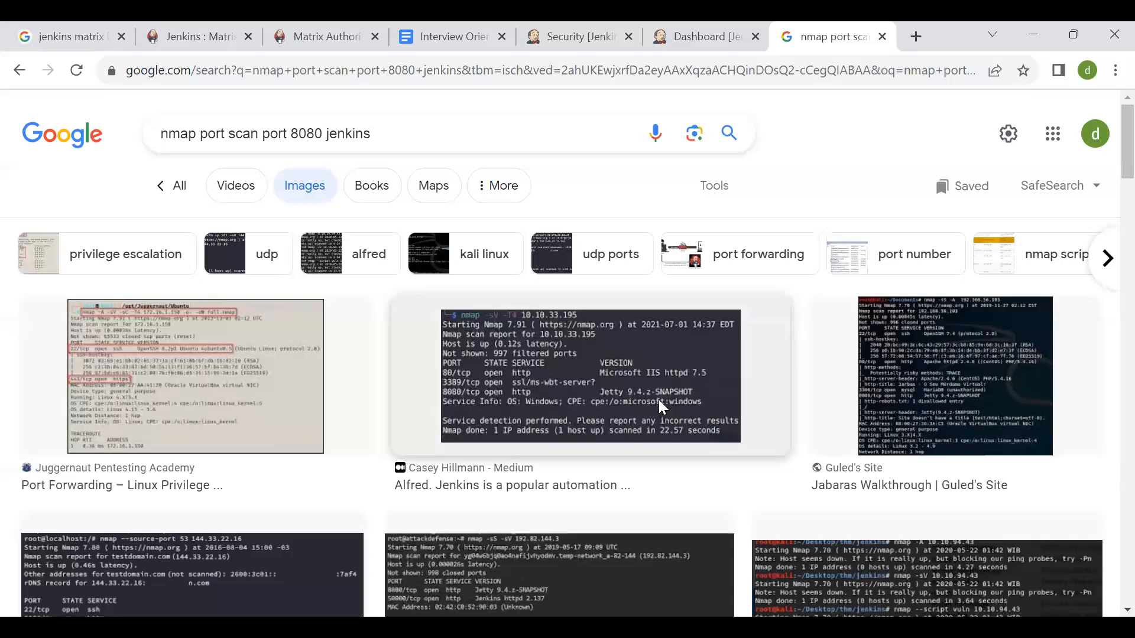
# - Preview the Jenkins-related scan screenshots and examine the service version listed for port 8080 in the Alfred result
pyautogui.click(941, 406)
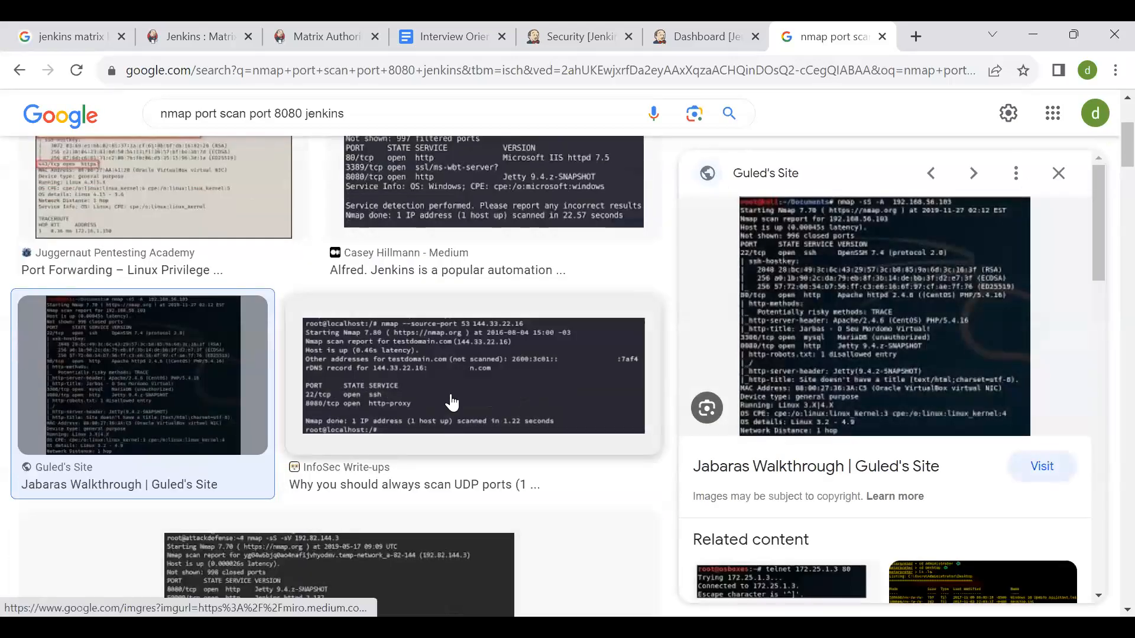
pyautogui.click(448, 402)
pyautogui.click(478, 197)
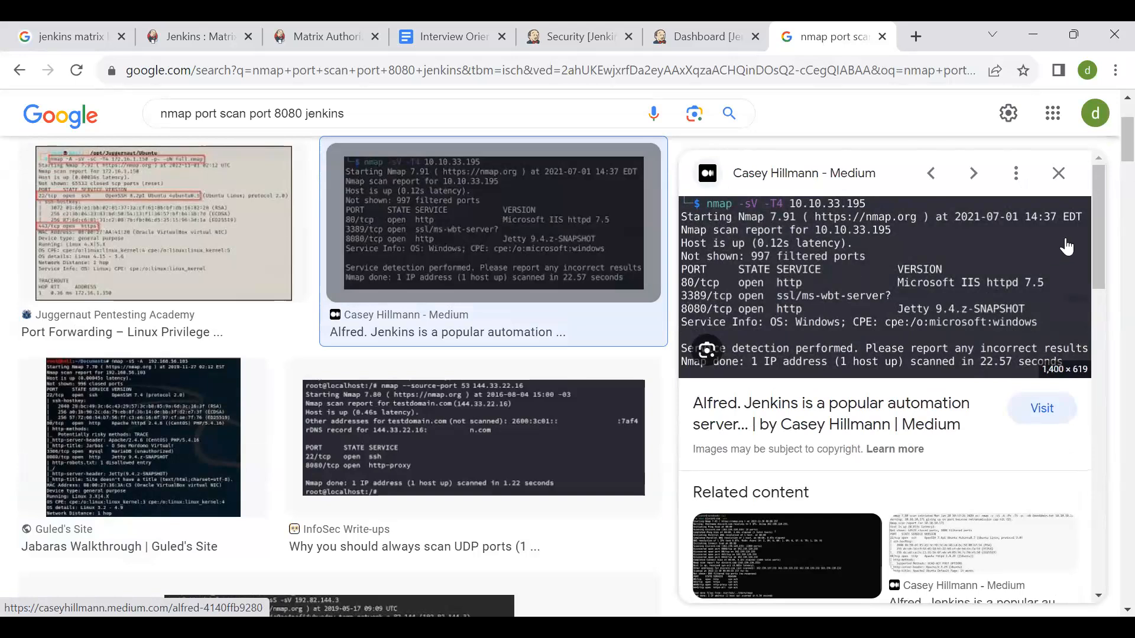
pyautogui.scroll(-1, 831, 458)
pyautogui.scroll(-1, 830, 458)
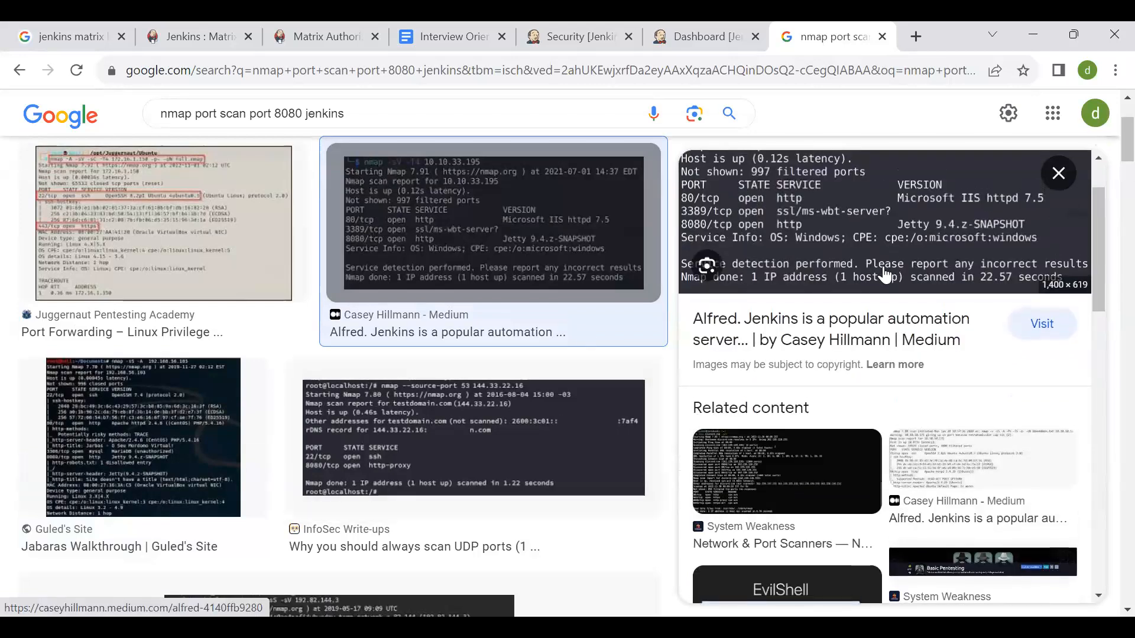
pyautogui.scroll(2, 885, 275)
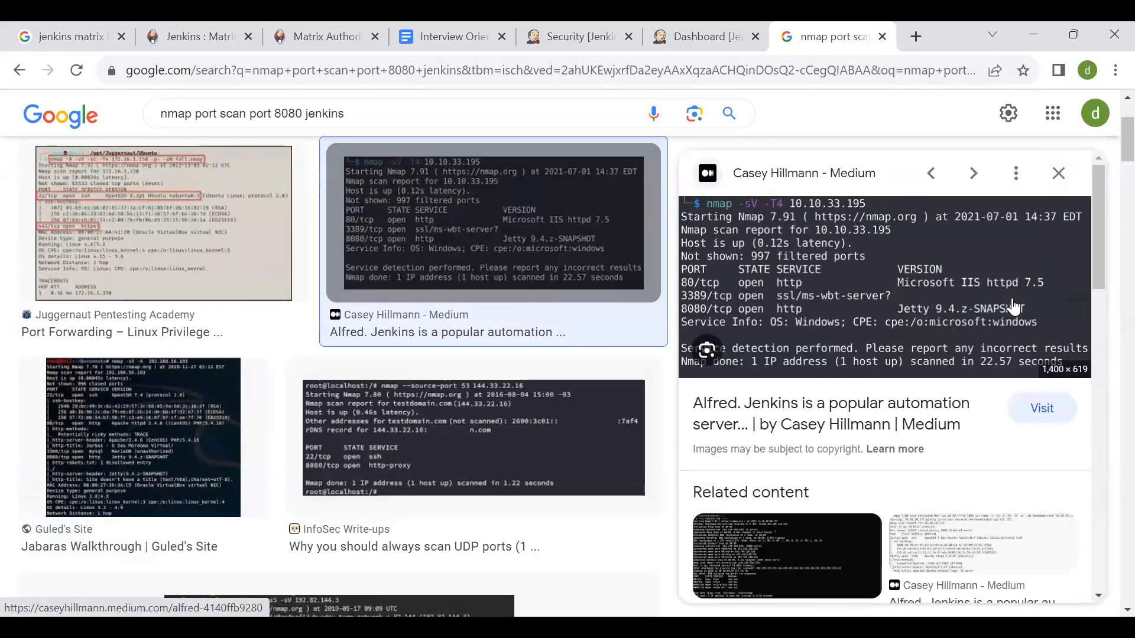
# - Replace the image search query with "jetty 9.4"
pyautogui.click(546, 115)
pyautogui.hotkey('ctrl', 'BackSpace')
pyautogui.hotkey('ctrl', 'BackSpace')
pyautogui.hotkey('ctrl', 'BackSpace')
pyautogui.hotkey('ctrl', 'BackSpace')
pyautogui.hotkey('ctrl', 'BackSpace')
pyautogui.hotkey('ctrl', 'BackSpace')
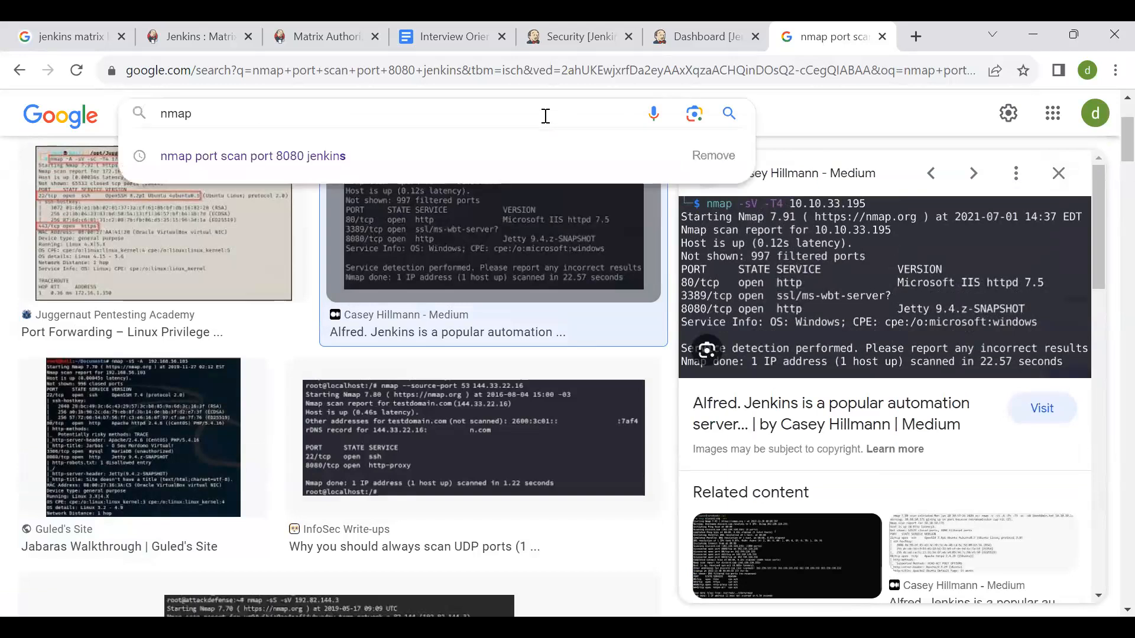
pyautogui.write('jnekins')
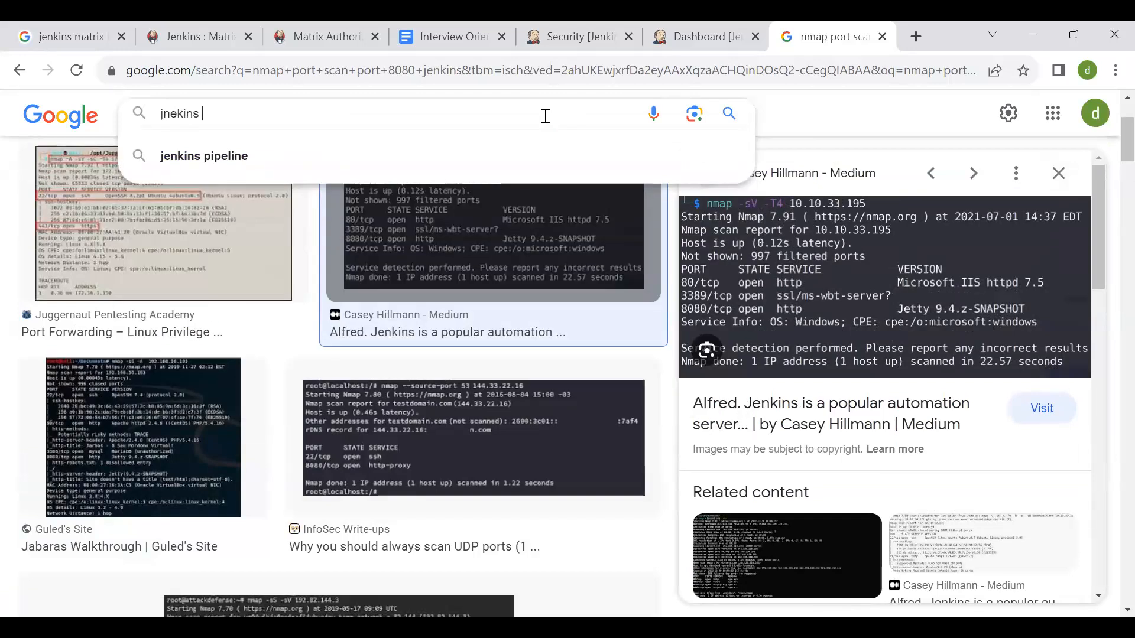
pyautogui.press('BackSpace')
pyautogui.press('BackSpace')
pyautogui.press('BackSpace')
pyautogui.press('BackSpace')
pyautogui.press('BackSpace')
pyautogui.press('BackSpace')
pyautogui.press('BackSpace')
pyautogui.press('BackSpace')
pyautogui.write('je')
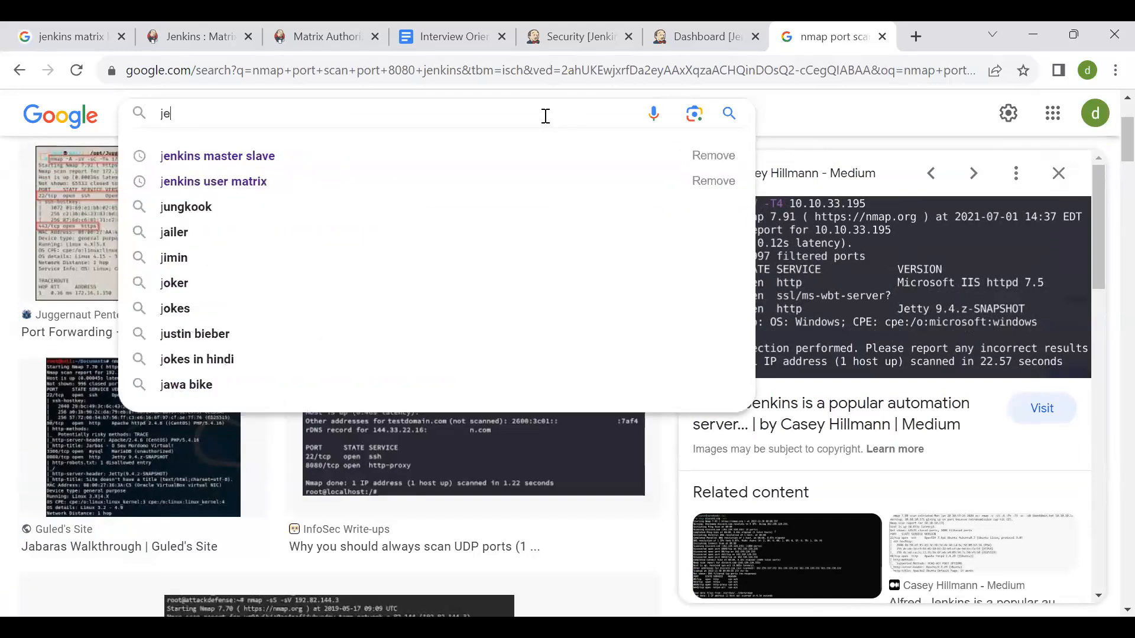
pyautogui.write('tty 9.4 exploit')
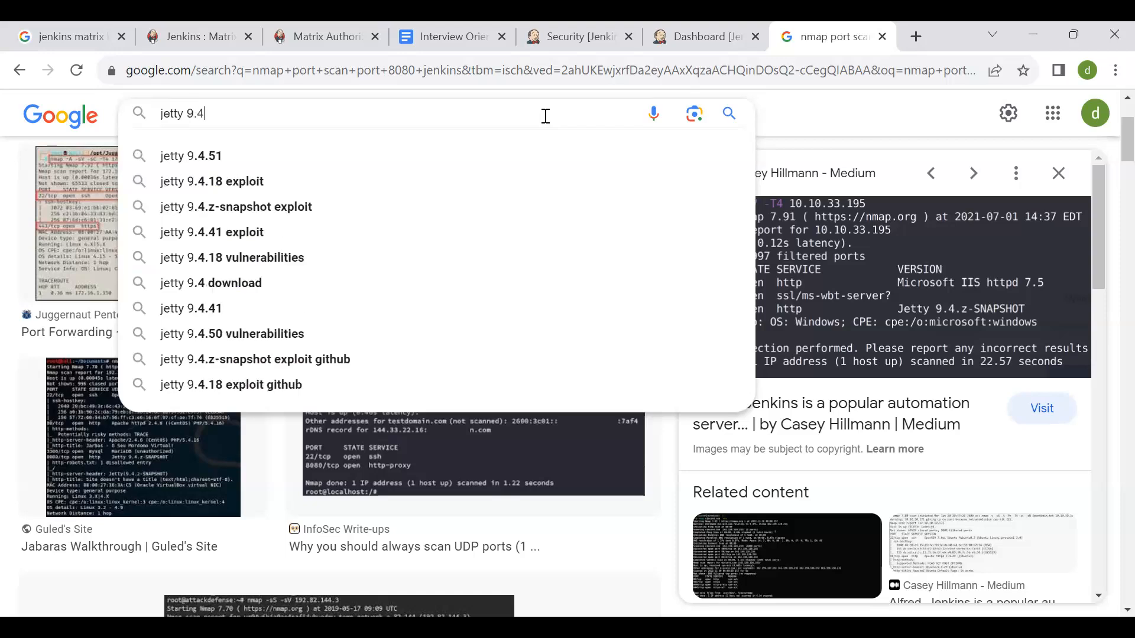
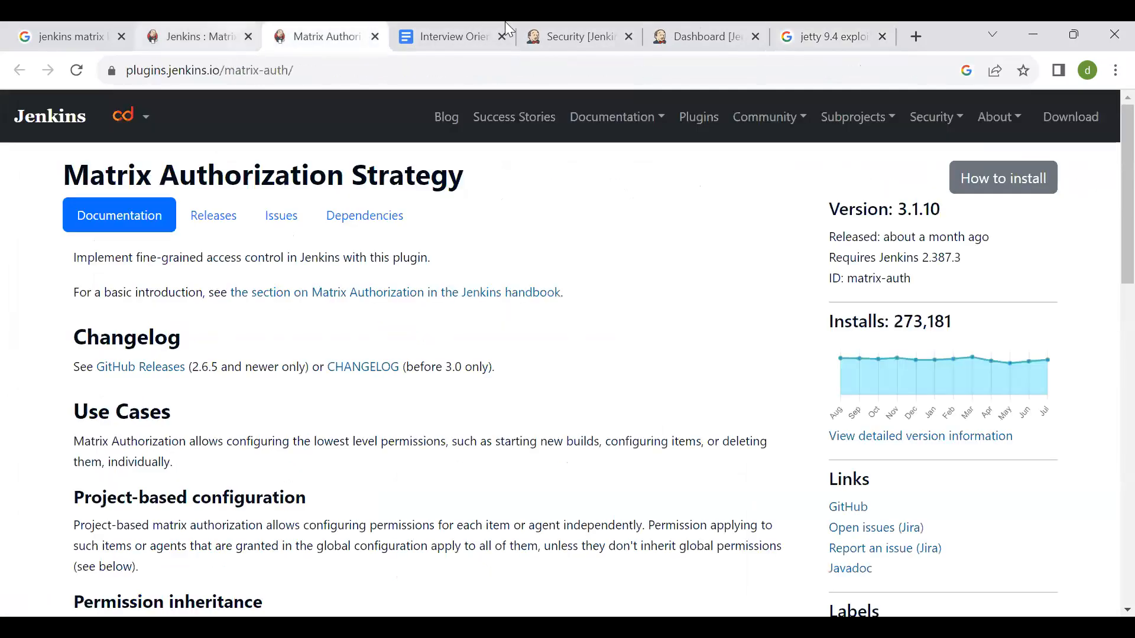
# - Return to the Jenkins Security page and open the Jenkins website from the version link in its footer
pyautogui.click(556, 24)
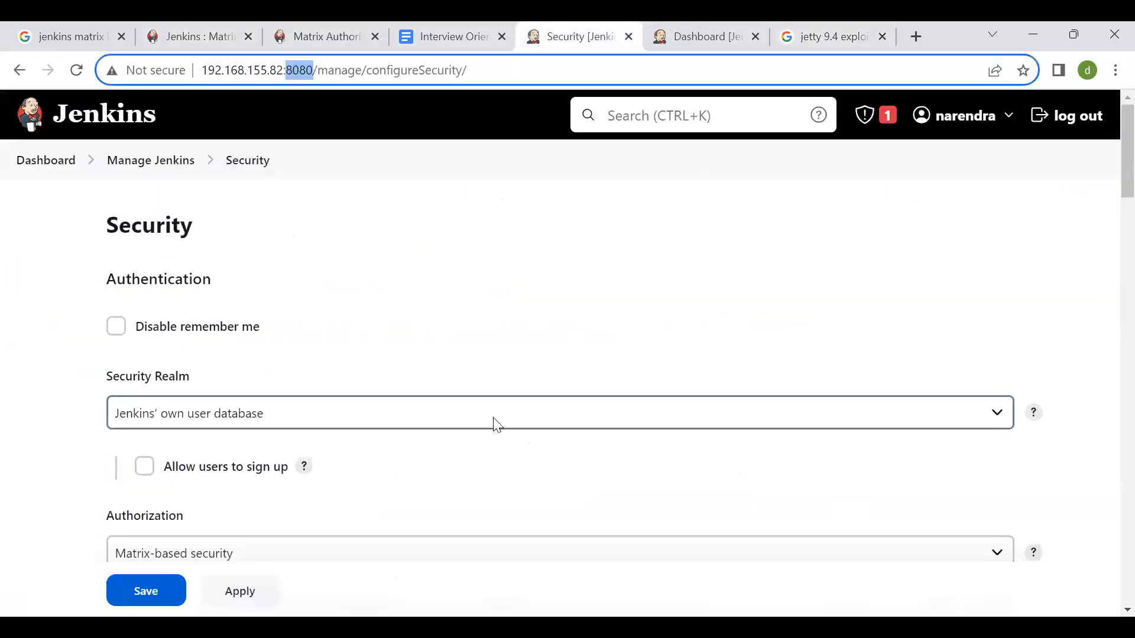
pyautogui.scroll(-20, 496, 424)
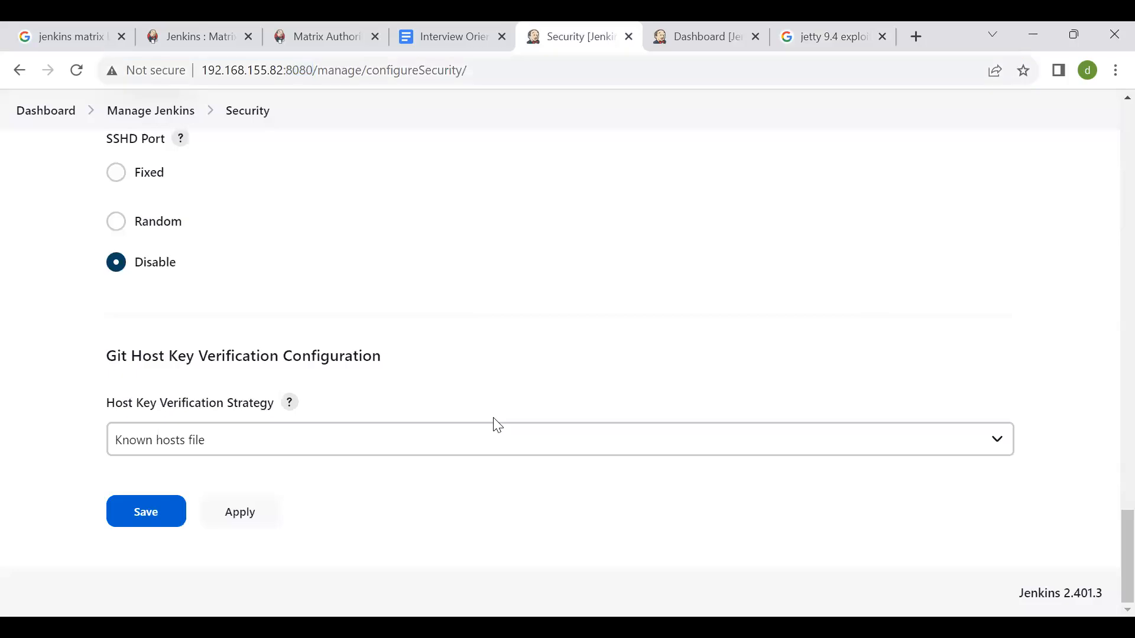
pyautogui.rightClick(497, 425)
pyautogui.click(1029, 595)
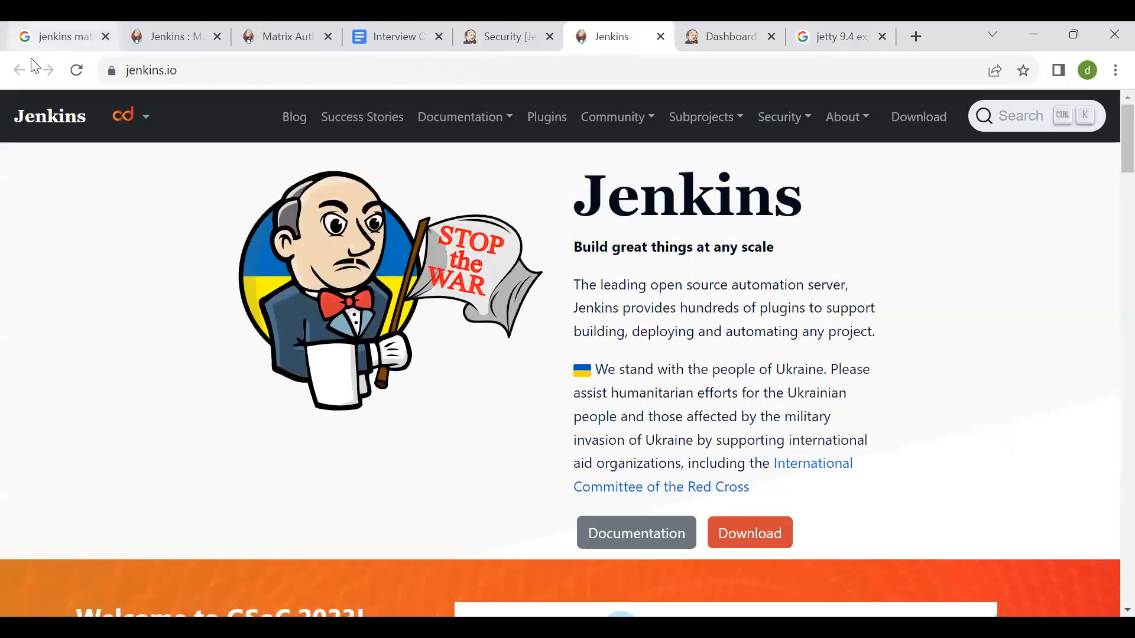
# - Go back to the Security page and leave it for the Jenkins dashboard without saving the changes
pyautogui.click(545, 27)
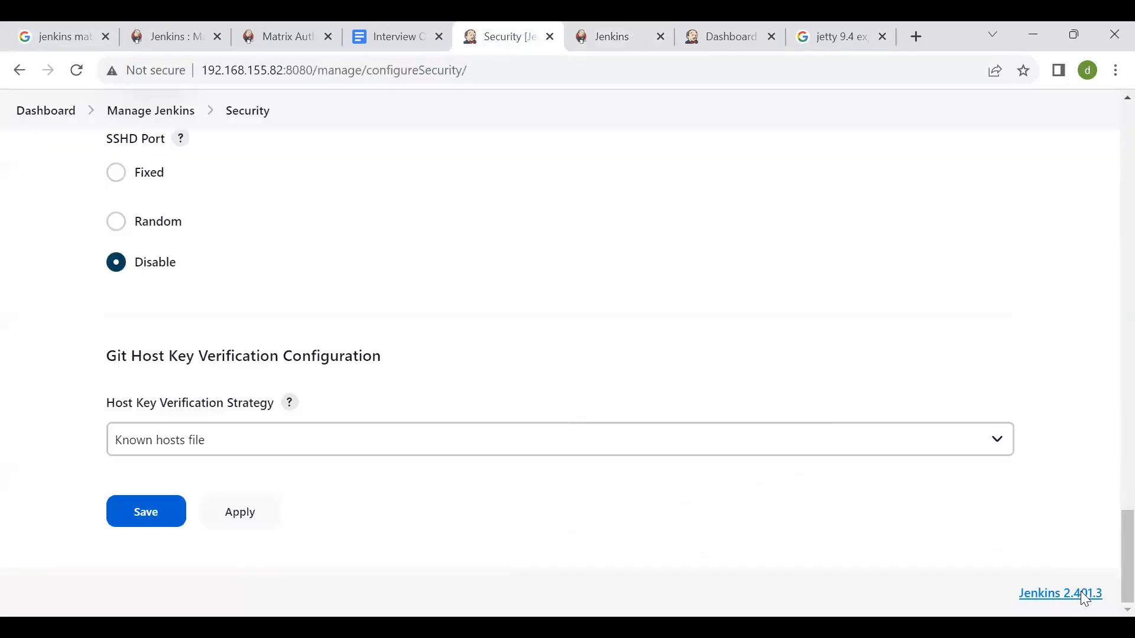
pyautogui.scroll(20, 945, 392)
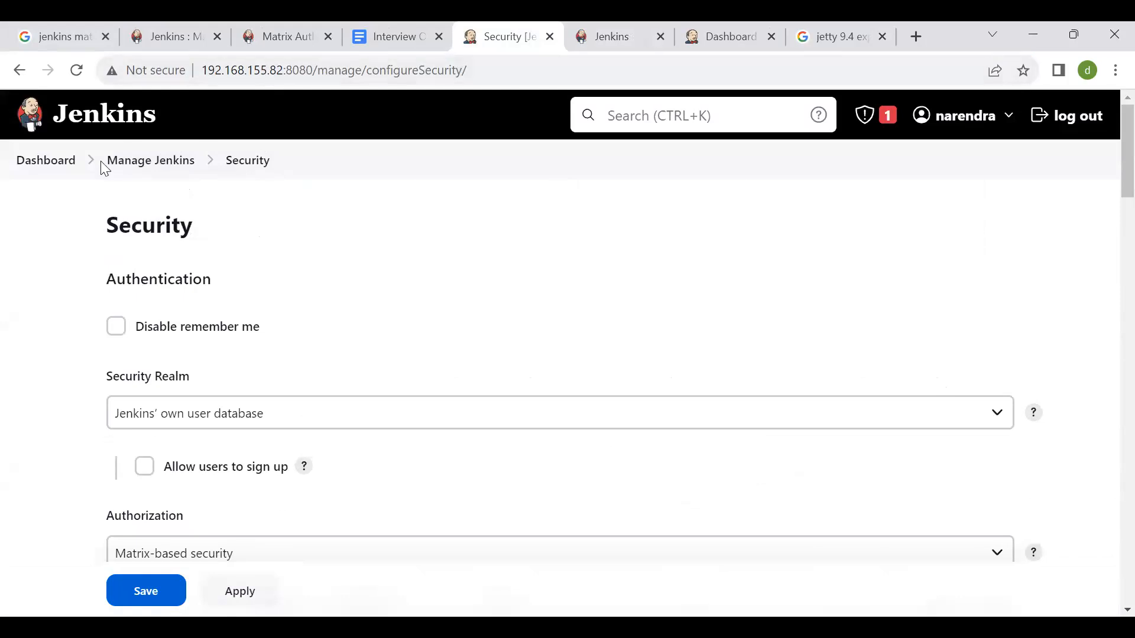
pyautogui.click(68, 170)
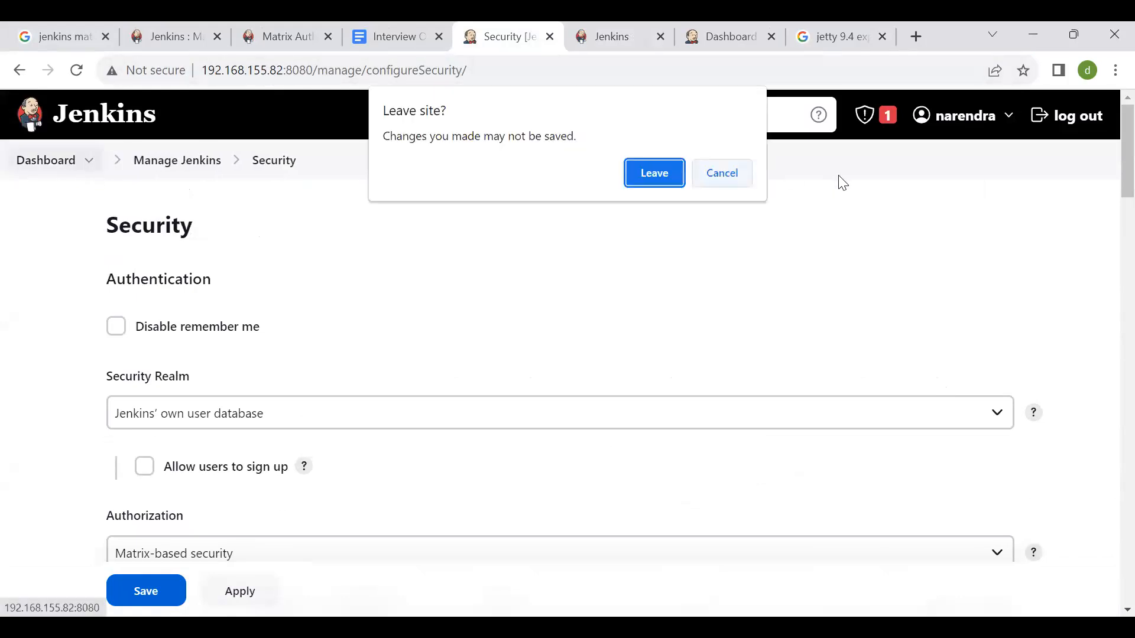
pyautogui.click(650, 172)
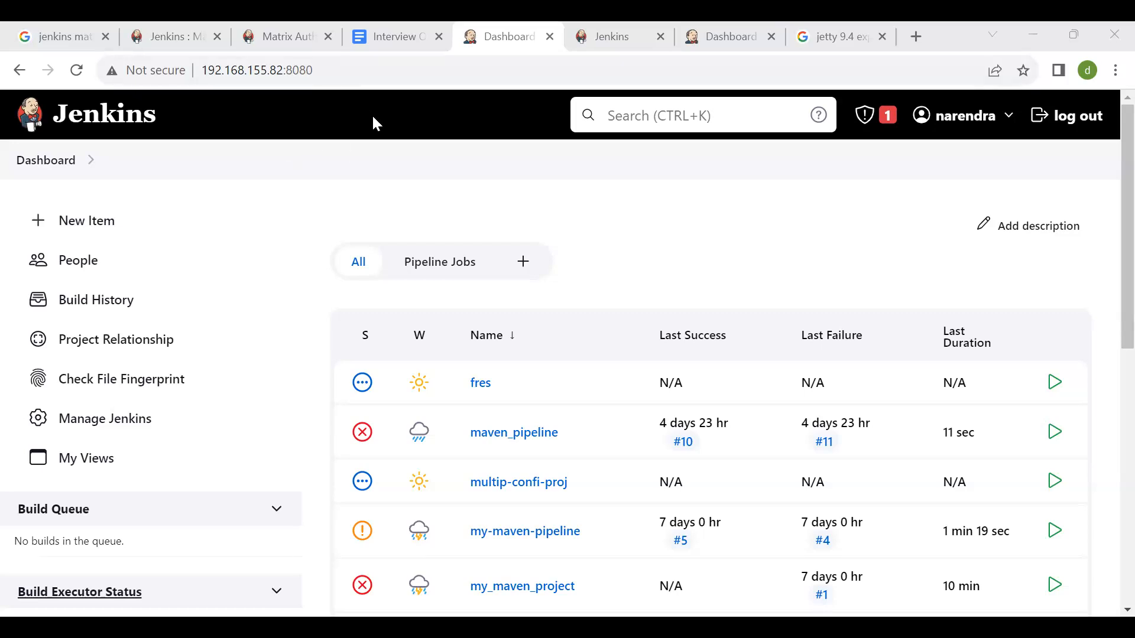
pyautogui.scroll(-5, 187, 332)
pyautogui.scroll(5, 177, 320)
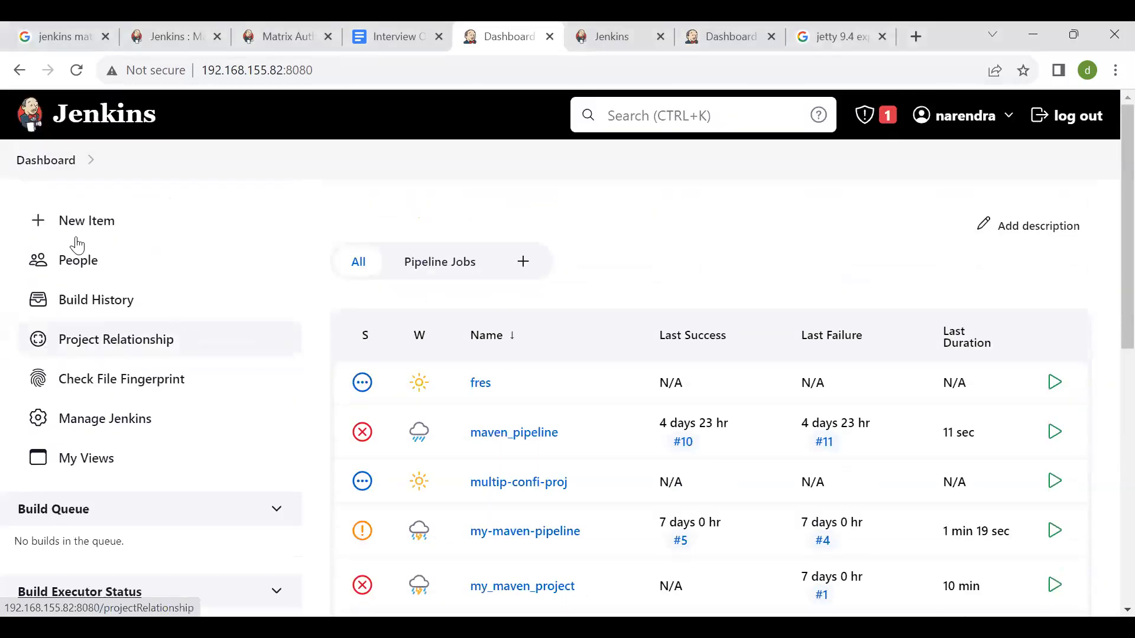
pyautogui.scroll(-2, 223, 281)
pyautogui.scroll(2, 223, 281)
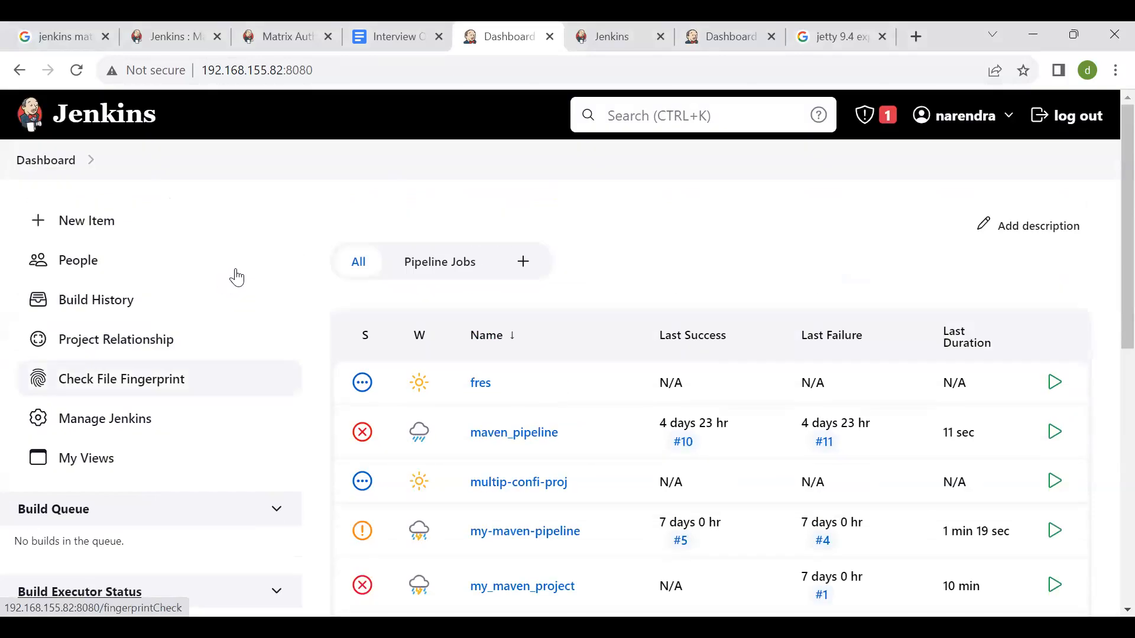
pyautogui.click(35, 163)
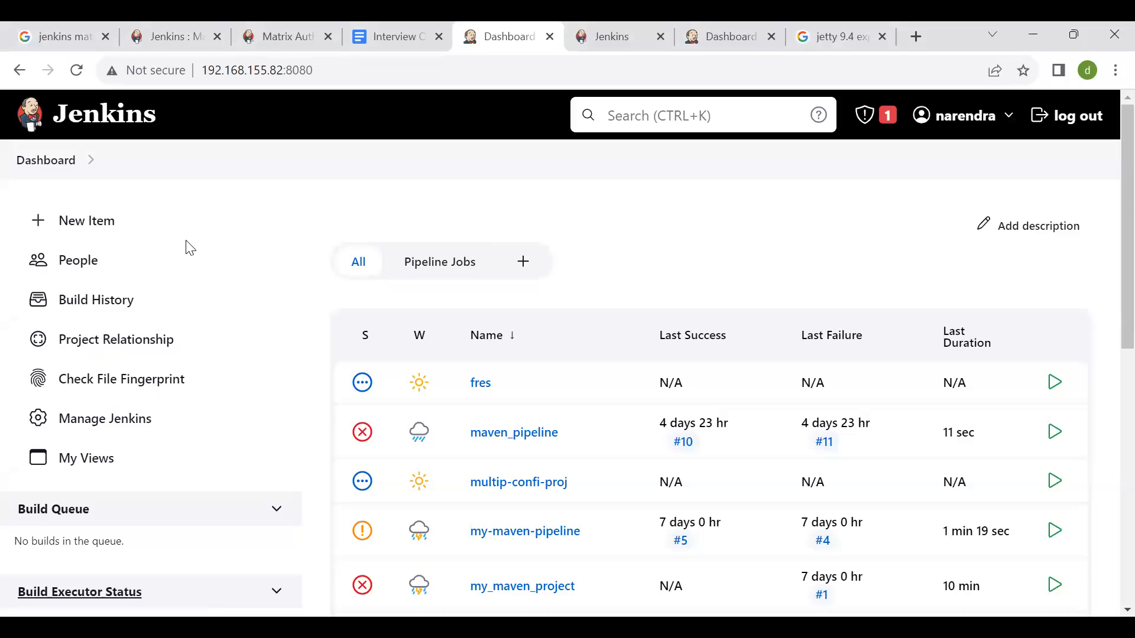
# - Open the configuration of the semi-micro-services-pipeline job from the Pipeline Jobs view
pyautogui.scroll(-1, 461, 260)
pyautogui.click(452, 246)
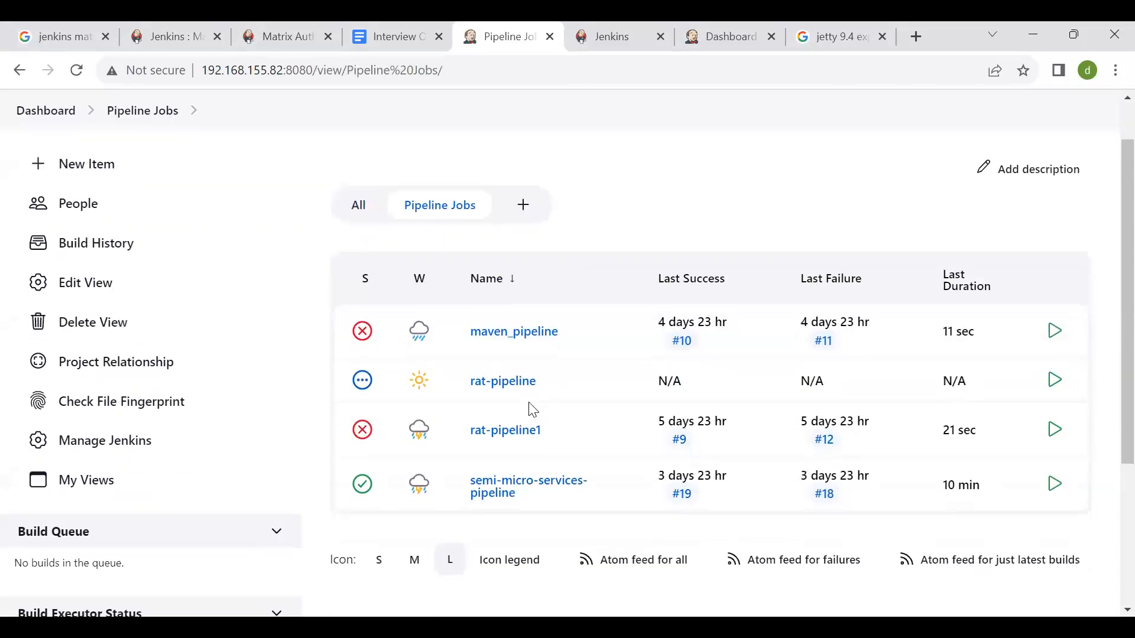
pyautogui.click(516, 489)
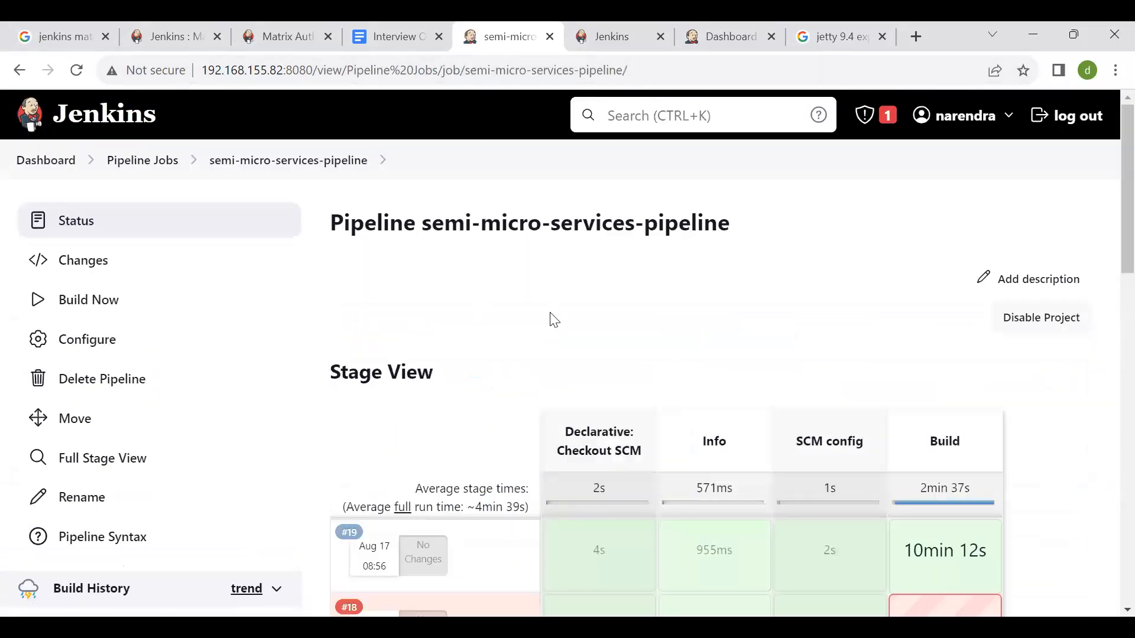
pyautogui.scroll(-2, 552, 317)
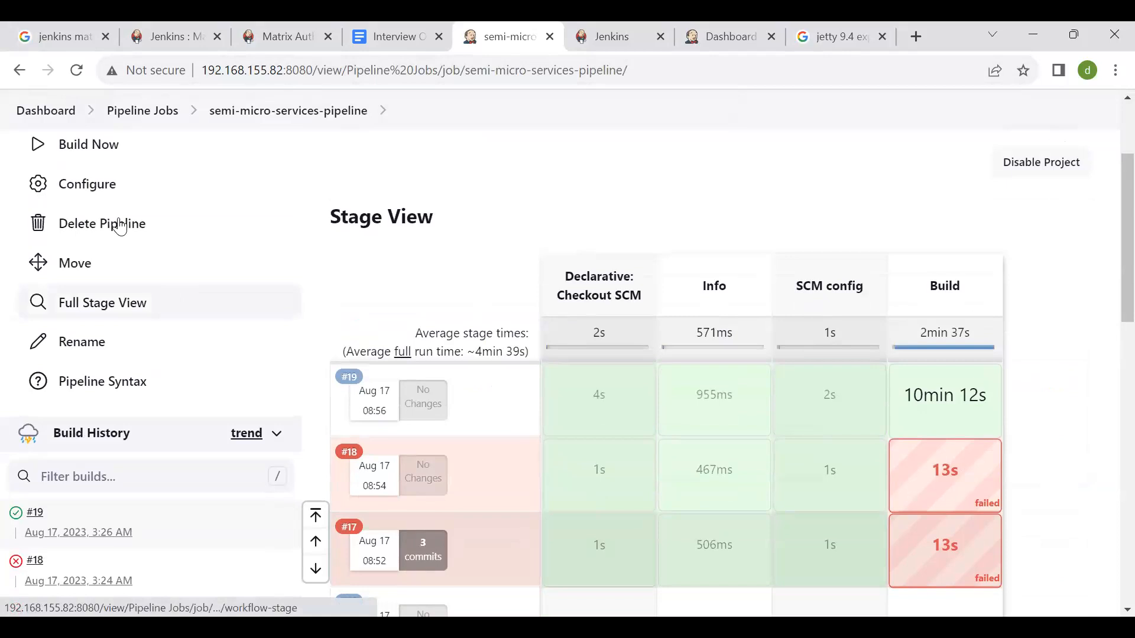
pyautogui.scroll(1, 79, 255)
pyautogui.click(80, 249)
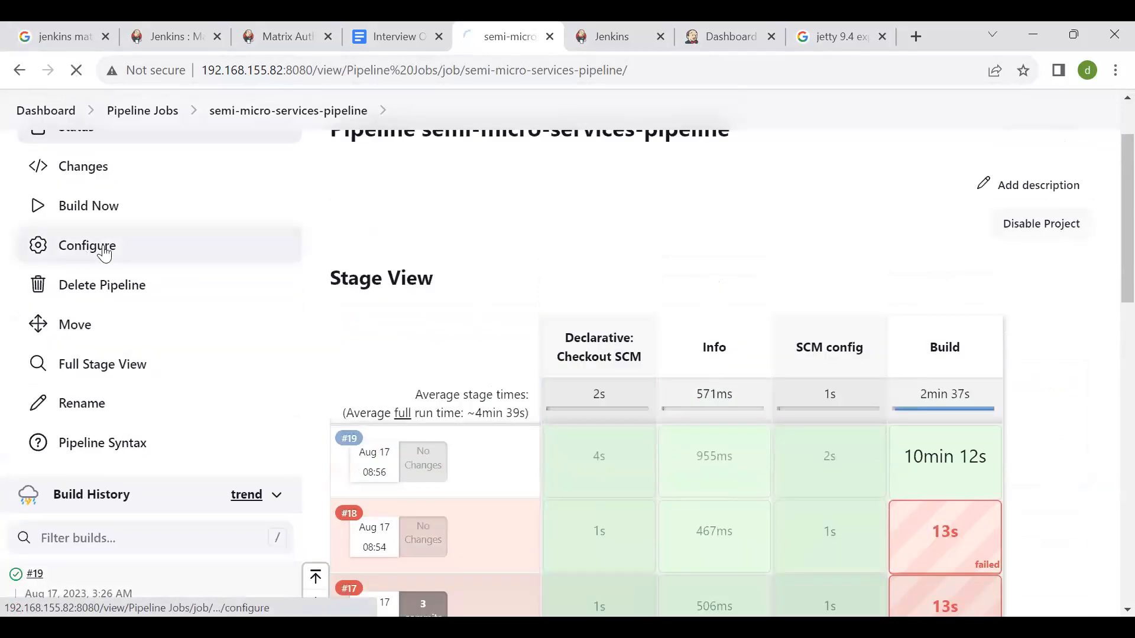
# - Search Google for "github jenkins webhook" in a new tab
pyautogui.click(919, 36)
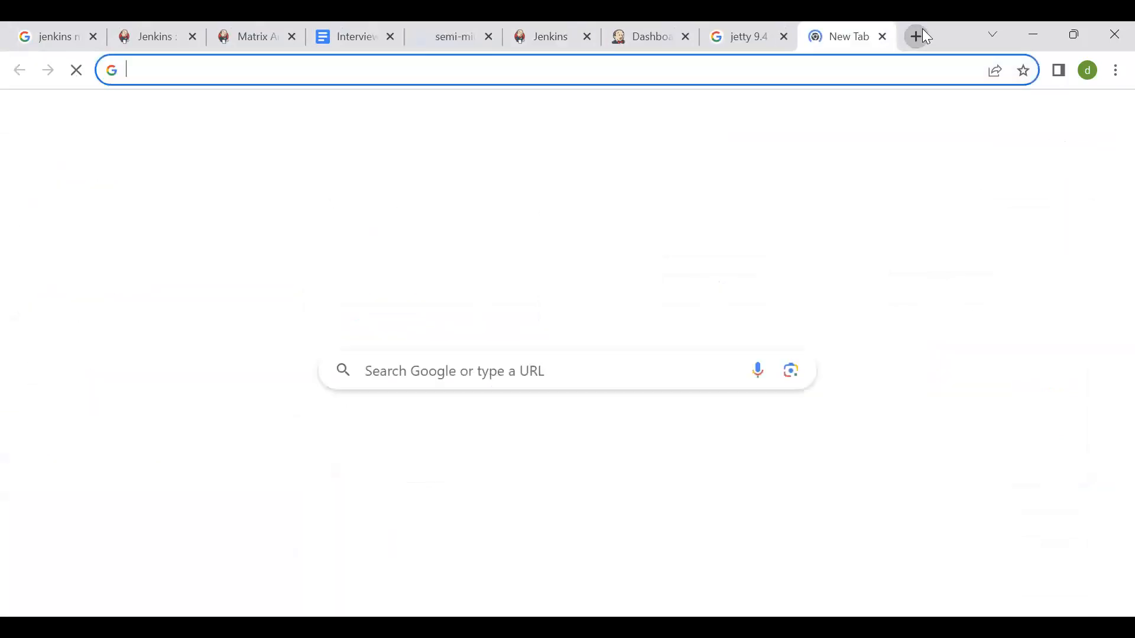
pyautogui.write('github')
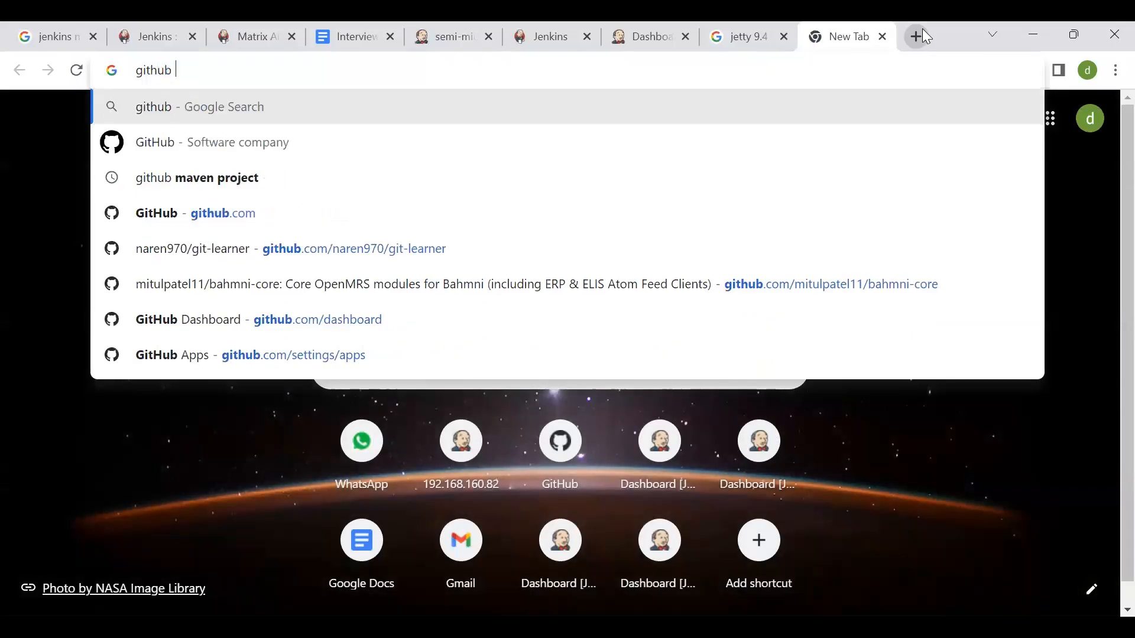
pyautogui.write(' jenkins web')
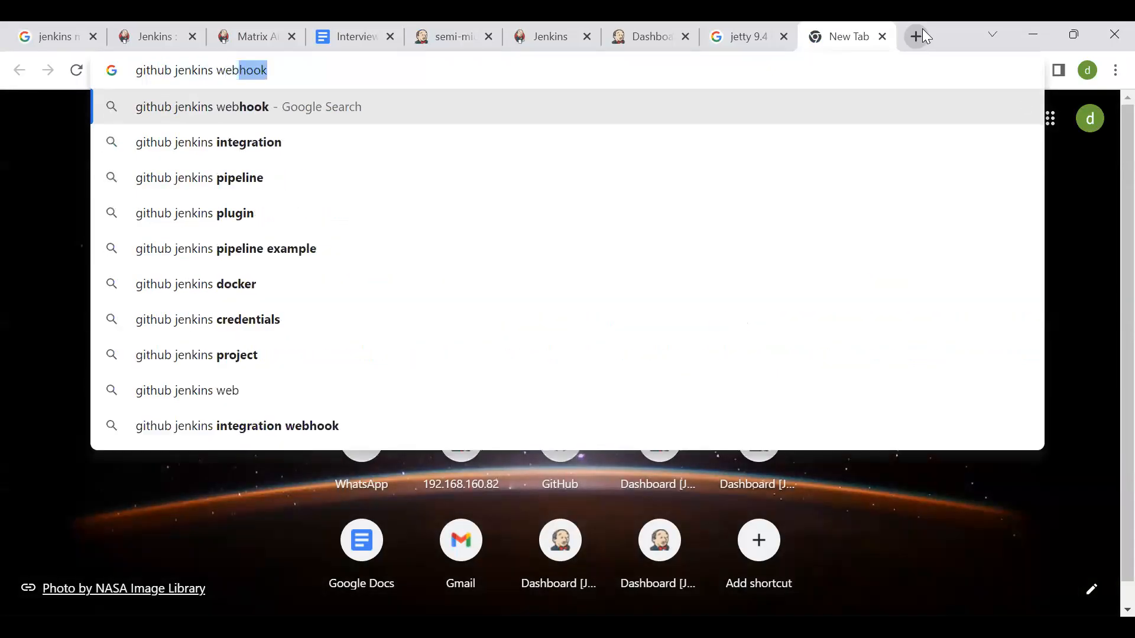
pyautogui.press('Return')
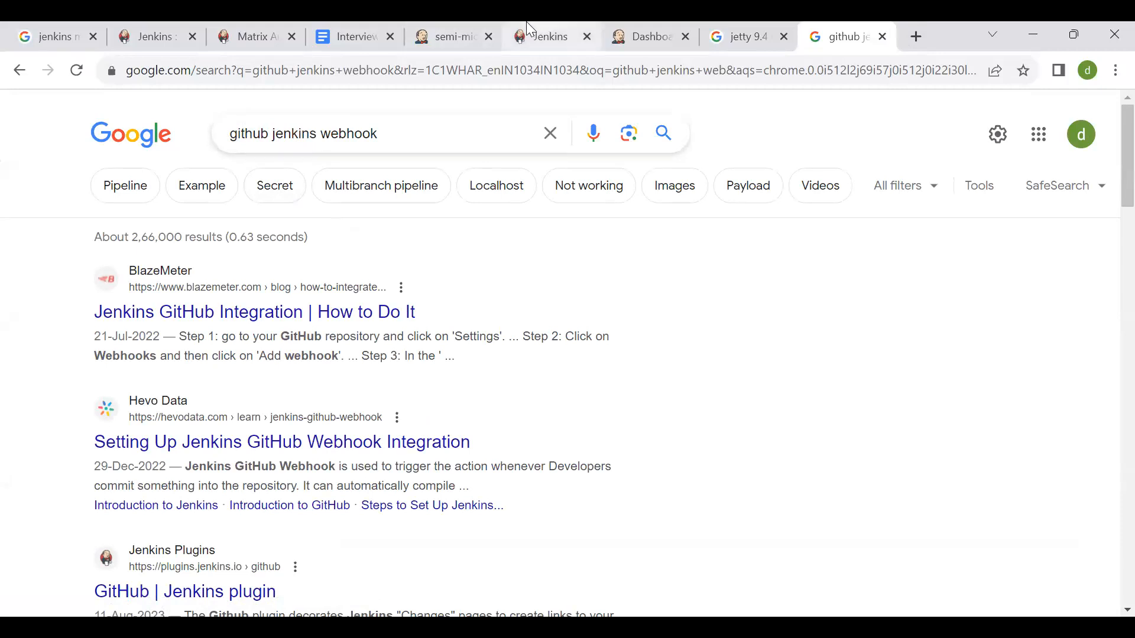
# - Review the Git repository URL, credentials and branch specifier in the semi-micro-services-pipeline configuration
pyautogui.click(465, 25)
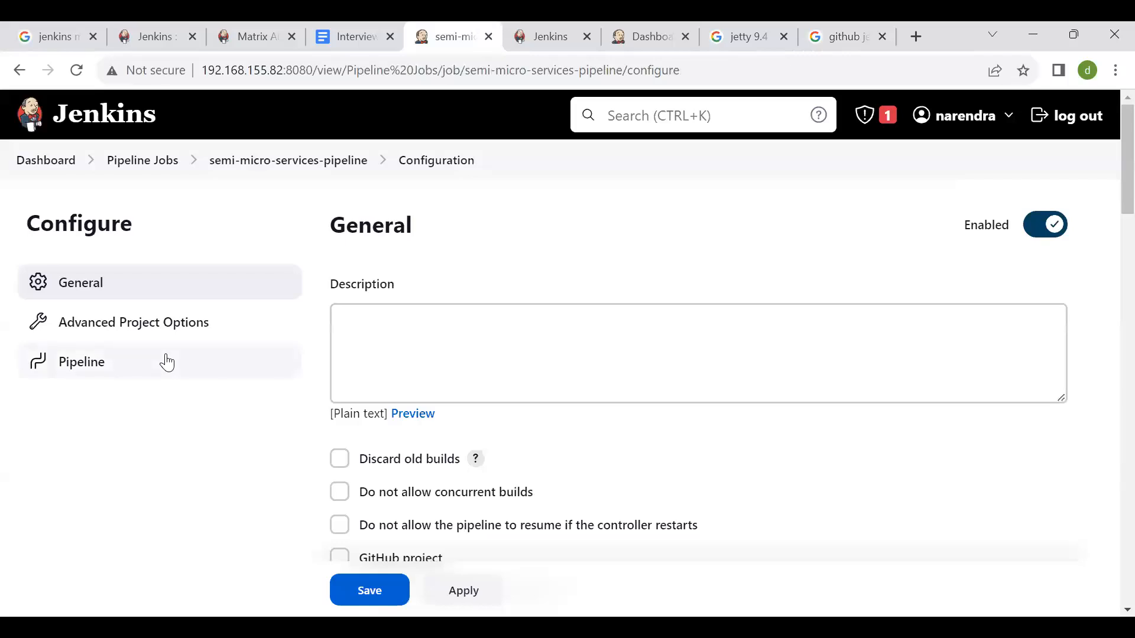
pyautogui.scroll(-5, 314, 260)
pyautogui.scroll(-15, 314, 260)
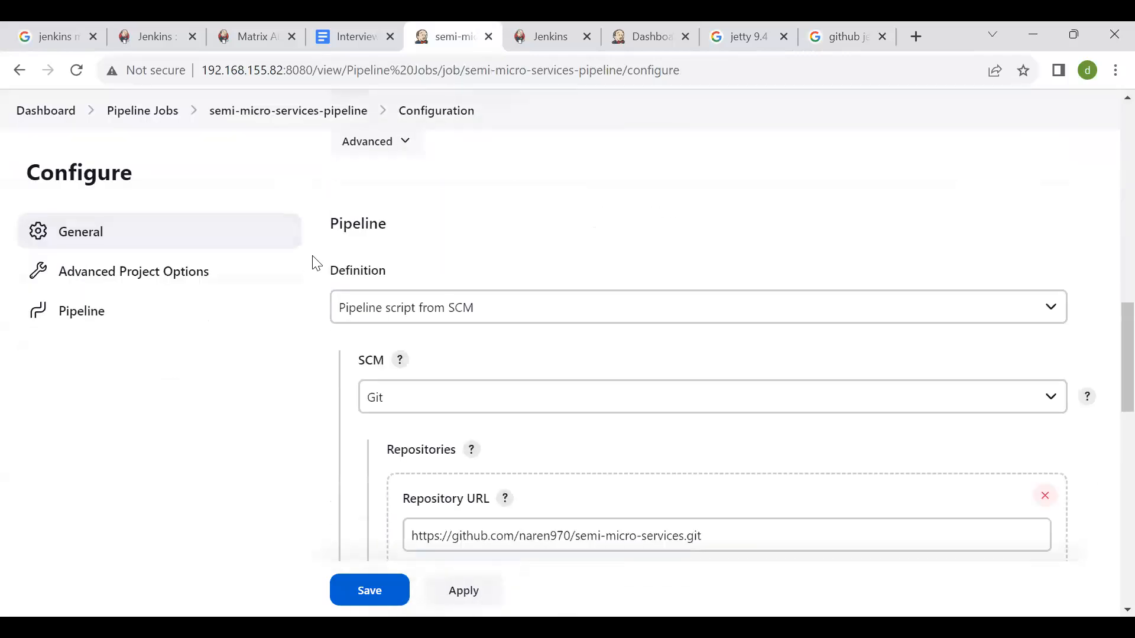
pyautogui.scroll(9, 497, 372)
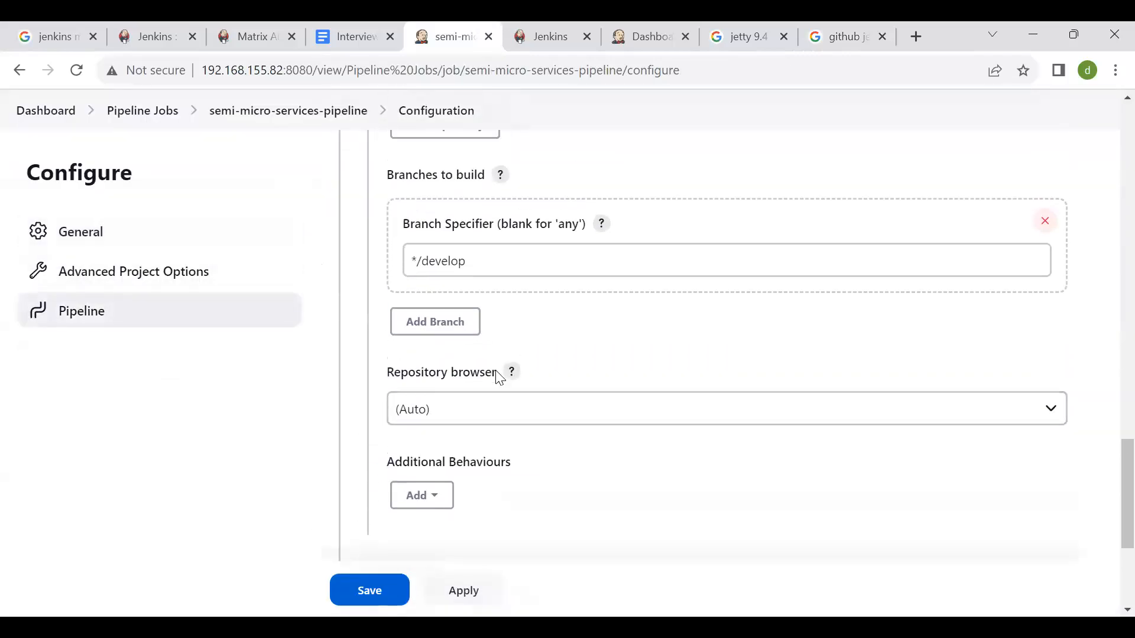
pyautogui.scroll(4, 529, 262)
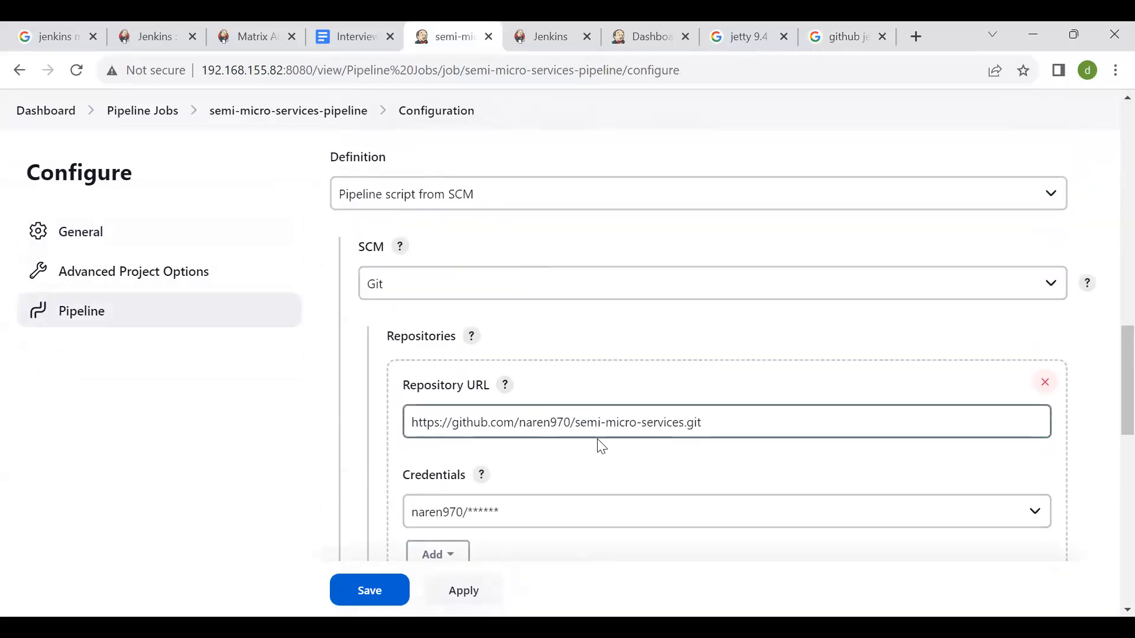
# - Open github.com in a new tab and go to the semi-micro-services repository
pyautogui.click(843, 30)
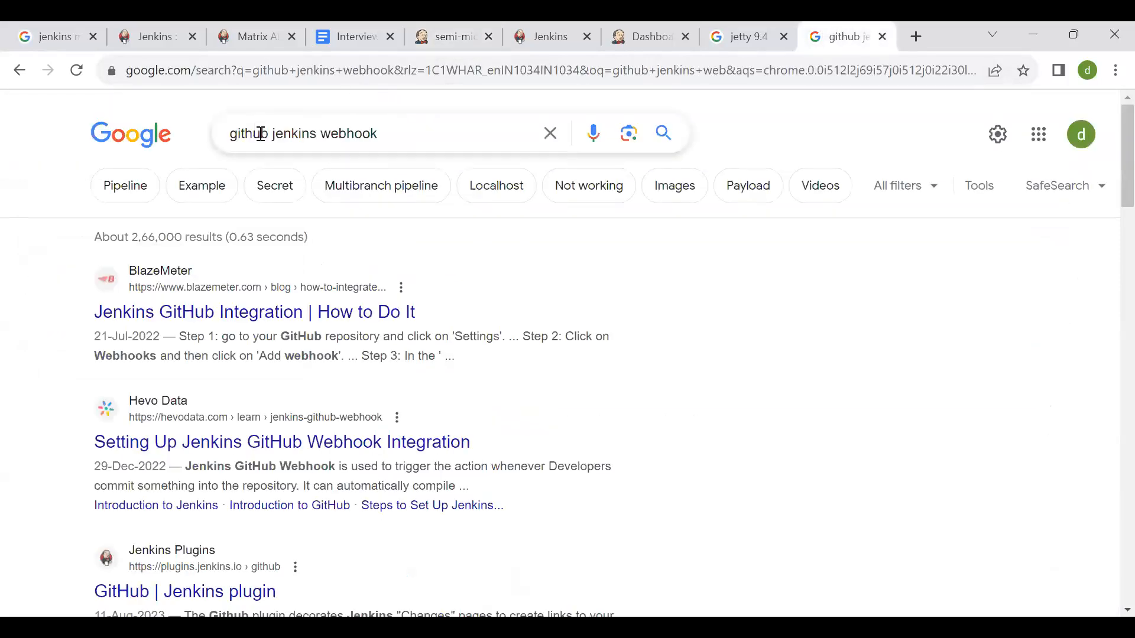
pyautogui.click(907, 44)
pyautogui.write('git')
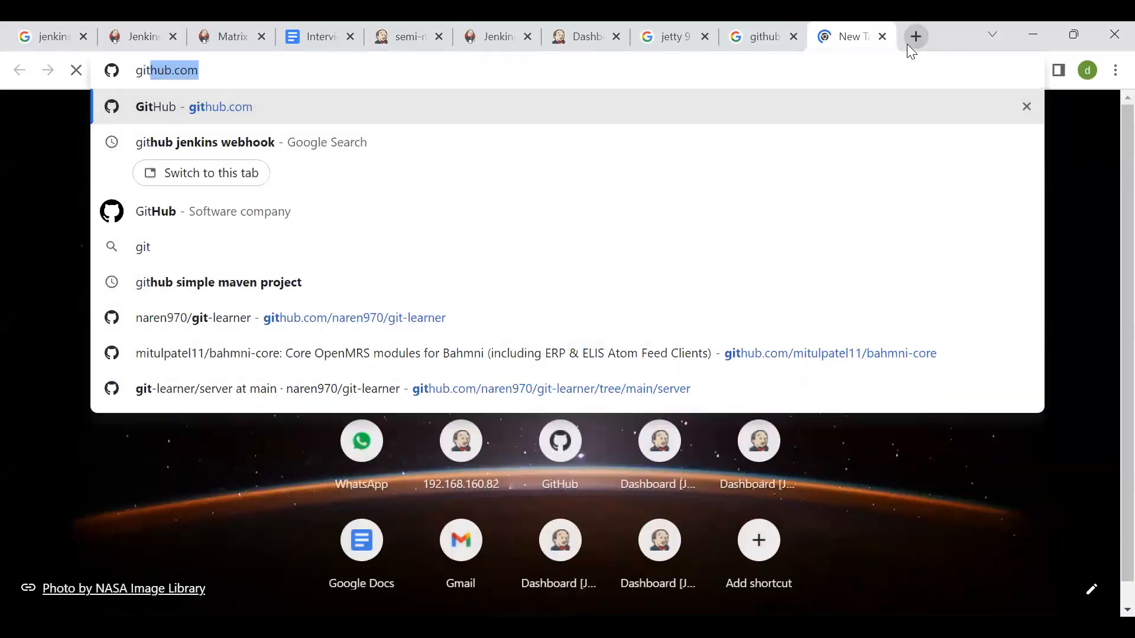
pyautogui.press('Return')
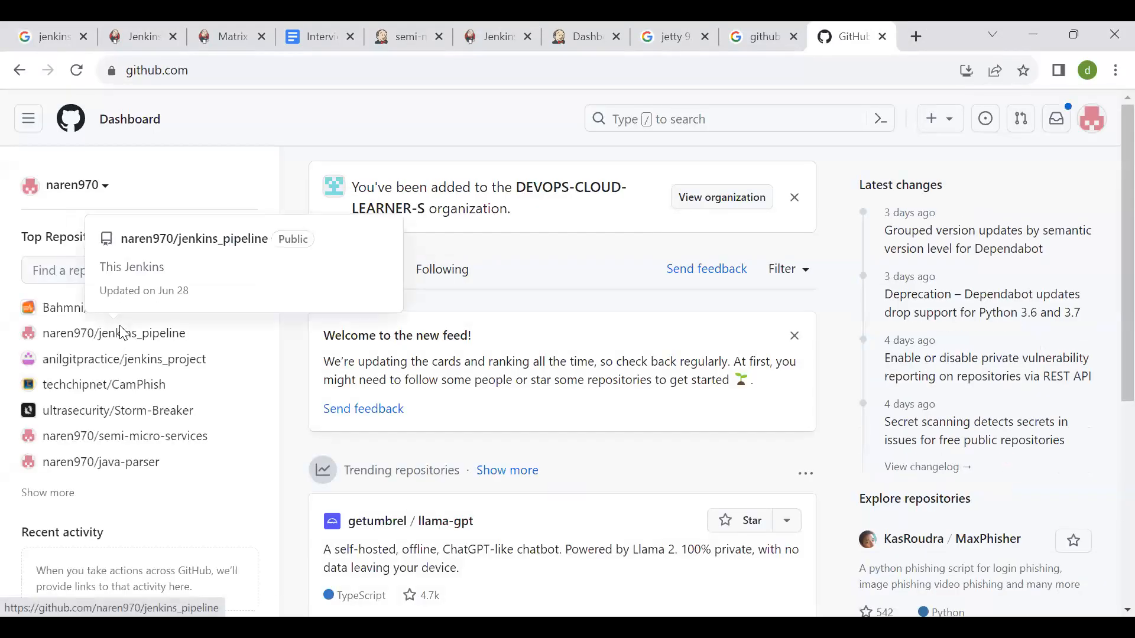
pyautogui.click(140, 438)
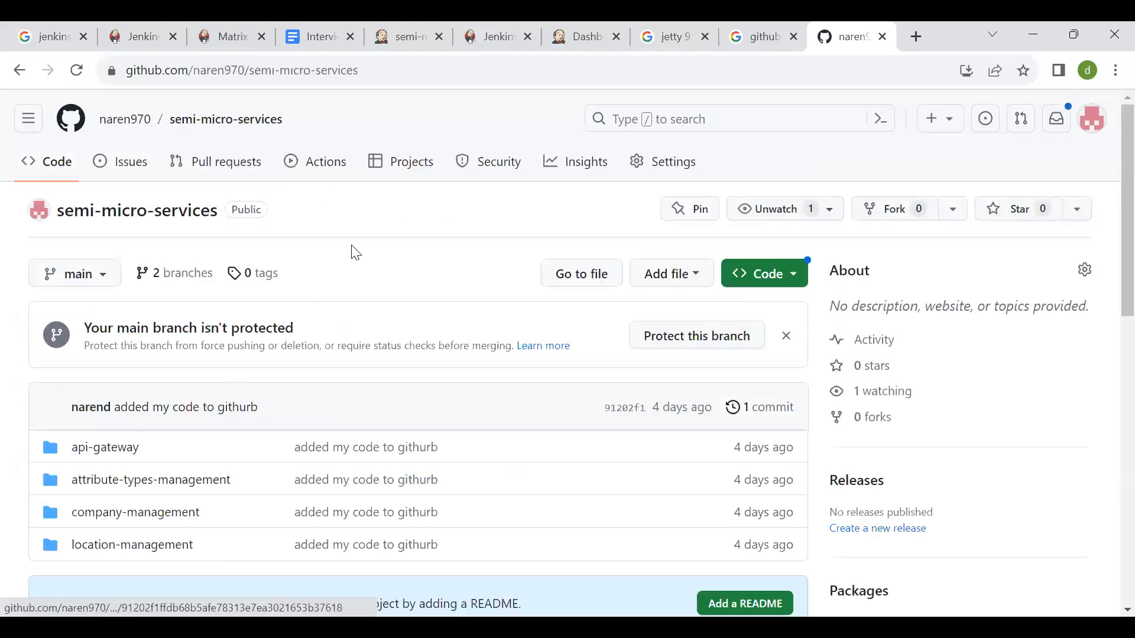
# - Switch the semi-micro-services repository to the develop branch and look over its files
pyautogui.scroll(-4, 282, 258)
pyautogui.scroll(4, 283, 258)
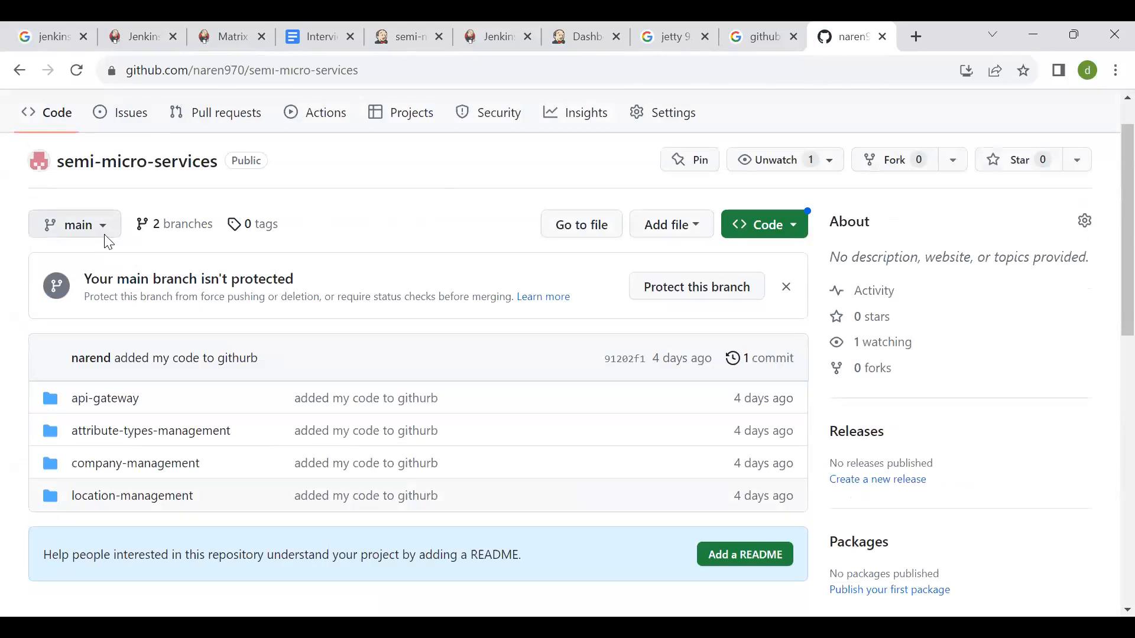
pyautogui.click(71, 233)
pyautogui.click(109, 401)
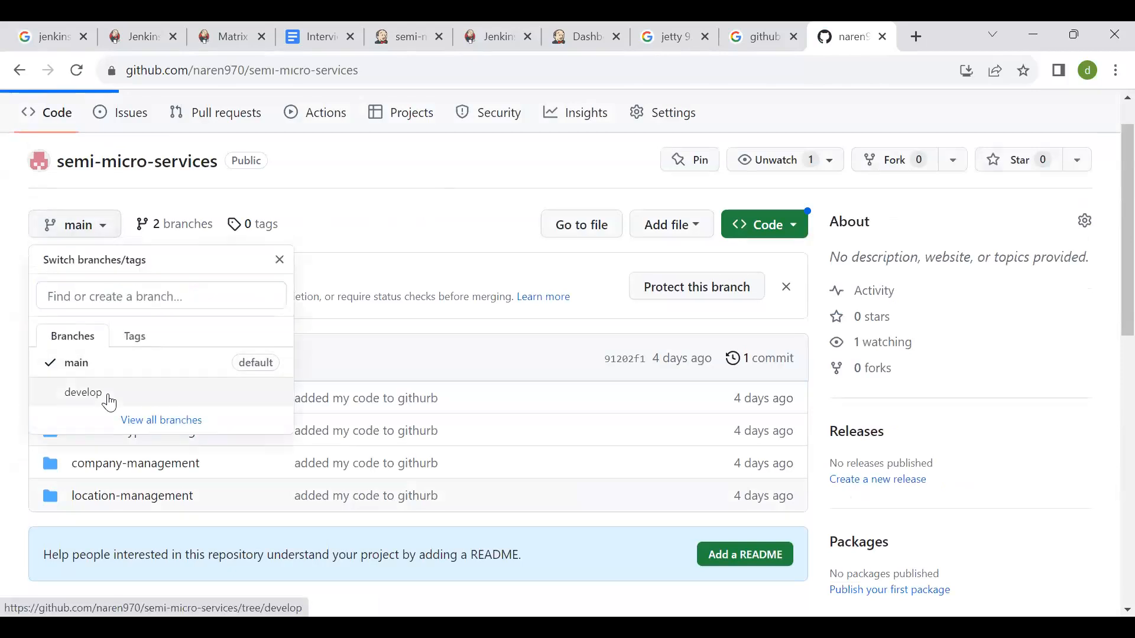
pyautogui.scroll(-4, 490, 304)
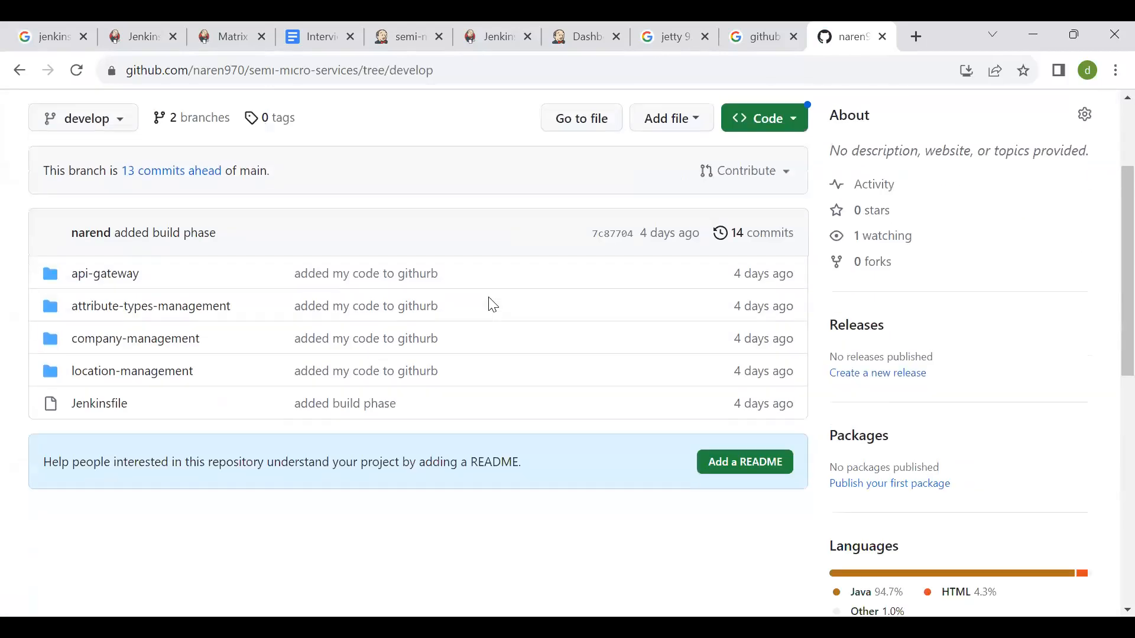
pyautogui.scroll(4, 490, 303)
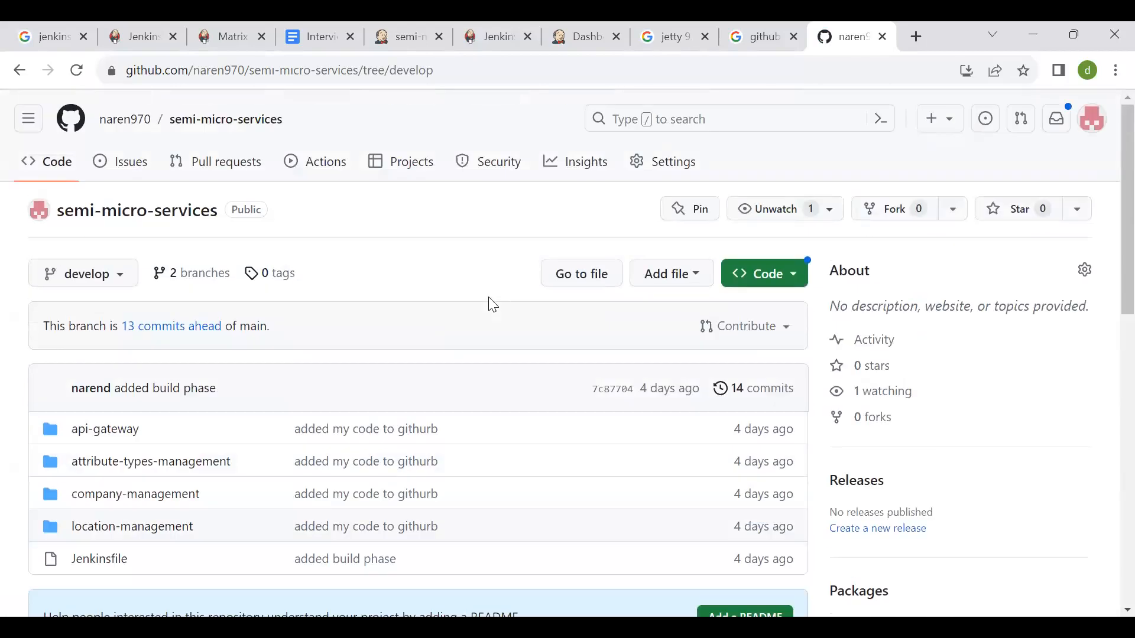
# - Open the Webhooks page in the semi-micro-services repository's settings
pyautogui.click(676, 168)
pyautogui.scroll(-2, 400, 339)
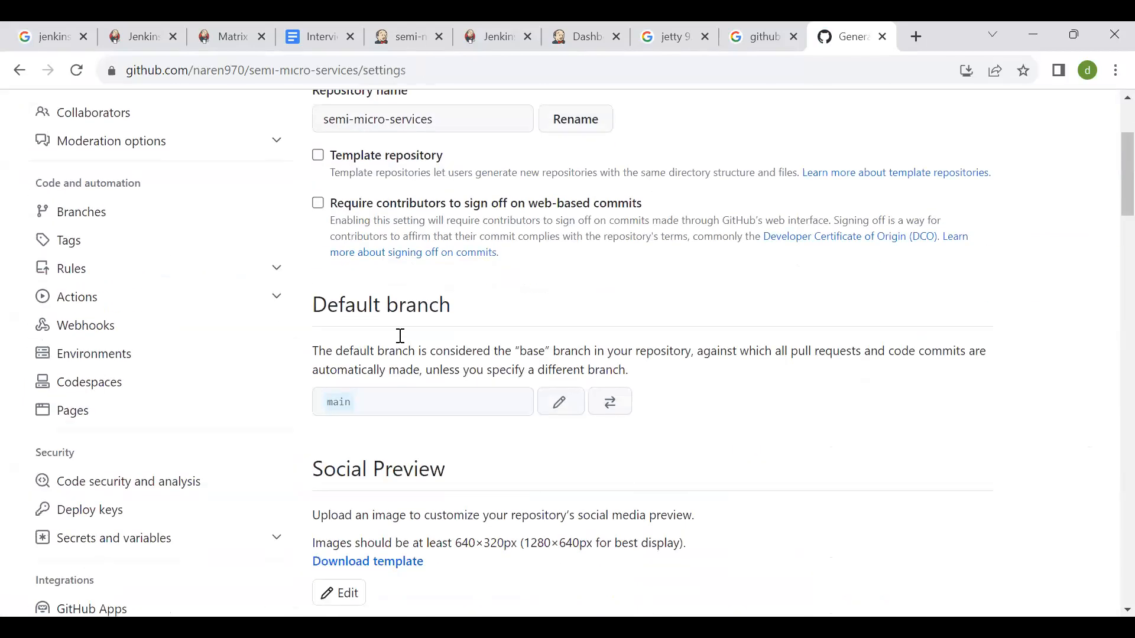
pyautogui.scroll(2, 188, 373)
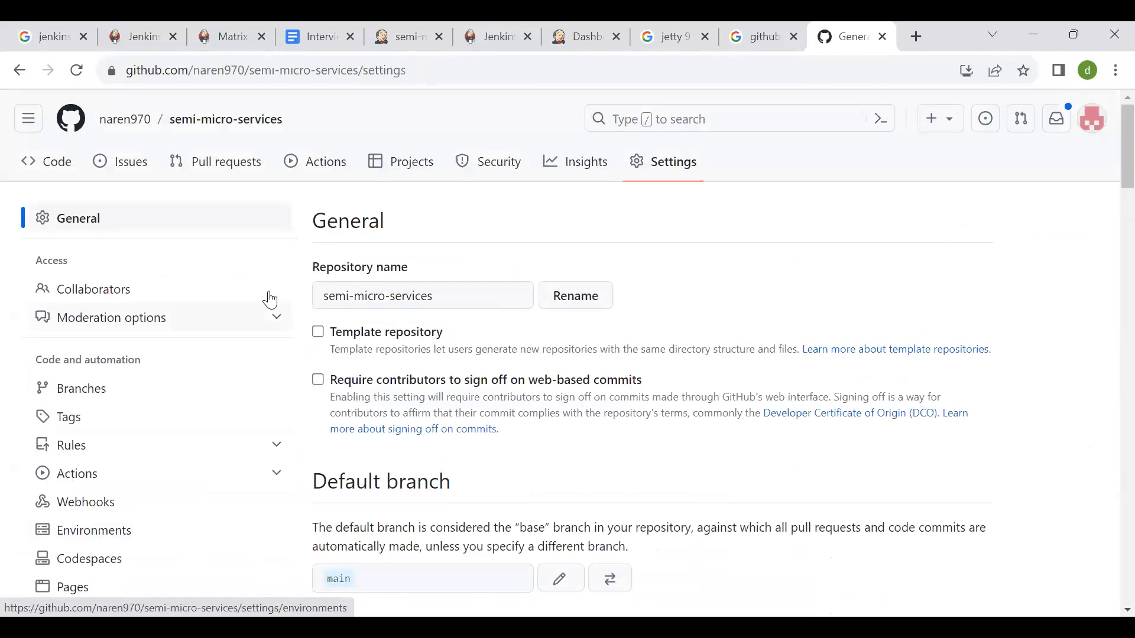
pyautogui.scroll(-1, 272, 300)
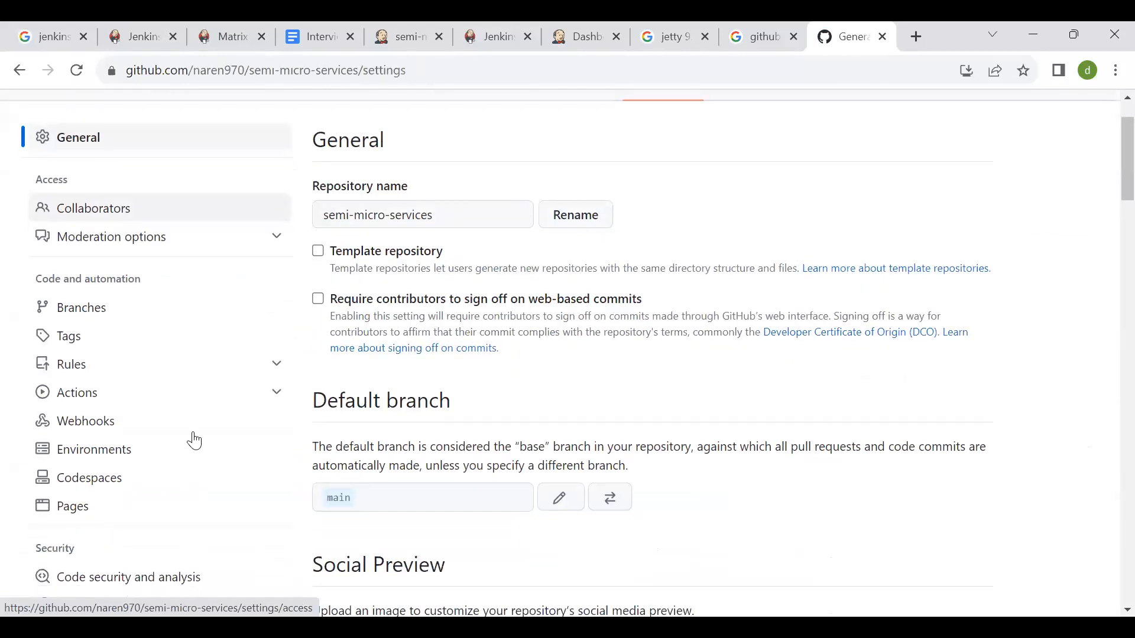
pyautogui.click(195, 439)
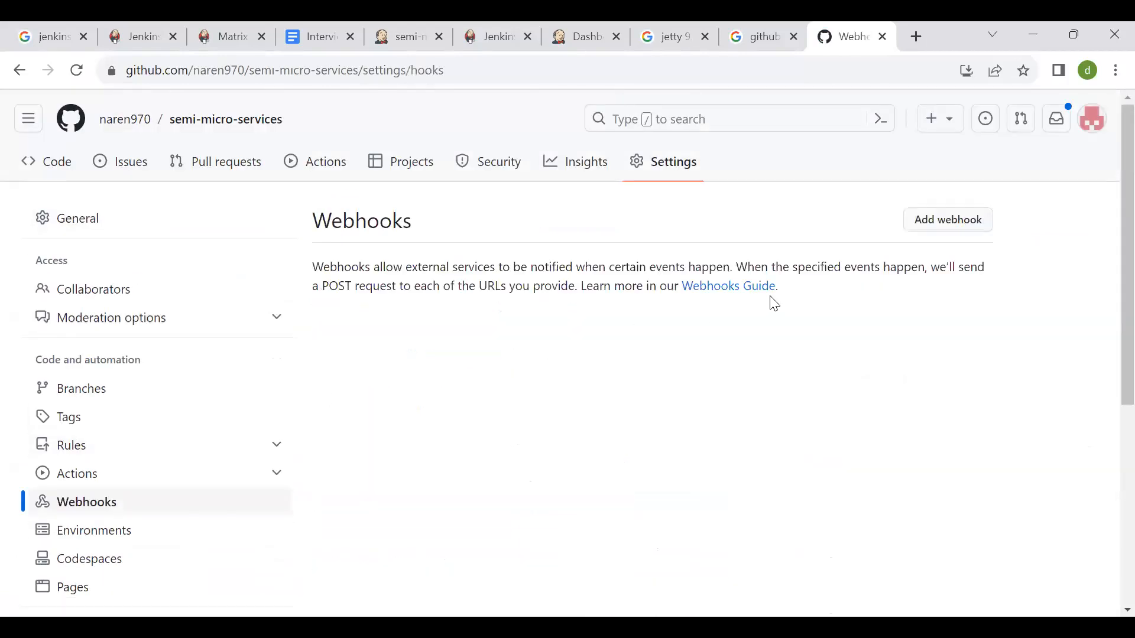
# - Start adding a webhook to the repository and confirm access with the GitHub account password
pyautogui.scroll(-2, 381, 505)
pyautogui.scroll(2, 726, 209)
pyautogui.click(969, 224)
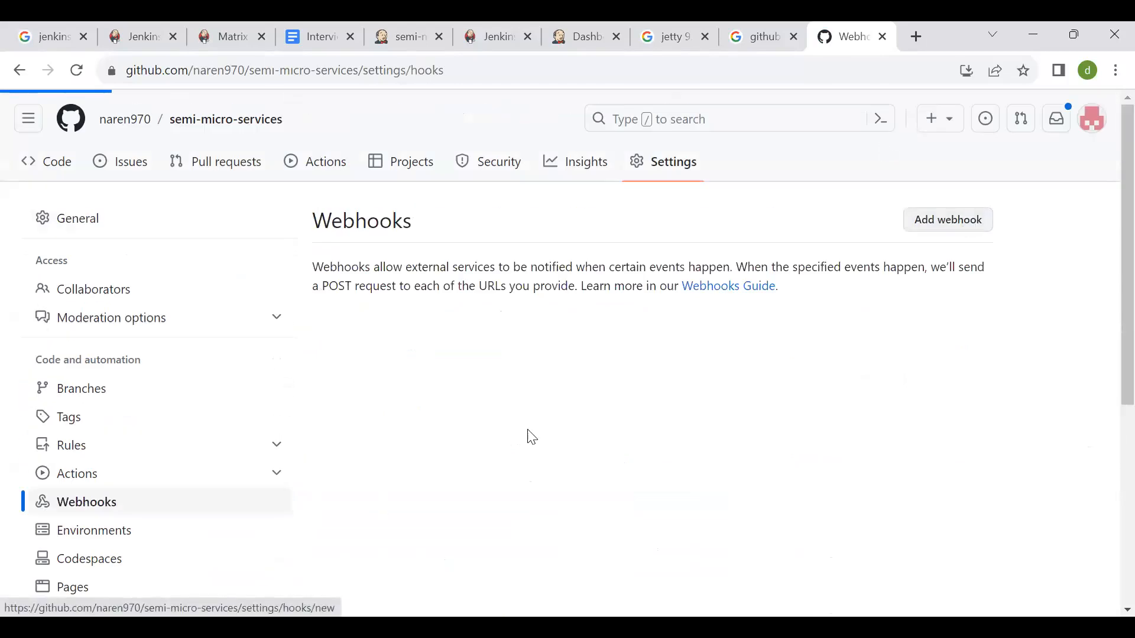
pyautogui.write('•••••••••••')
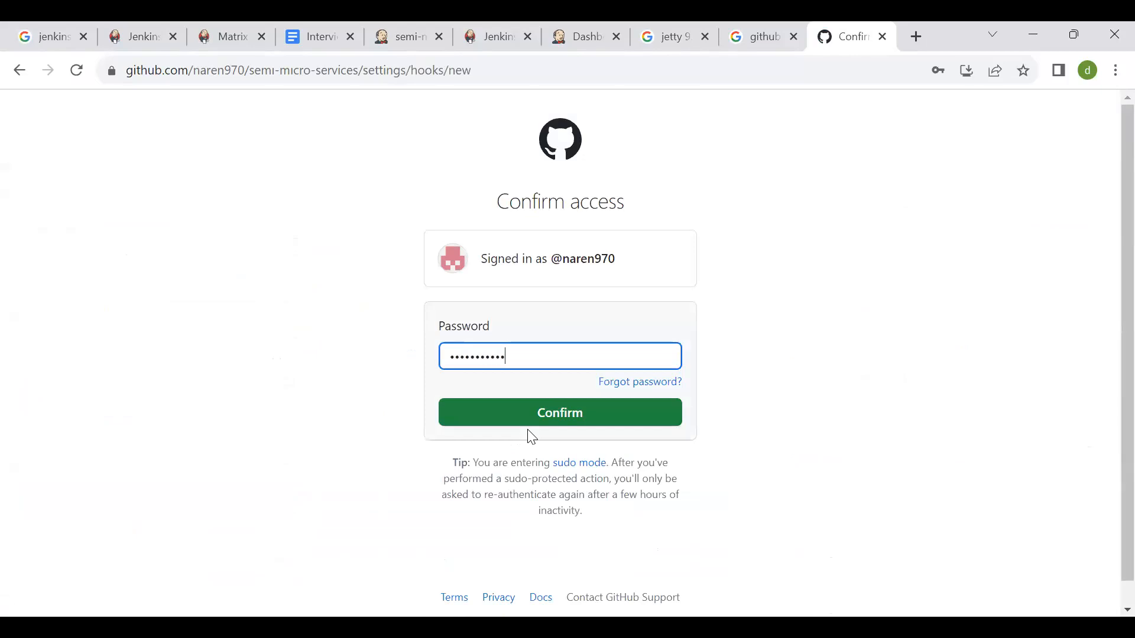
pyautogui.press('Return')
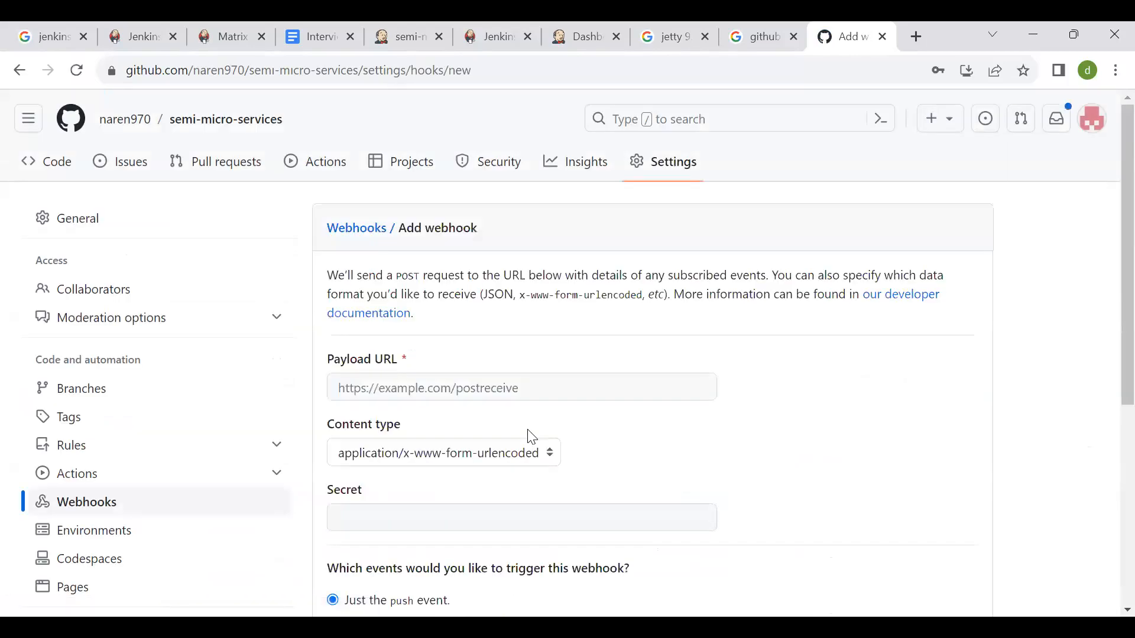
# - Review the new webhook's payload URL, content type, secret and trigger event options
pyautogui.scroll(-4, 531, 436)
pyautogui.scroll(2, 530, 436)
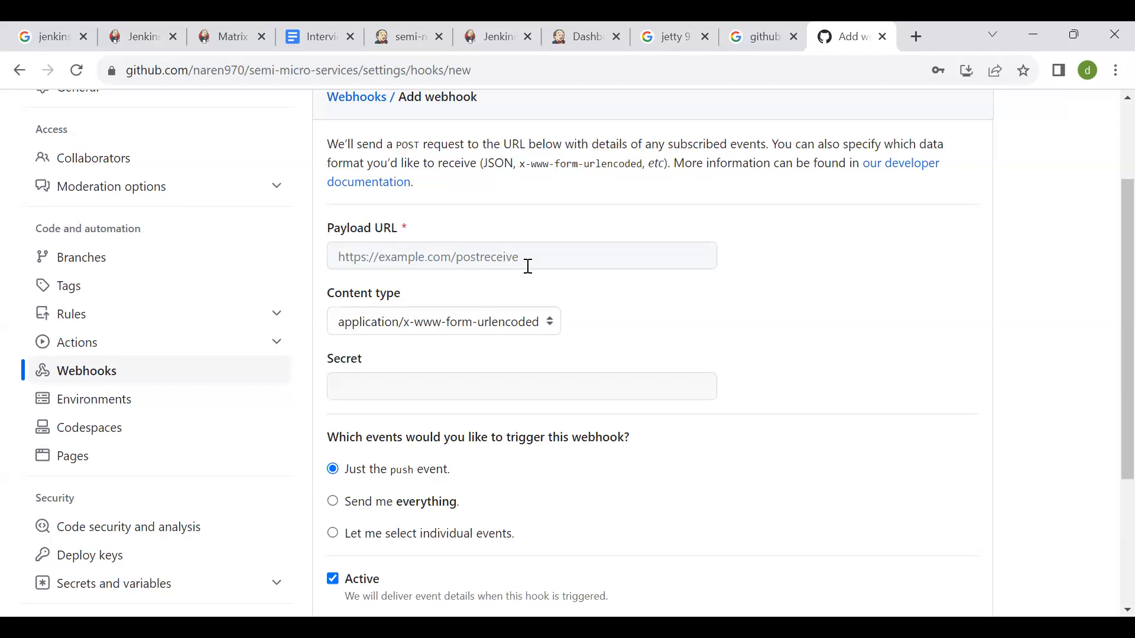
pyautogui.click(426, 253)
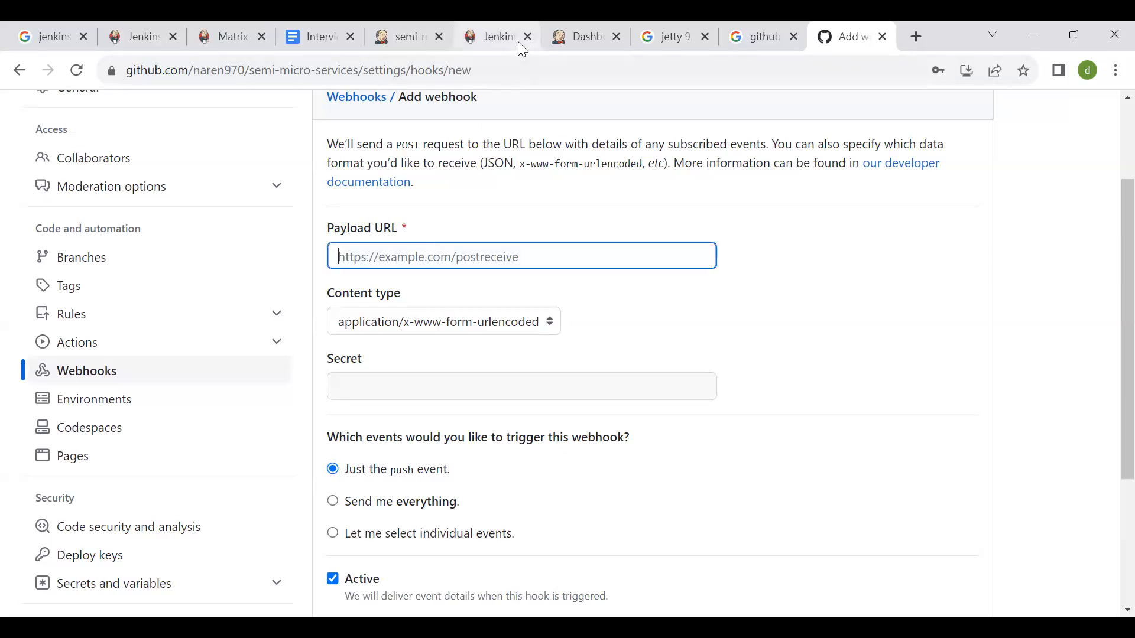
# - Return to the semi-micro-services-pipeline configuration in Jenkins and enable the "Trigger builds remotely (e.g., from scripts)" build trigger
pyautogui.click(471, 30)
pyautogui.click(405, 29)
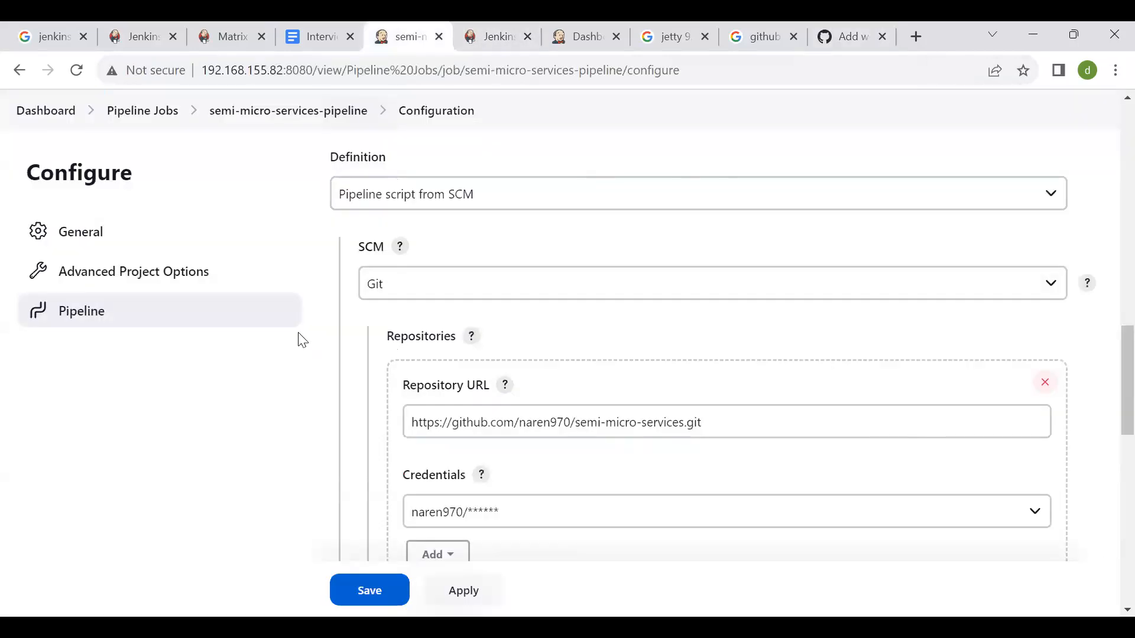
pyautogui.scroll(15, 299, 337)
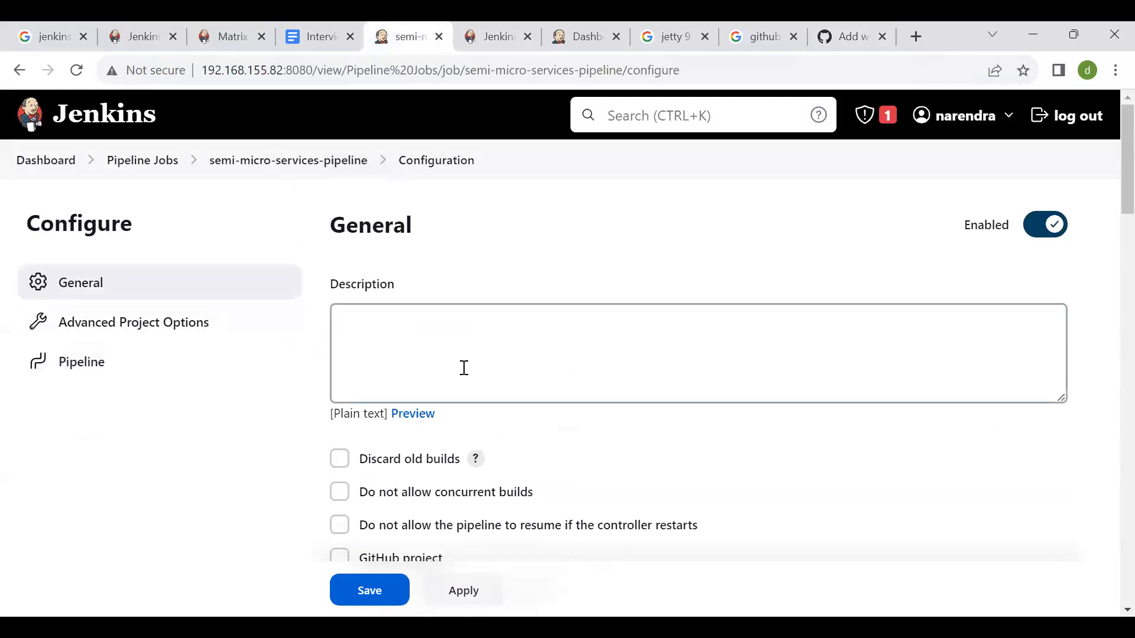
pyautogui.scroll(-3, 414, 201)
pyautogui.scroll(-1, 414, 201)
pyautogui.scroll(1, 134, 474)
pyautogui.scroll(-3, 423, 359)
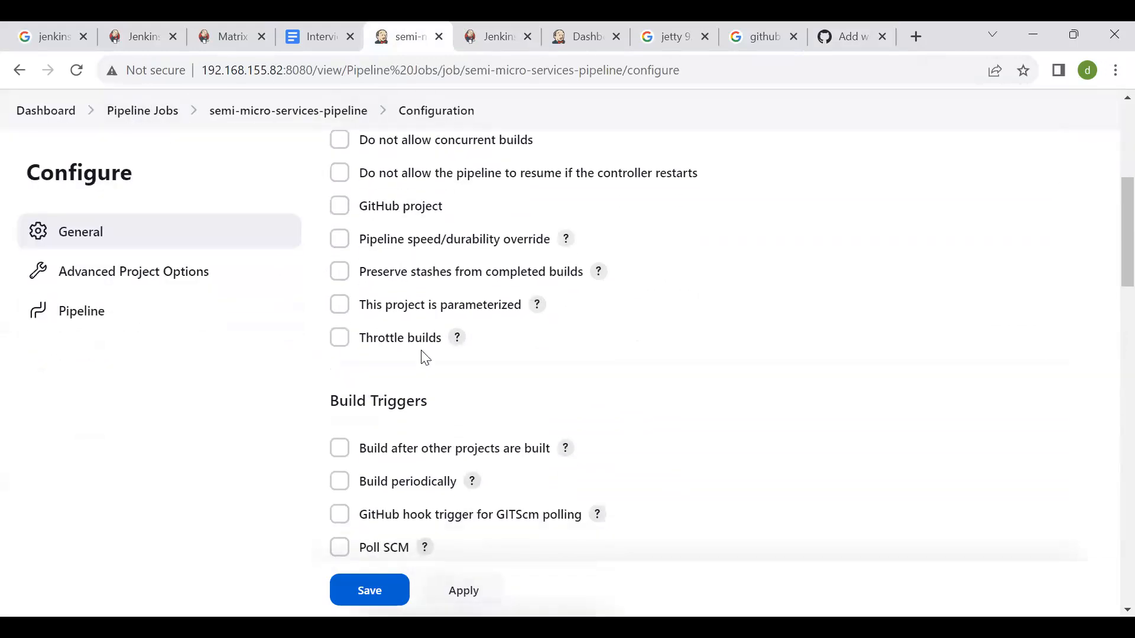
pyautogui.scroll(-2, 387, 436)
pyautogui.scroll(-1, 390, 436)
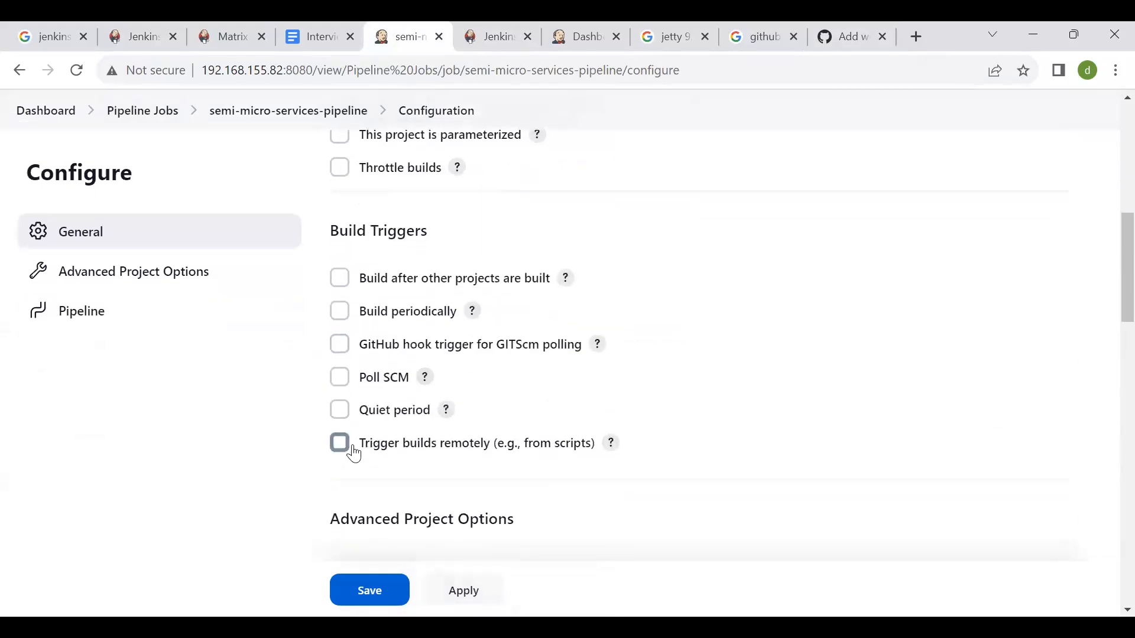
pyautogui.click(341, 443)
pyautogui.scroll(-3, 769, 313)
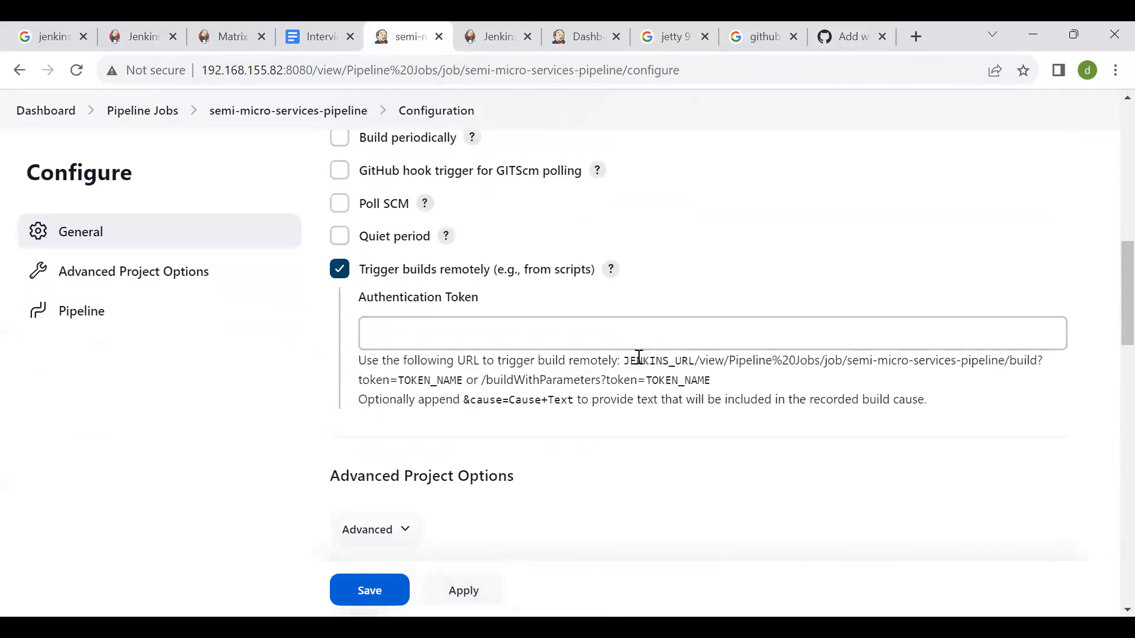
# - Examine the remote build trigger URL format and the Jenkins host and port in the page address
pyautogui.moveTo(623, 360); pyautogui.dragTo(722, 385)
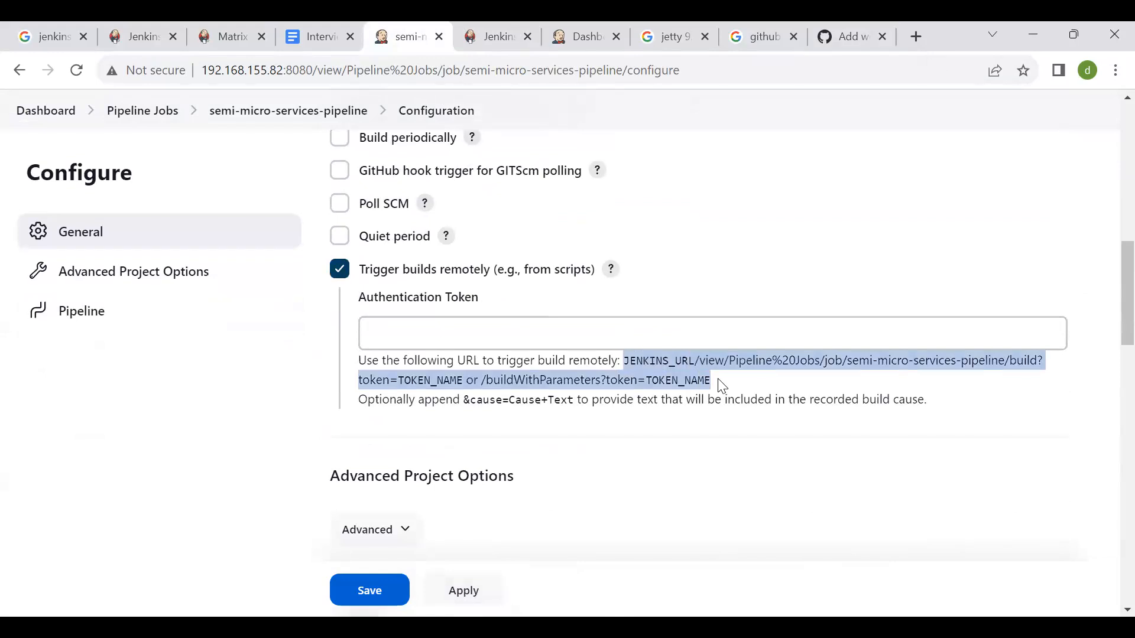
pyautogui.hotkey('alt', 'Tab')
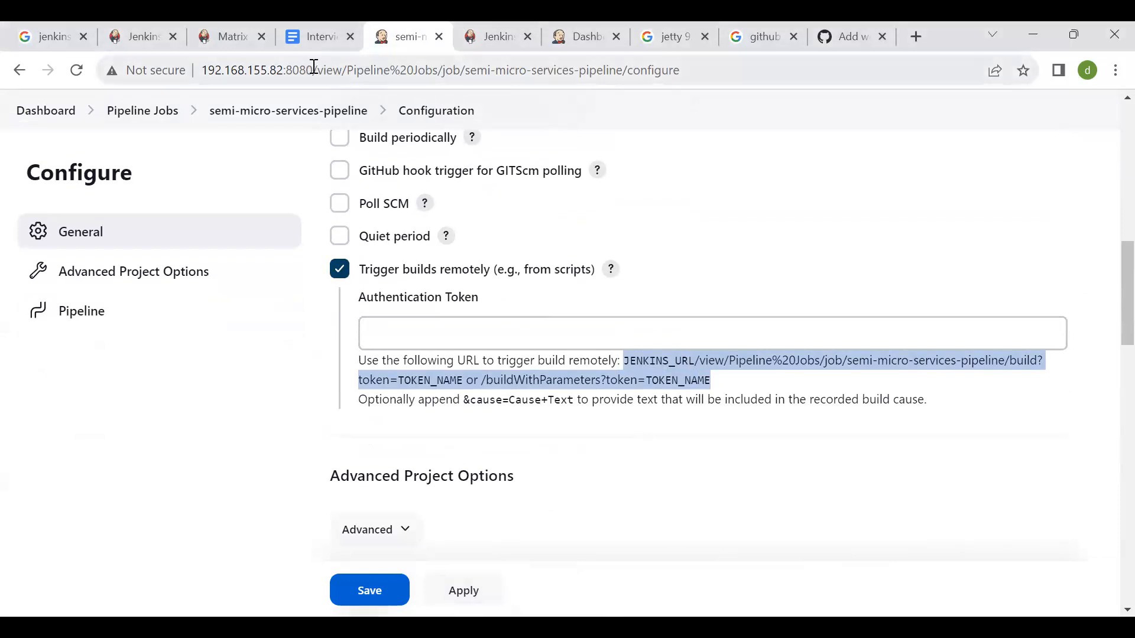
pyautogui.moveTo(314, 70); pyautogui.dragTo(148, 74)
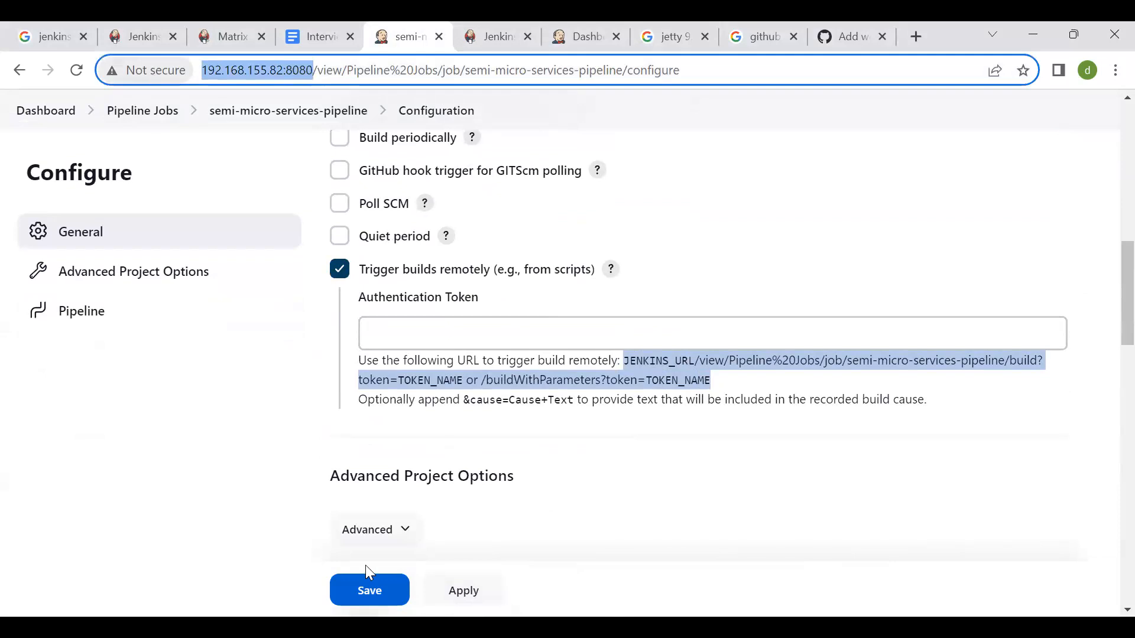
pyautogui.hotkey('alt', 'Tab')
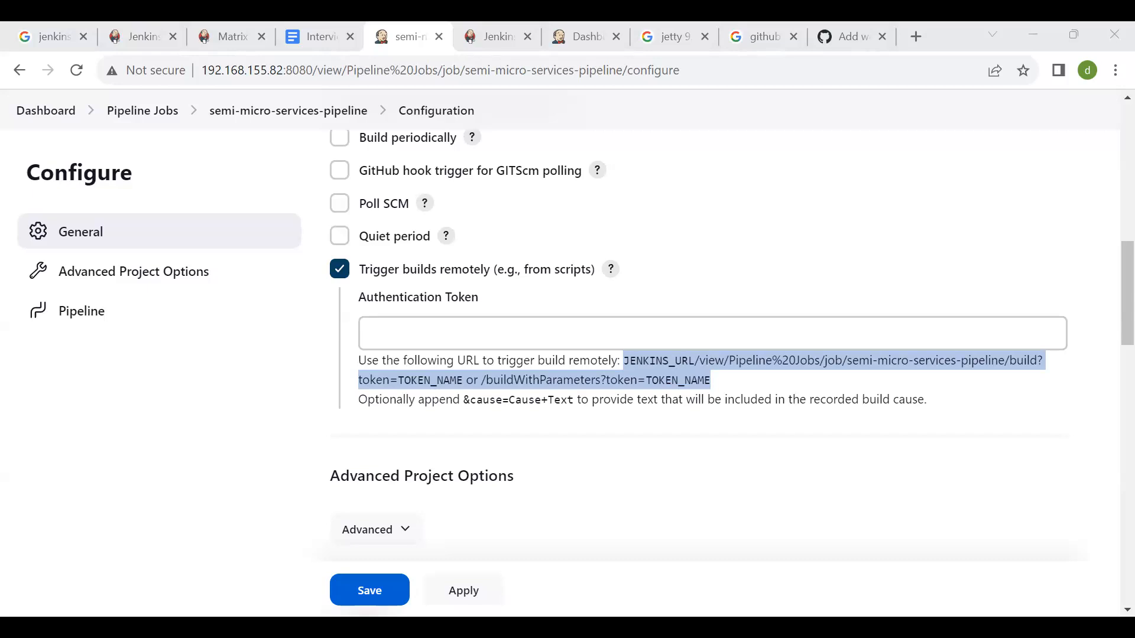
pyautogui.click(175, 421)
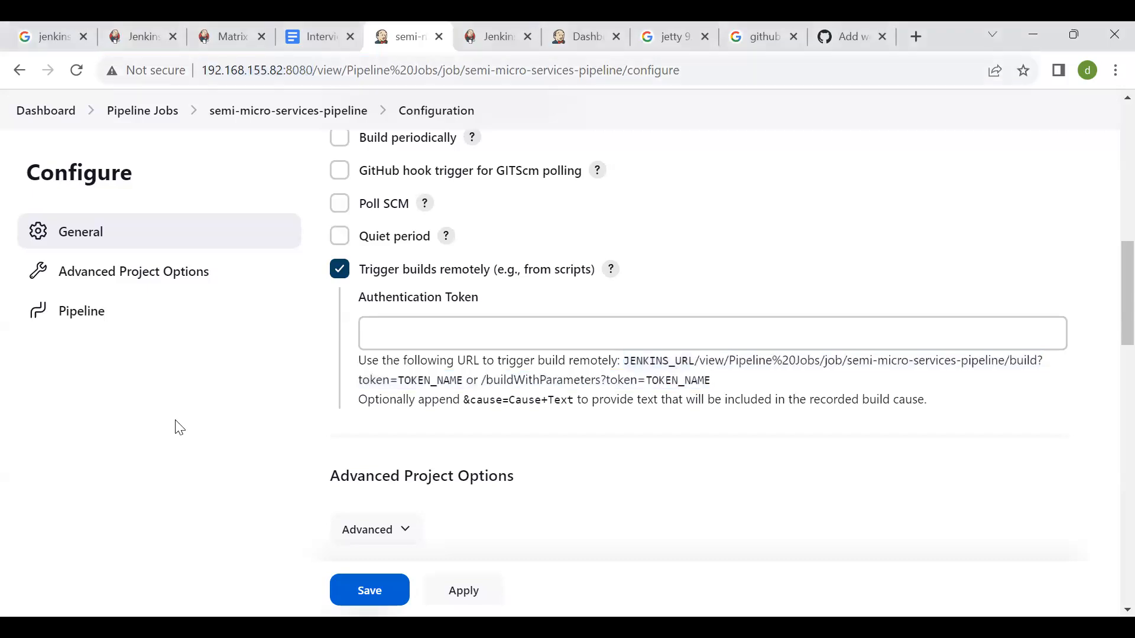
# - Leave the pipeline configuration for the Jenkins dashboard, discarding the unsaved changes
pyautogui.scroll(10, 180, 427)
pyautogui.click(65, 172)
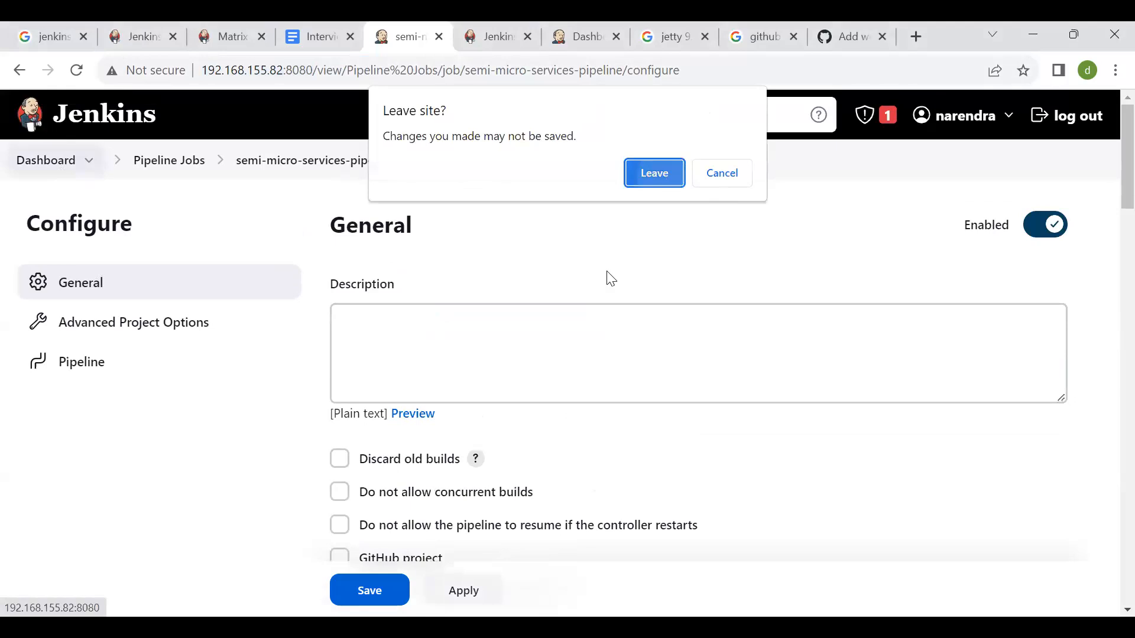
pyautogui.press('Return')
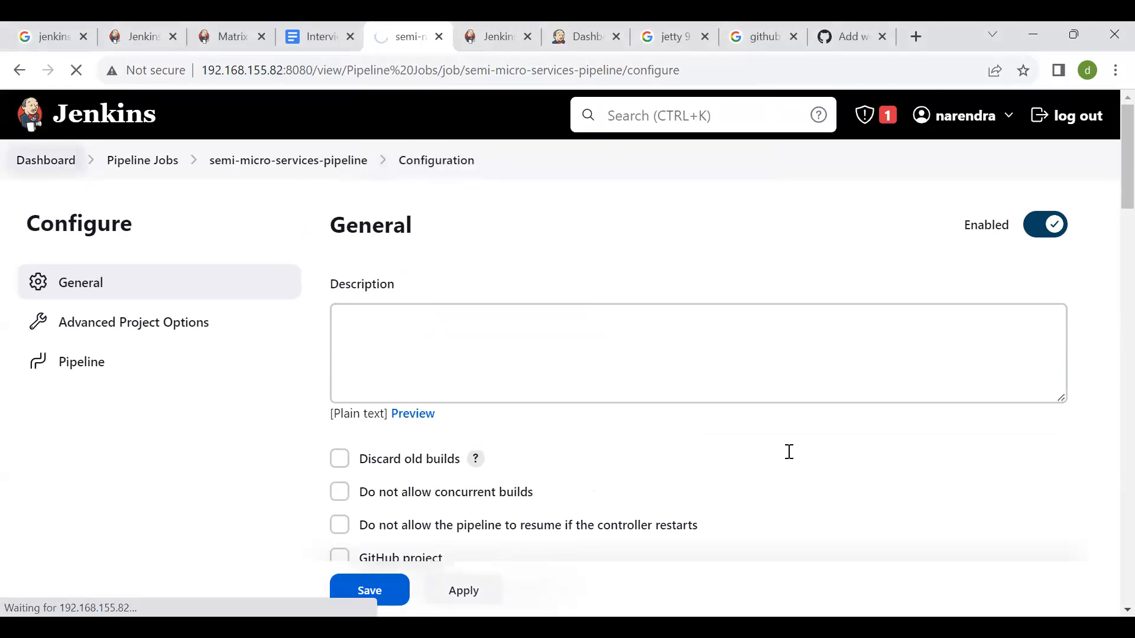
# - Open the Credentials page from Manage Jenkins, look over the stored credentials and go back
pyautogui.click(152, 423)
pyautogui.scroll(-1, 513, 376)
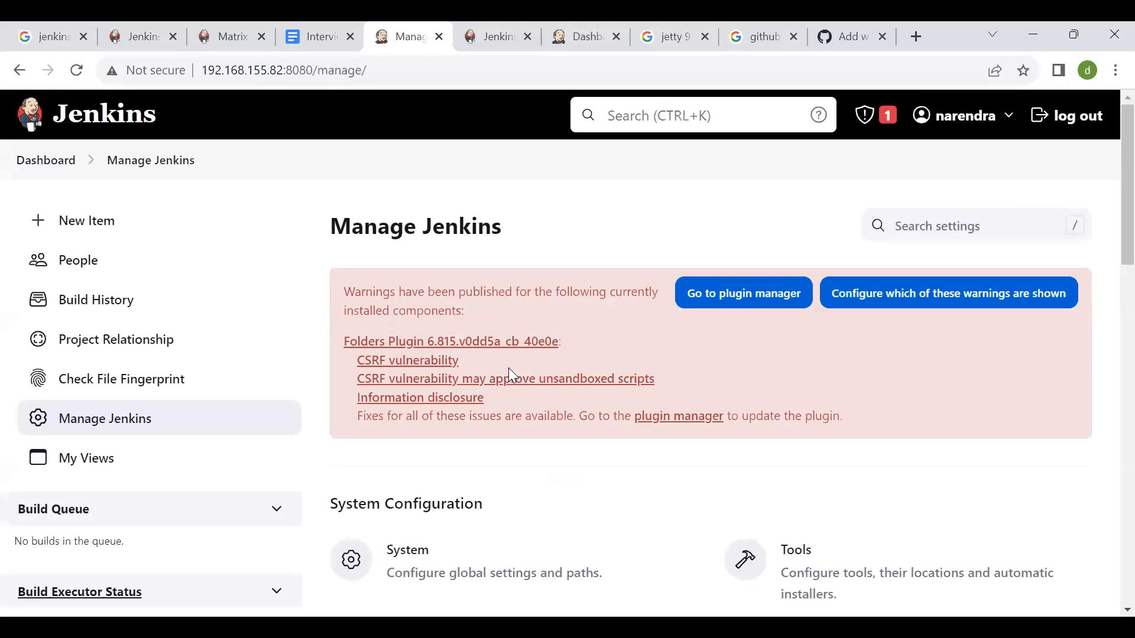
pyautogui.scroll(-7, 507, 376)
pyautogui.scroll(-1, 785, 436)
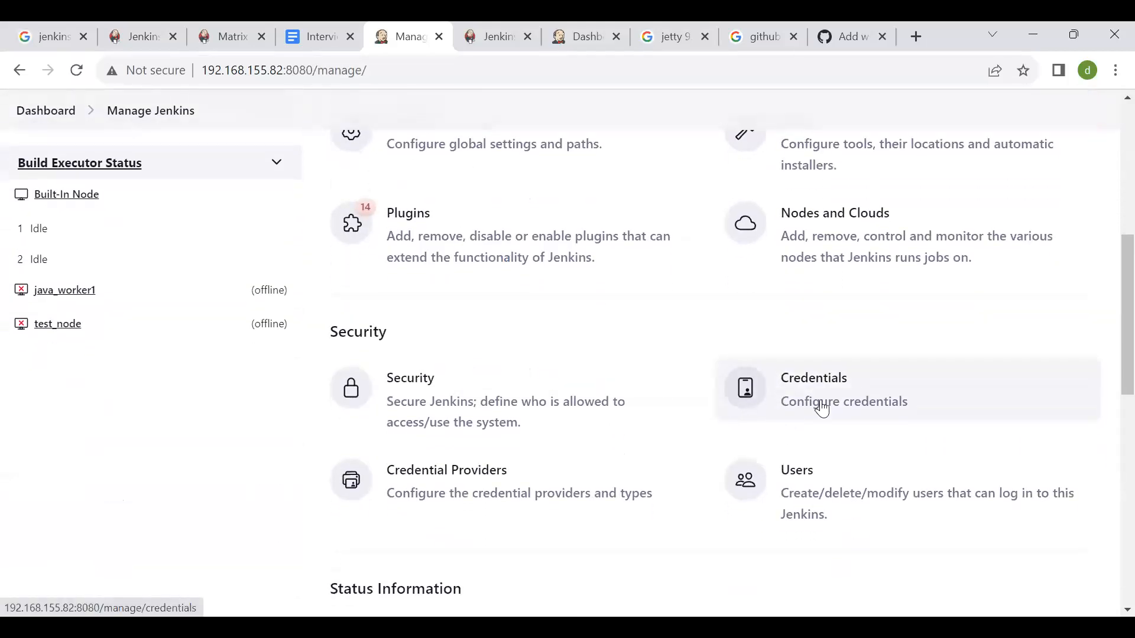
pyautogui.click(849, 398)
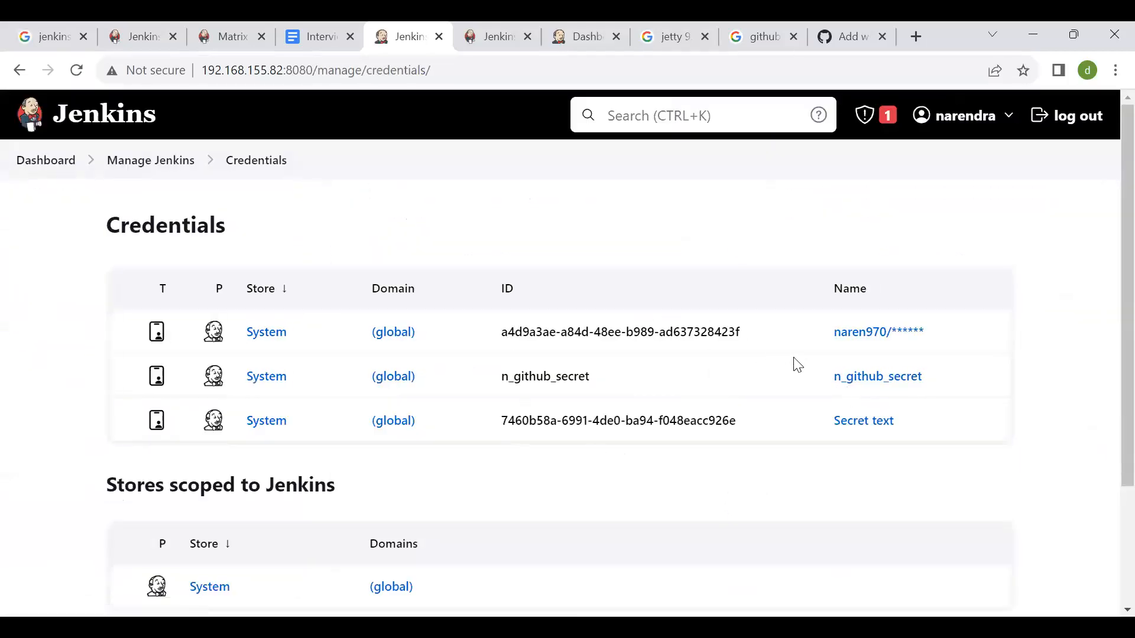
pyautogui.scroll(-3, 602, 471)
pyautogui.scroll(3, 603, 472)
pyautogui.hscroll(-5, 105, 306)
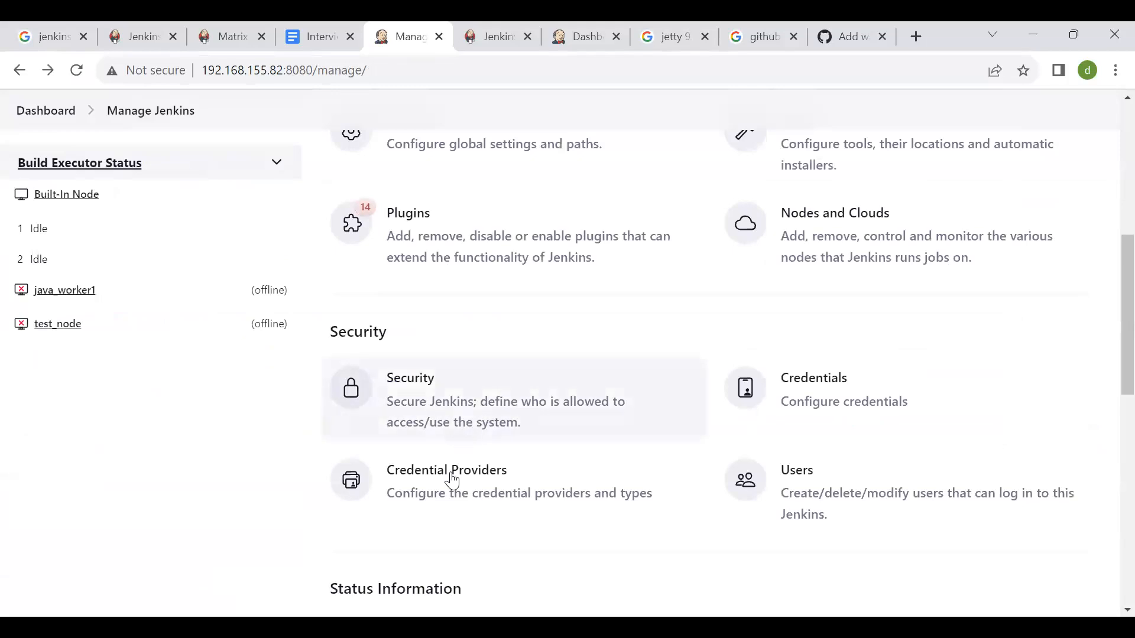
# - Look at the Credential Providers settings and the list of Jenkins users, returning to Manage Jenkins
pyautogui.click(504, 490)
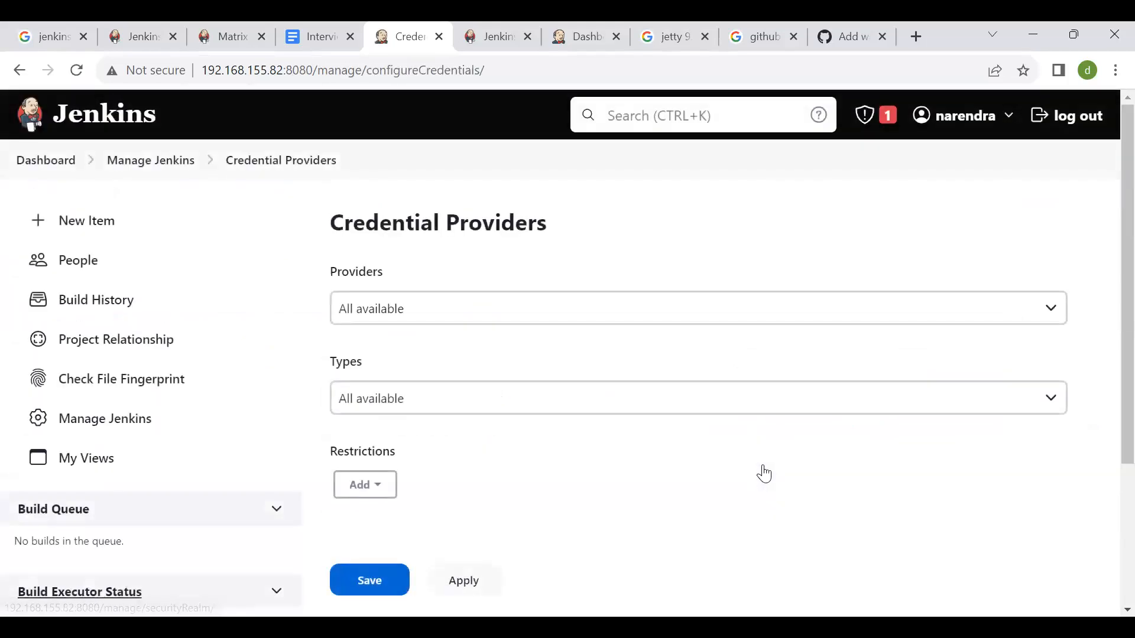
pyautogui.hscroll(-5, 764, 473)
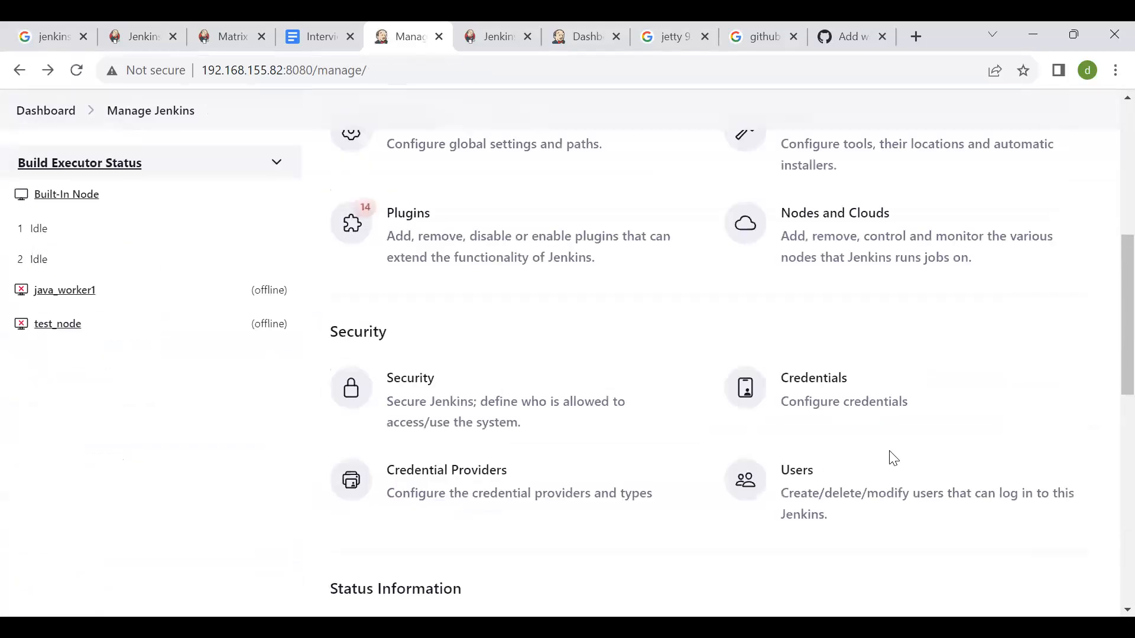
pyautogui.click(818, 507)
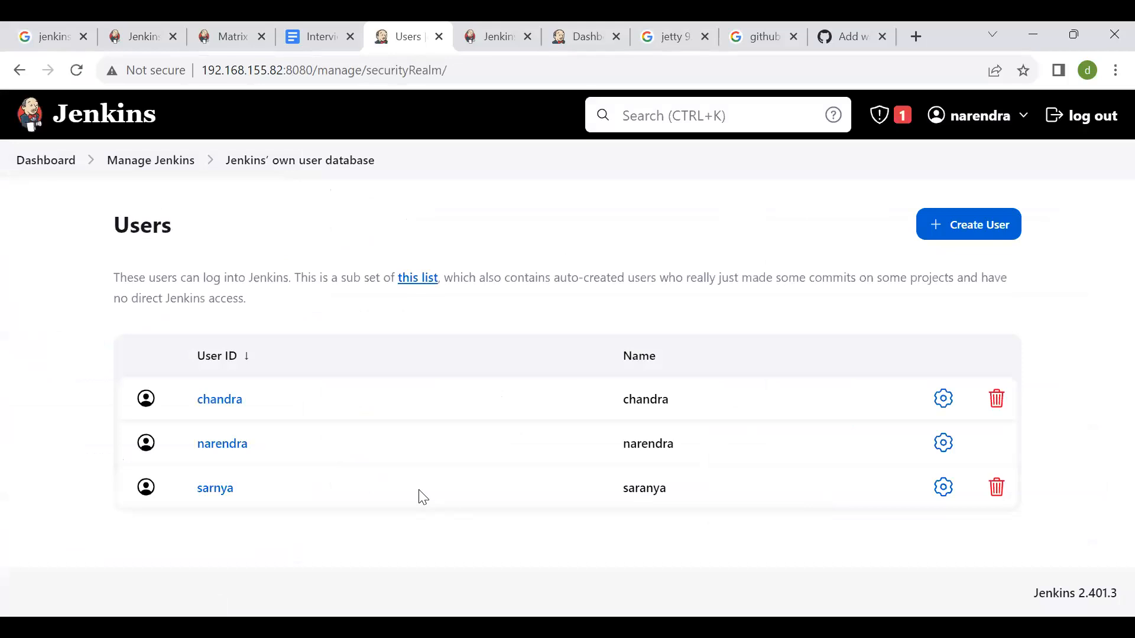
pyautogui.hscroll(-5, 401, 310)
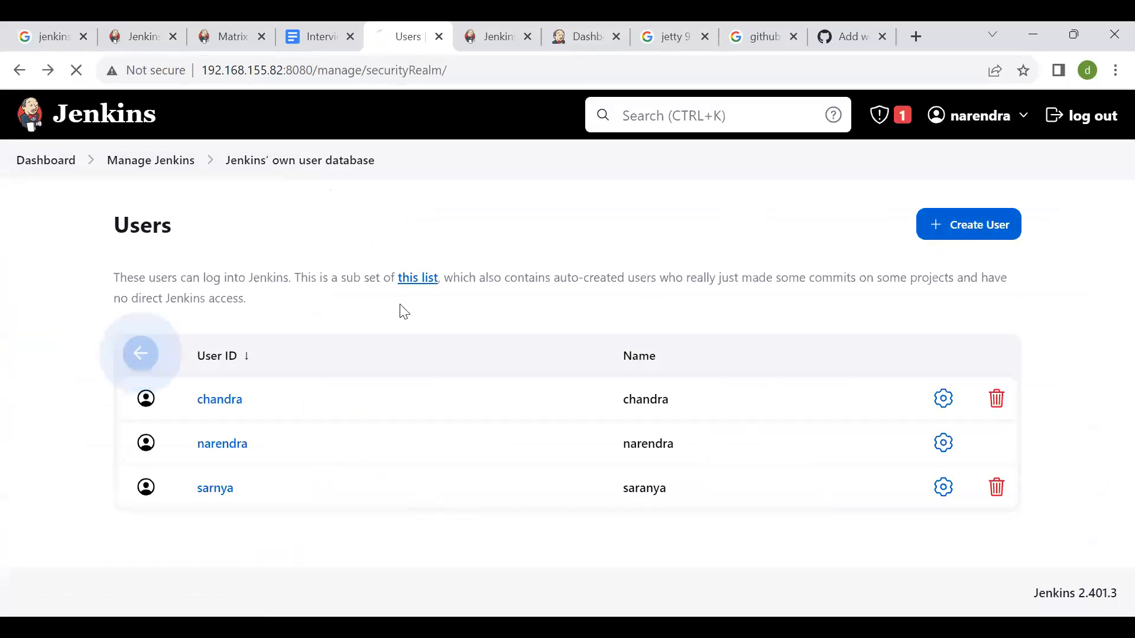
# - Open the form for adding new credentials in the system store's global domain
pyautogui.scroll(1, 461, 401)
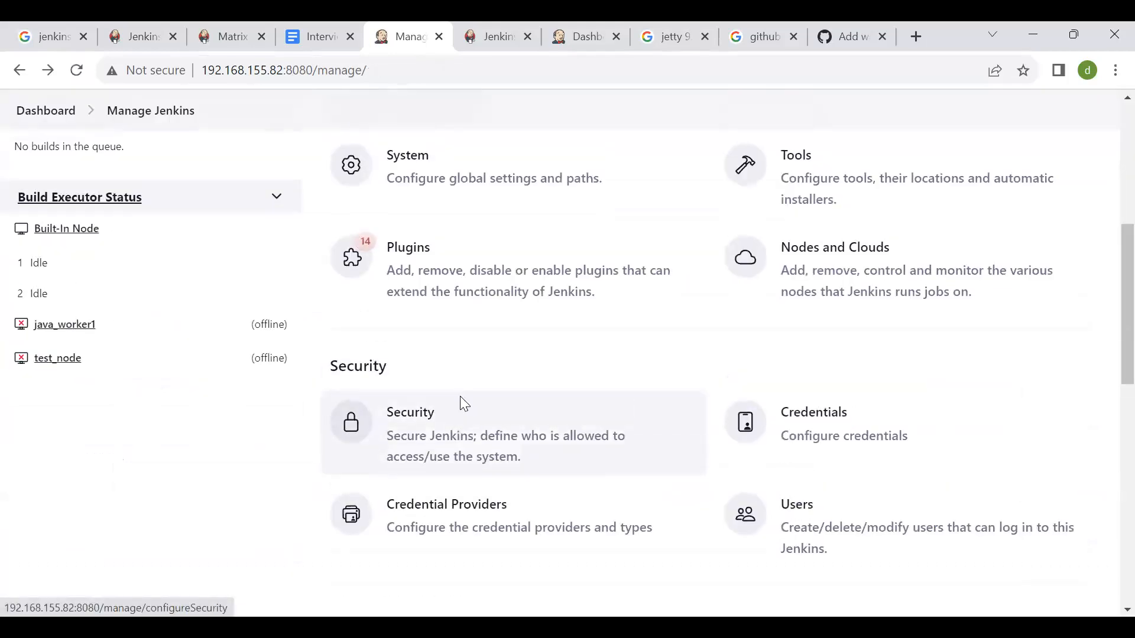
pyautogui.click(818, 449)
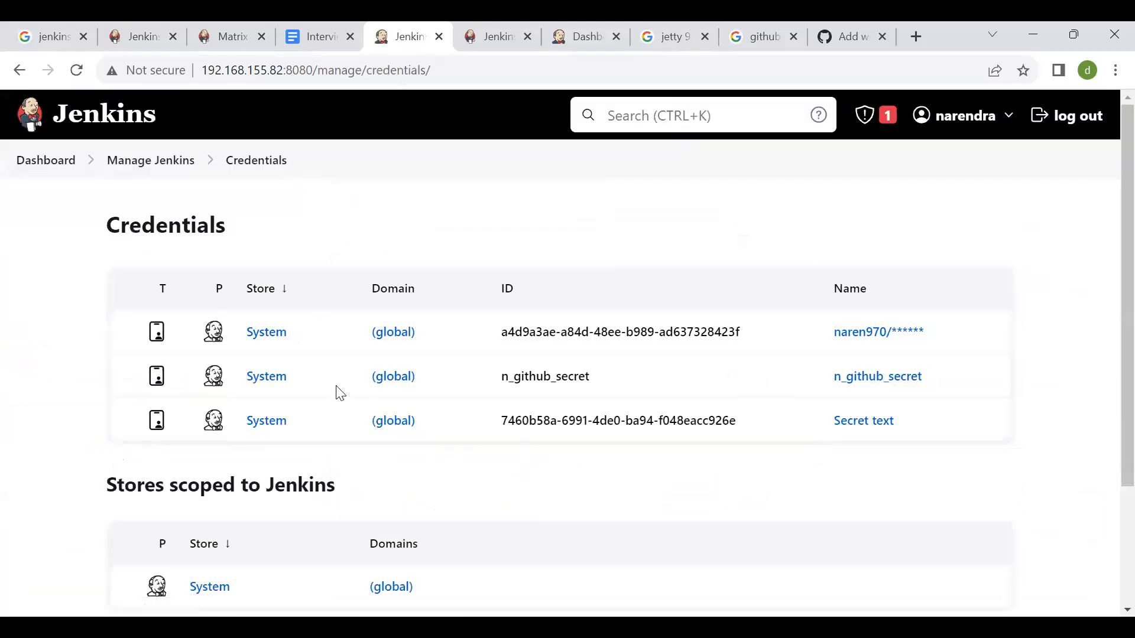
pyautogui.scroll(-2, 331, 443)
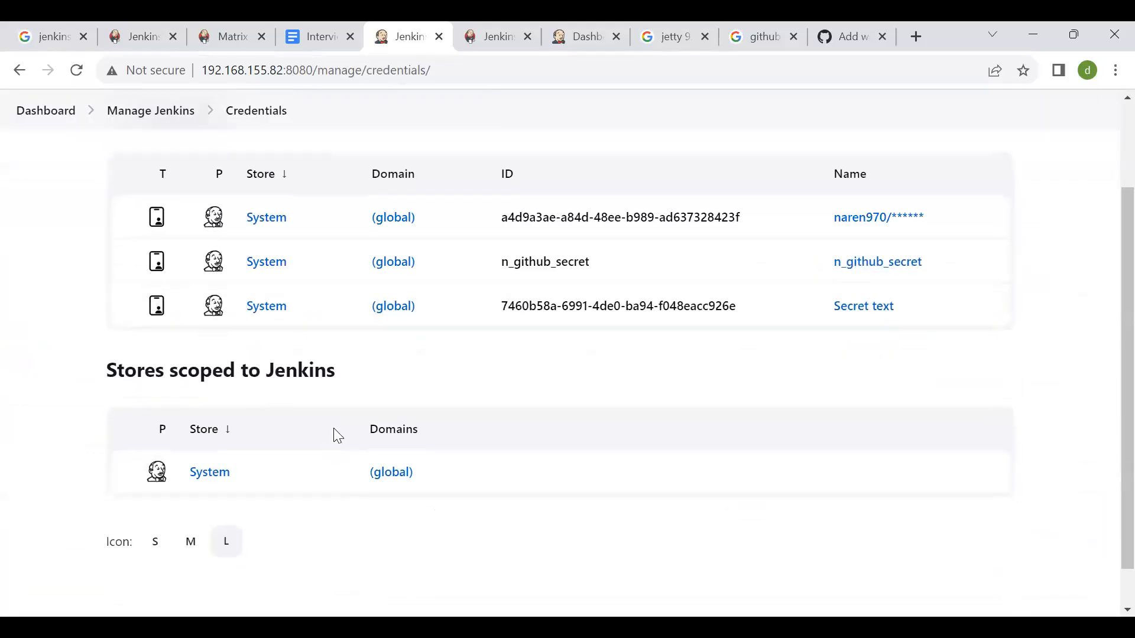
pyautogui.click(410, 307)
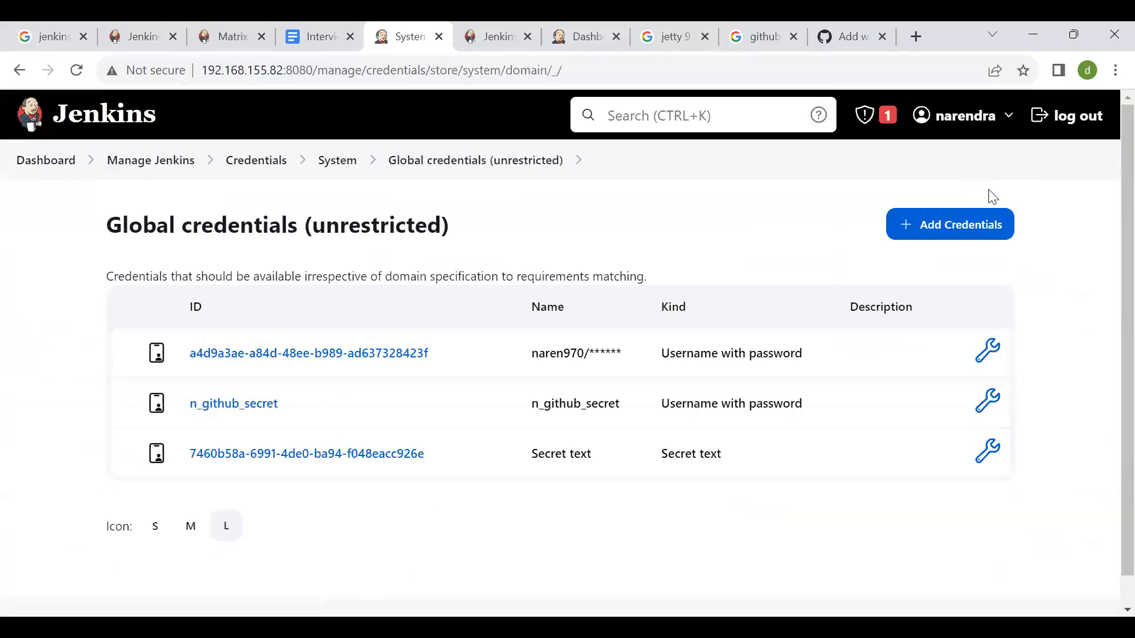
pyautogui.click(965, 232)
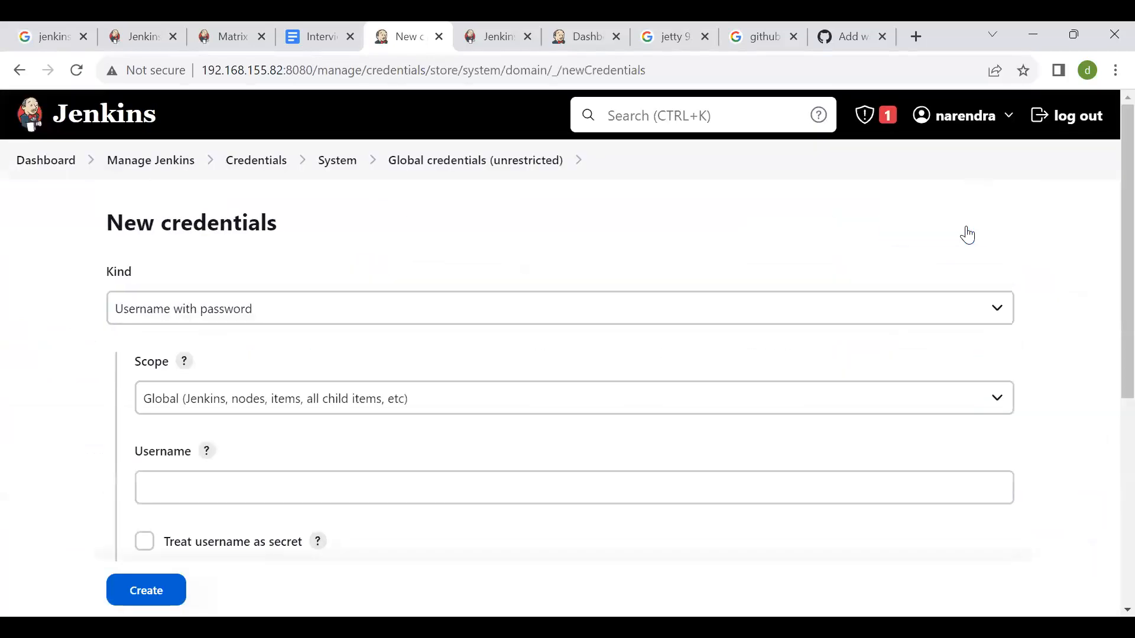
# - Create a Username with password credential with Global scope, entering the account's username and password, and dismiss the browser's password notice
pyautogui.click(372, 317)
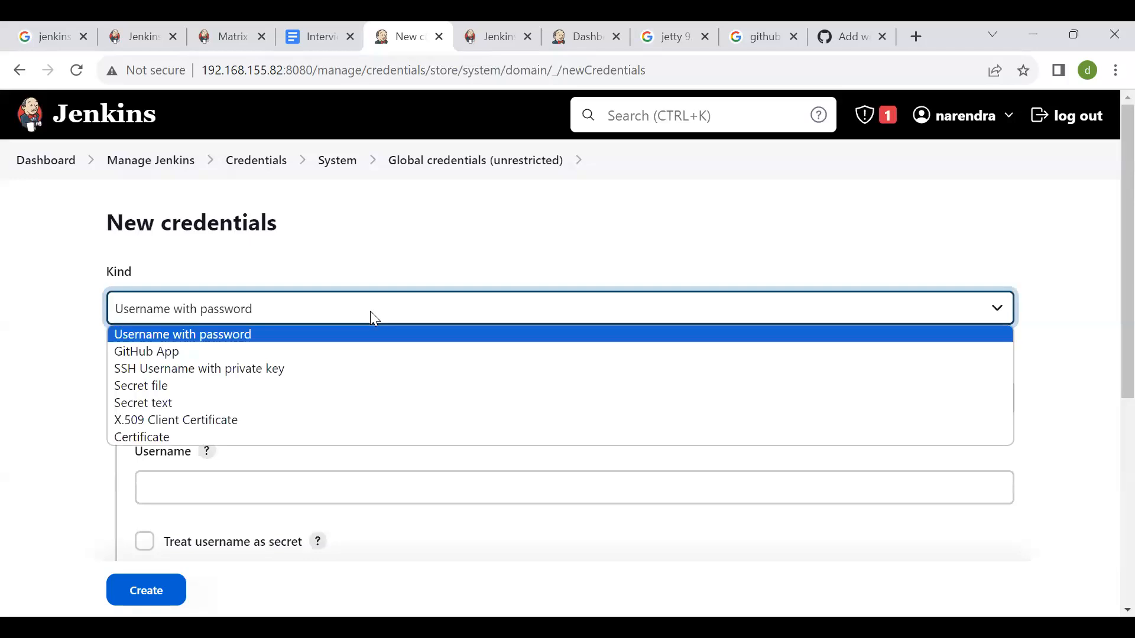
pyautogui.scroll(-2, 407, 377)
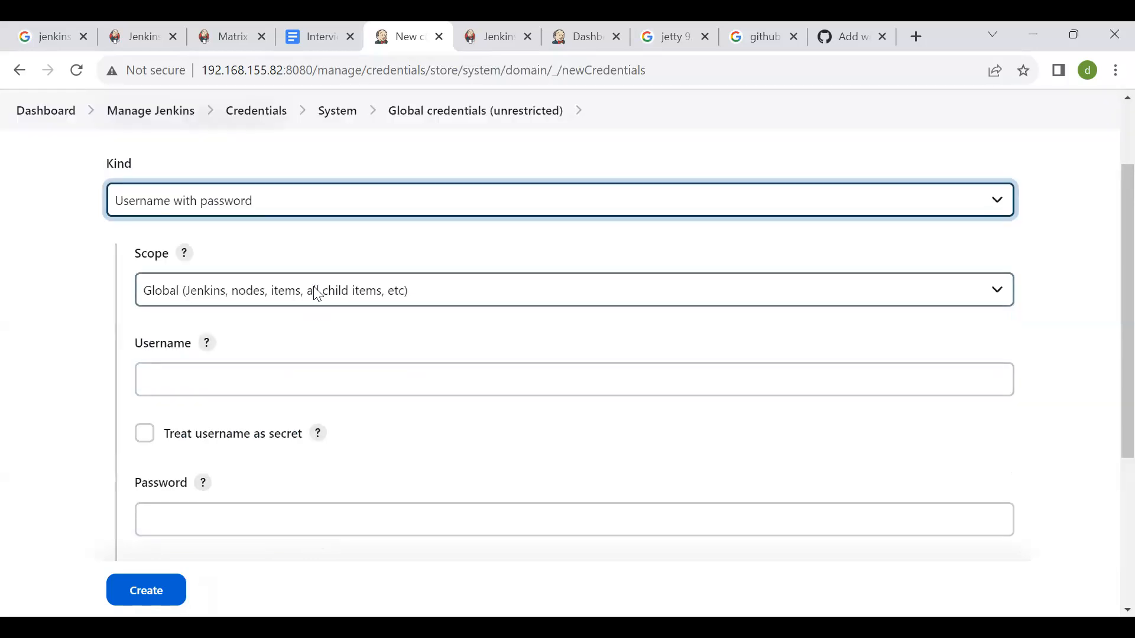
pyautogui.click(291, 374)
pyautogui.write('narendra')
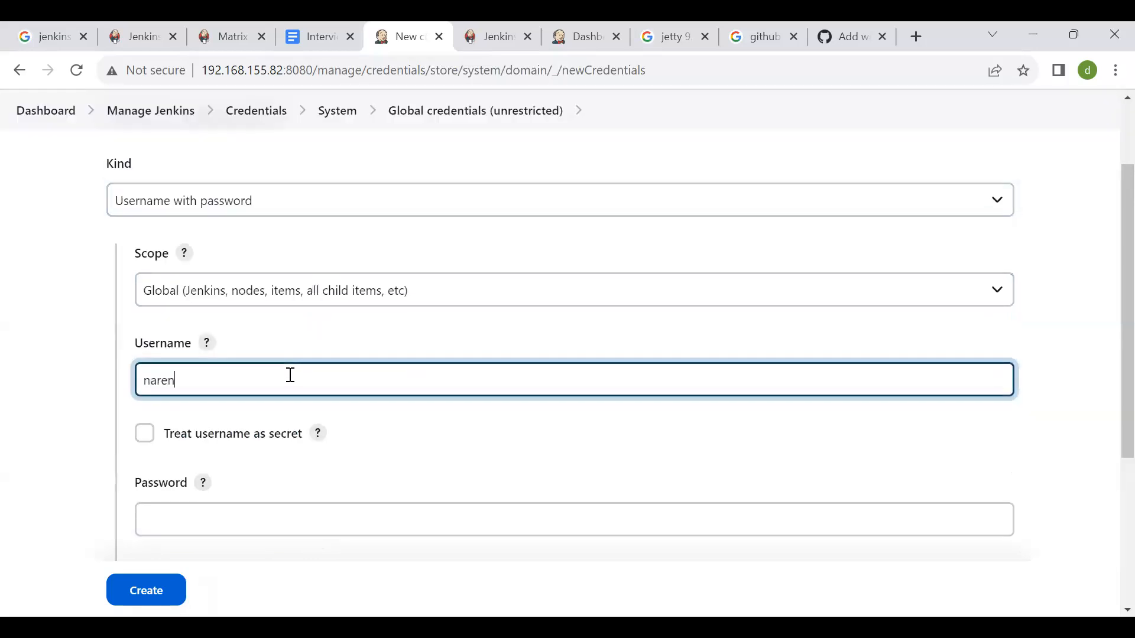
pyautogui.press('Tab')
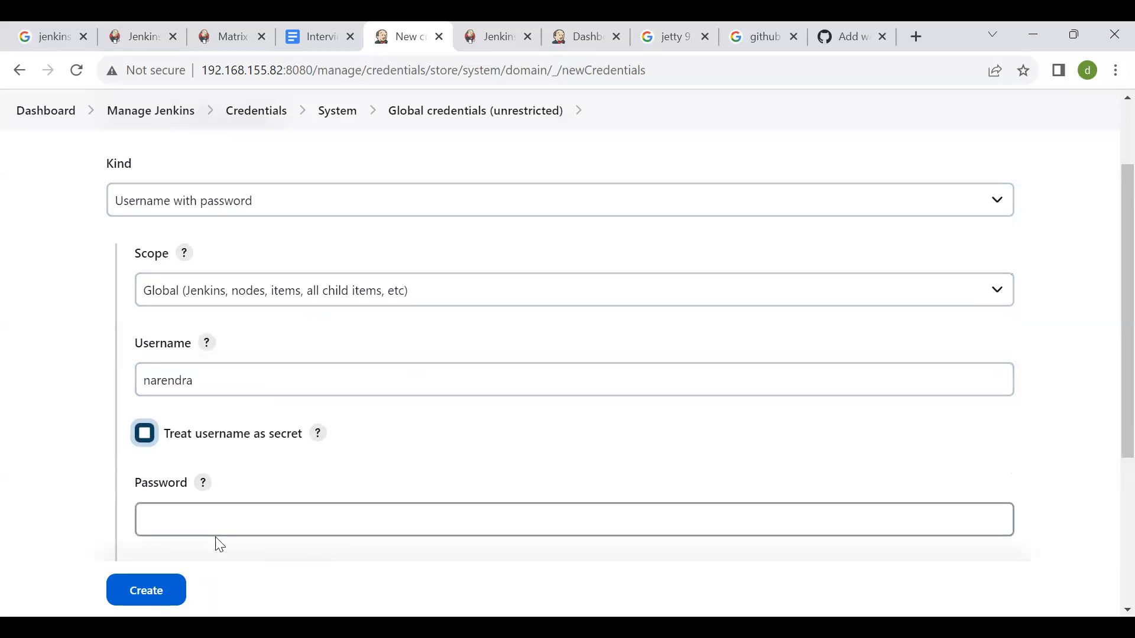
pyautogui.click(182, 509)
pyautogui.write('********')
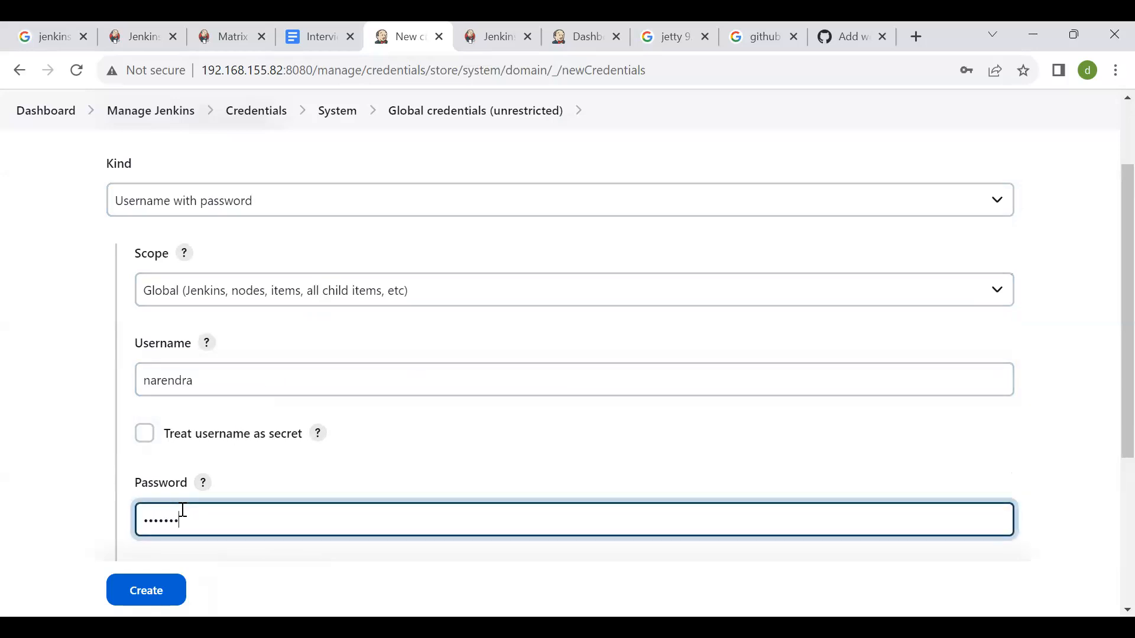
pyautogui.scroll(-3, 182, 509)
pyautogui.scroll(-2, 166, 440)
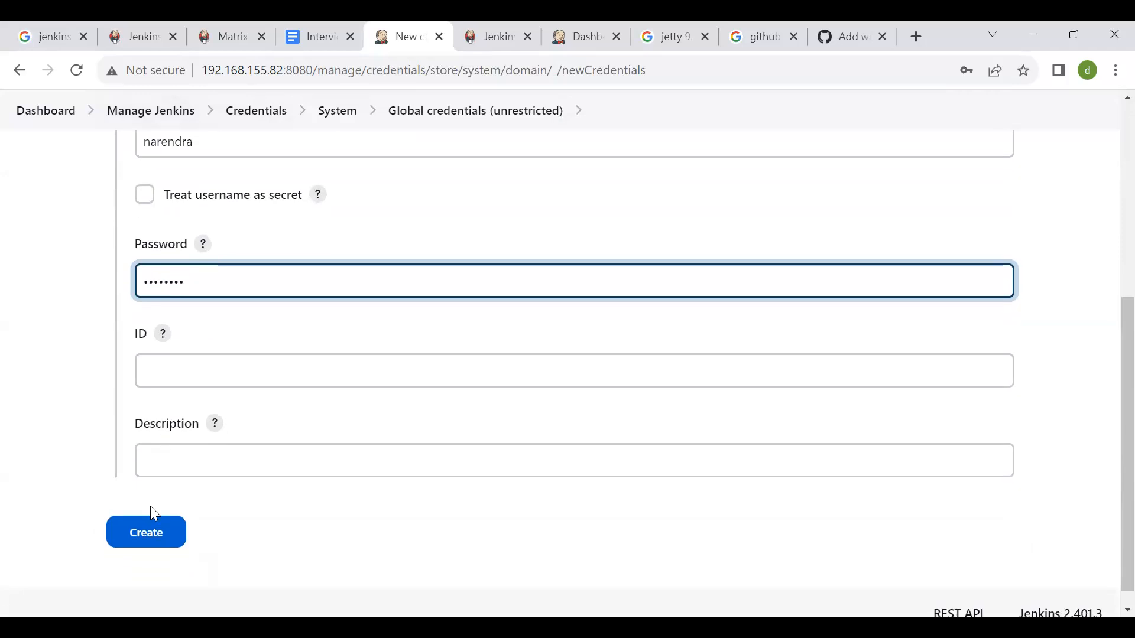
pyautogui.click(153, 530)
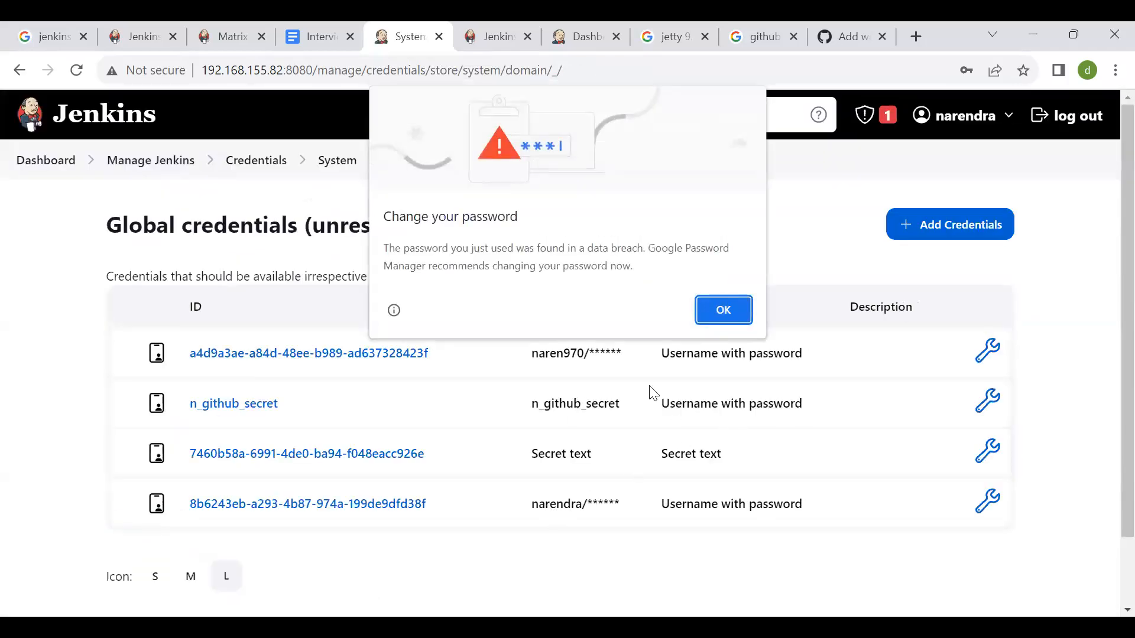
pyautogui.click(724, 309)
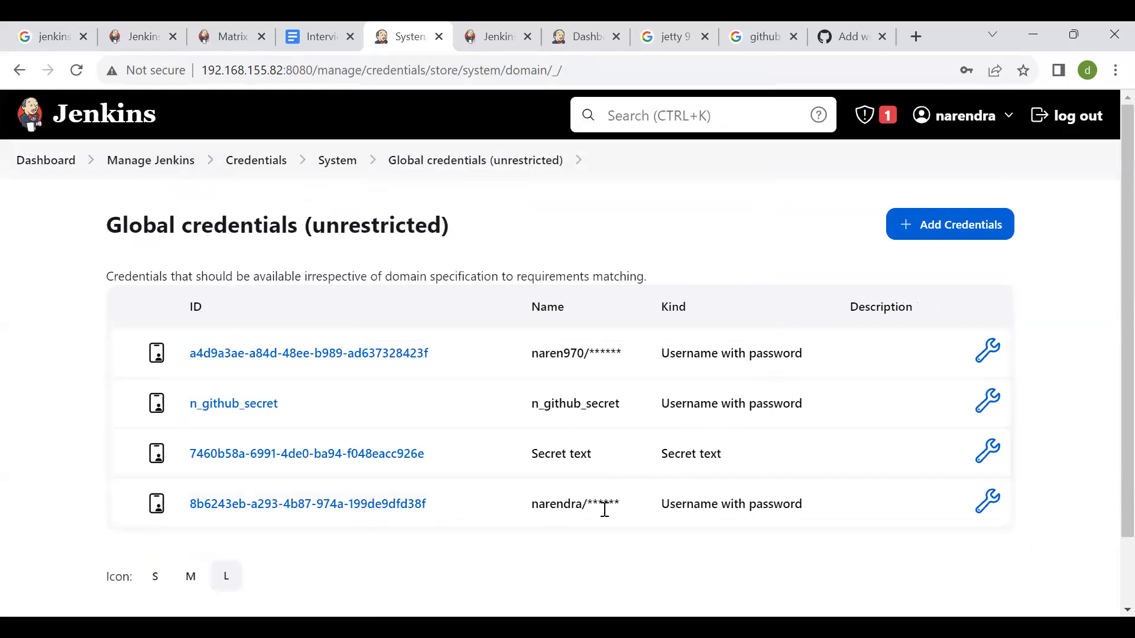
# - Open the newly created credential for updating, copy its ID and return to the global credentials list
pyautogui.click(988, 502)
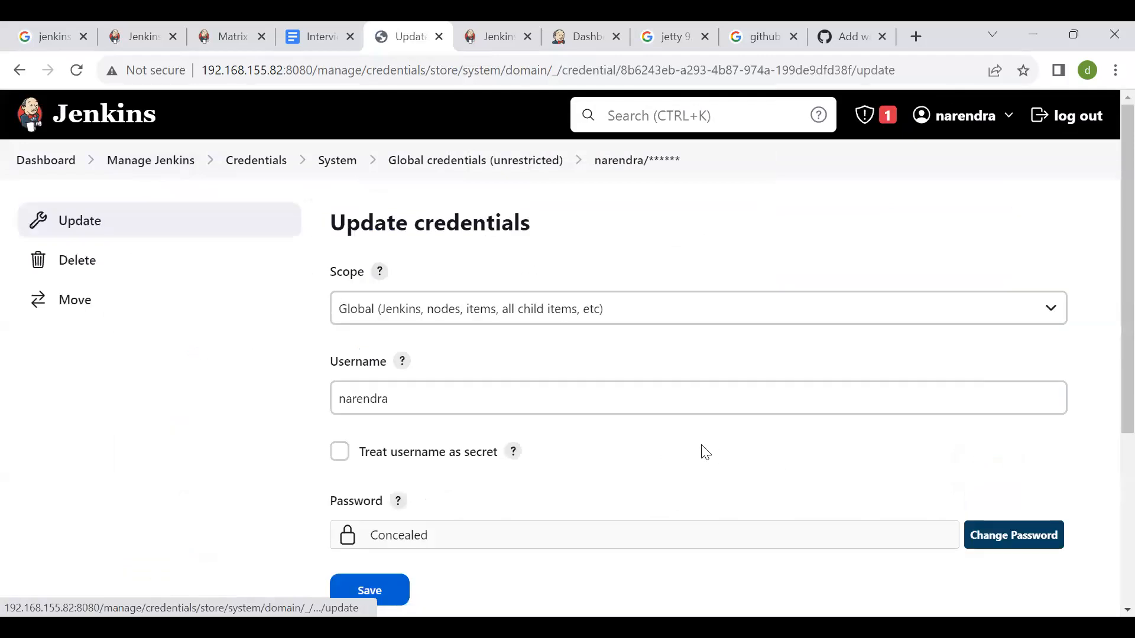
pyautogui.scroll(-3, 702, 452)
pyautogui.tripleClick(683, 435)
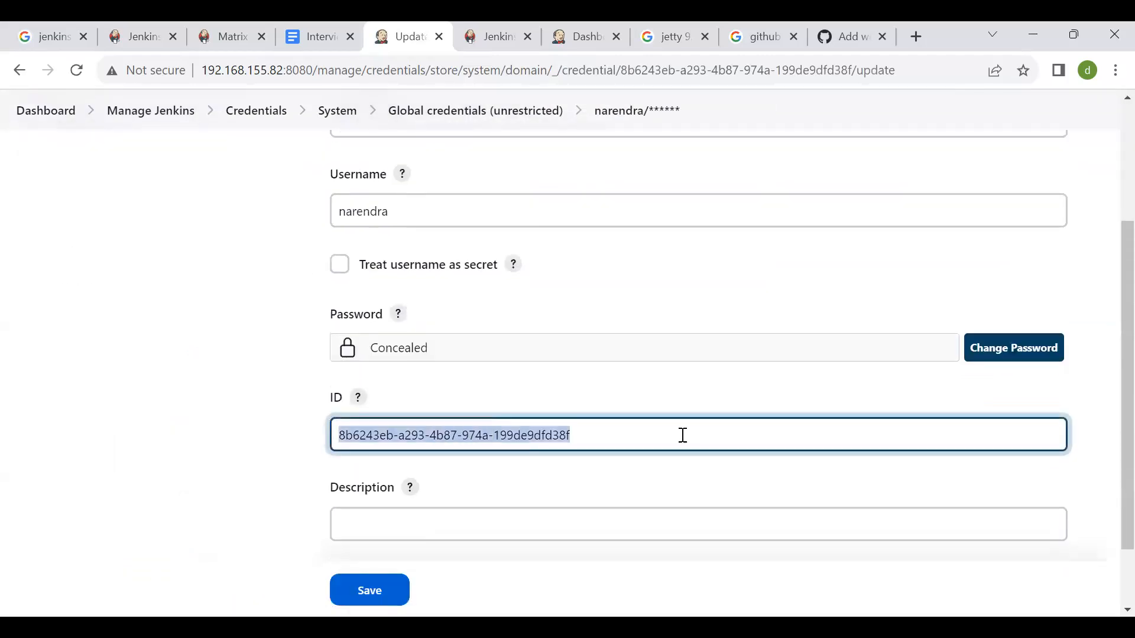
pyautogui.scroll(-2, 704, 535)
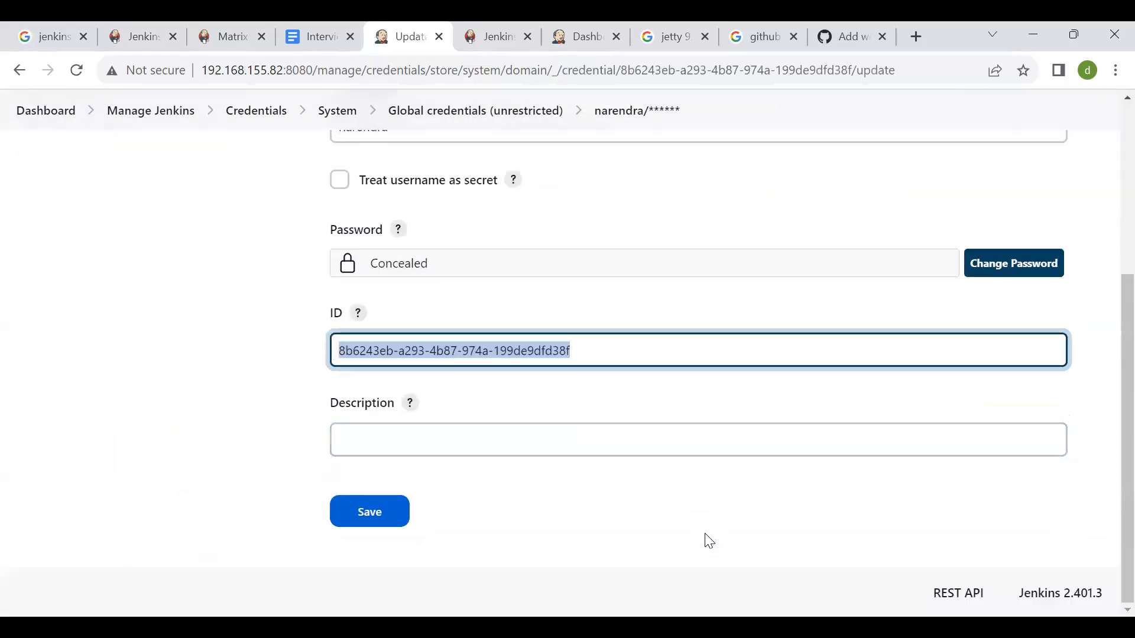
pyautogui.scroll(5, 707, 540)
pyautogui.hscroll(-5, 710, 540)
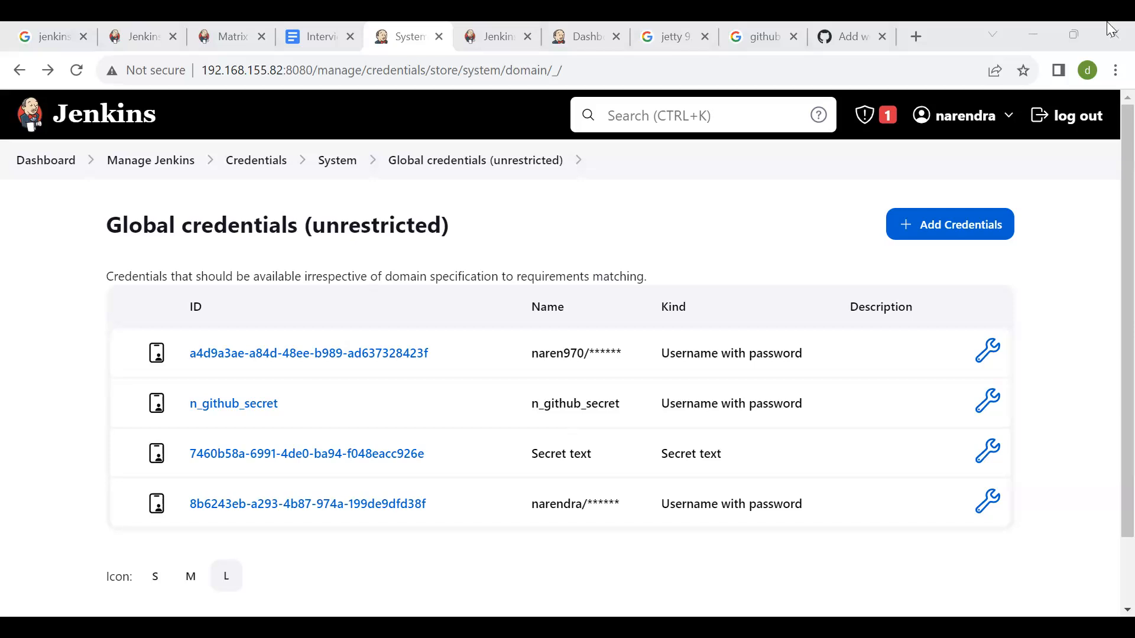
# - Switch to GitHub's Add webhook page and paste the Jenkins pipeline's remote build URL, including its token, as the Payload URL
pyautogui.click(846, 36)
pyautogui.scroll(2, 535, 278)
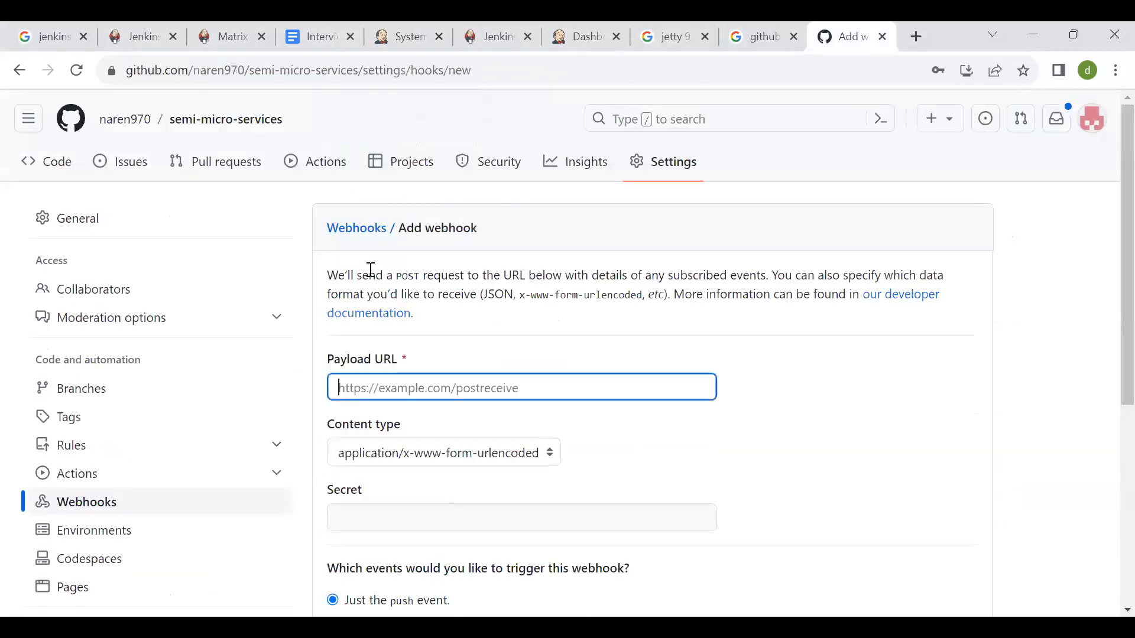
pyautogui.scroll(-1, 523, 370)
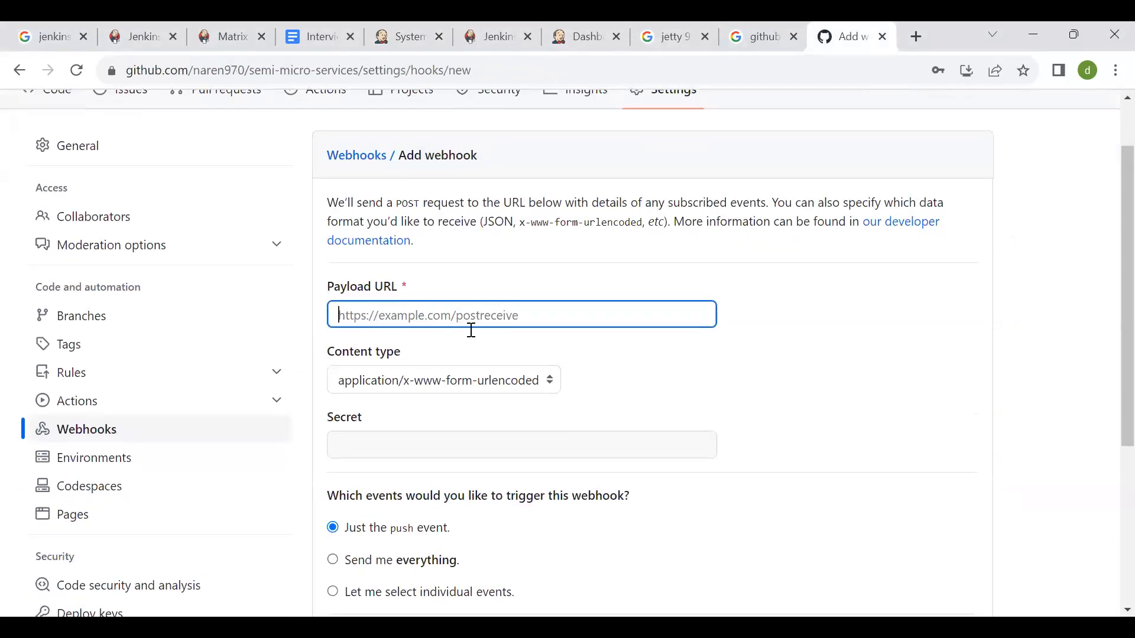
pyautogui.hotkey('ctrl', 'v')
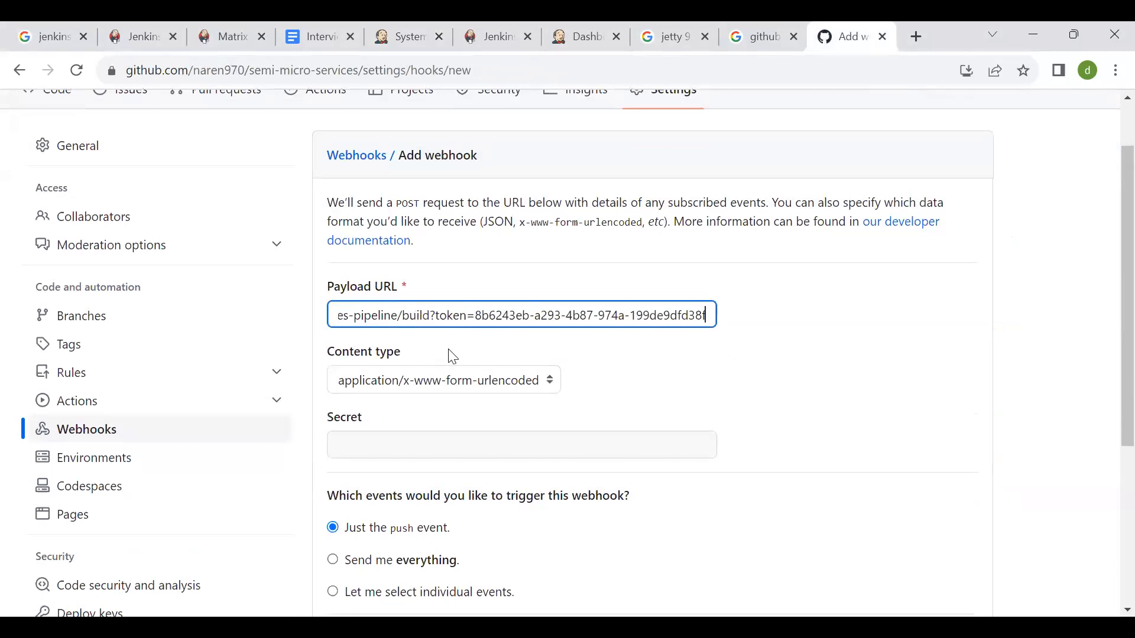
# - Set the webhook's content type to application/json
pyautogui.click(359, 388)
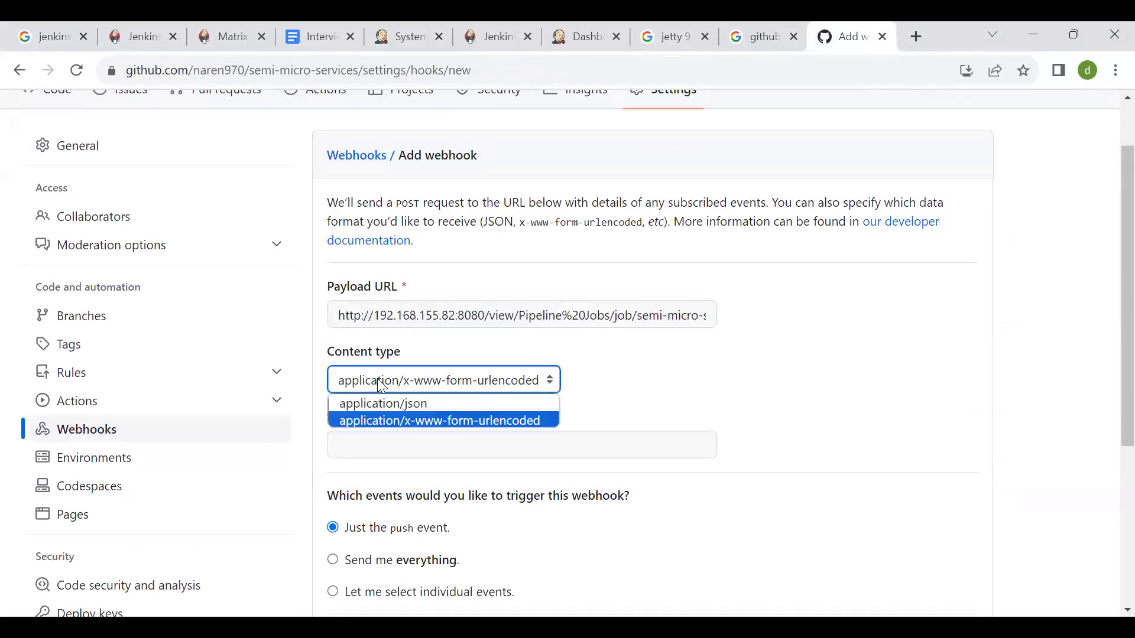
pyautogui.click(467, 408)
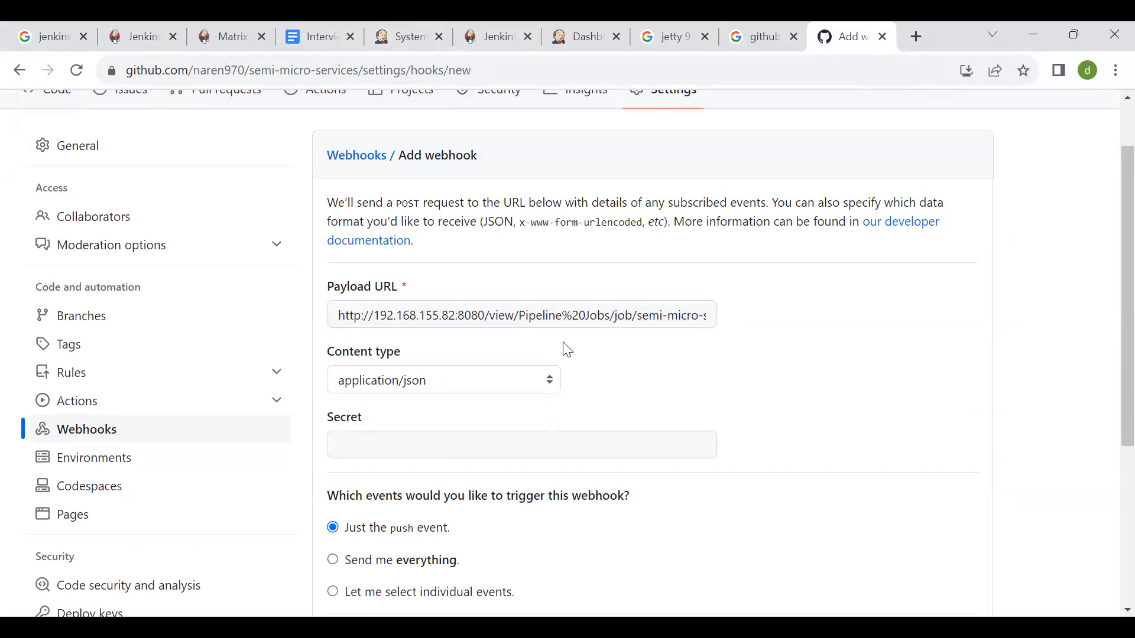
pyautogui.click(486, 390)
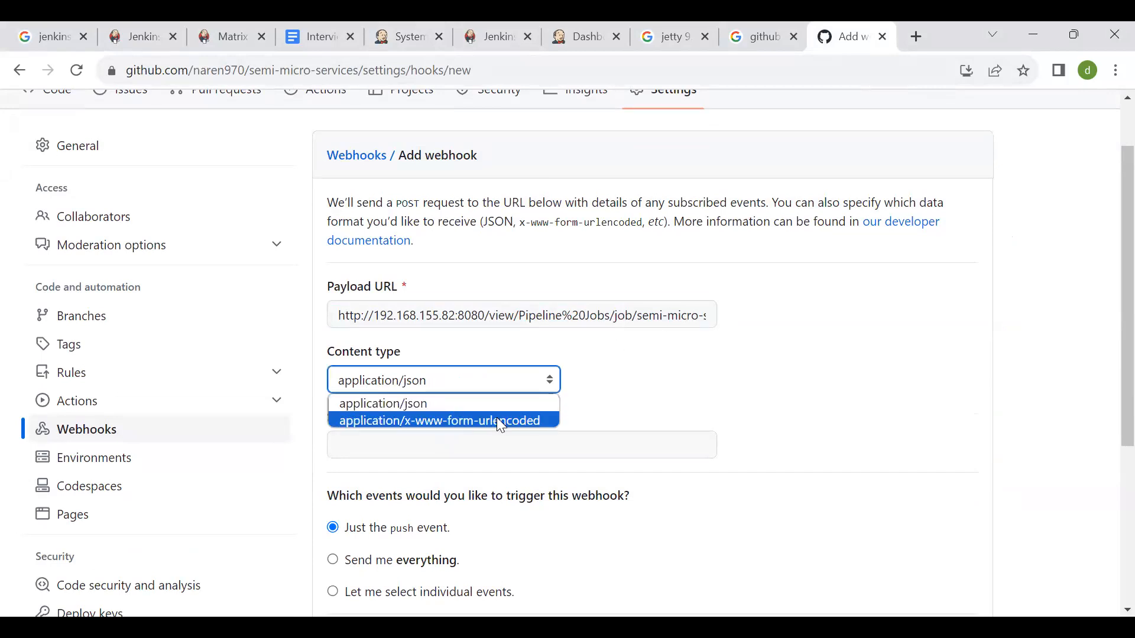
pyautogui.click(516, 406)
pyautogui.scroll(-2, 633, 362)
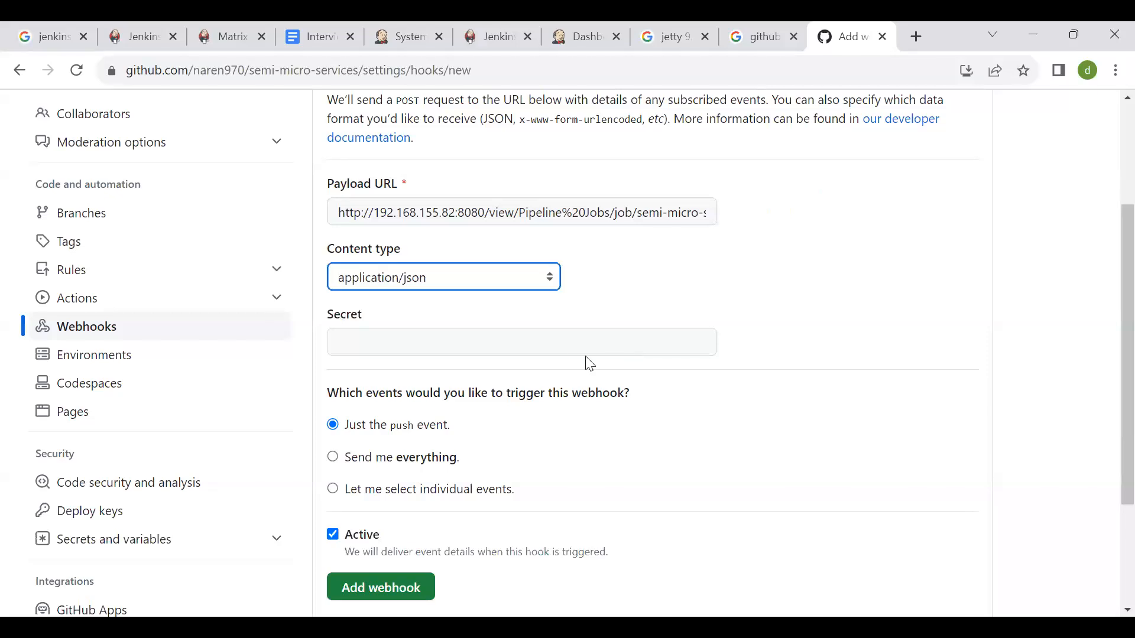
# - Examine the end of the Payload URL where the token is passed, and the empty Secret field
pyautogui.click(556, 348)
pyautogui.click(644, 211)
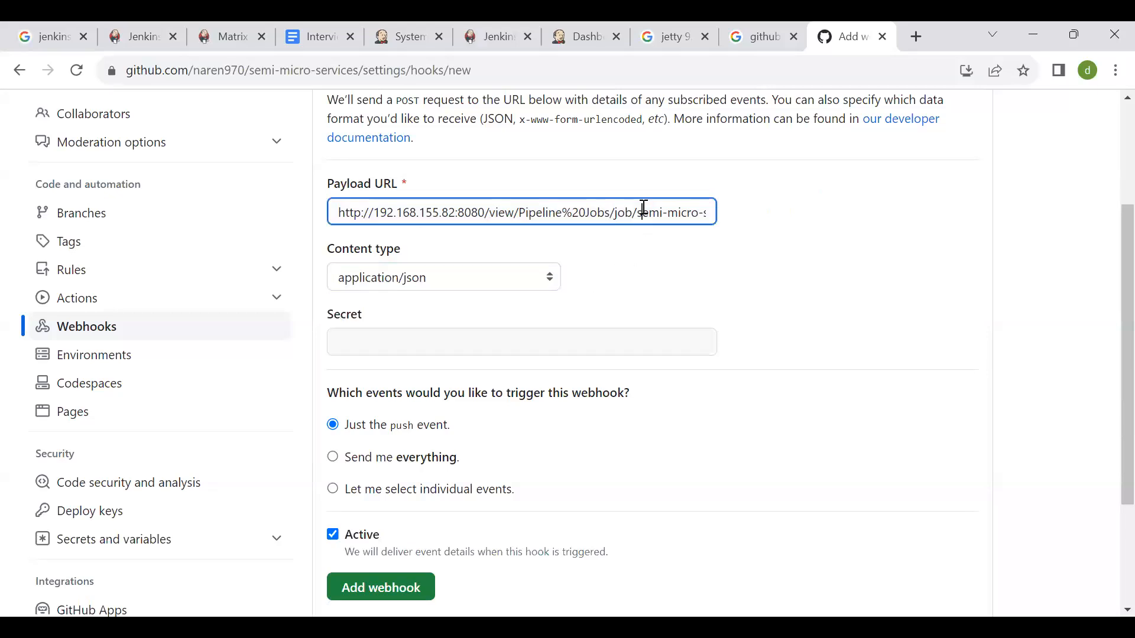
pyautogui.press('End')
pyautogui.hotkey('ctrl', 'Right')
pyautogui.hotkey('ctrl', 'Right')
pyautogui.hotkey('ctrl', 'Right')
pyautogui.hotkey('ctrl', 'Right')
pyautogui.hotkey('ctrl', 'Right')
pyautogui.hotkey('ctrl', 'Right')
pyautogui.hotkey('ctrl', 'Right')
pyautogui.hotkey('ctrl', 'Right')
pyautogui.hotkey('ctrl', 'Right')
pyautogui.hotkey('ctrl', 'Right')
pyautogui.hotkey('ctrl', 'Right')
pyautogui.hotkey('ctrl', 'Right')
pyautogui.hotkey('ctrl', 'Right')
pyautogui.hotkey('ctrl', 'Right')
pyautogui.hotkey('shift', 'Left')
pyautogui.hotkey('shift', 'Left')
pyautogui.hotkey('shift', 'Left')
pyautogui.hotkey('shift', 'Left')
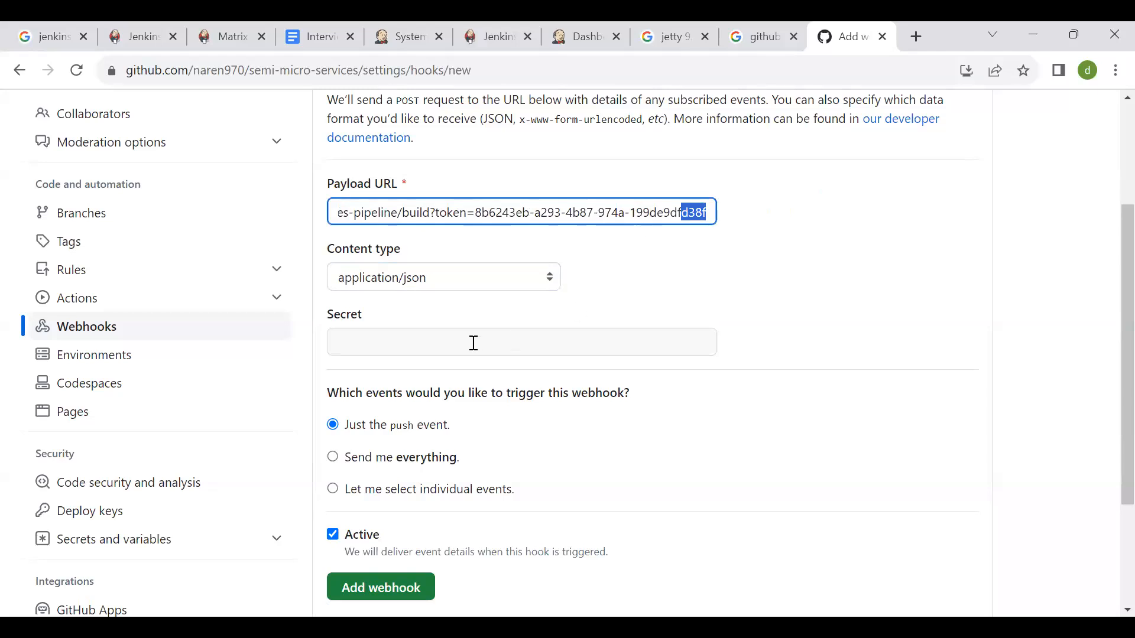
pyautogui.click(474, 343)
pyautogui.click(655, 218)
pyautogui.hotkey('ctrl', 'Right')
pyautogui.hotkey('ctrl', 'Right')
pyautogui.hotkey('ctrl', 'Right')
pyautogui.hotkey('ctrl', 'Right')
pyautogui.hotkey('ctrl', 'Right')
pyautogui.hotkey('ctrl', 'Right')
pyautogui.hotkey('ctrl', 'Right')
pyautogui.hotkey('ctrl', 'Right')
pyautogui.hotkey('ctrl', 'Right')
pyautogui.hotkey('ctrl', 'Right')
pyautogui.hotkey('ctrl', 'Right')
pyautogui.hotkey('ctrl', 'Right')
pyautogui.hotkey('ctrl', 'Right')
pyautogui.hotkey('ctrl', 'Right')
pyautogui.hotkey('ctrl', 'Right')
pyautogui.hotkey('ctrl', 'Right')
pyautogui.hotkey('ctrl', 'Right')
pyautogui.hotkey('ctrl', 'Right')
pyautogui.click(830, 259)
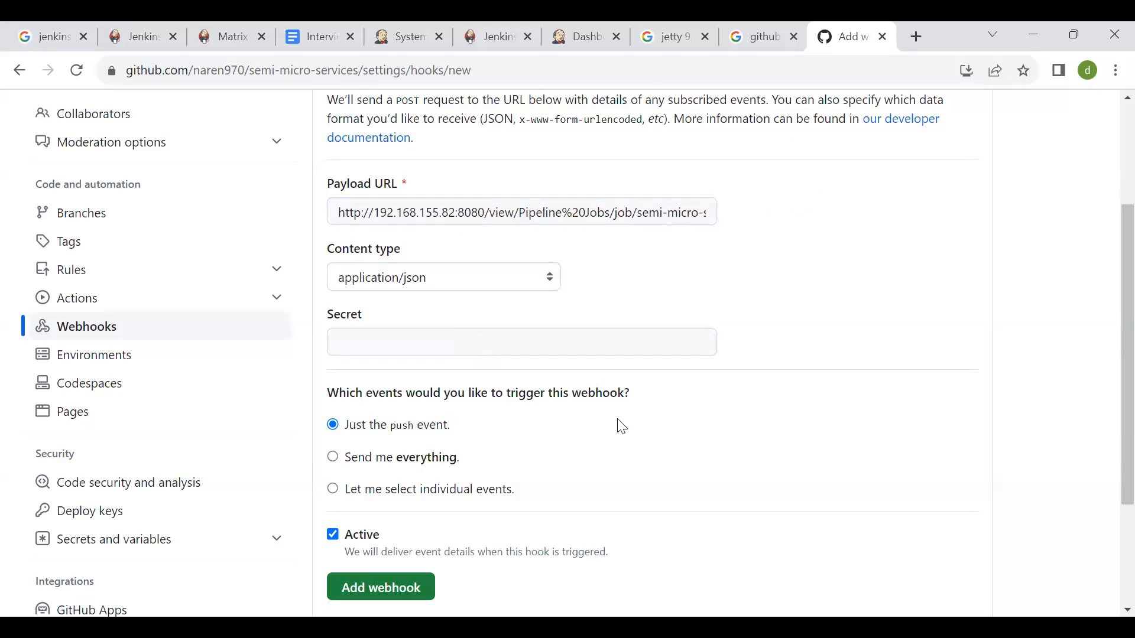
# - Set the webhook's trigger to "Let me select individual events" and bring up its list of events
pyautogui.scroll(-1, 618, 420)
pyautogui.scroll(1, 622, 427)
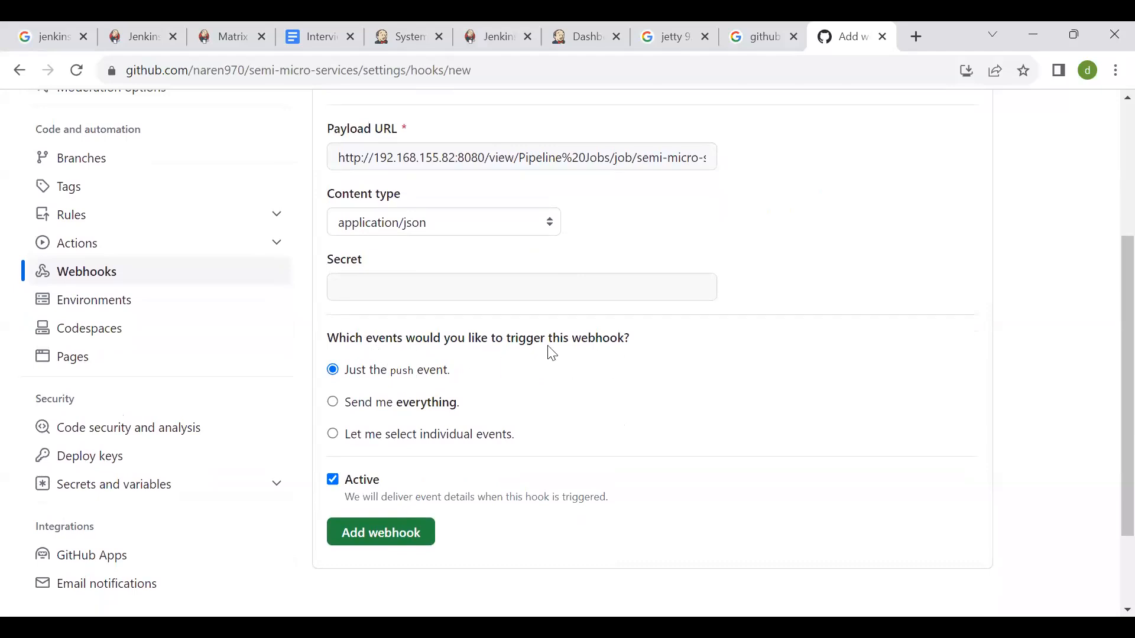
pyautogui.moveTo(509, 333); pyautogui.dragTo(617, 329)
pyautogui.click(617, 329)
pyautogui.click(334, 406)
pyautogui.click(335, 435)
pyautogui.scroll(-2, 496, 437)
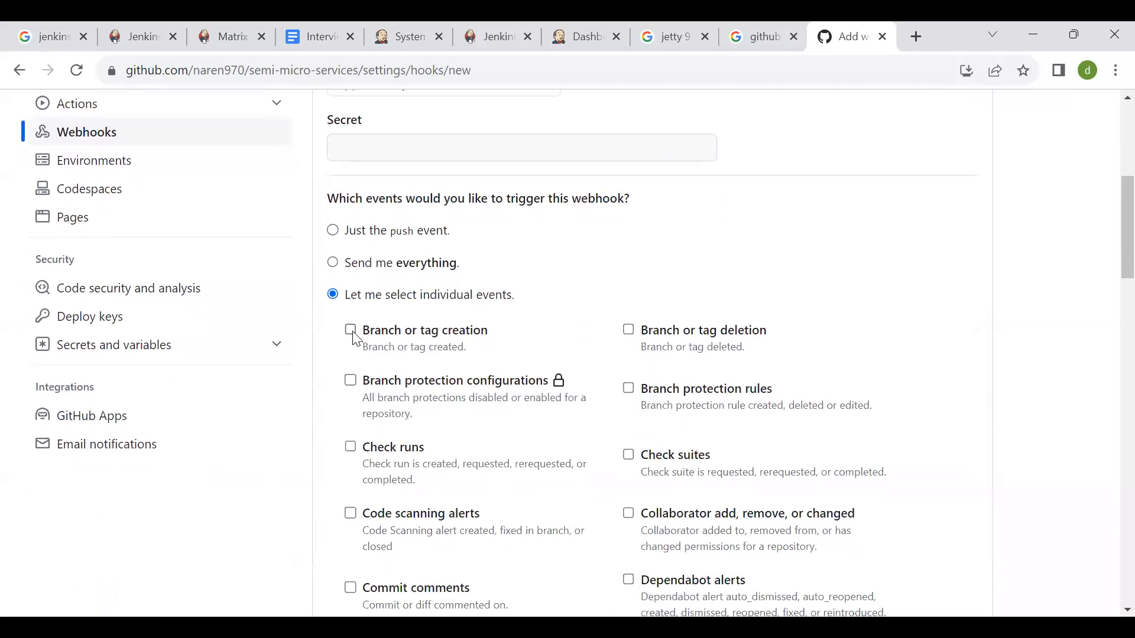
pyautogui.scroll(6, 357, 340)
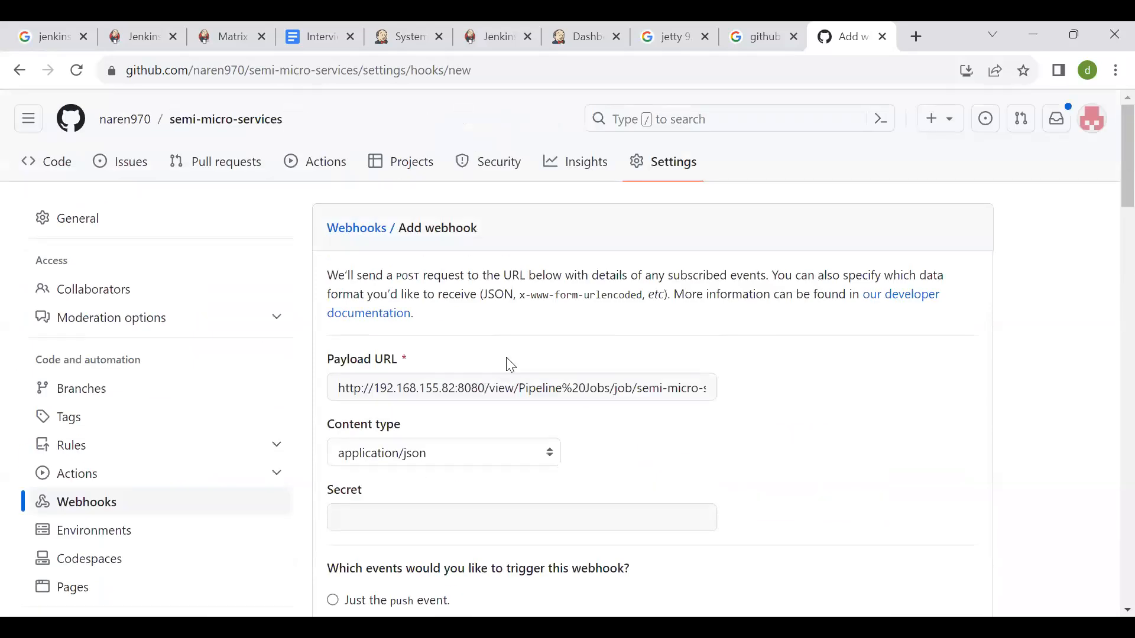
pyautogui.click(427, 25)
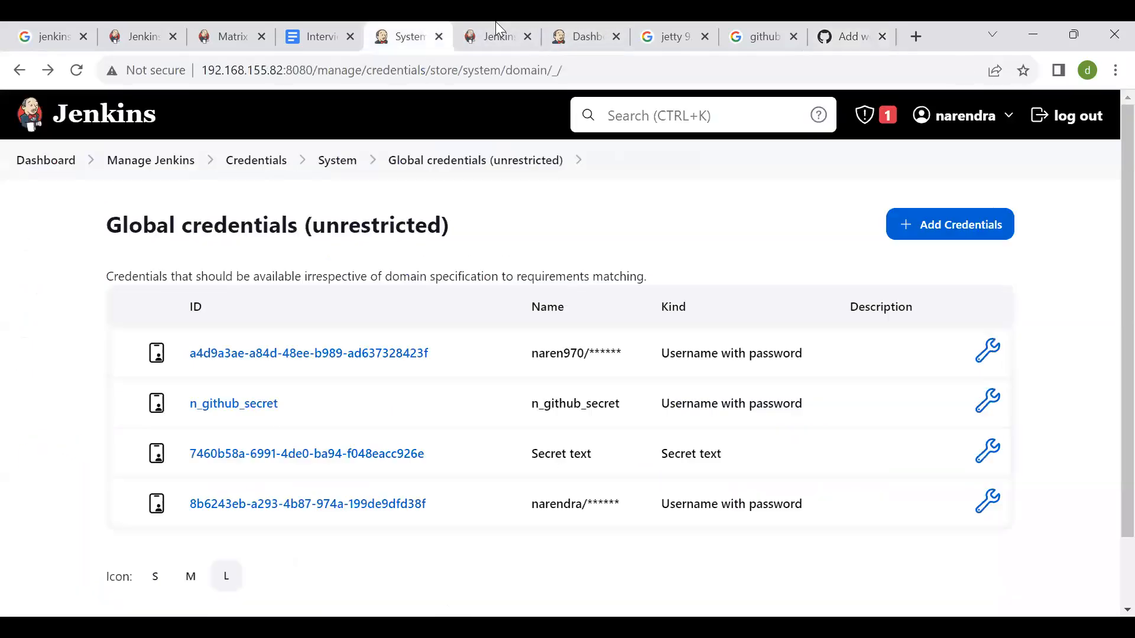
pyautogui.click(496, 35)
pyautogui.click(228, 37)
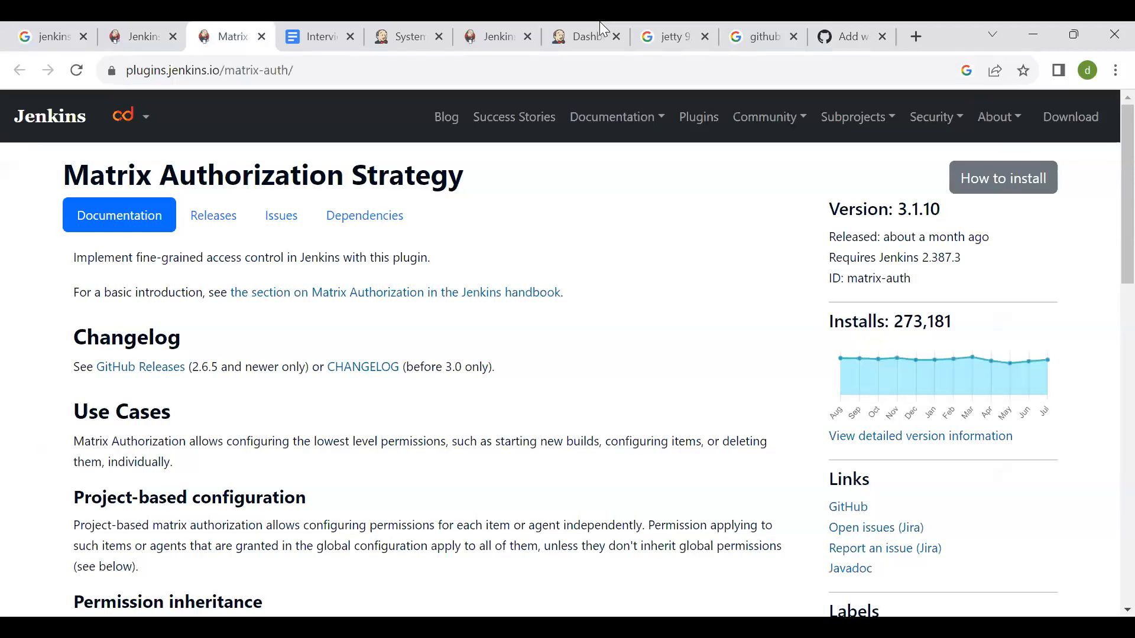
pyautogui.click(588, 25)
pyautogui.click(875, 30)
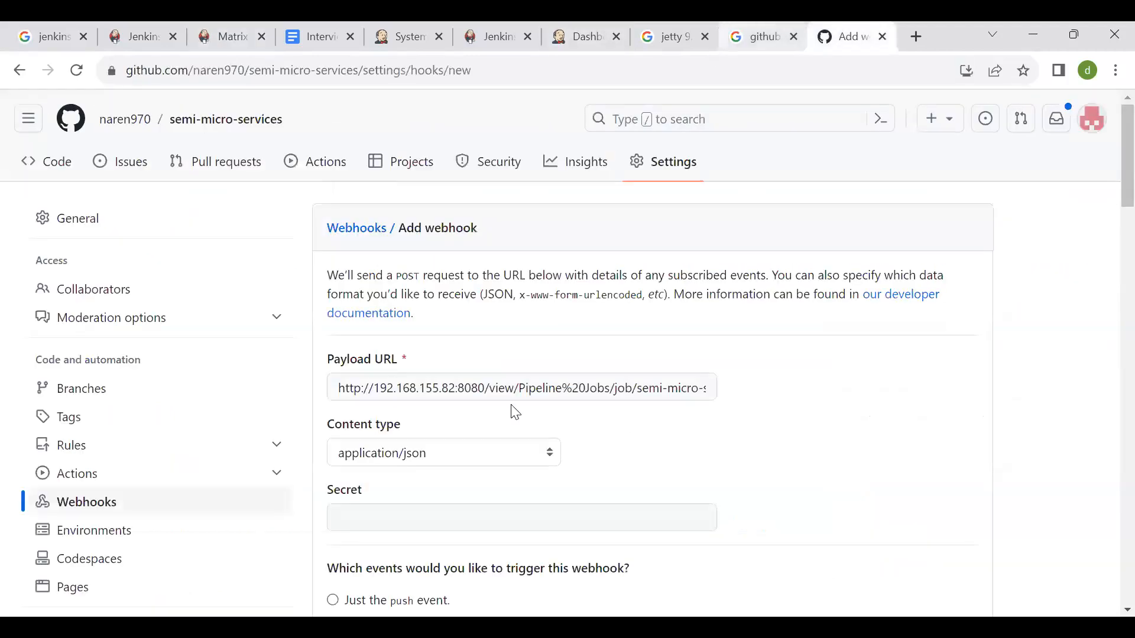
# - Enable the Branch or tag creation, Commit comments and Forks events as triggers for the webhook
pyautogui.scroll(-5, 497, 560)
pyautogui.scroll(-1, 498, 562)
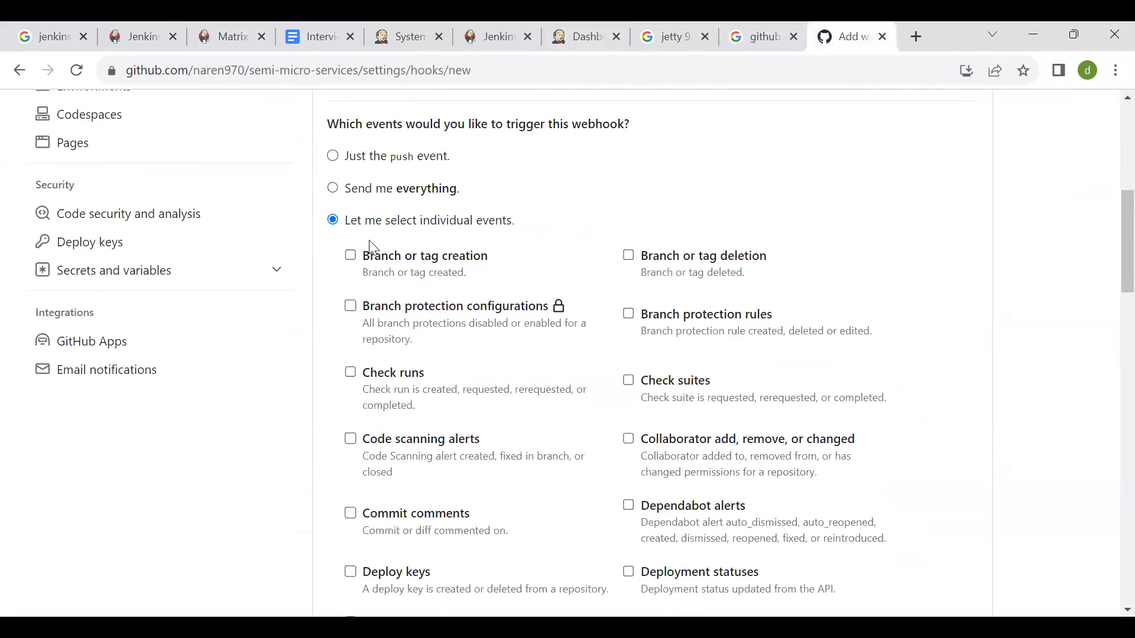
pyautogui.scroll(4, 356, 258)
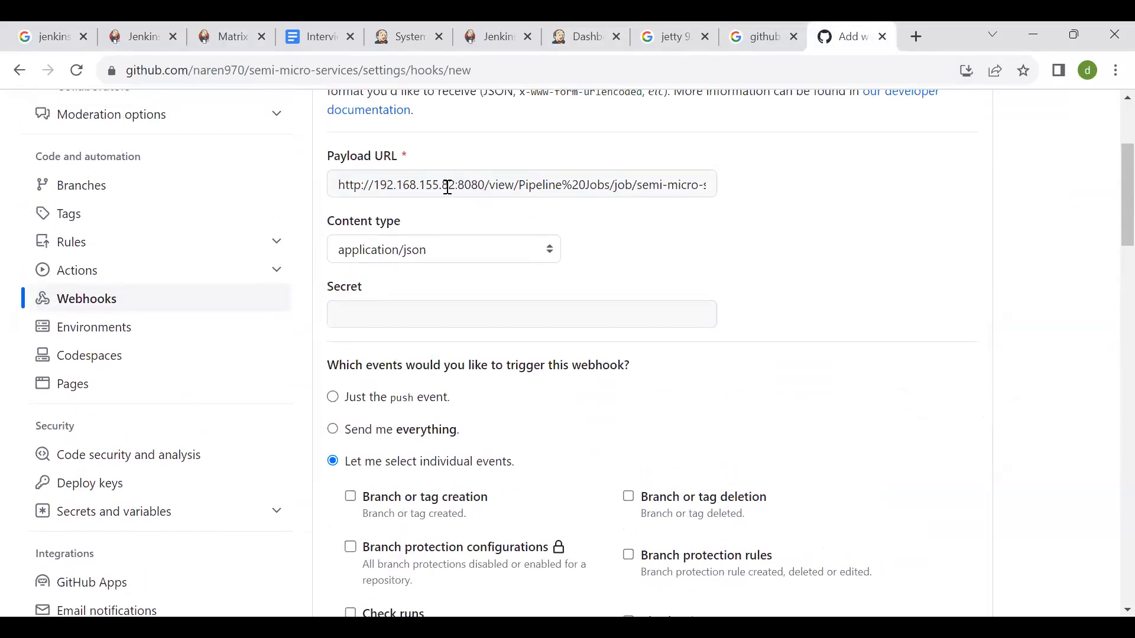
pyautogui.scroll(-1, 448, 186)
pyautogui.click(352, 404)
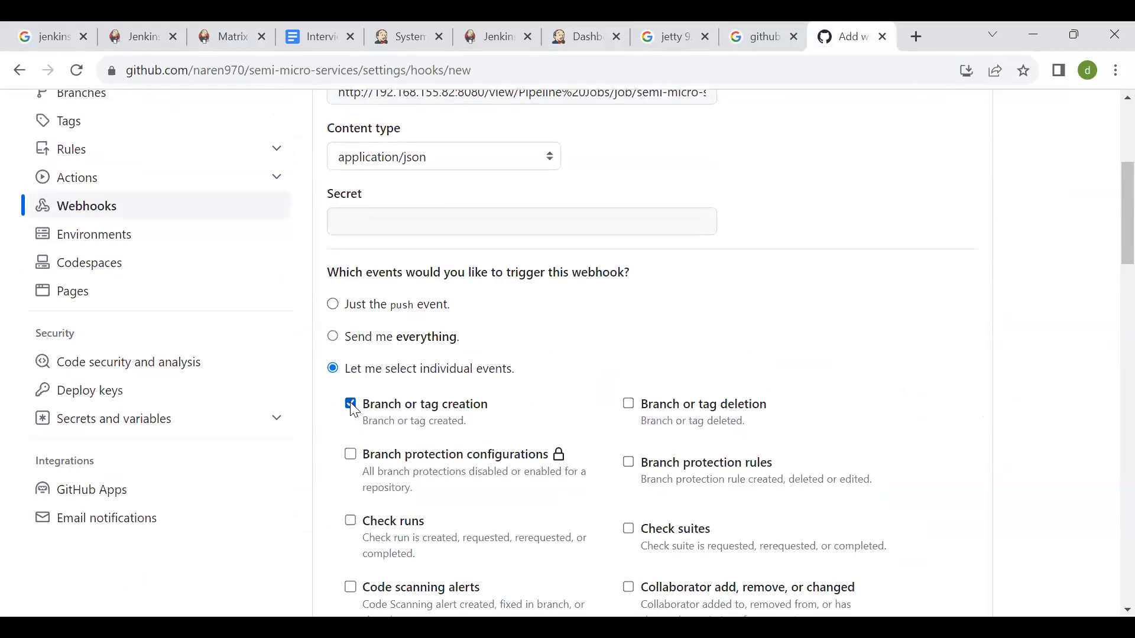
pyautogui.scroll(-3, 572, 424)
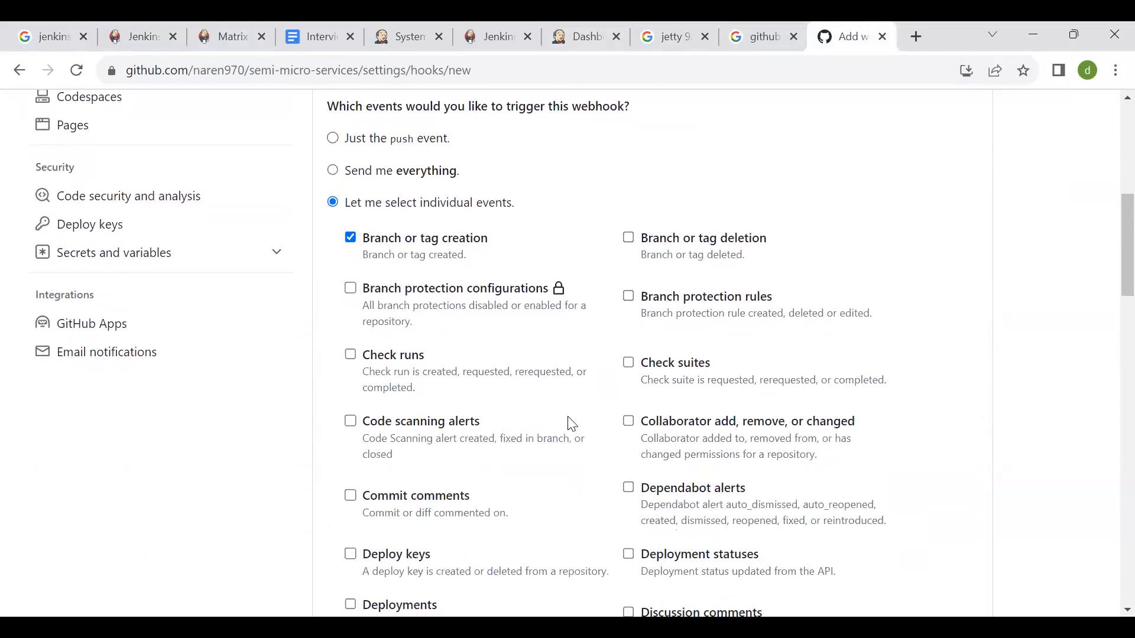
pyautogui.click(351, 491)
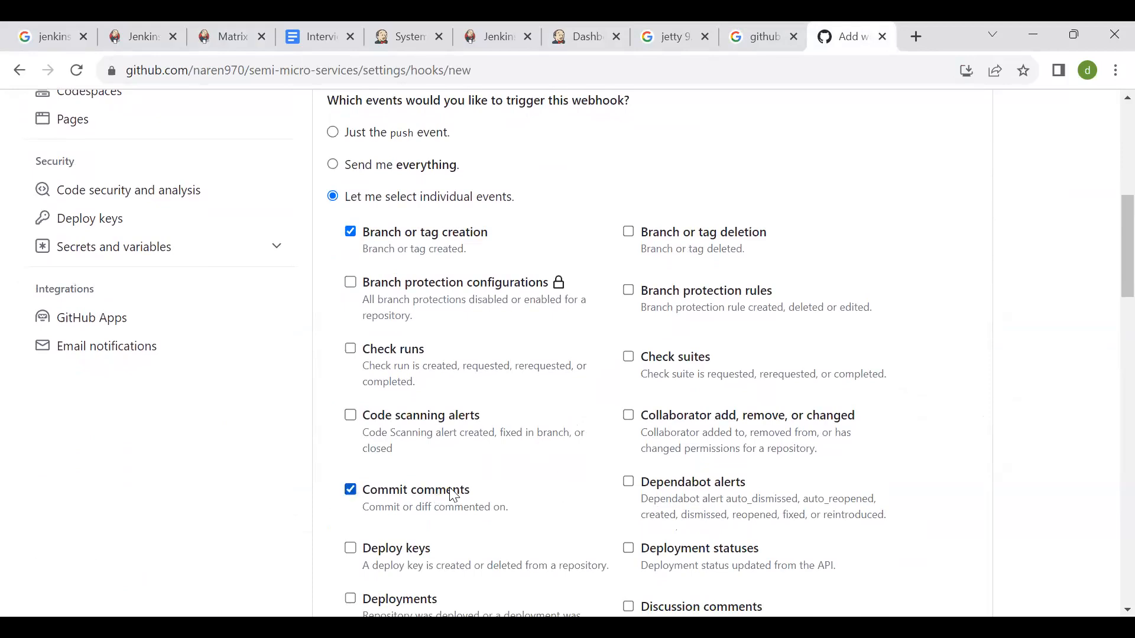
pyautogui.scroll(-1, 532, 498)
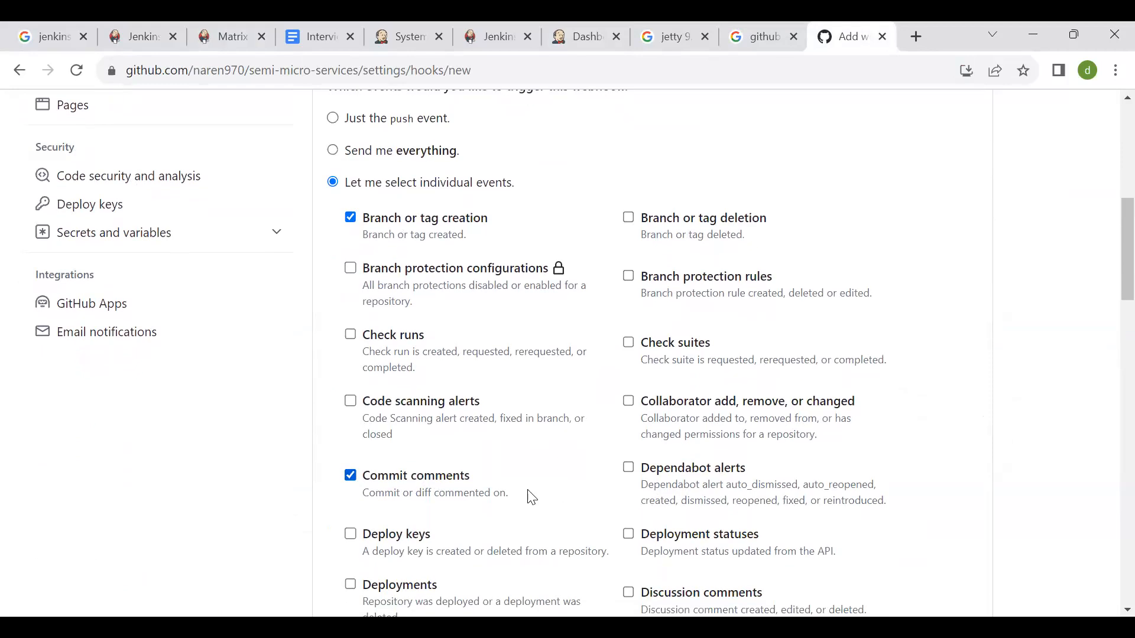
pyautogui.scroll(-2, 556, 439)
pyautogui.scroll(-2, 559, 440)
pyautogui.click(630, 437)
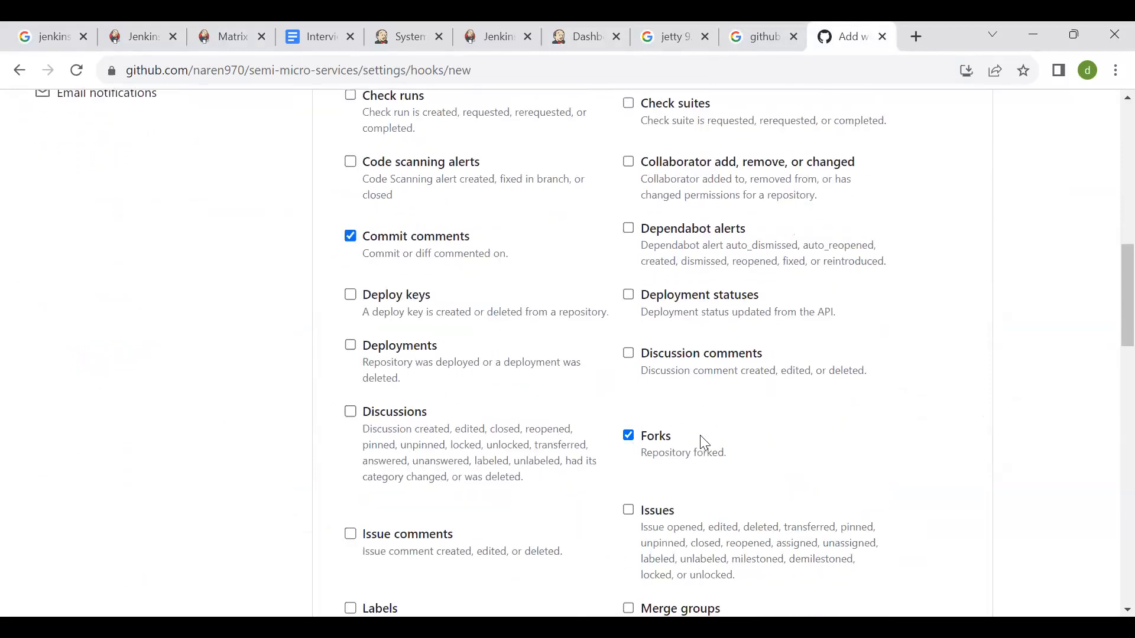
# - Enable the Issues, Pull request reviews and Pull requests events as triggers for the webhook
pyautogui.scroll(-3, 697, 435)
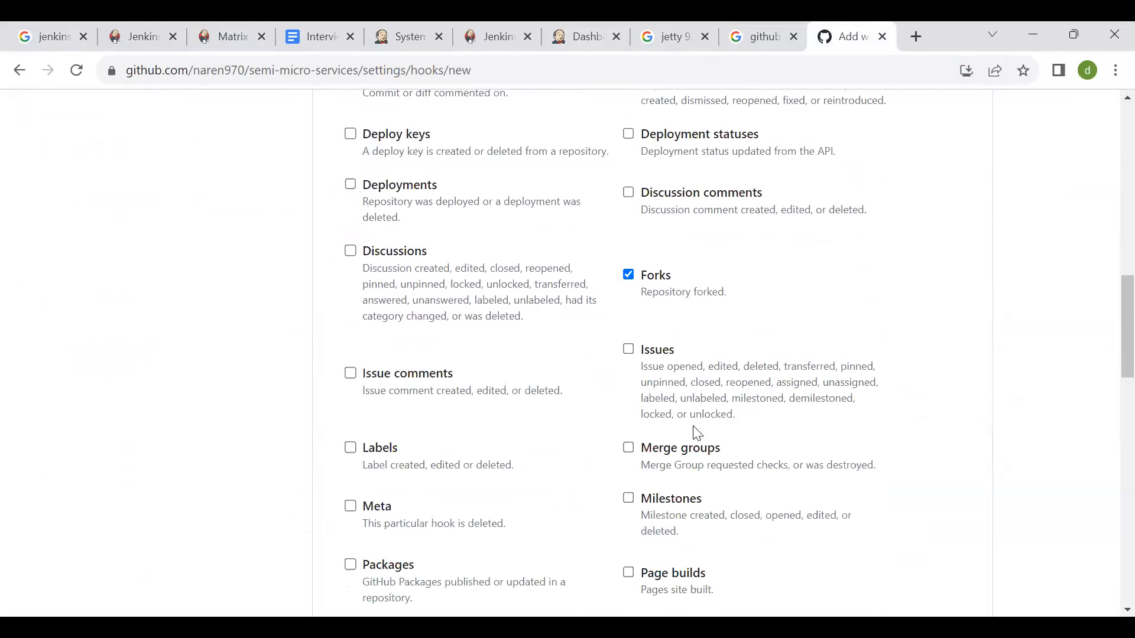
pyautogui.click(629, 349)
pyautogui.scroll(-1, 712, 384)
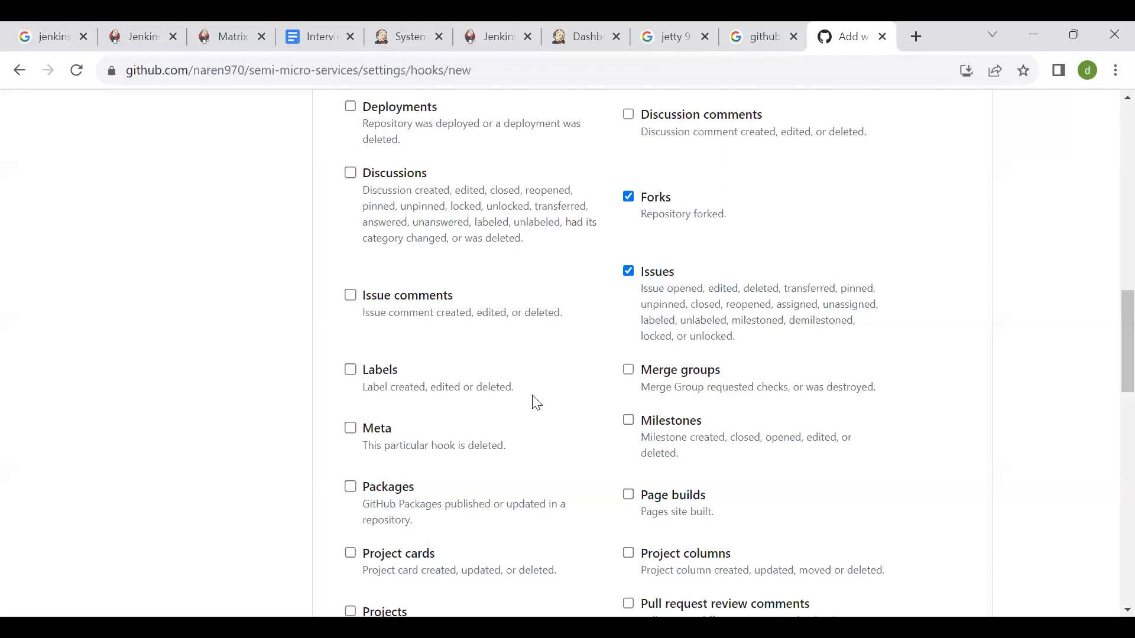
pyautogui.scroll(-1, 536, 404)
pyautogui.scroll(-1, 535, 402)
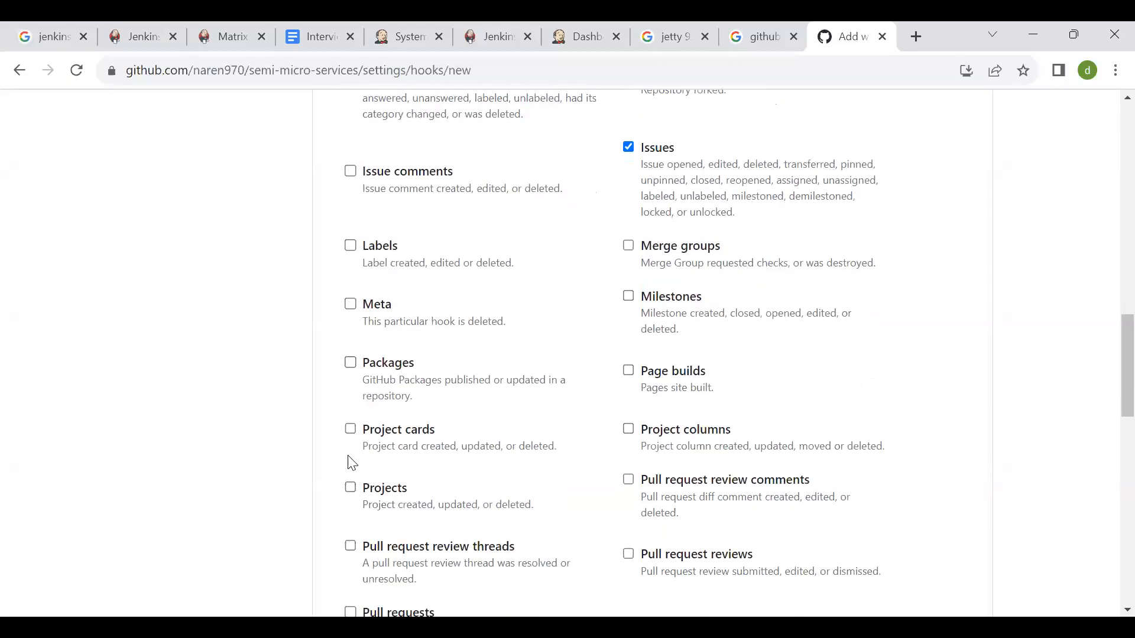
pyautogui.scroll(-2, 533, 498)
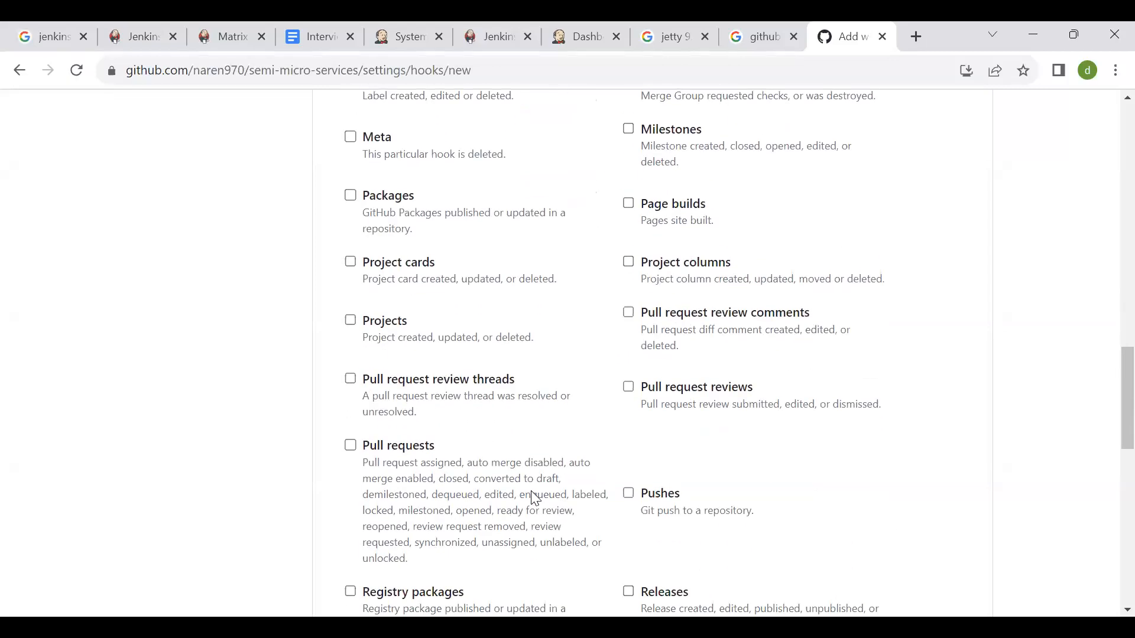
pyautogui.click(630, 387)
pyautogui.click(350, 445)
pyautogui.scroll(-2, 467, 471)
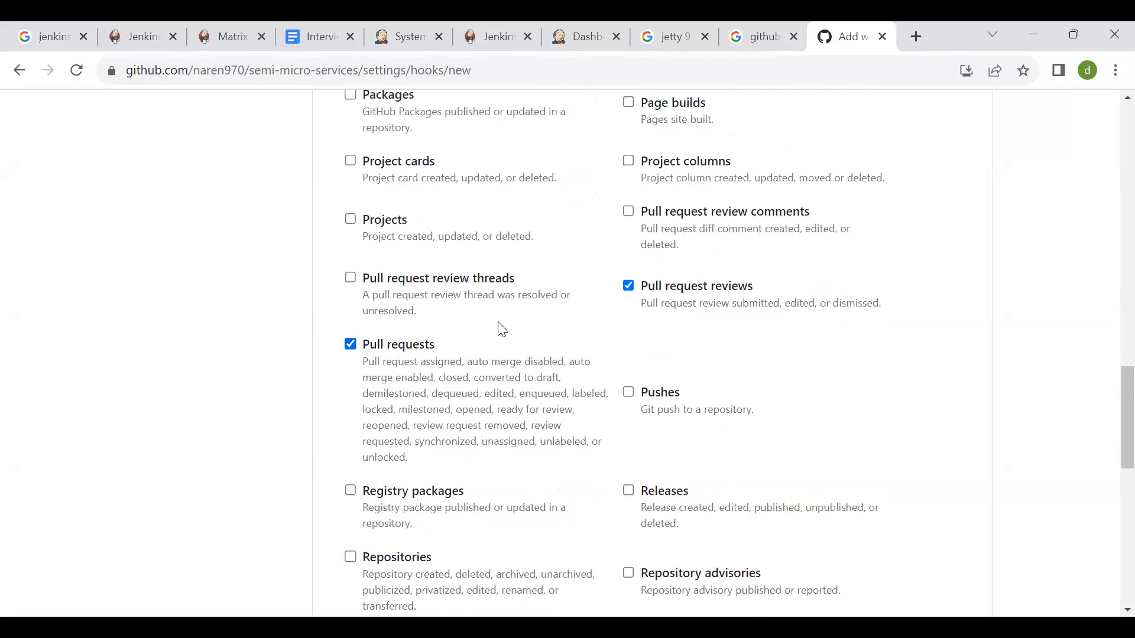
# - Set the webhook to trigger on just the push event, keep it active and add it to the repository
pyautogui.scroll(-6, 474, 442)
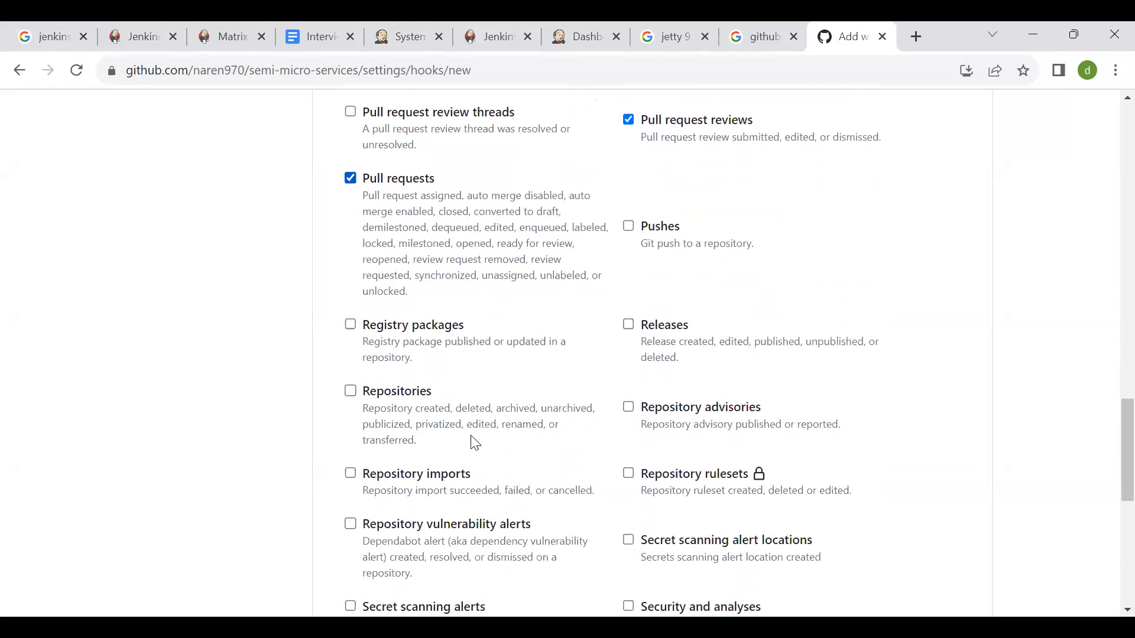
pyautogui.scroll(-5, 475, 443)
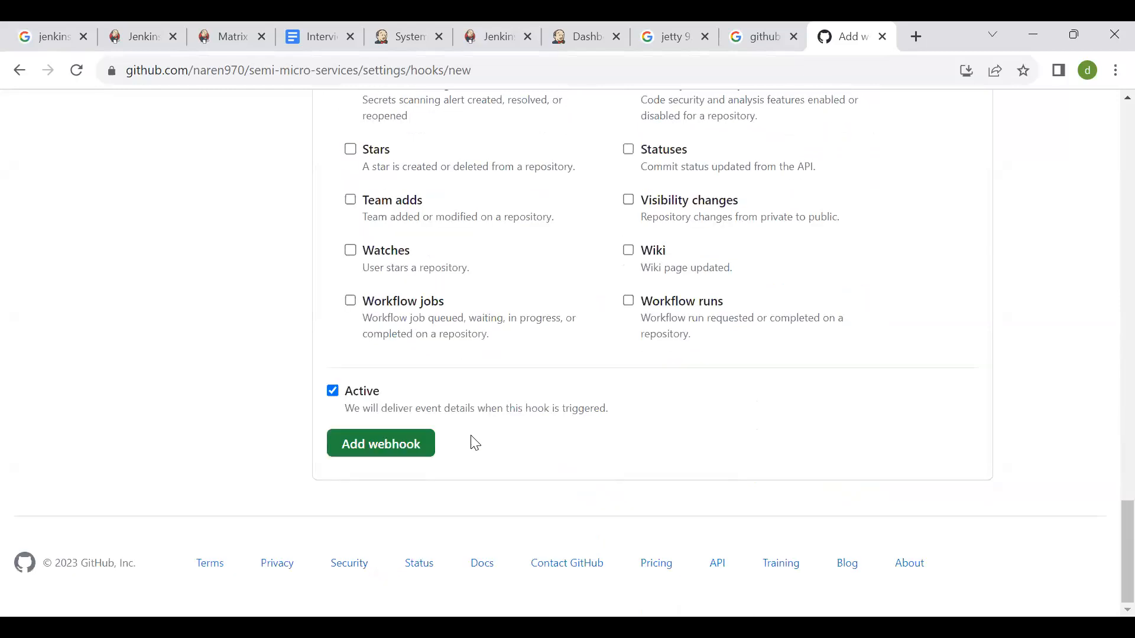
pyautogui.scroll(20, 474, 443)
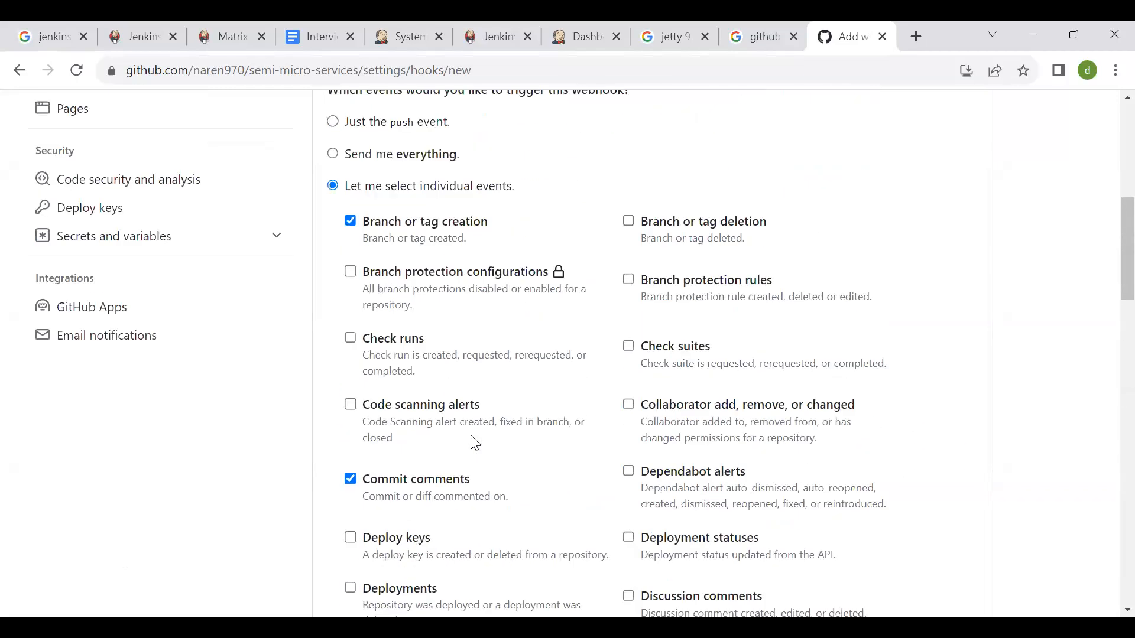
pyautogui.scroll(5, 474, 442)
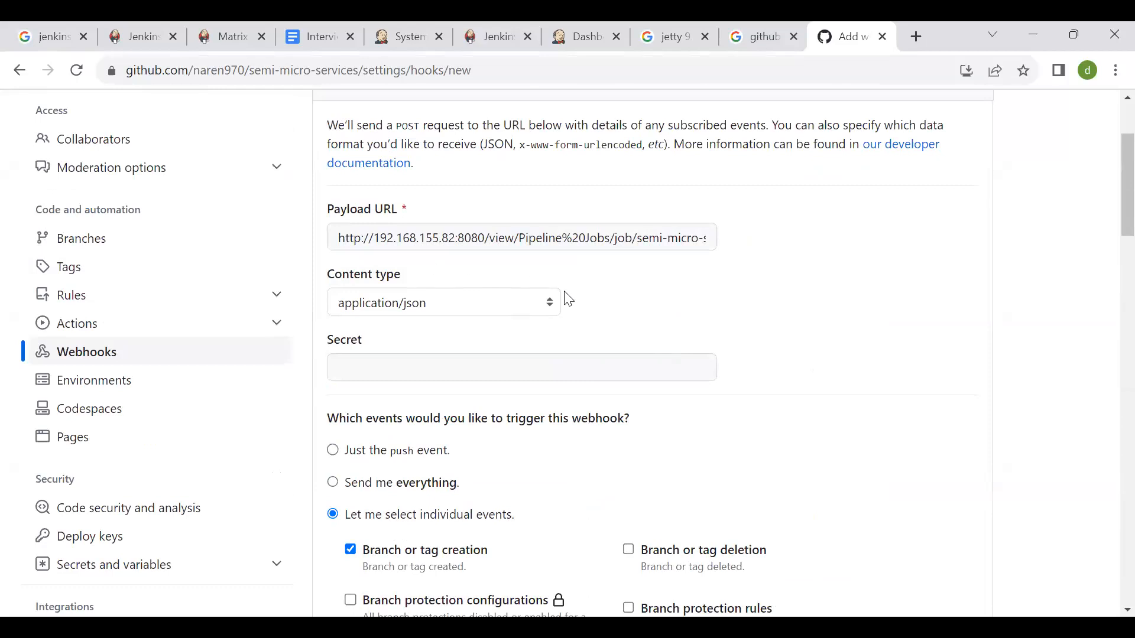
pyautogui.scroll(-1, 502, 296)
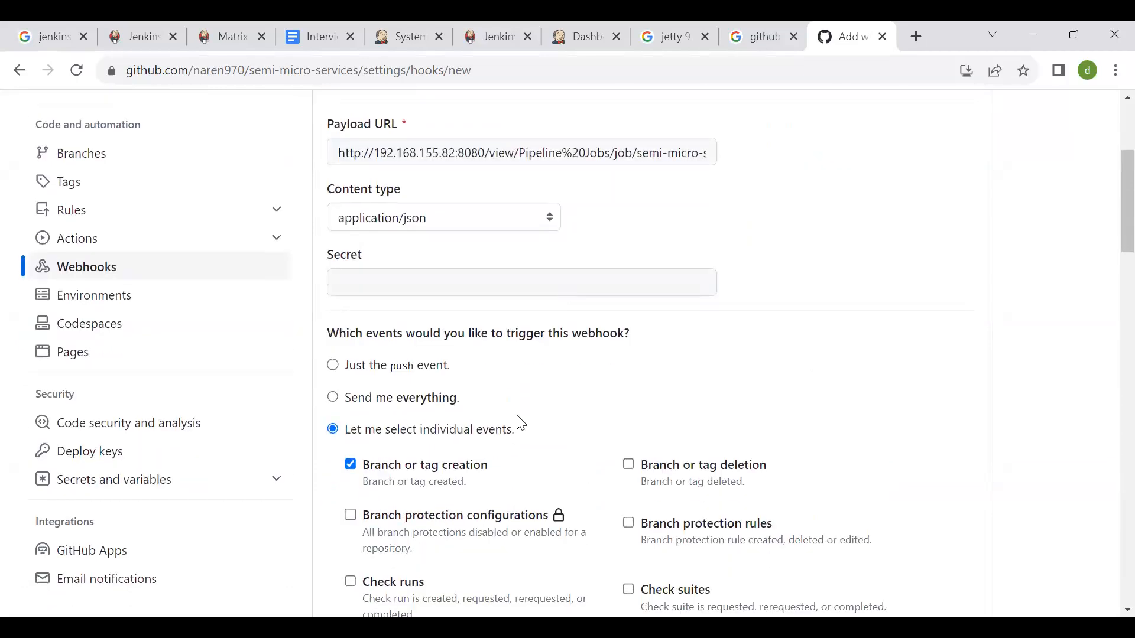
pyautogui.click(333, 365)
pyautogui.scroll(-1, 473, 408)
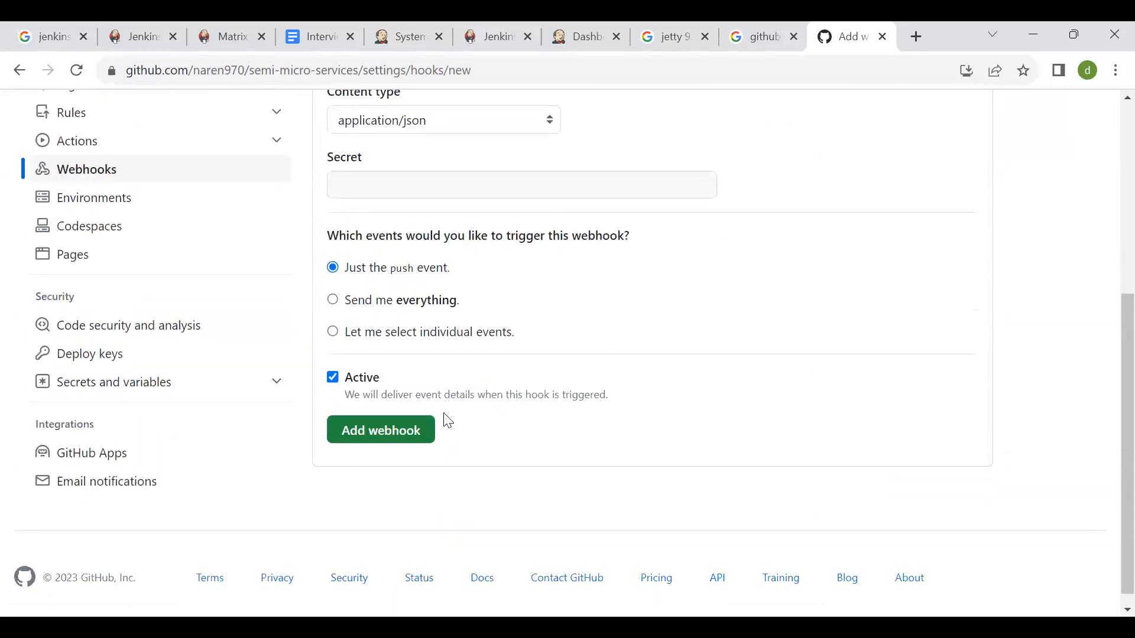
pyautogui.click(391, 432)
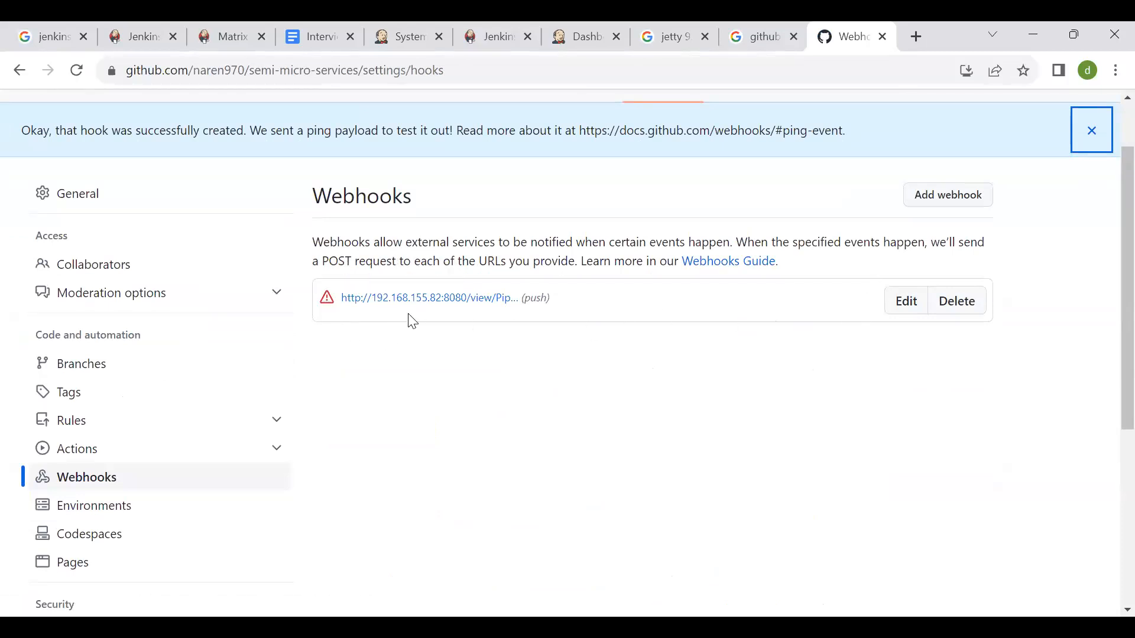
# - Inspect the new webhook's settings page and its last delivery status in the webhooks list
pyautogui.click(330, 303)
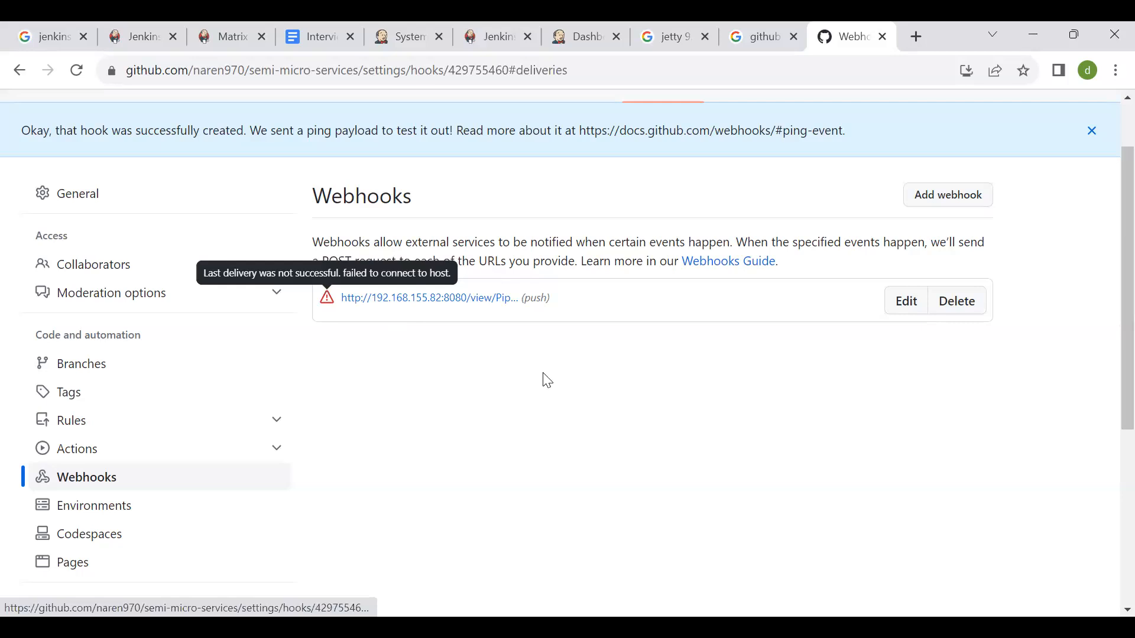
pyautogui.scroll(-4, 564, 393)
pyautogui.scroll(-3, 564, 393)
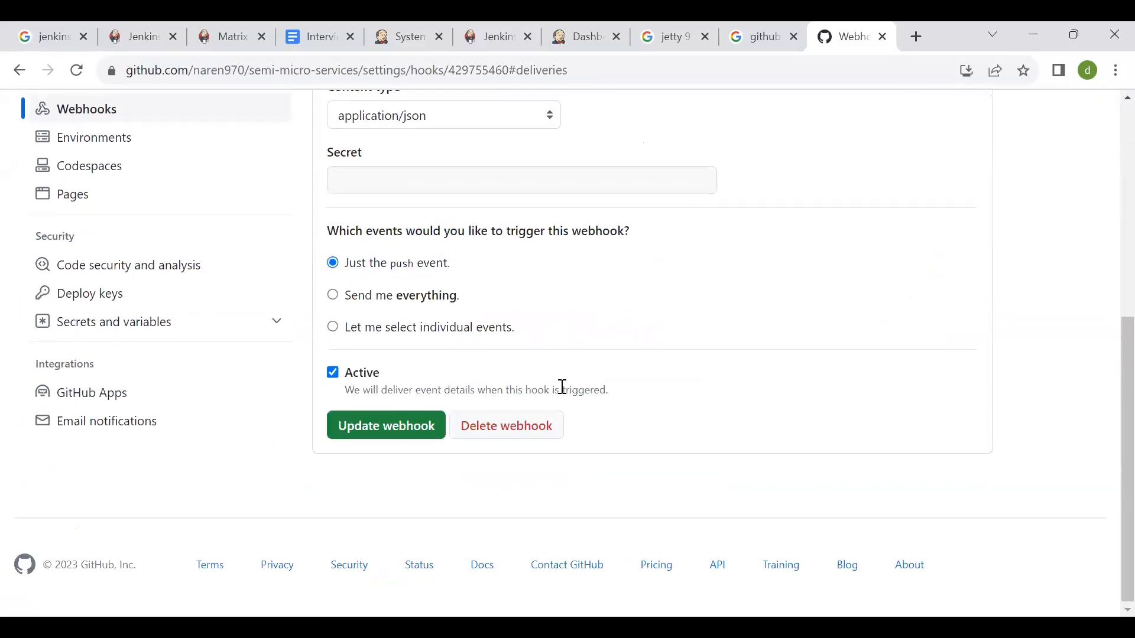
pyautogui.hotkey('alt', 'Left')
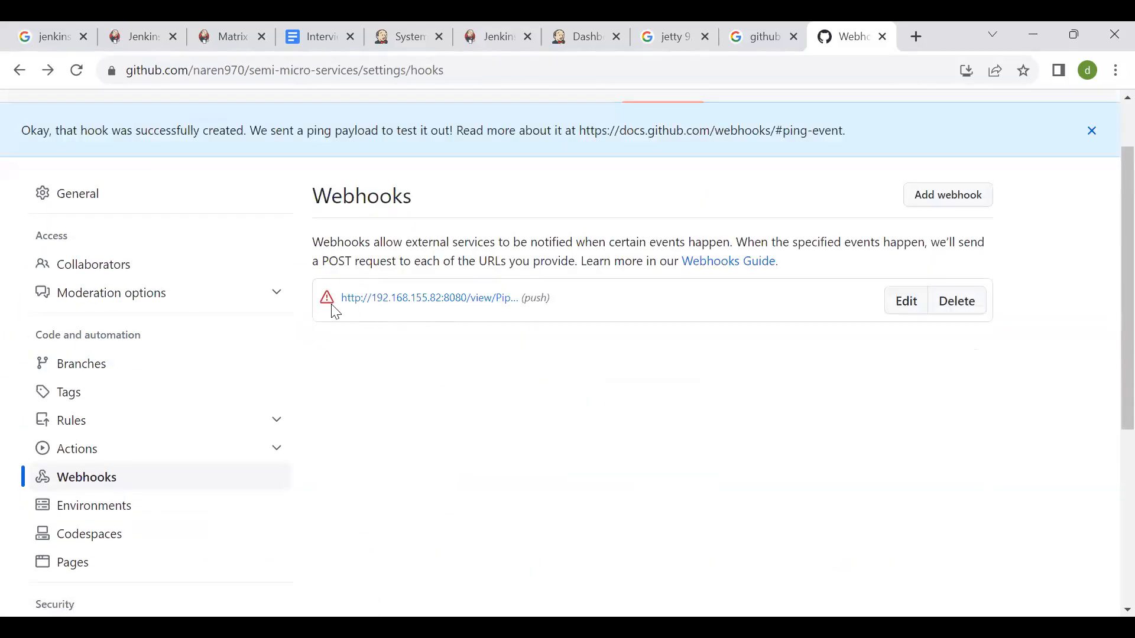
pyautogui.moveTo(330, 313)
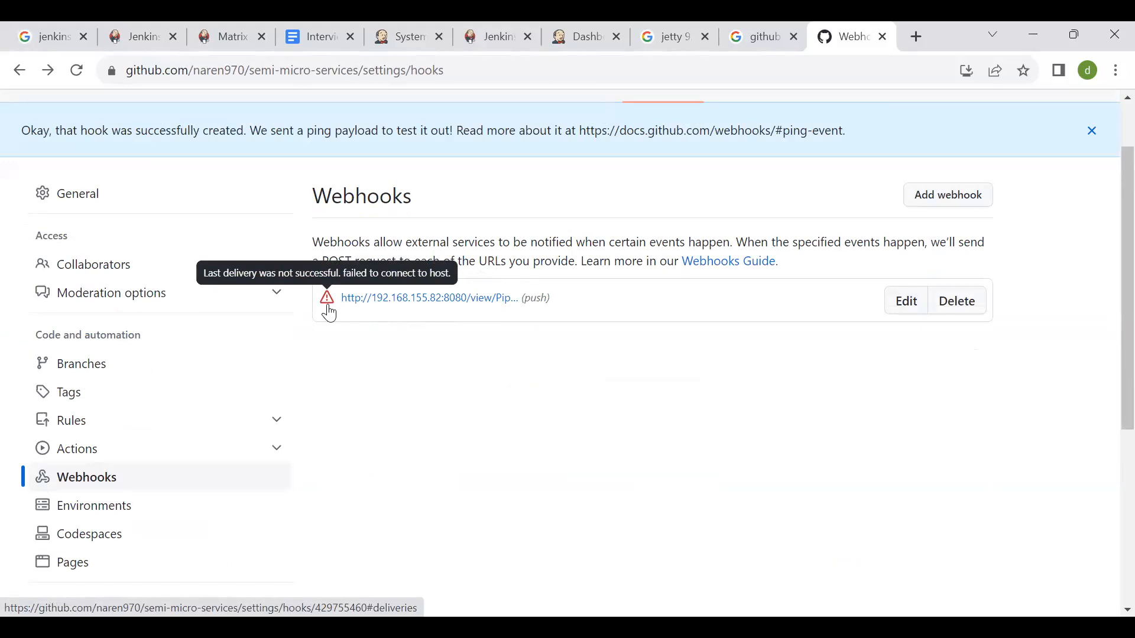
# - Open the webhook for editing and examine the host address in its Payload URL and its trigger settings
pyautogui.click(895, 312)
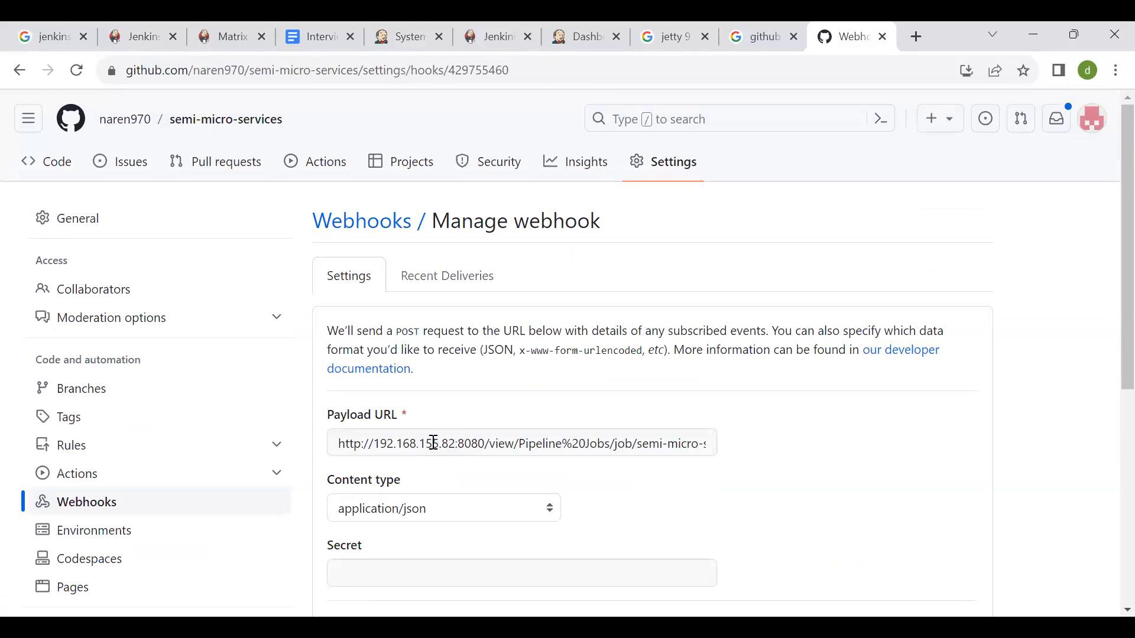
pyautogui.moveTo(374, 444); pyautogui.dragTo(480, 428)
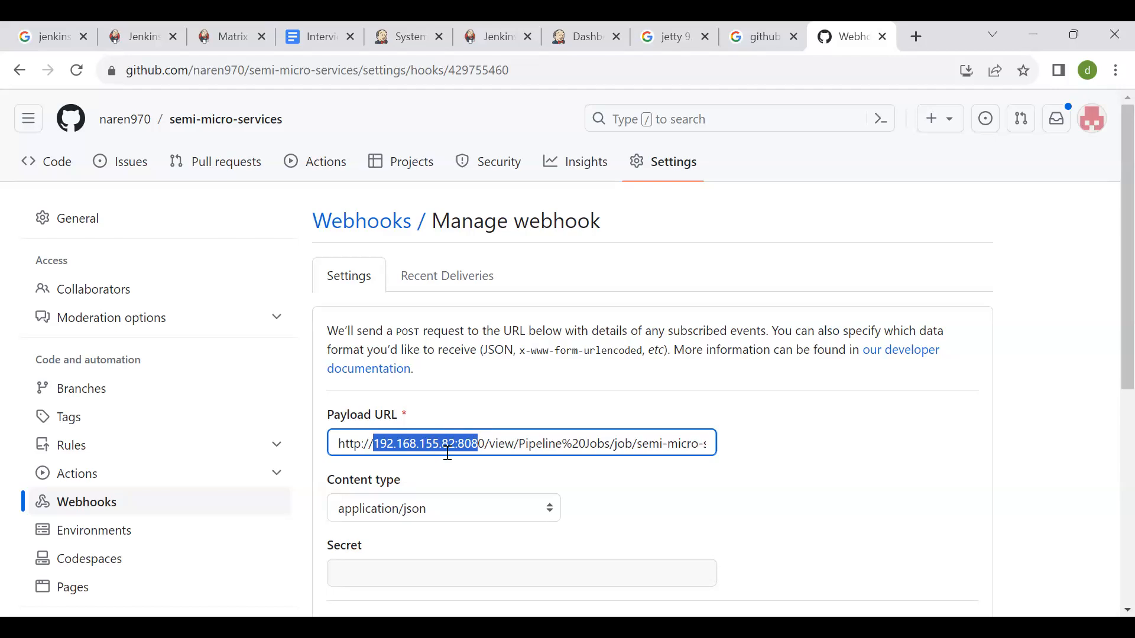
pyautogui.scroll(-1, 709, 464)
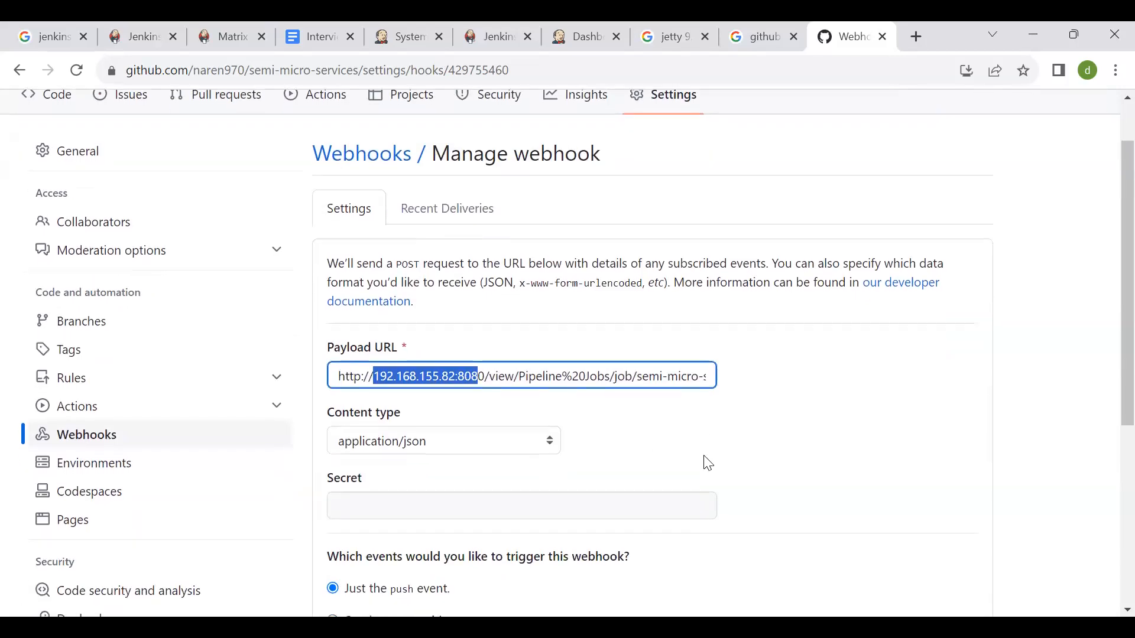
pyautogui.scroll(-5, 709, 464)
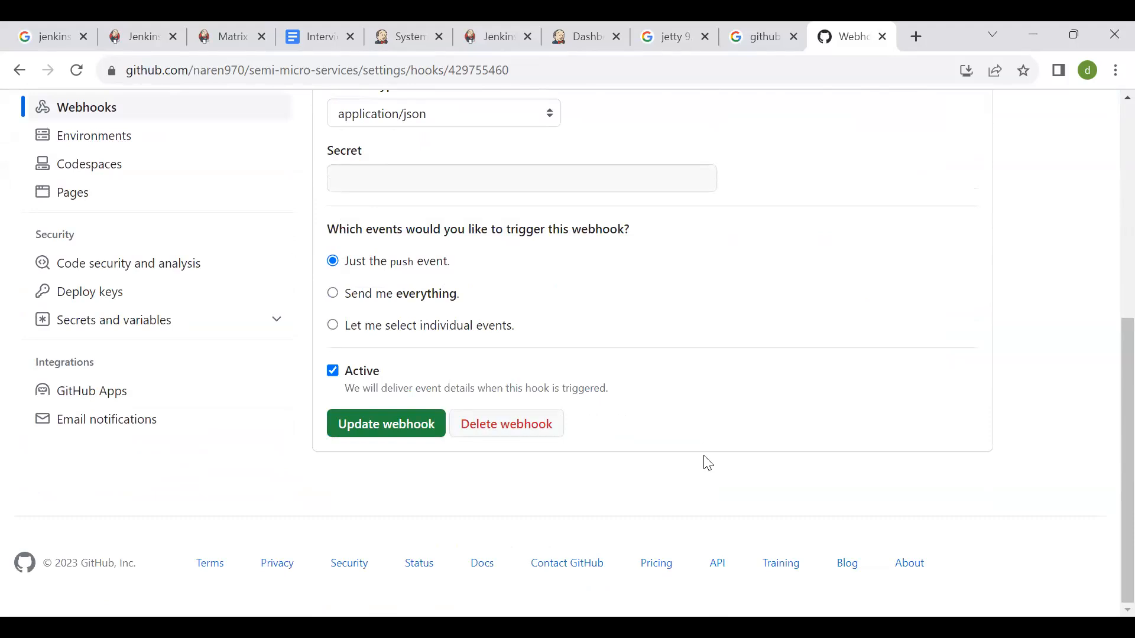
pyautogui.scroll(4, 708, 464)
pyautogui.click(514, 294)
pyautogui.hotkey('ctrl', 'a')
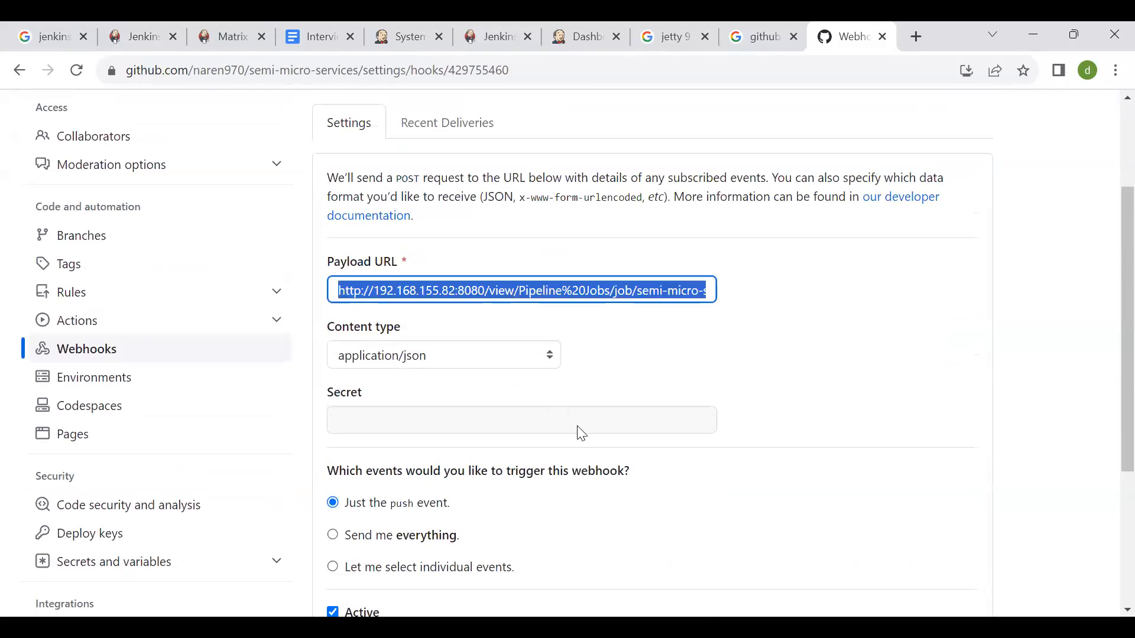
pyautogui.hotkey('alt', 'Tab')
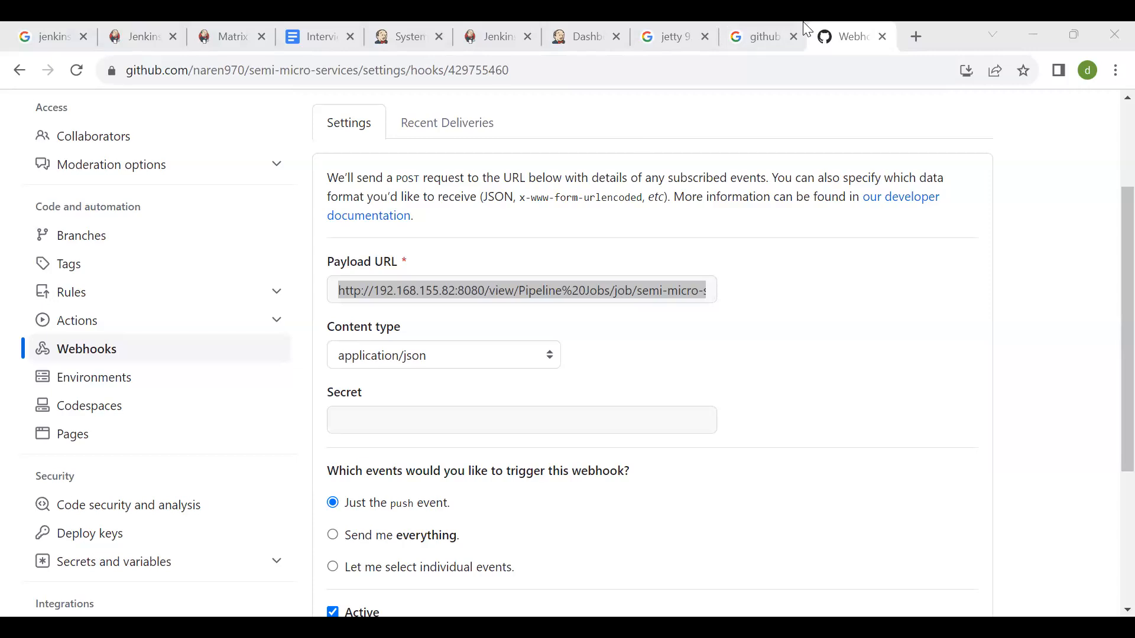
# - Switch to the Google search page and search for "jenkins webhooks with username and password"
pyautogui.click(759, 37)
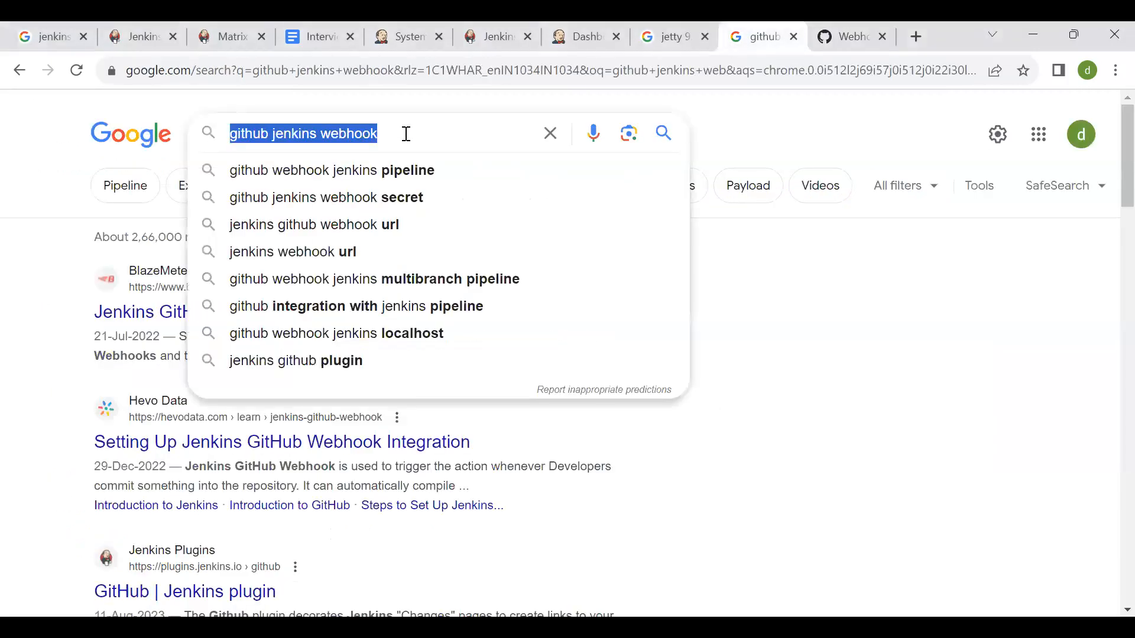
pyautogui.write('jenkins ')
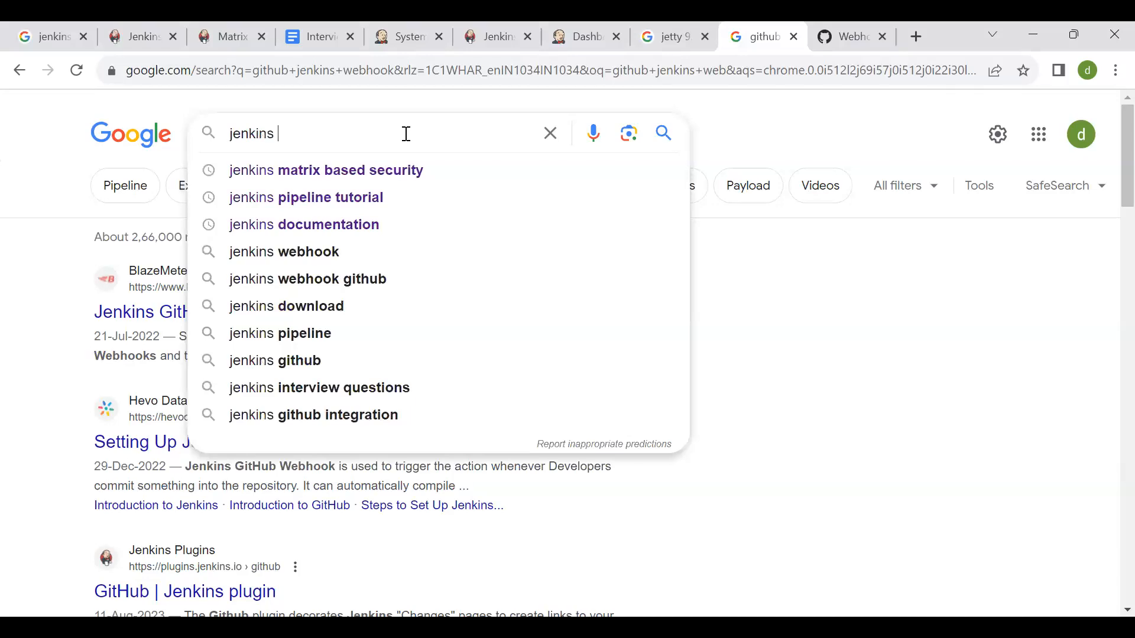
pyautogui.write('webhooks ')
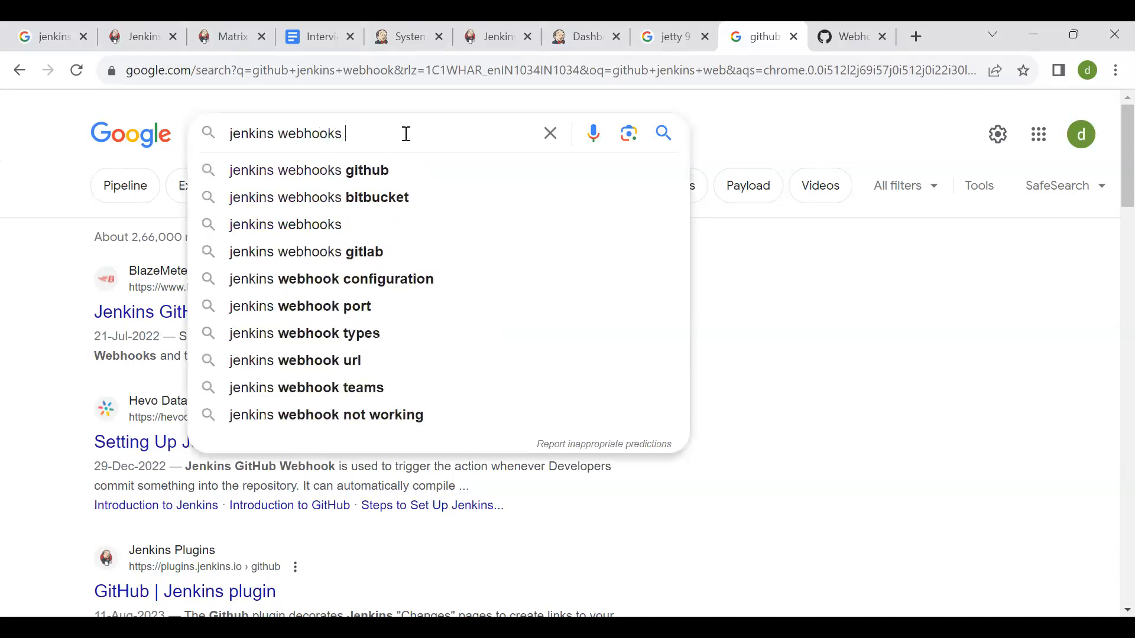
pyautogui.write('with username and password')
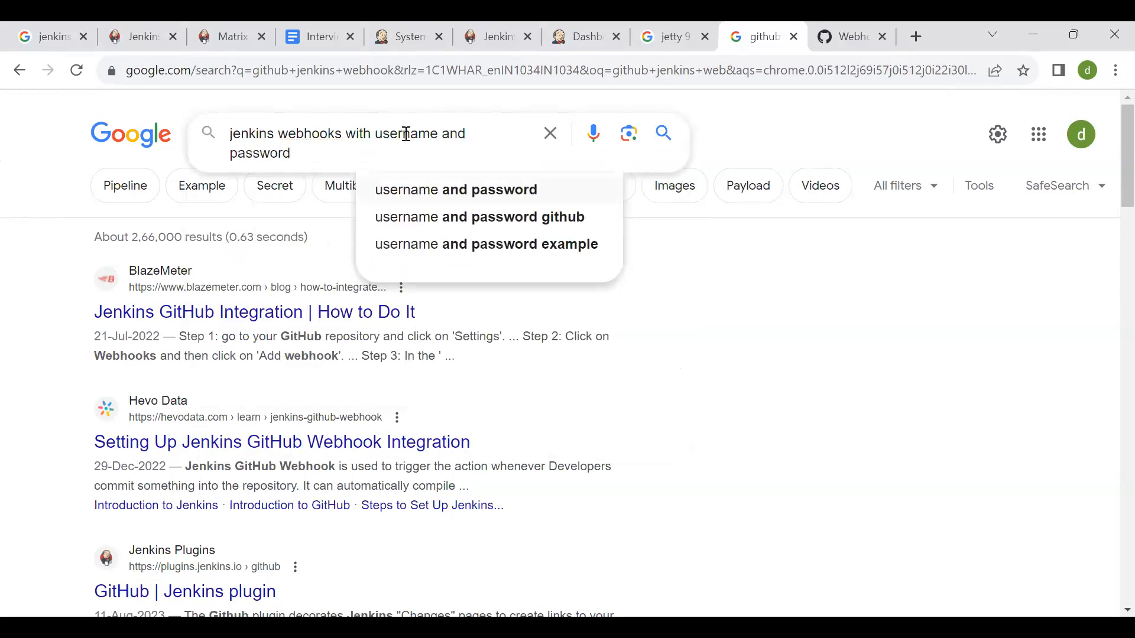
pyautogui.press('Return')
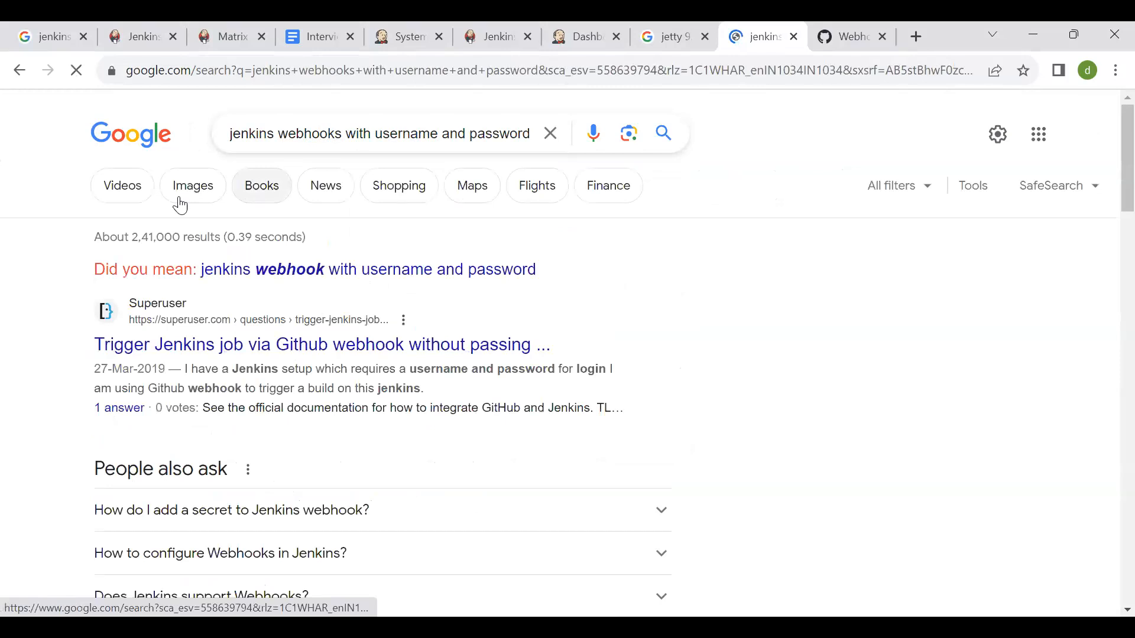
# - Show the image results and refine the search to "jenkins webhooks with username and password url"
pyautogui.click(180, 204)
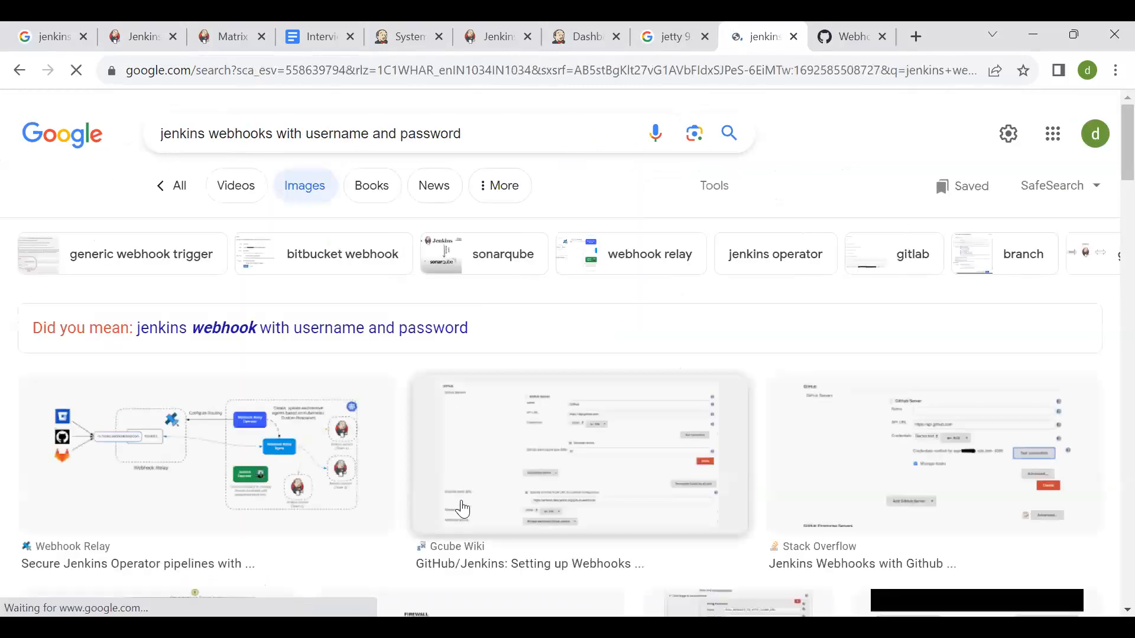
pyautogui.scroll(-3, 565, 456)
pyautogui.scroll(3, 565, 456)
pyautogui.click(479, 137)
pyautogui.write('url')
pyautogui.press('Return')
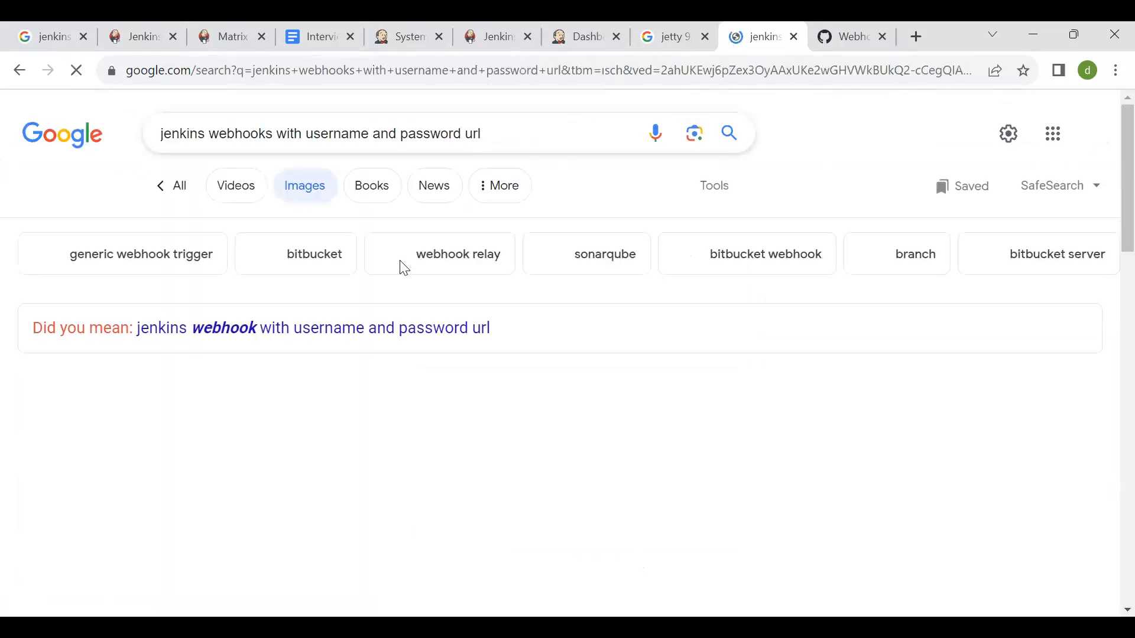
# - Preview the ServerKaKa image on configuring a GitHub webhook in a Jenkins job and look through its related content
pyautogui.scroll(-4, 484, 481)
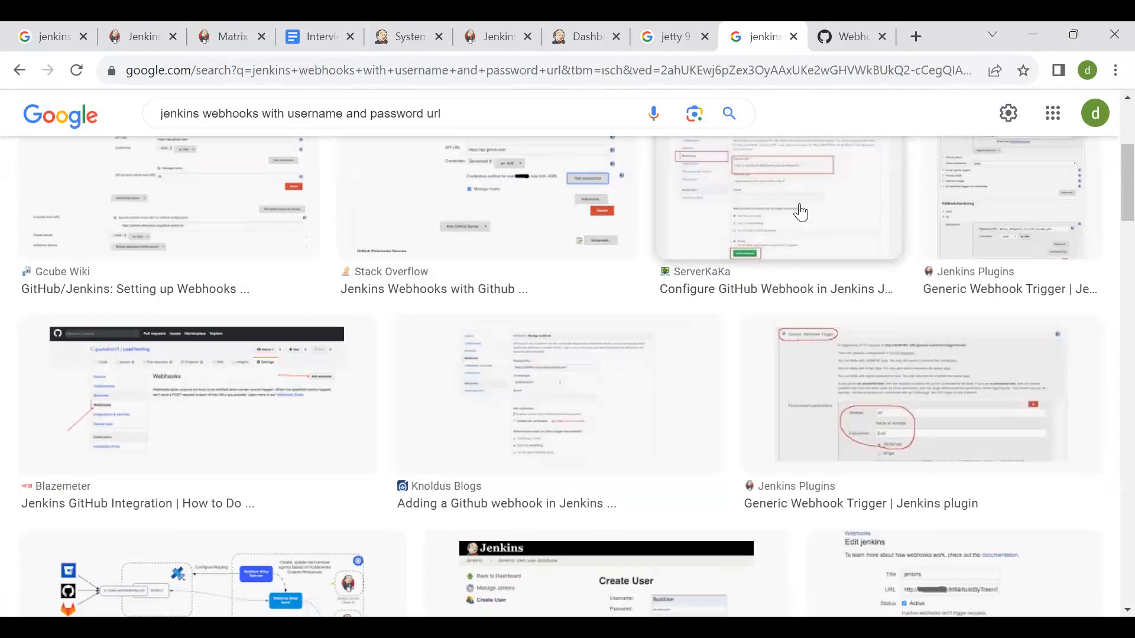
pyautogui.click(800, 211)
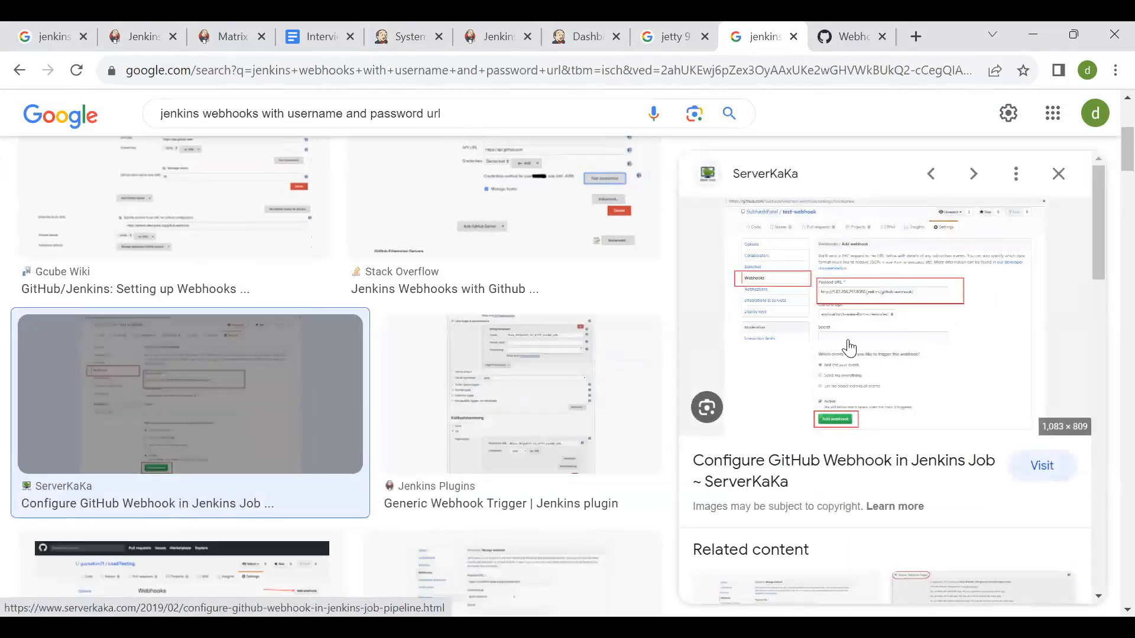
pyautogui.scroll(-3, 861, 378)
pyautogui.scroll(-2, 792, 479)
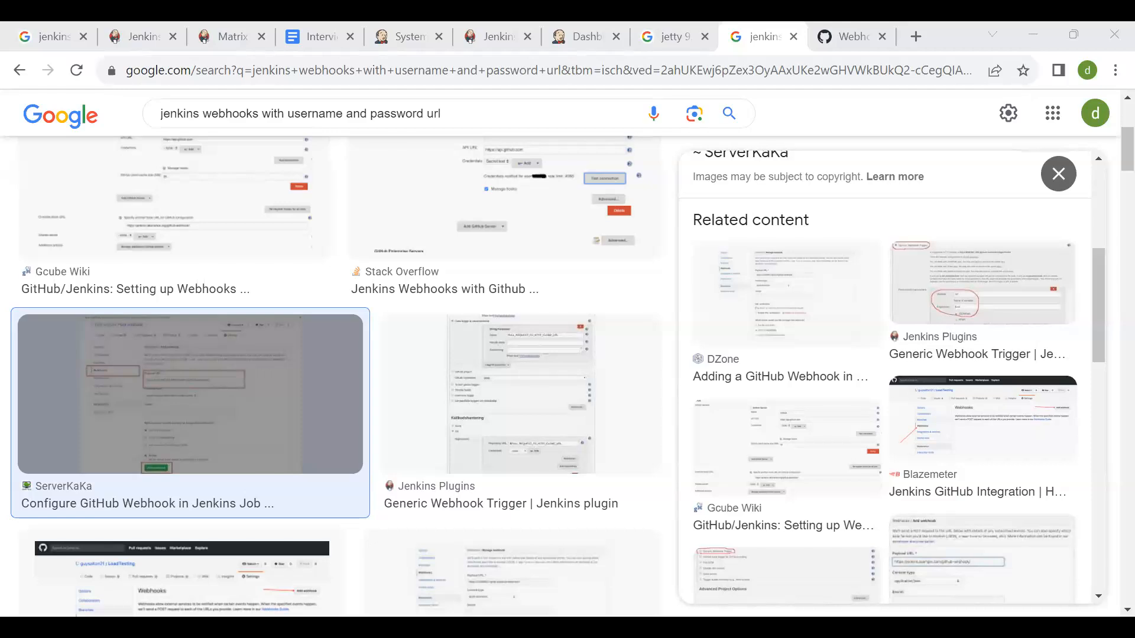
pyautogui.moveTo(412, 27)
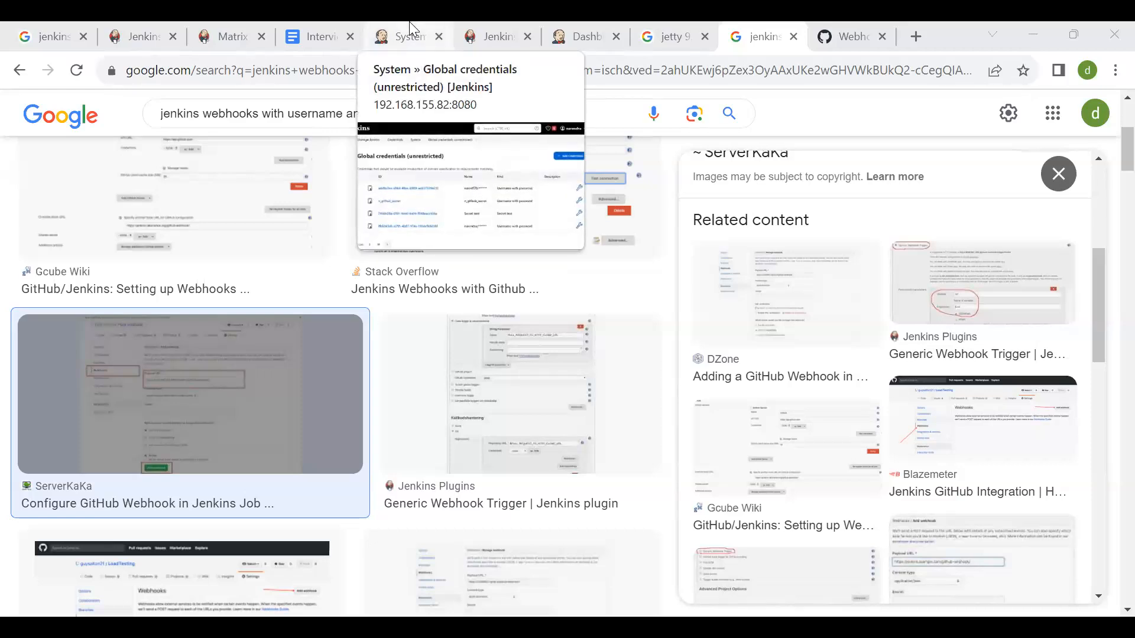
pyautogui.click(498, 24)
pyautogui.click(311, 26)
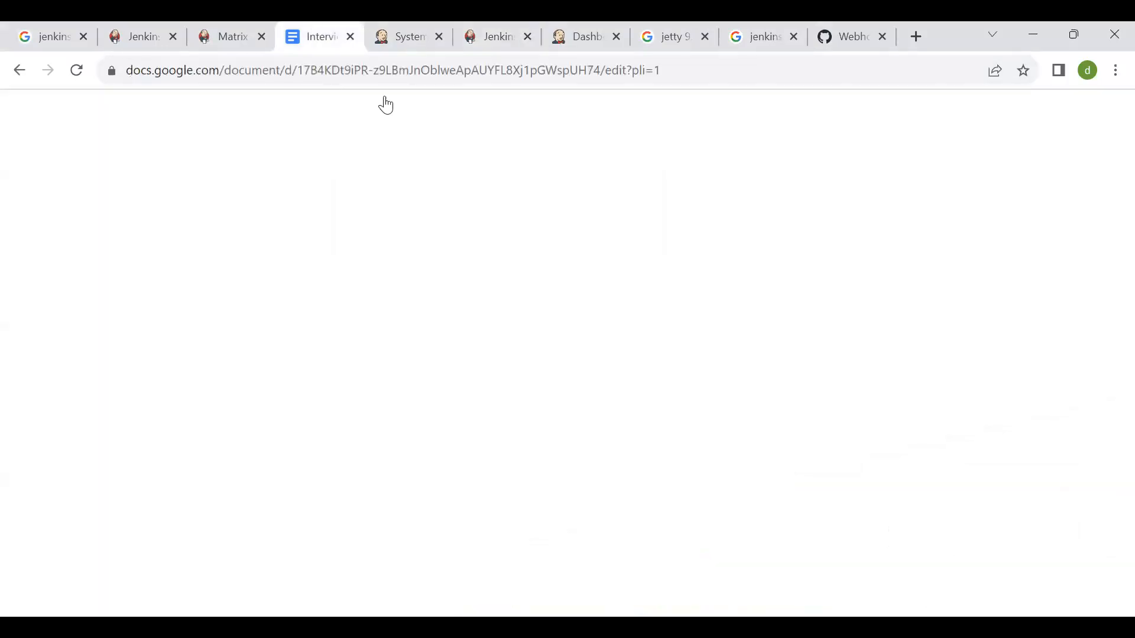
pyautogui.click(254, 28)
pyautogui.click(85, 29)
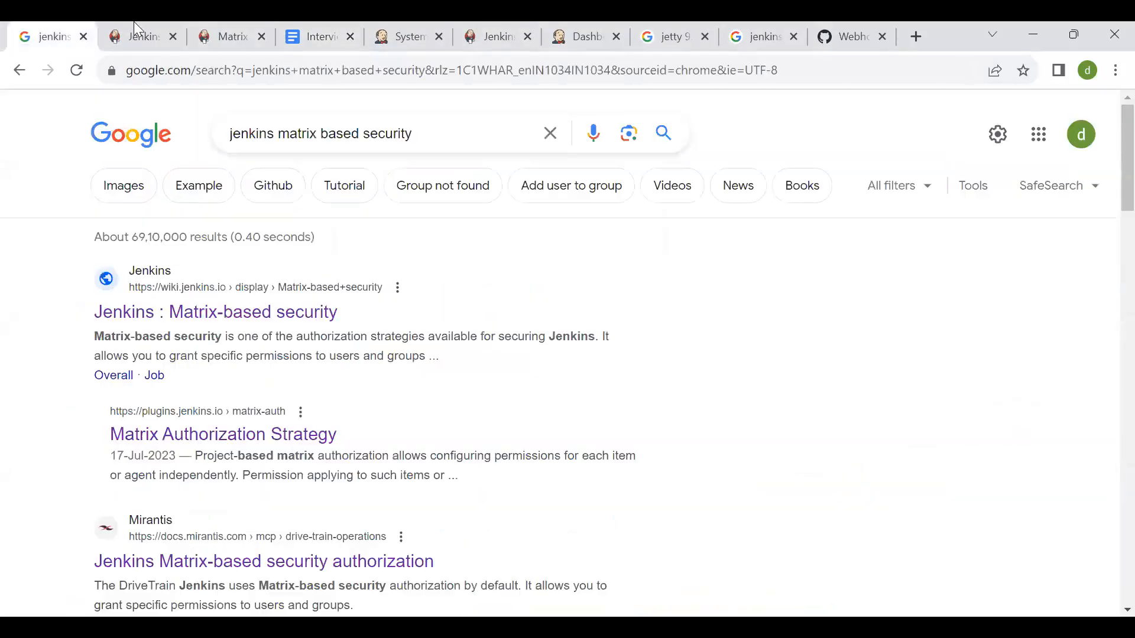
# - Bring up the Notepad notes over the Jenkins wiki page and look through the saved build trigger URLs
pyautogui.click(136, 27)
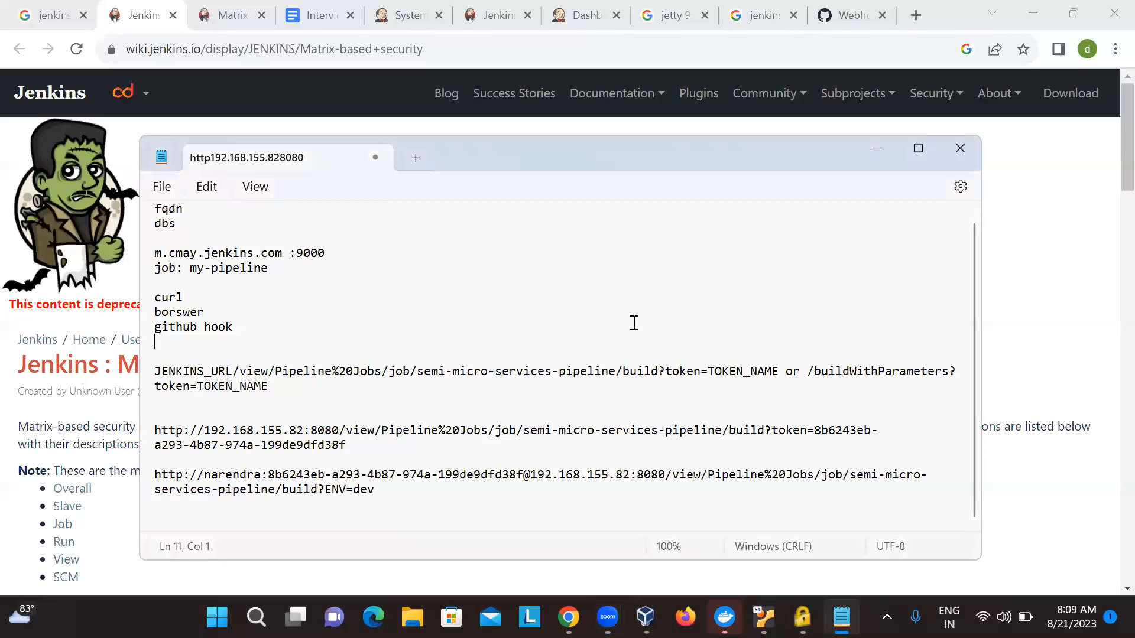
pyautogui.press('Down')
pyautogui.press('Down')
pyautogui.click(358, 506)
pyautogui.press('Up')
pyautogui.press('Up')
pyautogui.press('Up')
pyautogui.press('Up')
pyautogui.press('Up')
pyautogui.press('Up')
pyautogui.press('Up')
pyautogui.press('Up')
pyautogui.press('Up')
pyautogui.press('Up')
pyautogui.press('Up')
pyautogui.press('Up')
pyautogui.press('Up')
pyautogui.press('Up')
pyautogui.press('Up')
pyautogui.press('Up')
pyautogui.press('Up')
pyautogui.press('Up')
pyautogui.press('Up')
pyautogui.press('Up')
pyautogui.press('Down')
pyautogui.press('Down')
pyautogui.press('Down')
pyautogui.press('Down')
pyautogui.press('Down')
pyautogui.press('Down')
pyautogui.press('Down')
pyautogui.press('Down')
pyautogui.press('Down')
pyautogui.press('Down')
pyautogui.press('Down')
pyautogui.press('Down')
pyautogui.press('Down')
pyautogui.press('Down')
pyautogui.press('Down')
pyautogui.press('Down')
pyautogui.press('Down')
pyautogui.press('Up')
pyautogui.press('Up')
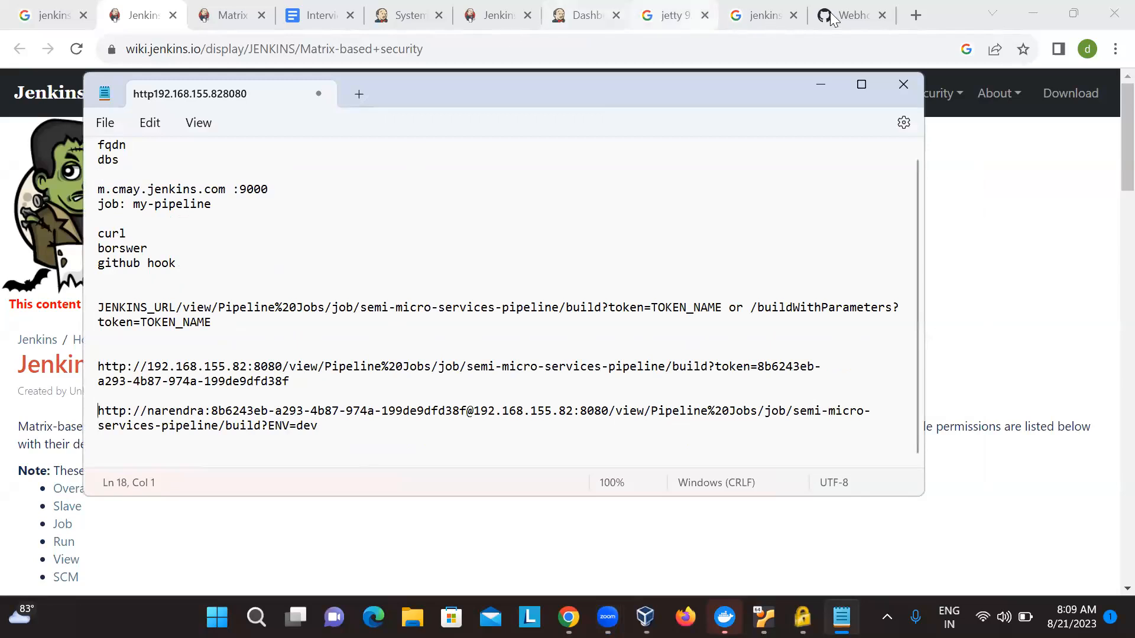
# - Check the webhook's Payload URL on GitHub and return to the notes to examine the JENKINS_URL template
pyautogui.click(833, 17)
pyautogui.click(498, 269)
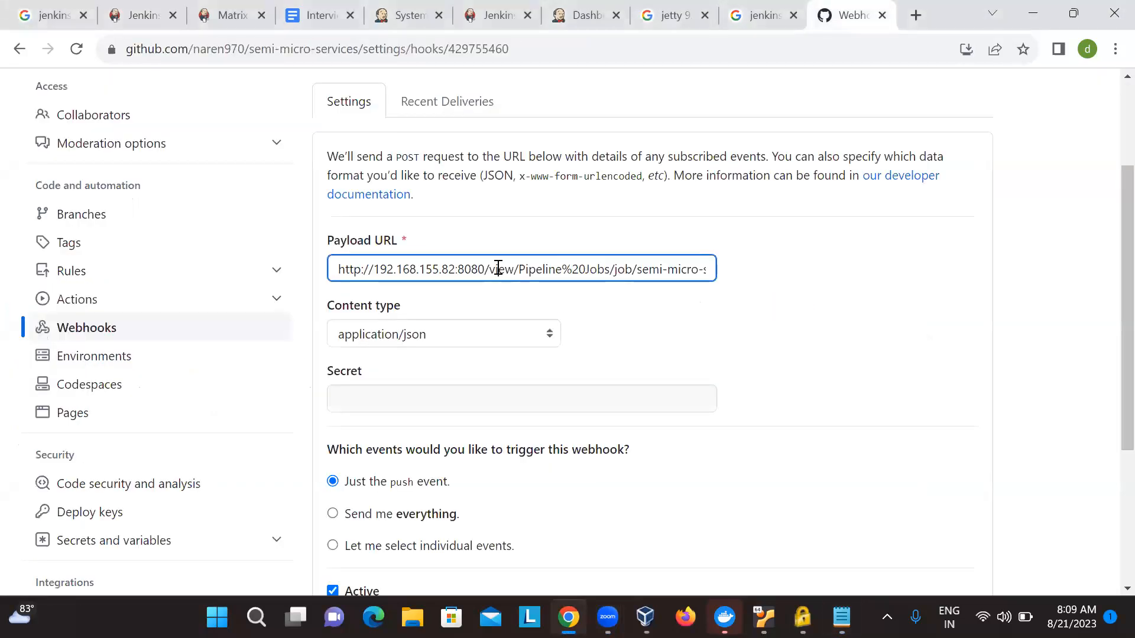
pyautogui.hotkey('alt', 'Tab')
pyautogui.press('Up')
pyautogui.press('Up')
pyautogui.press('Up')
pyautogui.press('Up')
pyautogui.press('Up')
pyautogui.press('Up')
pyautogui.press('Up')
pyautogui.press('Down')
pyautogui.press('Up')
pyautogui.press('Up')
pyautogui.press('Up')
pyautogui.press('Down')
pyautogui.press('Down')
pyautogui.press('Up')
pyautogui.press('Home')
pyautogui.hotkey('shift', 'Down')
pyautogui.hotkey('shift', 'Down')
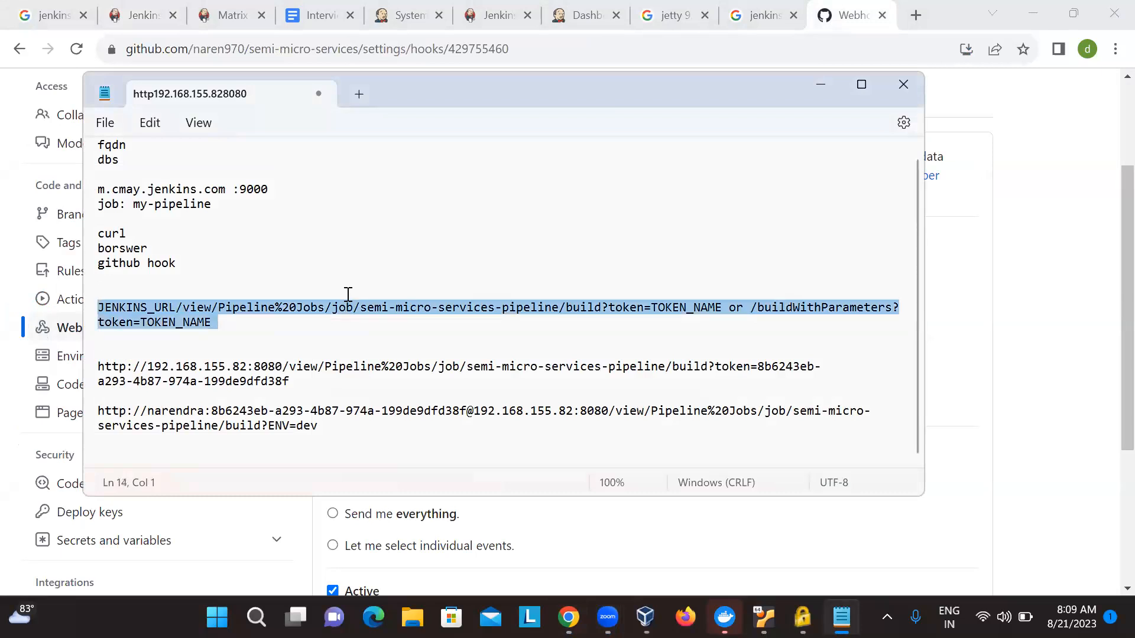
pyautogui.press('Right')
pyautogui.press('Left')
pyautogui.hotkey('shift', 'Up')
pyautogui.hotkey('shift', 'Up')
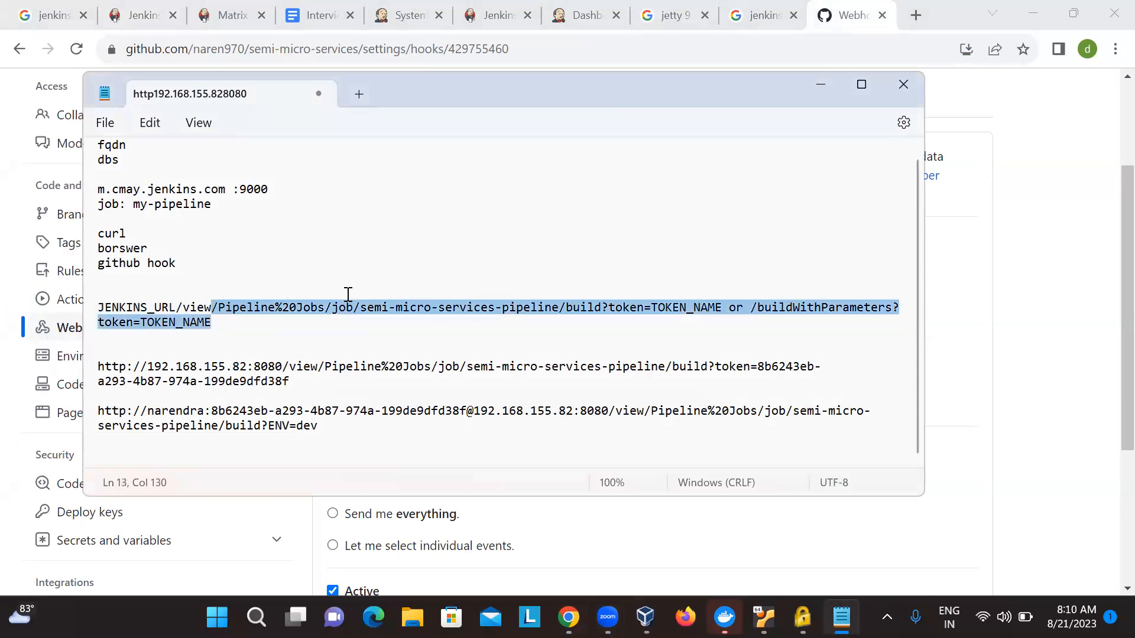
pyautogui.hotkey('shift', 'Right')
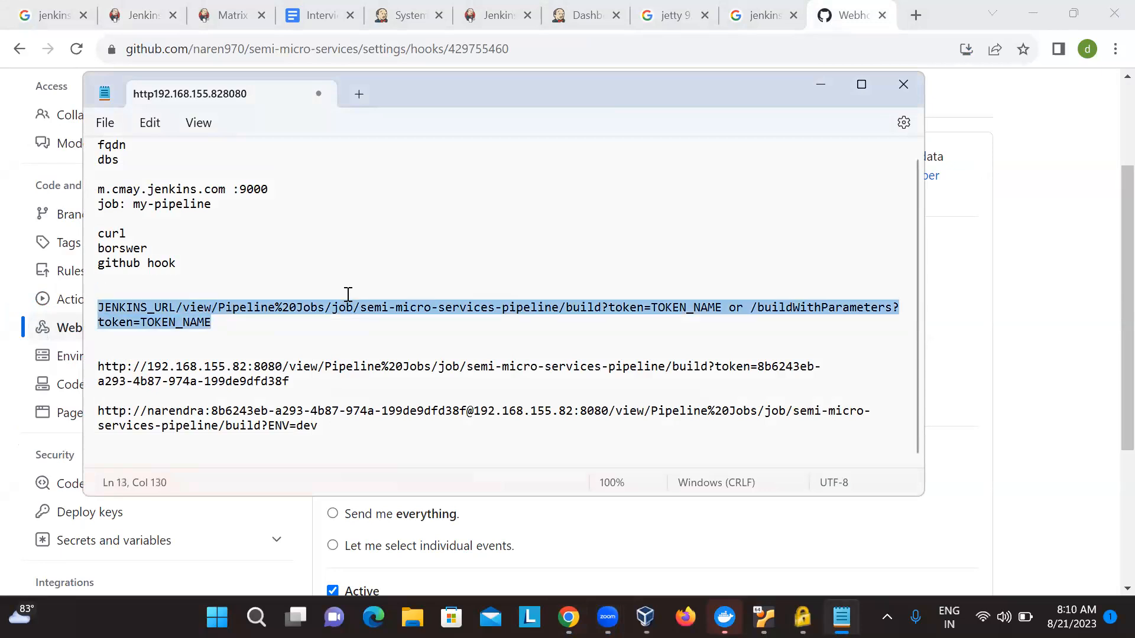
# - Insert two blank lines below the JENKINS_URL template and highlight the template
pyautogui.press('Right')
pyautogui.press('Return')
pyautogui.press('Return')
pyautogui.press('Up')
pyautogui.press('Up')
pyautogui.press('Up')
pyautogui.hotkey('shift', 'Down')
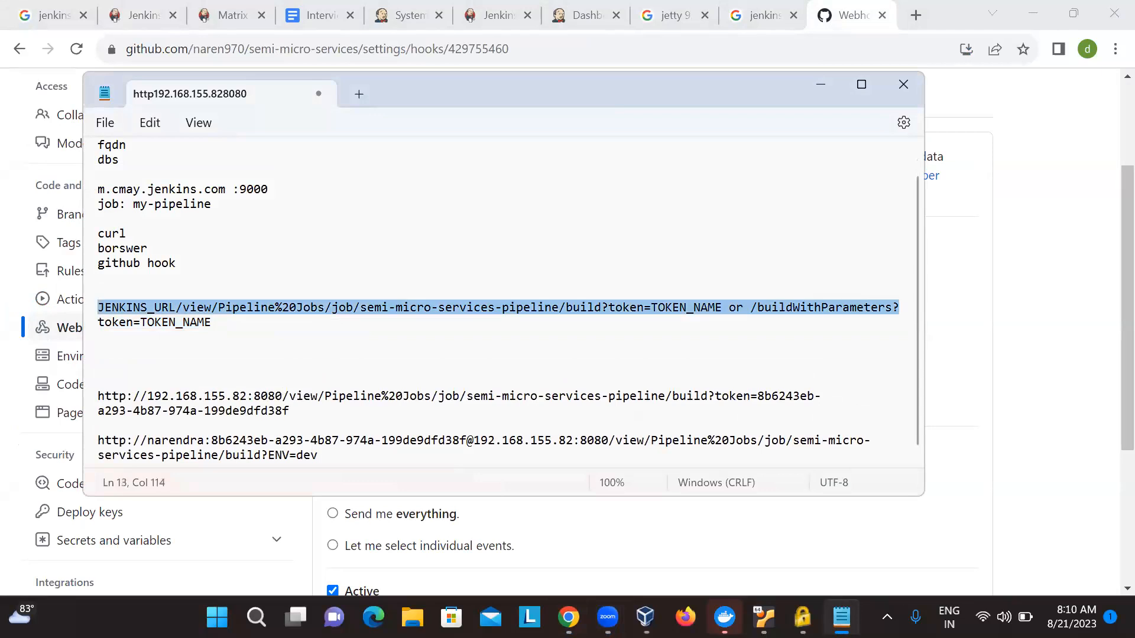
pyautogui.hotkey('shift', 'Down')
pyautogui.hotkey('shift', 'Down')
# - Highlight the build URL that ends with the token and insert two blank lines below it
pyautogui.press('Down')
pyautogui.press('Down')
pyautogui.press('Down')
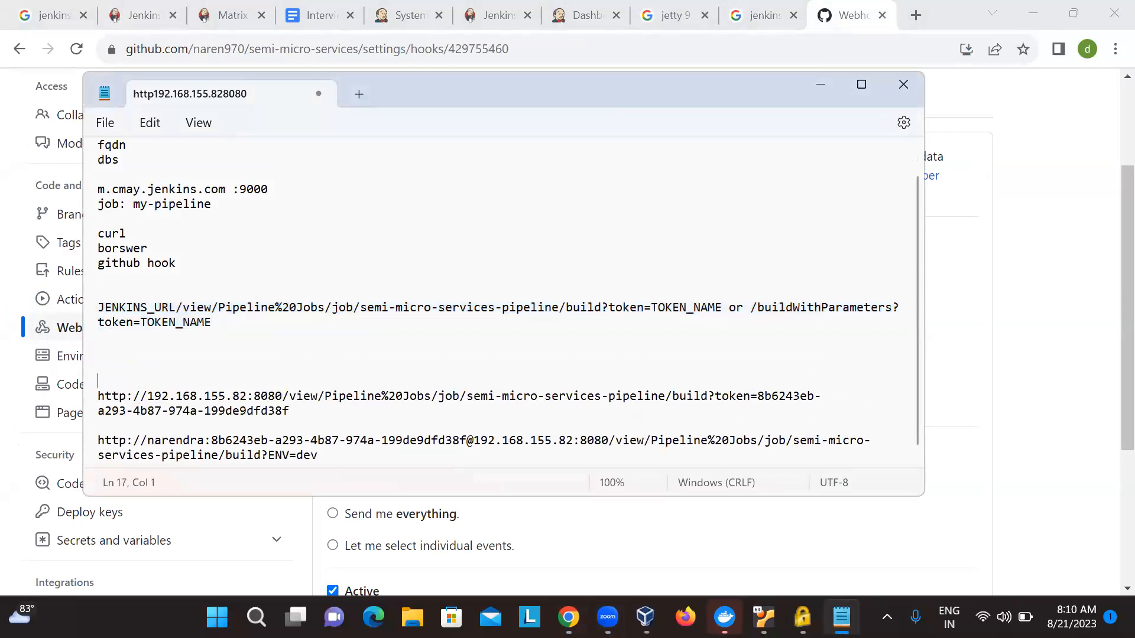
pyautogui.hotkey('shift', 'Down')
pyautogui.hotkey('shift', 'Down')
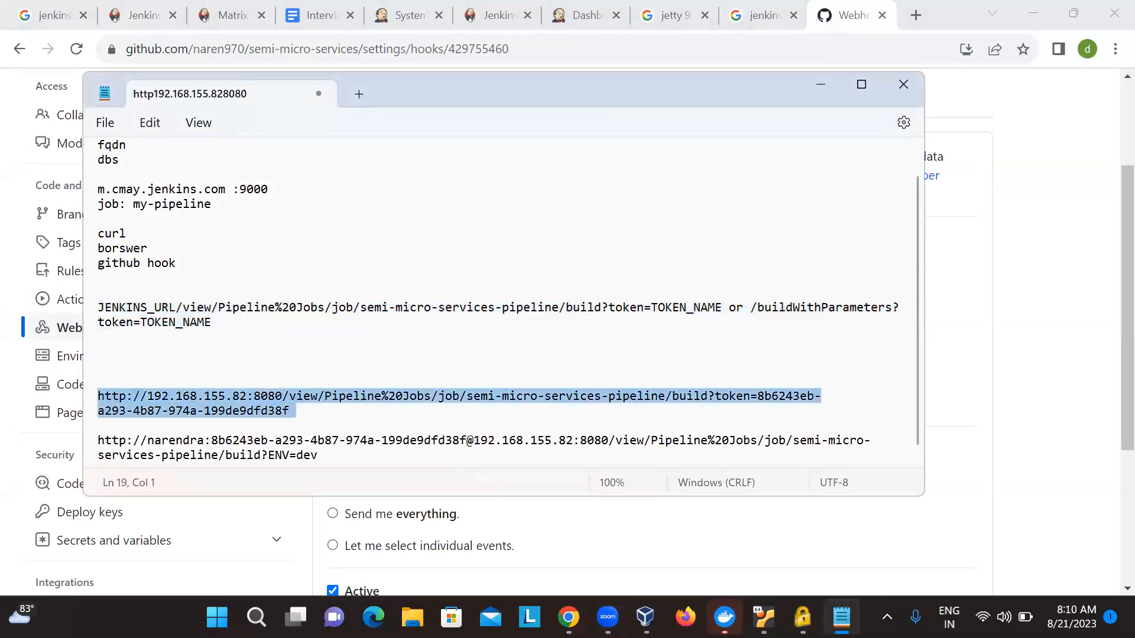
pyautogui.press('Down')
pyautogui.press('Right')
pyautogui.press('Right')
pyautogui.press('Right')
pyautogui.press('Right')
pyautogui.press('Right')
pyautogui.press('Right')
pyautogui.press('Right')
pyautogui.press('Right')
pyautogui.press('Right')
pyautogui.press('Right')
pyautogui.press('Right')
pyautogui.press('Right')
pyautogui.press('Right')
pyautogui.press('Right')
pyautogui.press('Right')
pyautogui.press('Right')
pyautogui.press('Right')
pyautogui.press('Right')
pyautogui.press('Right')
pyautogui.press('Right')
pyautogui.press('Up')
pyautogui.press('Up')
pyautogui.press('Up')
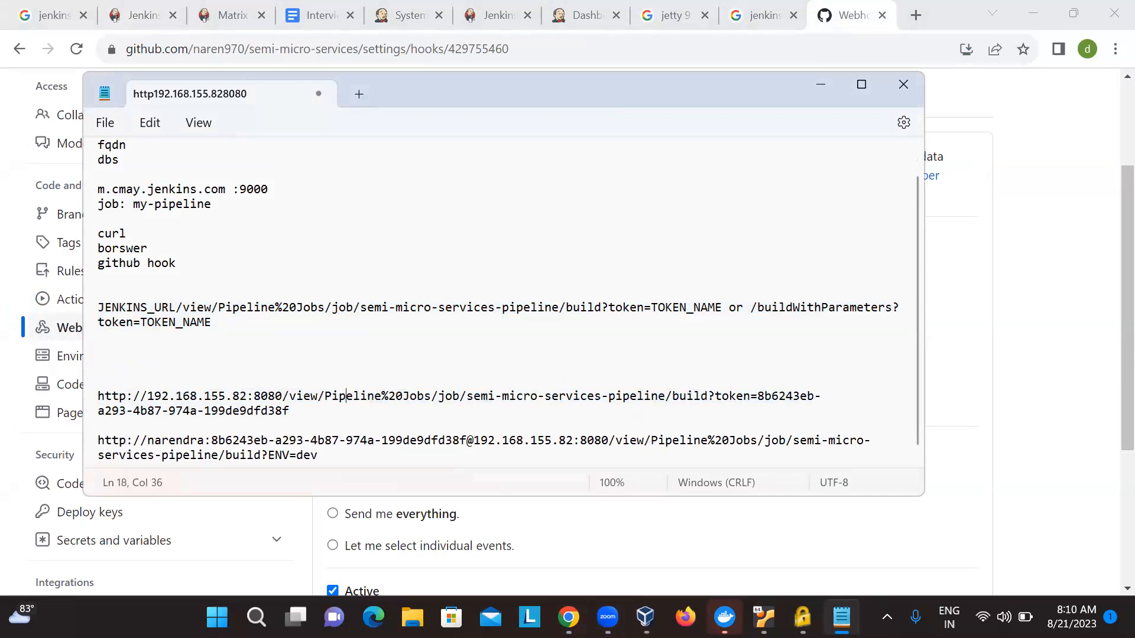
pyautogui.press('Down')
pyautogui.press('Return')
pyautogui.press('Return')
# - Highlight the token value at the end of the token-based build URL
pyautogui.press('Up')
pyautogui.press('Up')
pyautogui.press('Up')
pyautogui.press('End')
pyautogui.press('Home')
pyautogui.press('End')
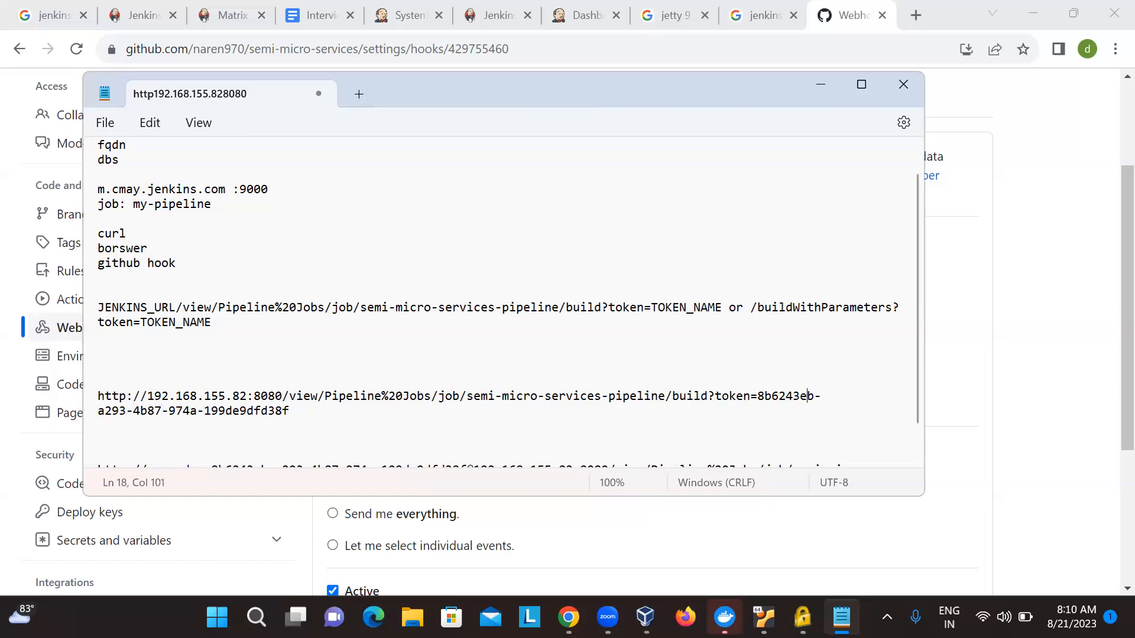
pyautogui.press('Left')
pyautogui.press('Left')
pyautogui.press('Left')
pyautogui.press('Left')
pyautogui.press('Left')
pyautogui.press('Left')
pyautogui.press('Left')
pyautogui.hotkey('shift', 'End')
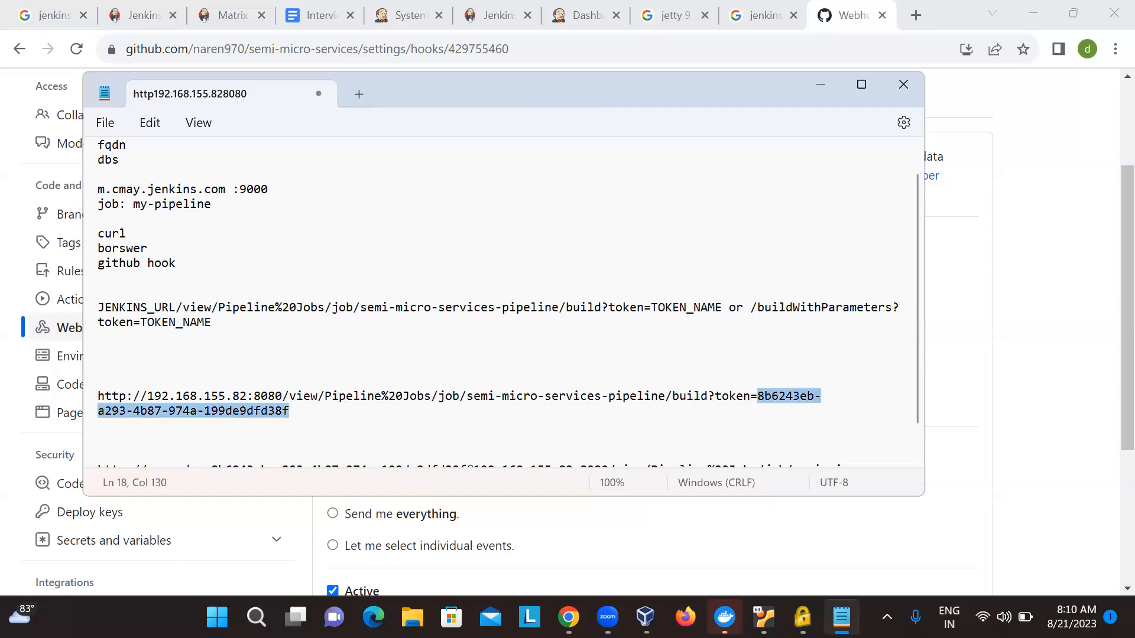
# - Replace the token after the username in the ENV=dev build URL with the account password
pyautogui.press('Down')
pyautogui.press('Down')
pyautogui.press('Down')
pyautogui.press('Down')
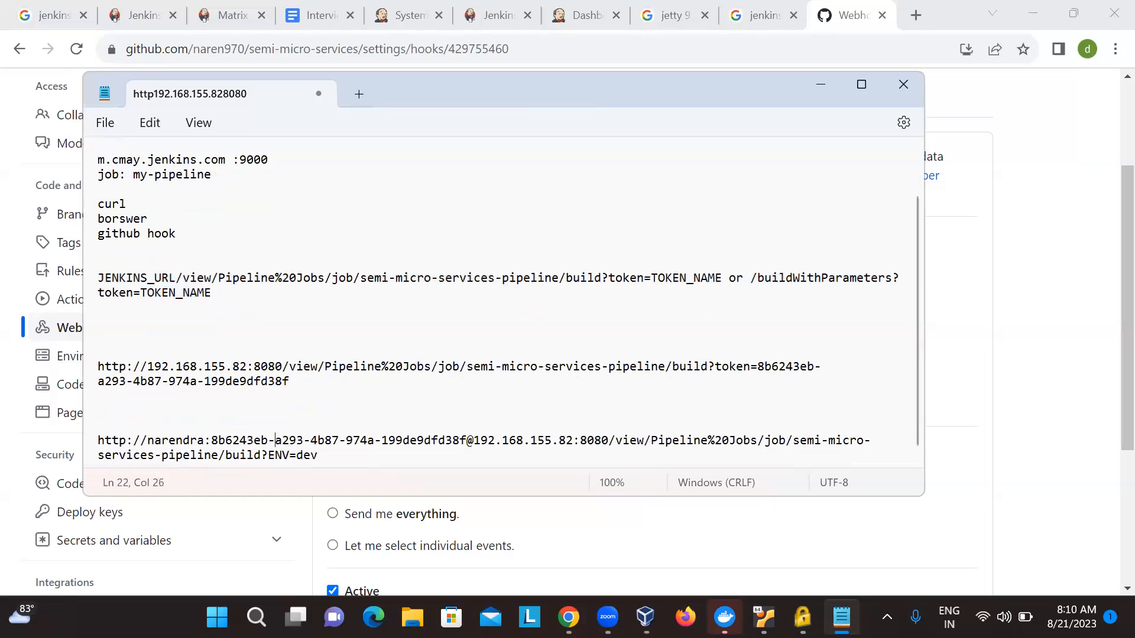
pyautogui.hotkey('shift', 'Right')
pyautogui.hotkey('shift', 'Right')
pyautogui.hotkey('shift', 'Right')
pyautogui.hotkey('shift', 'Right')
pyautogui.hotkey('shift', 'Right')
pyautogui.hotkey('shift', 'Right')
pyautogui.hotkey('shift', 'Right')
pyautogui.hotkey('shift', 'Right')
pyautogui.hotkey('shift', 'Right')
pyautogui.hotkey('shift', 'Right')
pyautogui.hotkey('shift', 'Right')
pyautogui.hotkey('shift', 'Right')
pyautogui.hotkey('shift', 'Right')
pyautogui.hotkey('shift', 'Right')
pyautogui.hotkey('shift', 'Right')
pyautogui.hotkey('shift', 'Right')
pyautogui.hotkey('shift', 'Right')
pyautogui.hotkey('shift', 'Right')
pyautogui.hotkey('shift', 'Right')
pyautogui.hotkey('shift', 'Right')
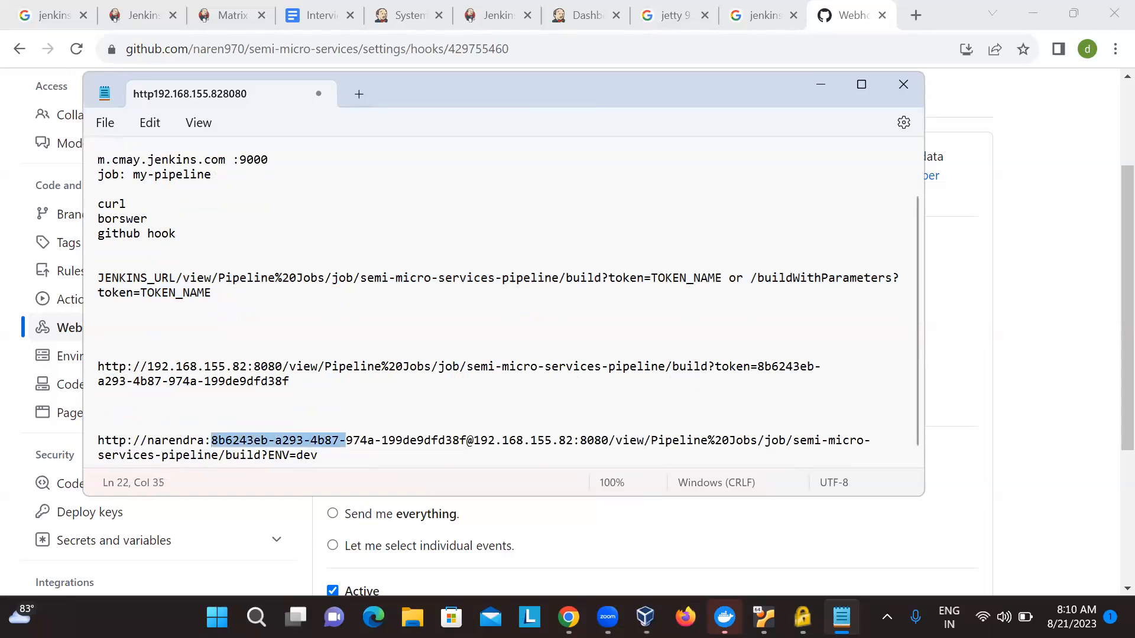
pyautogui.hotkey('shift', 'Right')
pyautogui.hotkey('shift', 'Right')
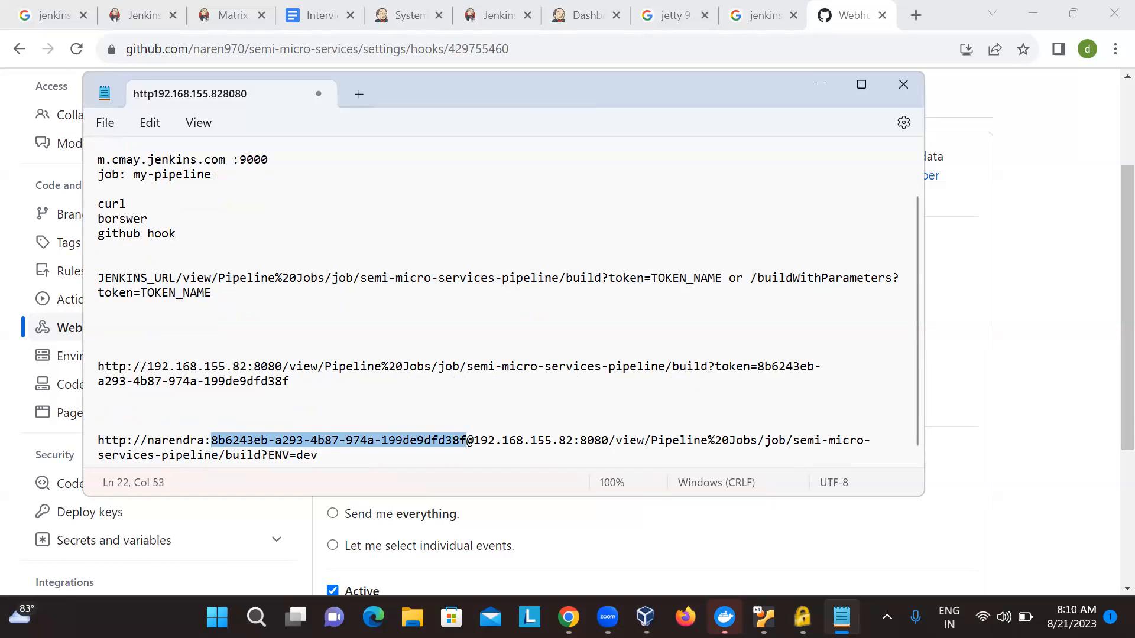
# - Compare the username-and-password URL with the token-based URL and the buildWithParameters variant in the template
pyautogui.press('Right')
pyautogui.press('Right')
pyautogui.press('Right')
pyautogui.press('Right')
pyautogui.press('Right')
pyautogui.press('Right')
pyautogui.press('Right')
pyautogui.press('Right')
pyautogui.press('Right')
pyautogui.press('Right')
pyautogui.press('Right')
pyautogui.press('Right')
pyautogui.press('Right')
pyautogui.press('Right')
pyautogui.press('Right')
pyautogui.press('Right')
pyautogui.press('Right')
pyautogui.press('Right')
pyautogui.press('Right')
pyautogui.press('Right')
pyautogui.press('Right')
pyautogui.press('Right')
pyautogui.press('Right')
pyautogui.press('Right')
pyautogui.press('Right')
pyautogui.press('Right')
pyautogui.press('Right')
pyautogui.press('Right')
pyautogui.press('Right')
pyautogui.press('Right')
pyautogui.press('Right')
pyautogui.press('Right')
pyautogui.press('Right')
pyautogui.press('Right')
pyautogui.press('Right')
pyautogui.press('Right')
pyautogui.press('Right')
pyautogui.press('Right')
pyautogui.press('Right')
pyautogui.press('Right')
pyautogui.press('Right')
pyautogui.press('Right')
pyautogui.press('Right')
pyautogui.press('Right')
pyautogui.press('Right')
pyautogui.press('Right')
pyautogui.press('Right')
pyautogui.press('Right')
pyautogui.press('Right')
pyautogui.press('Right')
pyautogui.press('Right')
pyautogui.press('Right')
pyautogui.press('Right')
pyautogui.press('Right')
pyautogui.press('Right')
pyautogui.press('Right')
pyautogui.press('Right')
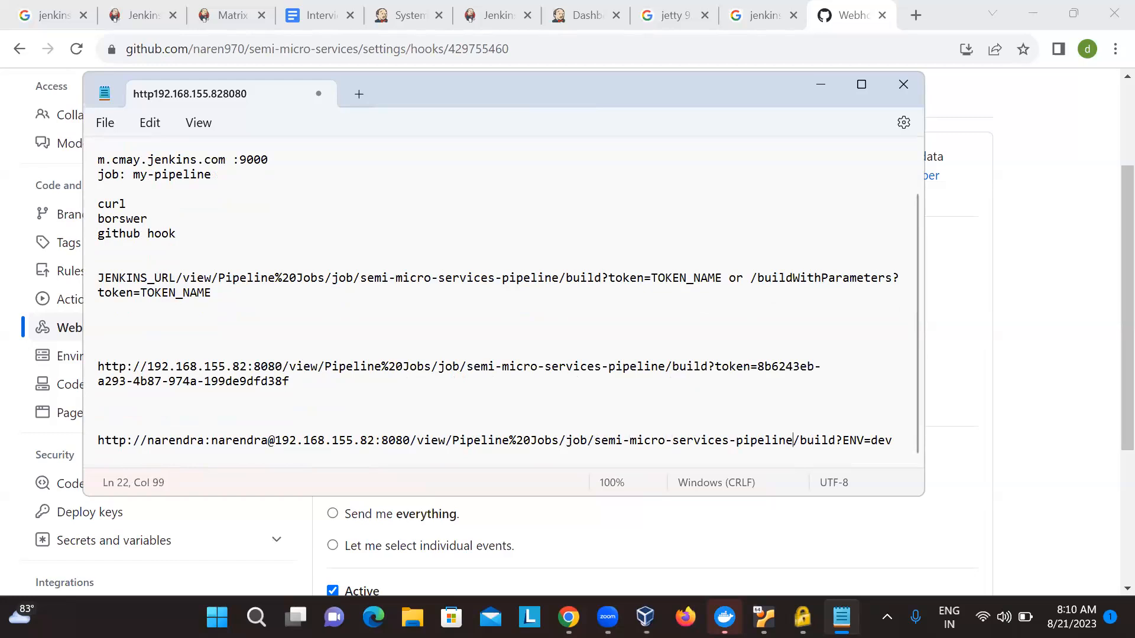
pyautogui.press('Up')
pyautogui.press('Up')
pyautogui.press('Up')
pyautogui.press('Up')
pyautogui.press('Up')
pyautogui.press('End')
pyautogui.hotkey('shift', 'Home')
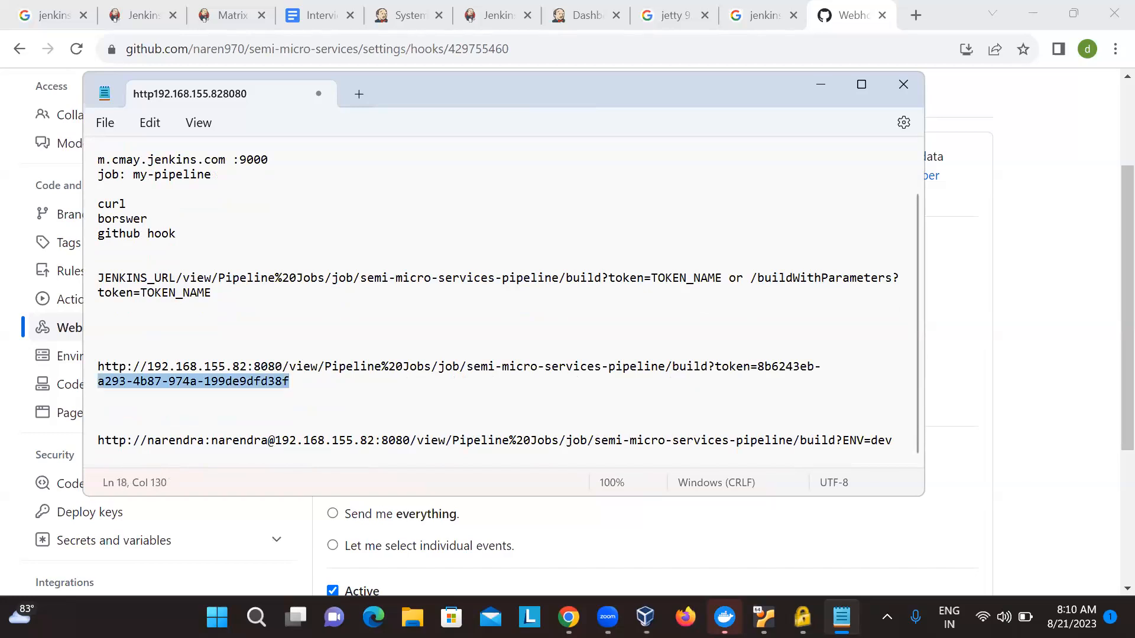
pyautogui.hotkey('shift', 'Up')
pyautogui.hotkey('shift', 'Up')
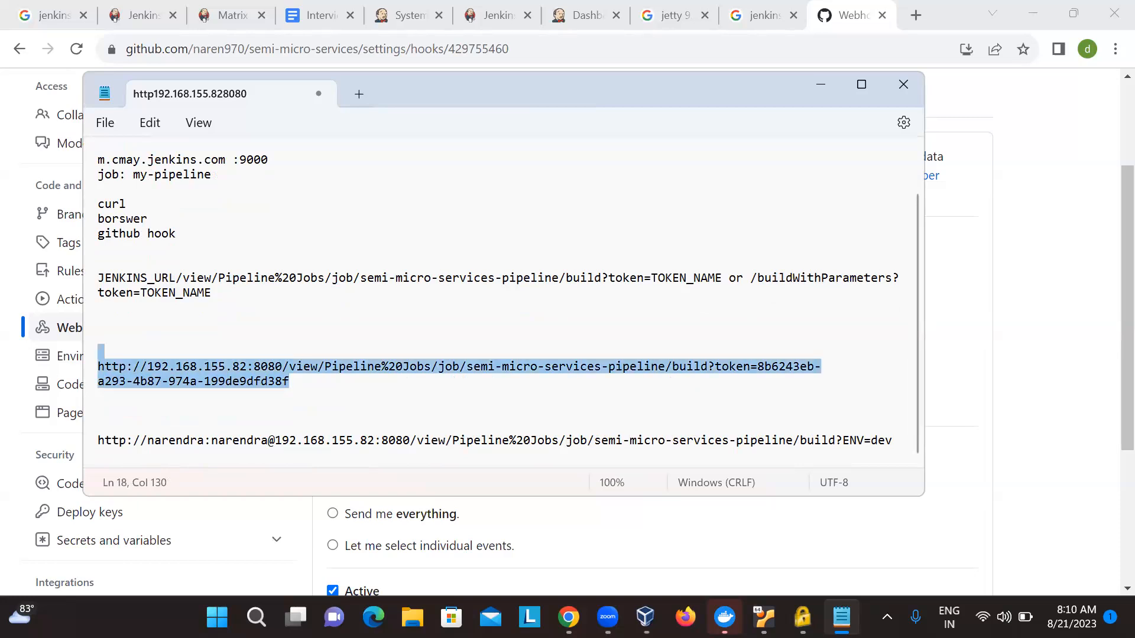
pyautogui.press('Down')
pyautogui.press('Up')
pyautogui.press('Up')
pyautogui.press('Up')
pyautogui.press('Up')
pyautogui.press('Up')
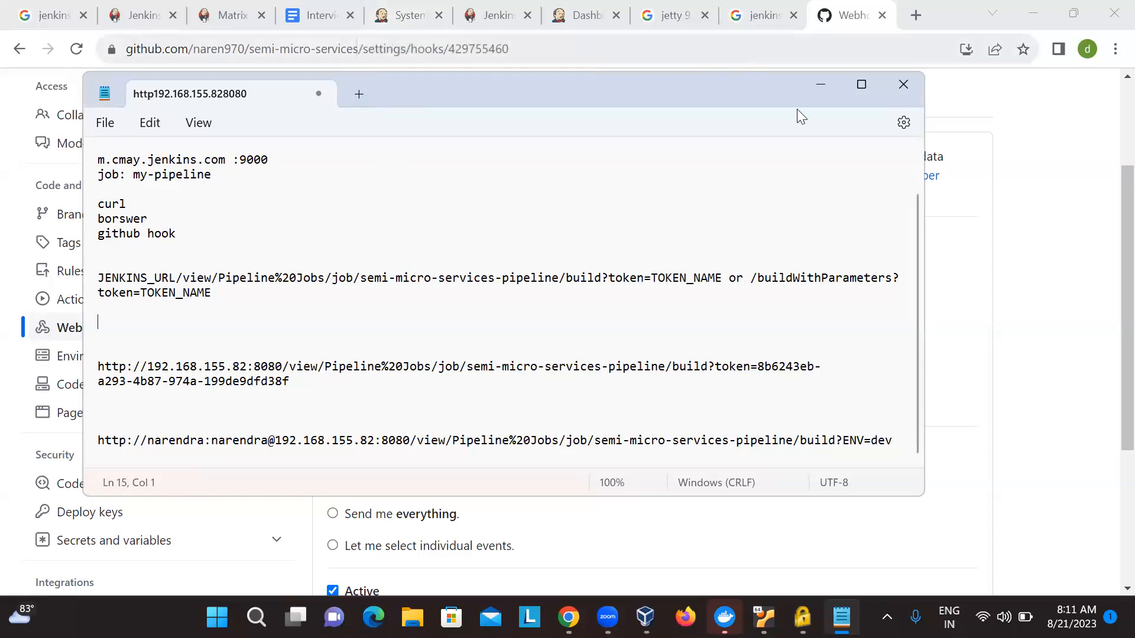
pyautogui.doubleClick(814, 270)
pyautogui.click(788, 276)
pyautogui.doubleClick(788, 275)
pyautogui.scroll(1, 732, 376)
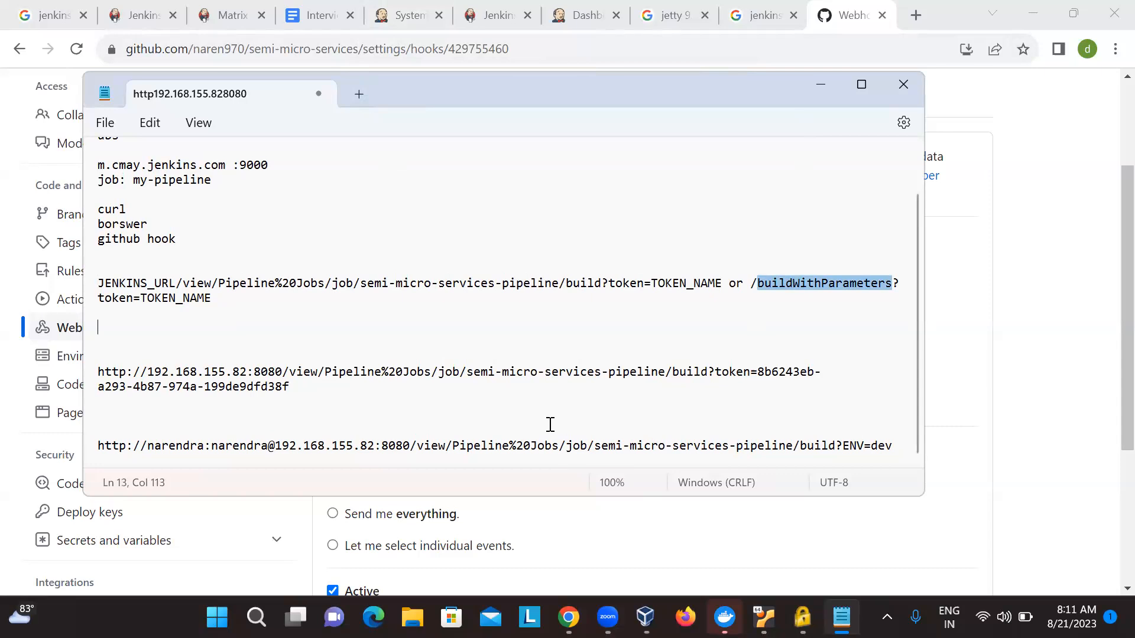
# - Duplicate the ENV=dev build URL, including its username and password, three lines further down at the end of the notes
pyautogui.hotkey('ctrl', 'End')
pyautogui.press('Left')
pyautogui.press('Left')
pyautogui.press('Left')
pyautogui.press('Left')
pyautogui.press('Left')
pyautogui.press('Left')
pyautogui.press('Left')
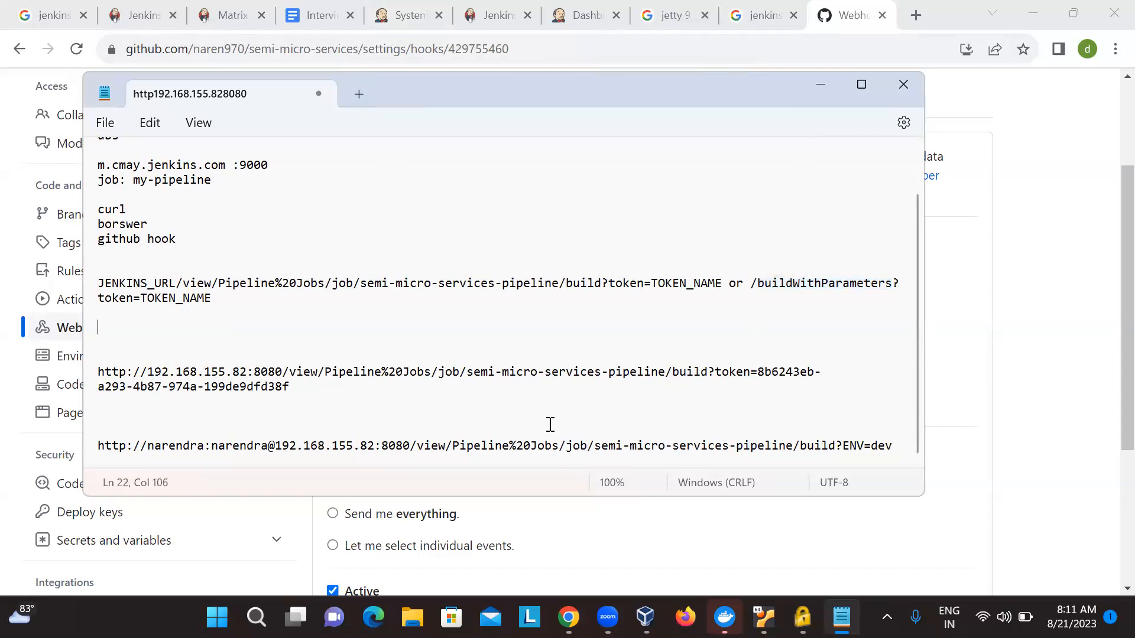
pyautogui.hotkey('shift', 'Left')
pyautogui.hotkey('shift', 'Left')
pyautogui.hotkey('shift', 'Left')
pyautogui.hotkey('shift', 'Left')
pyautogui.hotkey('shift', 'Left')
pyautogui.press('Up')
pyautogui.press('Down')
pyautogui.hotkey('shift', 'End')
pyautogui.hotkey('ctrl', 'c')
pyautogui.hotkey('ctrl', 'End')
pyautogui.press('Return')
pyautogui.press('Return')
pyautogui.press('Return')
pyautogui.hotkey('ctrl', 'v')
pyautogui.press('Home')
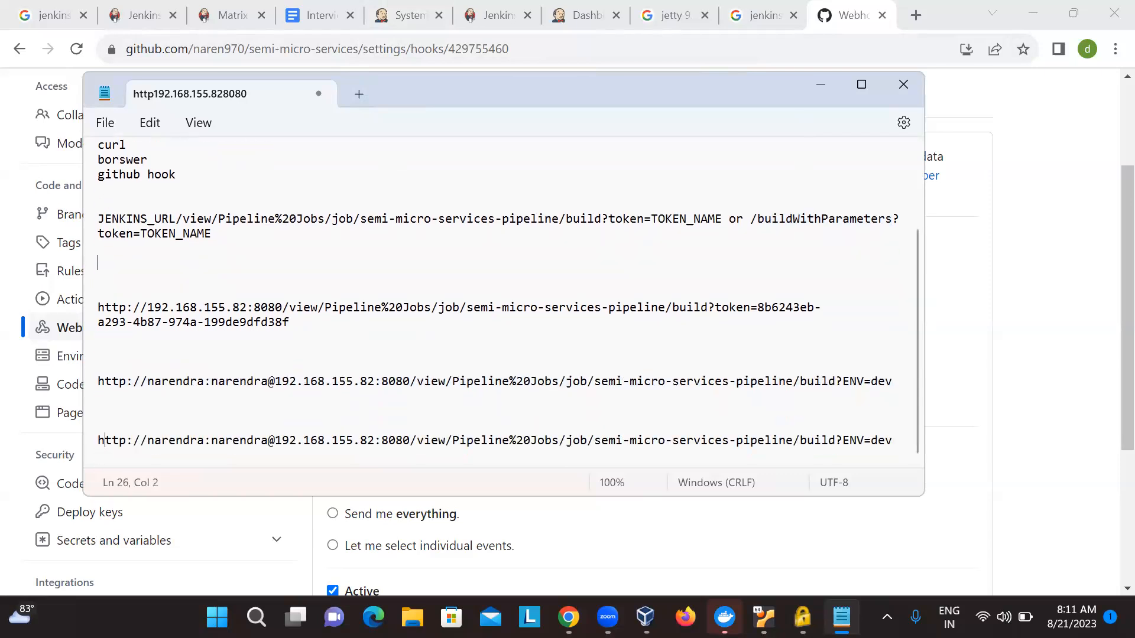
# - Change build to buildWithParameters in the duplicated URL and append &branch=dev after ENV=dev
pyautogui.doubleClick(806, 220)
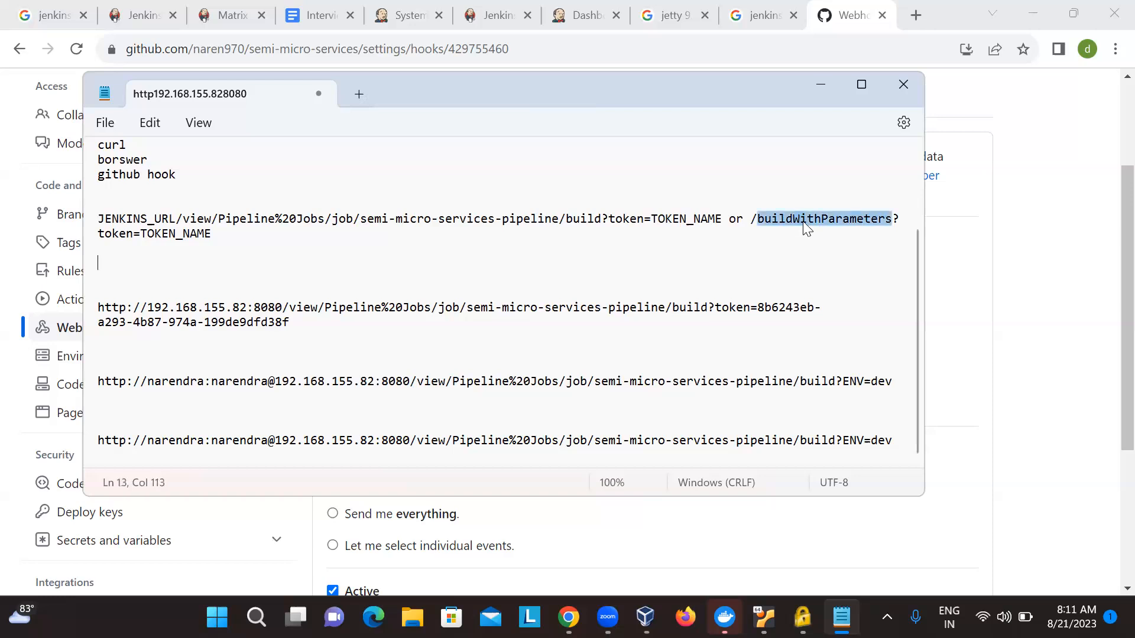
pyautogui.hotkey('ctrl', 'c')
pyautogui.doubleClick(821, 440)
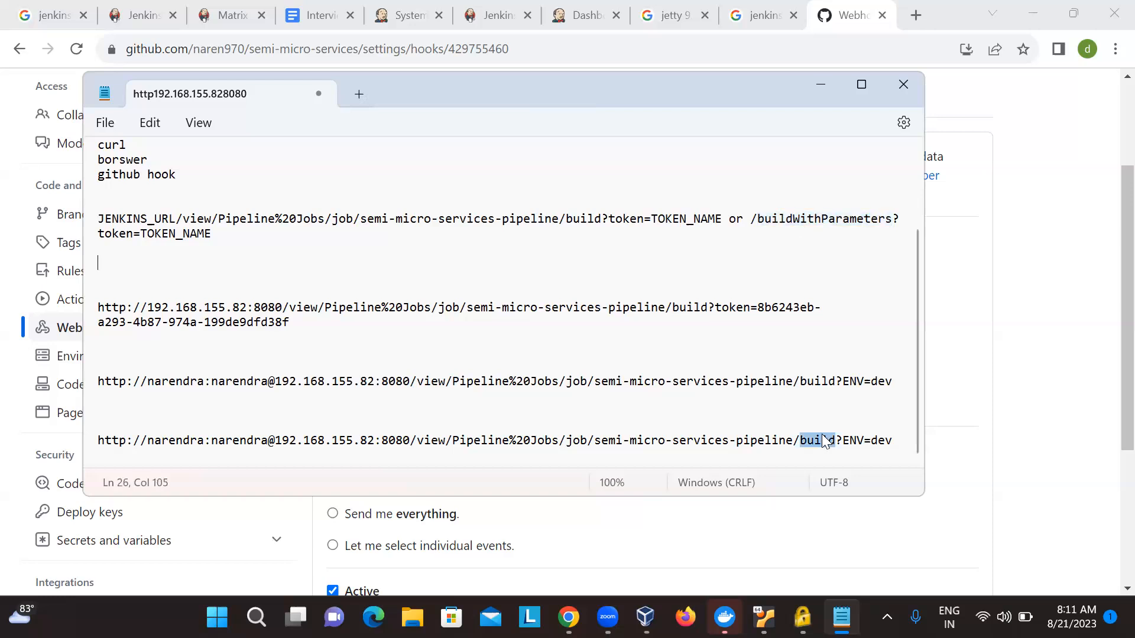
pyautogui.hotkey('ctrl', 'v')
pyautogui.press('Right')
pyautogui.write('&brandh')
pyautogui.press('BackSpace')
pyautogui.press('BackSpace')
pyautogui.write('ch=dev')
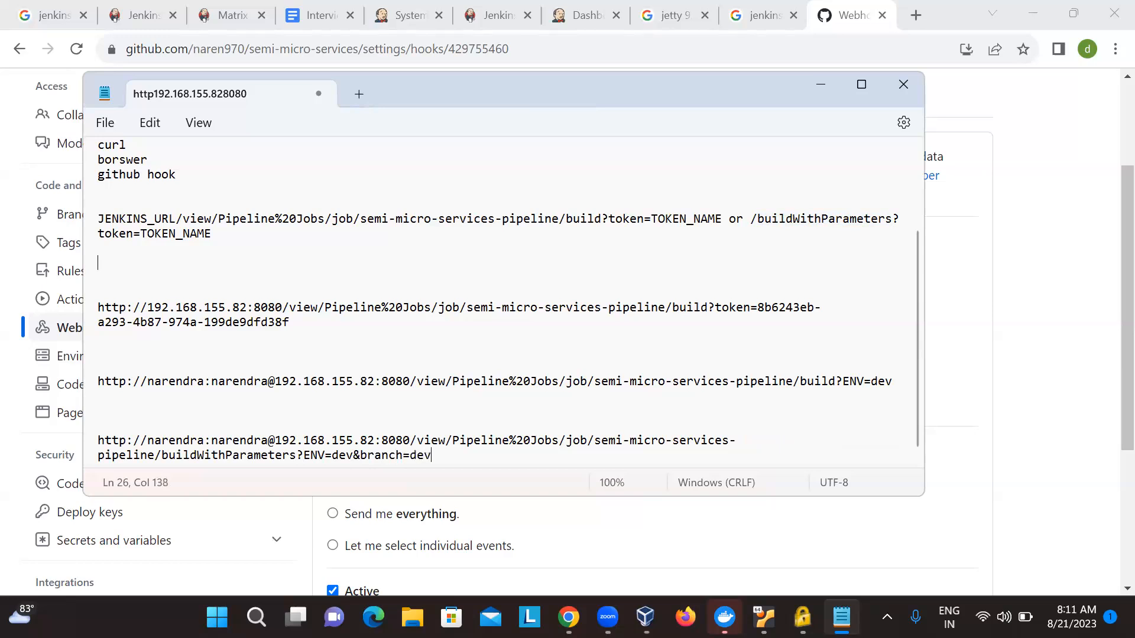
# - Widen the notes window to fit each URL on one line and select the whole buildWithParameters URL
pyautogui.hotkey('shift', 'Up')
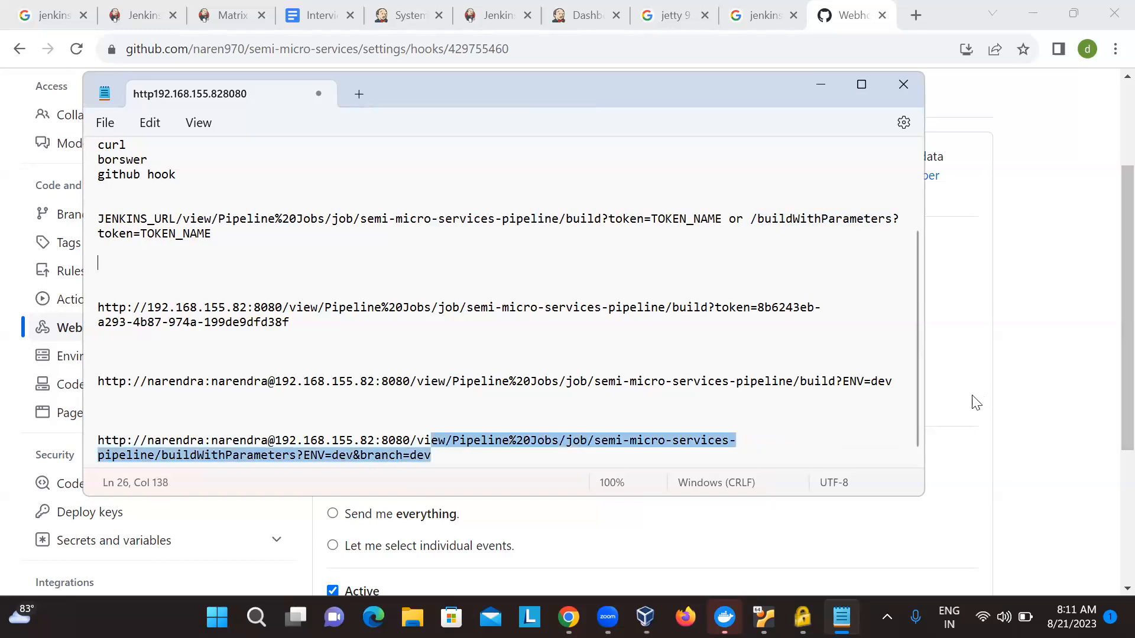
pyautogui.moveTo(923, 393); pyautogui.dragTo(1133, 385)
pyautogui.click(1066, 420)
pyautogui.press('Left')
pyautogui.hotkey('shift', 'Home')
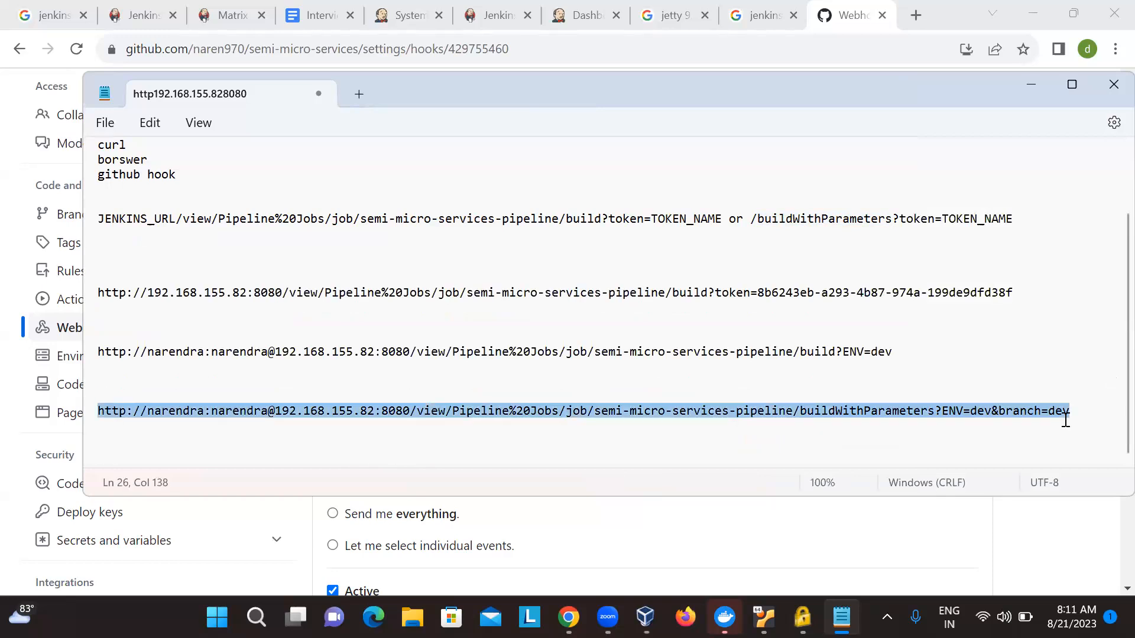
# - Replace the GitHub webhook's Payload URL with the buildWithParameters URL containing the username and password, and update the webhook
pyautogui.hotkey('alt', 'Tab')
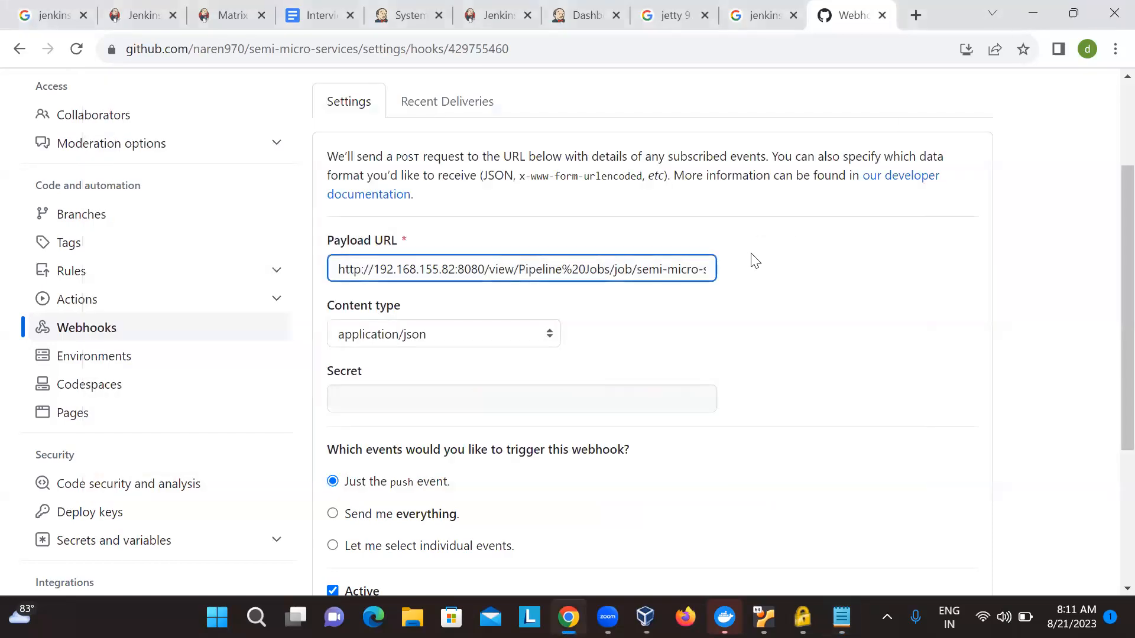
pyautogui.hotkey('ctrl', 'a')
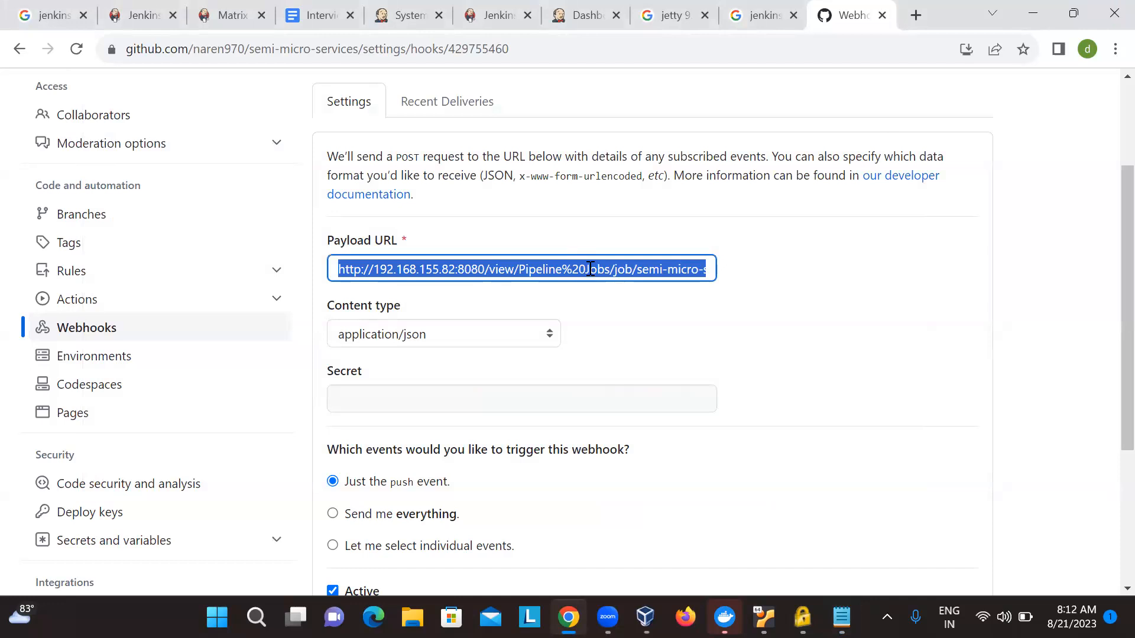
pyautogui.hotkey('ctrl', 'v')
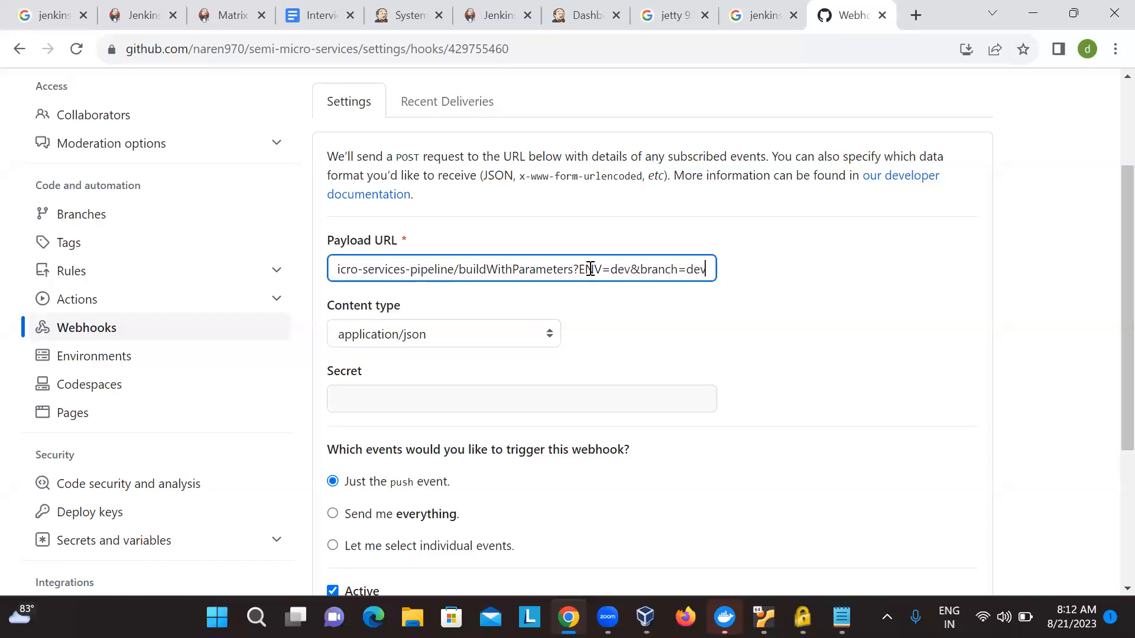
pyautogui.press('Home')
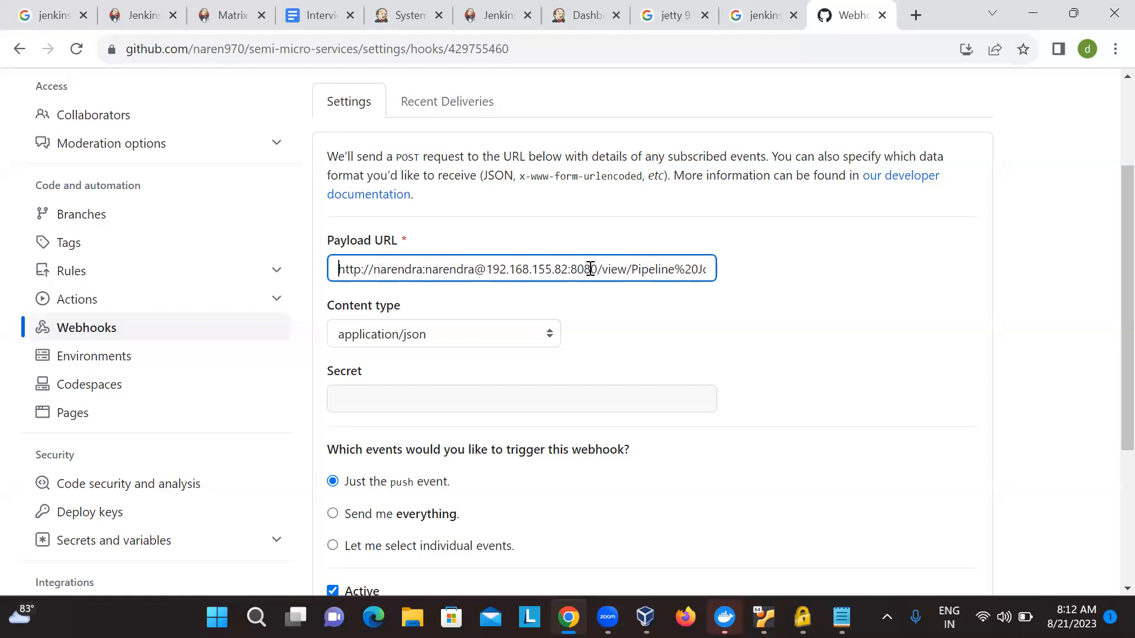
pyautogui.scroll(-1, 591, 271)
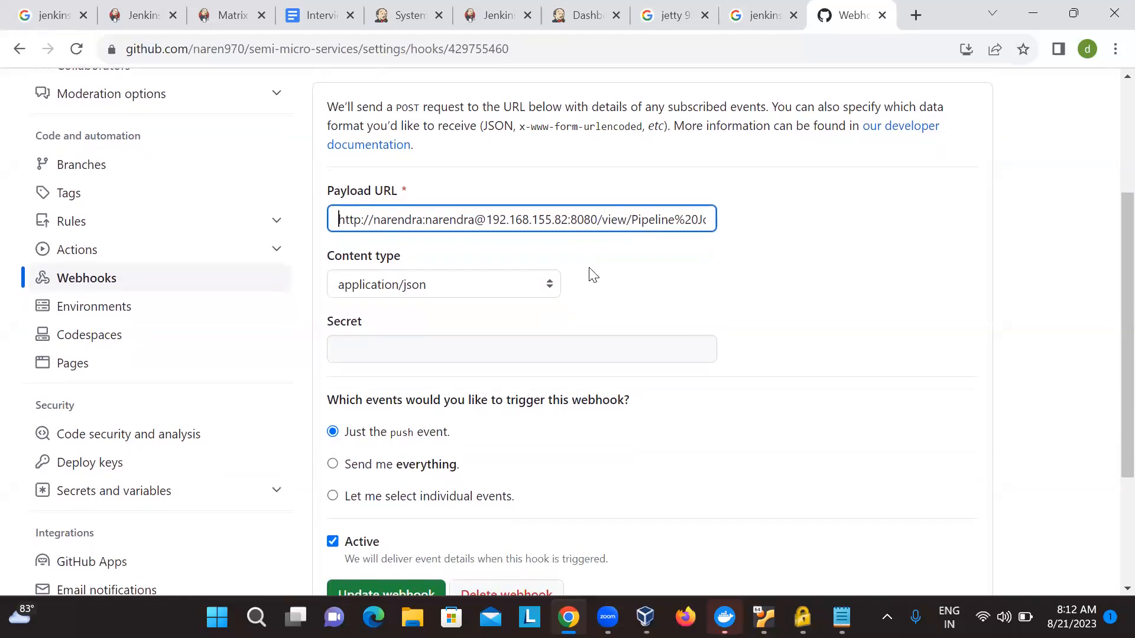
pyautogui.scroll(-4, 408, 357)
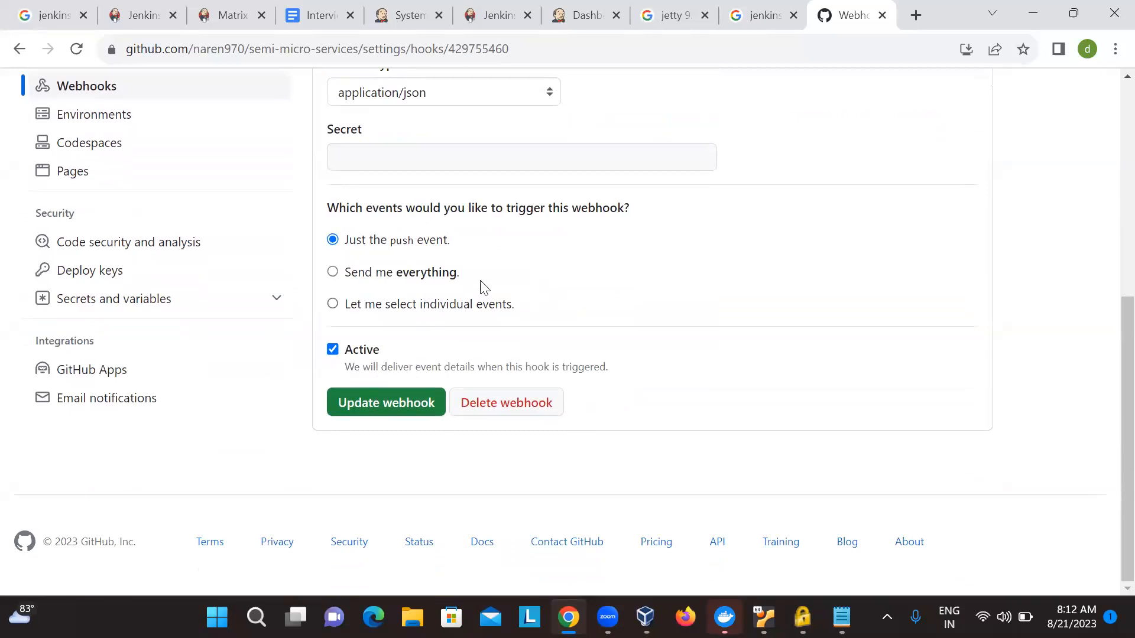
pyautogui.scroll(1, 482, 283)
pyautogui.scroll(-1, 482, 283)
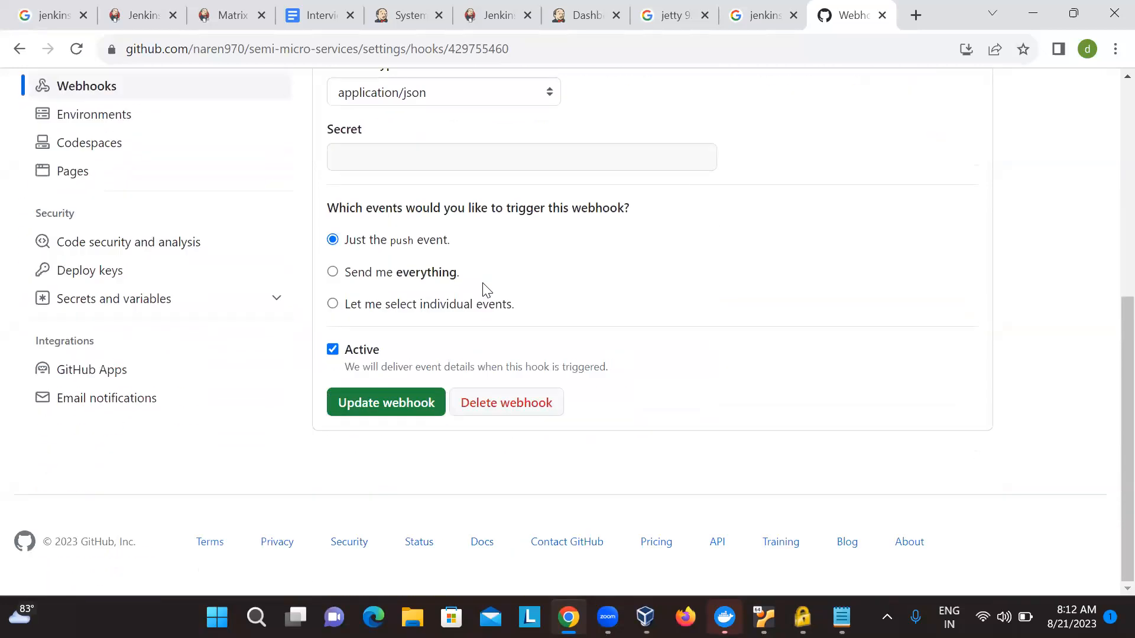
pyautogui.click(384, 401)
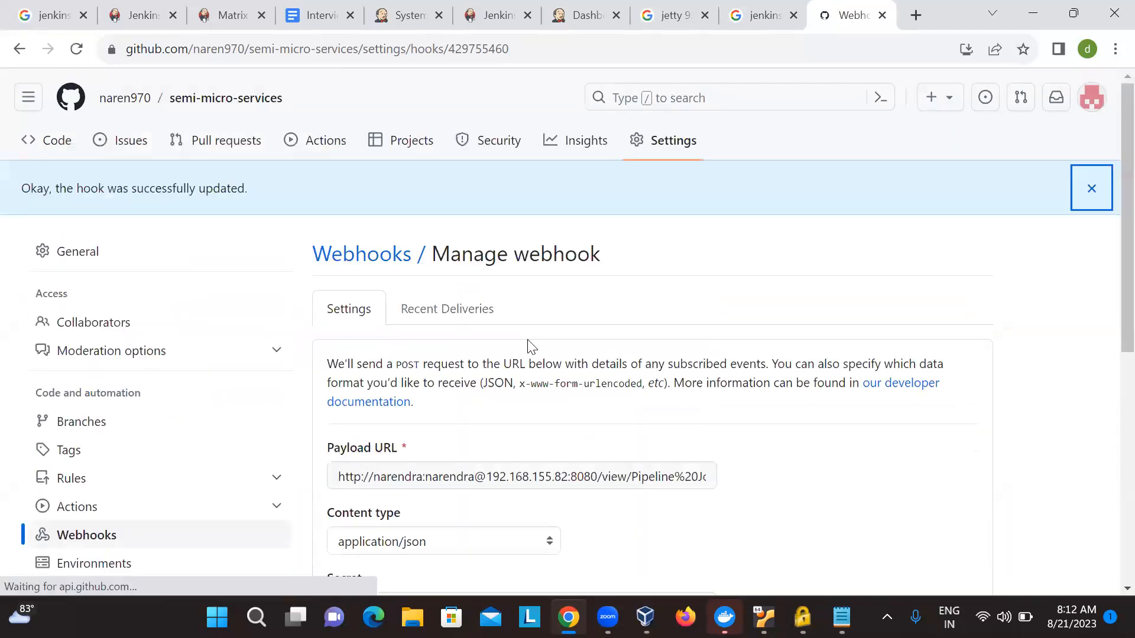
# - Open the webhook's recent deliveries and expand the ping delivery to check why it failed
pyautogui.scroll(-2, 530, 299)
pyautogui.click(449, 179)
pyautogui.scroll(-1, 448, 190)
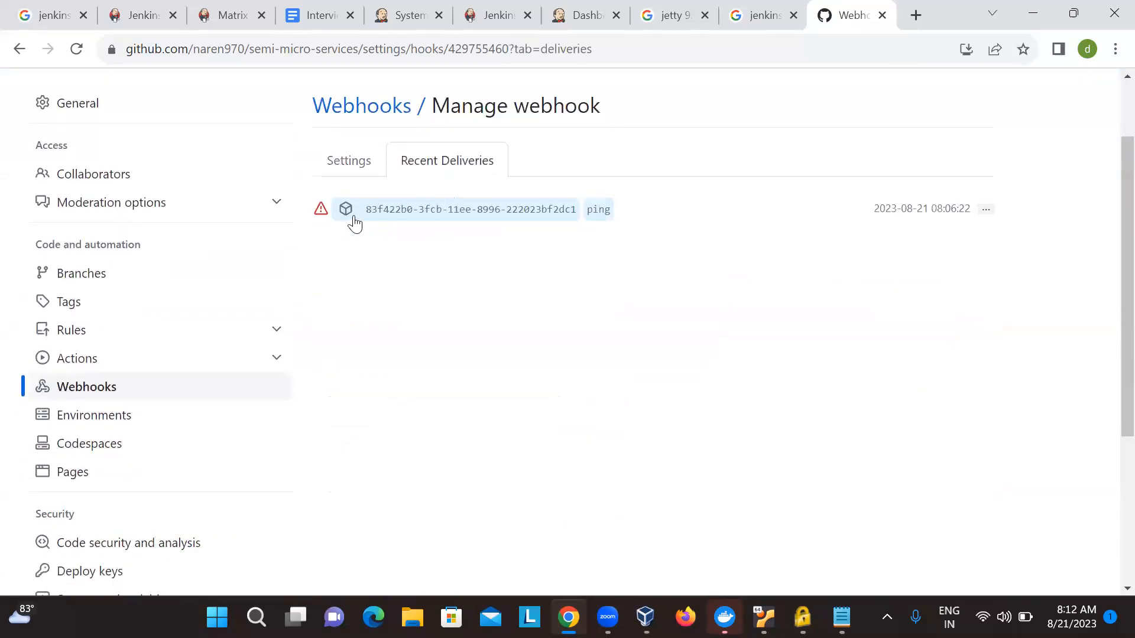
pyautogui.click(520, 211)
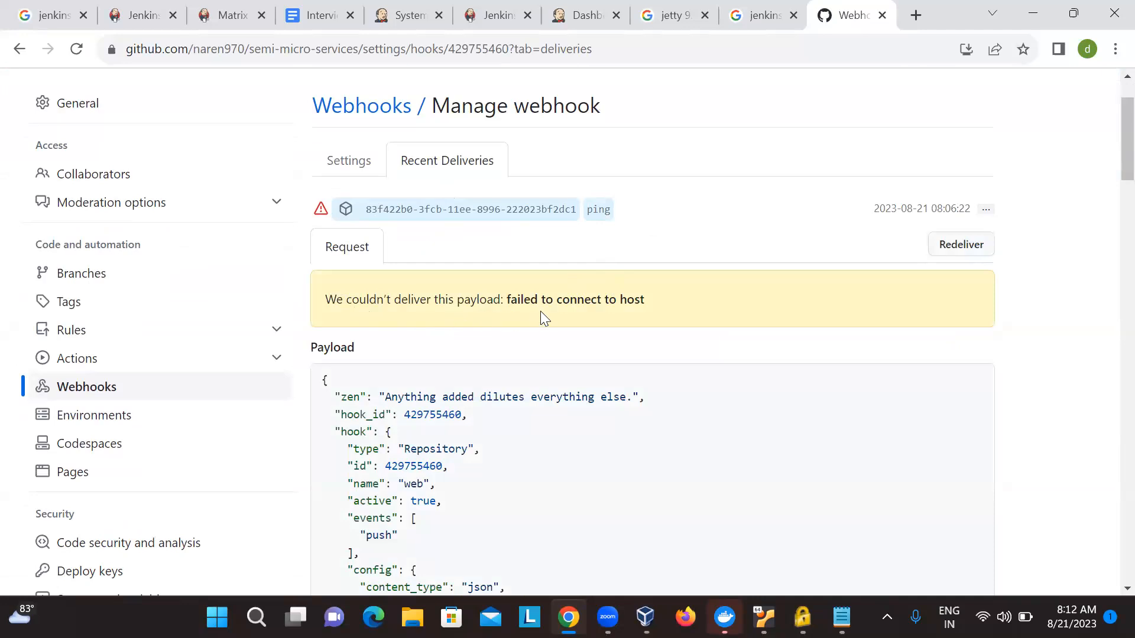
pyautogui.moveTo(500, 299); pyautogui.dragTo(678, 340)
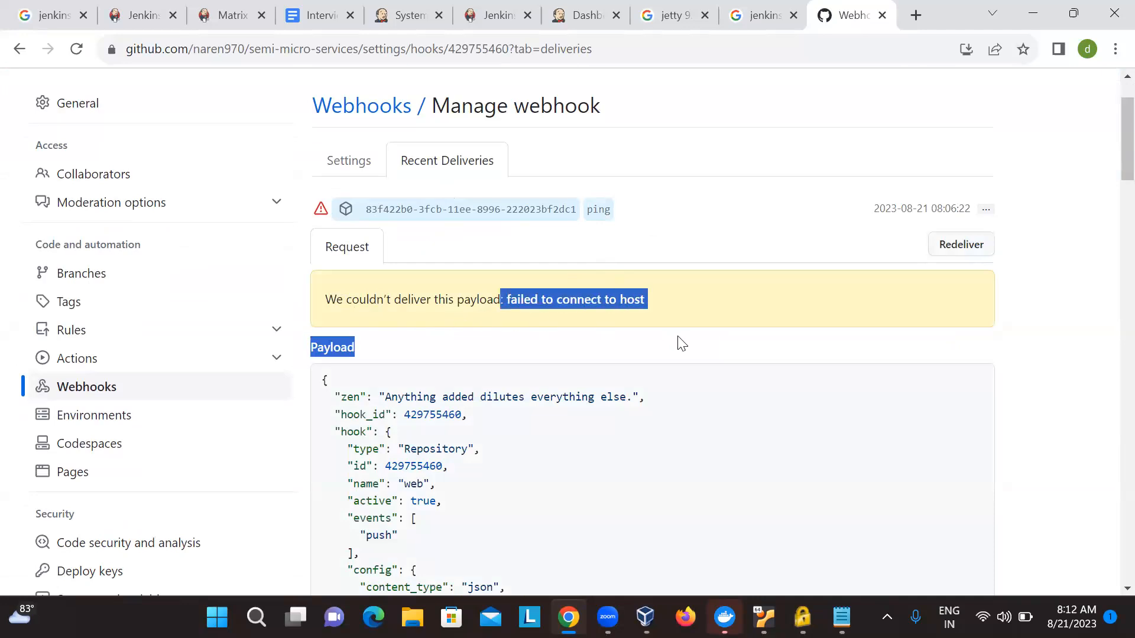
pyautogui.scroll(-1, 680, 343)
pyautogui.scroll(-3, 679, 342)
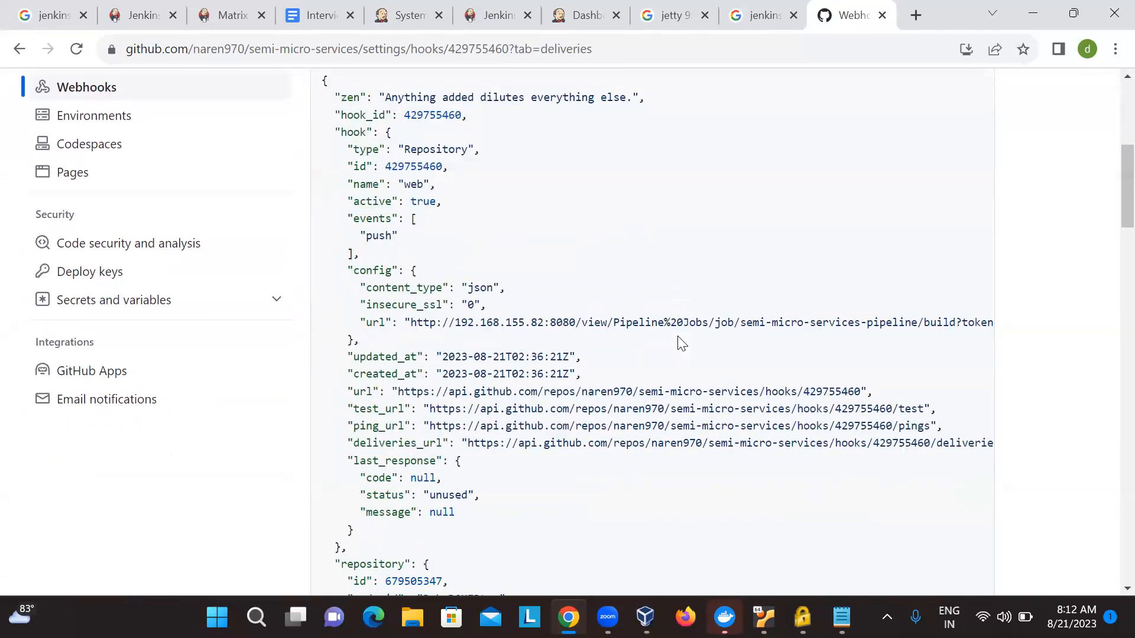
pyautogui.scroll(2, 680, 341)
pyautogui.click(436, 290)
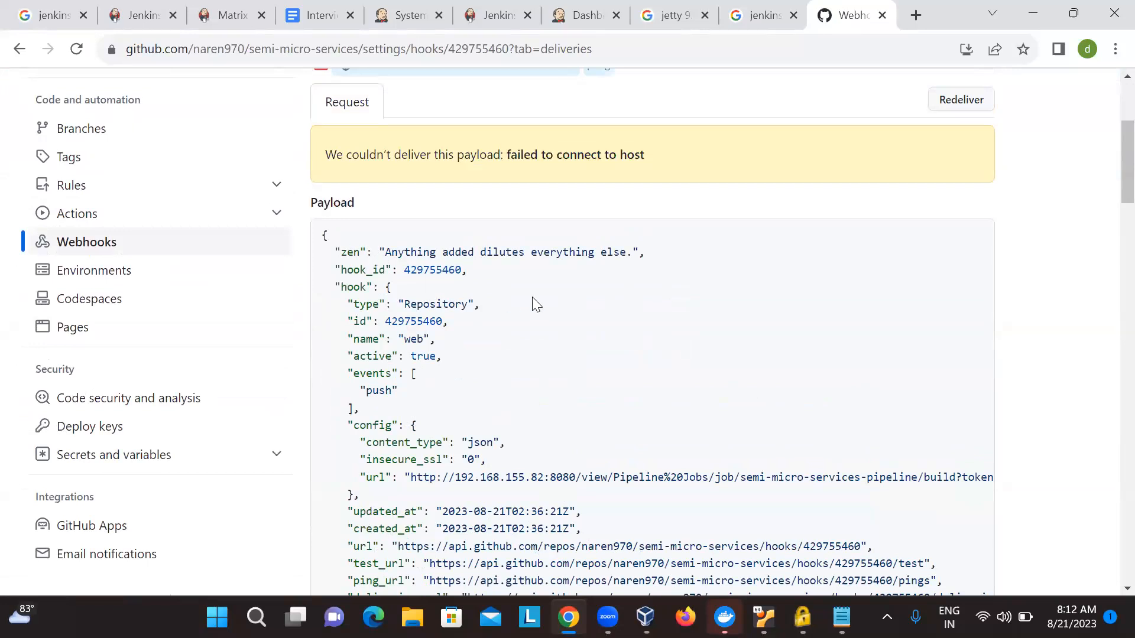
# - Examine the ping delivery's payload, including the hook ID, hook type, config block and repository details
pyautogui.scroll(-1, 535, 304)
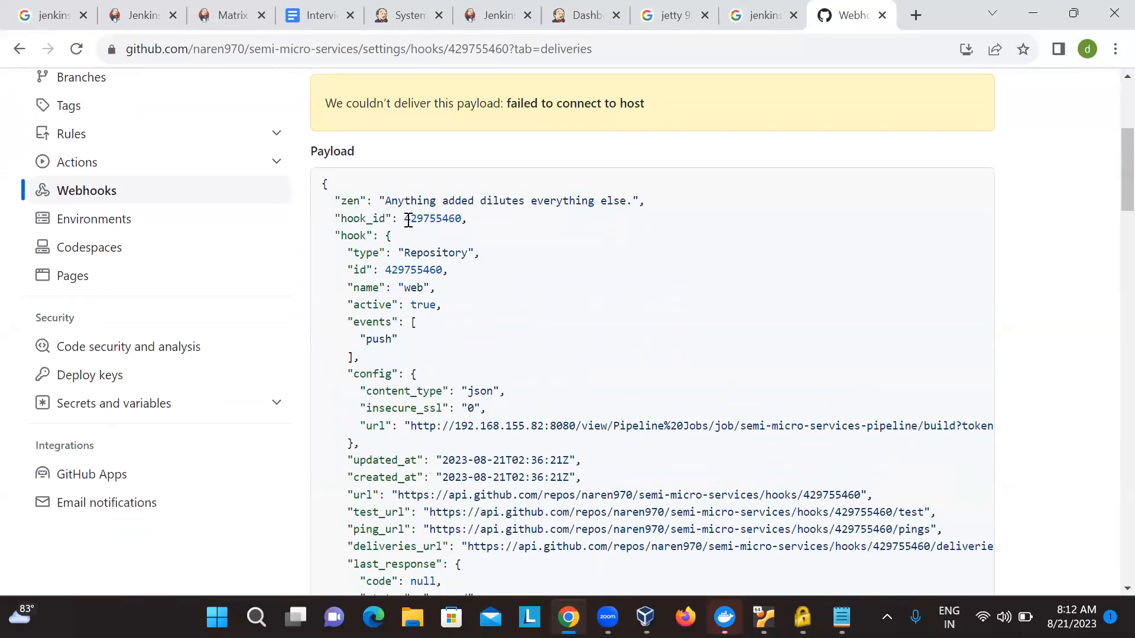
pyautogui.doubleClick(433, 218)
pyautogui.click(421, 253)
pyautogui.moveTo(405, 253); pyautogui.dragTo(461, 254)
pyautogui.scroll(-1, 436, 383)
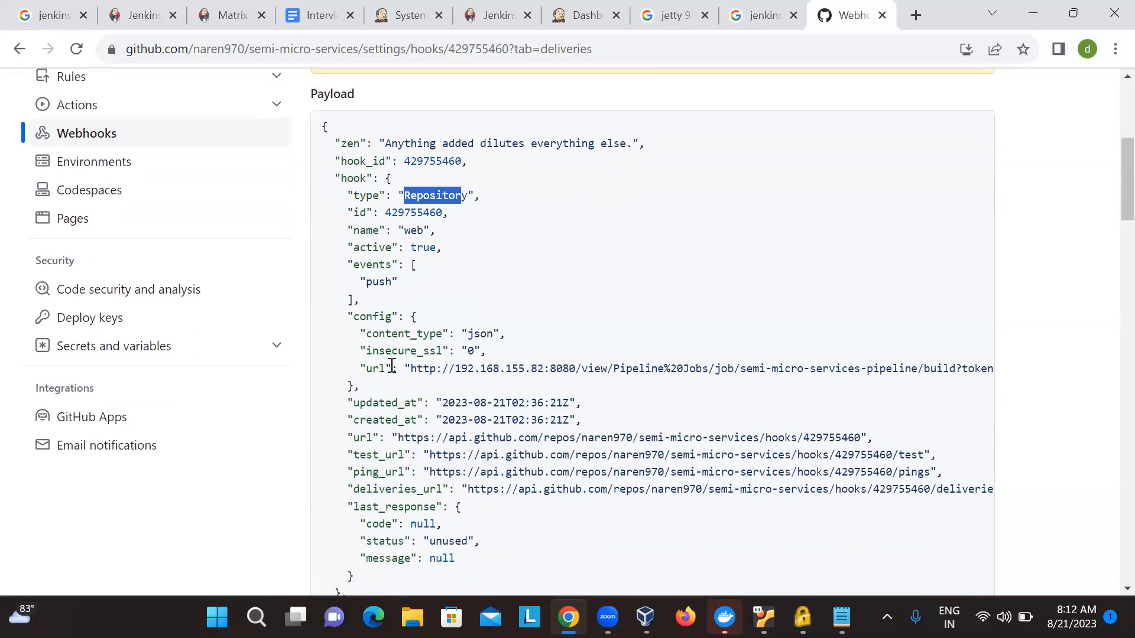
pyautogui.moveTo(353, 329); pyautogui.dragTo(390, 421)
pyautogui.scroll(-2, 390, 421)
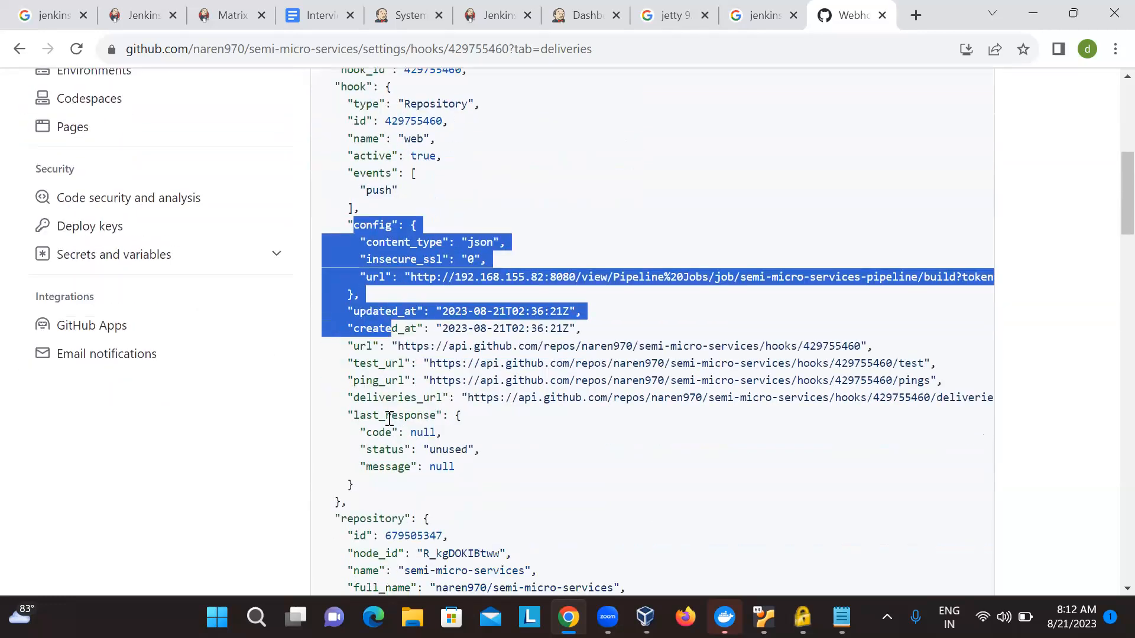
pyautogui.scroll(-6, 555, 429)
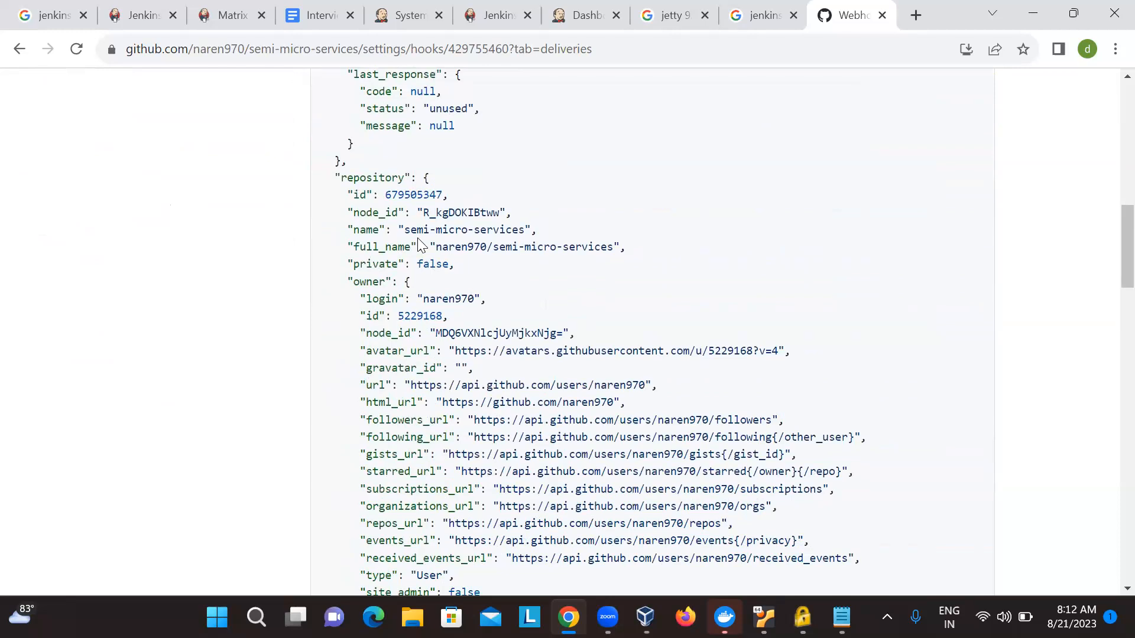
pyautogui.scroll(-1, 417, 242)
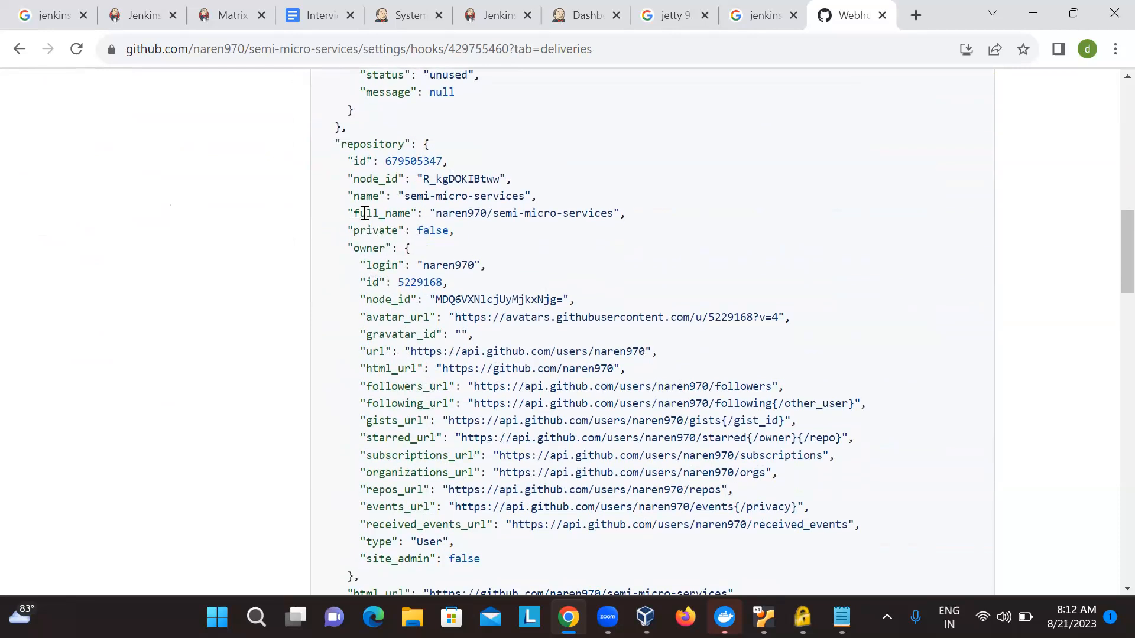
pyautogui.scroll(-3, 436, 397)
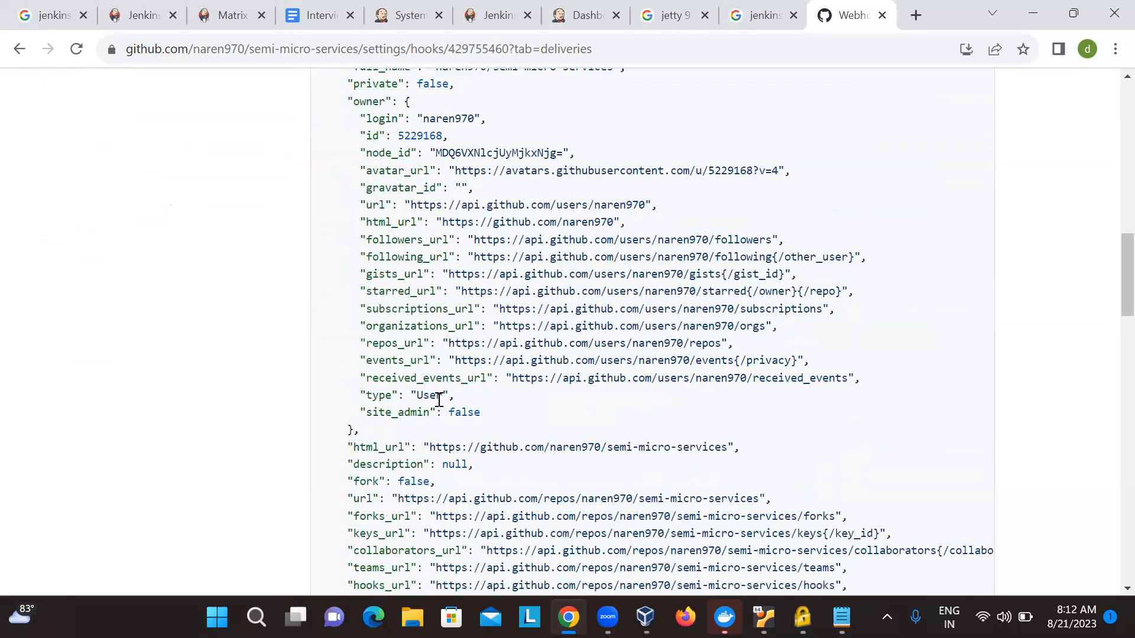
pyautogui.scroll(-7, 436, 278)
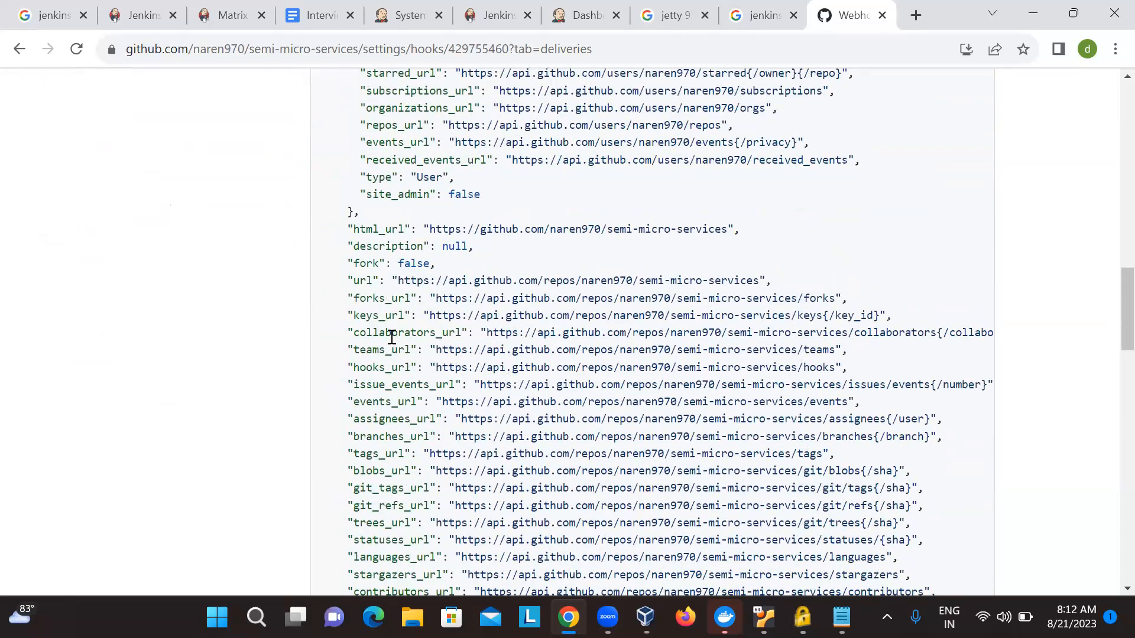
pyautogui.scroll(-7, 392, 337)
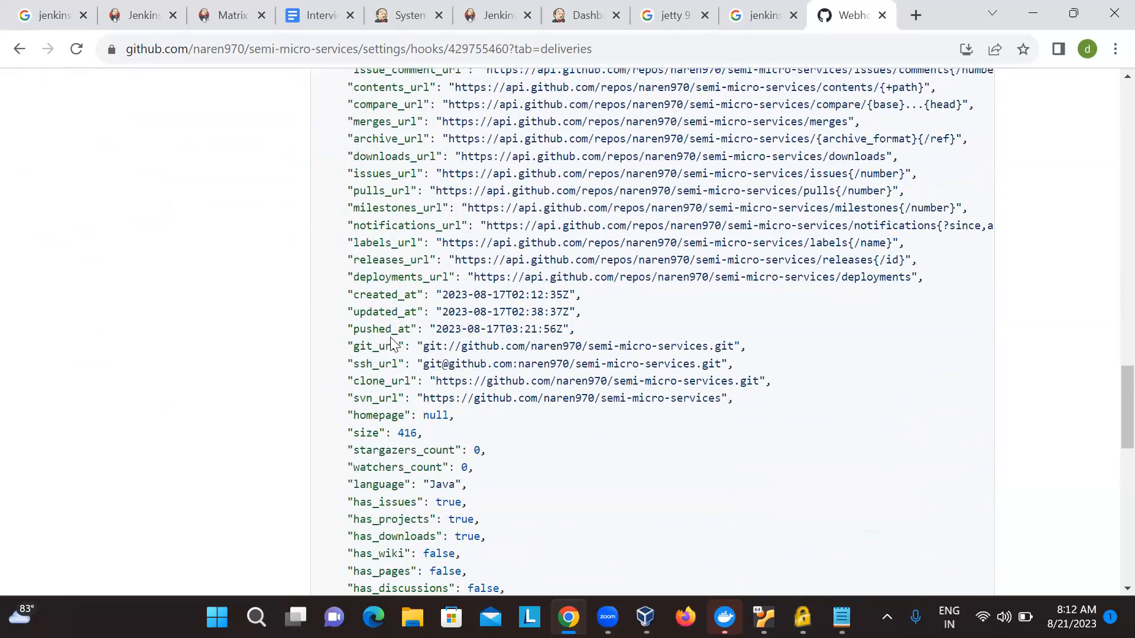
pyautogui.scroll(-10, 392, 343)
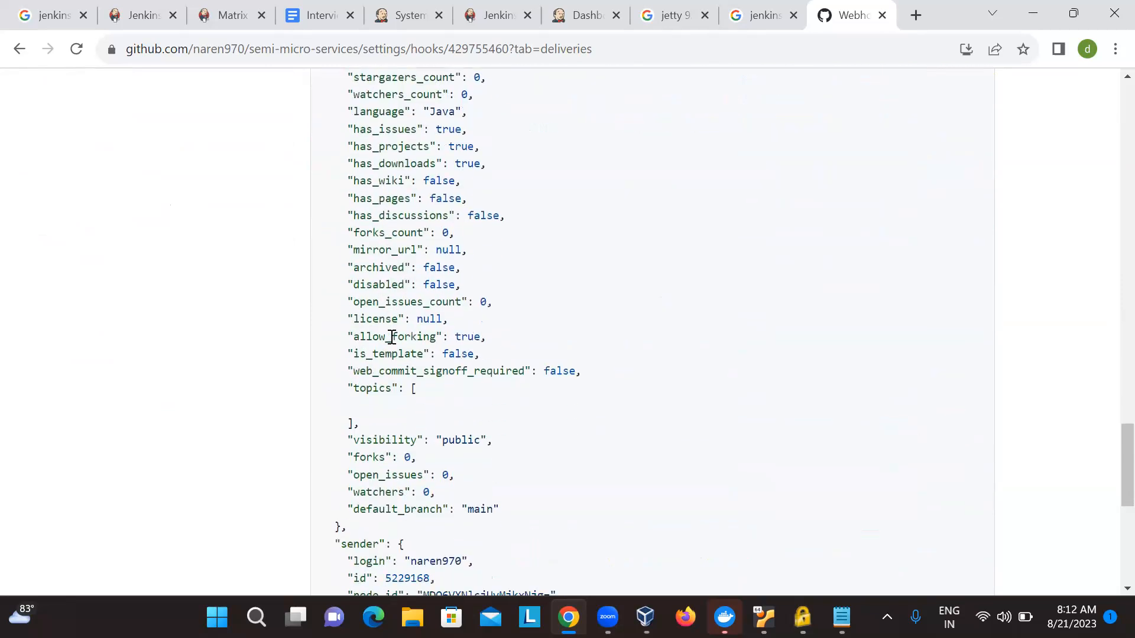
pyautogui.scroll(-4, 392, 343)
pyautogui.scroll(17, 392, 343)
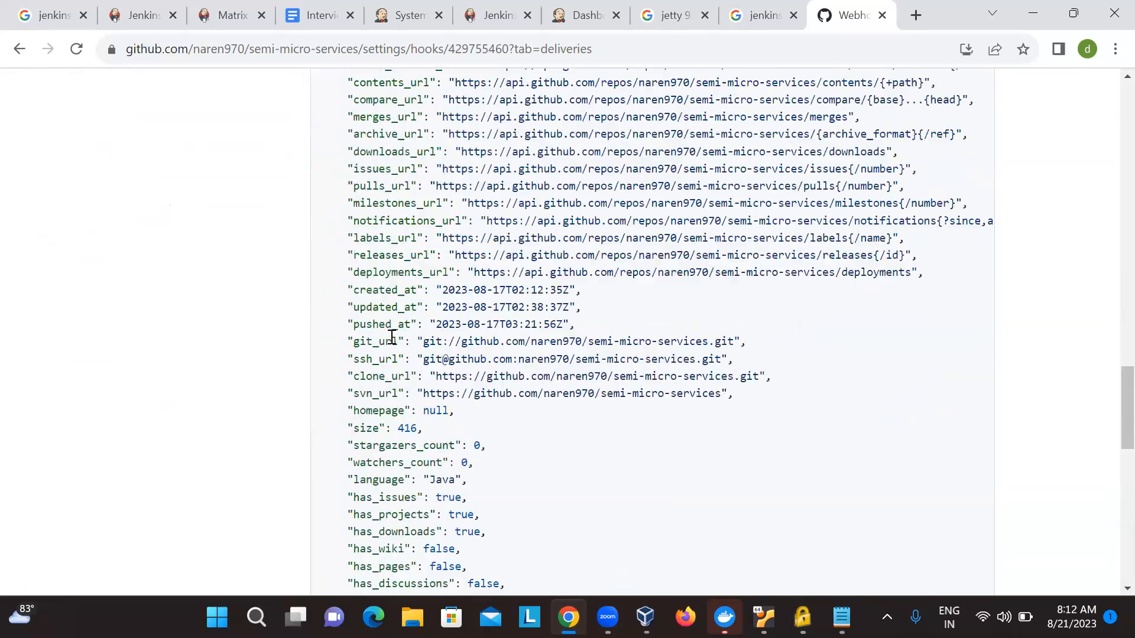
pyautogui.scroll(15, 390, 337)
# - Set the webhook's trigger to Send me everything in its settings and update the webhook
pyautogui.click(350, 261)
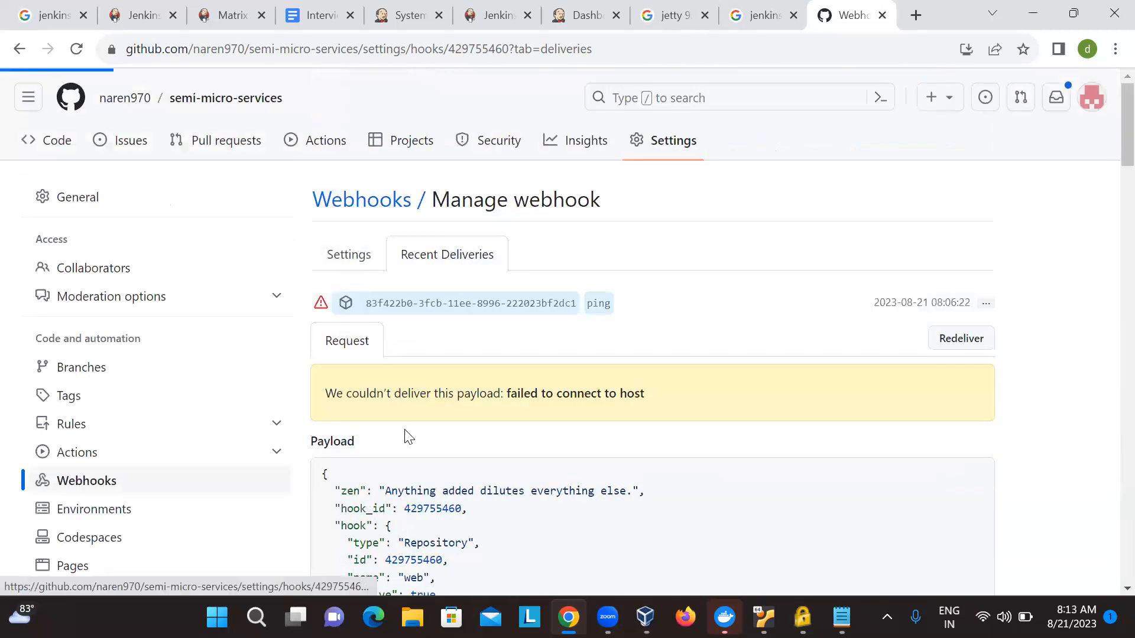
pyautogui.scroll(-5, 408, 414)
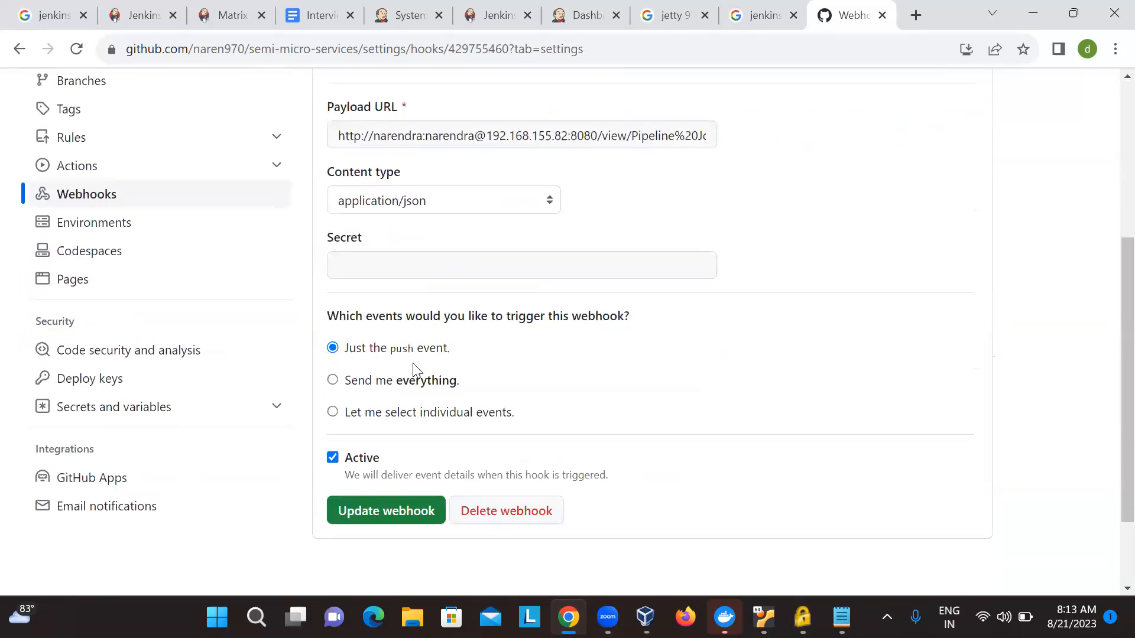
pyautogui.scroll(-1, 420, 363)
pyautogui.click(334, 328)
pyautogui.click(374, 463)
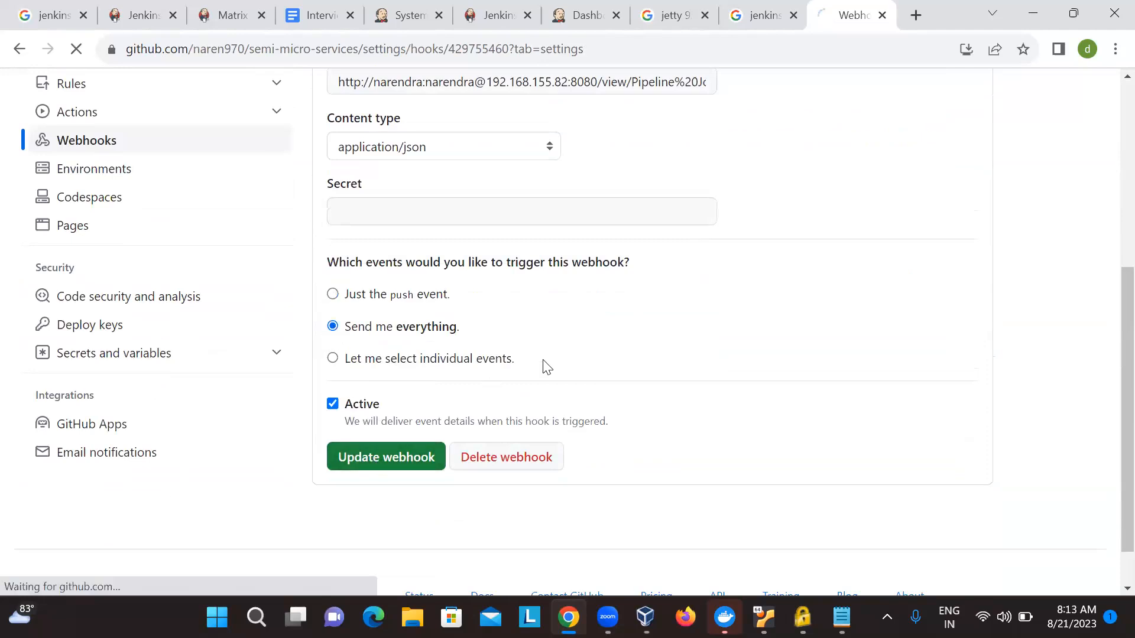
pyautogui.scroll(-4, 544, 362)
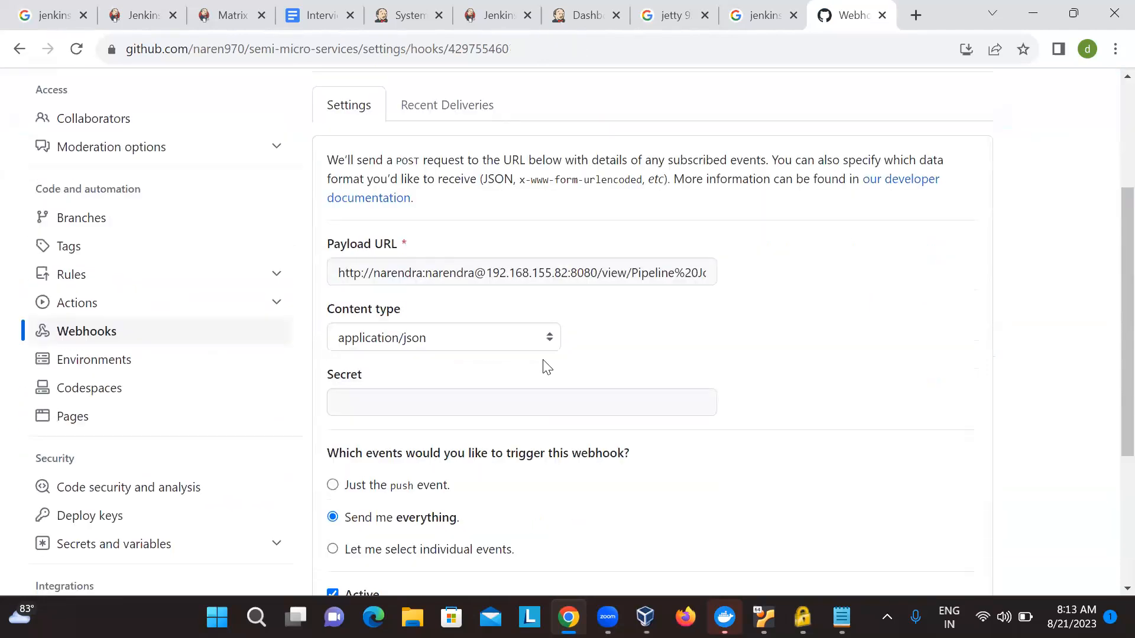
# - Review the ping delivery's payload in the webhook's recent deliveries and redeliver it
pyautogui.scroll(2, 544, 361)
pyautogui.click(441, 193)
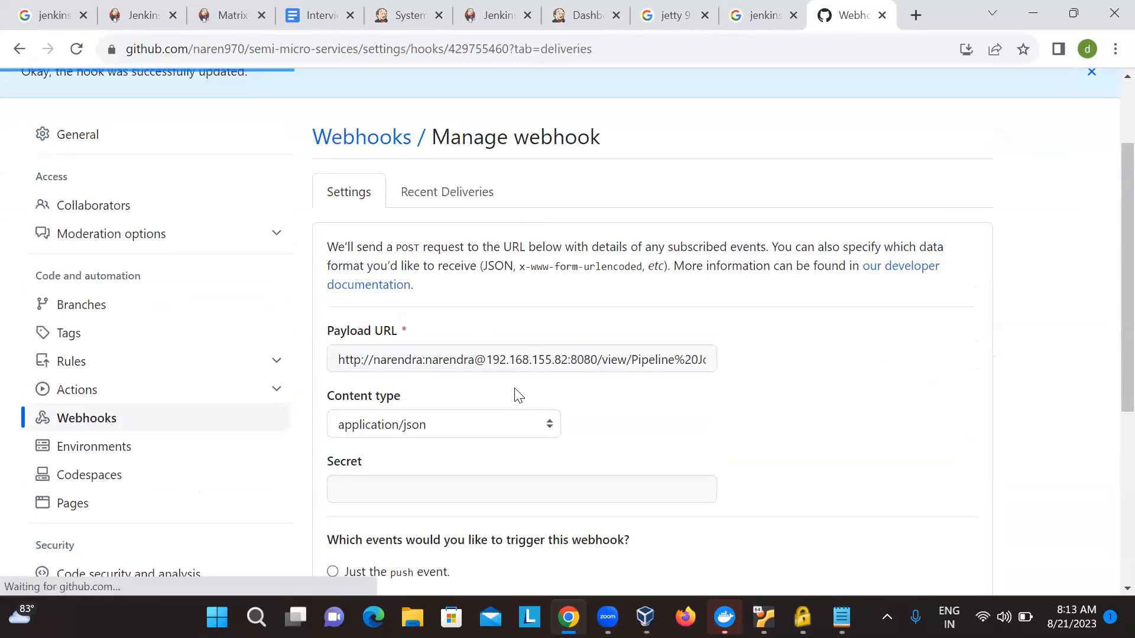
pyautogui.scroll(-1, 514, 395)
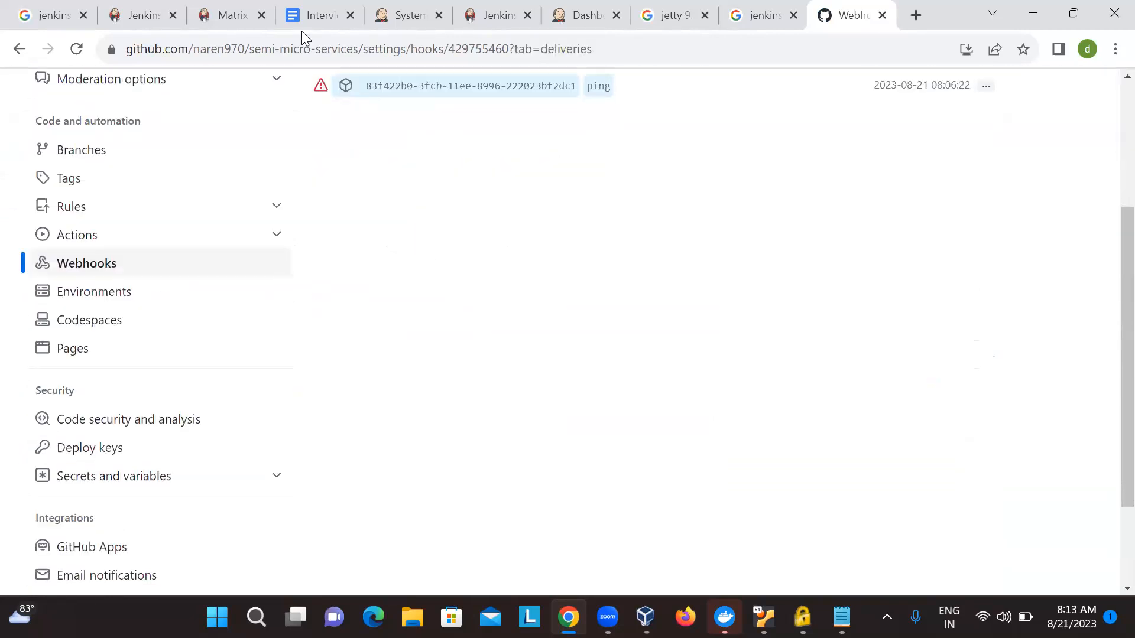
pyautogui.click(319, 89)
pyautogui.scroll(-8, 569, 245)
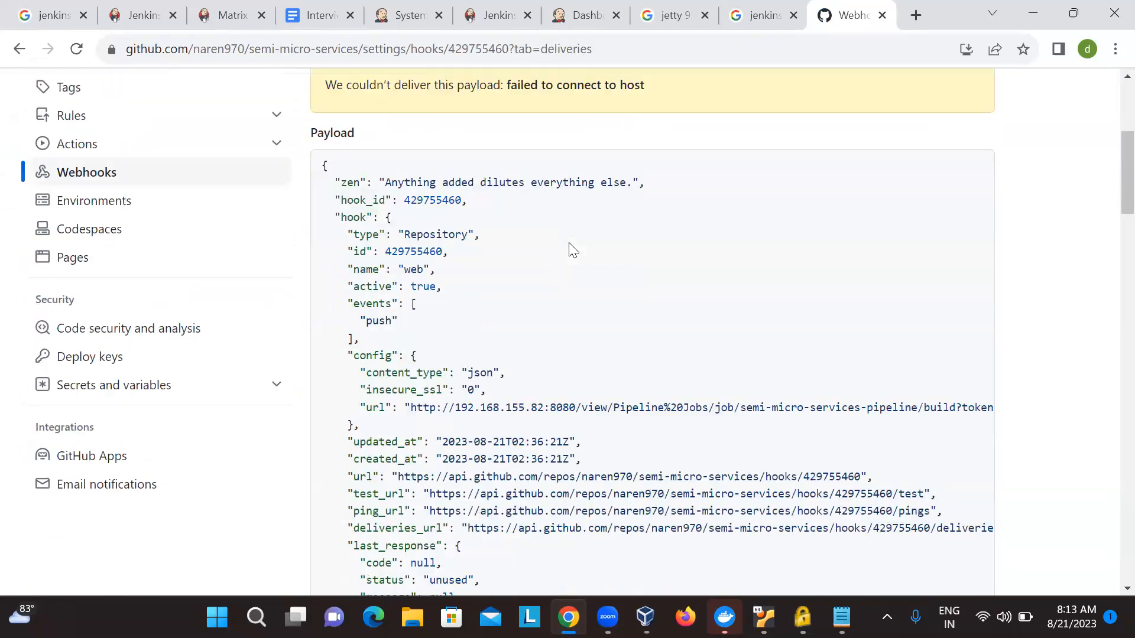
pyautogui.scroll(-20, 570, 242)
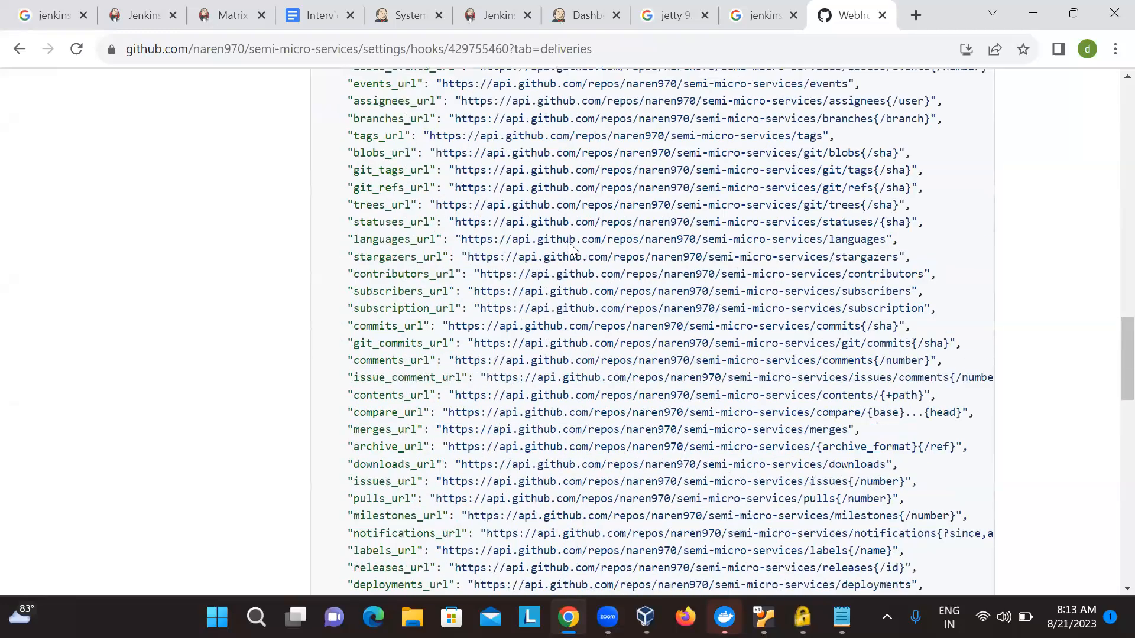
pyautogui.scroll(-5, 570, 242)
pyautogui.scroll(18, 570, 242)
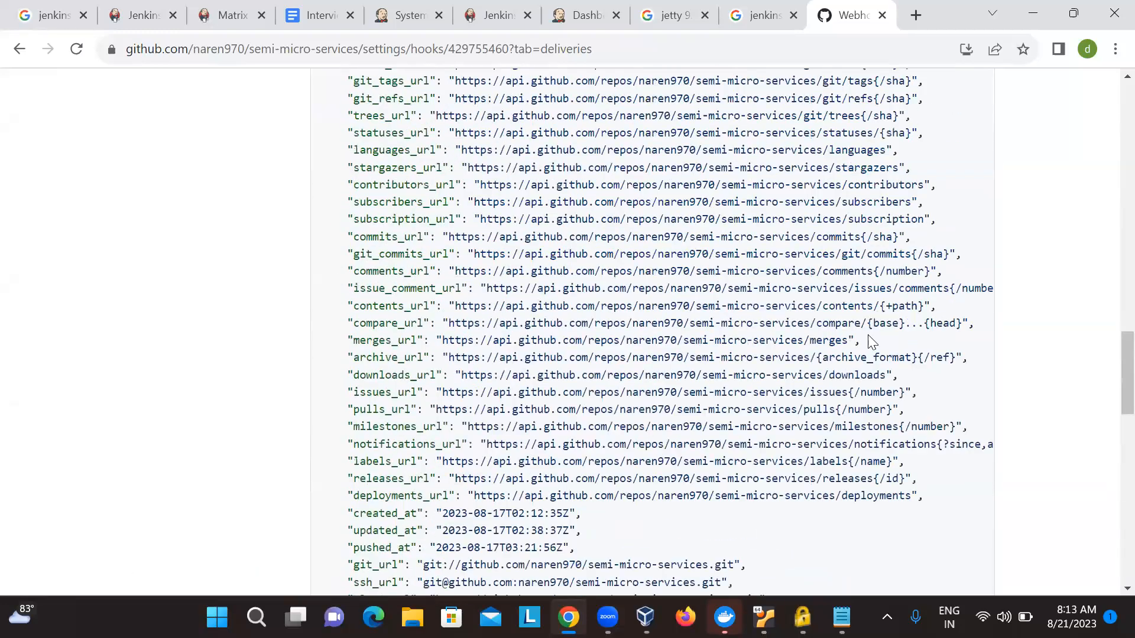
pyautogui.scroll(15, 955, 343)
pyautogui.click(961, 338)
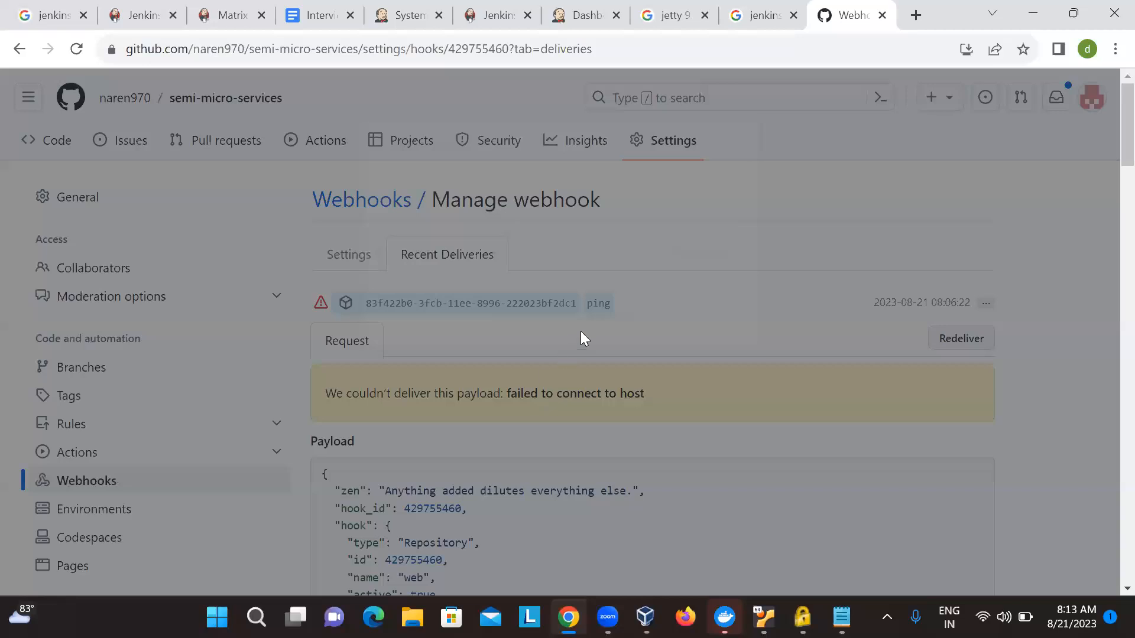
pyautogui.click(571, 318)
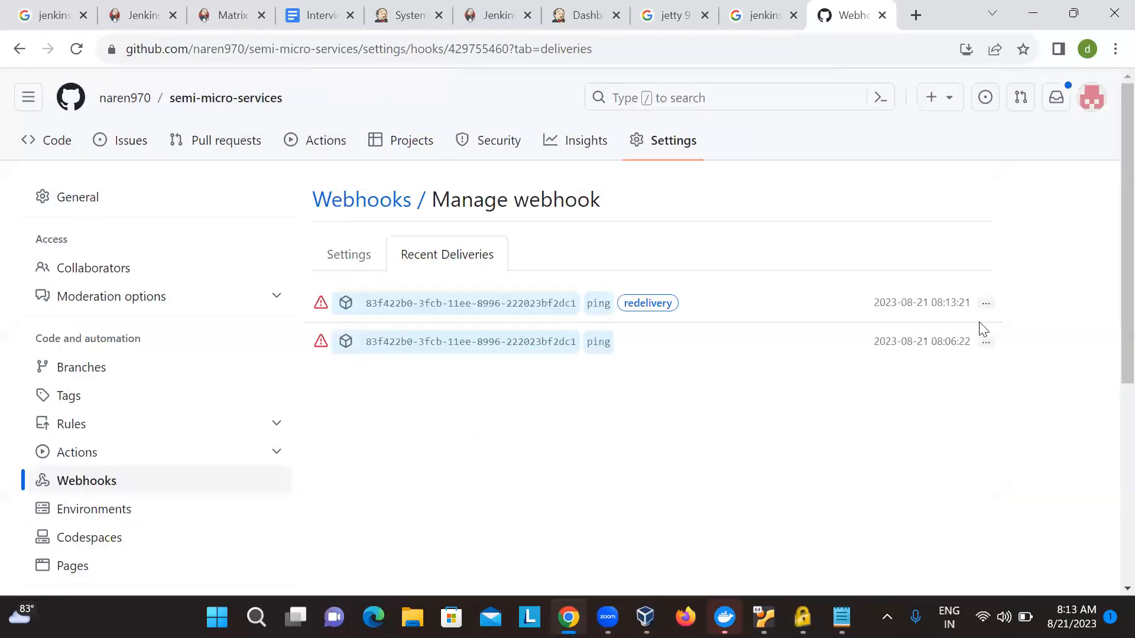
# - Expand the new redelivery entry and examine its request status and payload
pyautogui.click(321, 303)
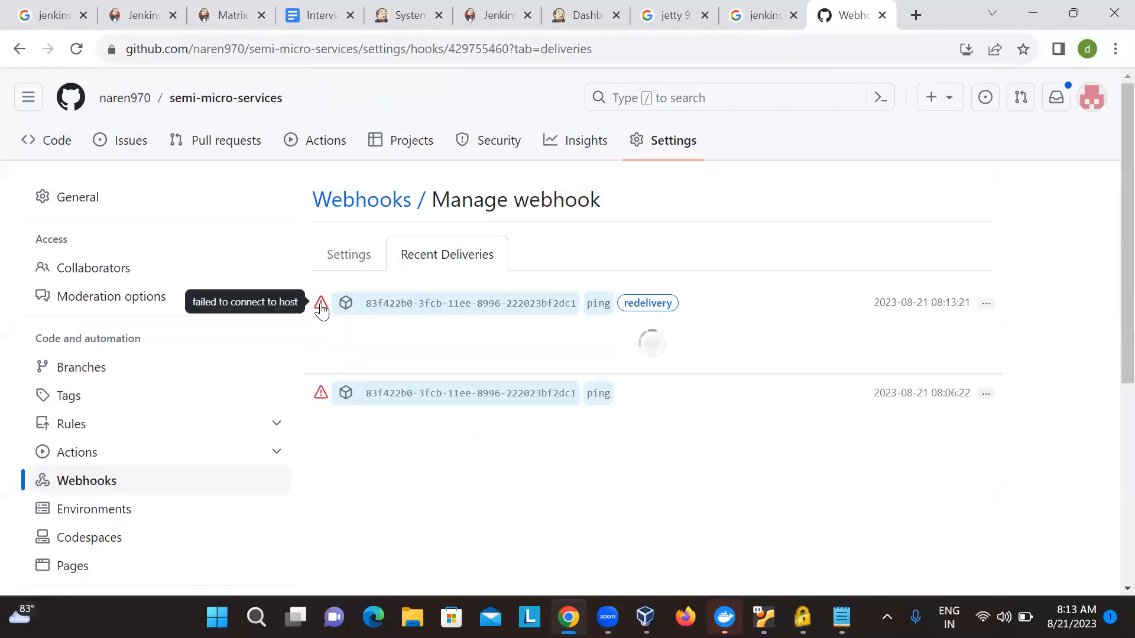
pyautogui.scroll(-10, 494, 345)
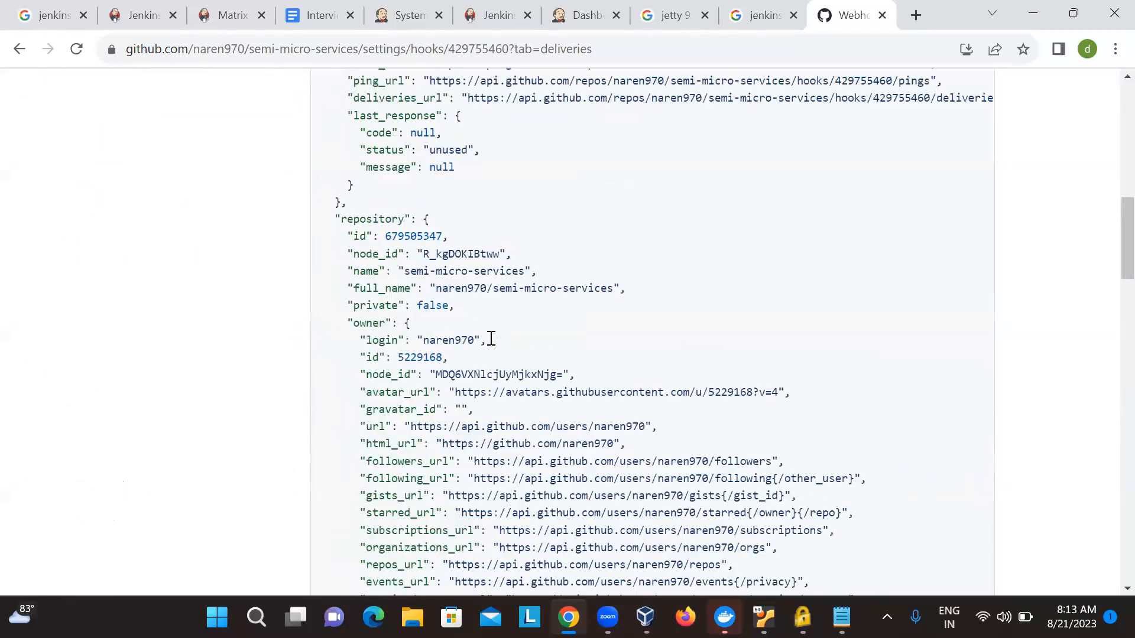
pyautogui.scroll(-6, 489, 342)
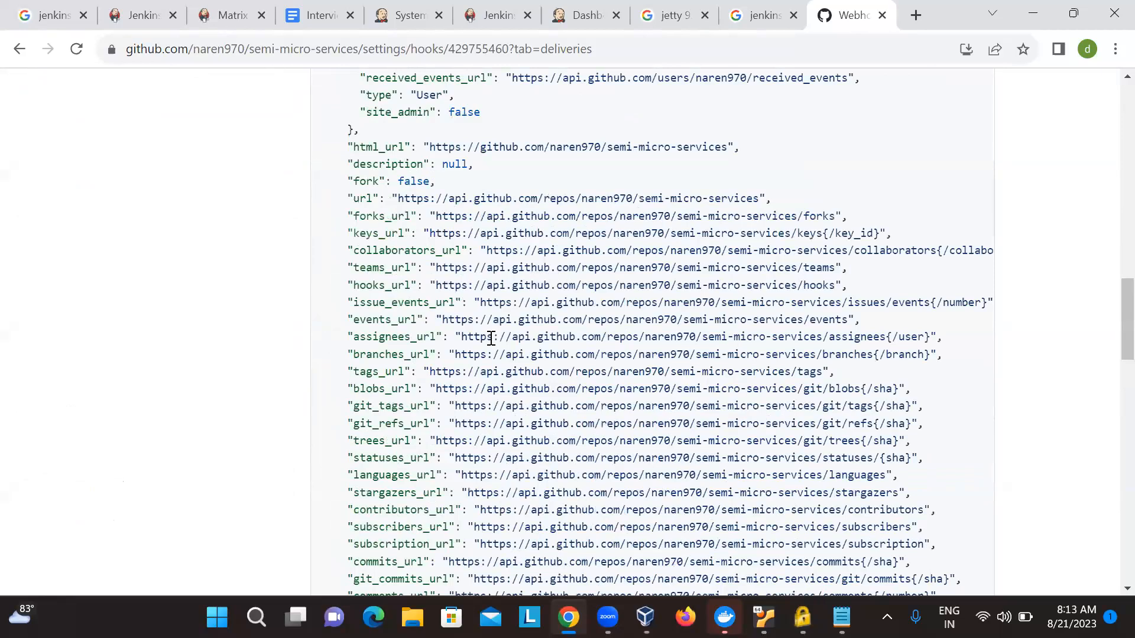
pyautogui.scroll(-15, 491, 339)
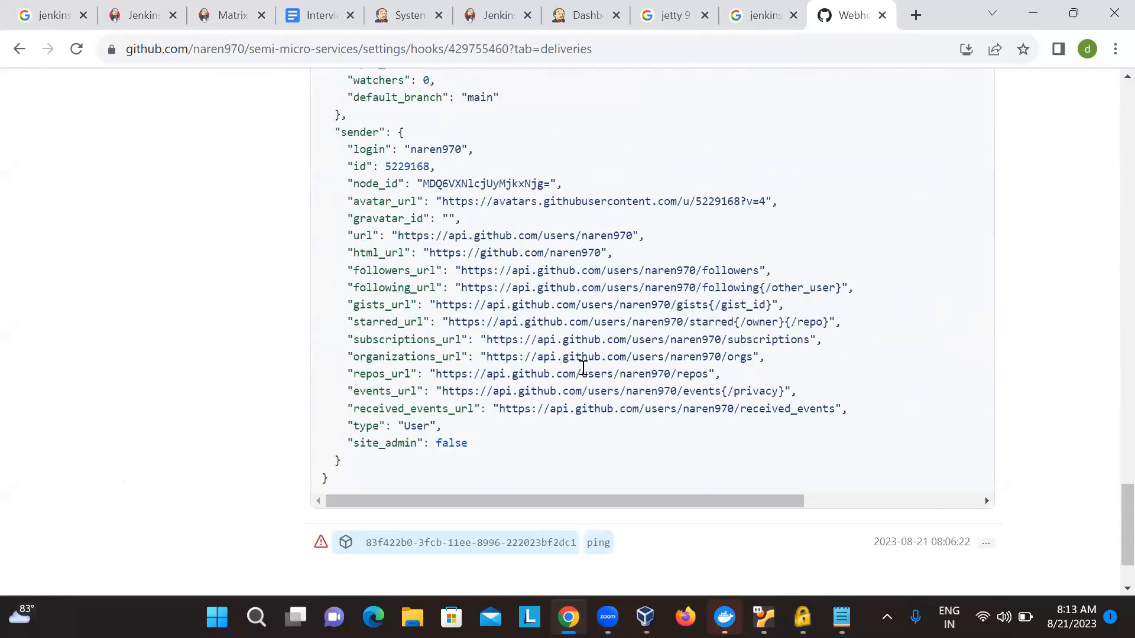
pyautogui.scroll(15, 583, 368)
pyautogui.scroll(18, 583, 368)
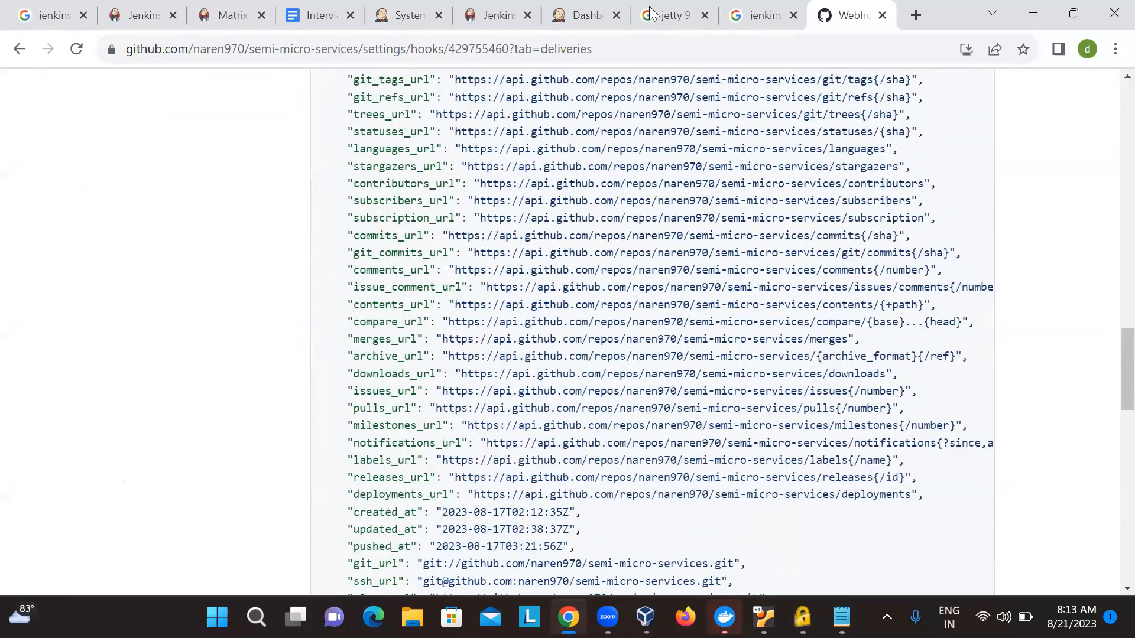
pyautogui.scroll(10, 649, 13)
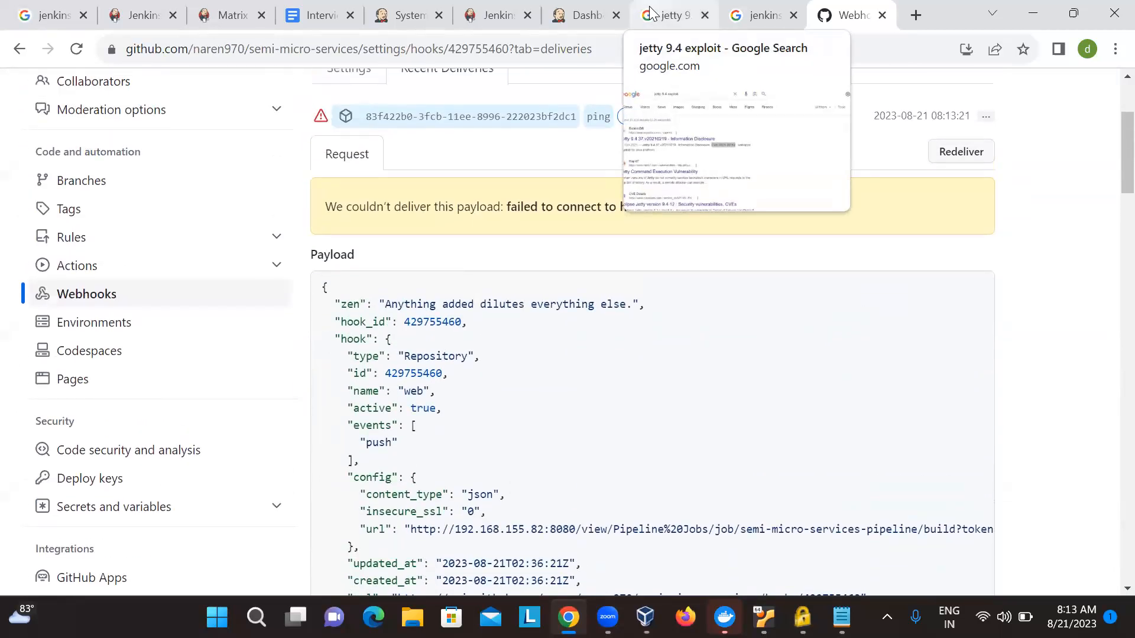
pyautogui.scroll(3, 659, 289)
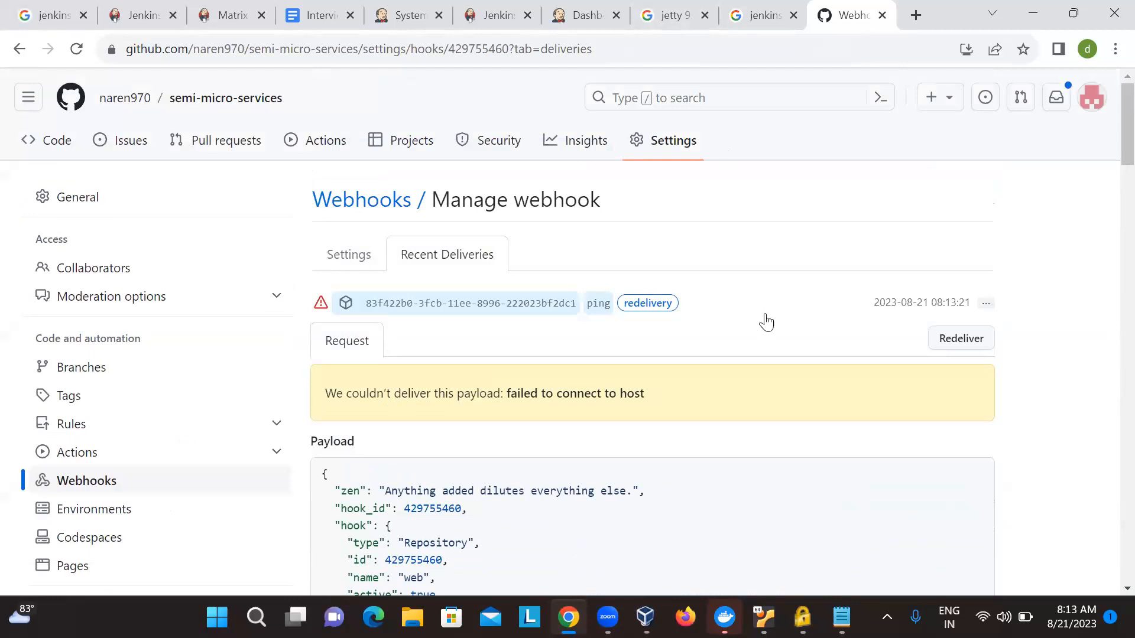
# - Switch to the Notepad notes and select the password part of the buildWithParameters URL
pyautogui.hotkey('alt', 'Tab')
pyautogui.click(617, 395)
pyautogui.press('Right')
pyautogui.press('Right')
pyautogui.press('Right')
pyautogui.press('Right')
pyautogui.press('Right')
pyautogui.press('Right')
pyautogui.press('Right')
pyautogui.press('Right')
pyautogui.press('Right')
pyautogui.press('Right')
pyautogui.press('Right')
pyautogui.press('Right')
pyautogui.press('Right')
pyautogui.press('Right')
pyautogui.press('Right')
pyautogui.press('Right')
pyautogui.press('Right')
pyautogui.press('Right')
pyautogui.press('Right')
pyautogui.press('Right')
pyautogui.hotkey('shift', 'Right')
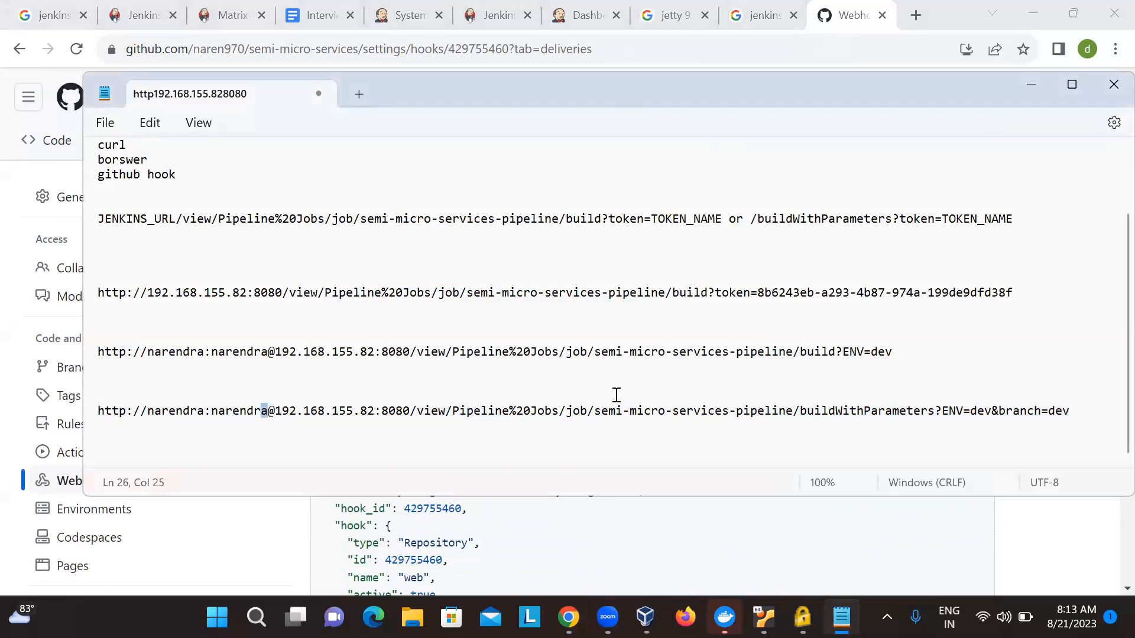
pyautogui.hotkey('shift', 'Left')
pyautogui.hotkey('shift', 'Left')
pyautogui.hotkey('shift', 'Left')
pyautogui.hotkey('shift', 'Left')
pyautogui.hotkey('shift', 'Left')
pyautogui.hotkey('shift', 'Left')
pyautogui.hotkey('shift', 'Left')
pyautogui.hotkey('shift', 'Left')
pyautogui.hotkey('shift', 'Right')
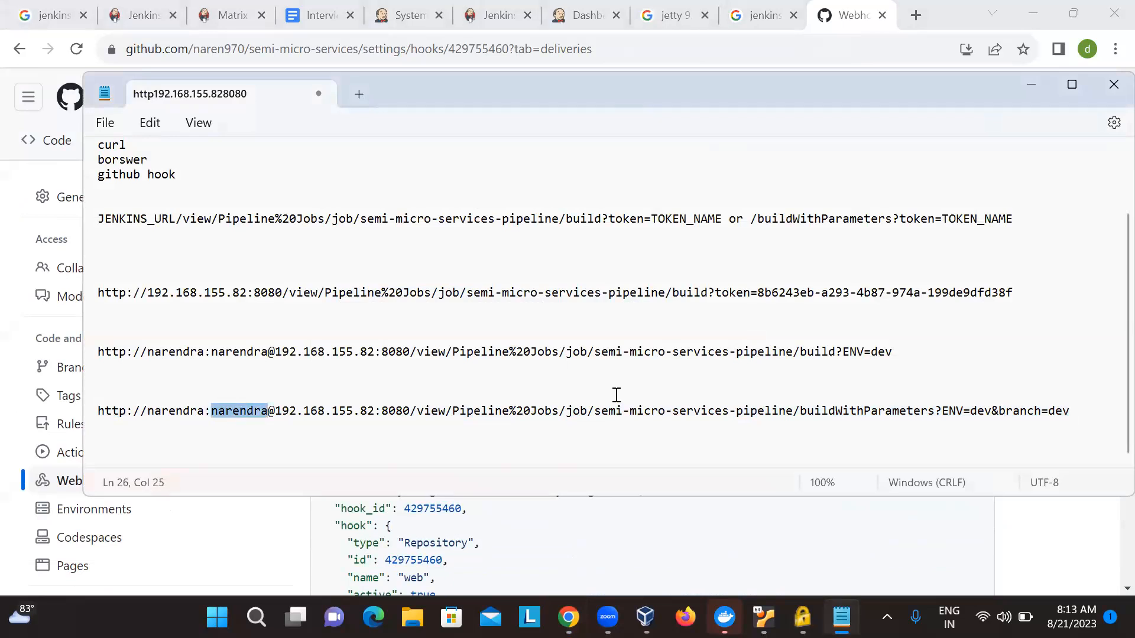
# - Copy the token value at the end of the build?token= URL in the notes
pyautogui.press('Up')
pyautogui.press('Up')
pyautogui.press('Up')
pyautogui.press('Up')
pyautogui.press('Up')
pyautogui.press('Up')
pyautogui.press('Up')
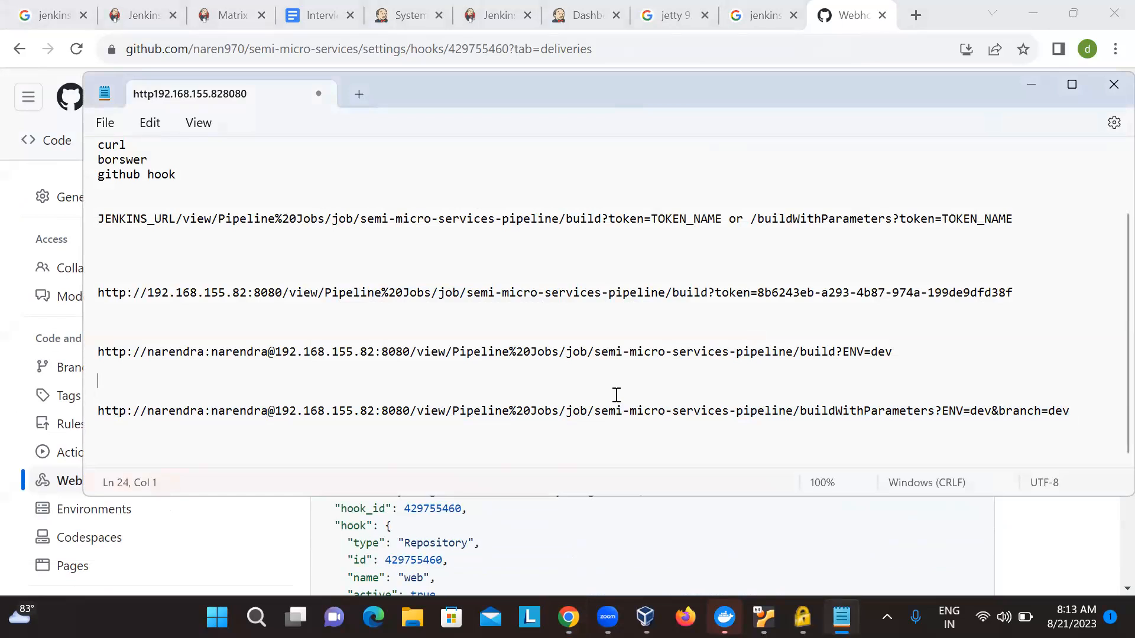
pyautogui.press('Left')
pyautogui.press('Left')
pyautogui.hotkey('shift', 'Left')
pyautogui.hotkey('shift', 'Left')
pyautogui.hotkey('shift', 'Left')
pyautogui.hotkey('shift', 'Left')
pyautogui.hotkey('shift', 'Left')
pyautogui.hotkey('shift', 'Left')
pyautogui.hotkey('shift', 'Left')
pyautogui.hotkey('shift', 'Left')
pyautogui.hotkey('shift', 'Left')
pyautogui.hotkey('shift', 'Left')
pyautogui.hotkey('shift', 'Left')
pyautogui.hotkey('shift', 'Left')
pyautogui.hotkey('shift', 'Left')
pyautogui.hotkey('shift', 'Left')
pyautogui.hotkey('shift', 'Left')
pyautogui.hotkey('shift', 'Left')
pyautogui.hotkey('shift', 'Left')
pyautogui.hotkey('shift', 'Left')
pyautogui.hotkey('shift', 'Left')
pyautogui.hotkey('shift', 'Left')
pyautogui.hotkey('ctrl', 'c')
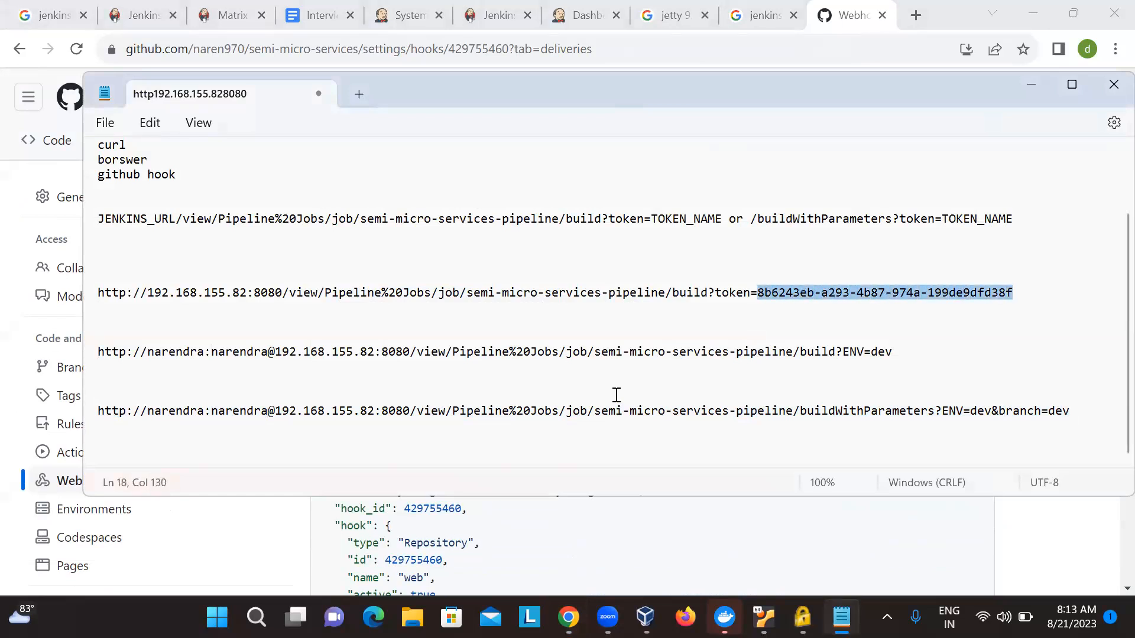
# - Replace the password part of the buildWithParameters URL with the copied token
pyautogui.press('Down')
pyautogui.press('Down')
pyautogui.press('Down')
pyautogui.press('Down')
pyautogui.press('Down')
pyautogui.press('Down')
pyautogui.press('Down')
pyautogui.press('Down')
pyautogui.press('Down')
pyautogui.press('Up')
pyautogui.press('Right')
pyautogui.press('Right')
pyautogui.press('Right')
pyautogui.press('Right')
pyautogui.press('Right')
pyautogui.press('Right')
pyautogui.press('Right')
pyautogui.press('Right')
pyautogui.press('Right')
pyautogui.press('Right')
pyautogui.press('Right')
pyautogui.press('Right')
pyautogui.press('Right')
pyautogui.press('Right')
pyautogui.press('Right')
pyautogui.press('Right')
pyautogui.press('Right')
pyautogui.press('Right')
pyautogui.press('Right')
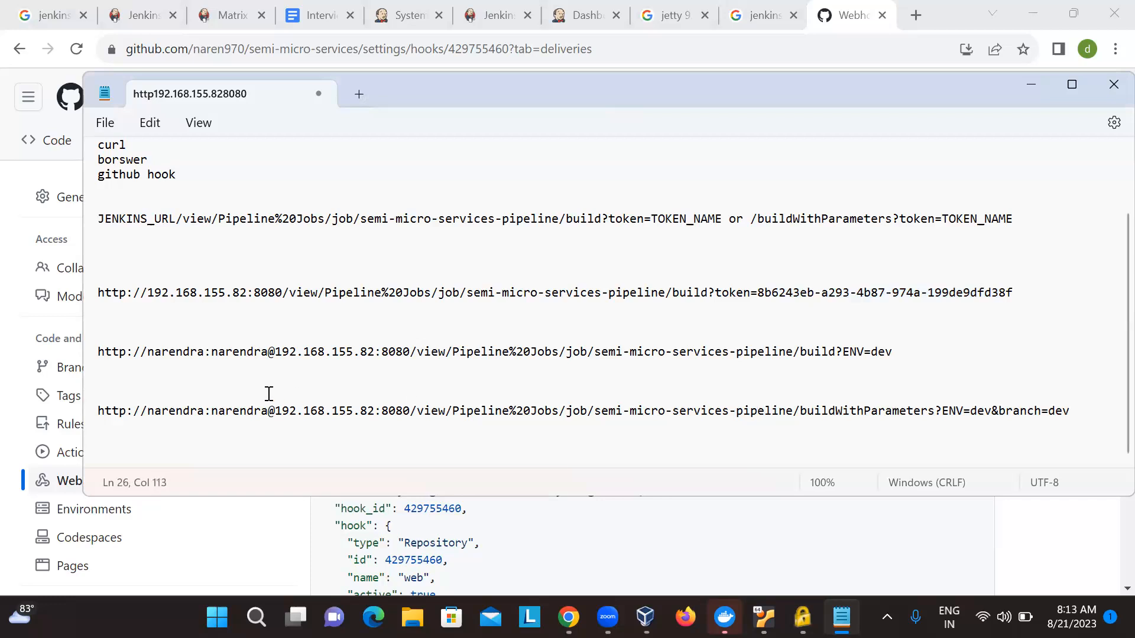
pyautogui.doubleClick(241, 411)
pyautogui.hotkey('ctrl', 'v')
pyautogui.press('Up')
pyautogui.press('Up')
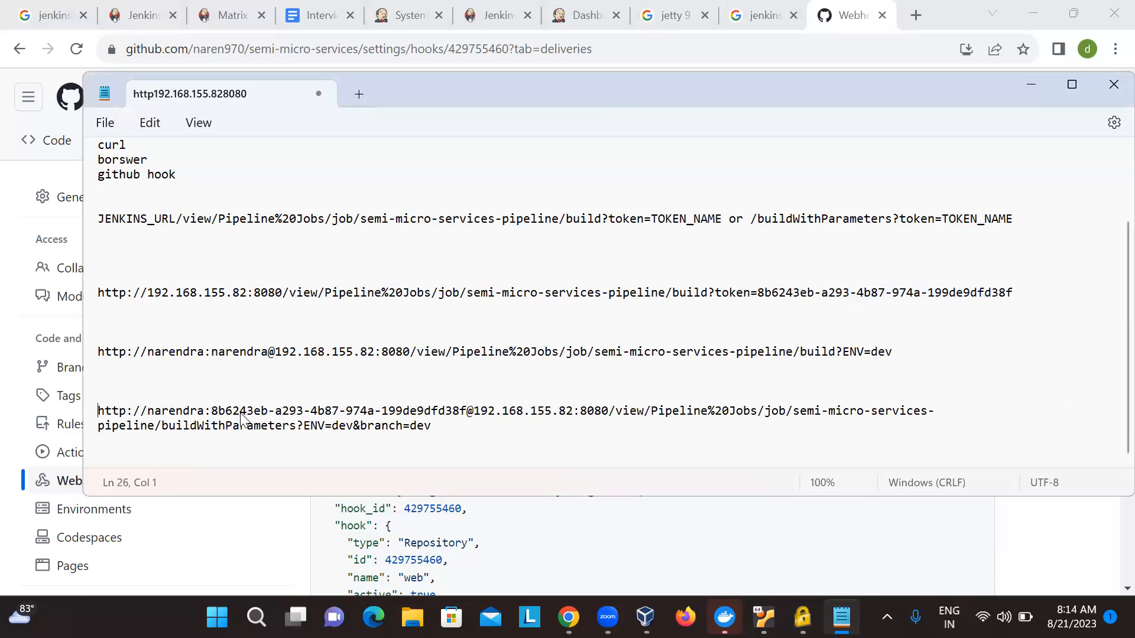
# - Select the whole buildWithParameters URL in the notes and switch back to the webhook's recent deliveries on GitHub in Chrome
pyautogui.hotkey('shift', 'End')
pyautogui.hotkey('shift', 'End')
pyautogui.press('End')
pyautogui.tripleClick(240, 413)
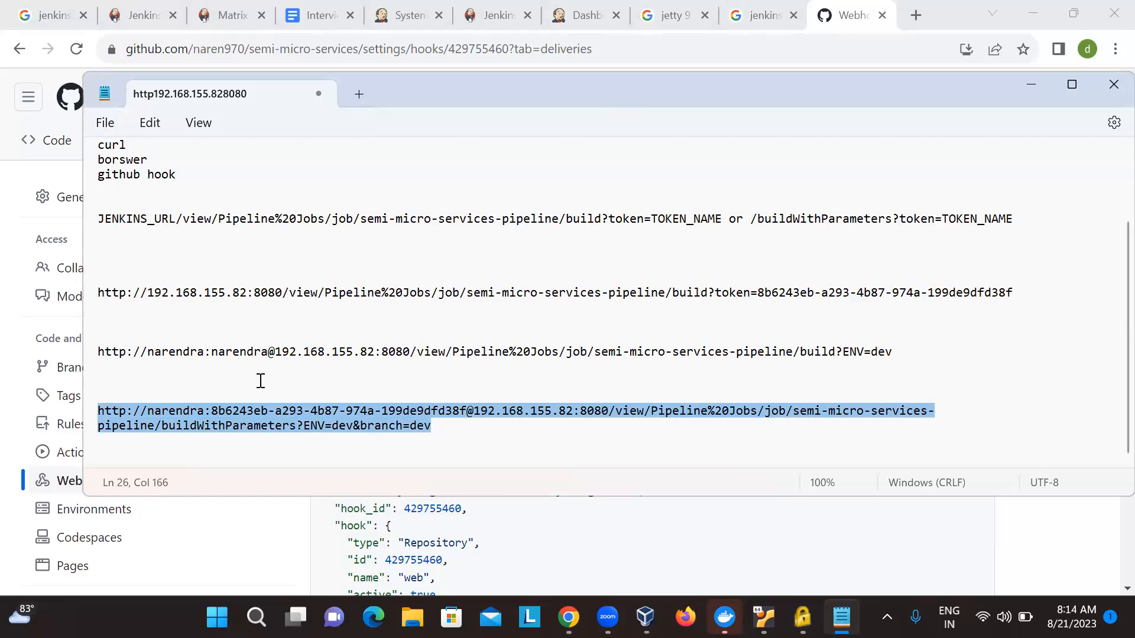
pyautogui.click(848, 8)
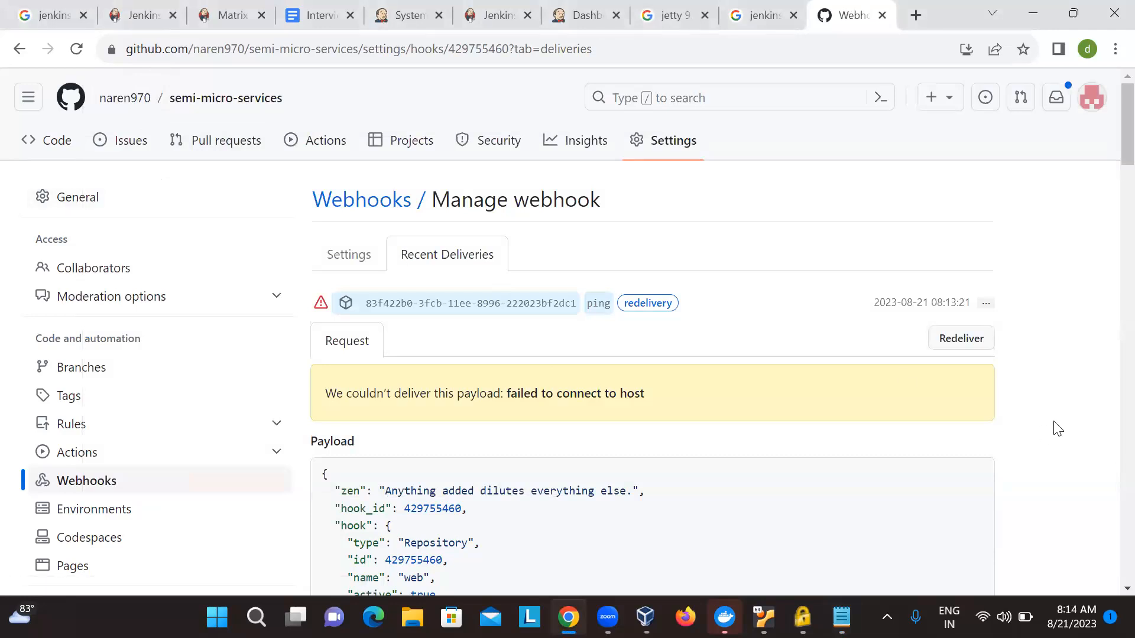
pyautogui.scroll(-1, 1056, 393)
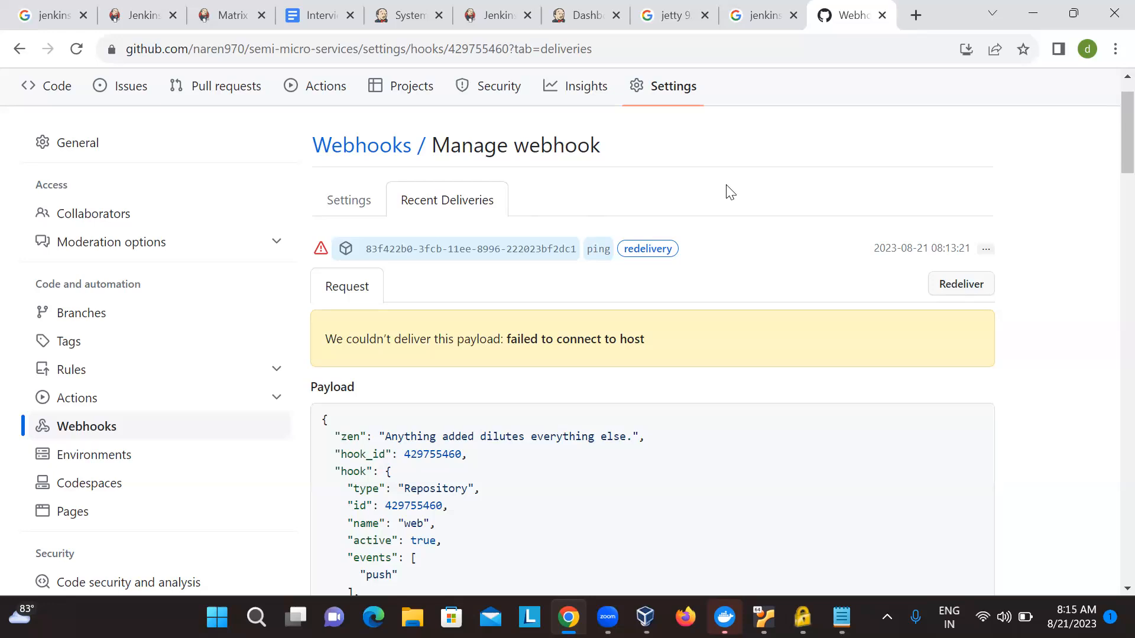
pyautogui.scroll(-9, 731, 192)
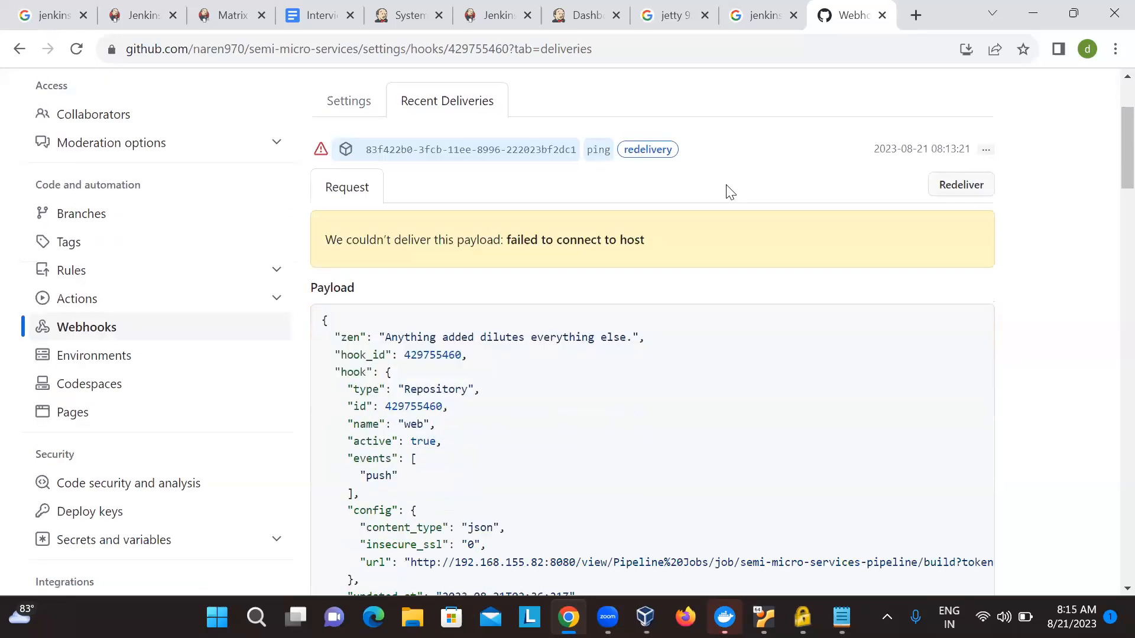
pyautogui.scroll(10, 731, 192)
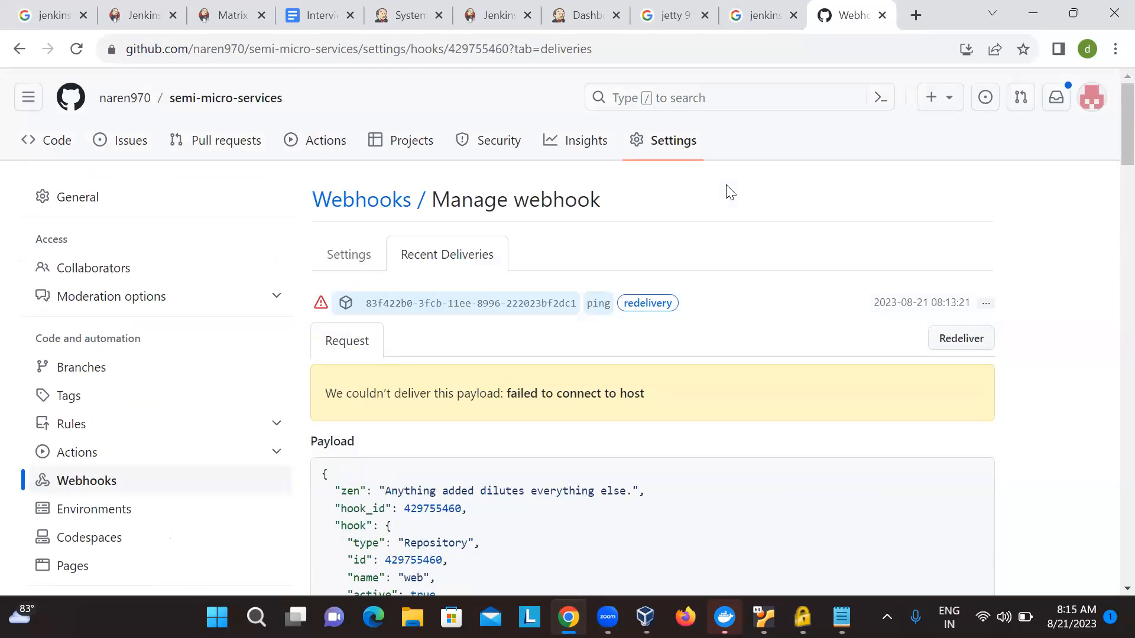
pyautogui.scroll(-3, 730, 192)
pyautogui.scroll(3, 731, 192)
# - Switch to the Ubuntu server VM and list all contents of /var/lib/jenkins/ in long format
pyautogui.click(764, 617)
pyautogui.press('Return')
pyautogui.press('Return')
pyautogui.write('ls -al')
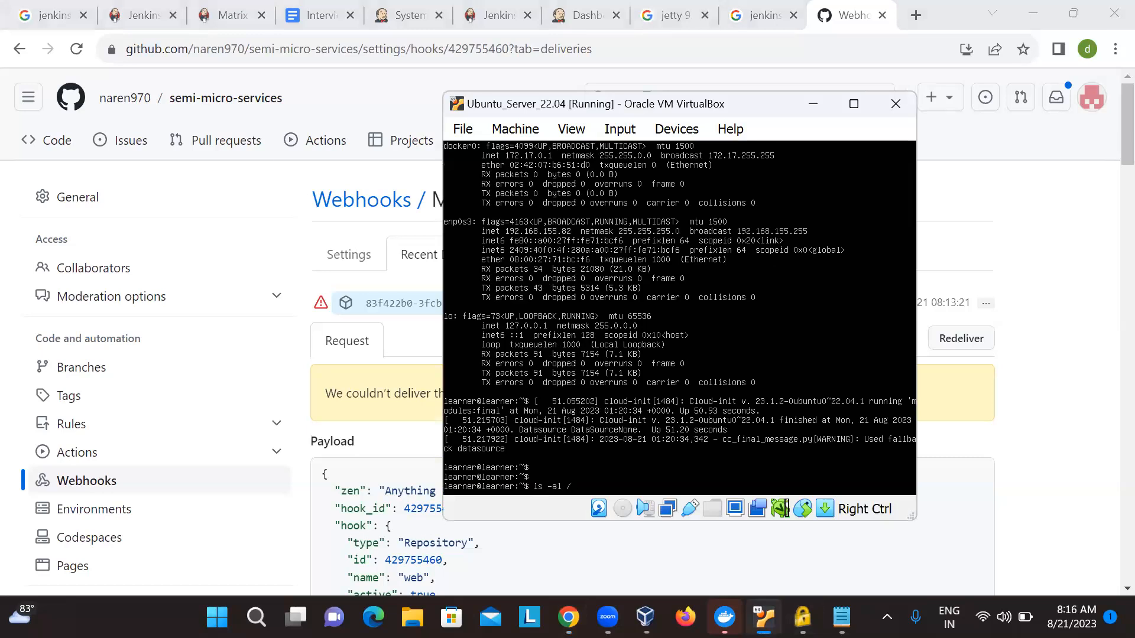
pyautogui.write(' /var/lib/jenkins/')
pyautogui.press('Return')
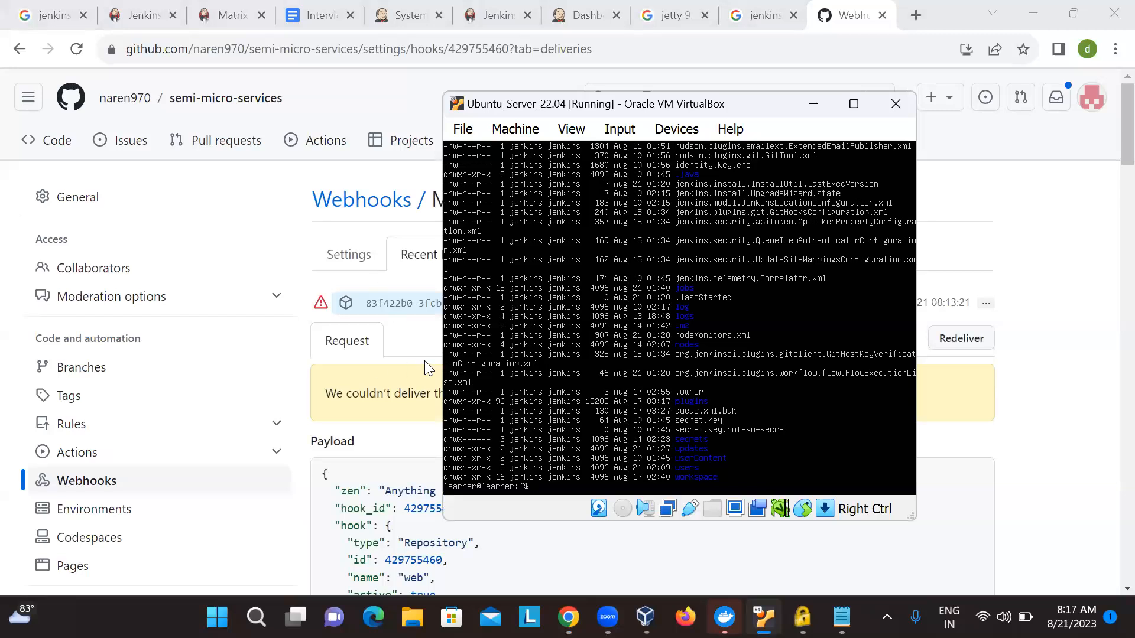
# - Find and launch Windows PowerShell
pyautogui.press('super')
pyautogui.write('rem')
pyautogui.press('BackSpace')
pyautogui.press('BackSpace')
pyautogui.press('BackSpace')
pyautogui.write('pwe')
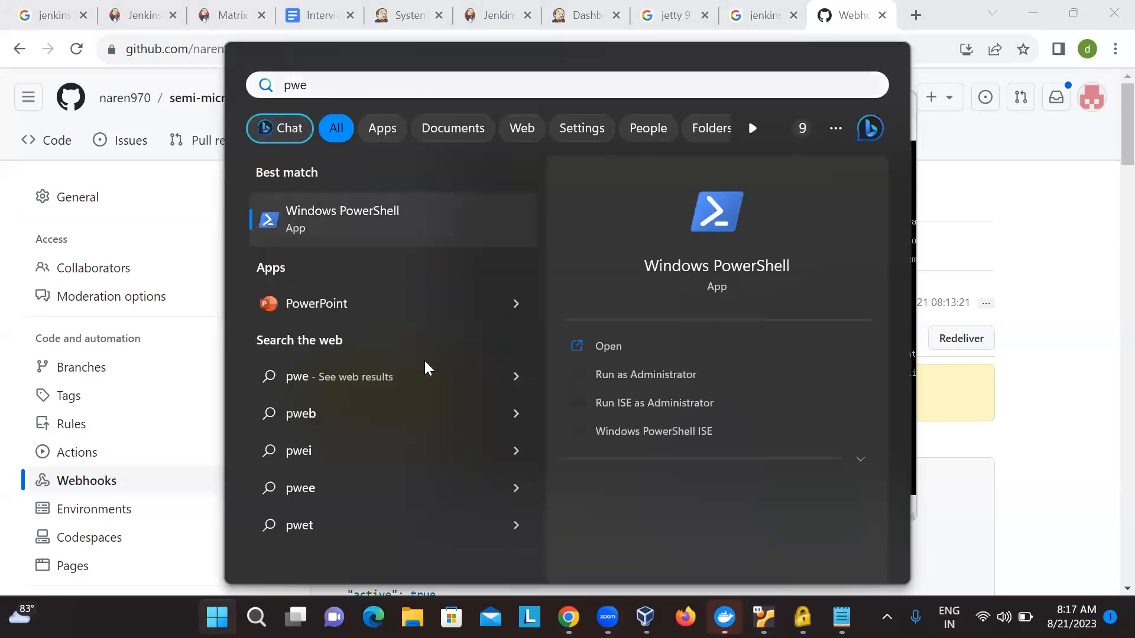
pyautogui.press('Escape')
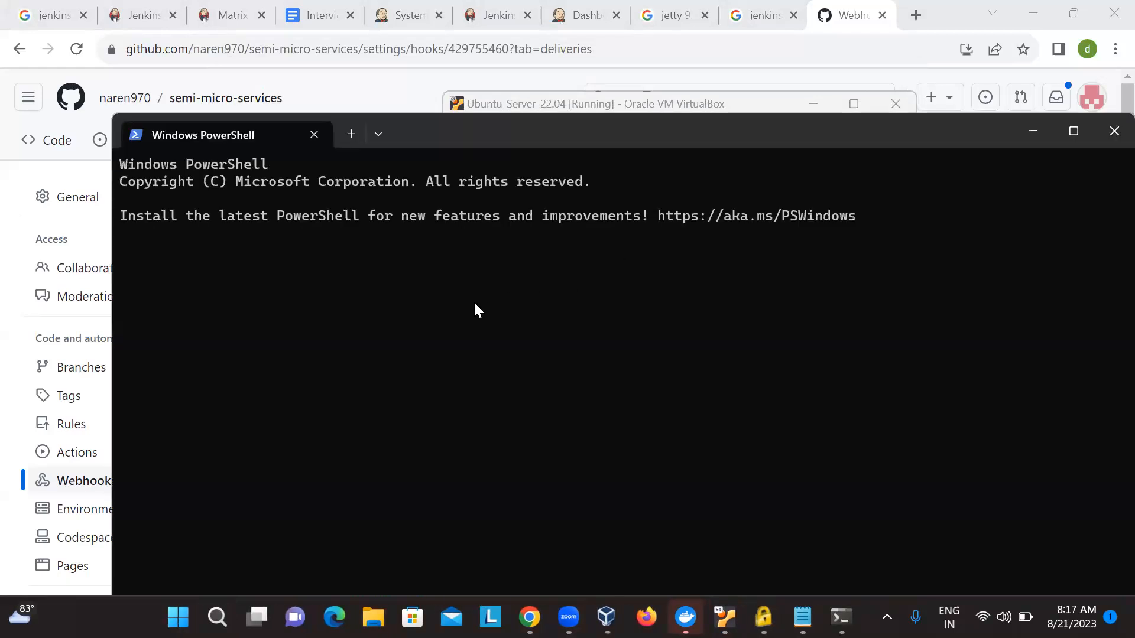
pyautogui.write('ssh learner@192.168.62.82')
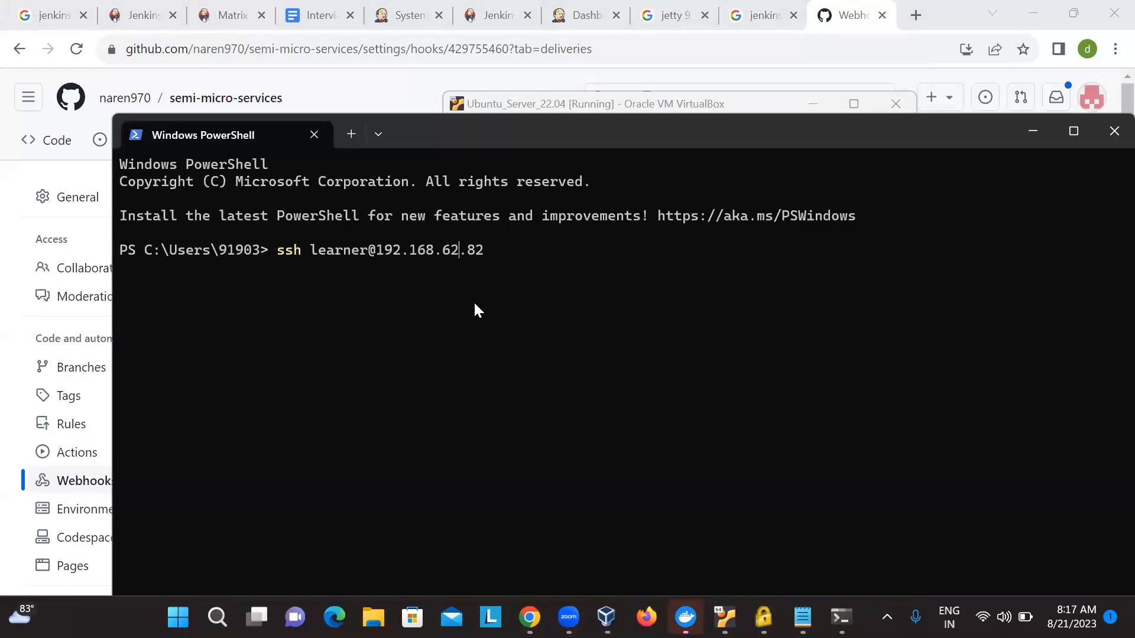
pyautogui.press('BackSpace')
pyautogui.press('BackSpace')
pyautogui.write('155')
pyautogui.write('yes')
pyautogui.press('Return')
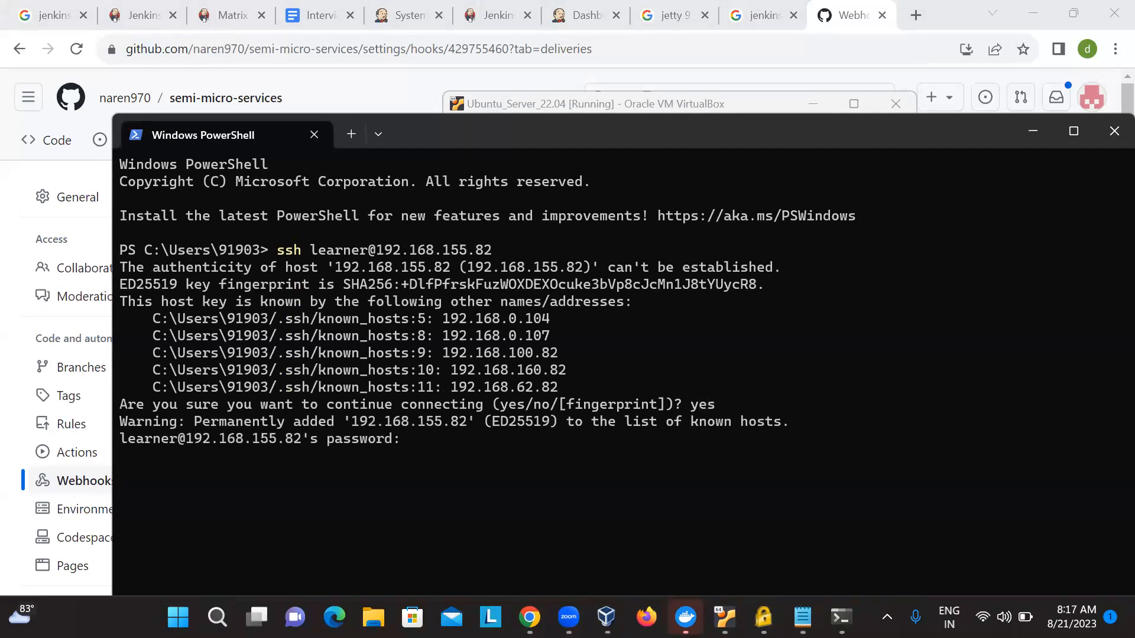
pyautogui.hotkey('ctrl', 'l')
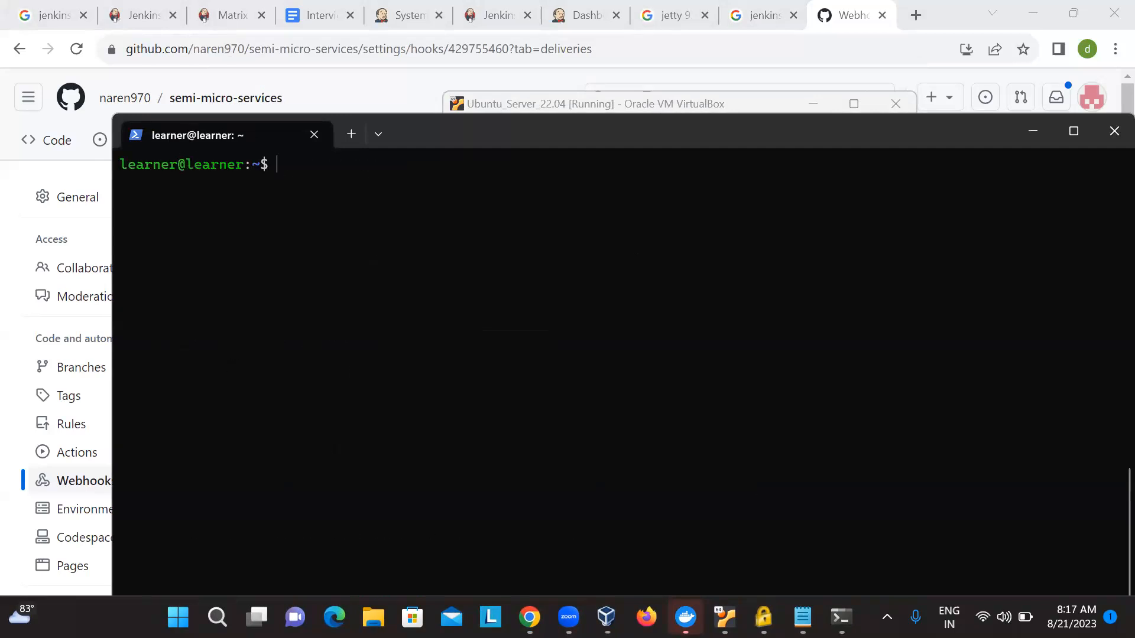
# - List all contents of /var/lib/jenkins/ in long format over the SSH session
pyautogui.write('l s-al')
pyautogui.press('BackSpace')
pyautogui.press('BackSpace')
pyautogui.press('BackSpace')
pyautogui.press('BackSpace')
pyautogui.press('BackSpace')
pyautogui.write('s -al /var/lib/')
pyautogui.write('jenkins/')
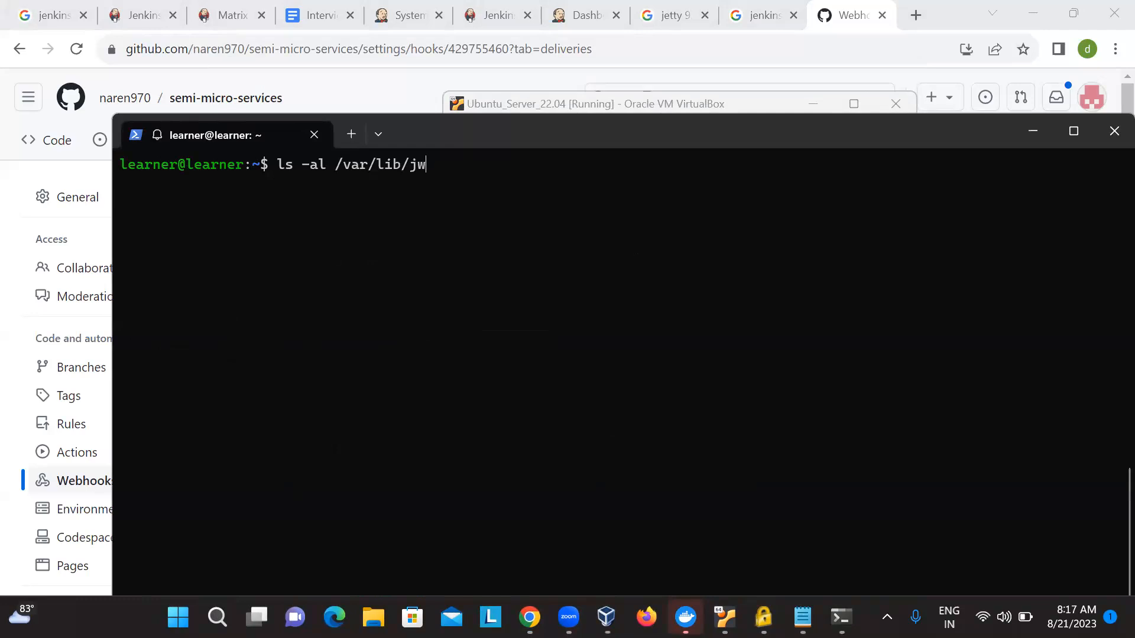
pyautogui.press('Return')
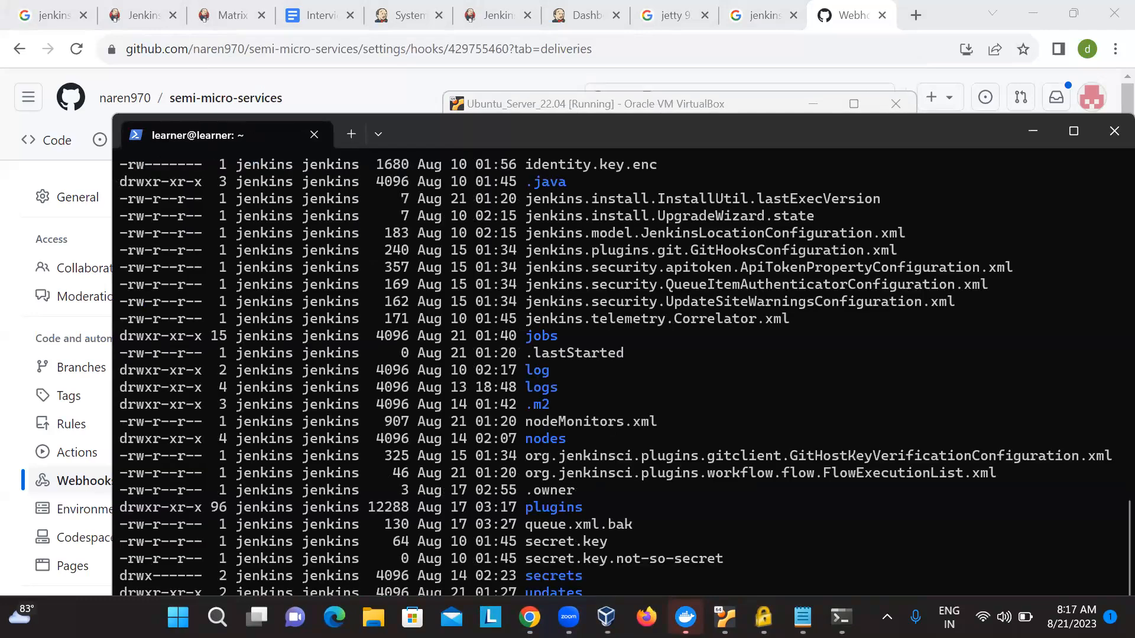
# - Clear the terminal, change into /var/lib/jenkins/ and list its contents with ls -al
pyautogui.hotkey('ctrl', 'l')
pyautogui.press('Up')
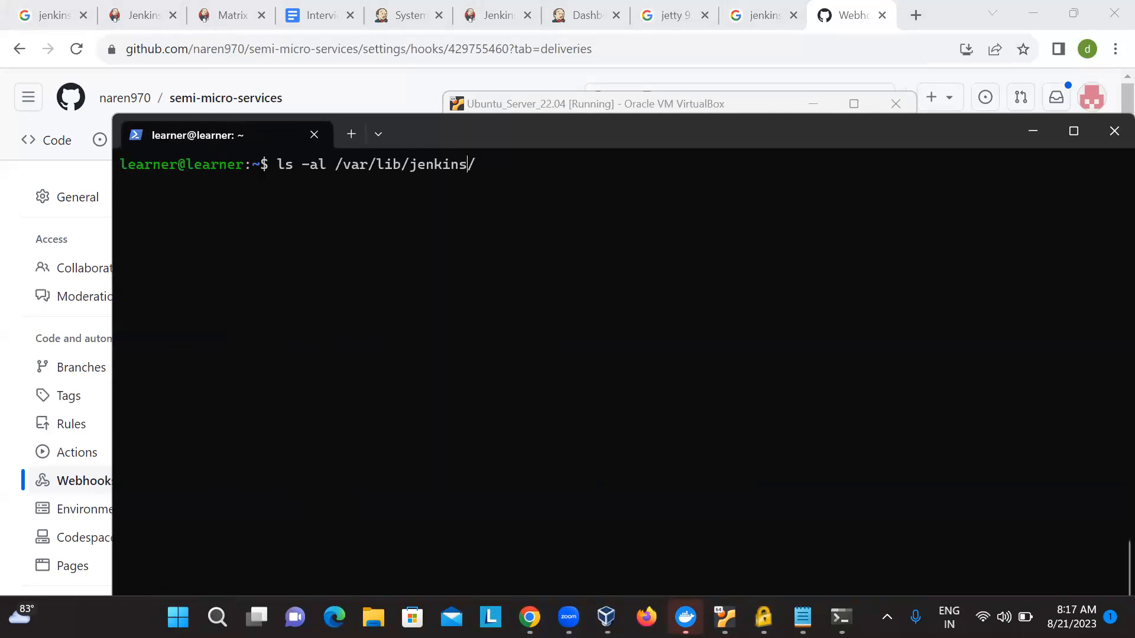
pyautogui.hotkey('ctrl', 'Left')
pyautogui.hotkey('ctrl', 'Left')
pyautogui.hotkey('ctrl', 'Left')
pyautogui.hotkey('ctrl', 'Left')
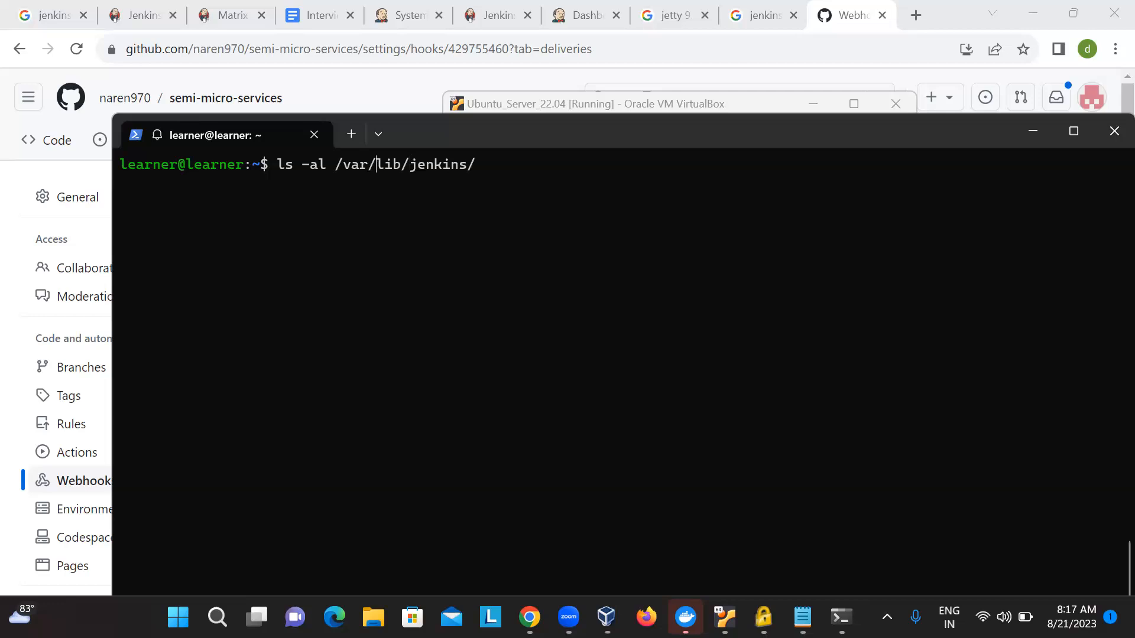
pyautogui.press('BackSpace')
pyautogui.press('BackSpace')
pyautogui.press('BackSpace')
pyautogui.press('BackSpace')
pyautogui.press('BackSpace')
pyautogui.press('BackSpace')
pyautogui.write('cd')
pyautogui.press('Return')
pyautogui.write('ls -al')
pyautogui.press('Return')
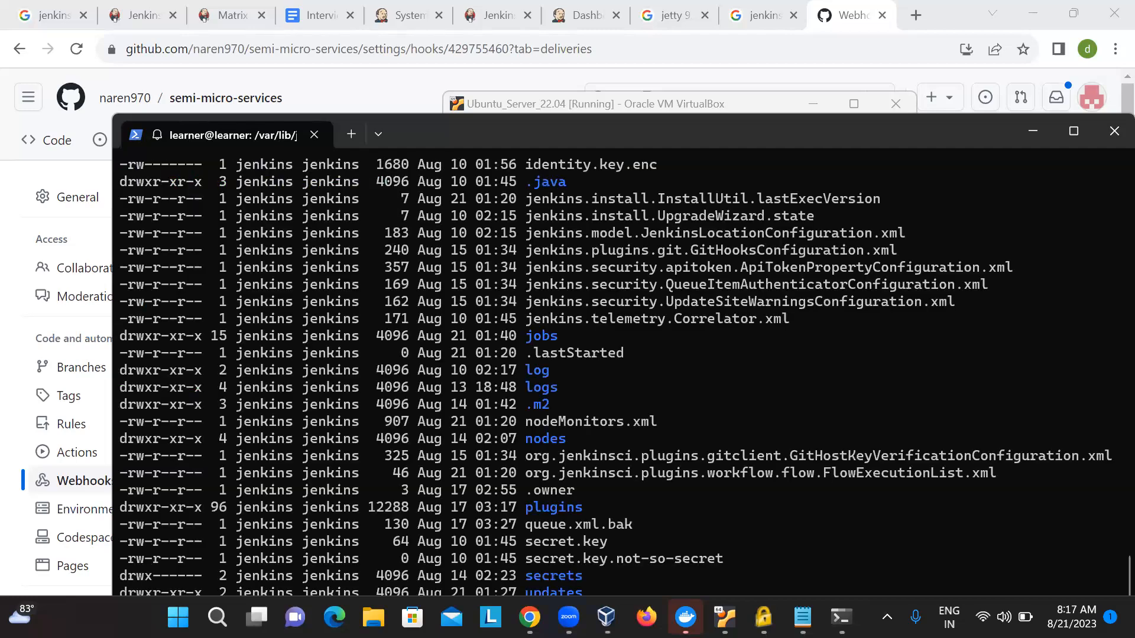
# - Examine the Jenkins home listing, highlighting config.xml, the XML configuration files and the log directory, and maximize the terminal window
pyautogui.scroll(3, 647, 336)
pyautogui.scroll(3, 649, 342)
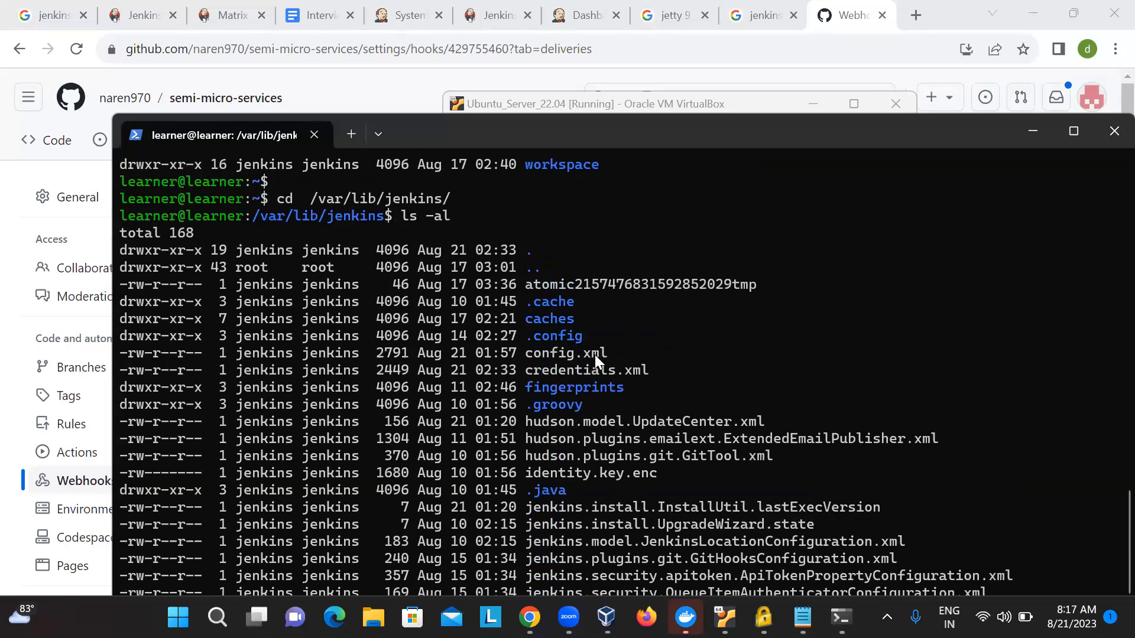
pyautogui.moveTo(617, 347); pyautogui.dragTo(512, 349)
pyautogui.rightClick(512, 349)
pyautogui.scroll(-1, 569, 447)
pyautogui.scroll(-3, 604, 420)
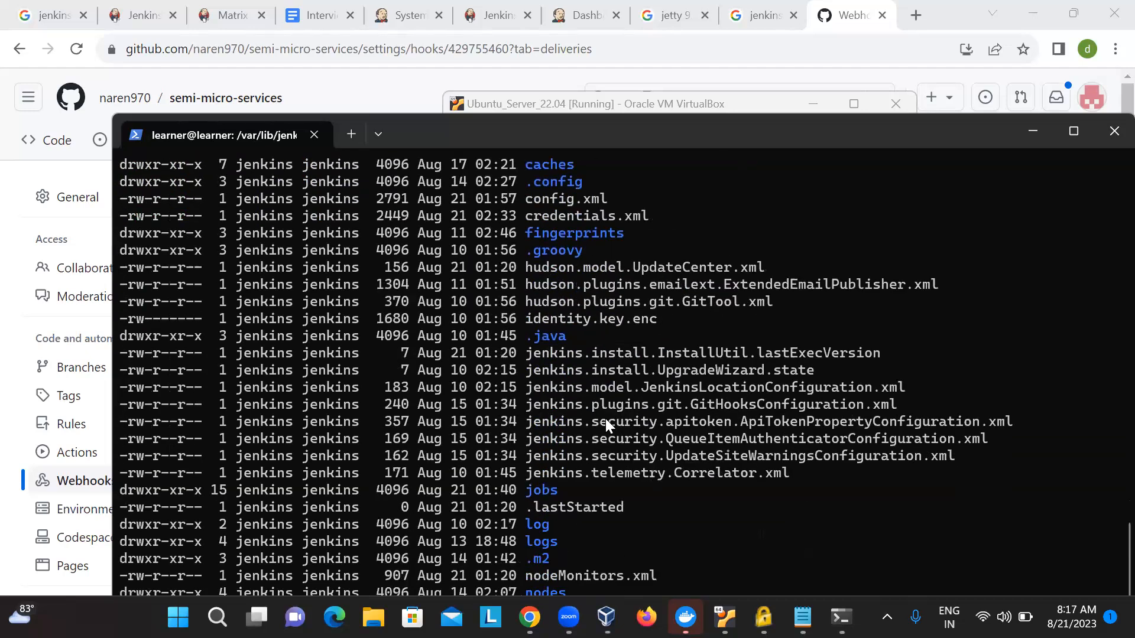
pyautogui.moveTo(799, 394); pyautogui.dragTo(746, 259)
pyautogui.click(729, 376)
pyautogui.scroll(-1, 729, 377)
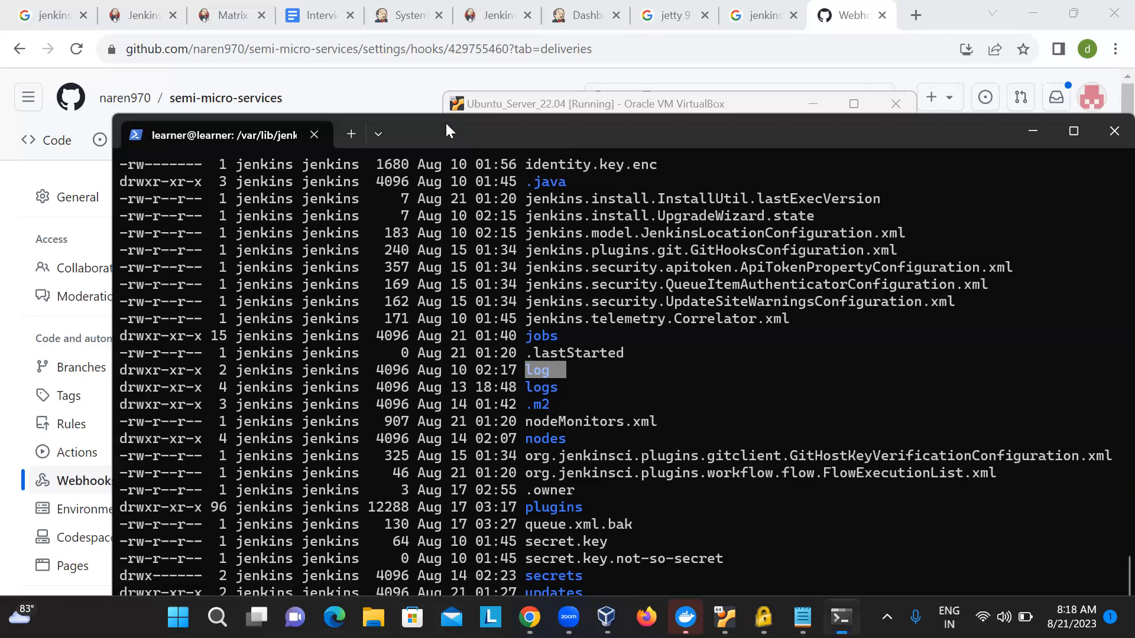
pyautogui.press('super+Up')
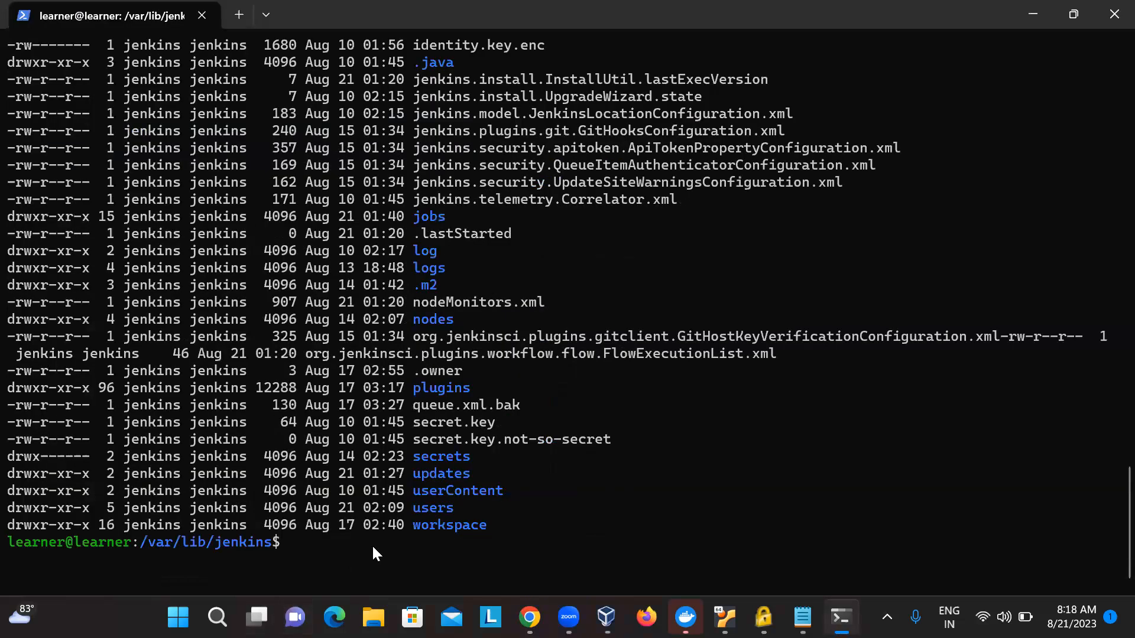
pyautogui.write('cp')
pyautogui.scroll(8, 532, 248)
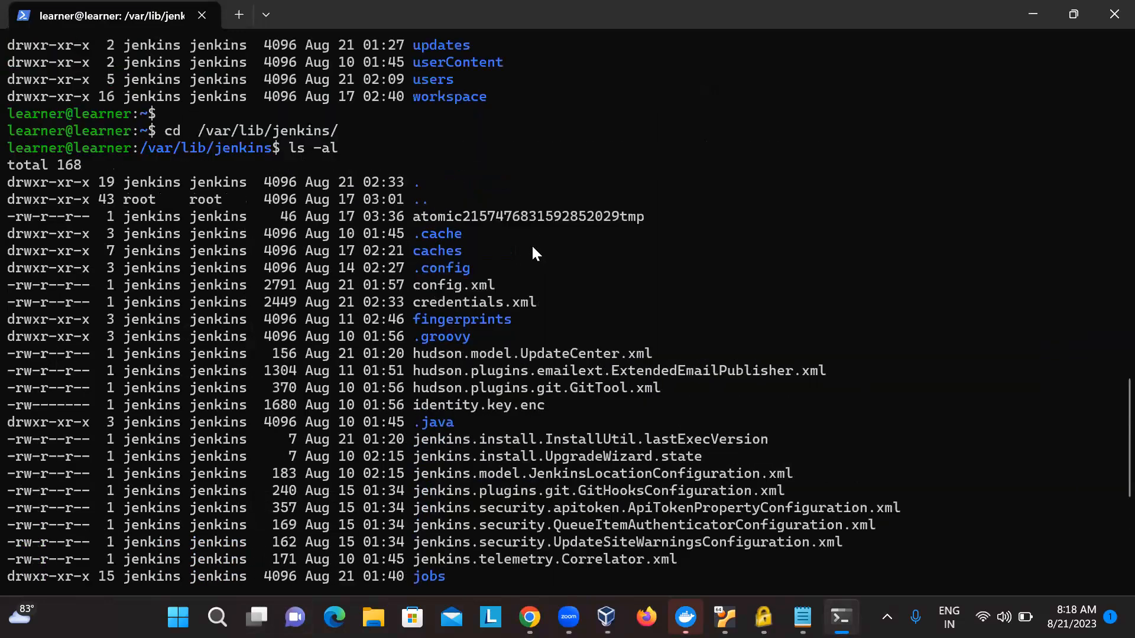
pyautogui.scroll(-8, 532, 249)
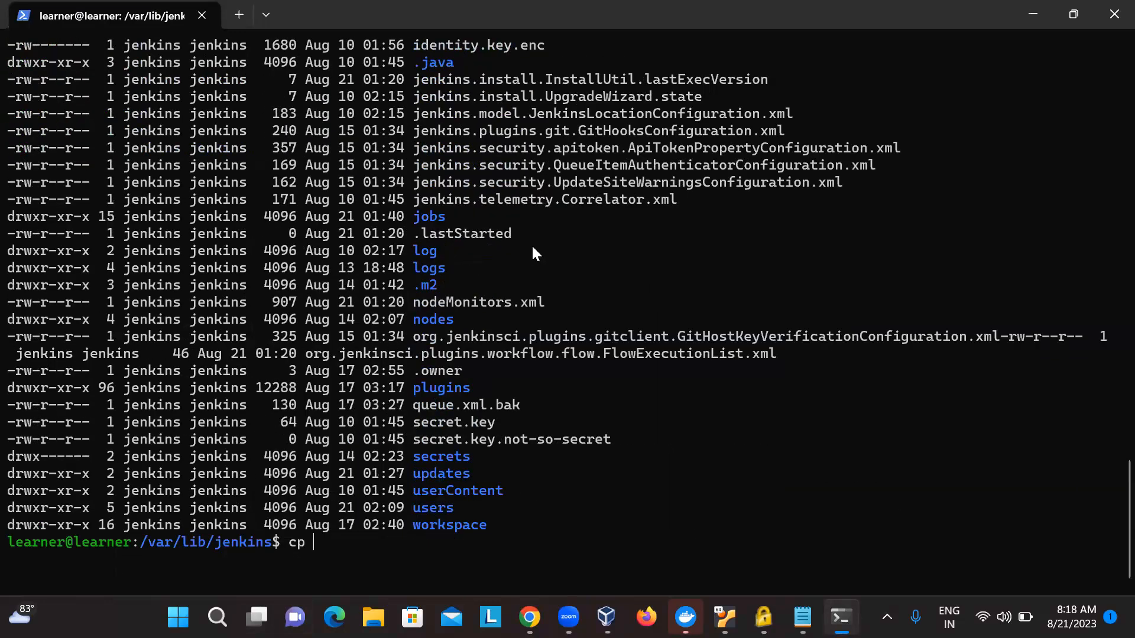
pyautogui.moveTo(143, 544); pyautogui.dragTo(276, 541)
pyautogui.rightClick(276, 541)
pyautogui.write('-r /var/lib/jen')
pyautogui.press('Tab')
pyautogui.press('BackSpace')
pyautogui.press('BackSpace')
pyautogui.write('/')
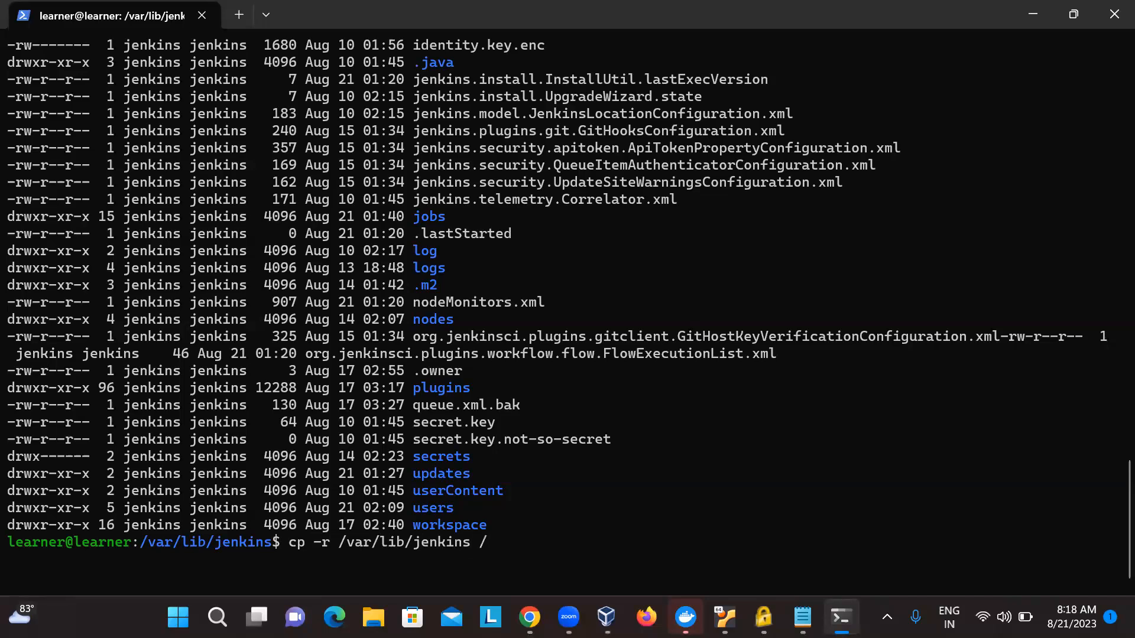
pyautogui.press('BackSpace')
pyautogui.press('BackSpace')
pyautogui.press('BackSpace')
pyautogui.press('BackSpace')
pyautogui.press('BackSpace')
pyautogui.press('BackSpace')
pyautogui.press('BackSpace')
pyautogui.press('BackSpace')
pyautogui.press('BackSpace')
pyautogui.press('BackSpace')
pyautogui.press('BackSpace')
pyautogui.press('BackSpace')
pyautogui.press('BackSpace')
pyautogui.press('BackSpace')
pyautogui.press('BackSpace')
pyautogui.press('BackSpace')
pyautogui.press('BackSpace')
pyautogui.press('BackSpace')
pyautogui.press('BackSpace')
pyautogui.press('BackSpace')
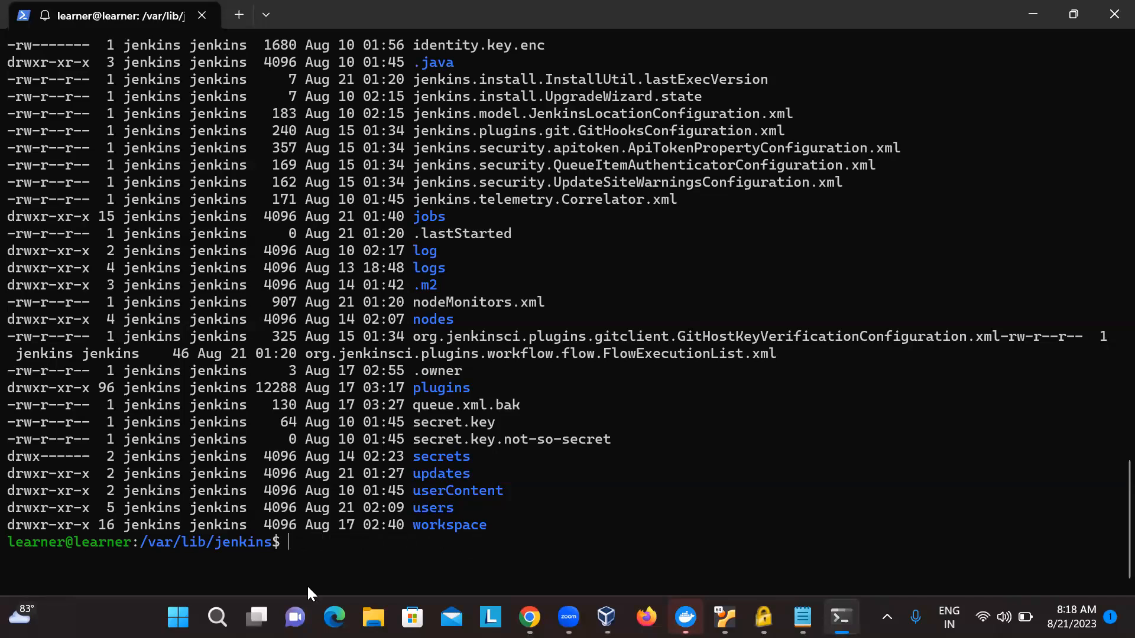
# - Switch to Chrome and open the plugin management page from Manage Jenkins
pyautogui.click(530, 617)
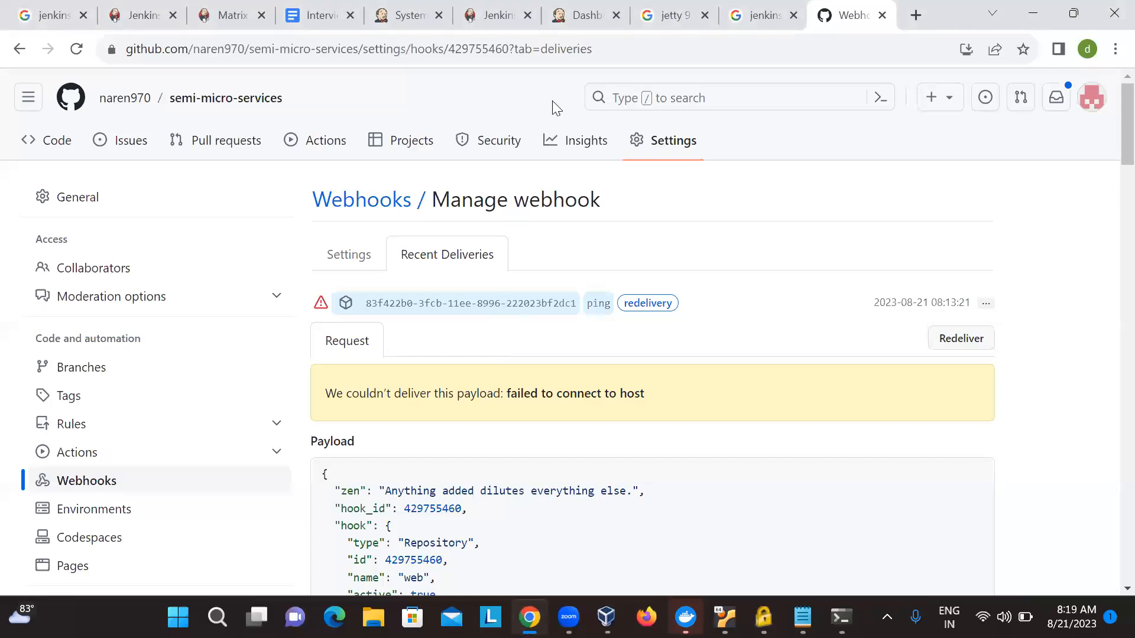
pyautogui.click(84, 9)
pyautogui.click(154, 2)
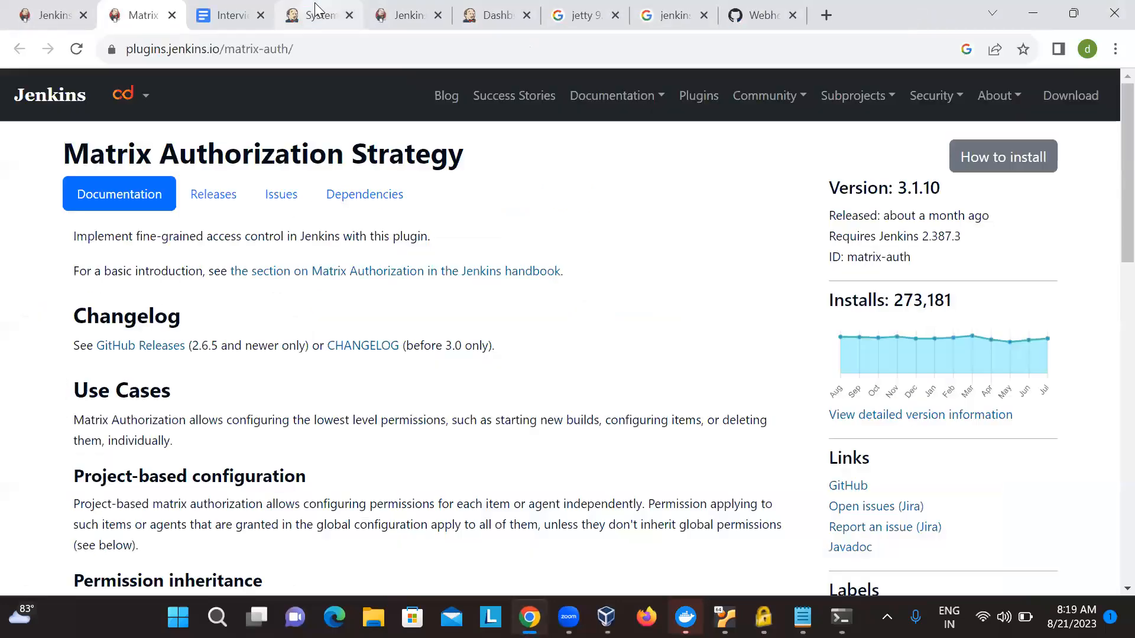
pyautogui.click(320, 9)
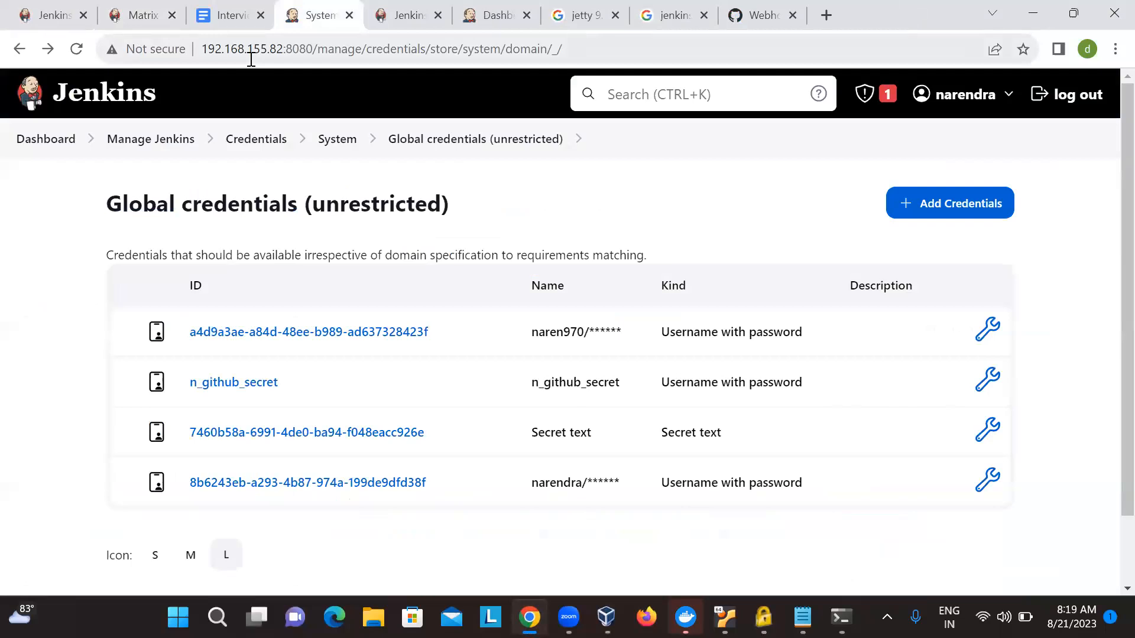
pyautogui.click(157, 149)
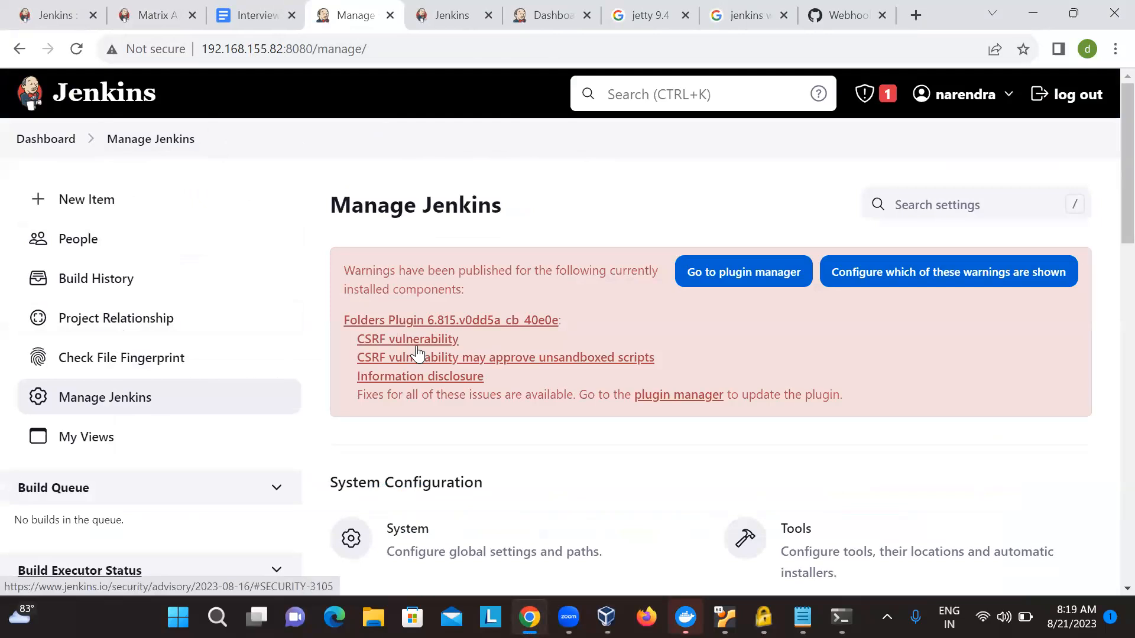
pyautogui.scroll(-3, 420, 359)
pyautogui.click(444, 401)
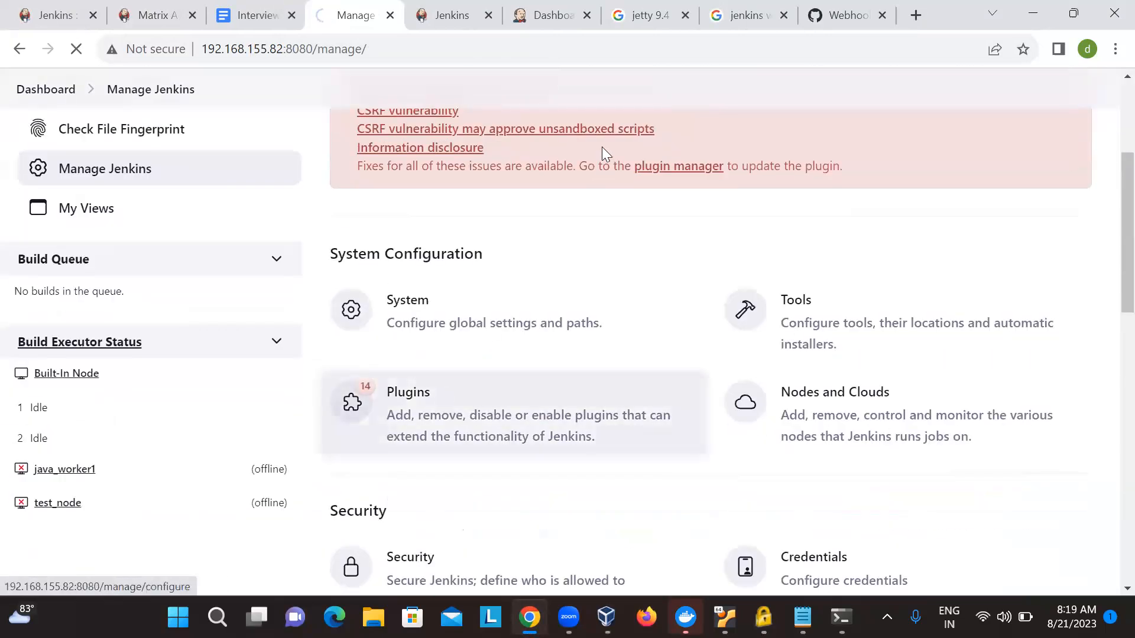
pyautogui.write('back')
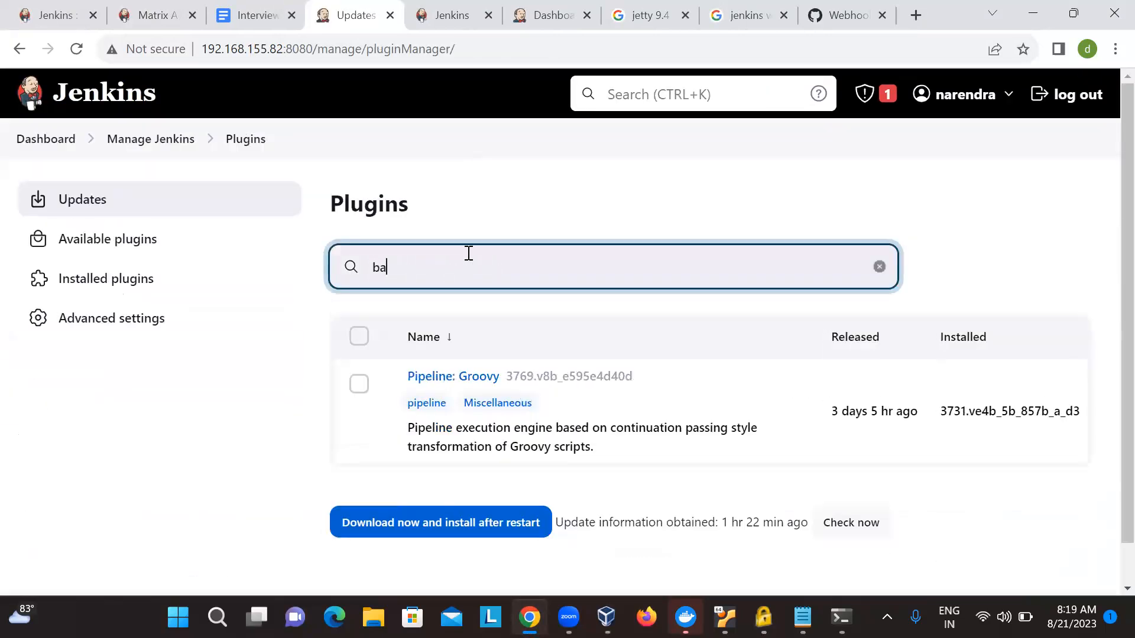
pyautogui.press('BackSpace')
pyautogui.press('BackSpace')
pyautogui.press('BackSpace')
pyautogui.press('BackSpace')
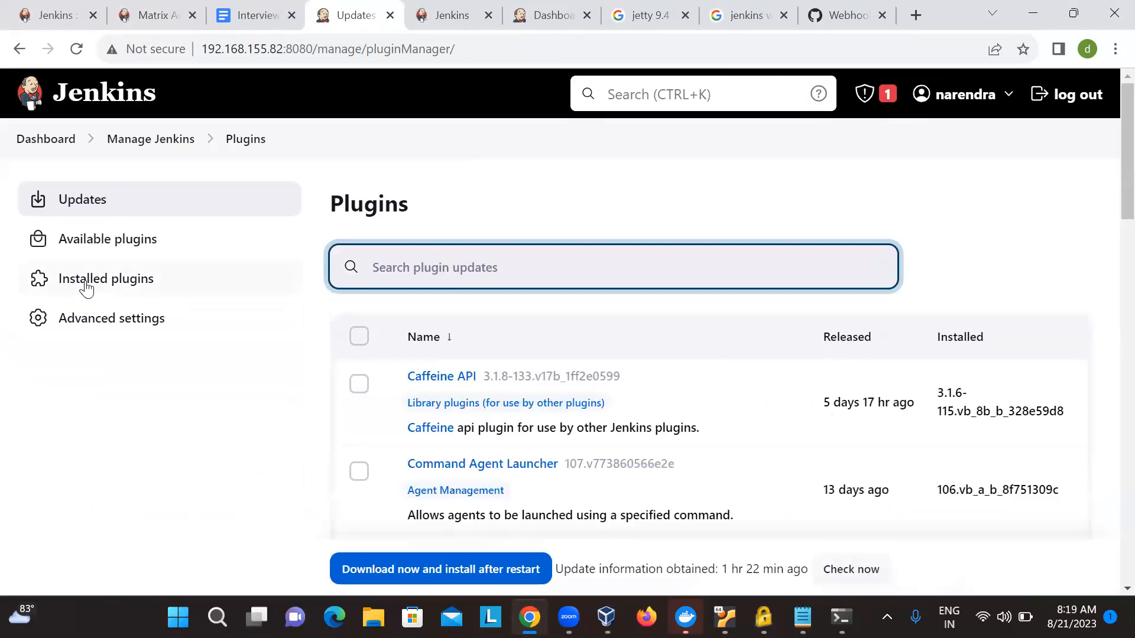
# - Search the available plugins for "backup" and review the matching entries, highlighting the Periodic Backup description
pyautogui.click(135, 239)
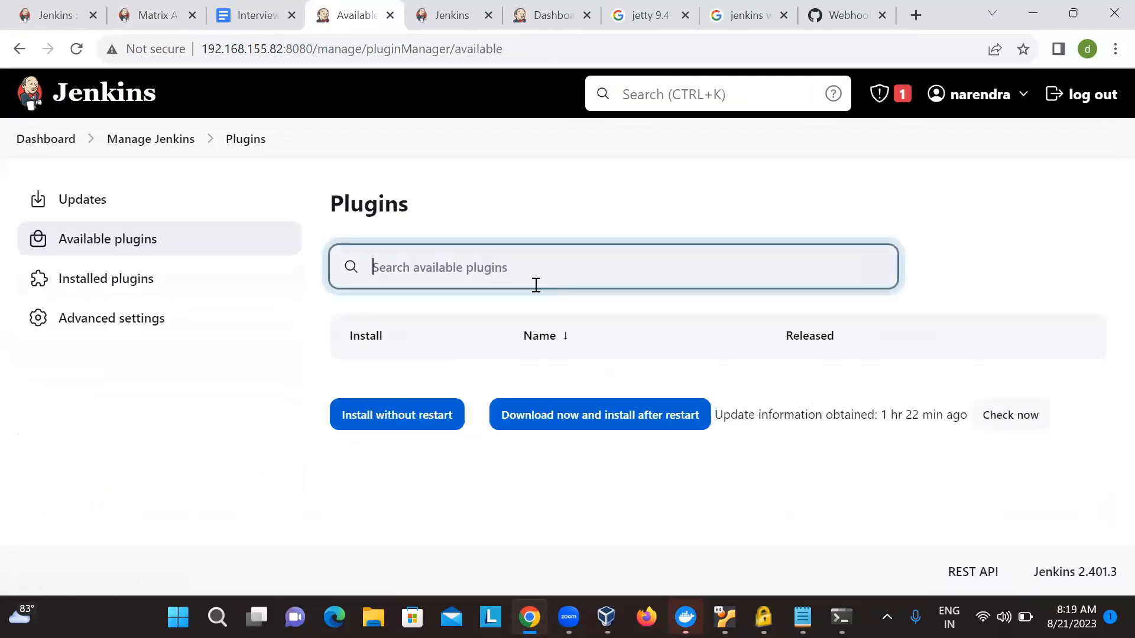
pyautogui.write('backup')
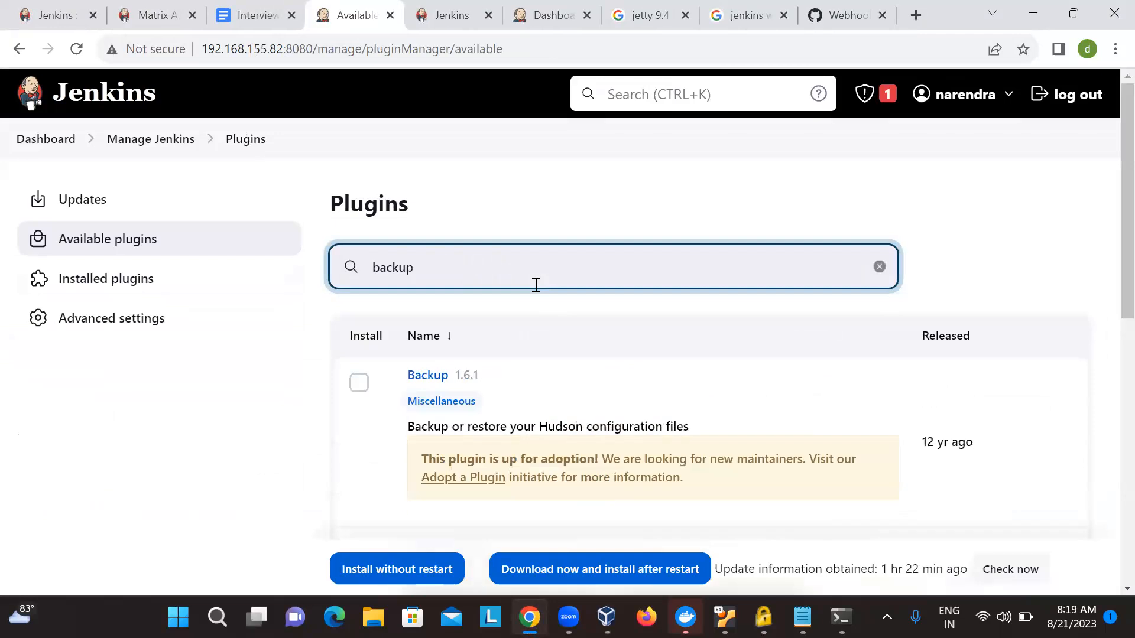
pyautogui.scroll(-2, 538, 289)
pyautogui.scroll(-2, 469, 462)
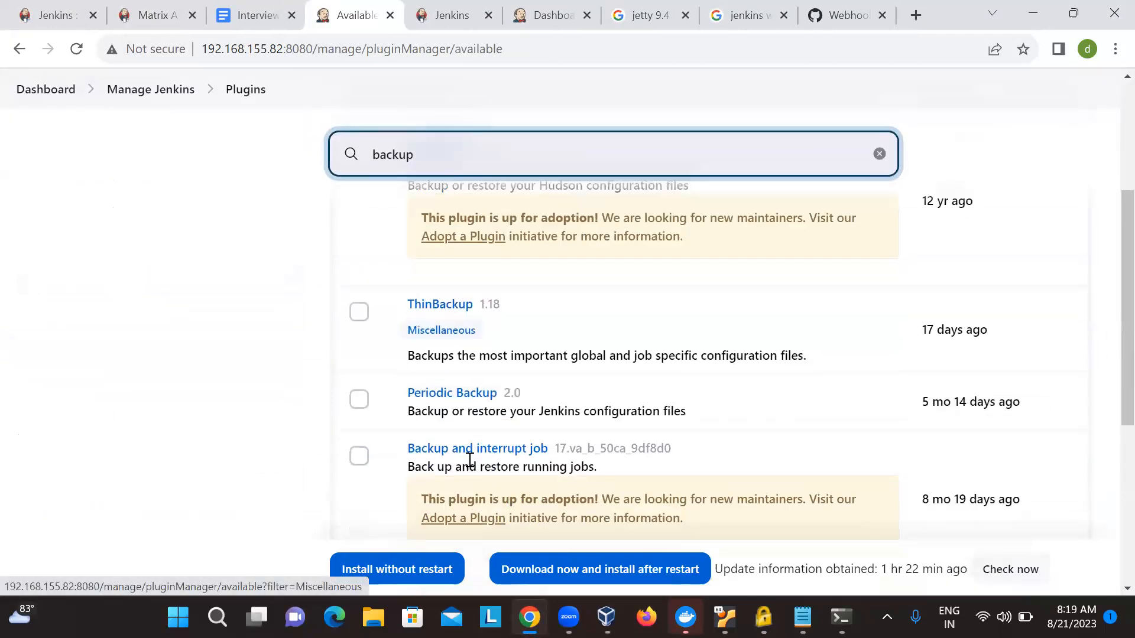
pyautogui.scroll(-2, 469, 463)
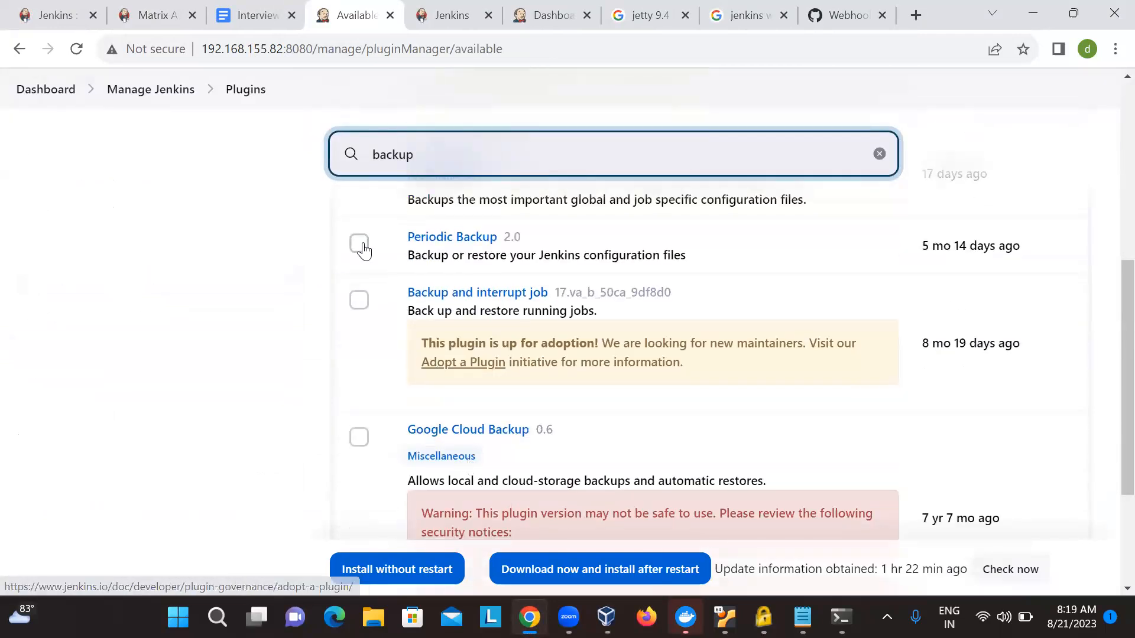
pyautogui.moveTo(689, 257); pyautogui.dragTo(412, 256)
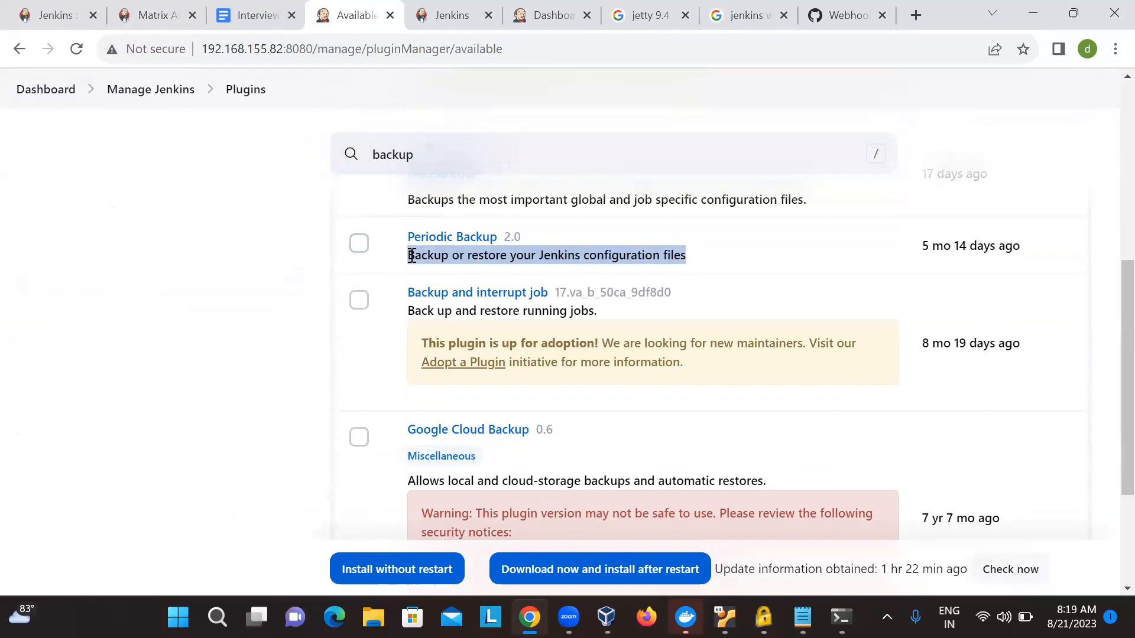
pyautogui.scroll(-2, 411, 256)
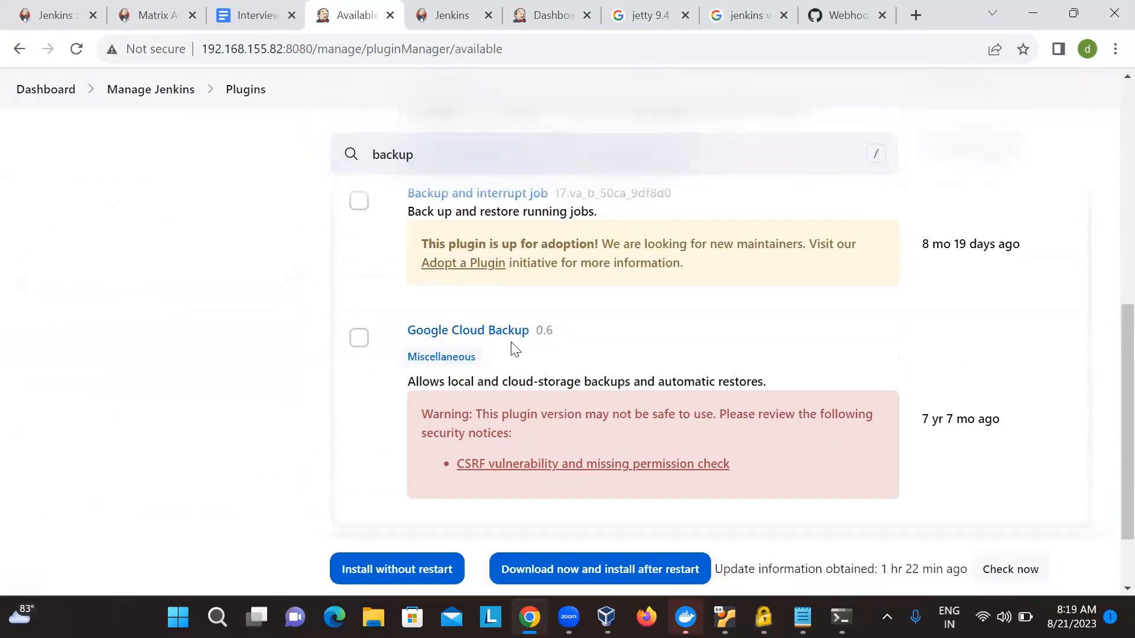
# - Review the backup plugin results and mark the Backup 1.6.1 plugin for installation
pyautogui.scroll(1, 489, 348)
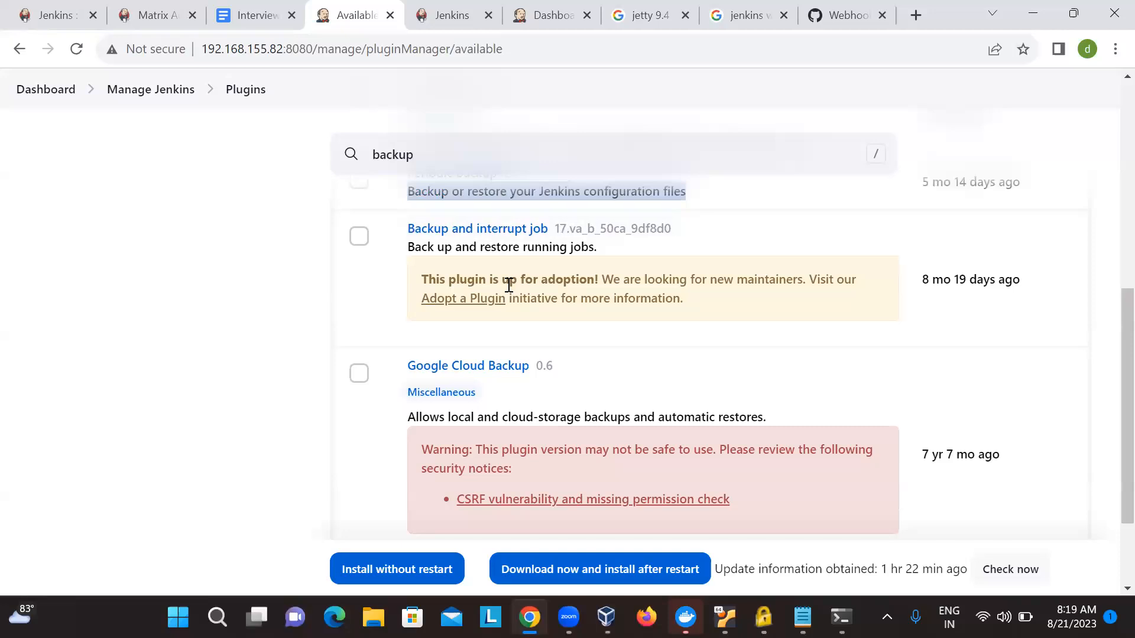
pyautogui.scroll(-1, 502, 278)
pyautogui.scroll(-2, 471, 219)
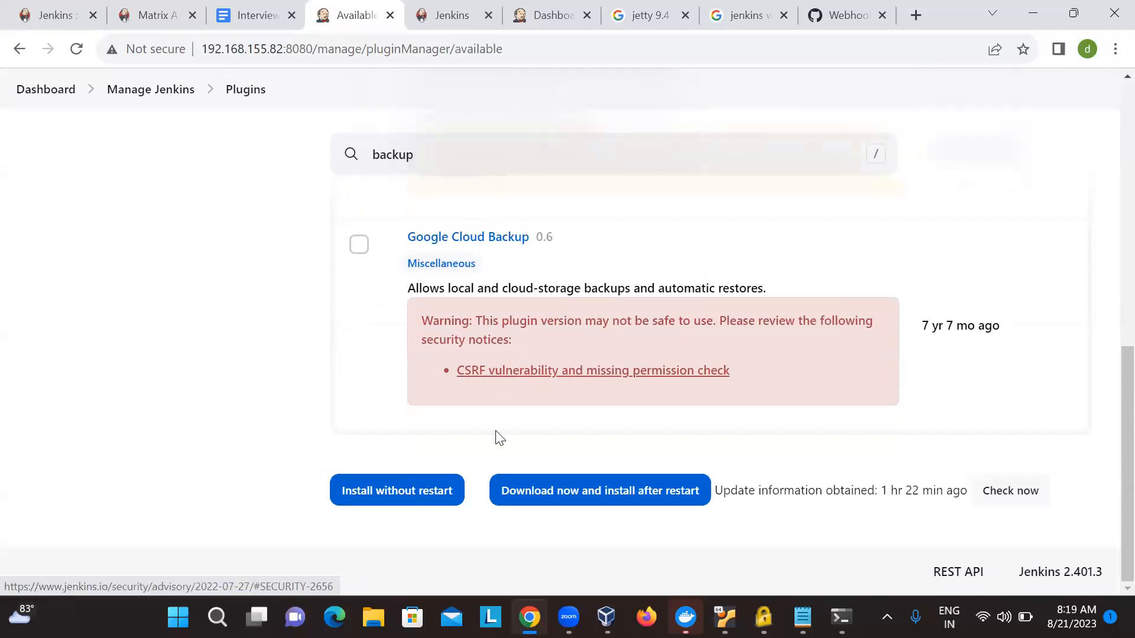
pyautogui.scroll(12, 496, 434)
pyautogui.scroll(-1, 496, 436)
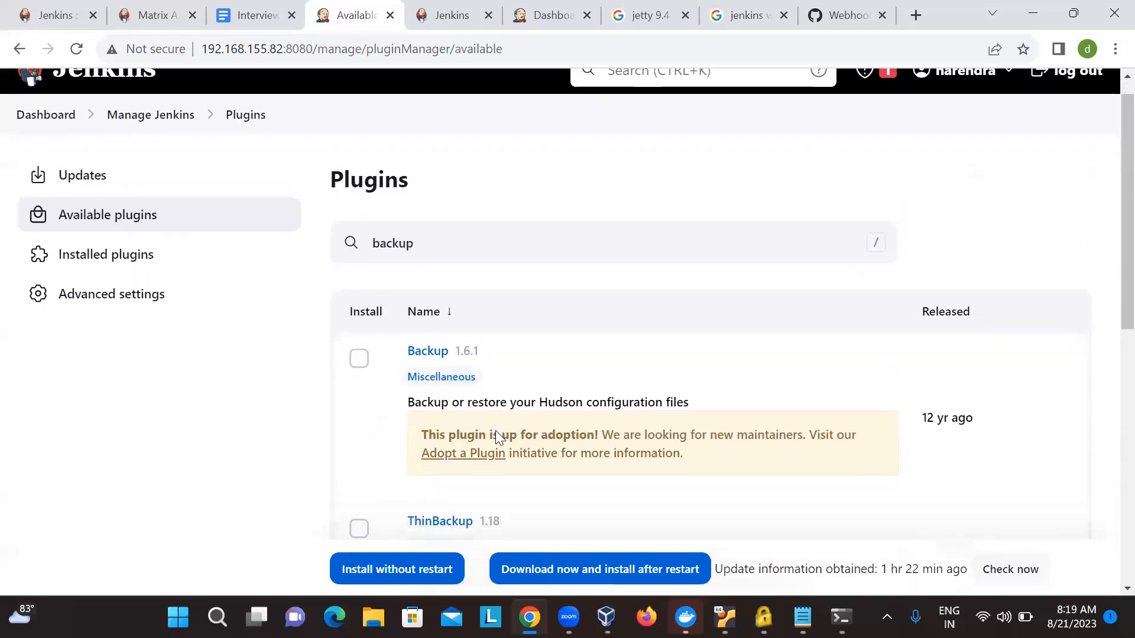
pyautogui.click(358, 354)
# - Examine the remaining backup plugins, highlighting the descriptions of Periodic Backup, ThinBackup and Google Cloud Backup
pyautogui.scroll(-2, 497, 372)
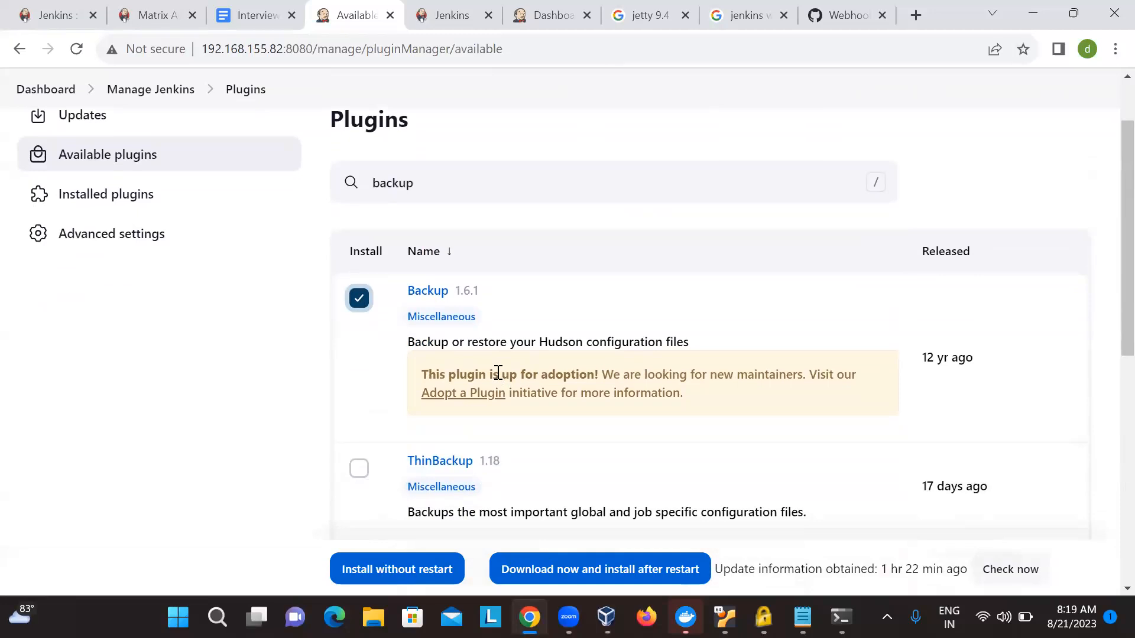
pyautogui.scroll(-3, 498, 373)
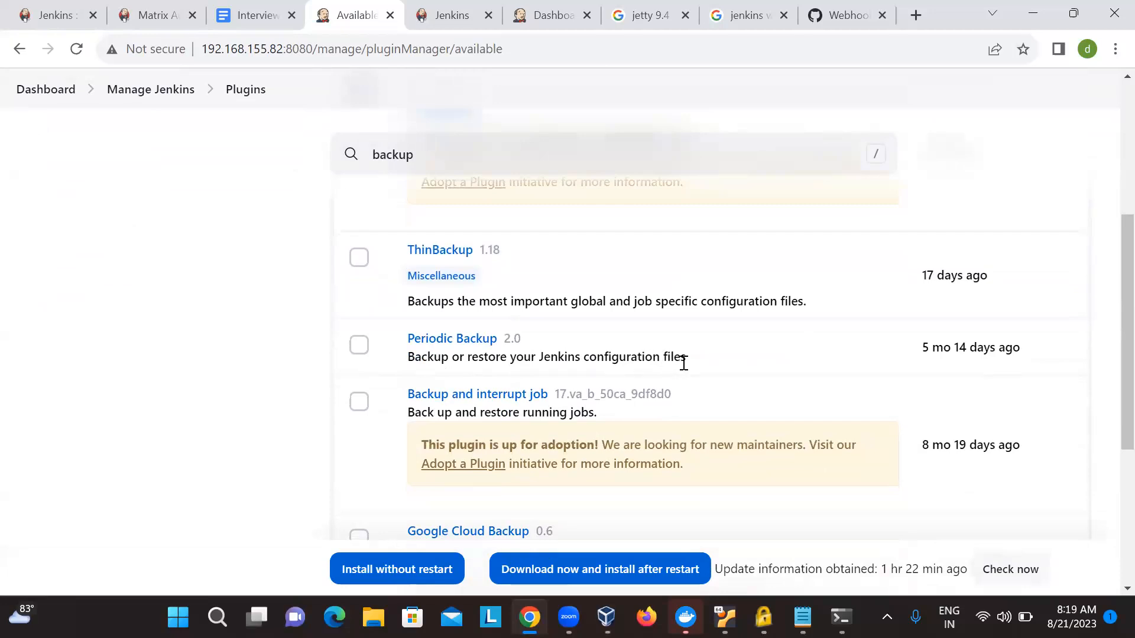
pyautogui.moveTo(704, 370); pyautogui.dragTo(532, 350)
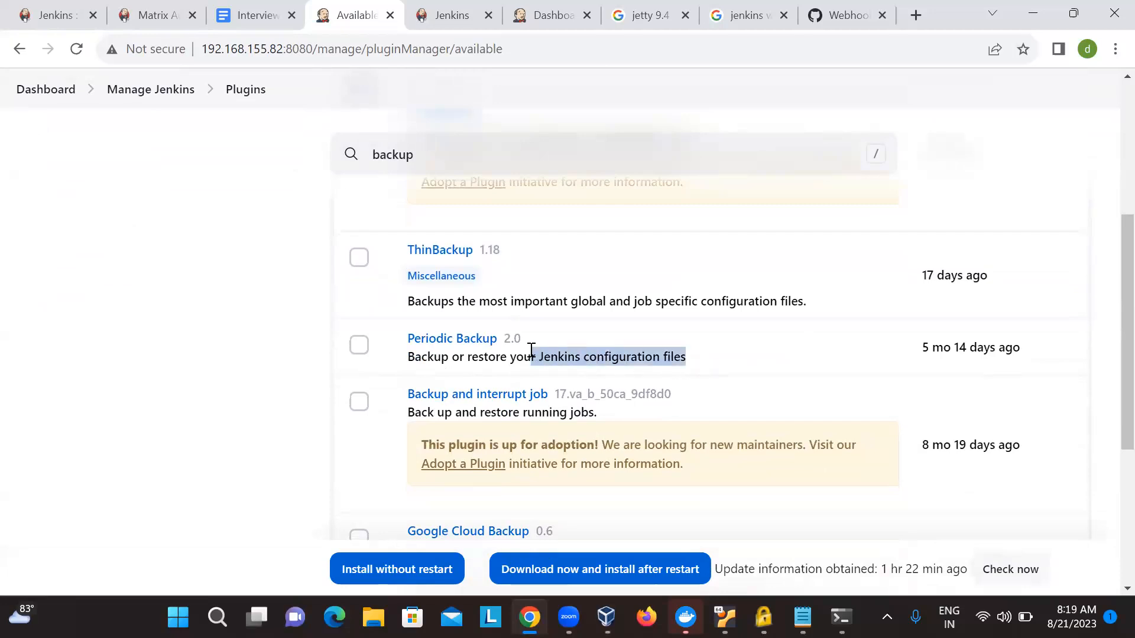
pyautogui.click(705, 284)
pyautogui.moveTo(512, 297); pyautogui.dragTo(801, 300)
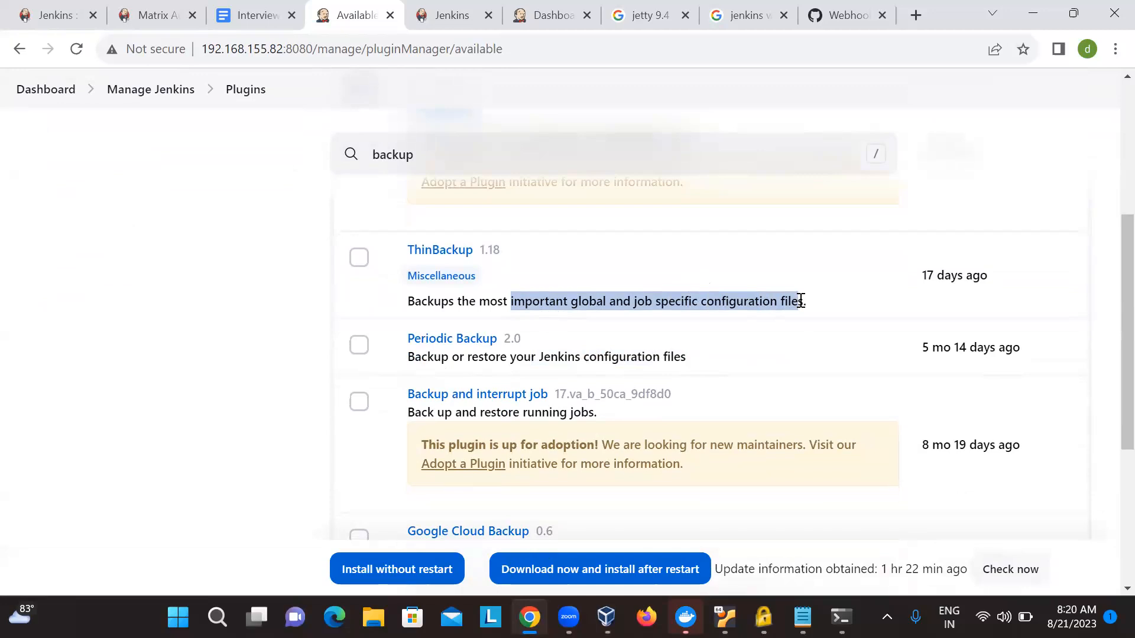
pyautogui.scroll(-3, 801, 300)
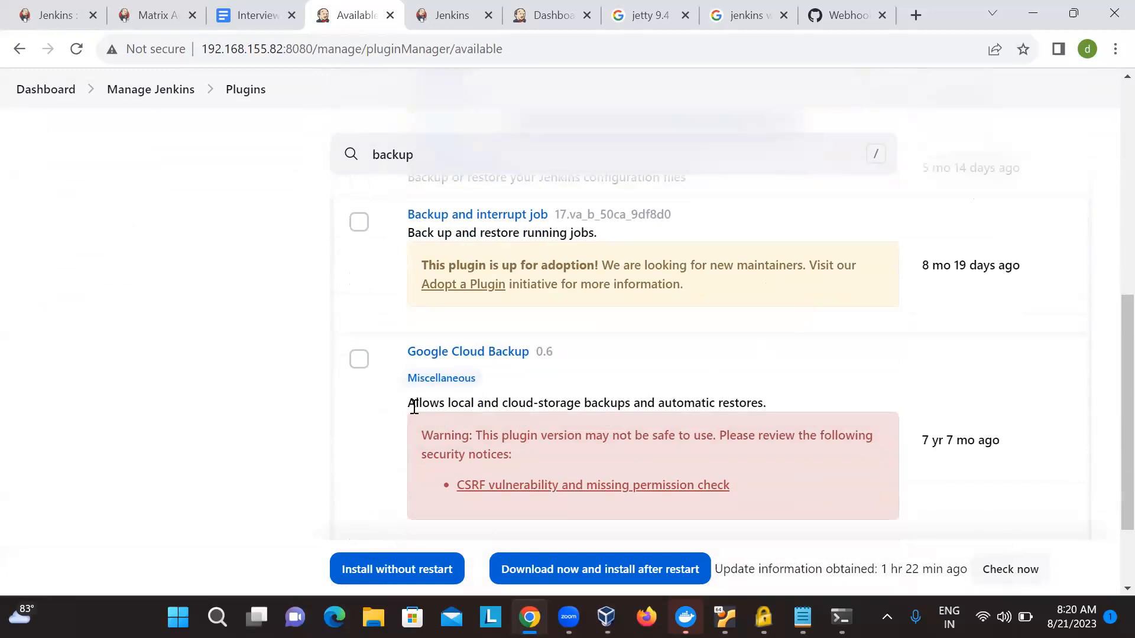
pyautogui.moveTo(406, 405); pyautogui.dragTo(725, 413)
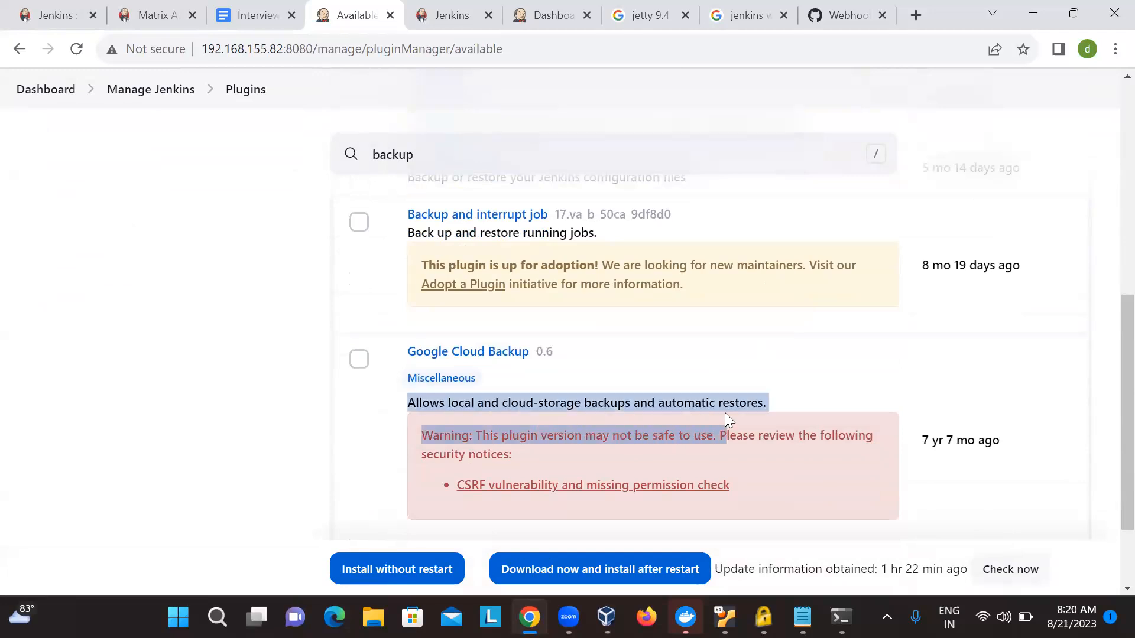
pyautogui.click(828, 362)
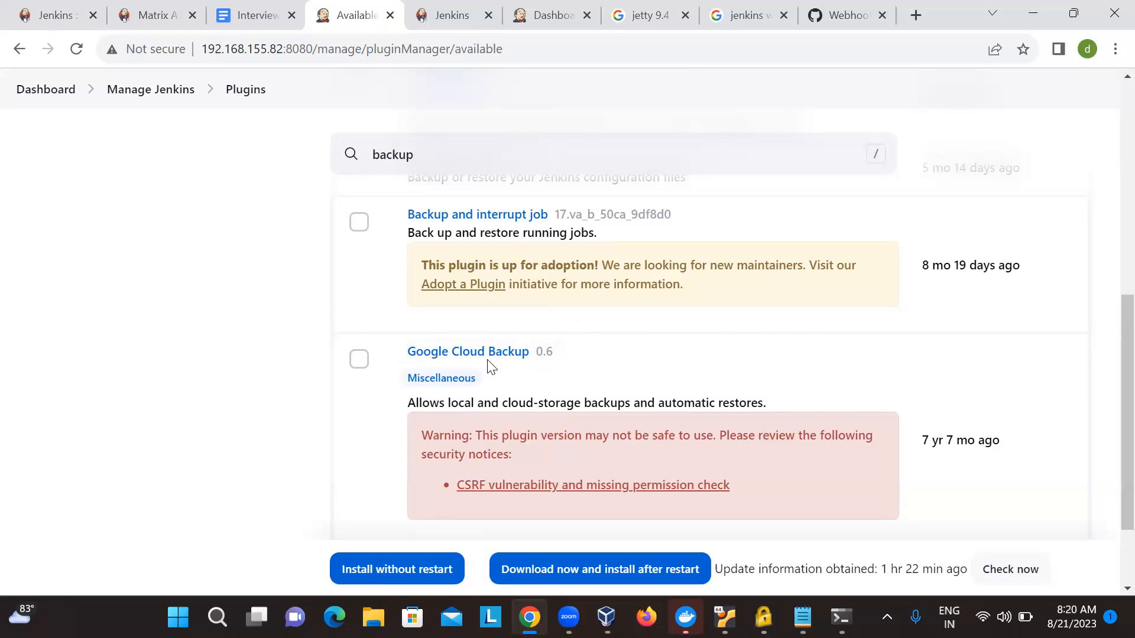
pyautogui.scroll(-2, 490, 366)
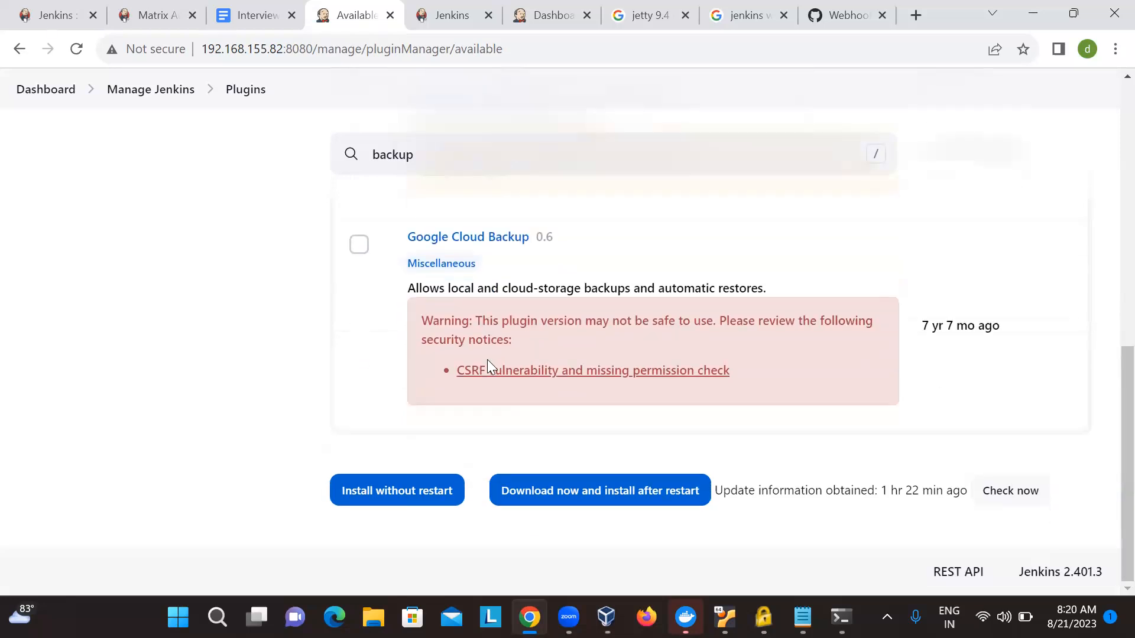
pyautogui.scroll(5, 491, 367)
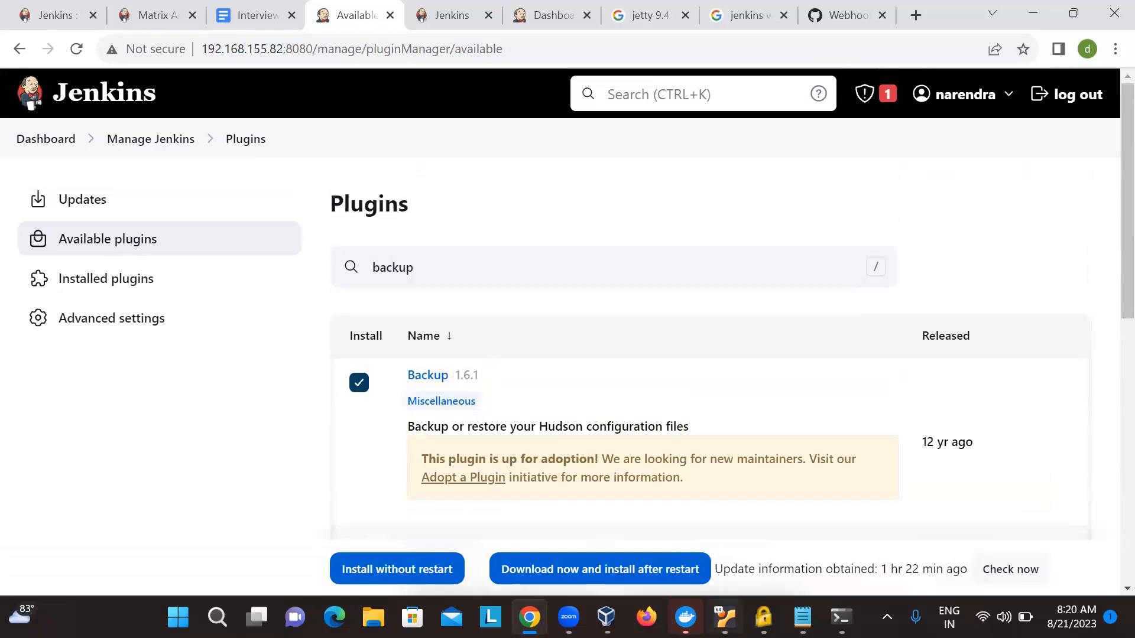
# - Switch briefly to the terminal, return to Chrome and open the System Log from Manage Jenkins
pyautogui.click(840, 617)
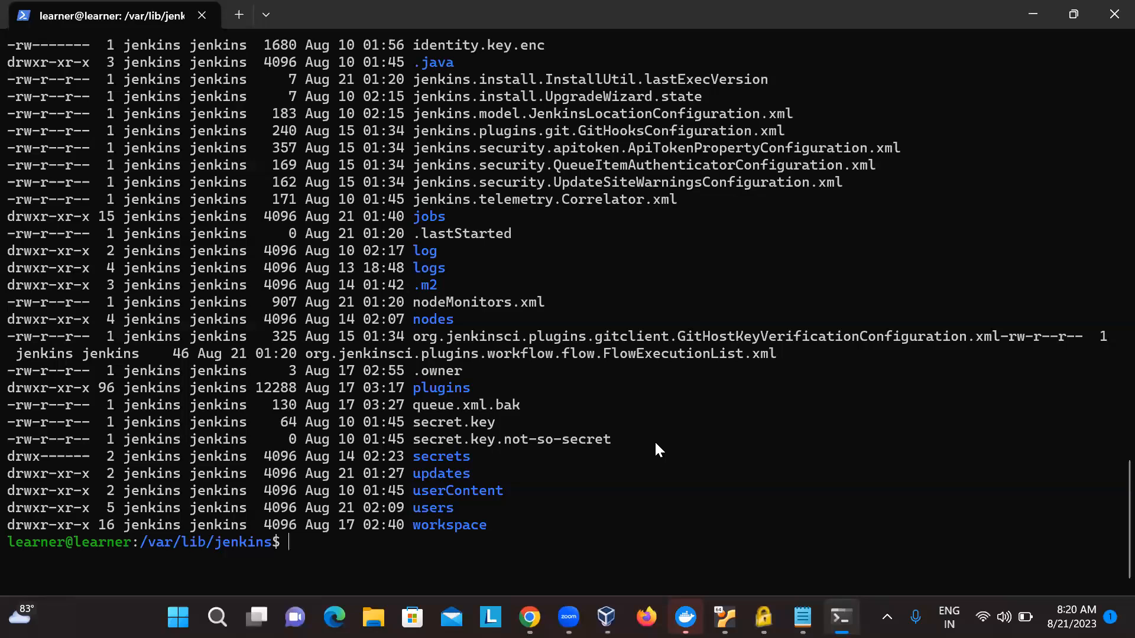
pyautogui.hotkey('alt', 'Tab')
pyautogui.click(161, 146)
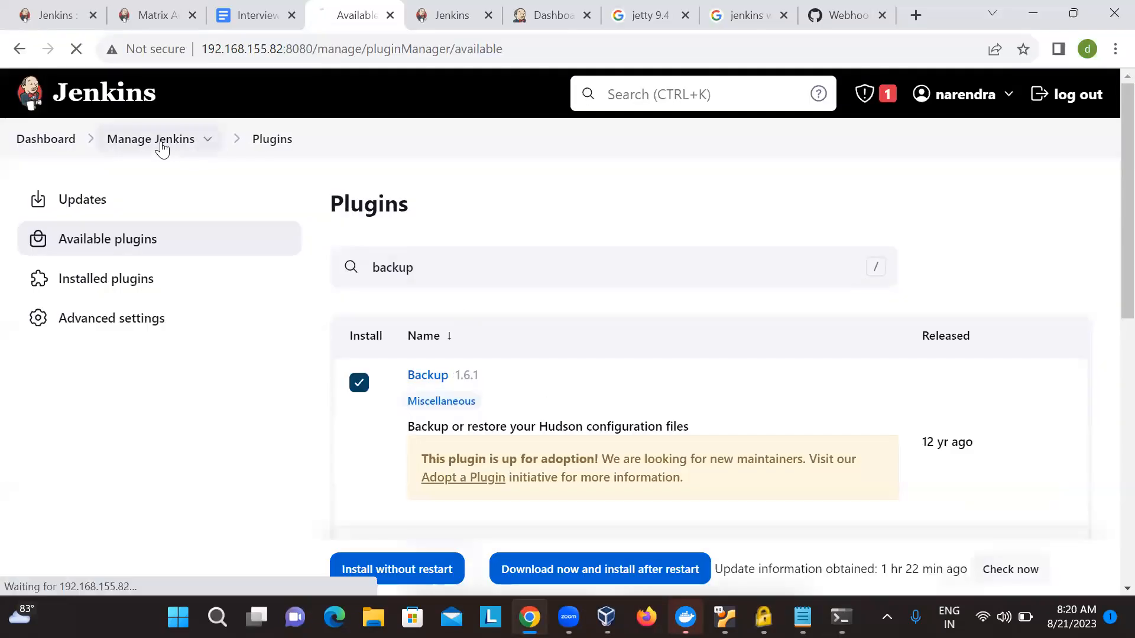
pyautogui.scroll(-5, 587, 246)
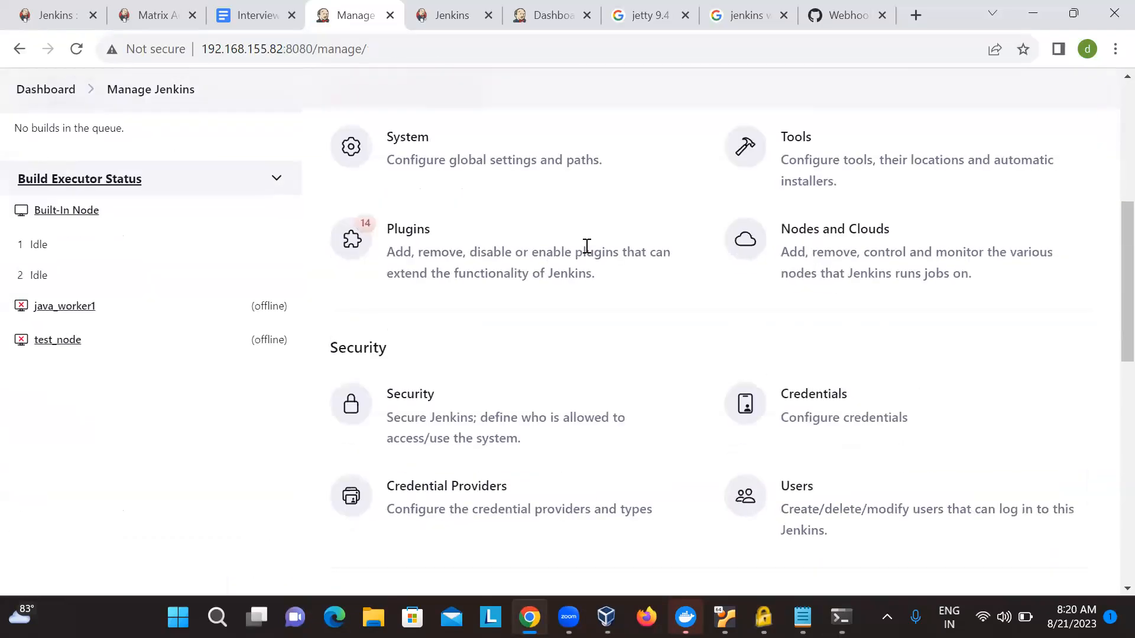
pyautogui.scroll(-5, 587, 246)
pyautogui.click(482, 390)
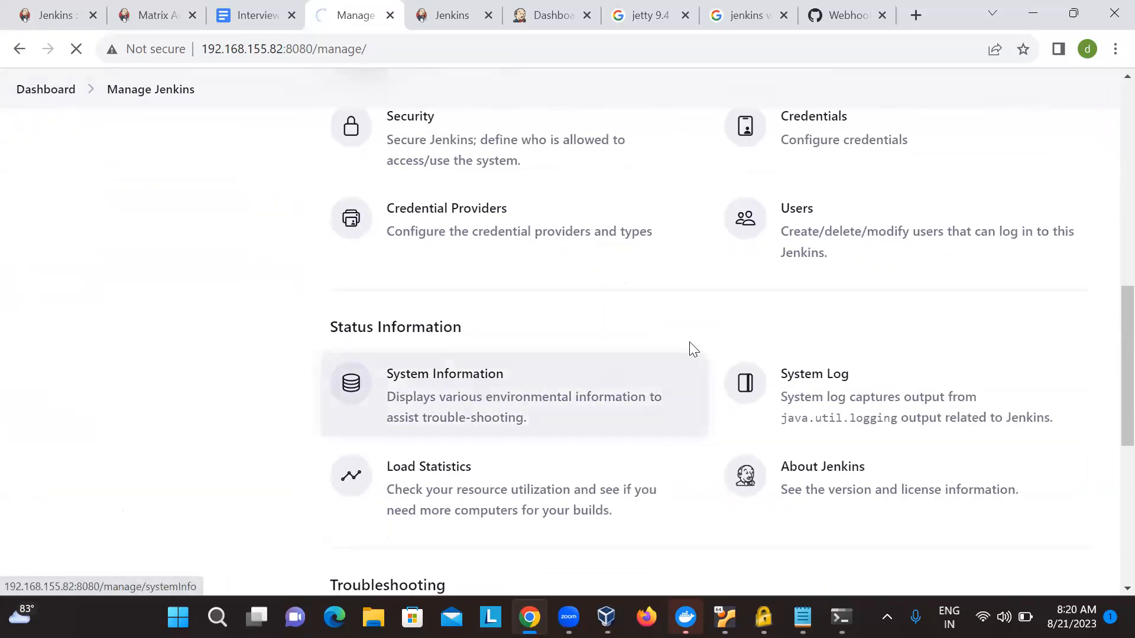
pyautogui.click(797, 386)
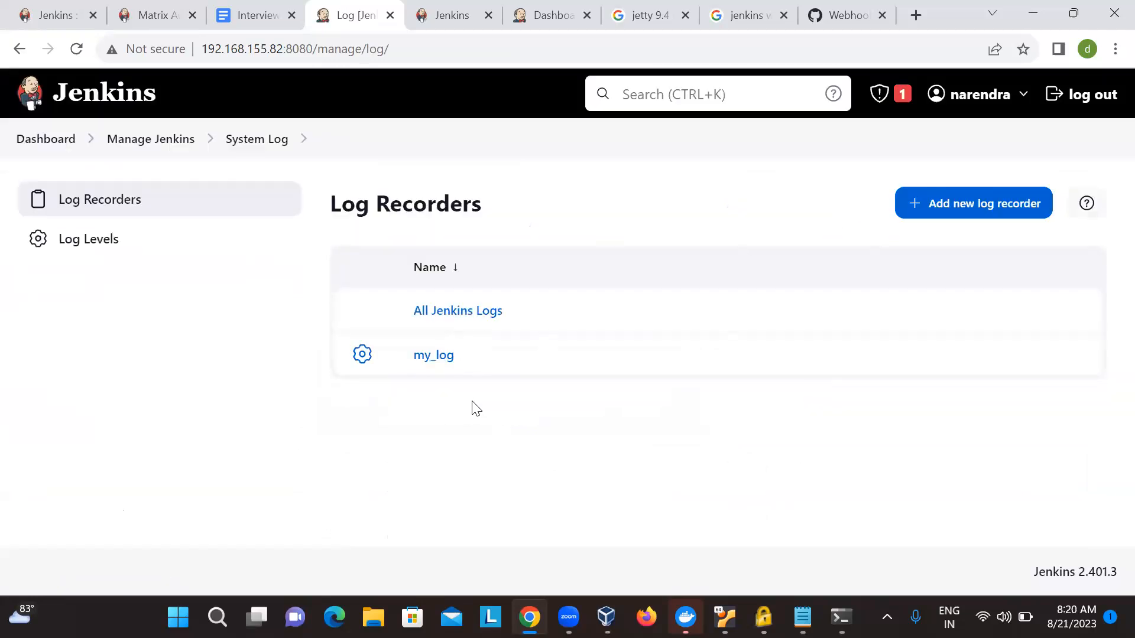
# - View the All Jenkins Logs output and return to the list of log recorders
pyautogui.click(467, 312)
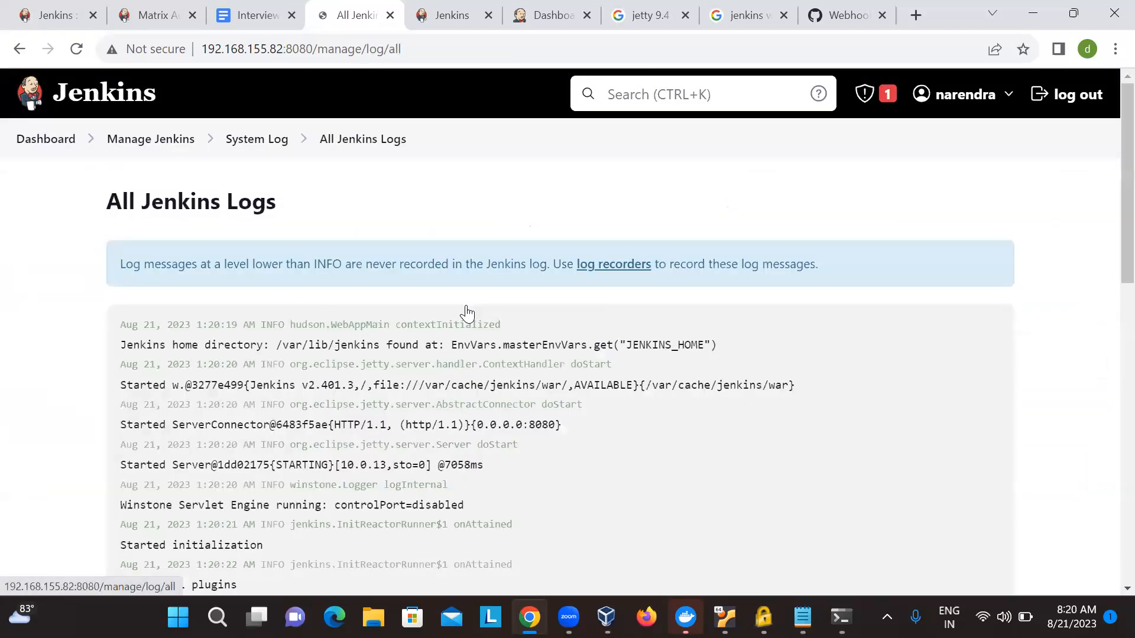
pyautogui.scroll(-10, 516, 425)
pyautogui.scroll(10, 517, 424)
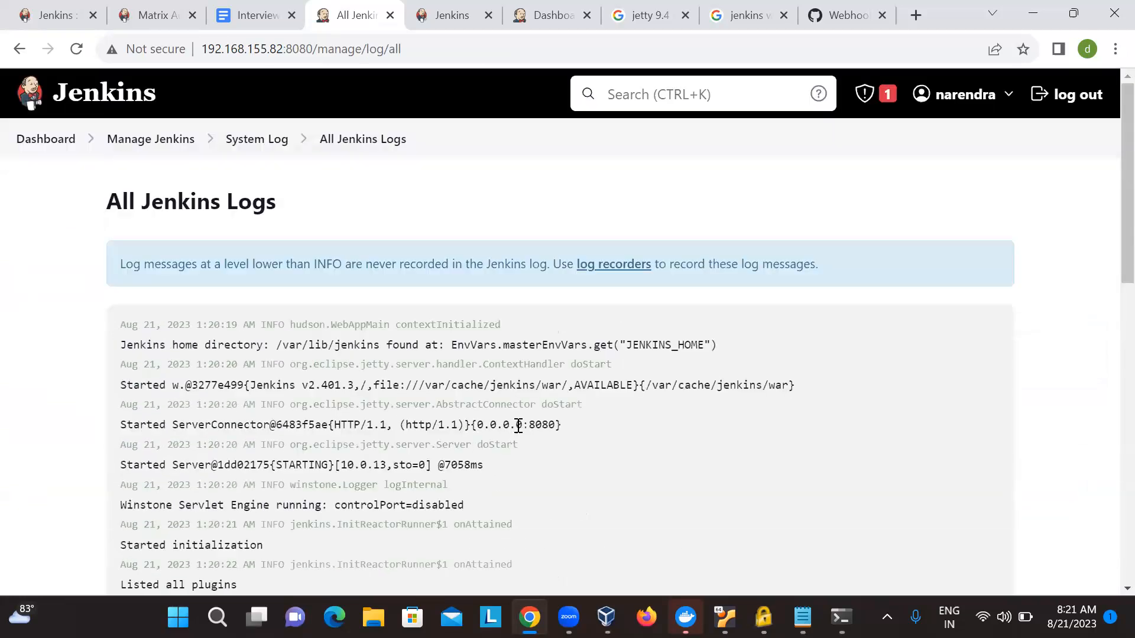
pyautogui.hscroll(-5, 403, 241)
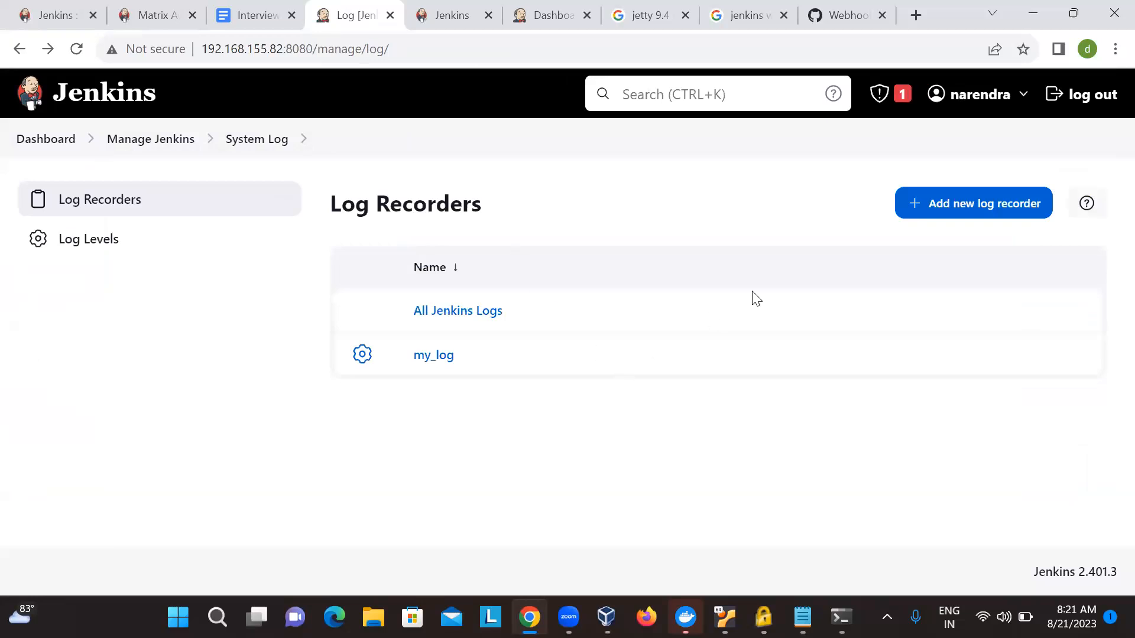
# - Create a new log recorder named INFO_REOCRER and add an empty logger entry to its configuration
pyautogui.click(957, 196)
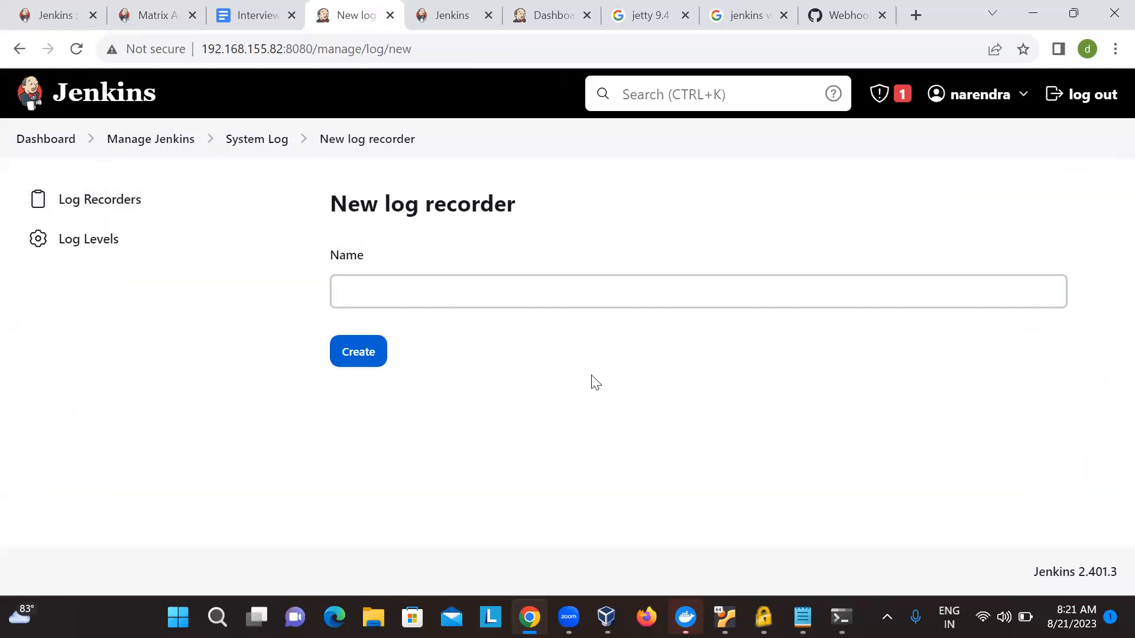
pyautogui.click(582, 286)
pyautogui.write('INF')
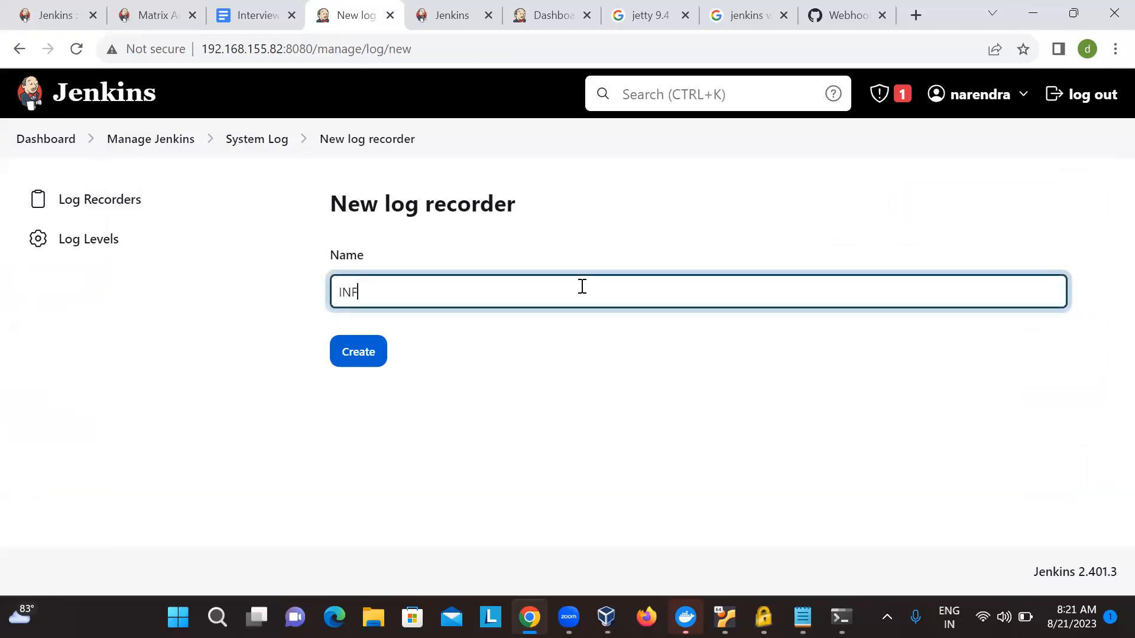
pyautogui.write('ORREOCRER')
pyautogui.click(331, 351)
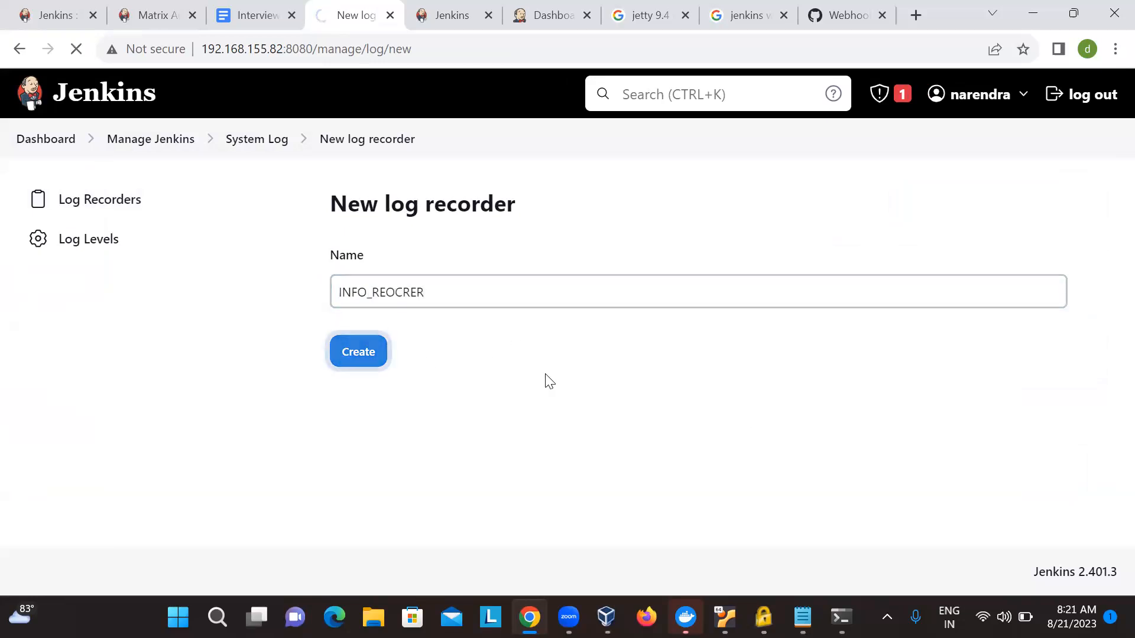
pyautogui.scroll(-2, 544, 381)
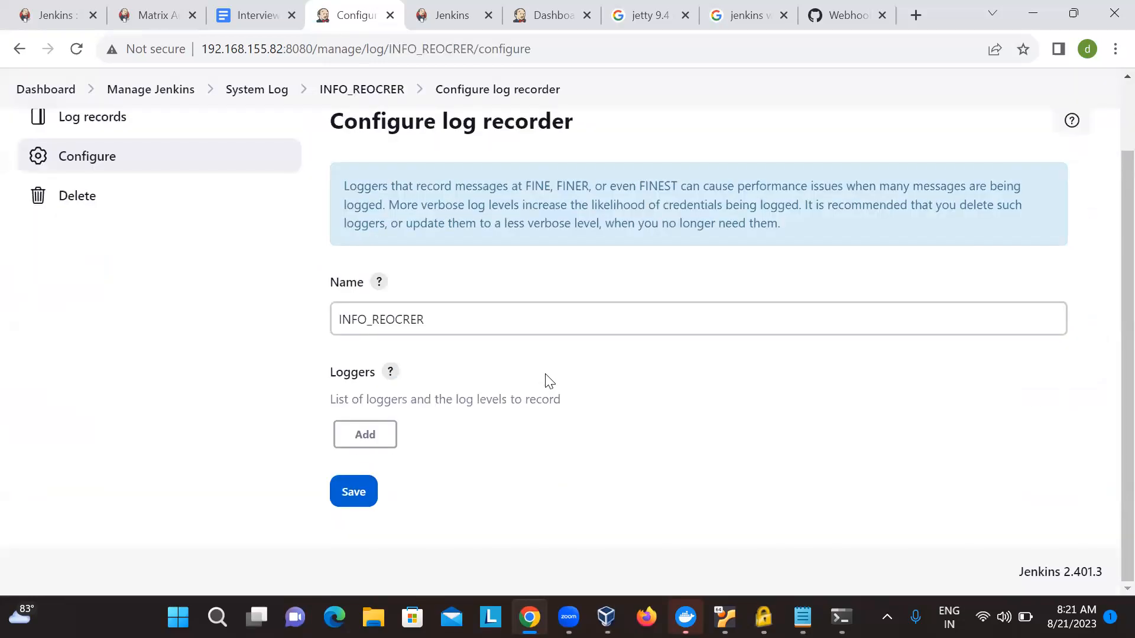
pyautogui.click(367, 438)
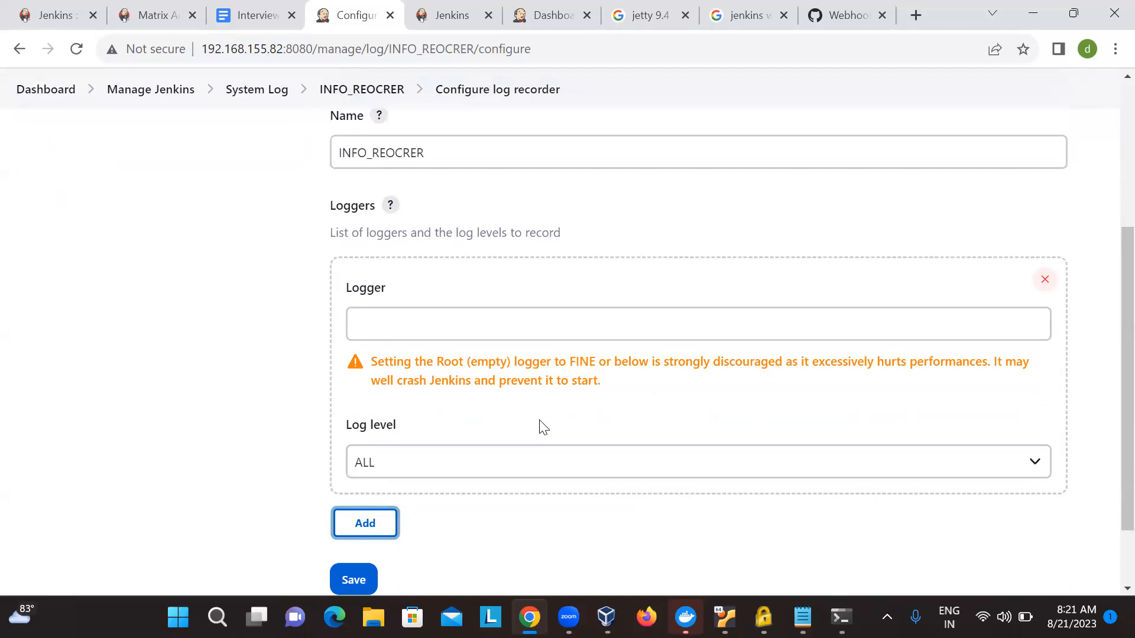
# - Search Google for "logging levels java" in a new browser tab
pyautogui.click(918, 21)
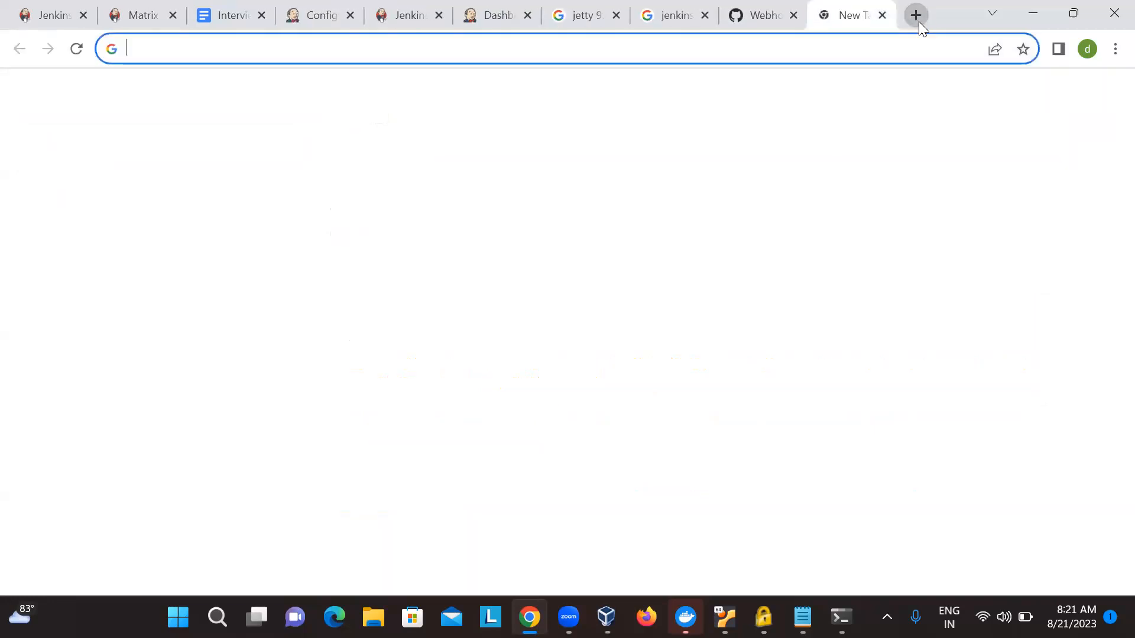
pyautogui.write('log')
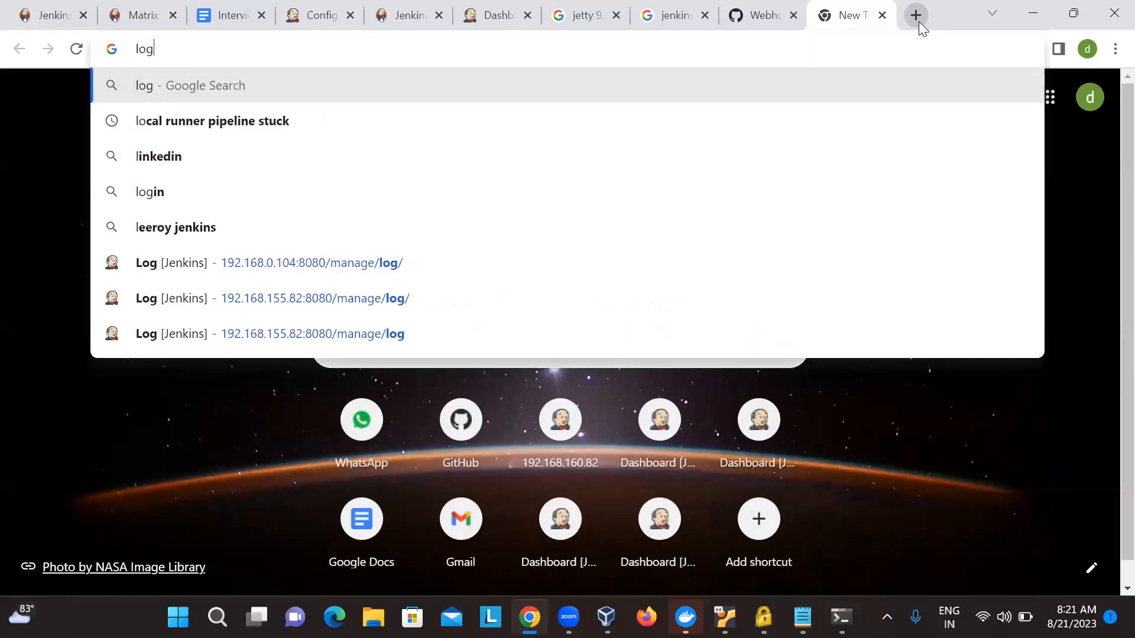
pyautogui.write('ging levels')
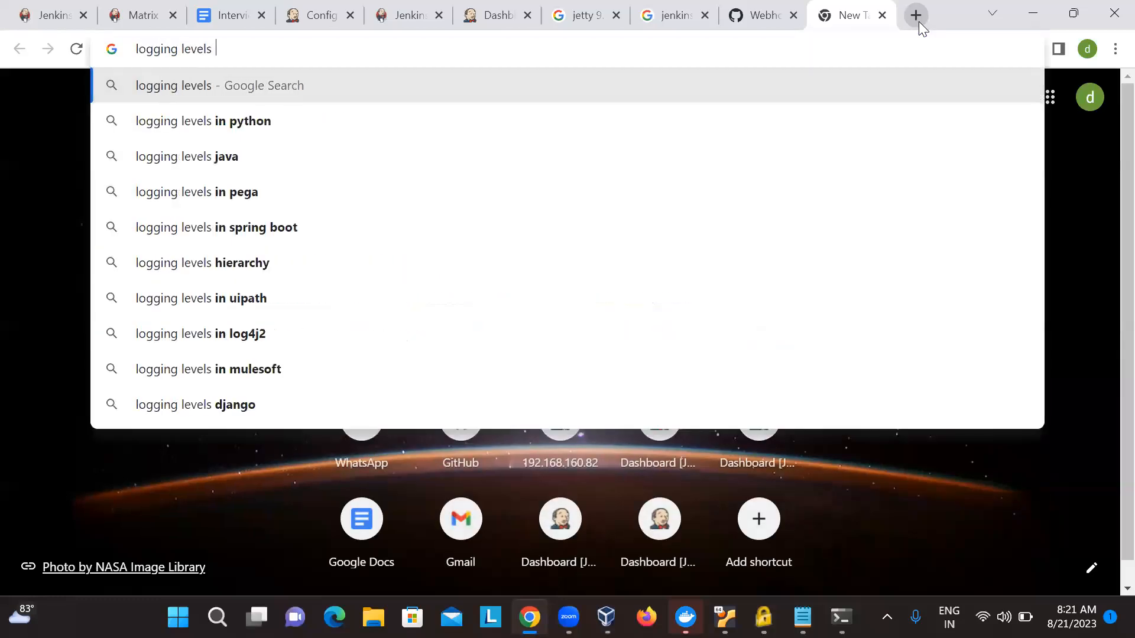
pyautogui.press('Down')
pyautogui.press('Down')
pyautogui.press('Return')
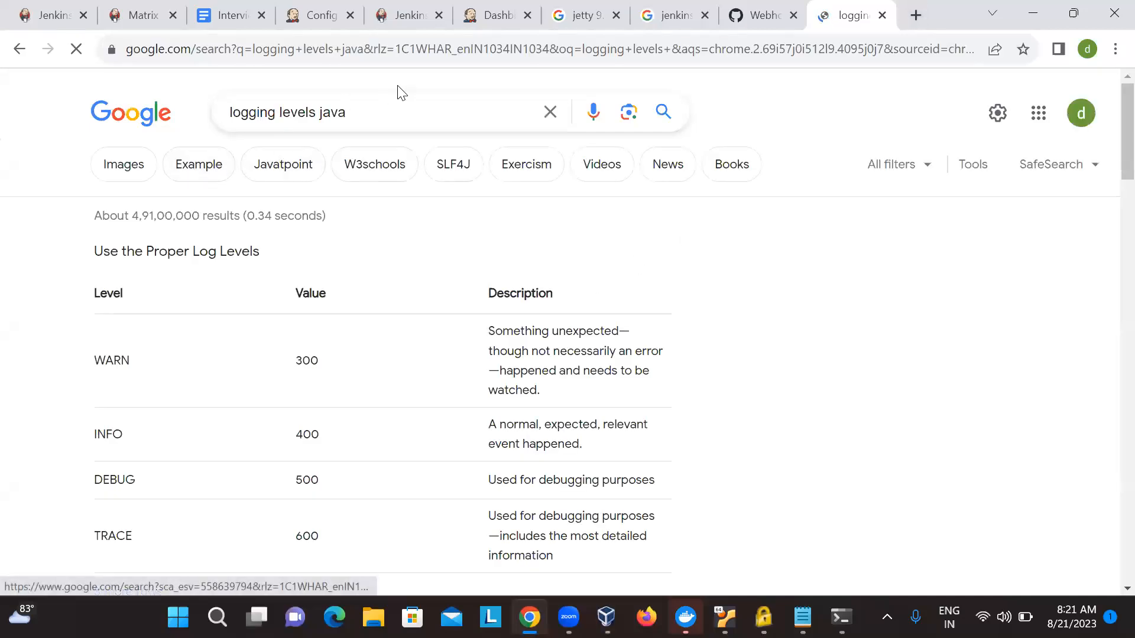
# - Refine the Google search to "logging levels java code" and show the image results
pyautogui.click(388, 112)
pyautogui.write('code')
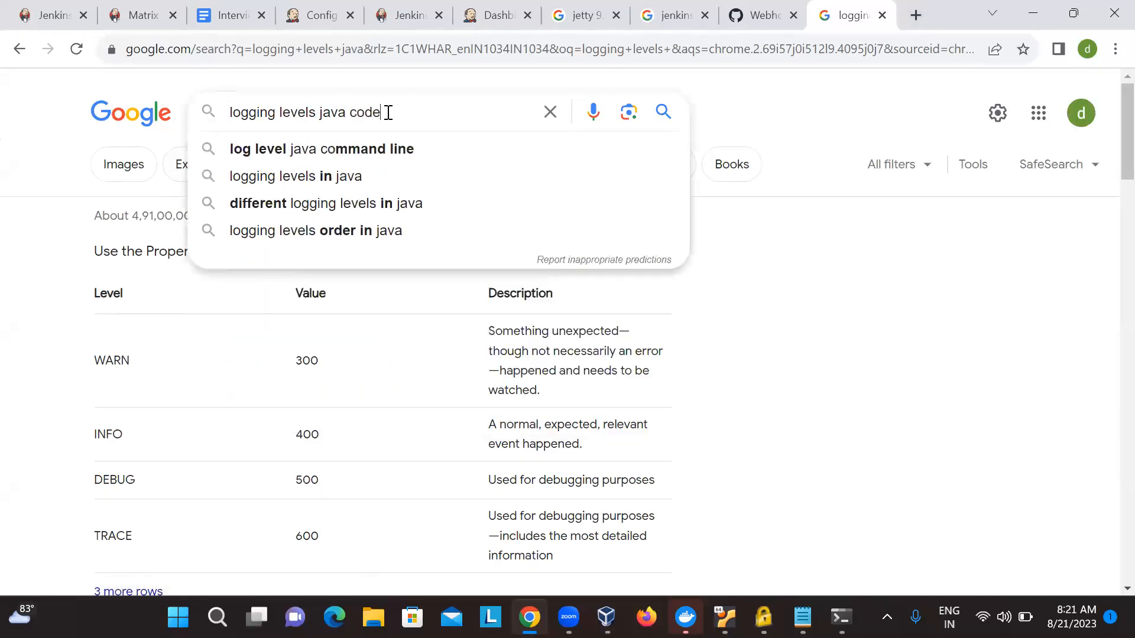
pyautogui.press('Return')
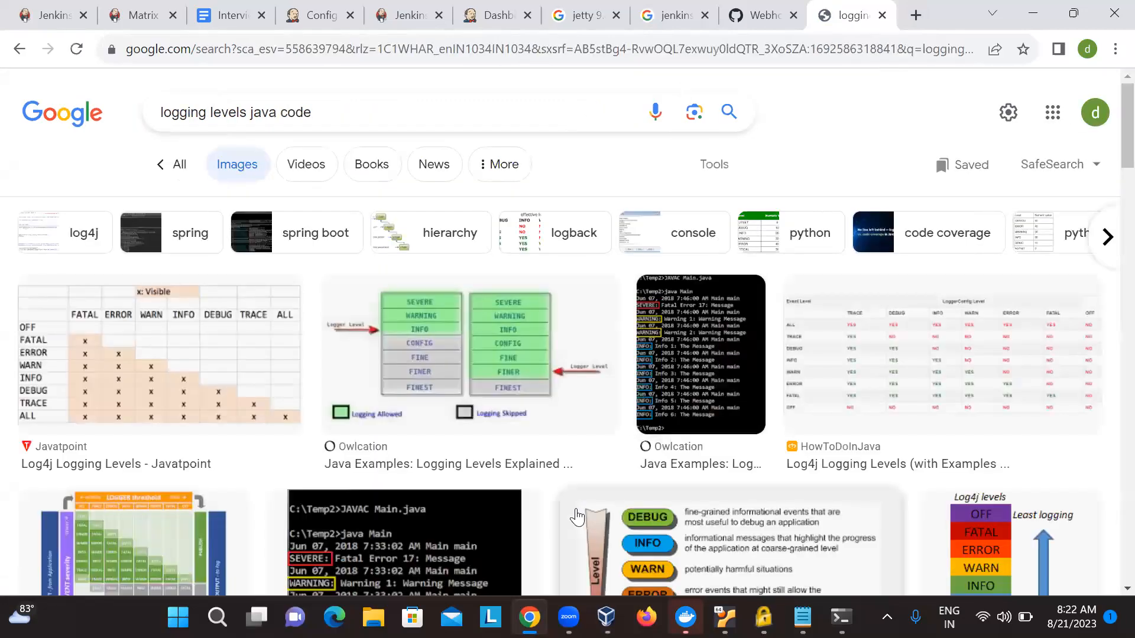
# - Open the Owlcation console-output image showing SEVERE and WARNING messages and browse its related content
pyautogui.scroll(-1, 578, 517)
pyautogui.scroll(-2, 578, 517)
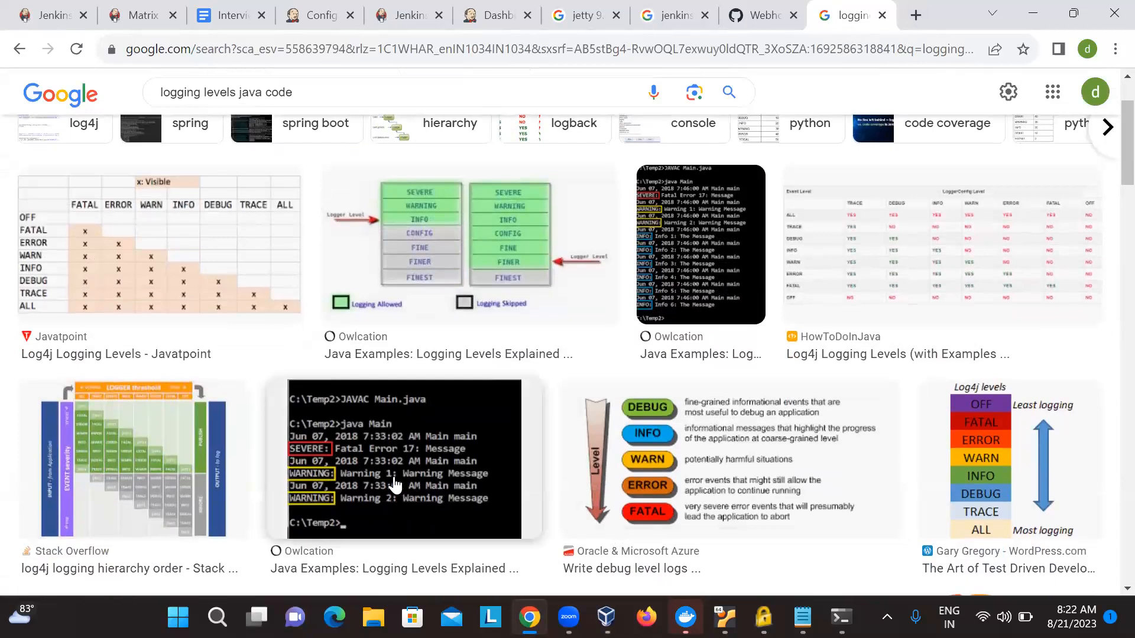
pyautogui.click(395, 484)
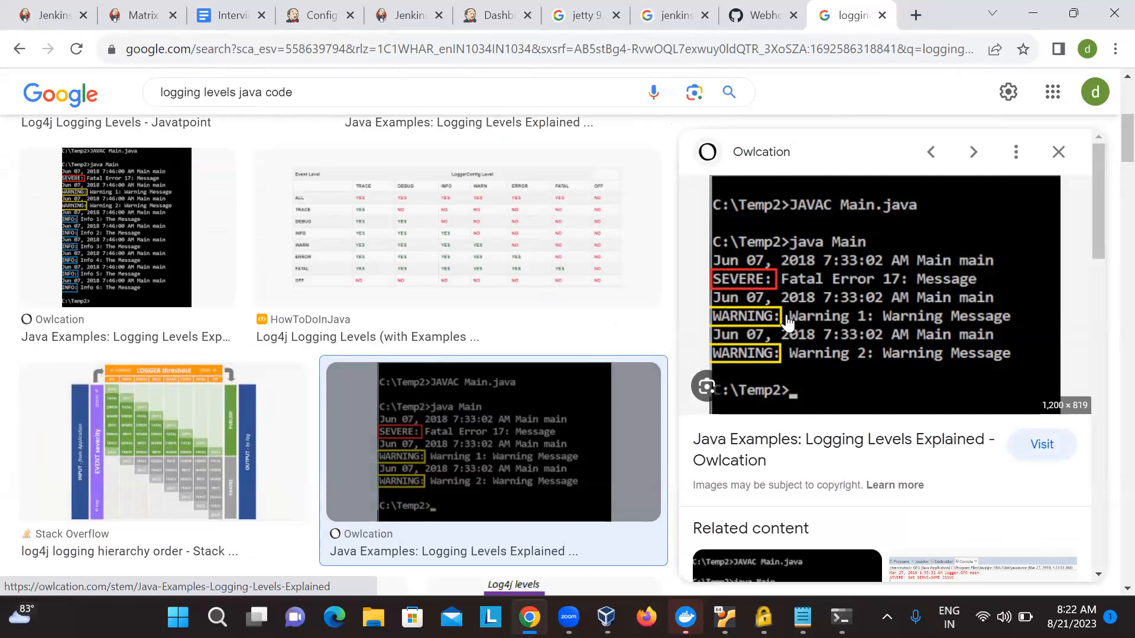
pyautogui.scroll(-5, 754, 361)
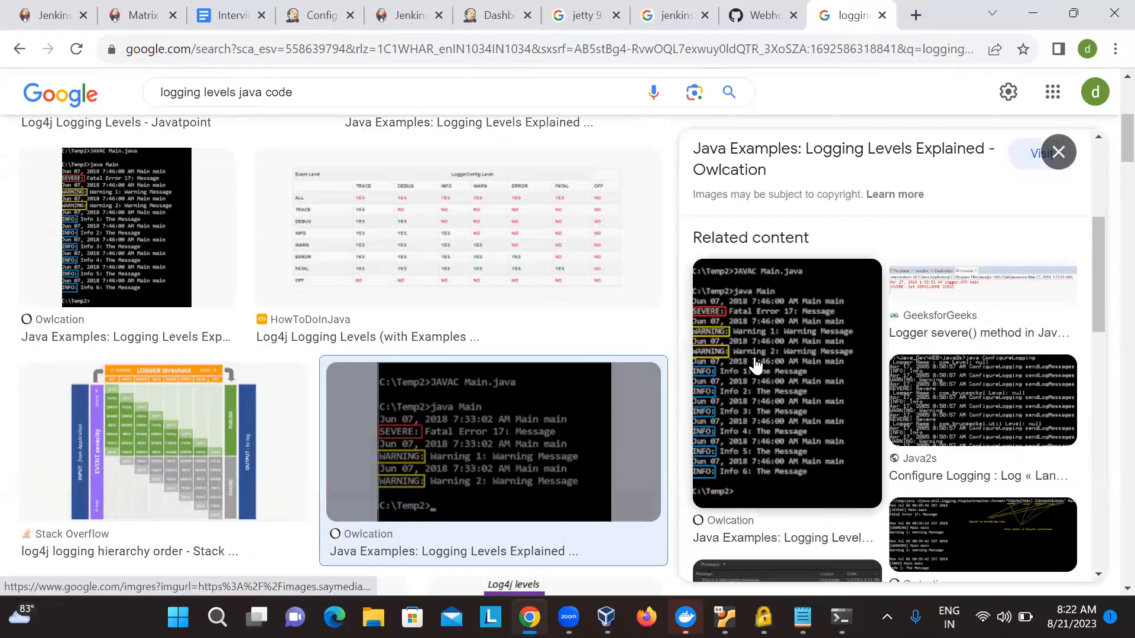
pyautogui.scroll(-4, 756, 365)
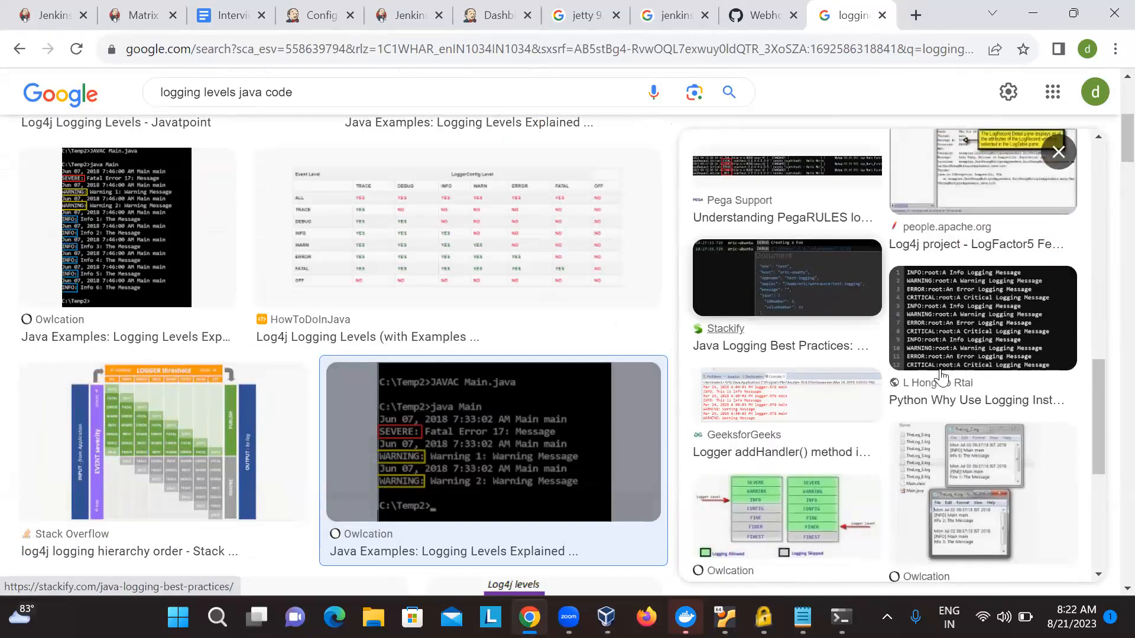
# - View the "Python Why Use Logging Instead Of Print" image result and its related content
pyautogui.click(949, 340)
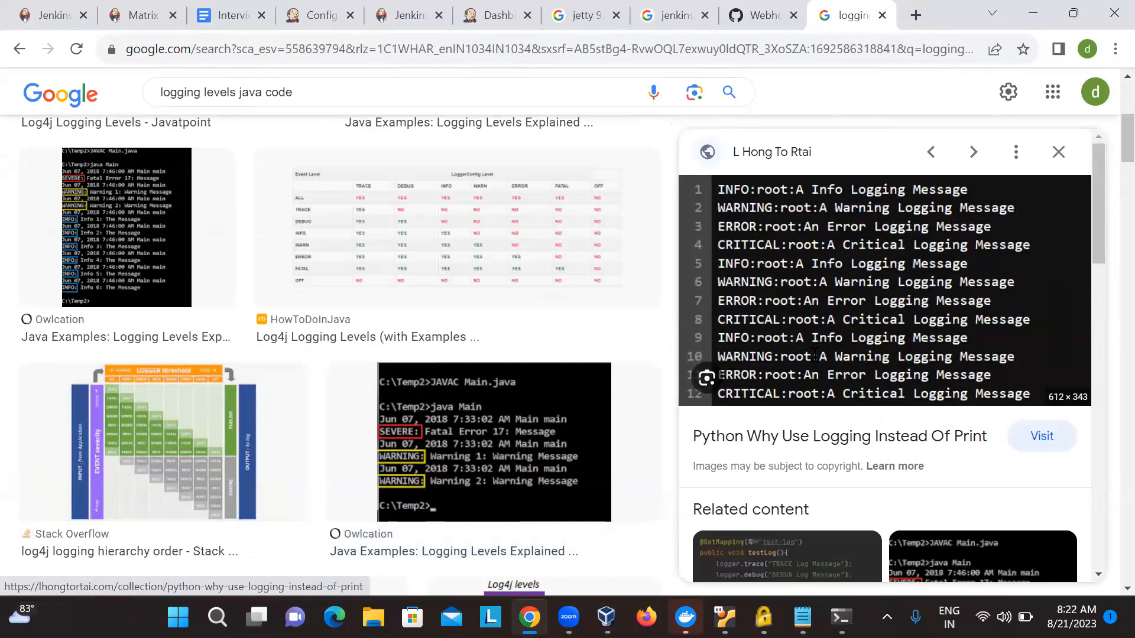
pyautogui.scroll(-2, 816, 358)
pyautogui.scroll(-1, 934, 485)
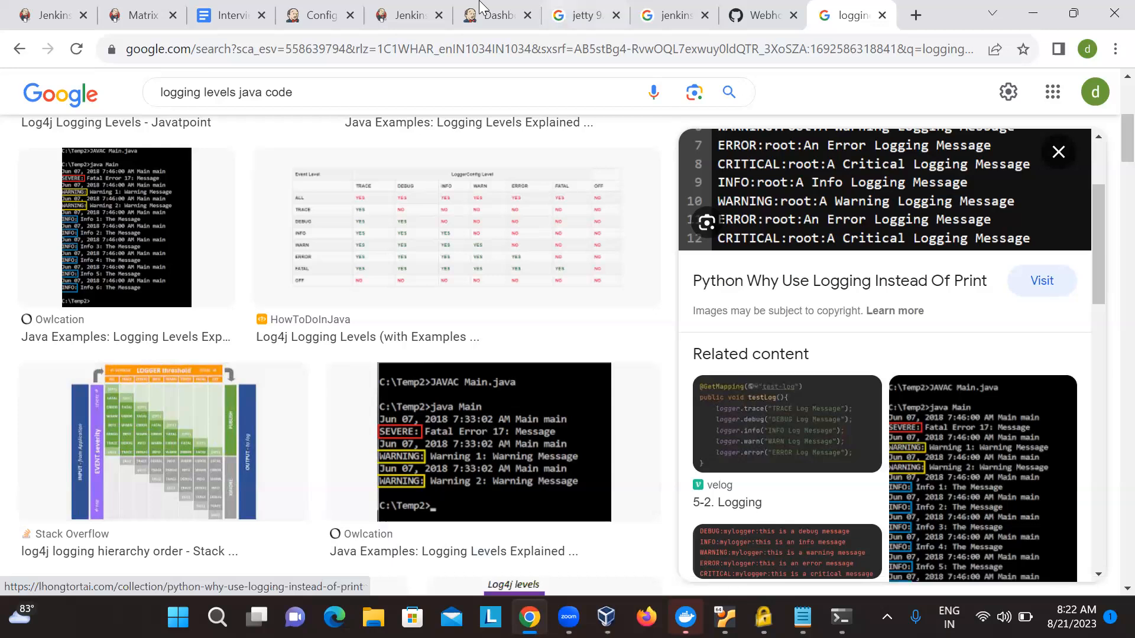
# - Return to the INFO_REOCRER configuration in Jenkins and set the empty logger's log level to INFO
pyautogui.click(412, 12)
pyautogui.click(325, 13)
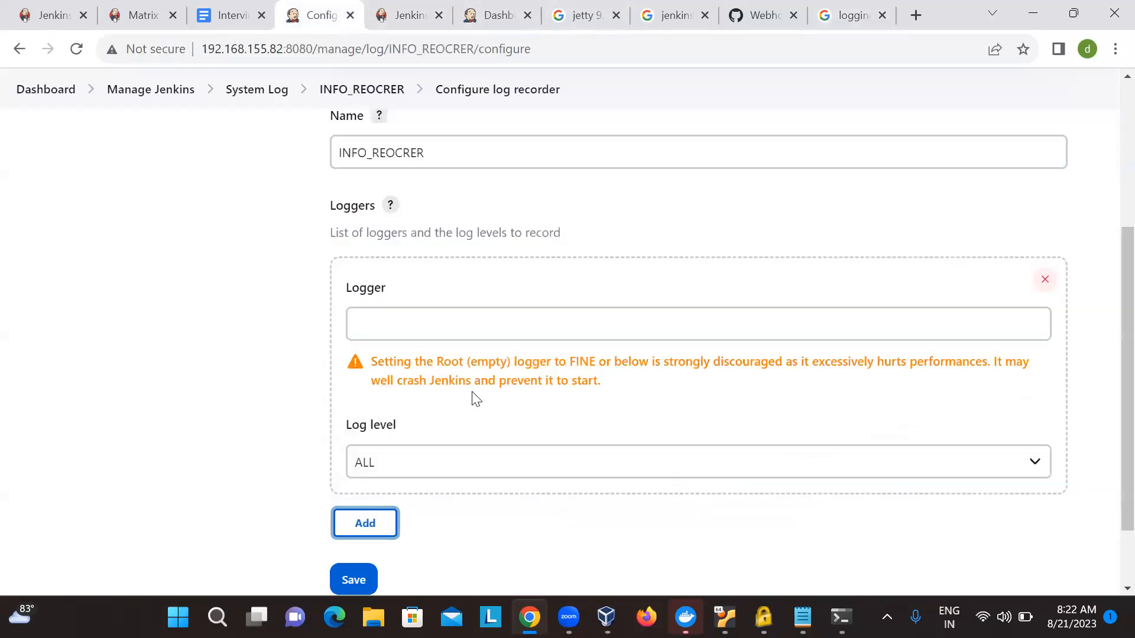
pyautogui.scroll(3, 398, 112)
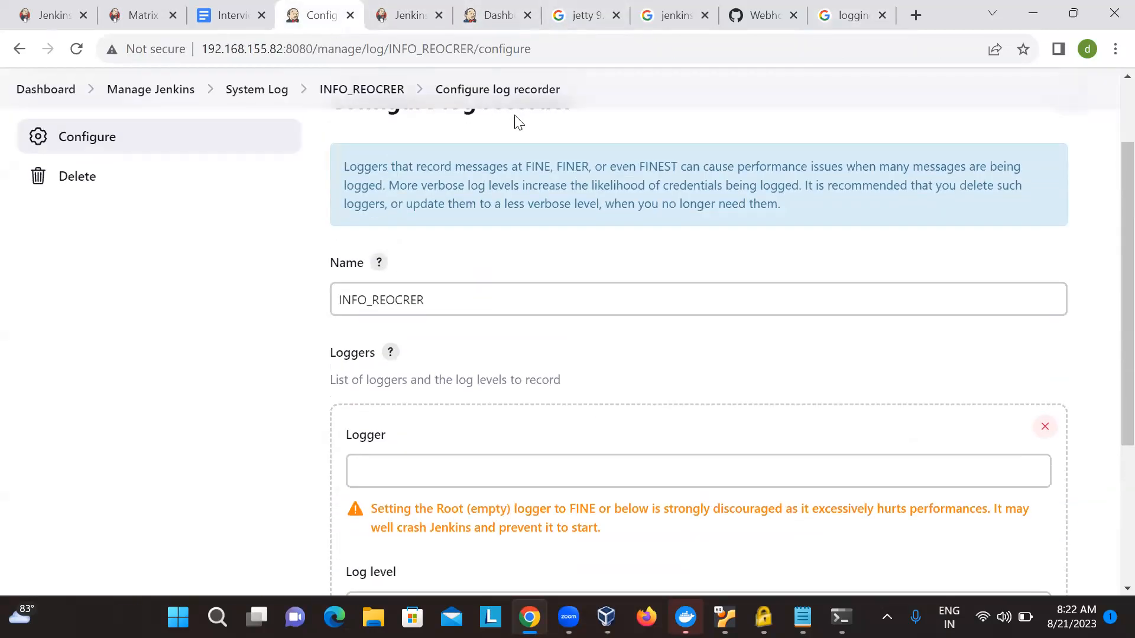
pyautogui.scroll(-4, 514, 121)
pyautogui.scroll(1, 477, 253)
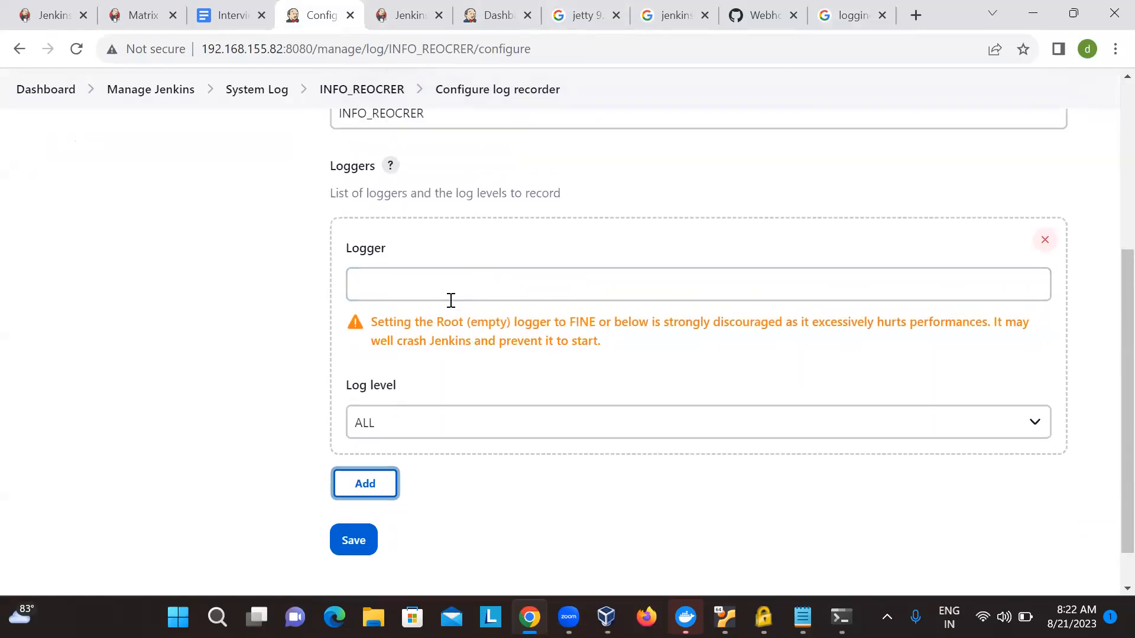
pyautogui.click(424, 424)
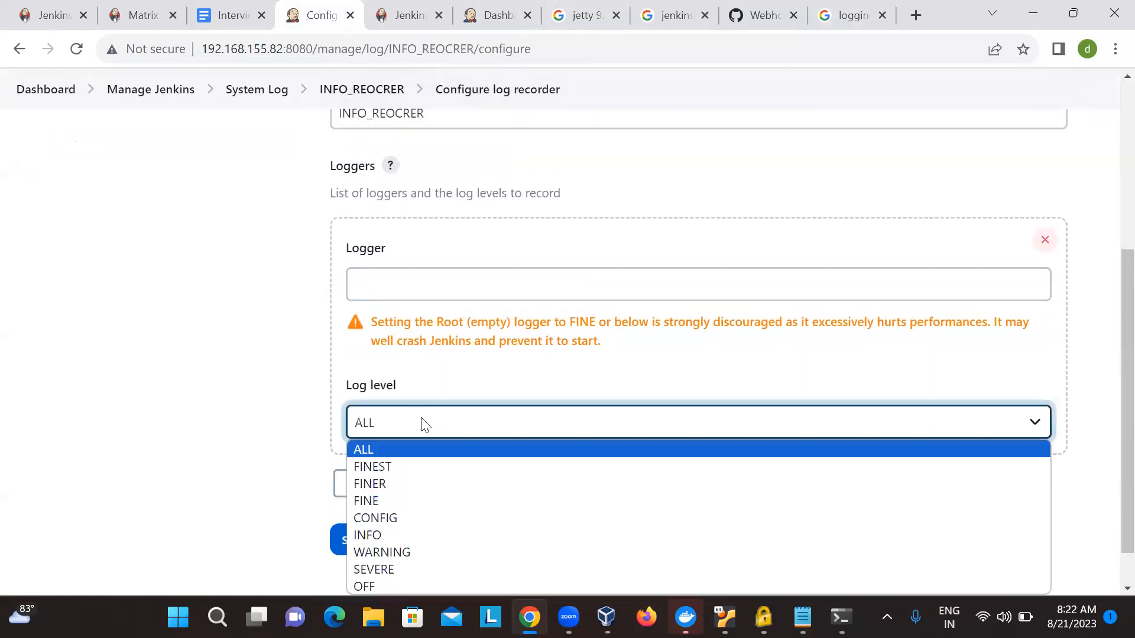
pyautogui.scroll(-1, 423, 423)
pyautogui.click(414, 383)
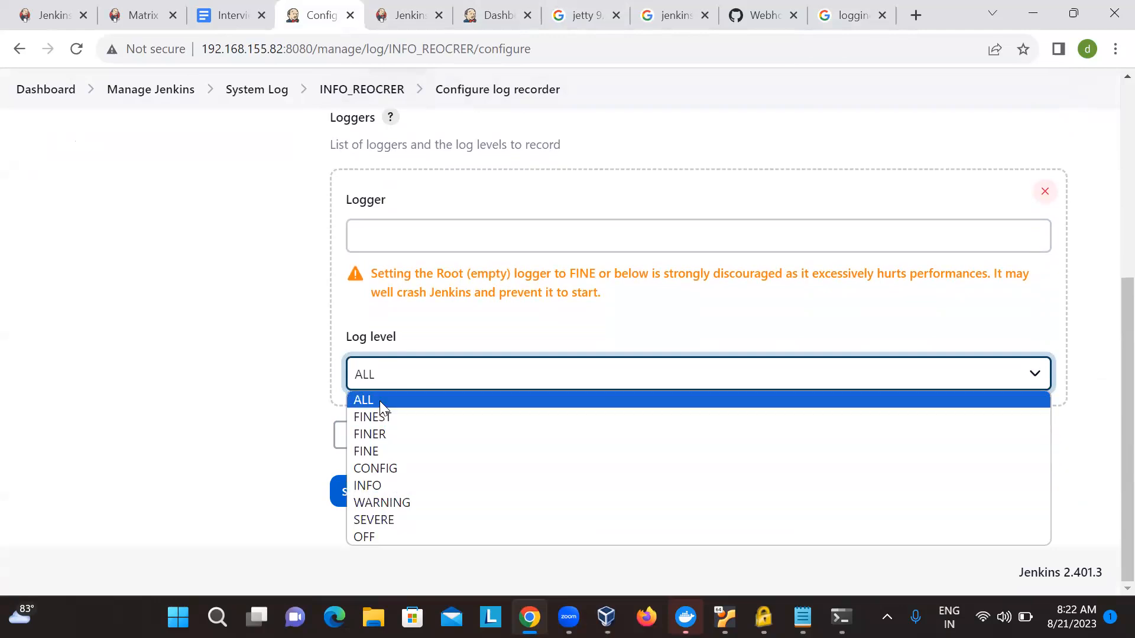
pyautogui.click(371, 486)
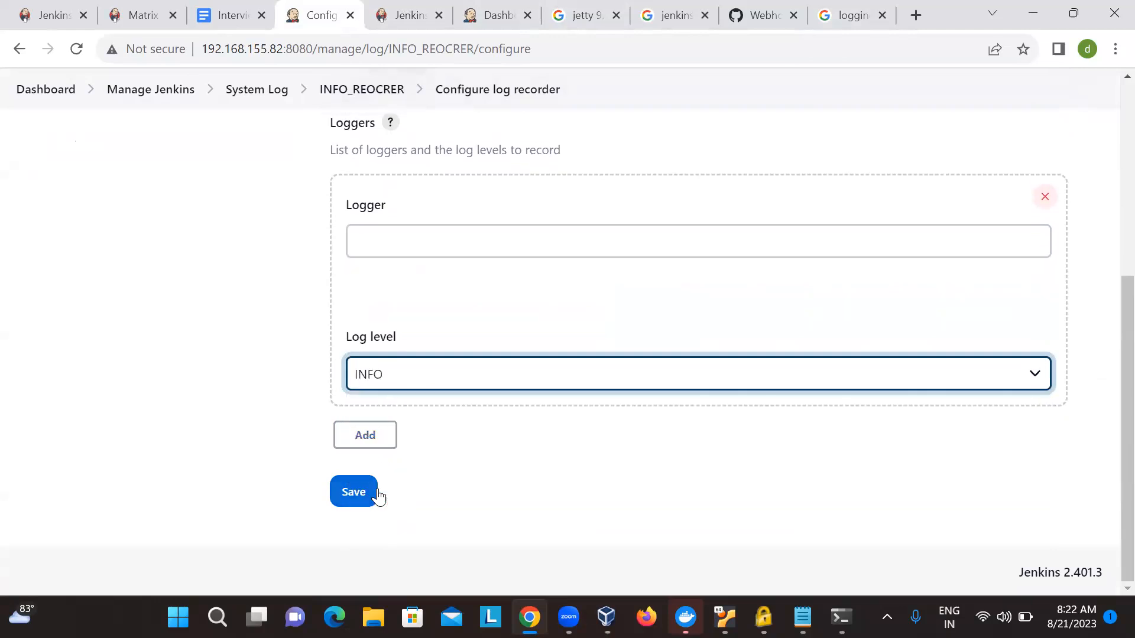
# - Name the INFO-level logger info_lvel
pyautogui.click(400, 287)
pyautogui.write('infor')
pyautogui.press('BackSpace')
pyautogui.write('_lvel')
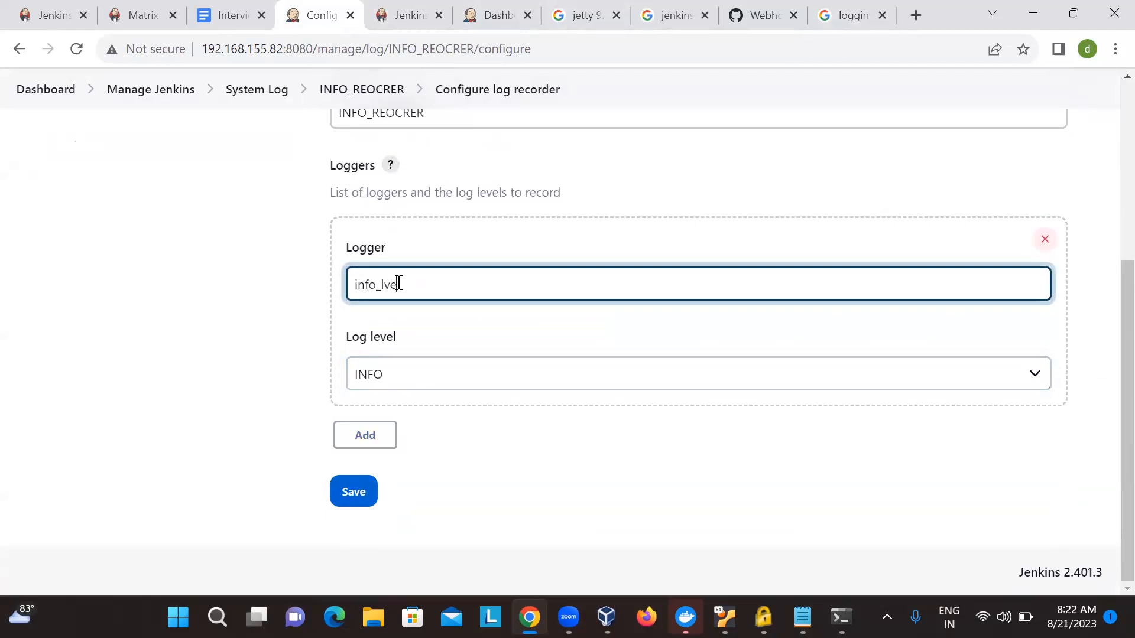
# - Add a second logger to the recorder and name it server_log
pyautogui.click(368, 441)
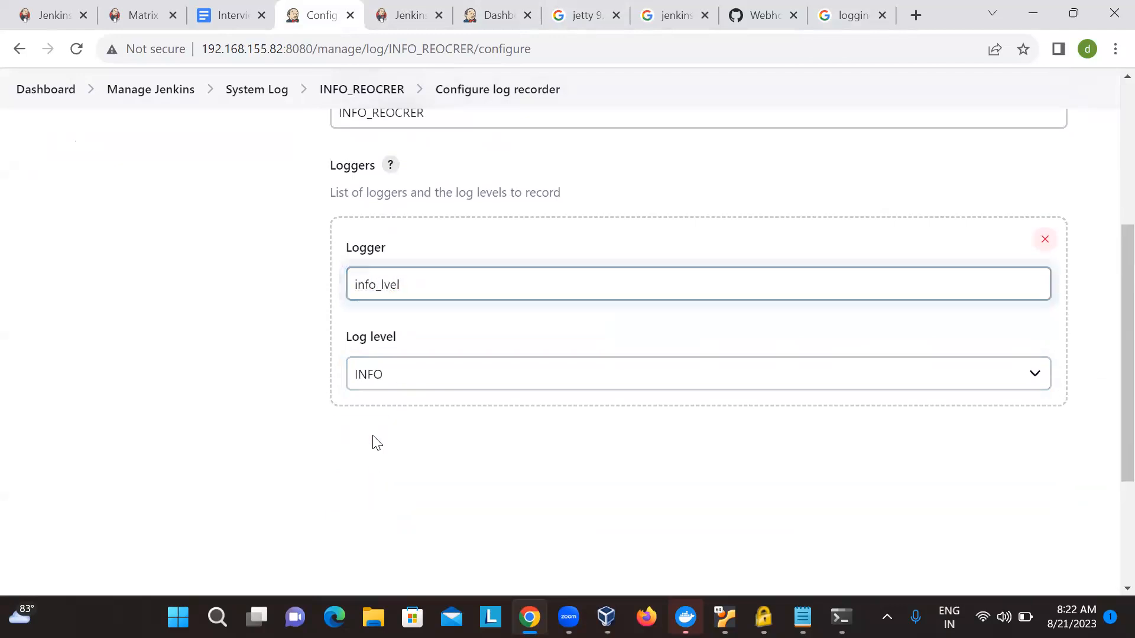
pyautogui.scroll(-1, 450, 461)
pyautogui.click(459, 421)
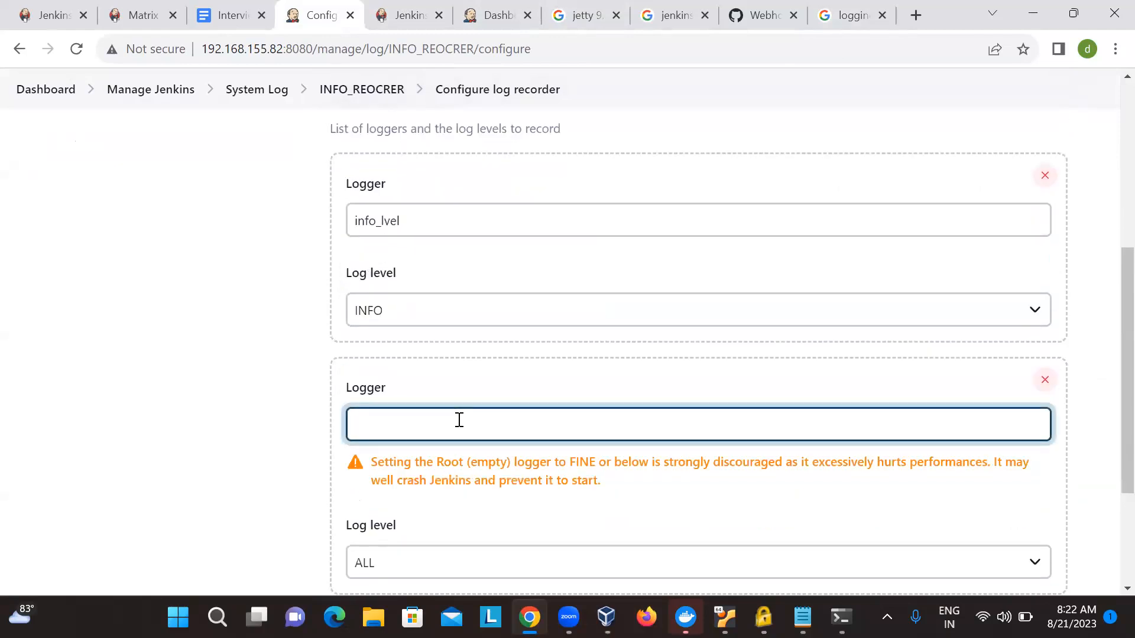
pyautogui.write('server_log')
# - Set the server_log logger's level to SEVERE and save the log recorder
pyautogui.scroll(-2, 459, 420)
pyautogui.click(430, 480)
pyautogui.click(399, 378)
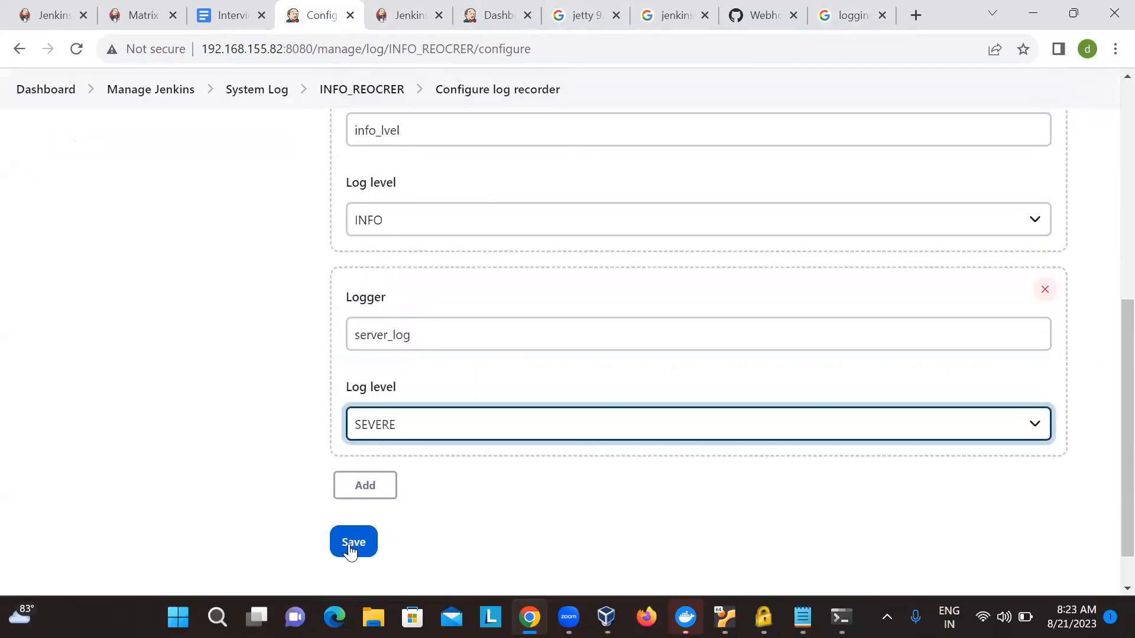
pyautogui.click(353, 544)
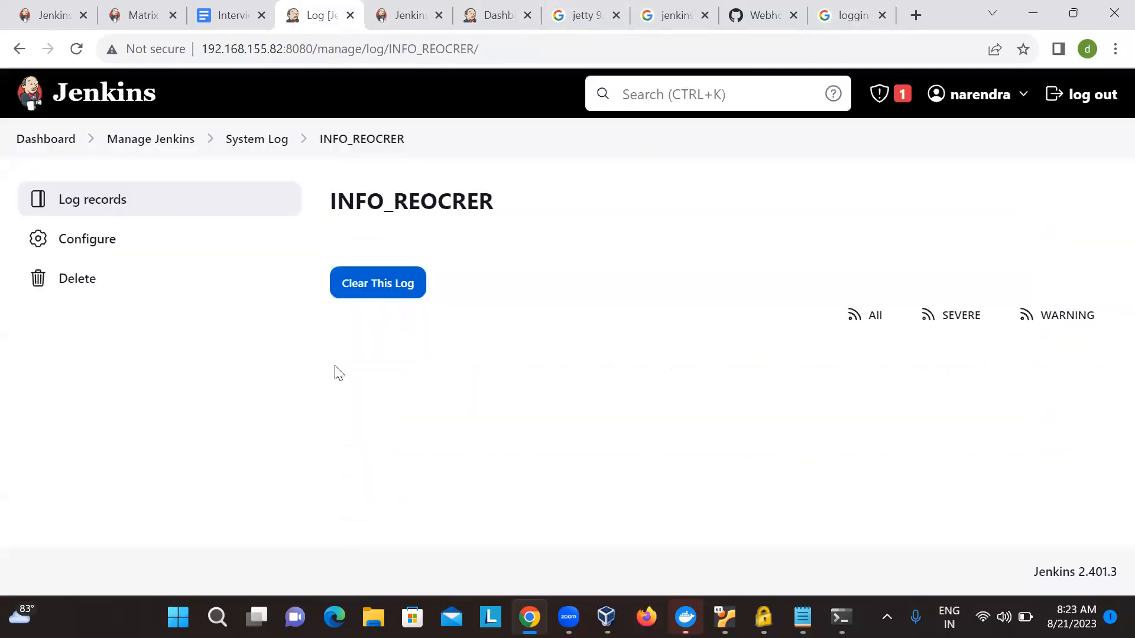
# - Go back through Manage Jenkins to the System Log page and view the INFO_REOCRER log records
pyautogui.click(242, 145)
pyautogui.click(173, 138)
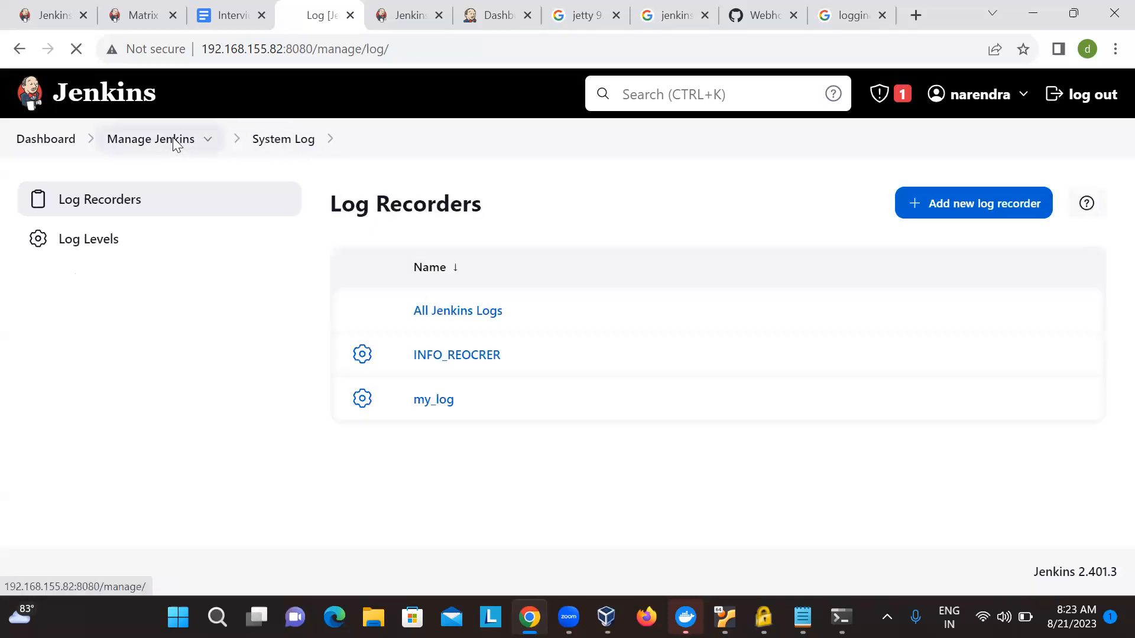
pyautogui.scroll(-5, 354, 355)
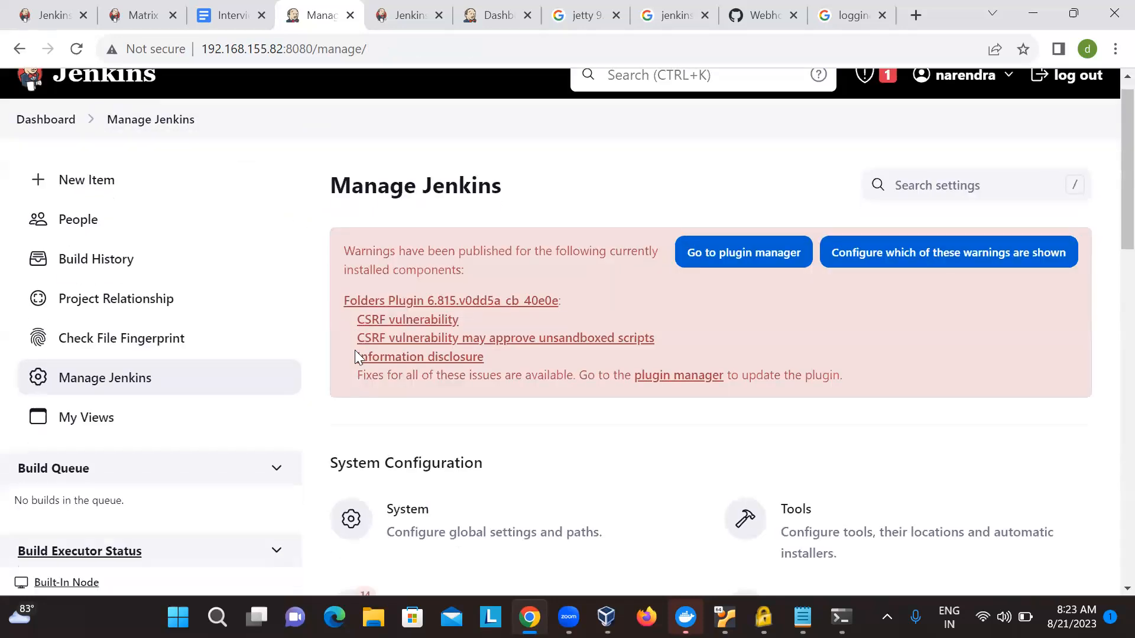
pyautogui.scroll(-5, 355, 358)
pyautogui.click(816, 476)
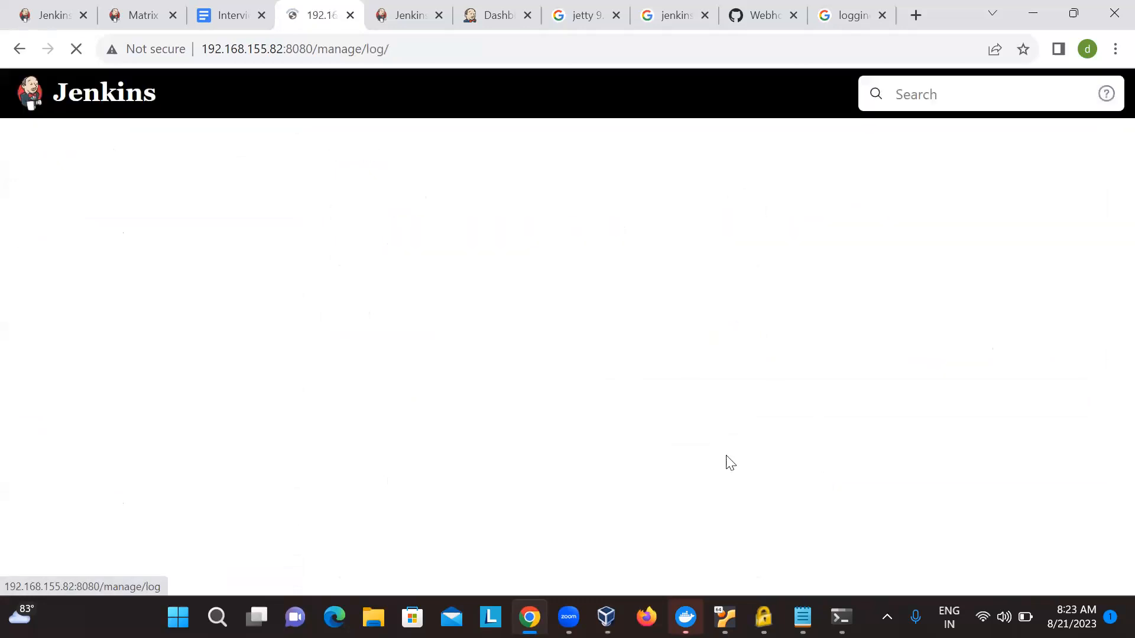
pyautogui.click(450, 358)
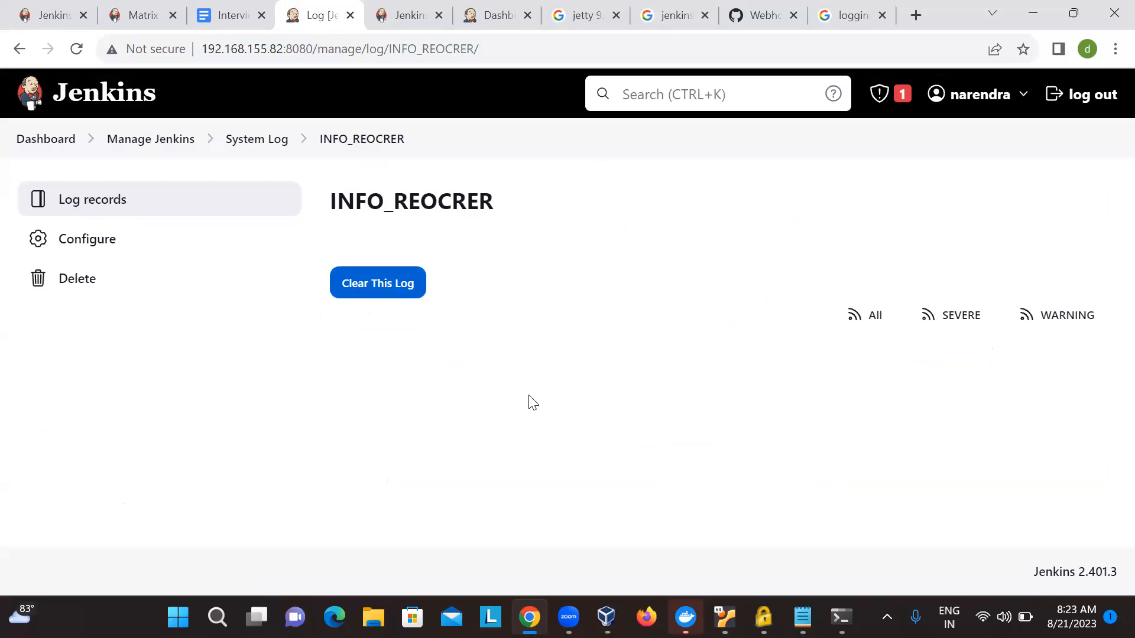
# - Open All Jenkins Logs from the log recorders list and examine the startup and plugin entries
pyautogui.click(251, 145)
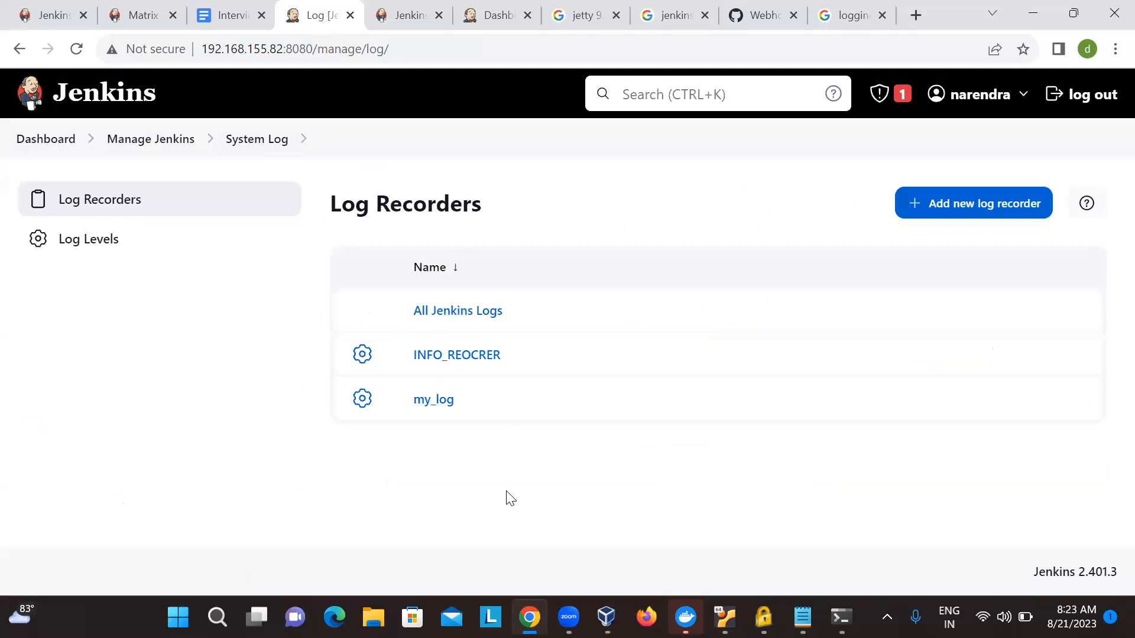
pyautogui.click(446, 320)
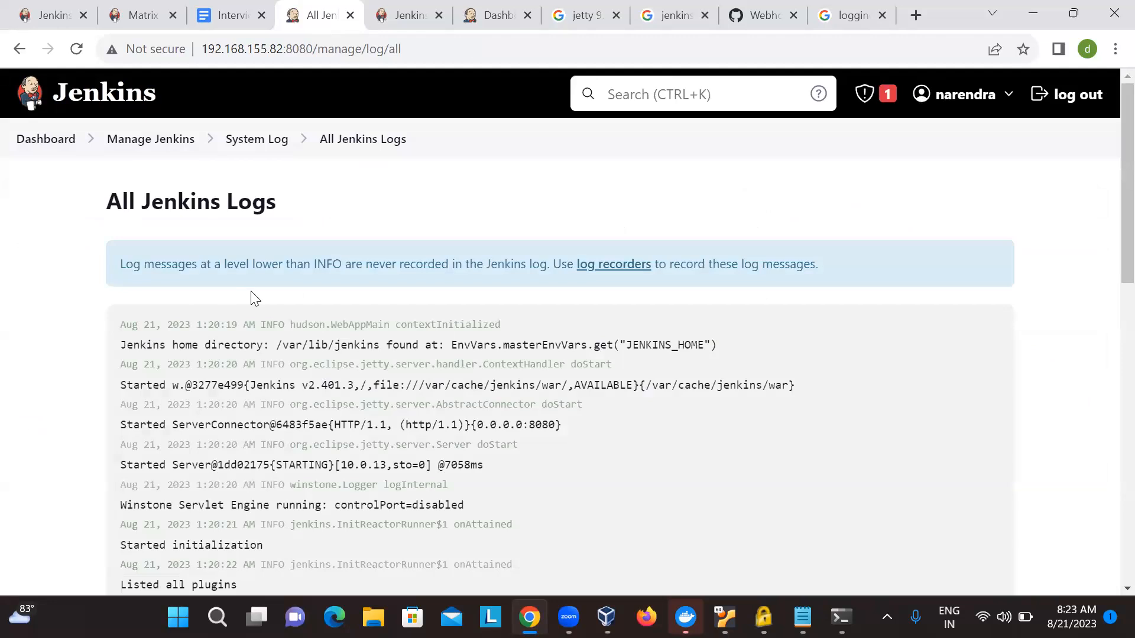
pyautogui.press('End')
pyautogui.press('Home')
pyautogui.moveTo(115, 337); pyautogui.dragTo(371, 363)
pyautogui.click(371, 362)
pyautogui.moveTo(542, 385); pyautogui.dragTo(607, 390)
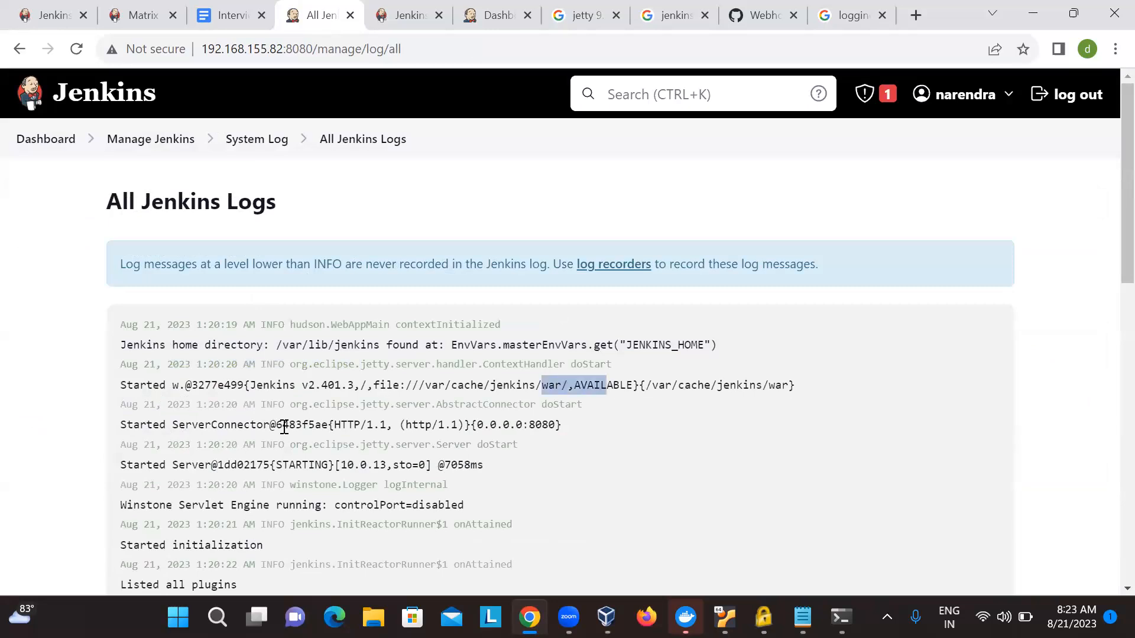
pyautogui.scroll(-3, 283, 426)
pyautogui.scroll(-7, 353, 460)
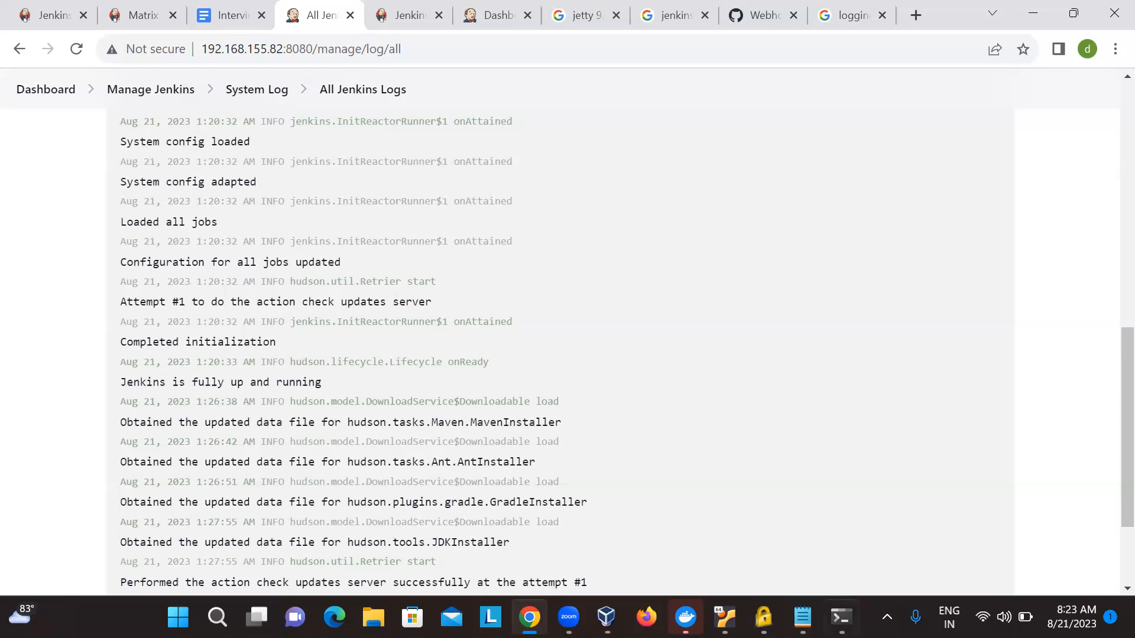
# - Switch to the terminal and start a vi command that lists the path completions for /var/lib/jenkins/log
pyautogui.hotkey('alt', 'Tab')
pyautogui.write('vim')
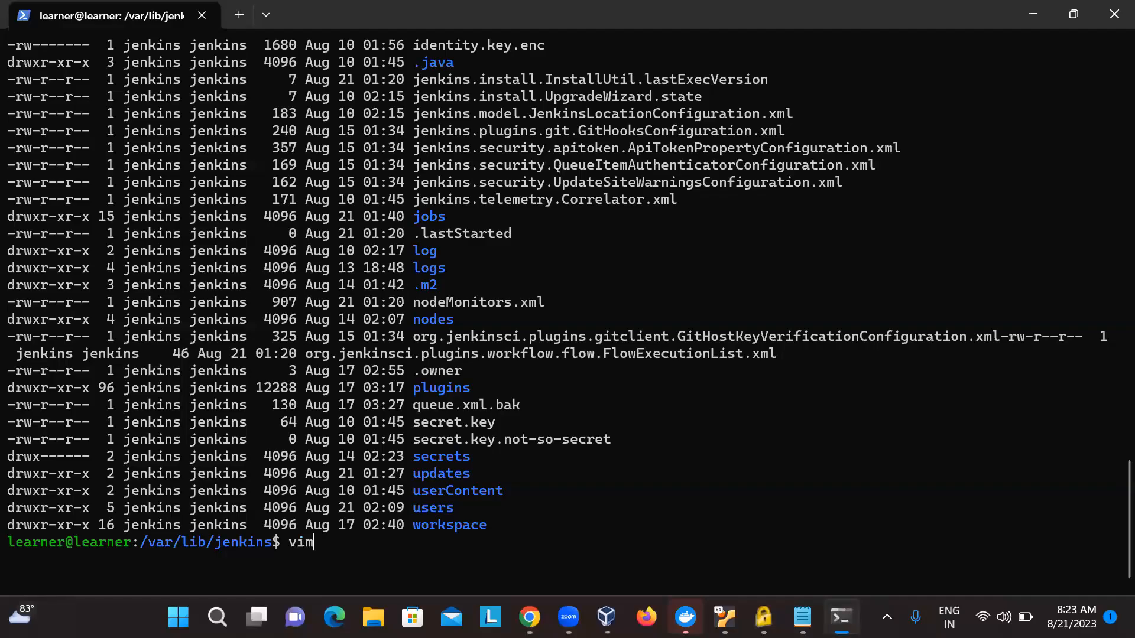
pyautogui.press('BackSpace')
pyautogui.press('BackSpace')
pyautogui.write('/var/lib/jenkins/log')
pyautogui.press('Tab')
pyautogui.press('Tab')
pyautogui.press('Tab')
# - Extend the vi path to /var/lib/jenkins/logs/tasks/ and list the log files available there
pyautogui.write('s')
pyautogui.press('Tab')
pyautogui.press('Tab')
pyautogui.press('Tab')
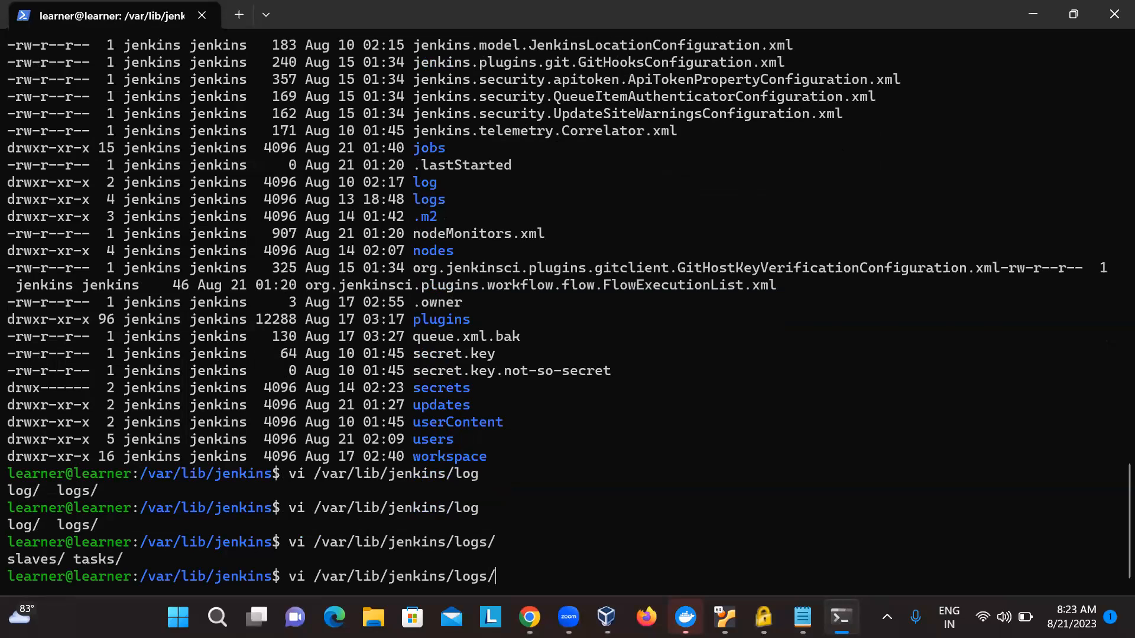
pyautogui.write('ta')
pyautogui.press('Tab')
pyautogui.press('Tab')
pyautogui.press('Tab')
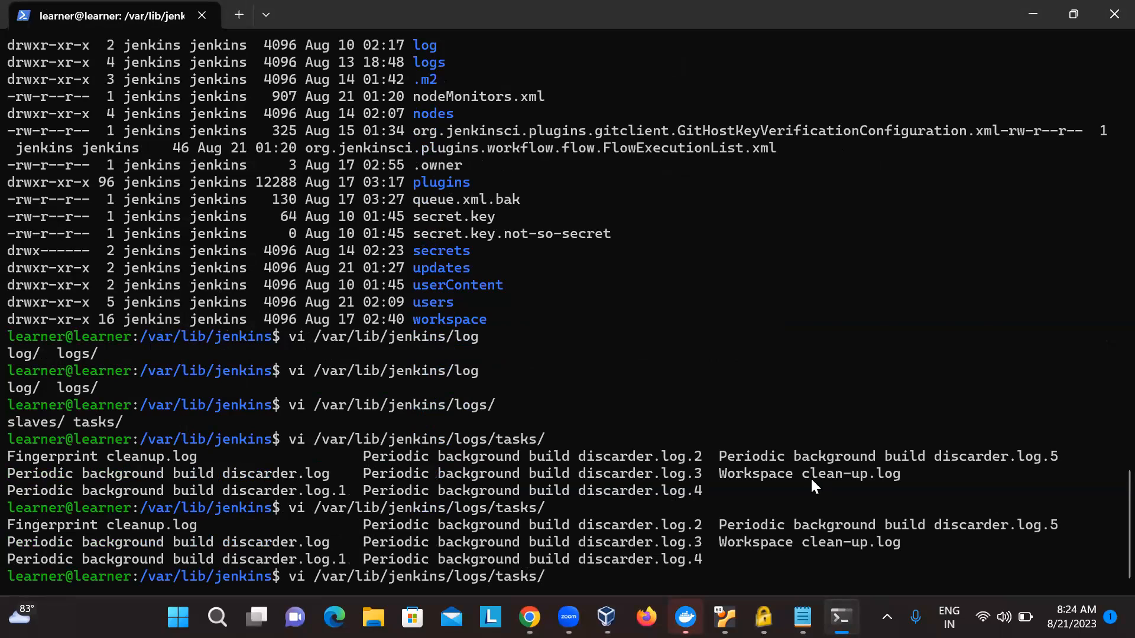
# - Replace the command with one opening /var/log/jenkins/jenkins.log in Vim, and quit the editor without saving
pyautogui.press('BackSpace')
pyautogui.press('BackSpace')
pyautogui.press('BackSpace')
pyautogui.press('BackSpace')
pyautogui.press('BackSpace')
pyautogui.press('BackSpace')
pyautogui.press('BackSpace')
pyautogui.press('BackSpace')
pyautogui.press('BackSpace')
pyautogui.press('BackSpace')
pyautogui.press('BackSpace')
pyautogui.press('BackSpace')
pyautogui.press('BackSpace')
pyautogui.press('BackSpace')
pyautogui.press('BackSpace')
pyautogui.press('BackSpace')
pyautogui.press('BackSpace')
pyautogui.press('BackSpace')
pyautogui.press('BackSpace')
pyautogui.press('BackSpace')
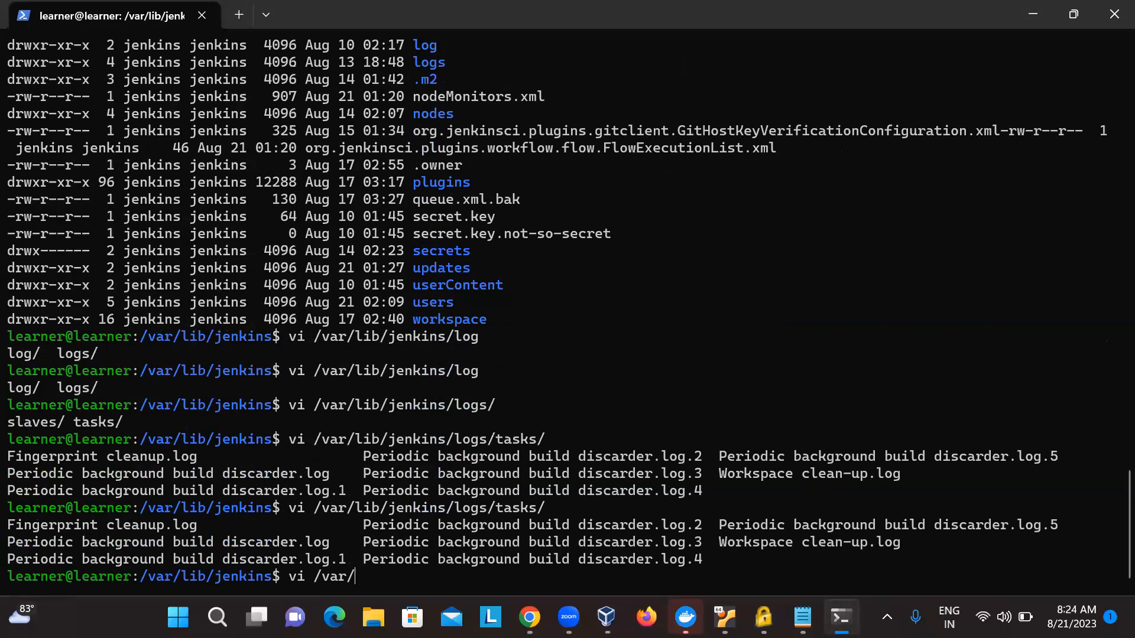
pyautogui.write('vim /var/lig')
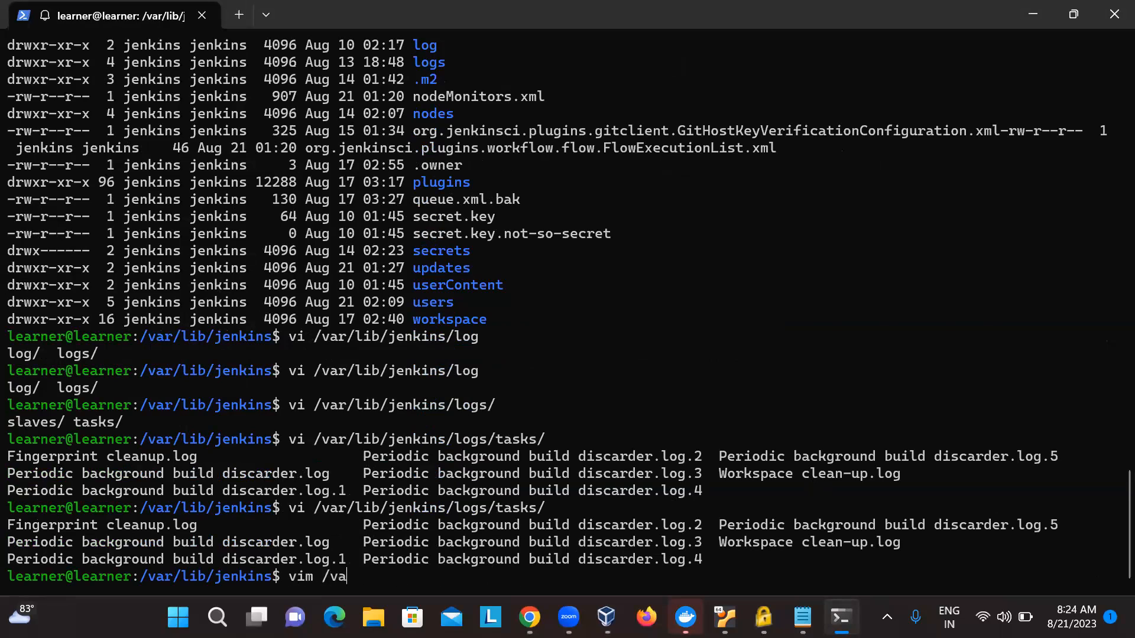
pyautogui.press('BackSpace')
pyautogui.press('BackSpace')
pyautogui.press('BackSpace')
pyautogui.write('log')
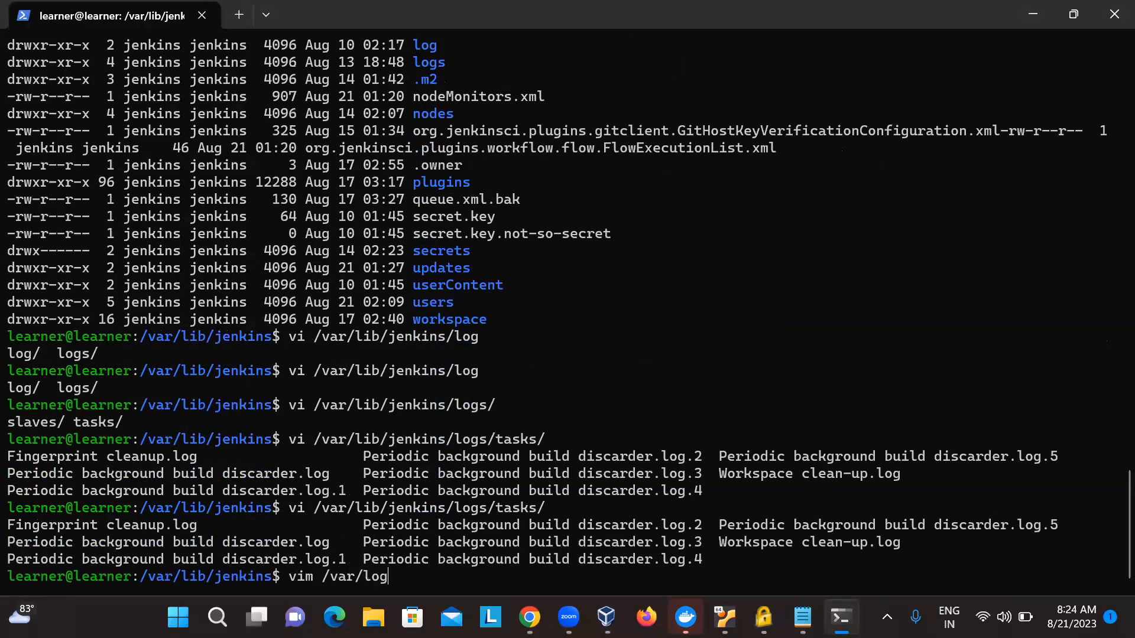
pyautogui.write('/je')
pyautogui.press('Tab')
pyautogui.press('Tab')
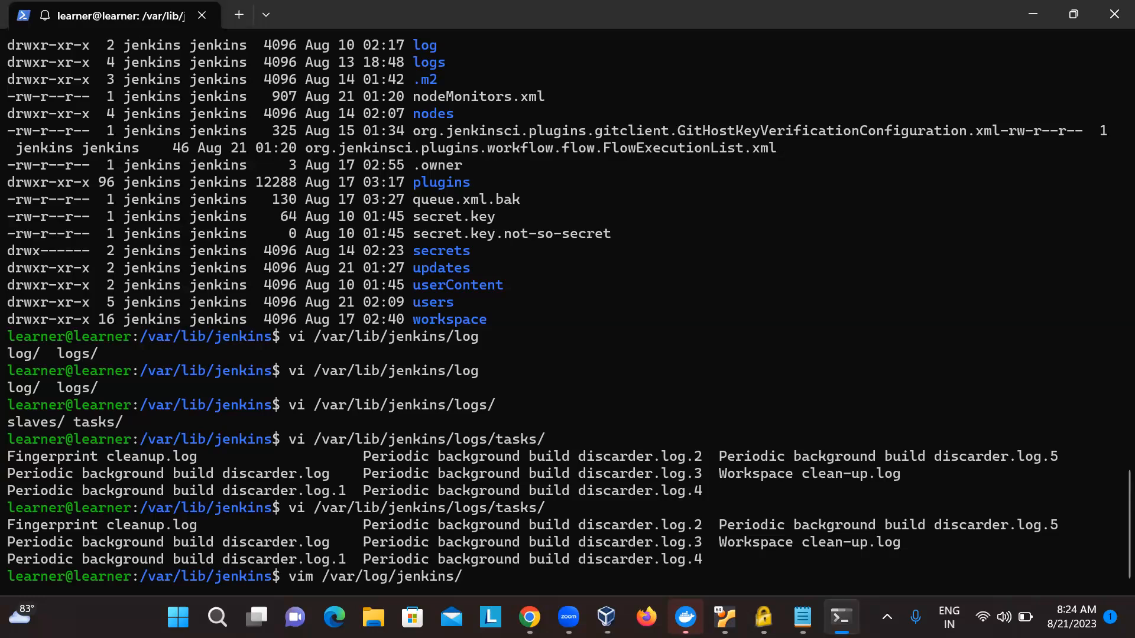
pyautogui.write('jenkins.log')
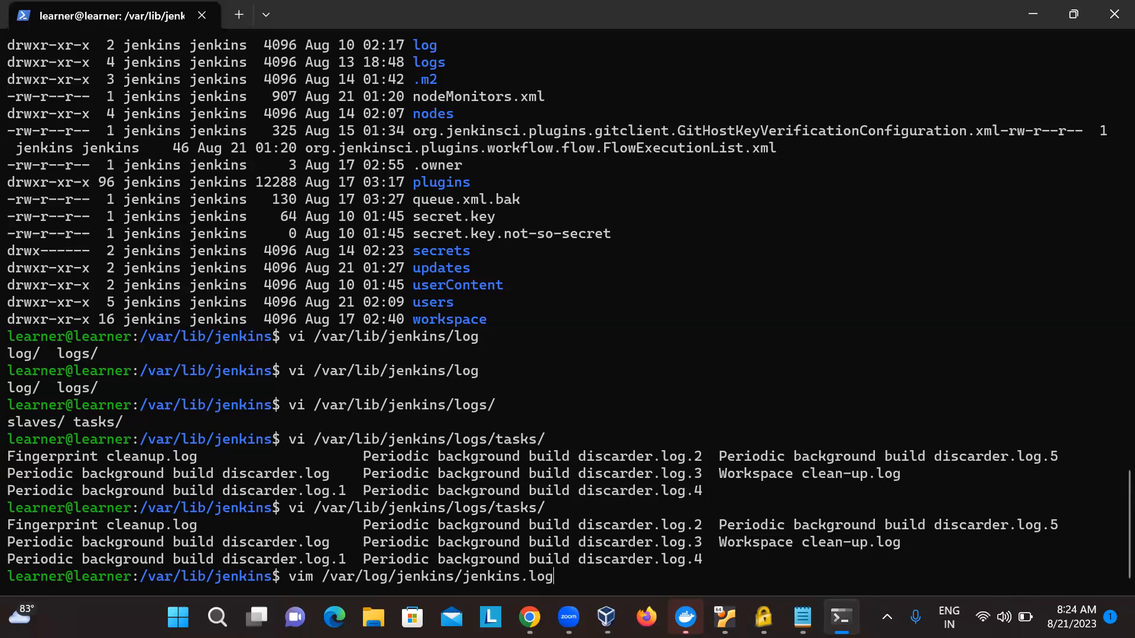
pyautogui.press('Return')
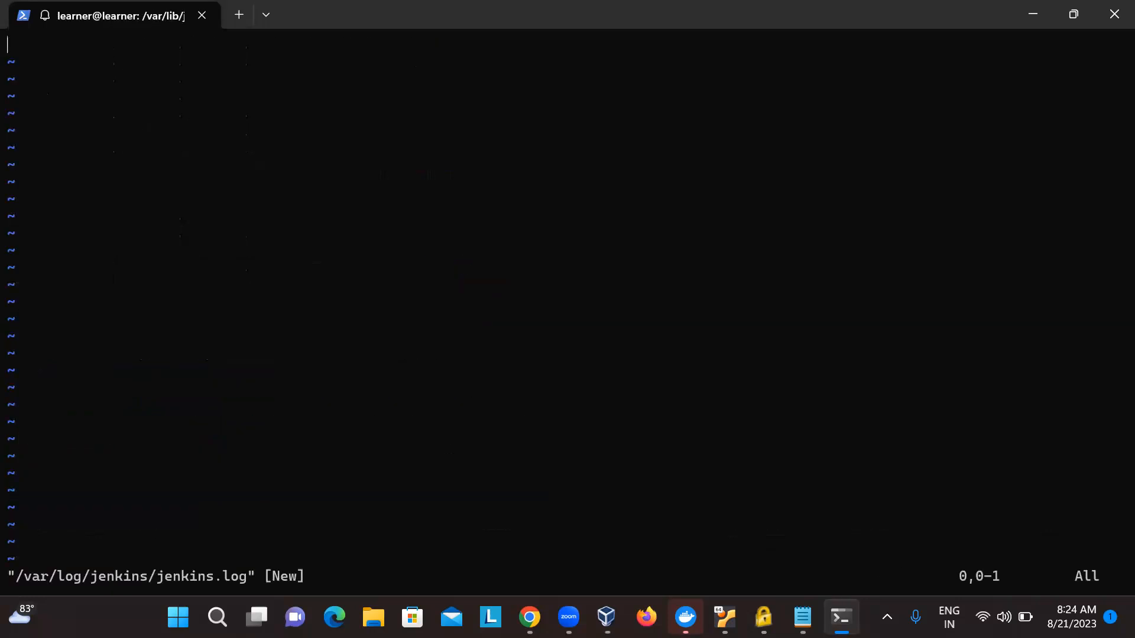
pyautogui.write(':')
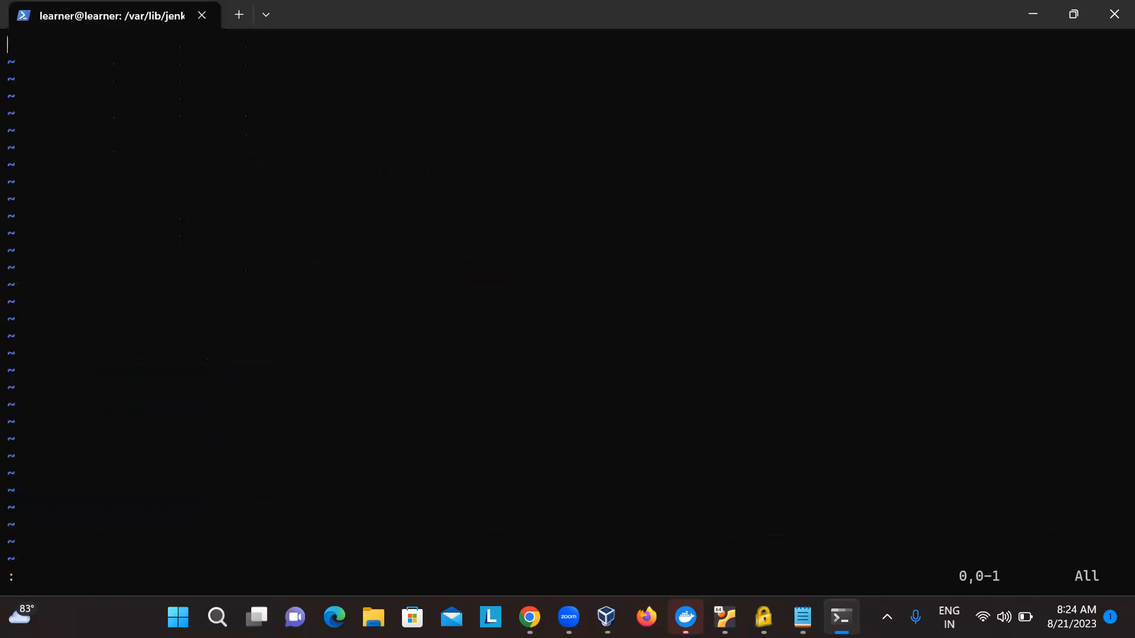
pyautogui.write('q!')
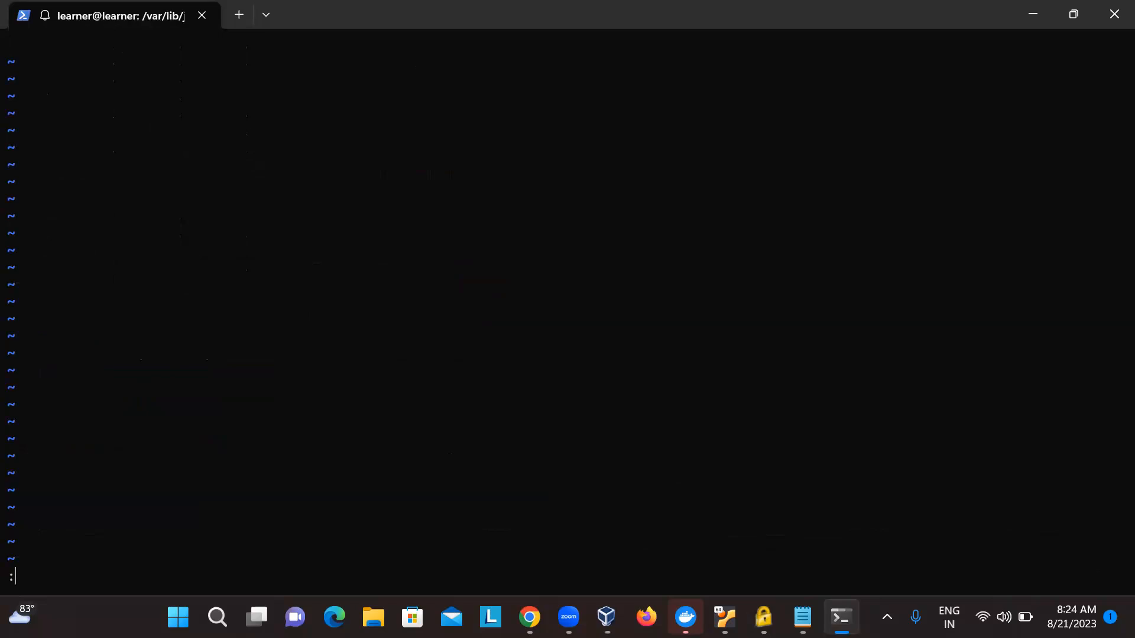
pyautogui.press('Return')
# - List all contents of /var/log/jenkins/ in long format, including hidden entries
pyautogui.write('ls -al')
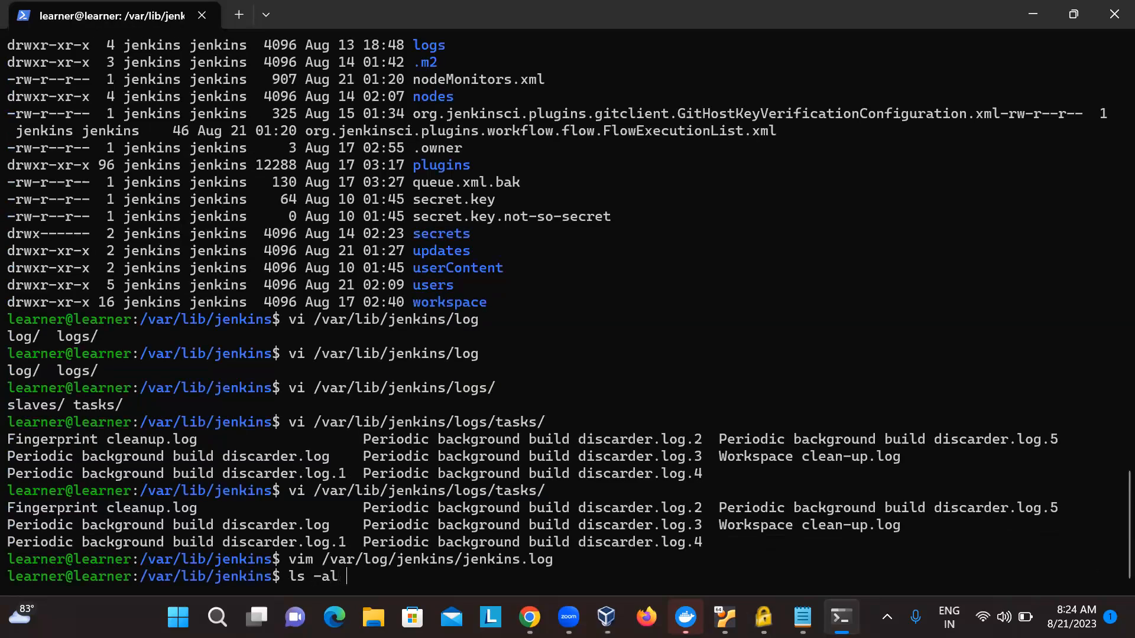
pyautogui.press('BackSpace')
pyautogui.press('BackSpace')
pyautogui.press('BackSpace')
pyautogui.press('BackSpace')
pyautogui.press('BackSpace')
pyautogui.press('BackSpace')
pyautogui.press('BackSpace')
pyautogui.write('ls -al /va')
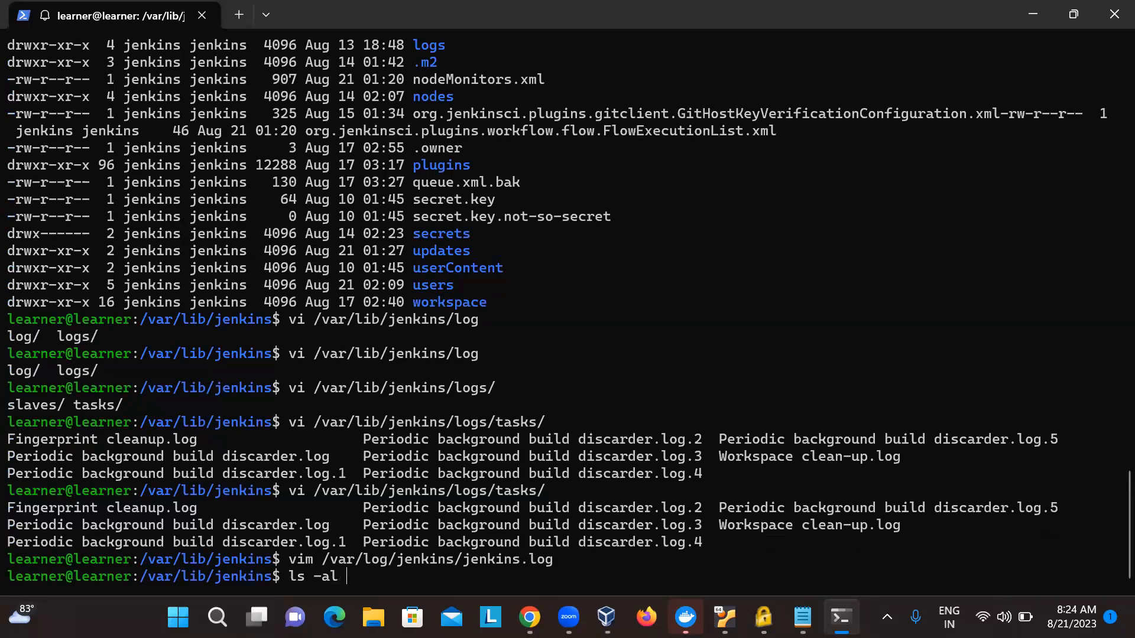
pyautogui.write('r/log/')
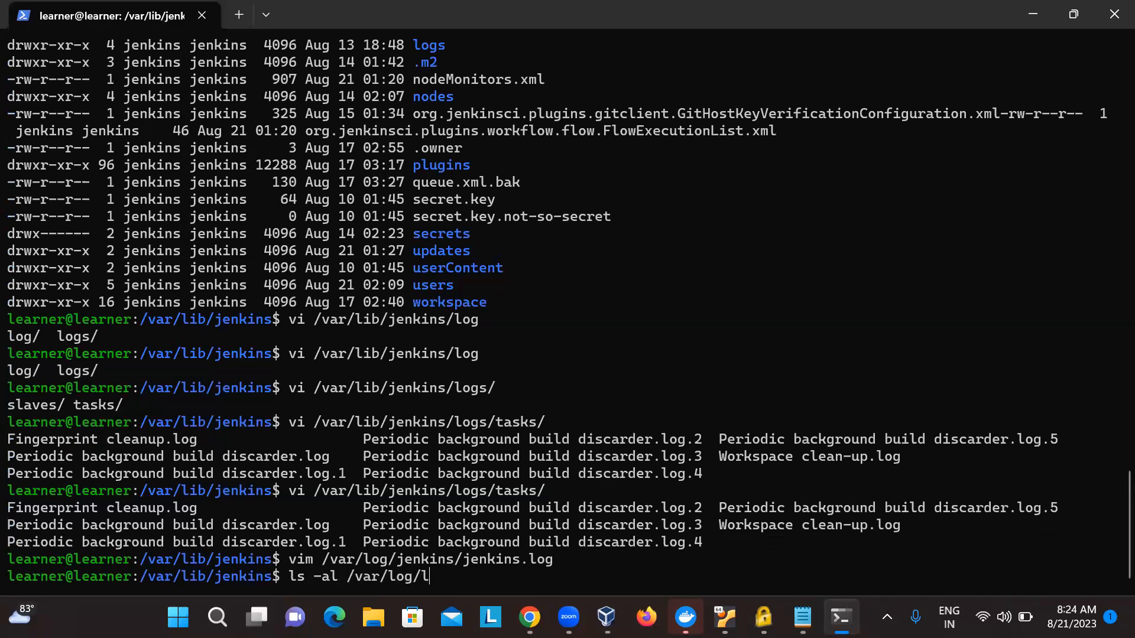
pyautogui.write('jenkins/')
pyautogui.press('Return')
# - Change the listing path to /var/lib/jenkins/ and show its path completions, leaving the paged list without running the command
pyautogui.press('Up')
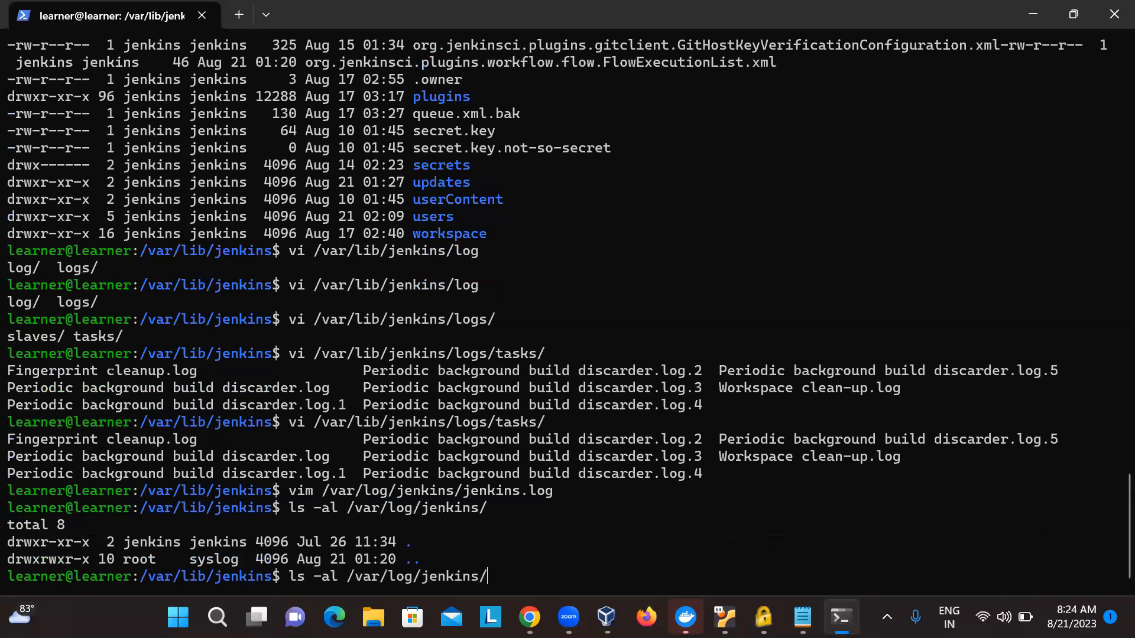
pyautogui.press('BackSpace')
pyautogui.press('BackSpace')
pyautogui.press('BackSpace')
pyautogui.press('BackSpace')
pyautogui.press('BackSpace')
pyautogui.press('BackSpace')
pyautogui.press('BackSpace')
pyautogui.press('BackSpace')
pyautogui.press('BackSpace')
pyautogui.press('BackSpace')
pyautogui.press('BackSpace')
pyautogui.write('ib/')
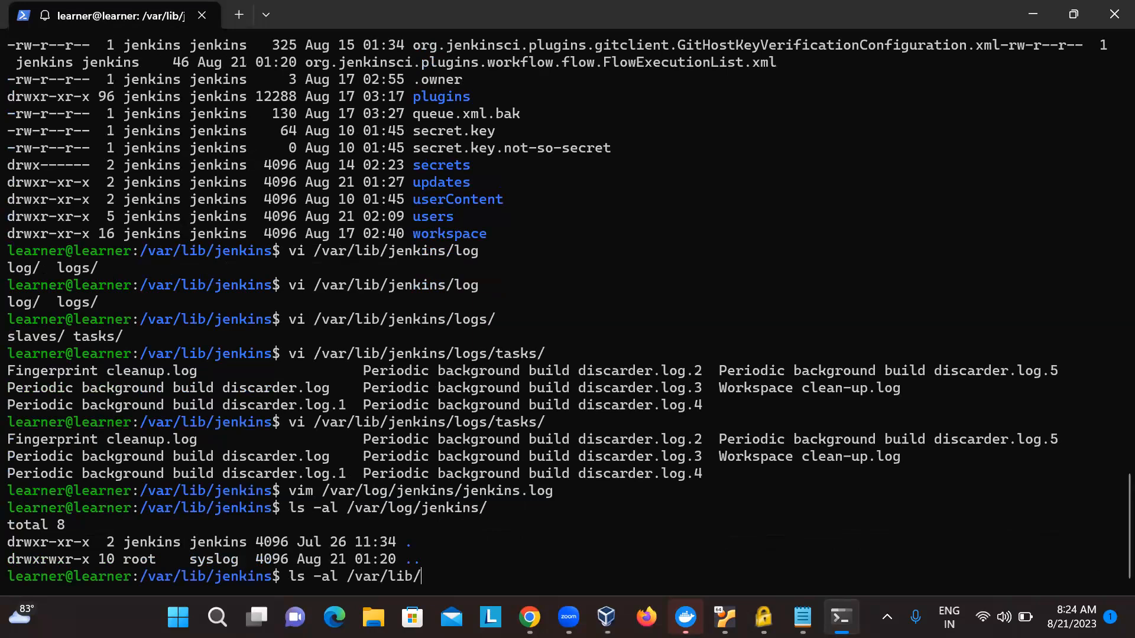
pyautogui.write('jenkins/')
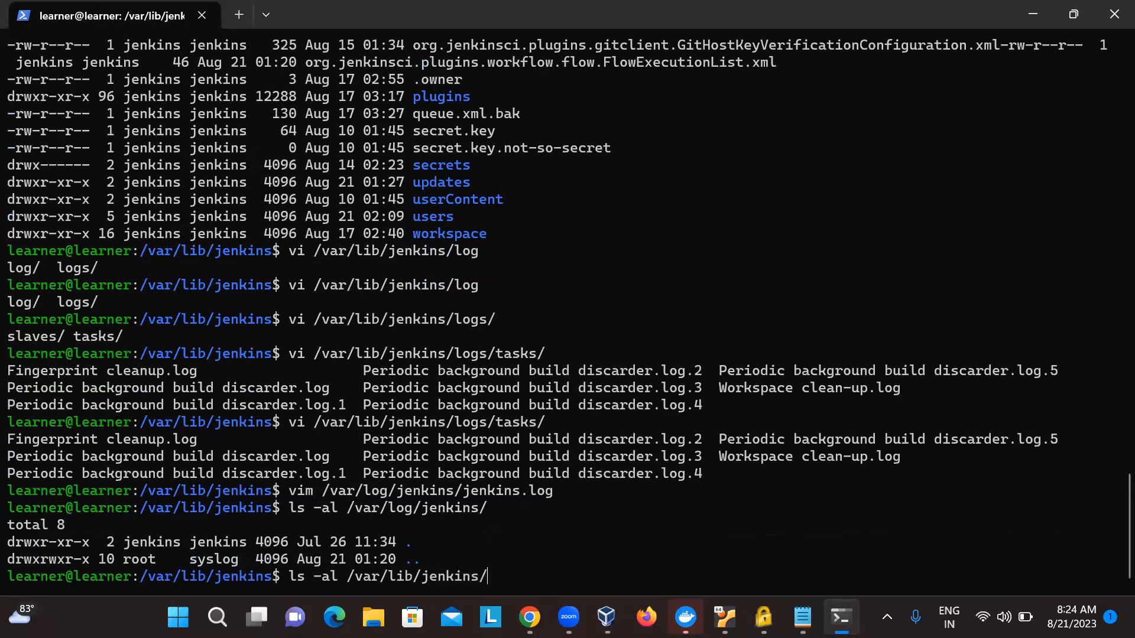
pyautogui.press('Tab')
pyautogui.press('Tab')
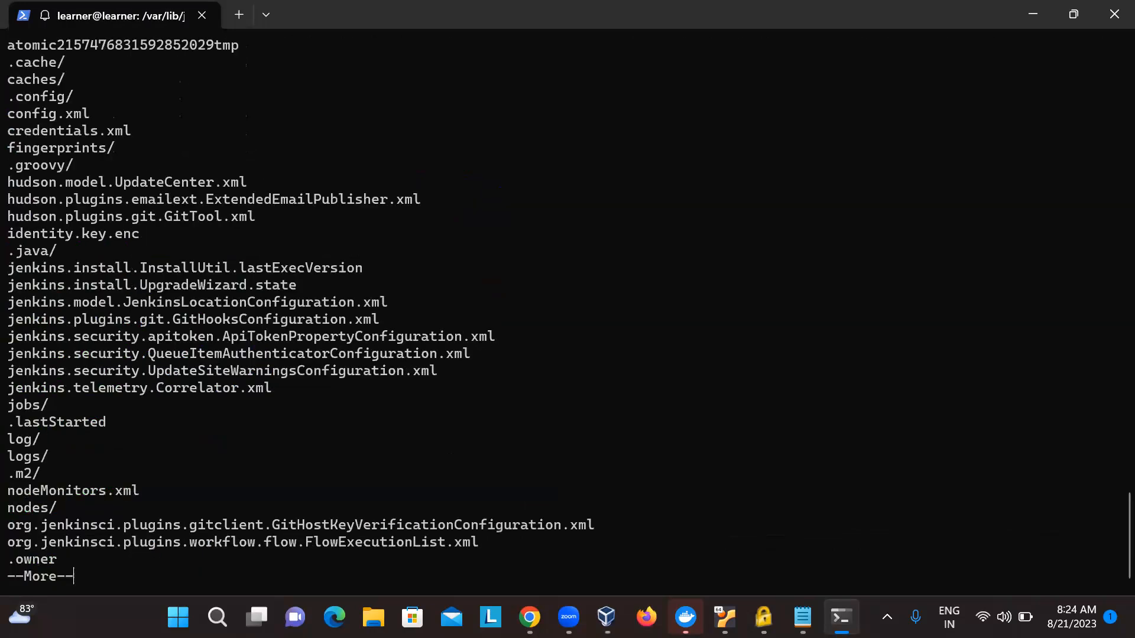
pyautogui.hotkey('ctrl', 'c')
pyautogui.press('Up')
pyautogui.write('l')
pyautogui.press('Tab')
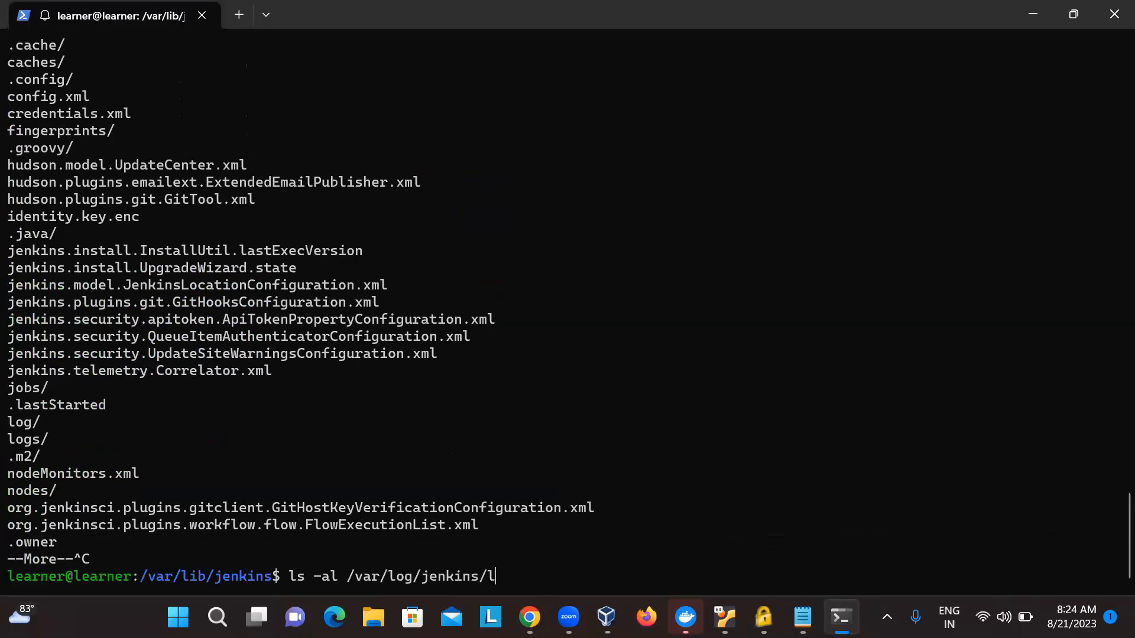
pyautogui.write('o')
pyautogui.press('BackSpace')
pyautogui.press('BackSpace')
pyautogui.press('BackSpace')
pyautogui.press('BackSpace')
pyautogui.press('BackSpace')
pyautogui.press('BackSpace')
pyautogui.press('BackSpace')
pyautogui.press('BackSpace')
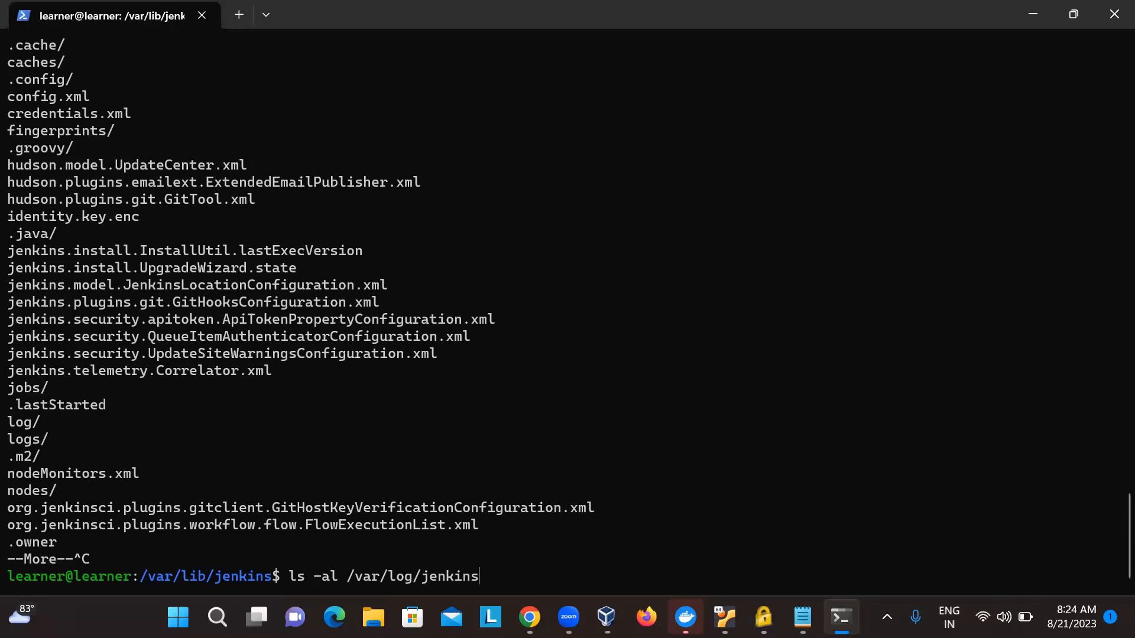
pyautogui.press('BackSpace')
pyautogui.press('BackSpace')
pyautogui.press('BackSpace')
pyautogui.press('BackSpace')
pyautogui.press('BackSpace')
pyautogui.press('BackSpace')
pyautogui.press('BackSpace')
pyautogui.press('BackSpace')
pyautogui.press('BackSpace')
pyautogui.press('BackSpace')
pyautogui.press('BackSpace')
pyautogui.press('BackSpace')
pyautogui.press('BackSpace')
pyautogui.press('BackSpace')
pyautogui.press('BackSpace')
pyautogui.press('BackSpace')
pyautogui.press('BackSpace')
pyautogui.press('BackSpace')
pyautogui.press('BackSpace')
pyautogui.write('cd')
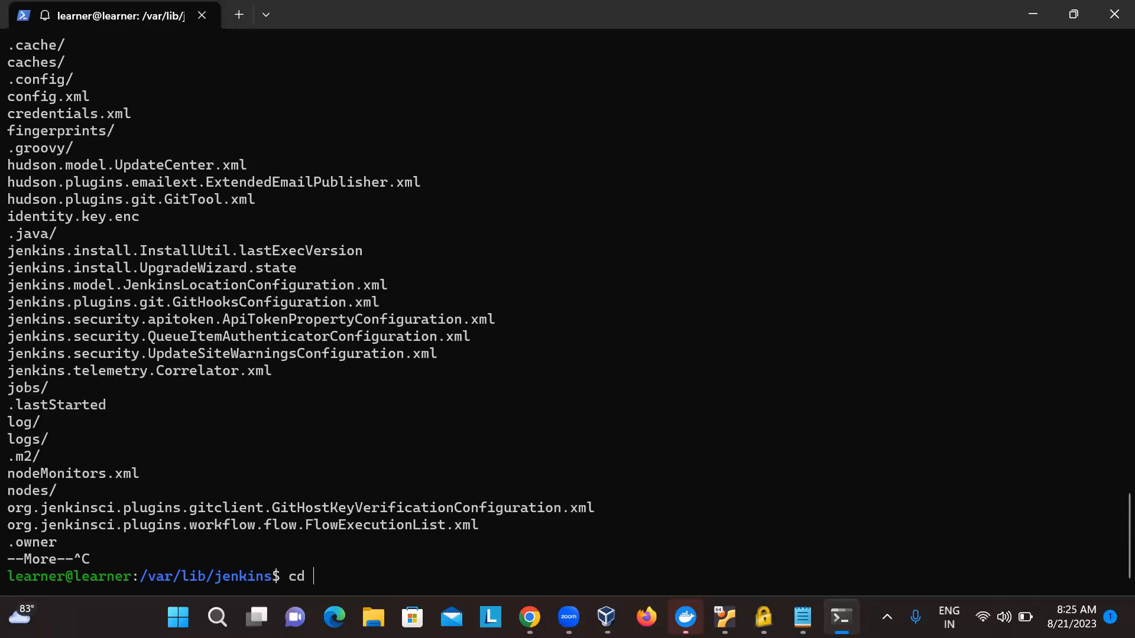
pyautogui.press('BackSpace')
pyautogui.press('BackSpace')
# - Start a root shell with sudo su, entering the account password
pyautogui.write('sudo su')
pyautogui.press('Return')
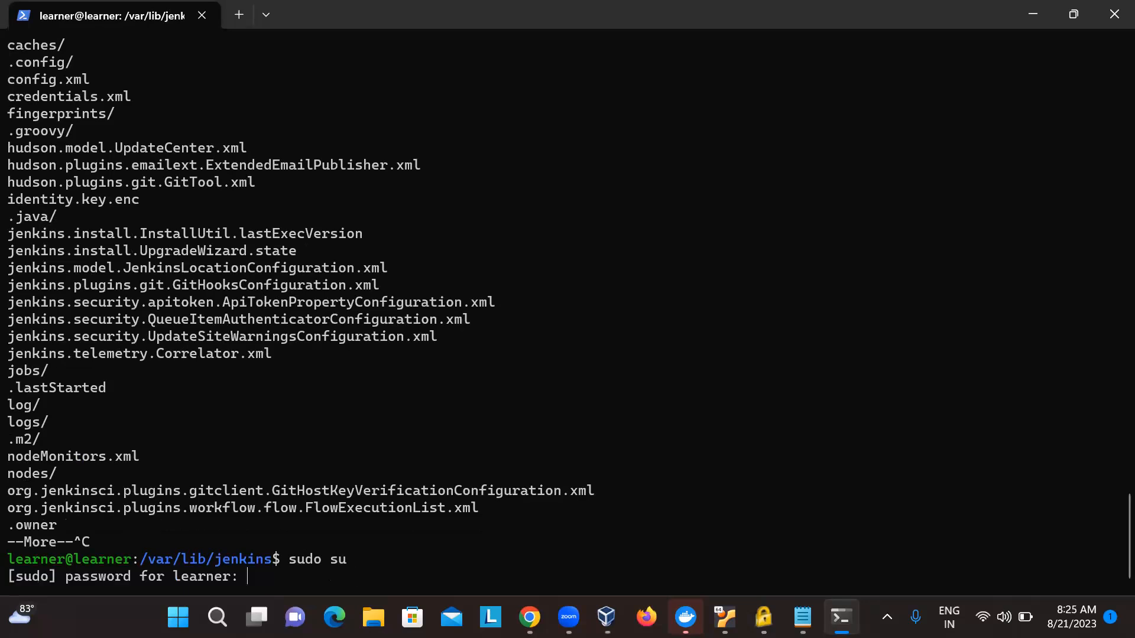
pyautogui.press('Return')
# - List all contents of the current Jenkins home directory in long format with ls -al
pyautogui.write('ls ')
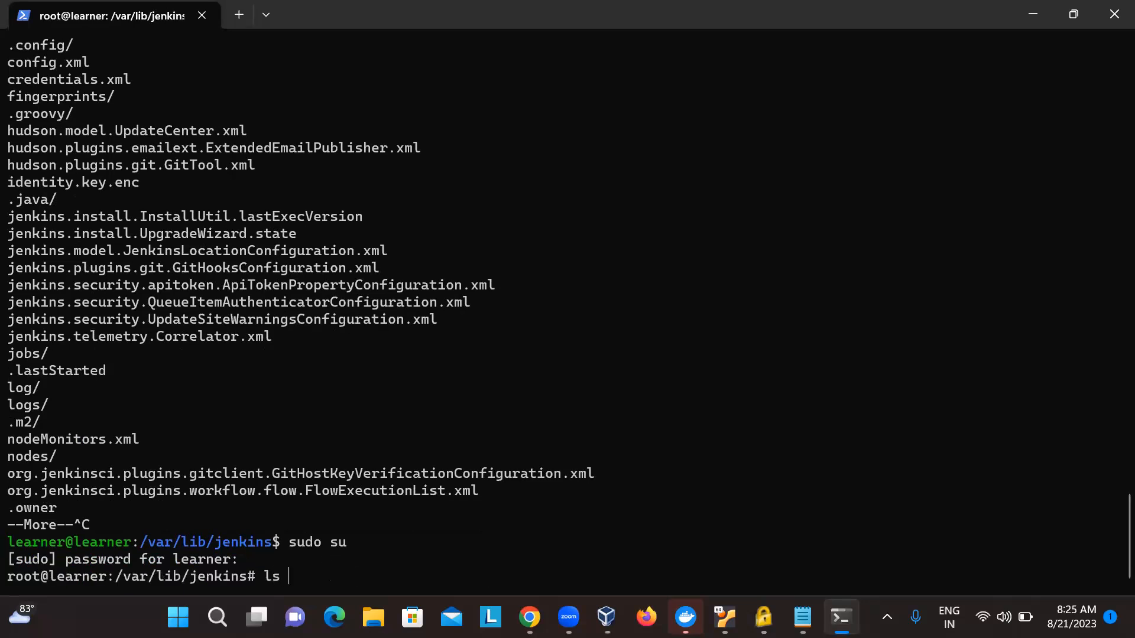
pyautogui.write('-a')
pyautogui.press('Return')
# - Try to list files matching *.log and *.logs in the Jenkins home directory
pyautogui.press('Up')
pyautogui.write('*.log')
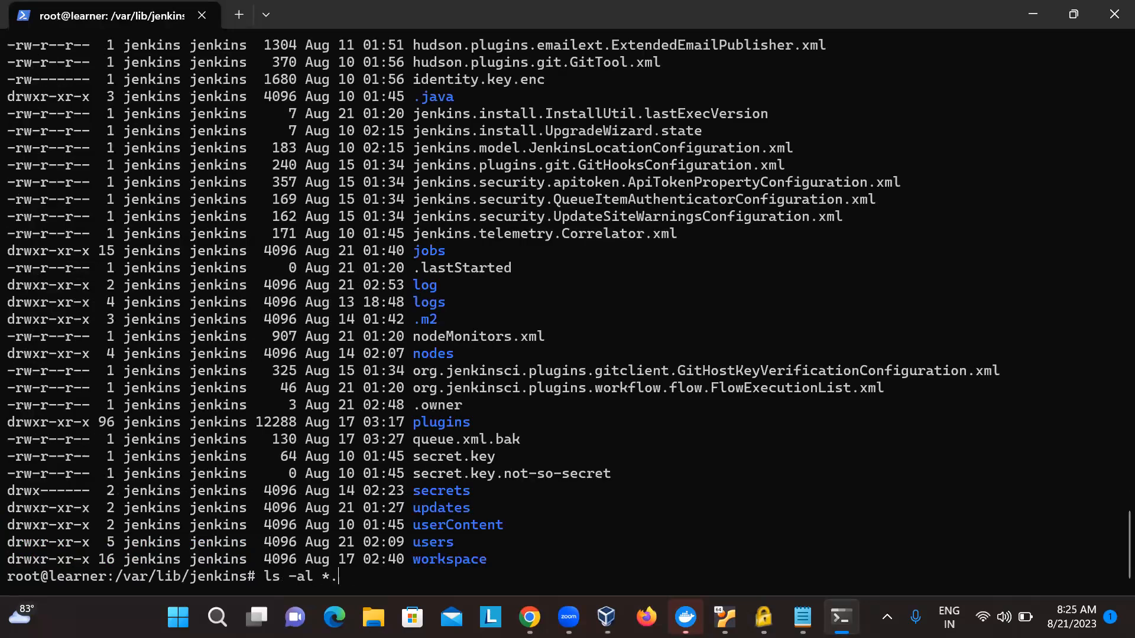
pyautogui.press('Return')
pyautogui.press('Up')
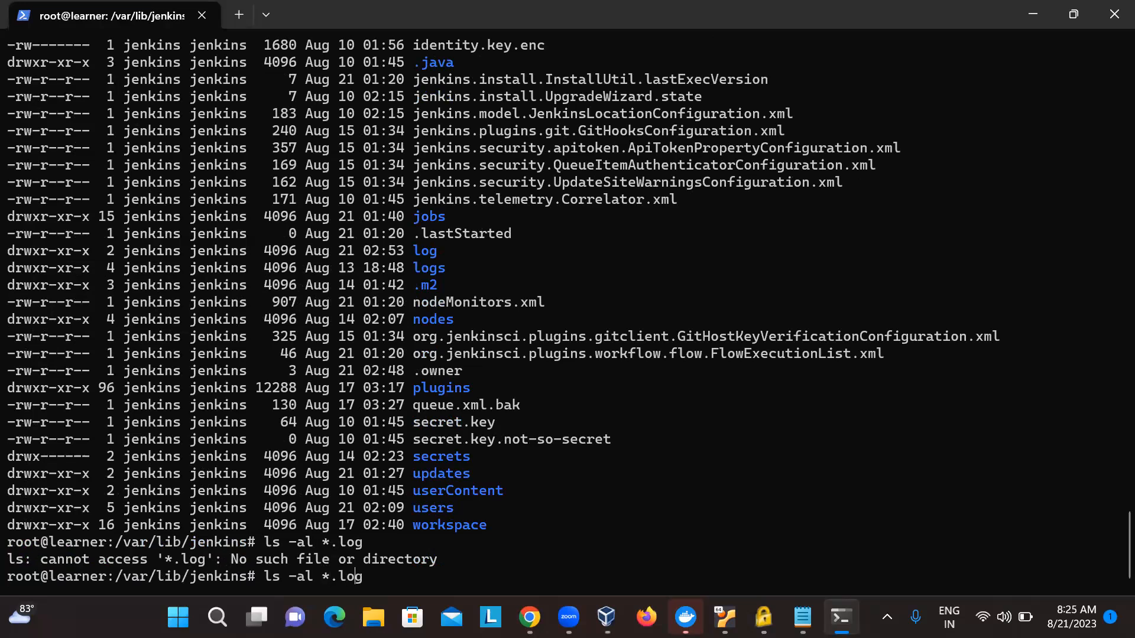
pyautogui.write('s')
pyautogui.press('Return')
# - Check the path completions for log and list the log directory with ls -al
pyautogui.press('Up')
pyautogui.press('BackSpace')
pyautogui.press('BackSpace')
pyautogui.press('BackSpace')
pyautogui.press('BackSpace')
pyautogui.press('BackSpace')
pyautogui.press('BackSpace')
pyautogui.write('log')
pyautogui.press('Tab')
pyautogui.press('Tab')
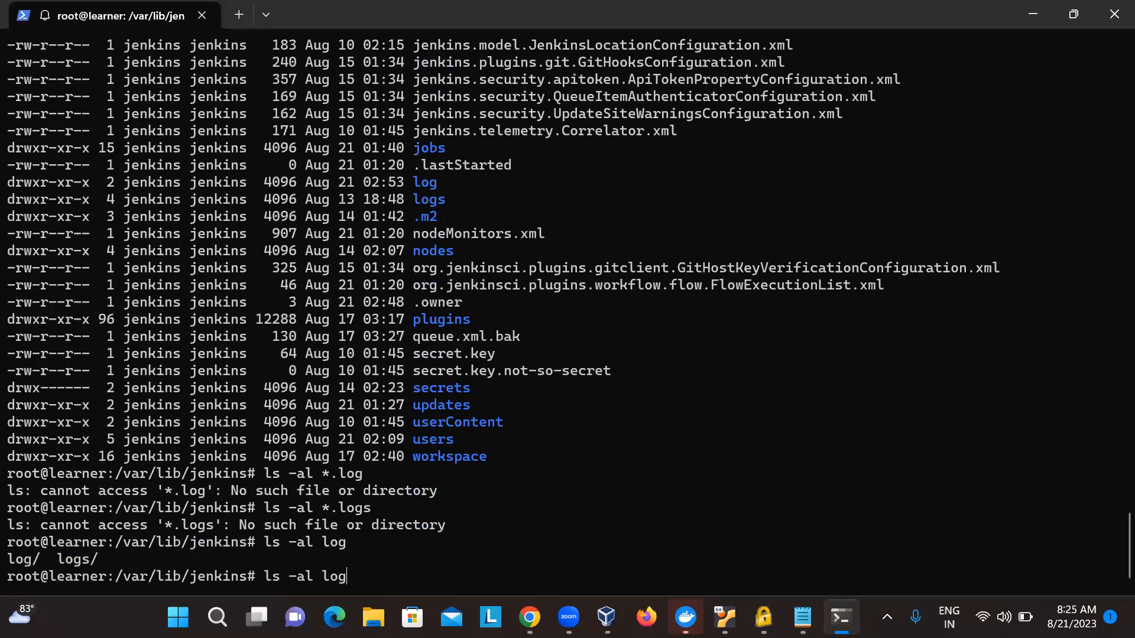
pyautogui.press('Return')
# - List the contents of the logs/ directory with ls -al
pyautogui.press('Up')
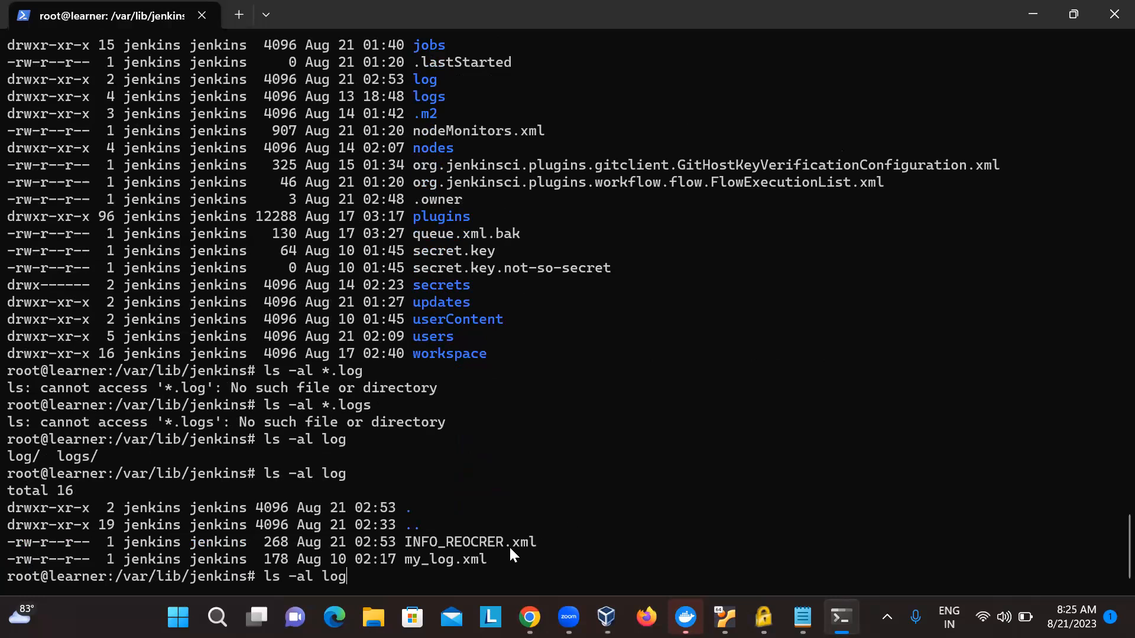
pyautogui.moveTo(495, 559); pyautogui.dragTo(492, 533)
pyautogui.click(492, 532)
pyautogui.press('Up')
pyautogui.press('Up')
pyautogui.press('BackSpace')
pyautogui.press('BackSpace')
pyautogui.press('BackSpace')
pyautogui.press('BackSpace')
pyautogui.press('BackSpace')
pyautogui.write('logs/')
pyautogui.press('Return')
# - List the Jenkins home directory, and change into logs/ to list its contents
pyautogui.write('ls')
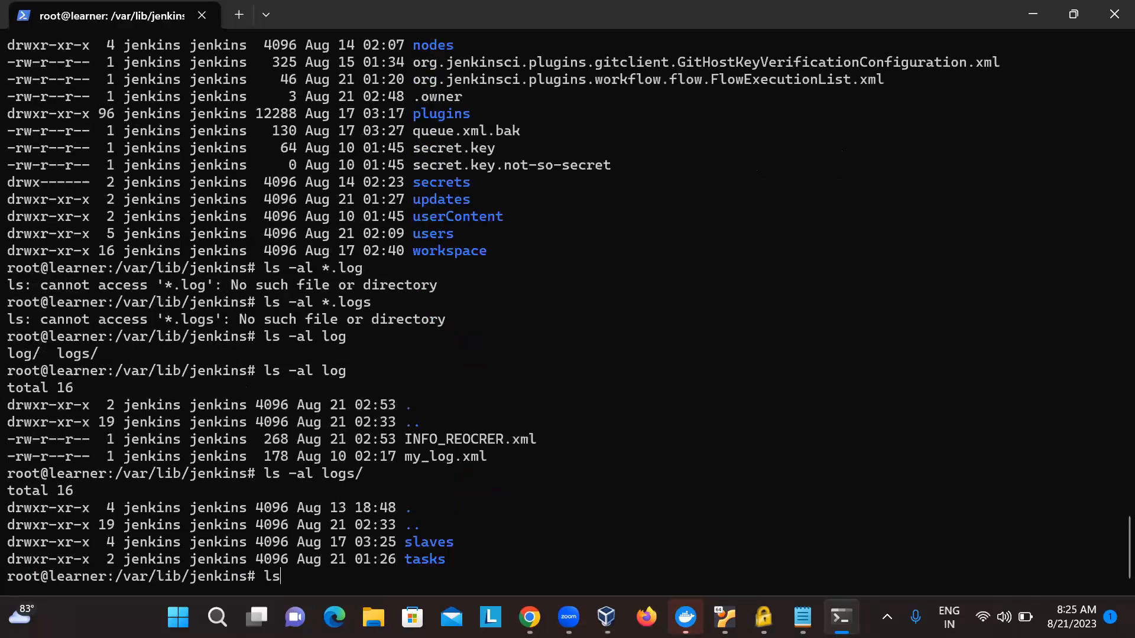
pyautogui.press('Return')
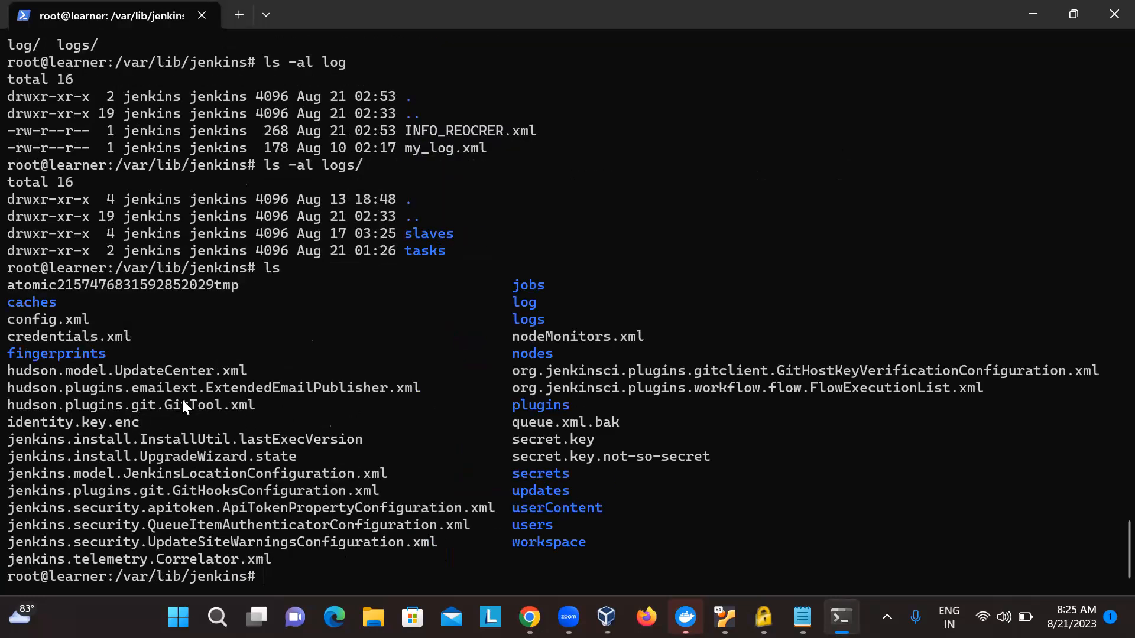
pyautogui.write('cd logs/')
pyautogui.press('Return')
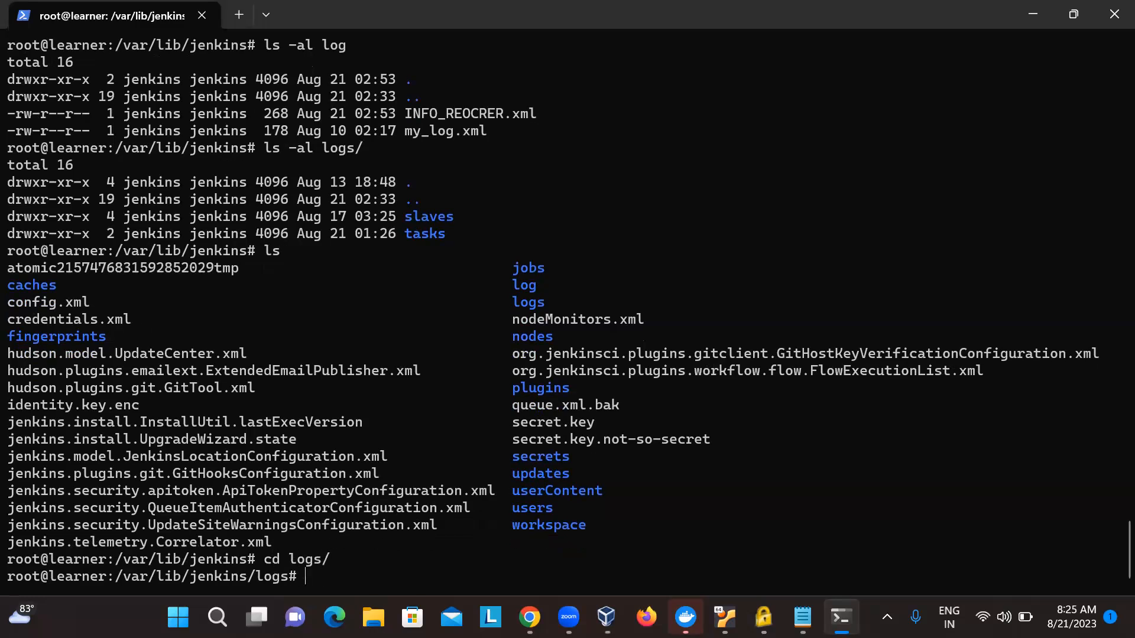
pyautogui.write('ls')
pyautogui.press('Return')
# - Change into the slaves/ directory and list the agent log folders
pyautogui.write('cd slaves/')
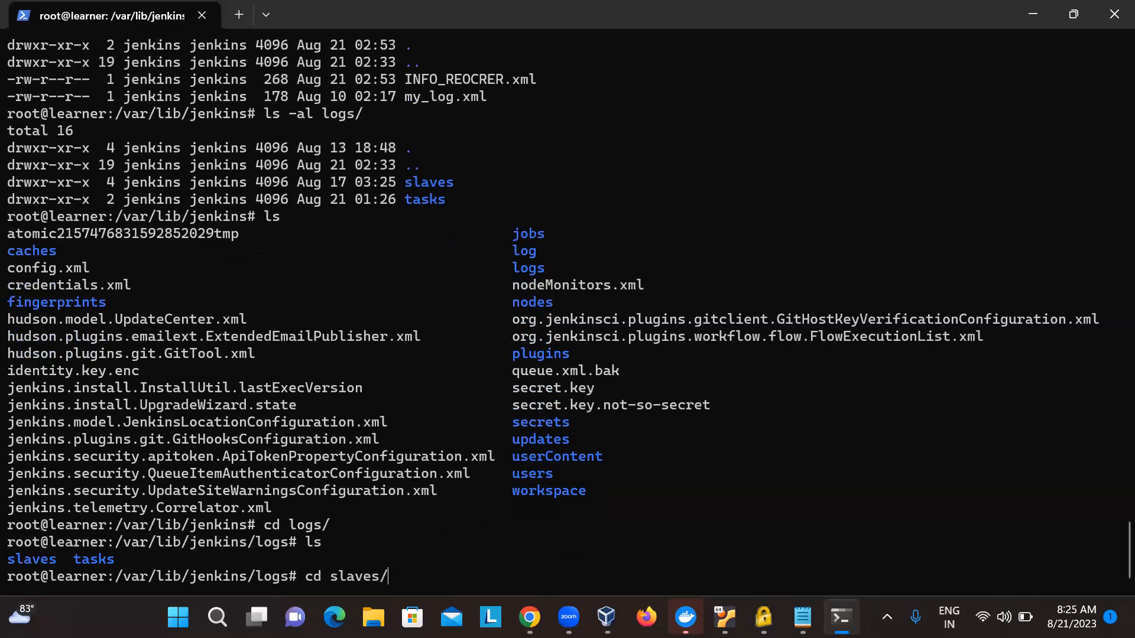
pyautogui.press('Return')
pyautogui.write('laves/')
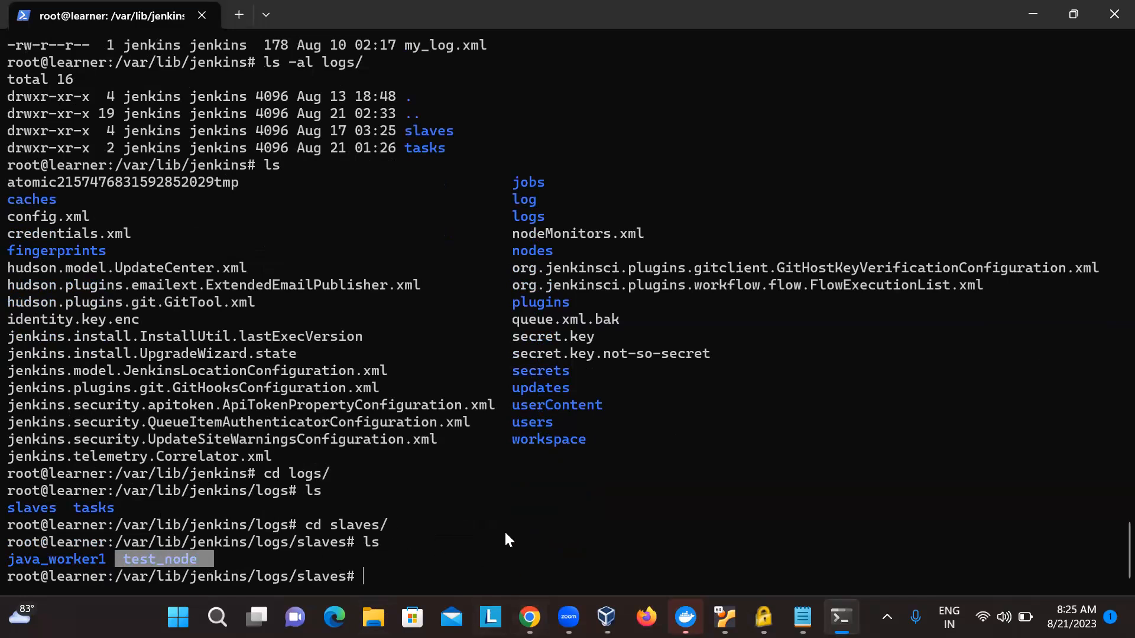
# - Switch to Chrome and search Google for "jenkins log" in the tab with the logging search
pyautogui.click(530, 617)
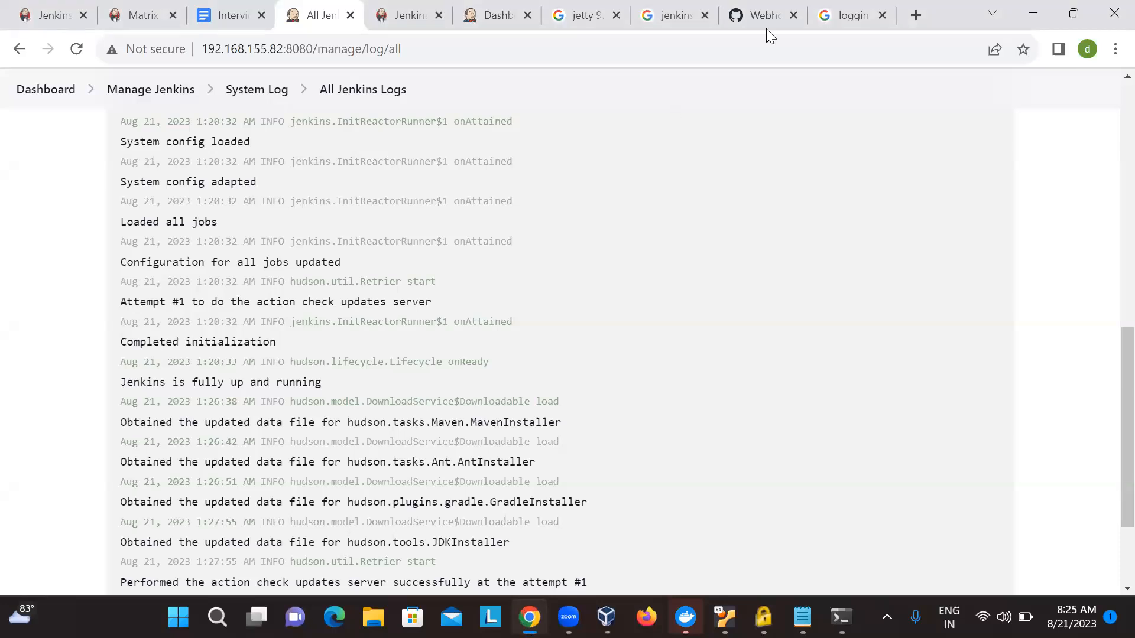
pyautogui.click(831, 17)
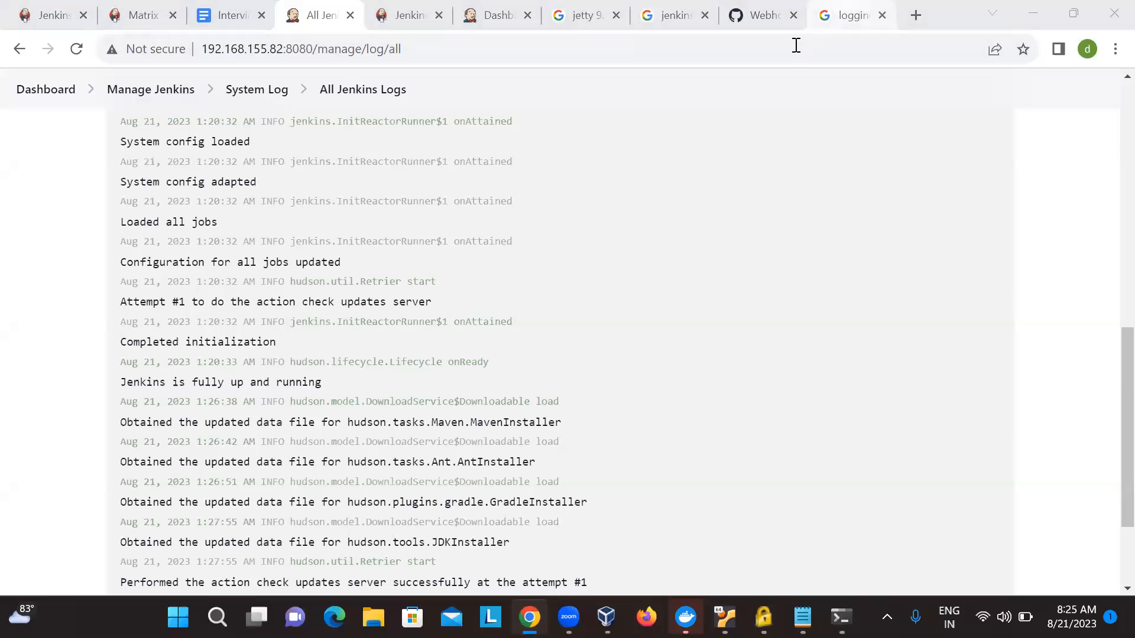
pyautogui.click(793, 46)
pyautogui.write('jenkins lo')
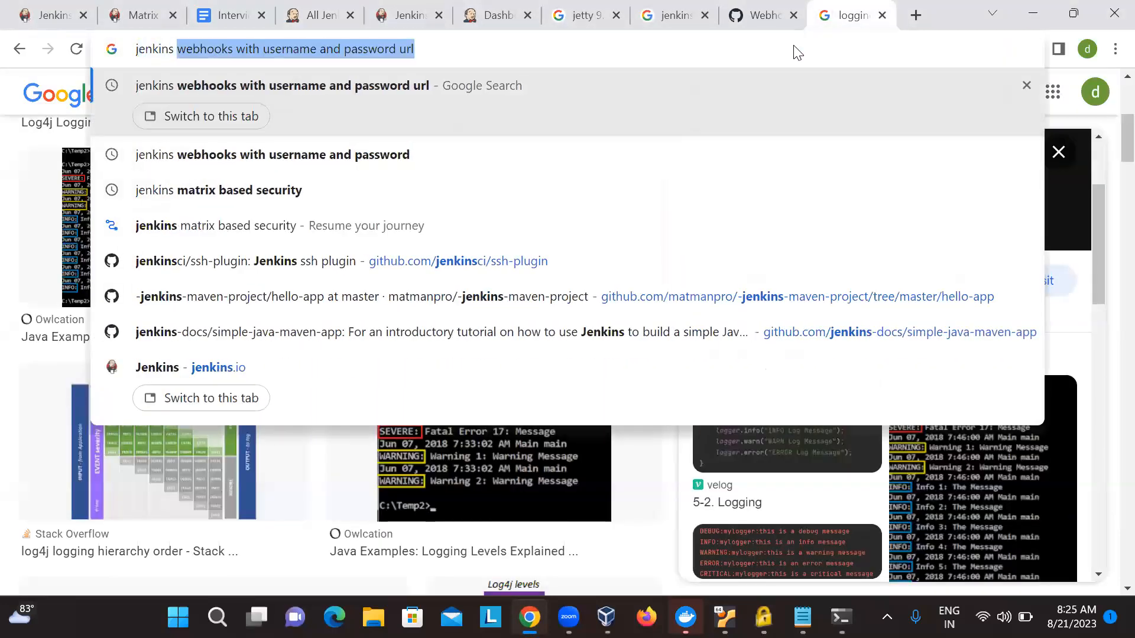
pyautogui.press('Return')
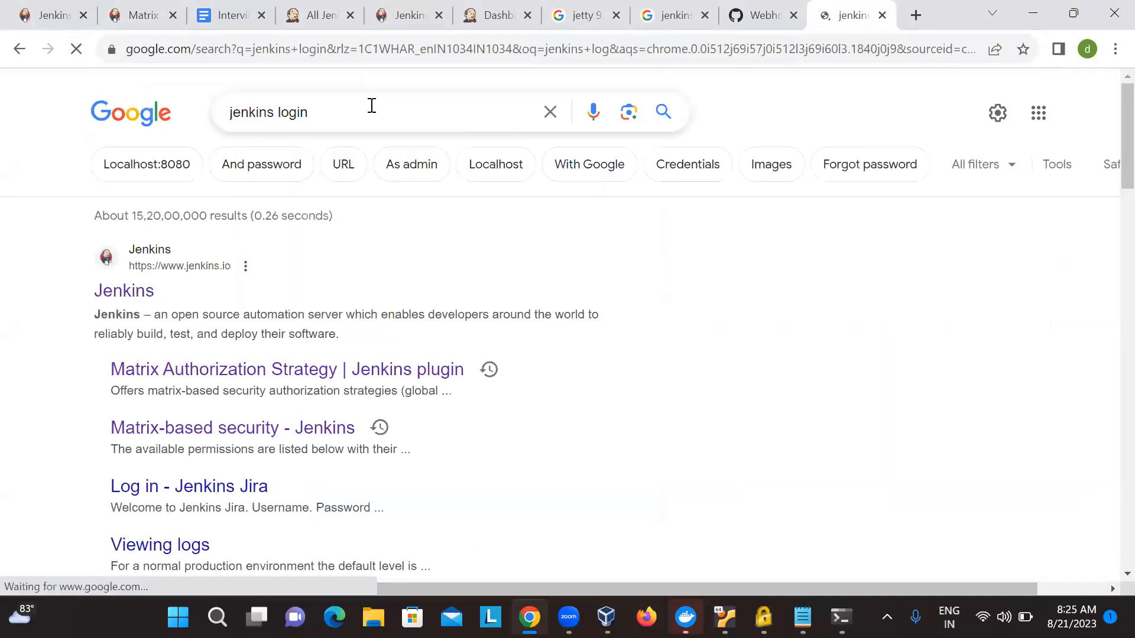
pyautogui.click(371, 106)
pyautogui.press('BackSpace')
pyautogui.press('BackSpace')
pyautogui.press('Return')
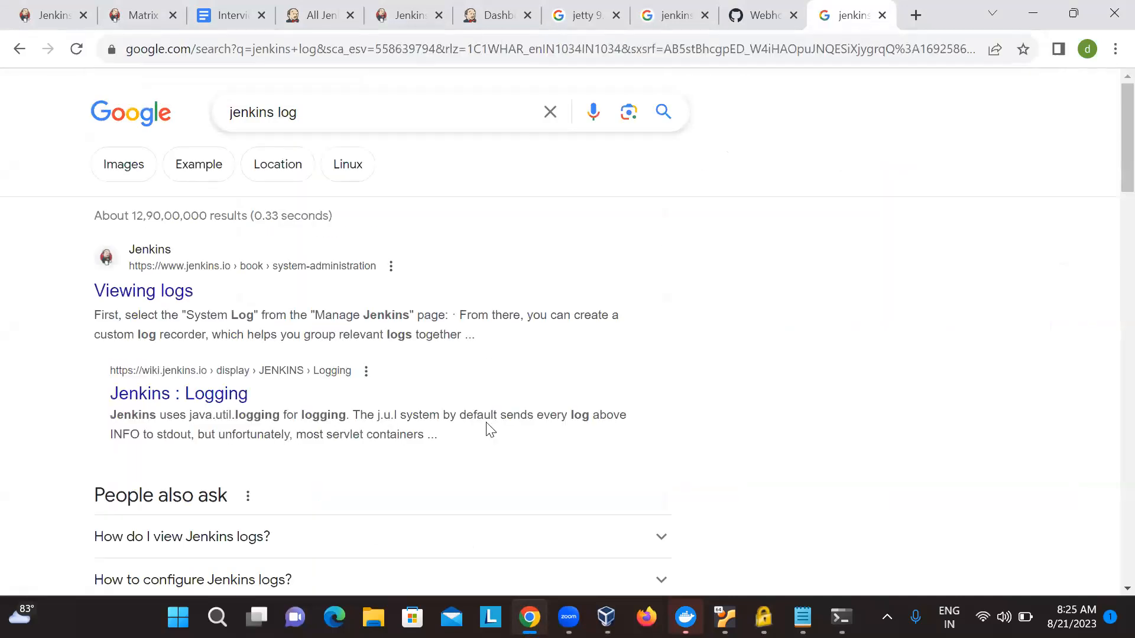
# - Look through the search results and open the phoenixNAP article on viewing and customizing Jenkins logs
pyautogui.scroll(-3, 182, 431)
pyautogui.scroll(3, 223, 329)
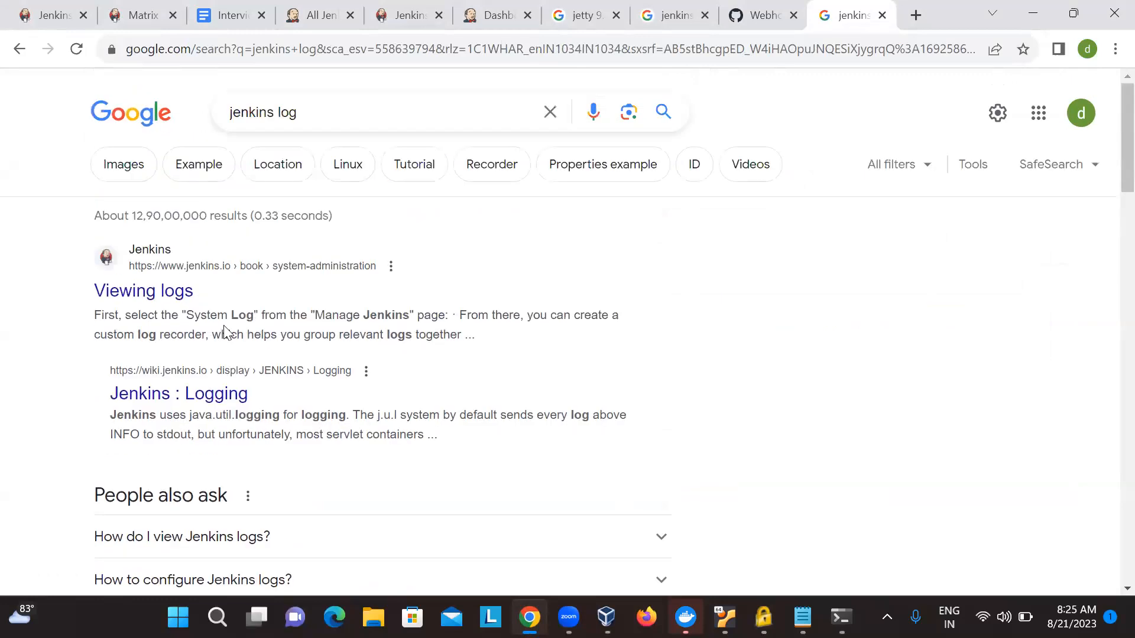
pyautogui.scroll(-5, 263, 401)
pyautogui.click(271, 452)
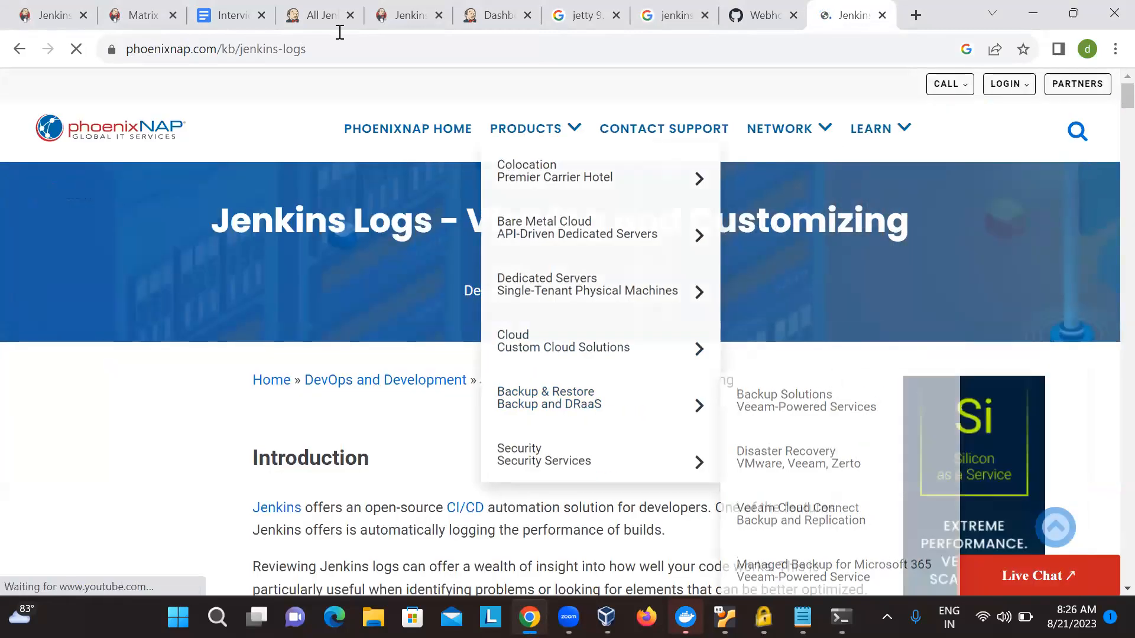
# - Return to the All Jenkins Logs page and review its entries from the beginning
pyautogui.click(312, 18)
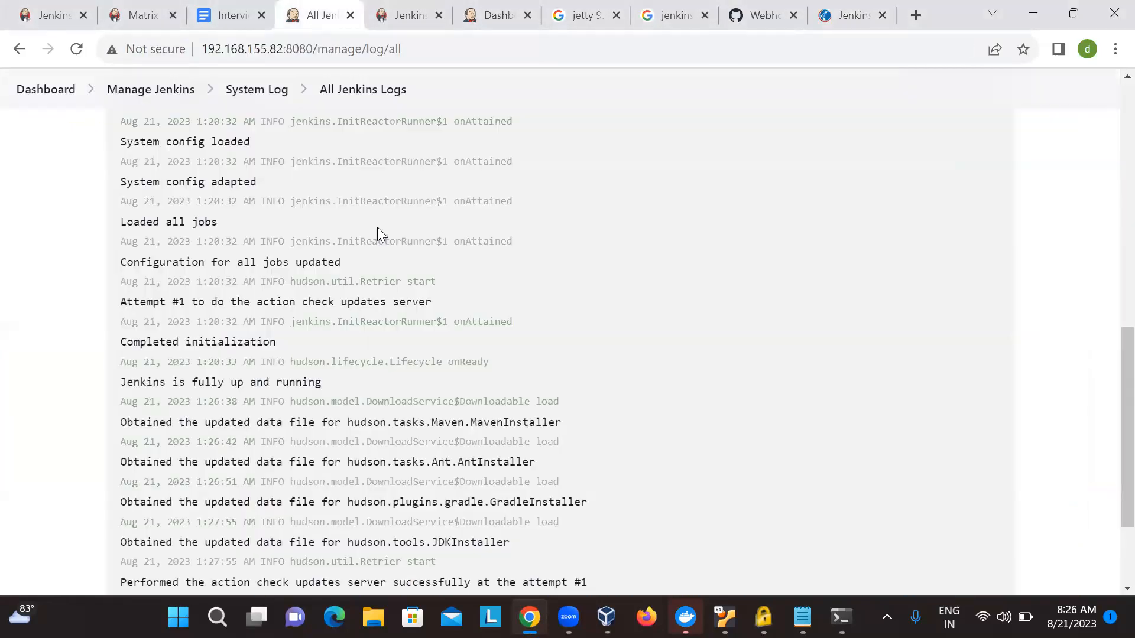
pyautogui.scroll(5, 377, 227)
pyautogui.scroll(6, 378, 227)
pyautogui.click(607, 413)
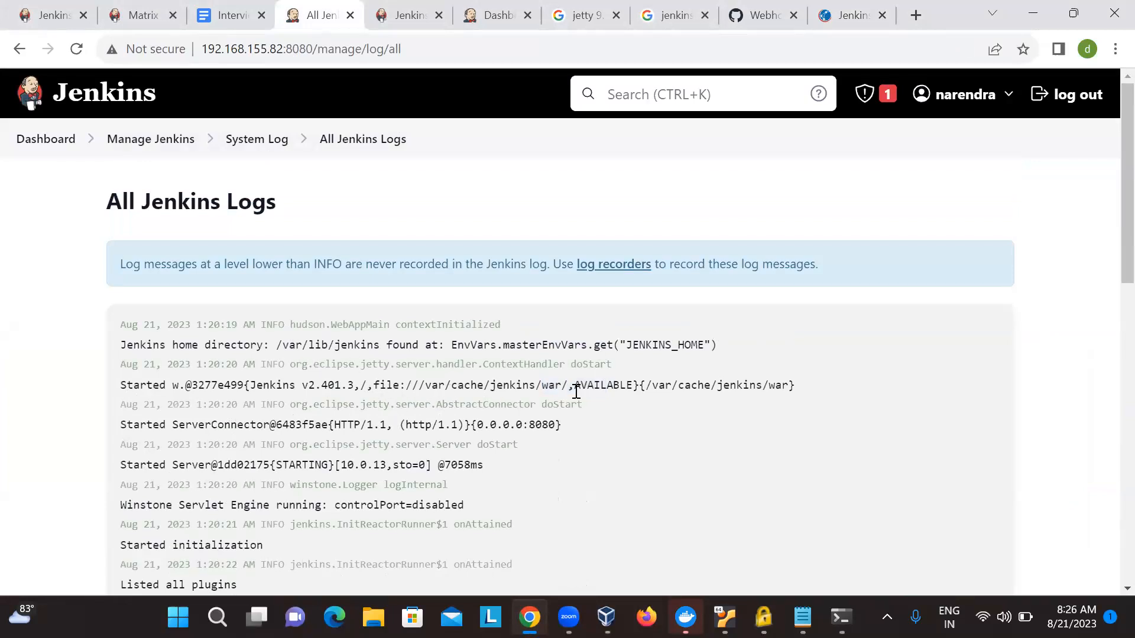
pyautogui.scroll(-1, 577, 391)
pyautogui.scroll(-1, 577, 391)
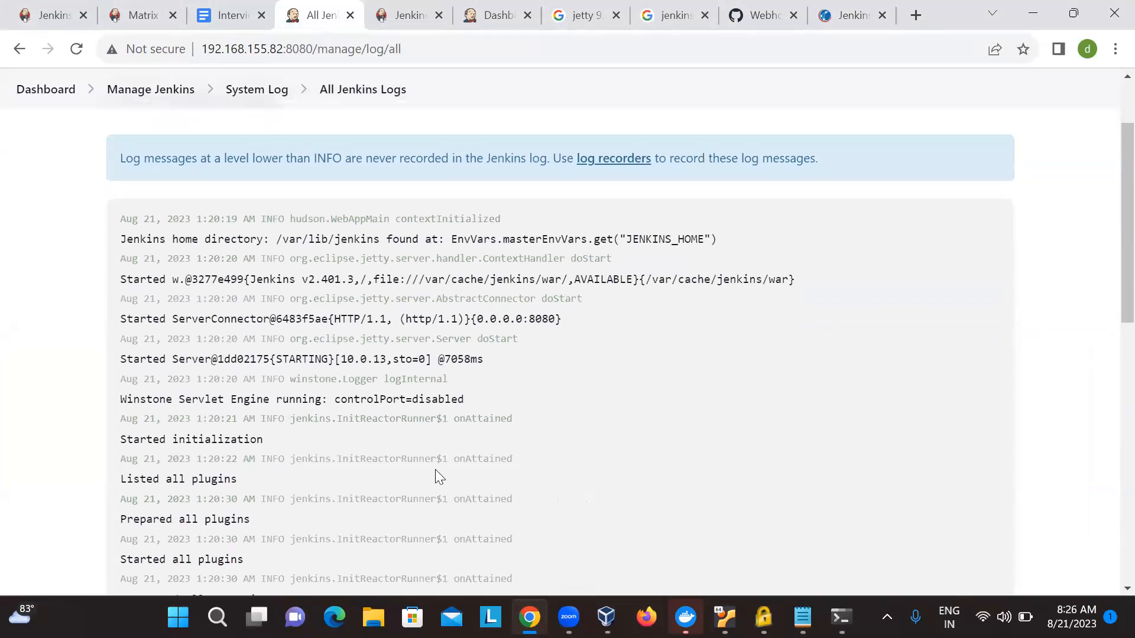
pyautogui.scroll(-3, 436, 471)
# - Go back to the phoenixNAP article and examine where Jenkins log files and their service configuration are stored on each operating system
pyautogui.hotkey('ctrl', '9')
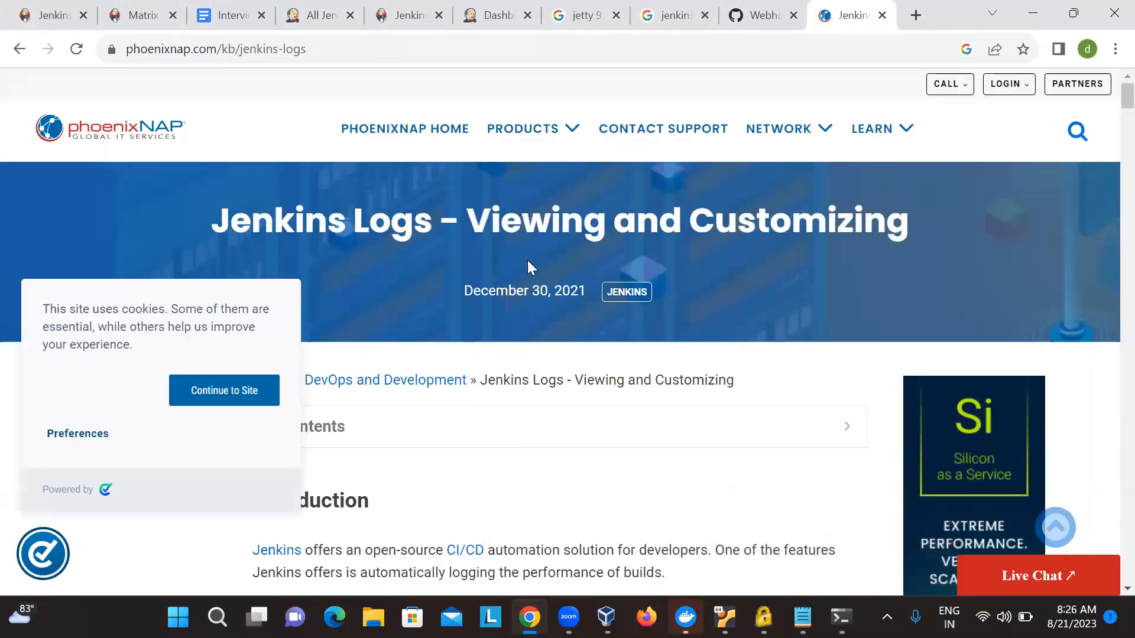
pyautogui.scroll(-10, 527, 260)
pyautogui.scroll(-9, 527, 260)
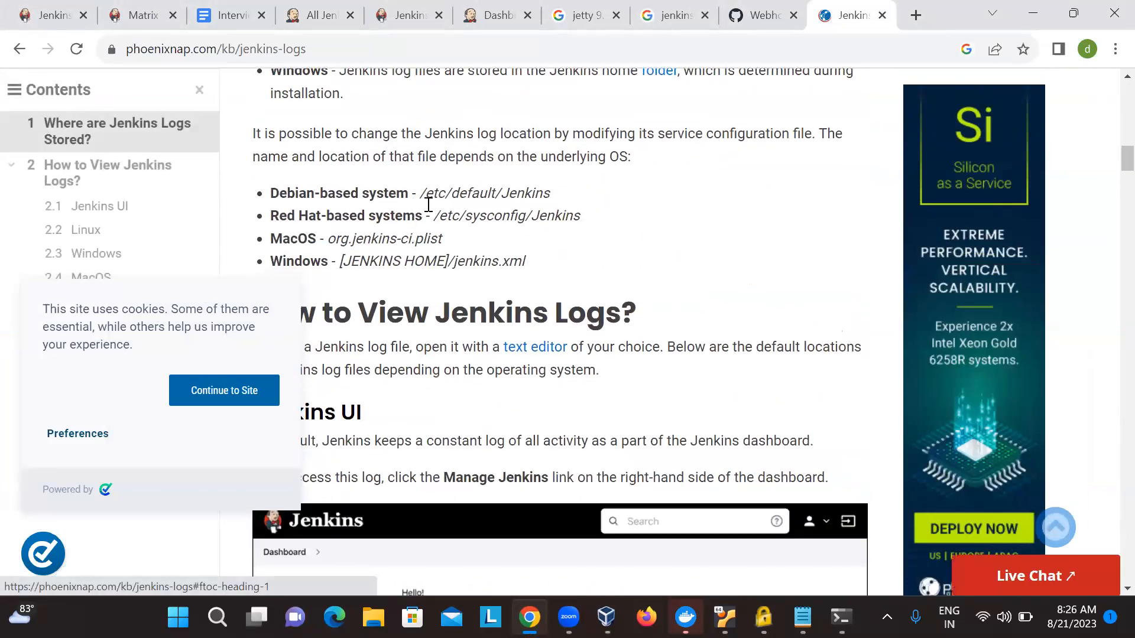
pyautogui.scroll(1, 422, 204)
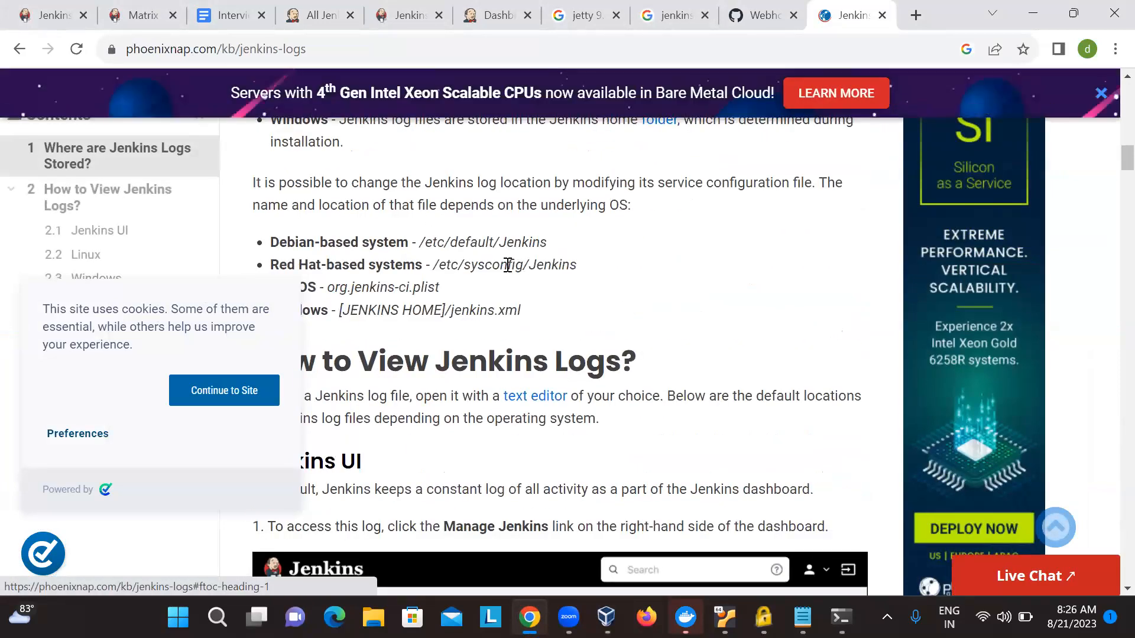
pyautogui.scroll(-1, 512, 264)
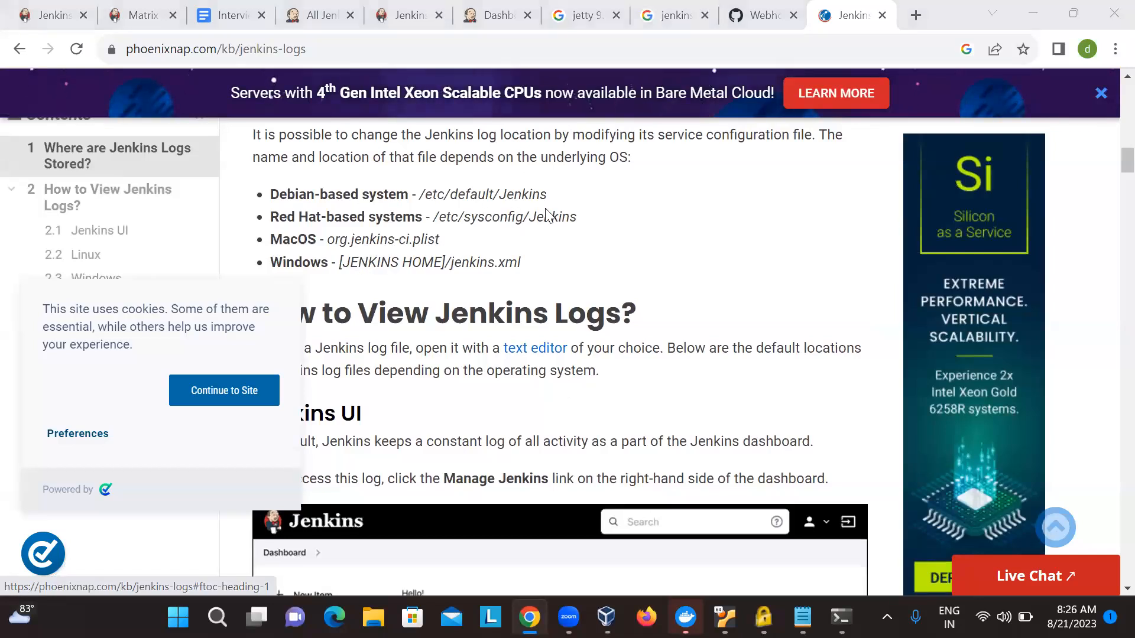
# - Switch to the terminal and list the details of the /etc/default/jenkins file with ls -al
pyautogui.hotkey('alt', 'Tab')
pyautogui.hotkey('alt', 'Tab')
pyautogui.write('ls -al ')
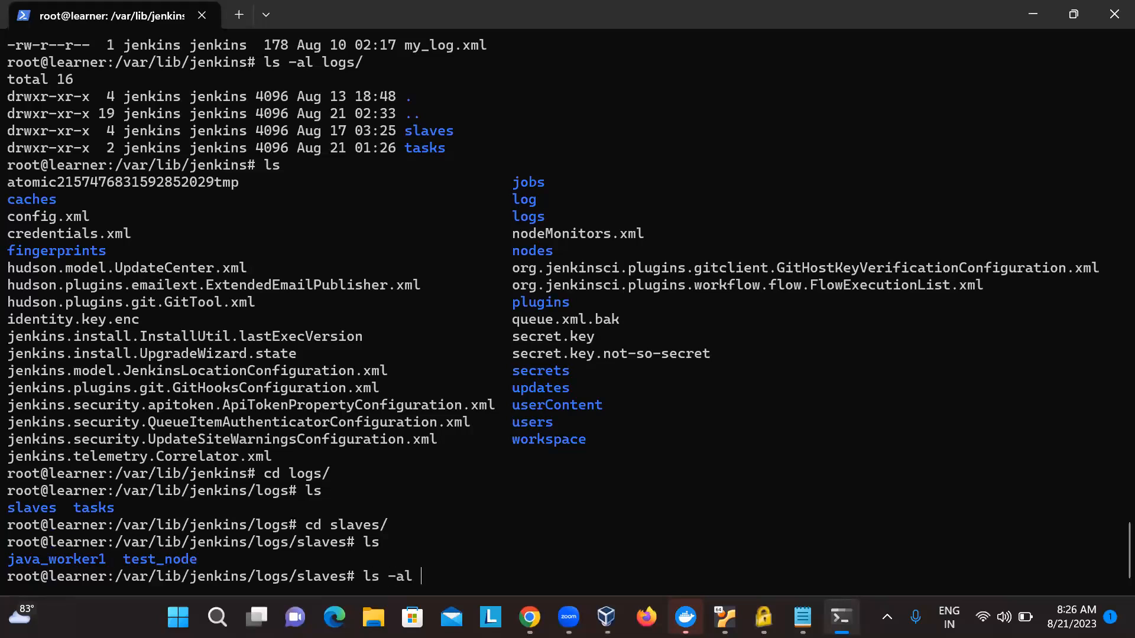
pyautogui.write('/etc/de')
pyautogui.press('Tab')
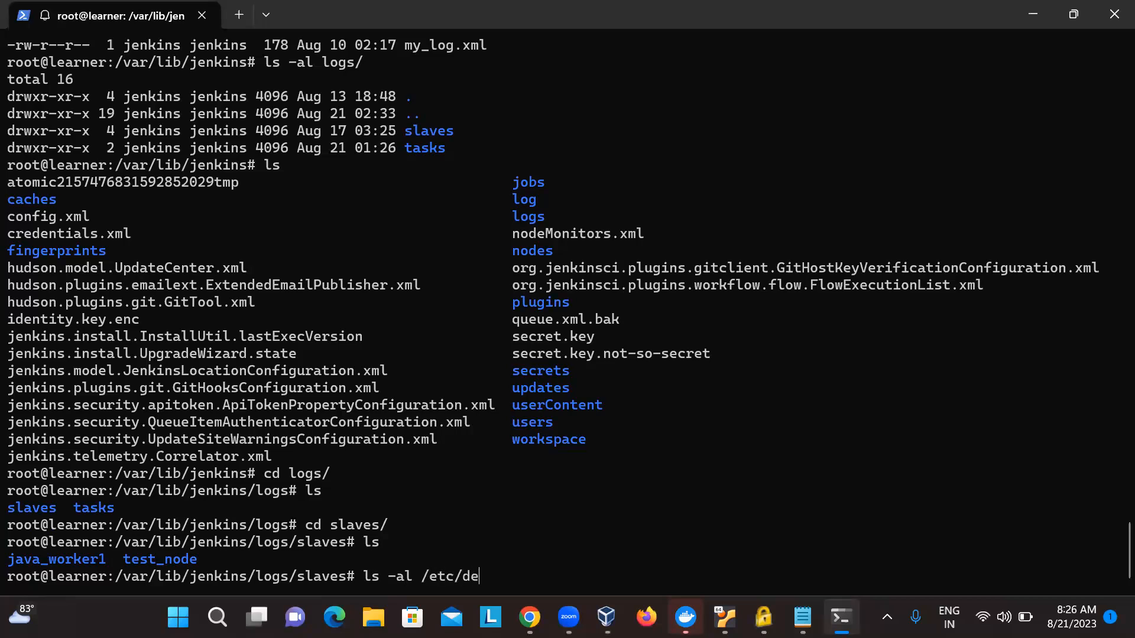
pyautogui.press('Tab')
pyautogui.press('Tab')
pyautogui.write('f')
pyautogui.press('Tab')
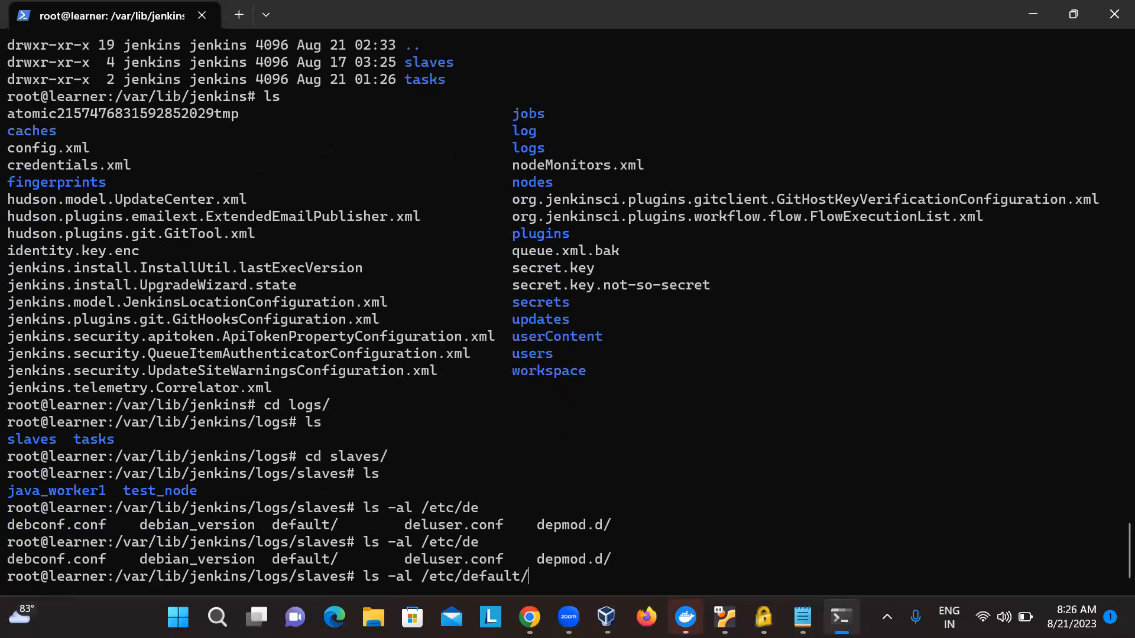
pyautogui.write('j')
pyautogui.press('Tab')
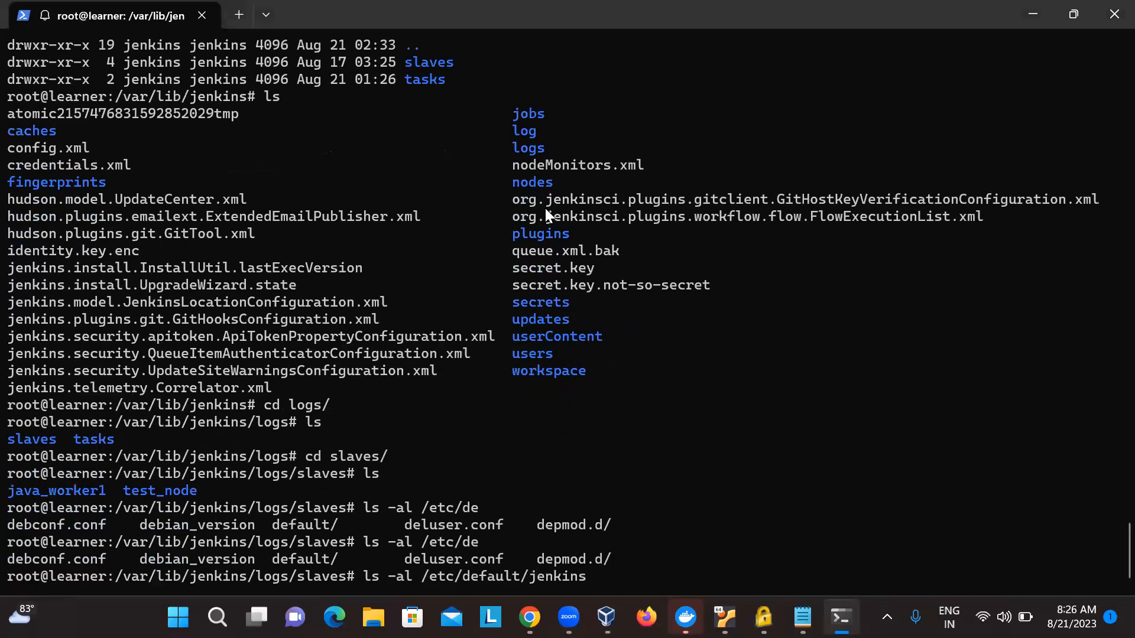
pyautogui.hotkey('alt', 'Tab')
pyautogui.hotkey('alt', 'Tab')
pyautogui.press('BackSpace')
pyautogui.press('BackSpace')
pyautogui.write('s')
pyautogui.press('Return')
# - Open /etc/default/jenkins in vim
pyautogui.press('Up')
pyautogui.press('Left')
pyautogui.press('Left')
pyautogui.press('Left')
pyautogui.press('Left')
pyautogui.press('Left')
pyautogui.press('Left')
pyautogui.press('Left')
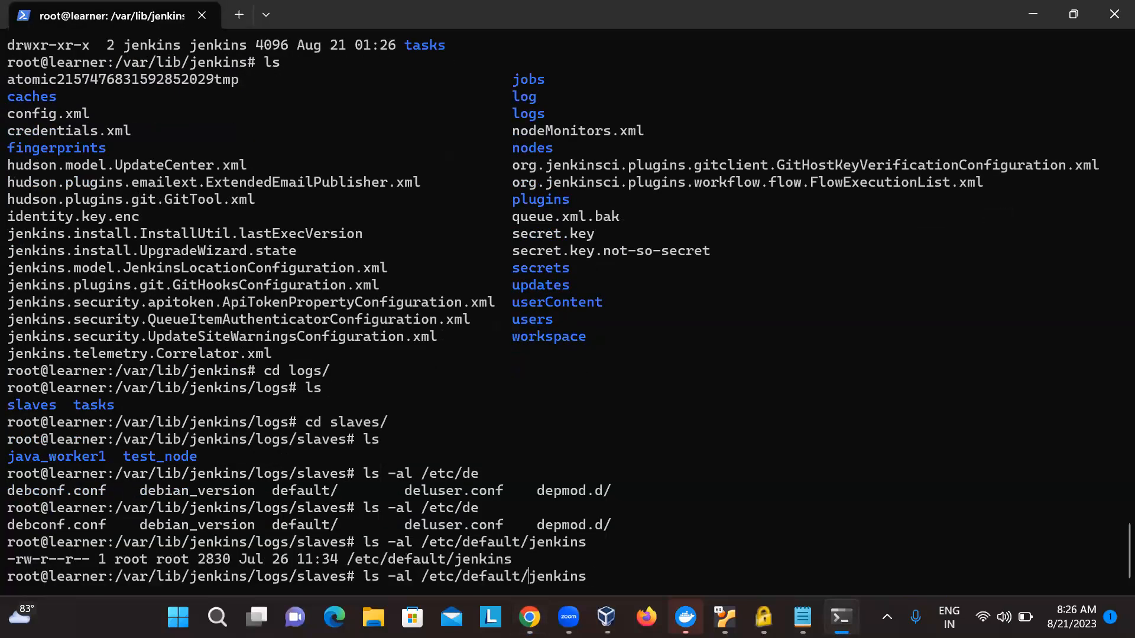
pyautogui.press('Delete')
pyautogui.press('BackSpace')
pyautogui.press('BackSpace')
pyautogui.press('BackSpace')
pyautogui.press('BackSpace')
pyautogui.press('BackSpace')
pyautogui.write('vim')
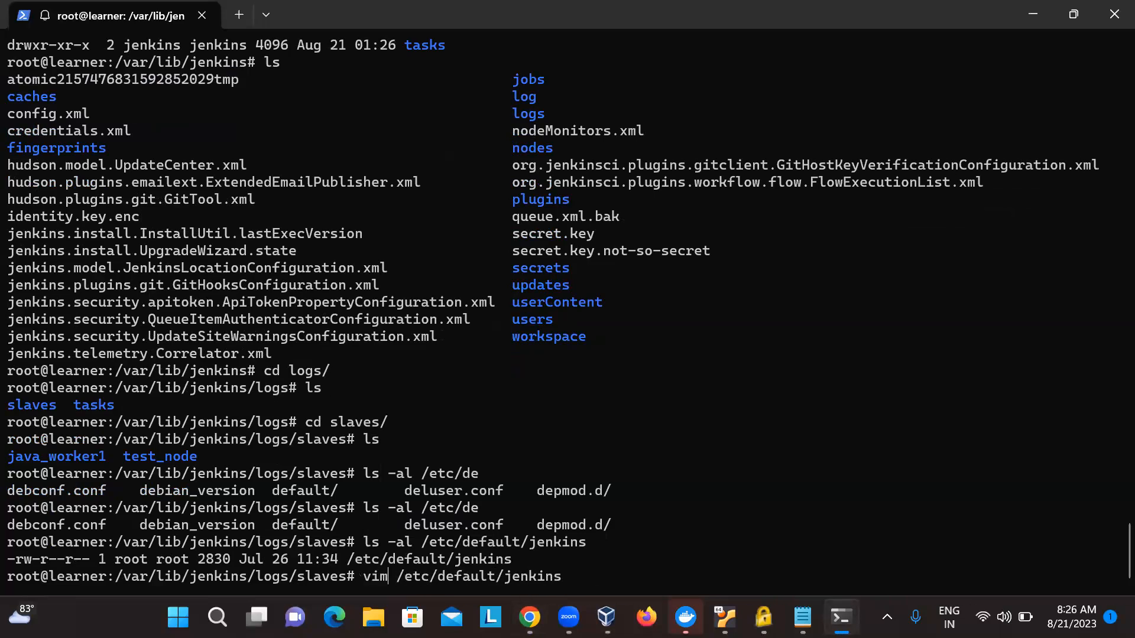
pyautogui.press('Return')
# - Examine the settings in /etc/default/jenkins down to the JENKINS_LOG location and the web access logging option
pyautogui.press('Down')
pyautogui.press('Down')
pyautogui.press('Down')
pyautogui.press('Down')
pyautogui.press('Down')
pyautogui.press('Down')
pyautogui.press('Down')
pyautogui.press('Down')
pyautogui.press('Down')
pyautogui.press('Down')
pyautogui.press('Down')
pyautogui.press('Down')
pyautogui.press('Down')
pyautogui.press('Down')
pyautogui.press('Down')
pyautogui.press('Down')
pyautogui.press('Down')
pyautogui.press('Down')
pyautogui.press('Down')
pyautogui.press('Down')
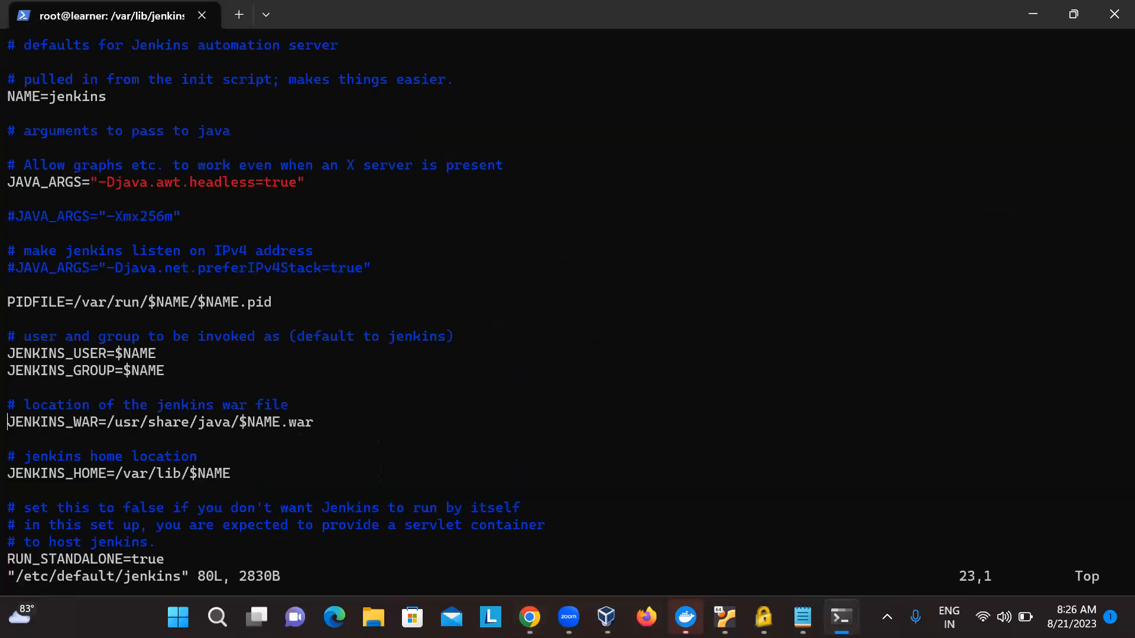
pyautogui.press('Down')
pyautogui.press('Down')
pyautogui.press('Down')
pyautogui.press('Down')
pyautogui.press('Down')
pyautogui.press('Down')
pyautogui.press('Down')
pyautogui.press('Down')
pyautogui.press('Down')
pyautogui.press('Down')
pyautogui.press('Down')
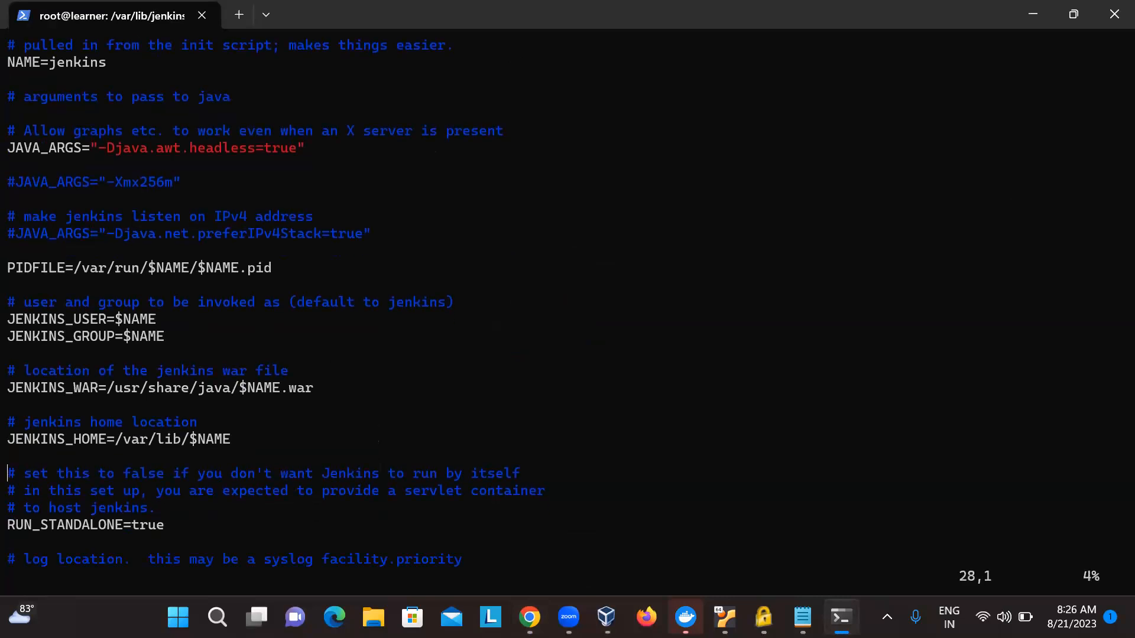
pyautogui.press('Down')
pyautogui.press('Down')
pyautogui.press('Up')
pyautogui.press('Up')
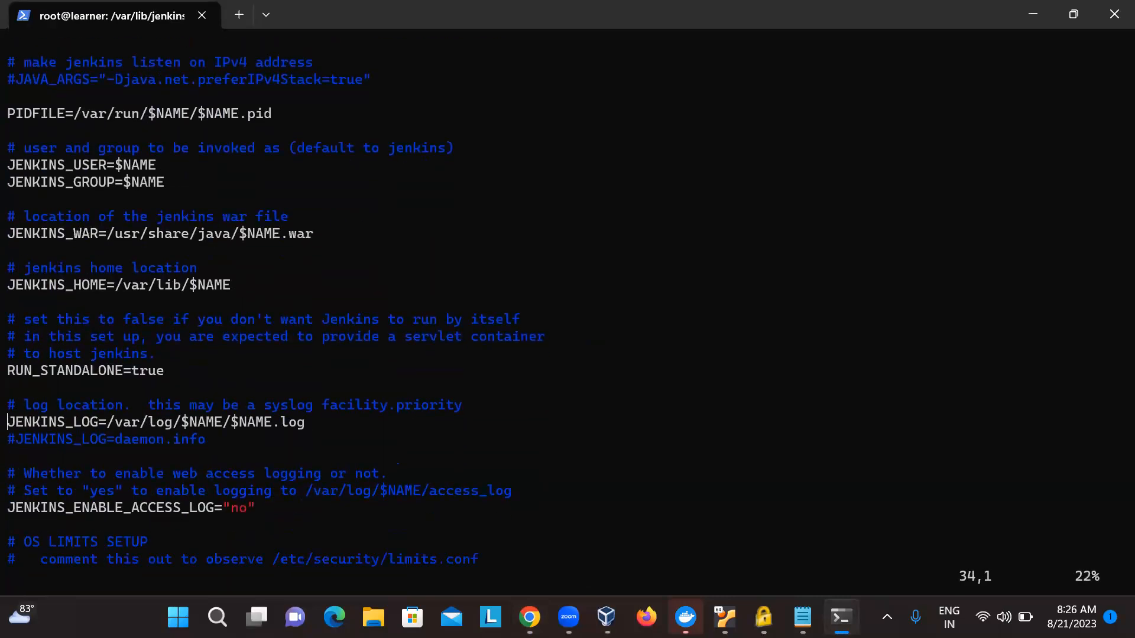
pyautogui.press('Right')
pyautogui.press('Right')
pyautogui.press('Right')
pyautogui.press('Right')
pyautogui.press('Right')
pyautogui.press('Right')
pyautogui.press('Right')
pyautogui.press('Right')
pyautogui.press('Right')
pyautogui.press('Right')
pyautogui.press('Right')
pyautogui.press('Right')
pyautogui.press('Right')
pyautogui.press('Right')
pyautogui.press('Right')
pyautogui.press('Right')
pyautogui.press('Right')
pyautogui.press('Right')
pyautogui.press('Right')
pyautogui.press('Right')
pyautogui.press('Right')
# - Look through the OS limits, umask and HTTP port settings, and return to the Java arguments near the file's beginning
pyautogui.scroll(-9, 273, 426)
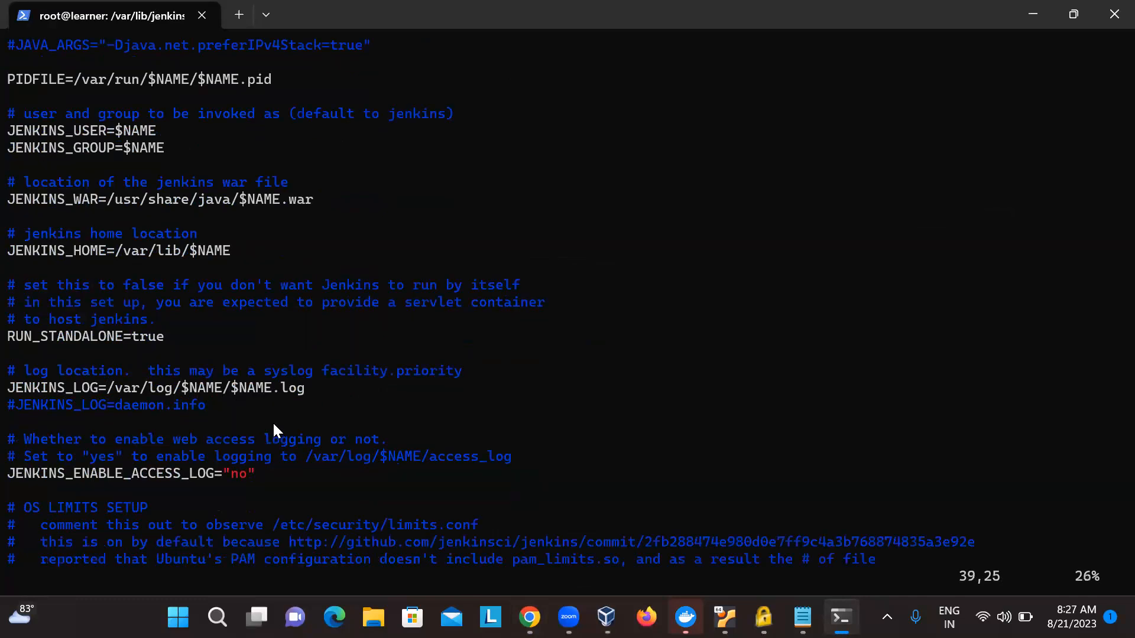
pyautogui.scroll(-5, 272, 421)
pyautogui.press('Up')
pyautogui.press('Up')
pyautogui.press('Up')
pyautogui.press('Up')
pyautogui.press('Up')
pyautogui.scroll(9, 272, 421)
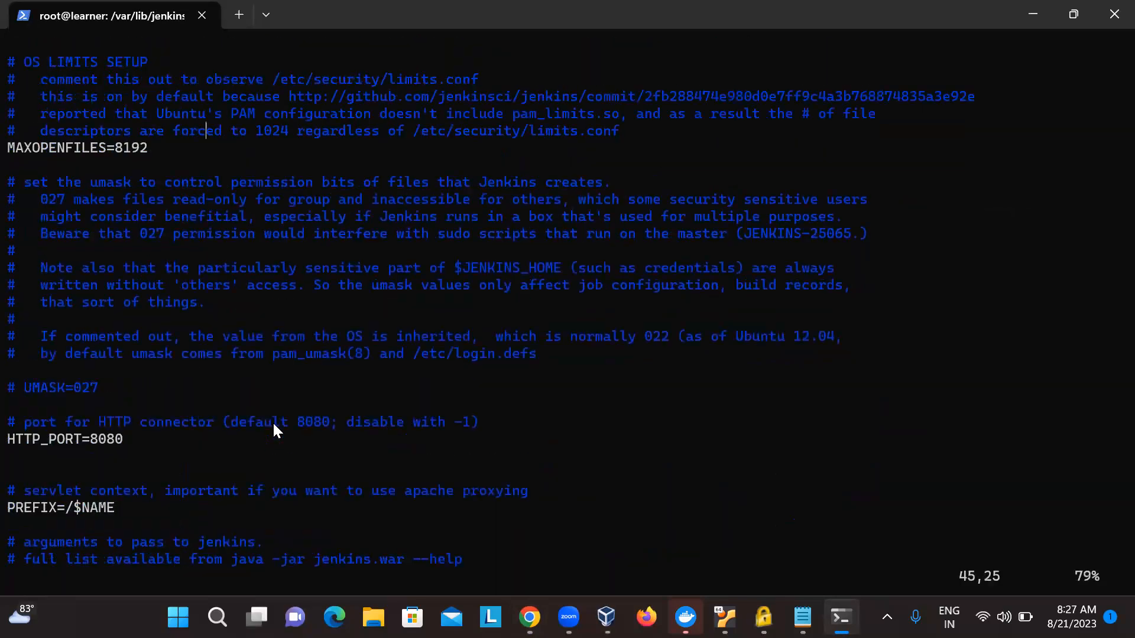
pyautogui.scroll(7, 272, 421)
pyautogui.press('Down')
pyautogui.press('Down')
pyautogui.press('Down')
pyautogui.press('Down')
pyautogui.press('Down')
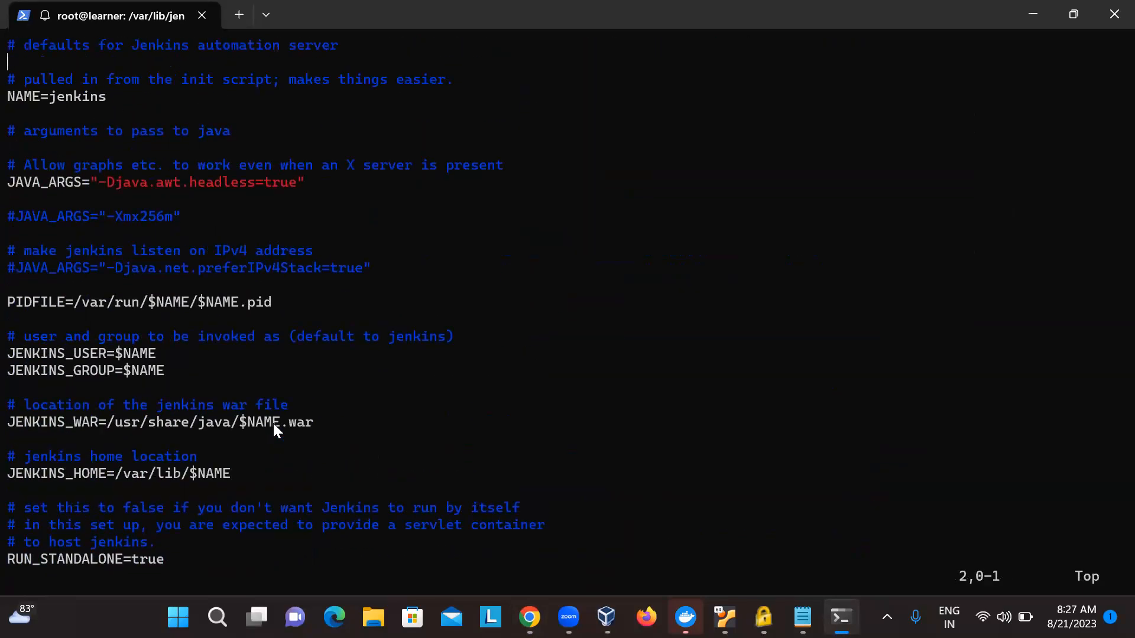
pyautogui.press('Down')
pyautogui.press('Down')
pyautogui.press('Down')
pyautogui.press('Down')
pyautogui.press('Down')
pyautogui.press('Down')
pyautogui.press('Down')
pyautogui.press('Down')
pyautogui.press('Down')
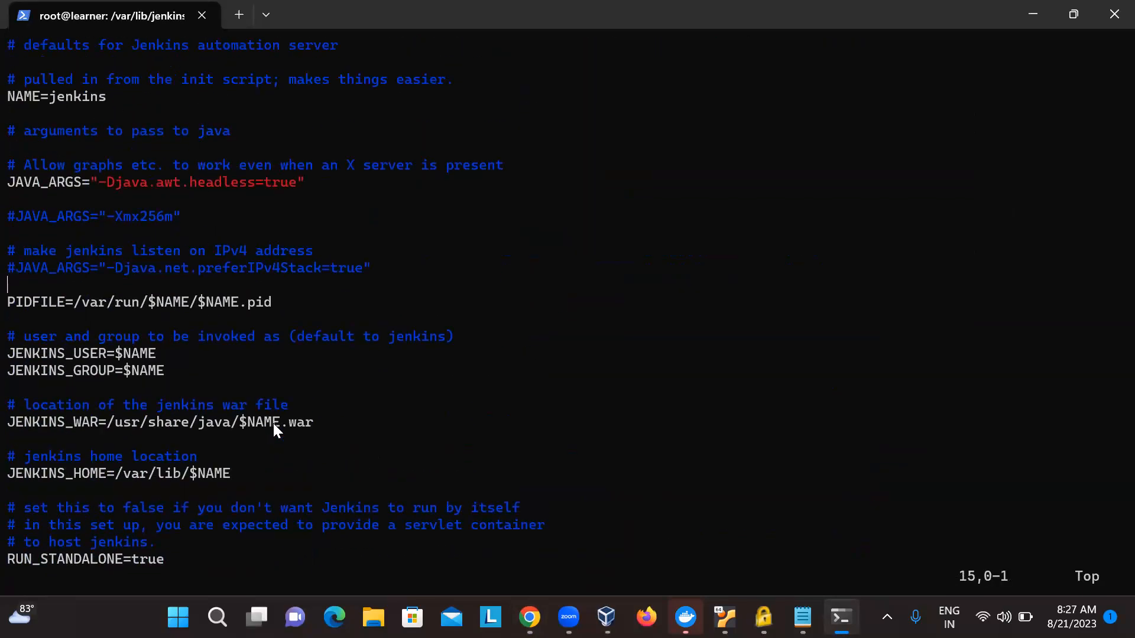
# - Quit vim and return to the shell prompt
pyautogui.write(': Q')
pyautogui.press('Return')
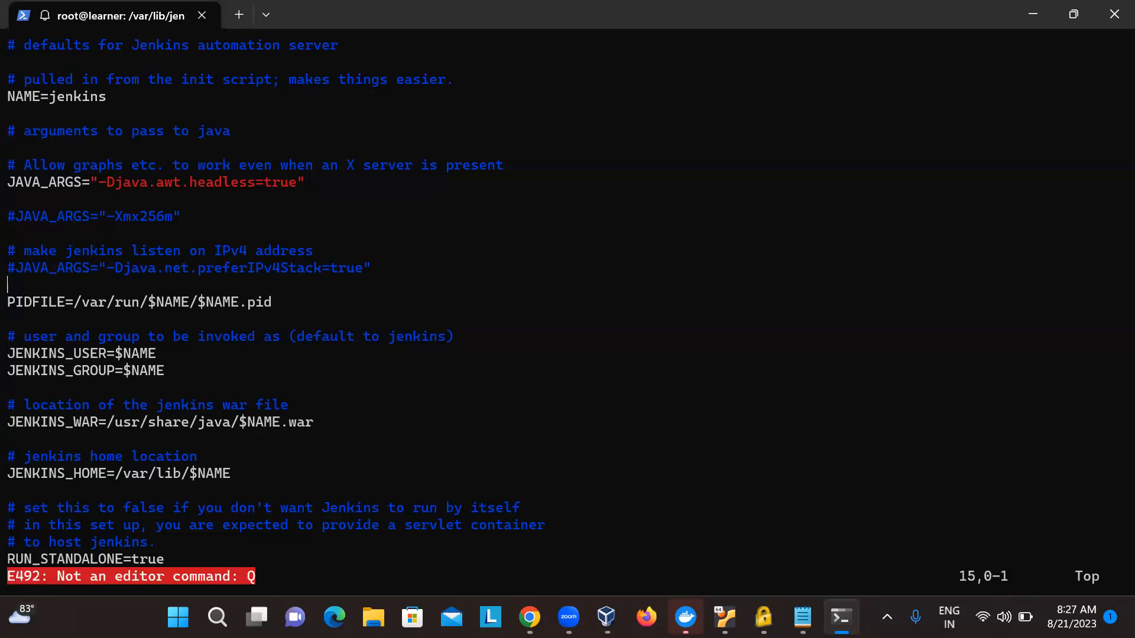
pyautogui.write(':q')
pyautogui.press('Return')
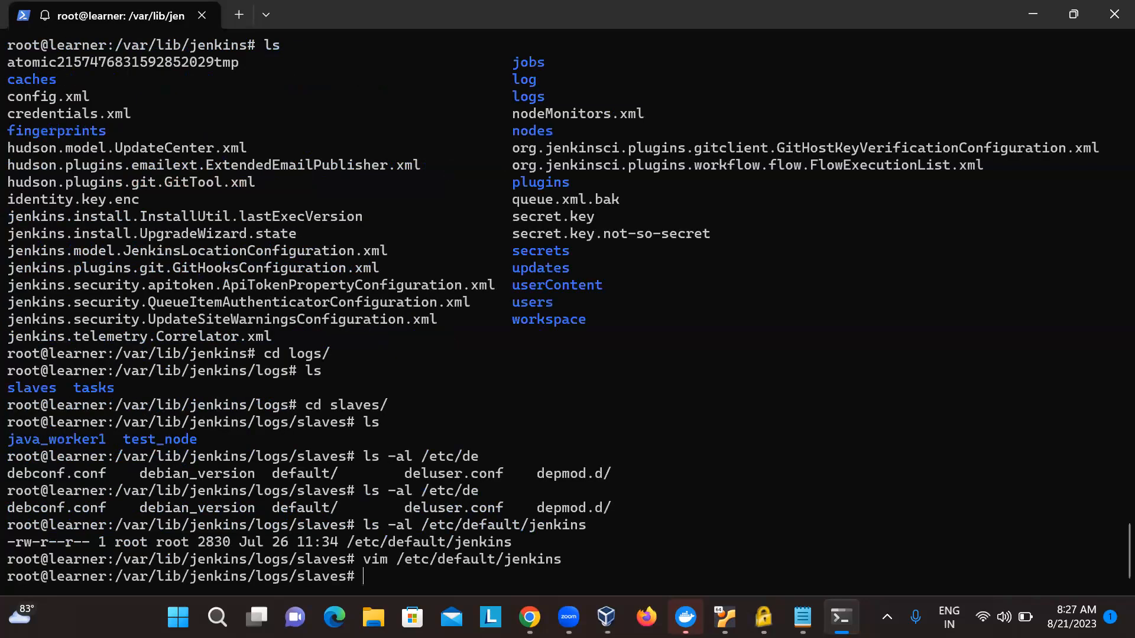
pyautogui.write('vi /var/log/')
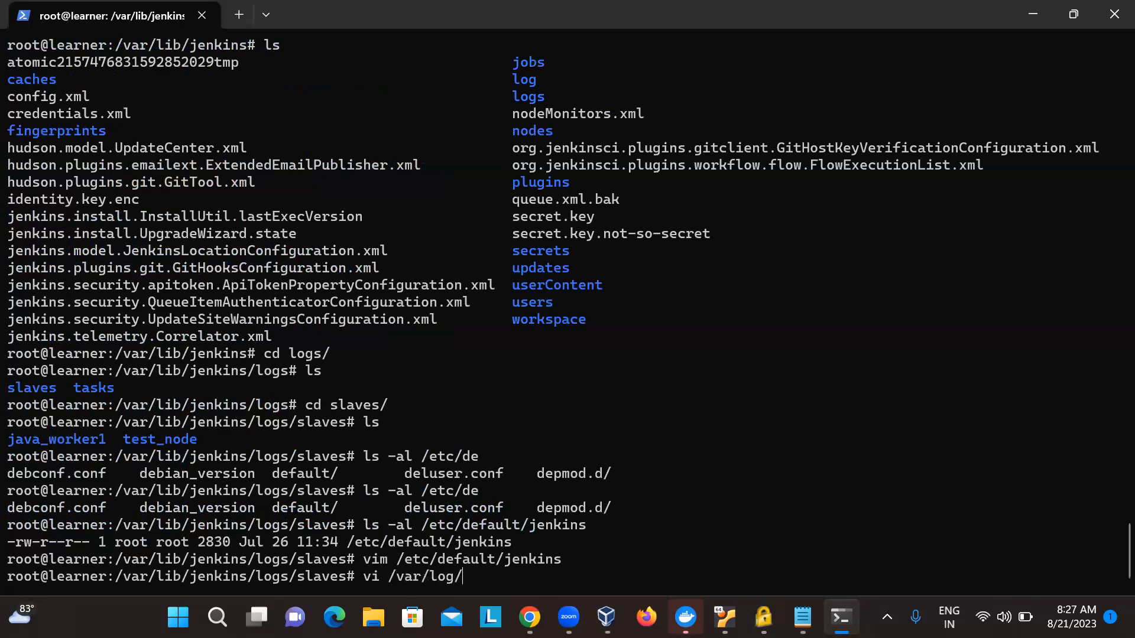
pyautogui.write('jenkins/')
pyautogui.press('Tab')
pyautogui.press('BackSpace')
pyautogui.press('BackSpace')
pyautogui.press('BackSpace')
pyautogui.press('BackSpace')
pyautogui.press('BackSpace')
pyautogui.press('BackSpace')
pyautogui.press('BackSpace')
pyautogui.press('BackSpace')
pyautogui.press('BackSpace')
pyautogui.press('BackSpace')
pyautogui.press('BackSpace')
pyautogui.press('BackSpace')
pyautogui.press('BackSpace')
pyautogui.press('BackSpace')
pyautogui.press('BackSpace')
pyautogui.press('BackSpace')
pyautogui.press('BackSpace')
pyautogui.press('BackSpace')
pyautogui.press('BackSpace')
pyautogui.press('BackSpace')
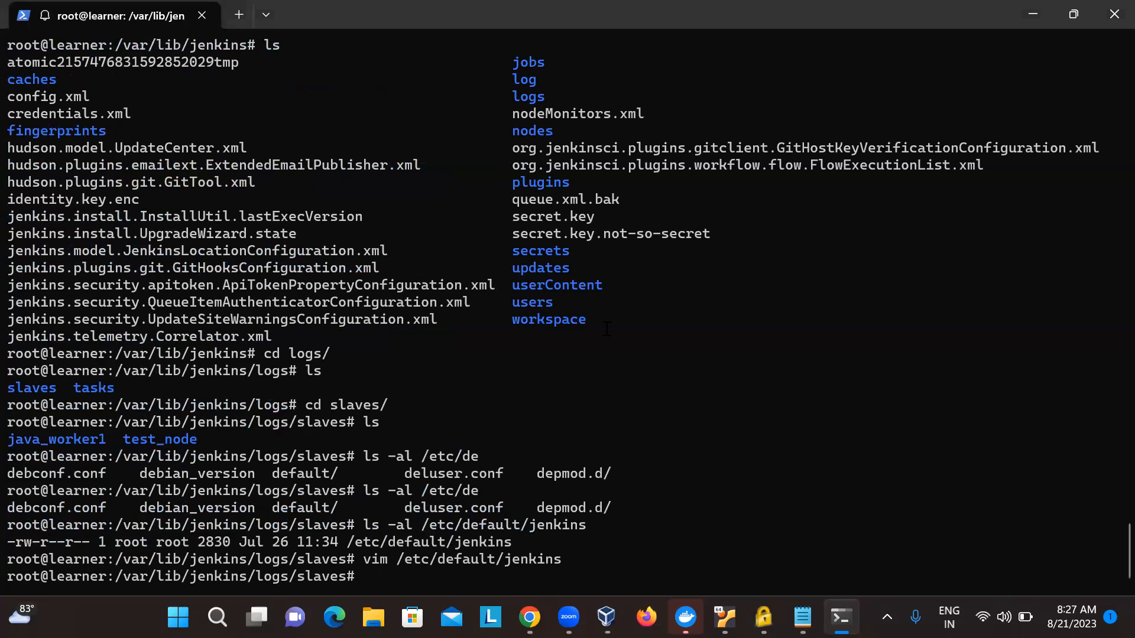
# - Switch to Chrome, go back from the phoenixNAP article to the Google results and search again for "jenkins log"
pyautogui.hotkey('alt', 'Tab')
pyautogui.scroll(-5, 614, 327)
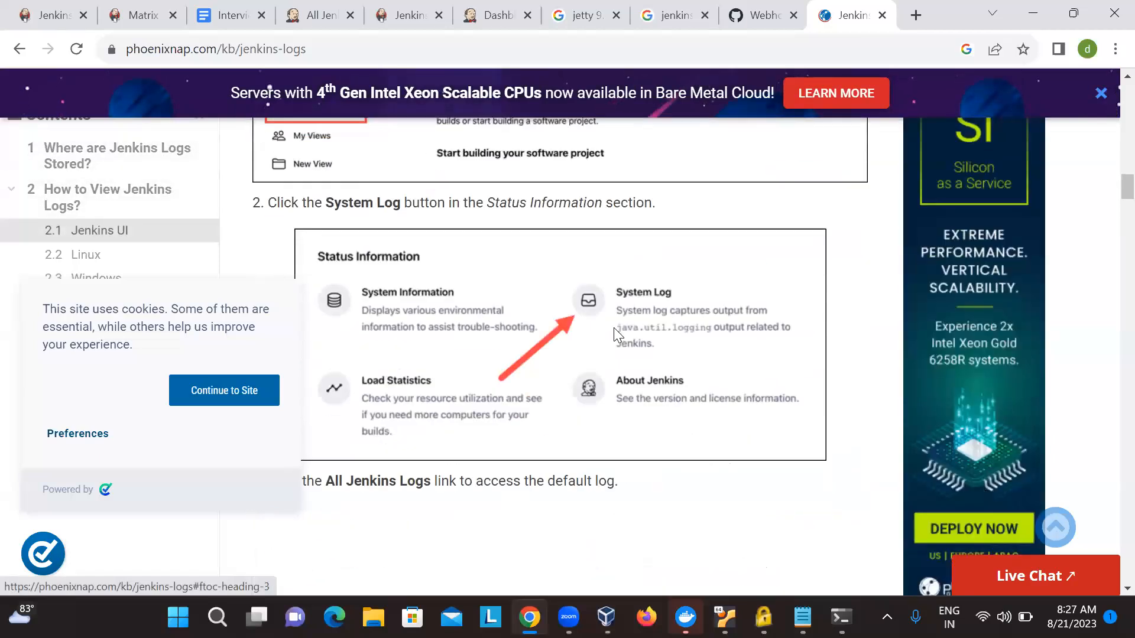
pyautogui.scroll(7, 615, 328)
pyautogui.scroll(10, 615, 336)
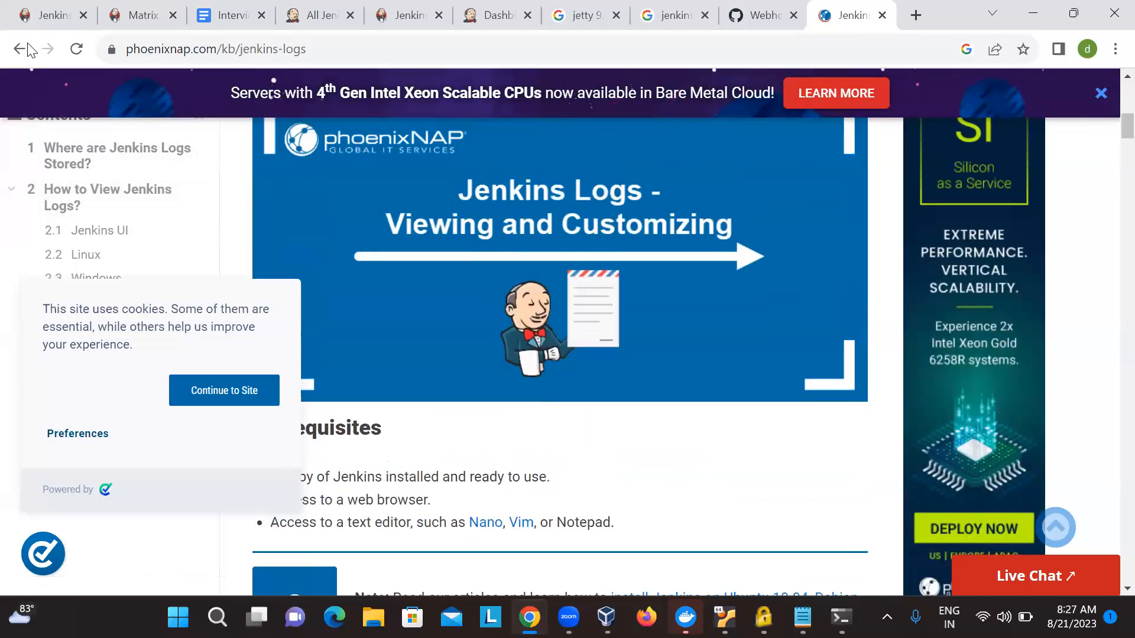
pyautogui.click(18, 47)
pyautogui.click(371, 89)
pyautogui.press('BackSpace')
pyautogui.press('BackSpace')
pyautogui.press('BackSpace')
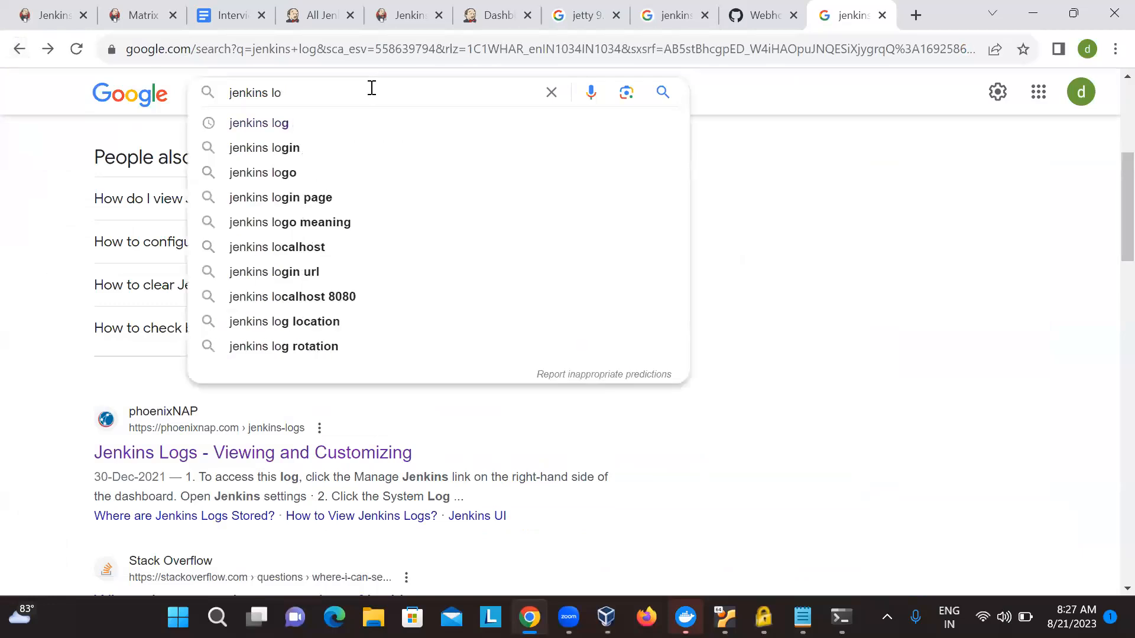
pyautogui.write('log')
pyautogui.press('Return')
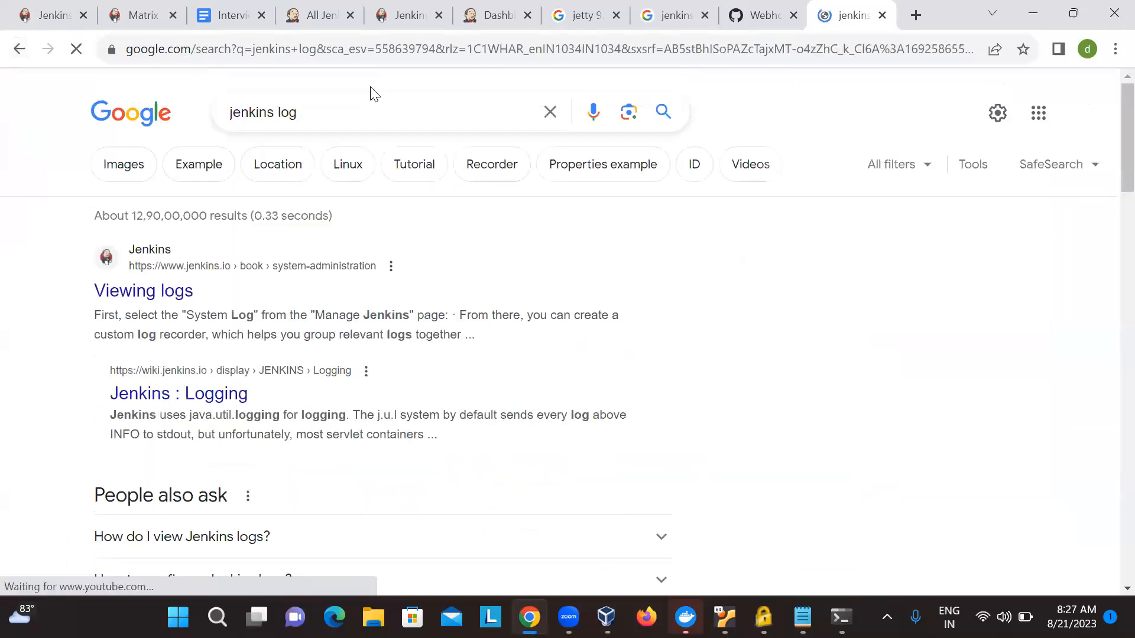
# - Browse the image results for "jenkins log" and open the preview of Coralogix's Monitoring Jenkins error log
pyautogui.click(123, 163)
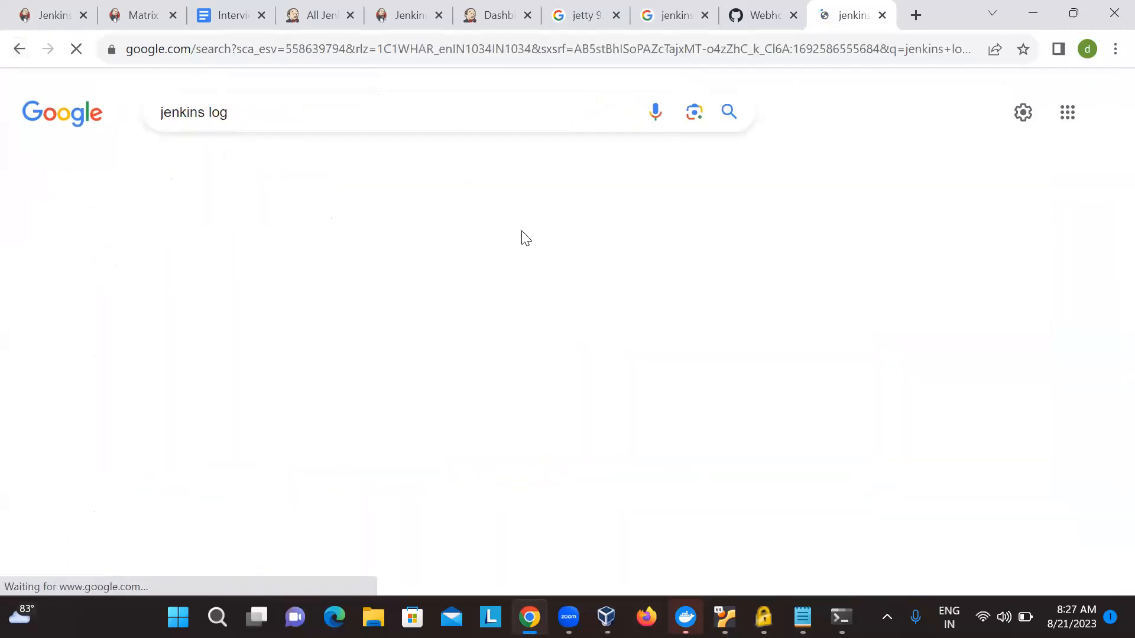
pyautogui.scroll(-6, 703, 412)
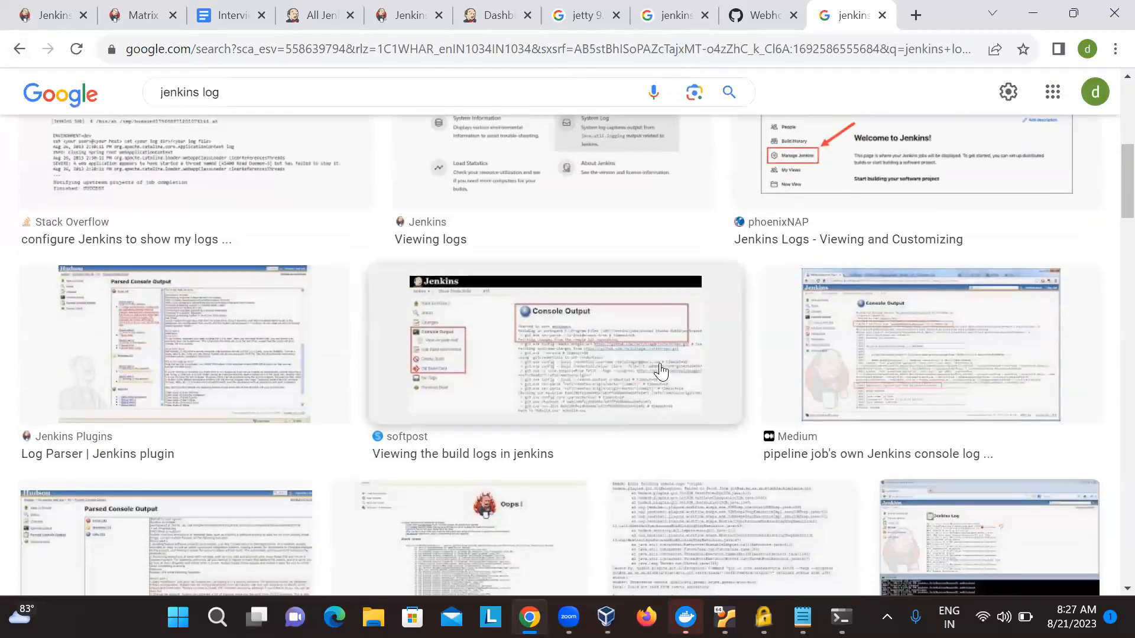
pyautogui.scroll(-2, 639, 460)
pyautogui.scroll(-2, 638, 461)
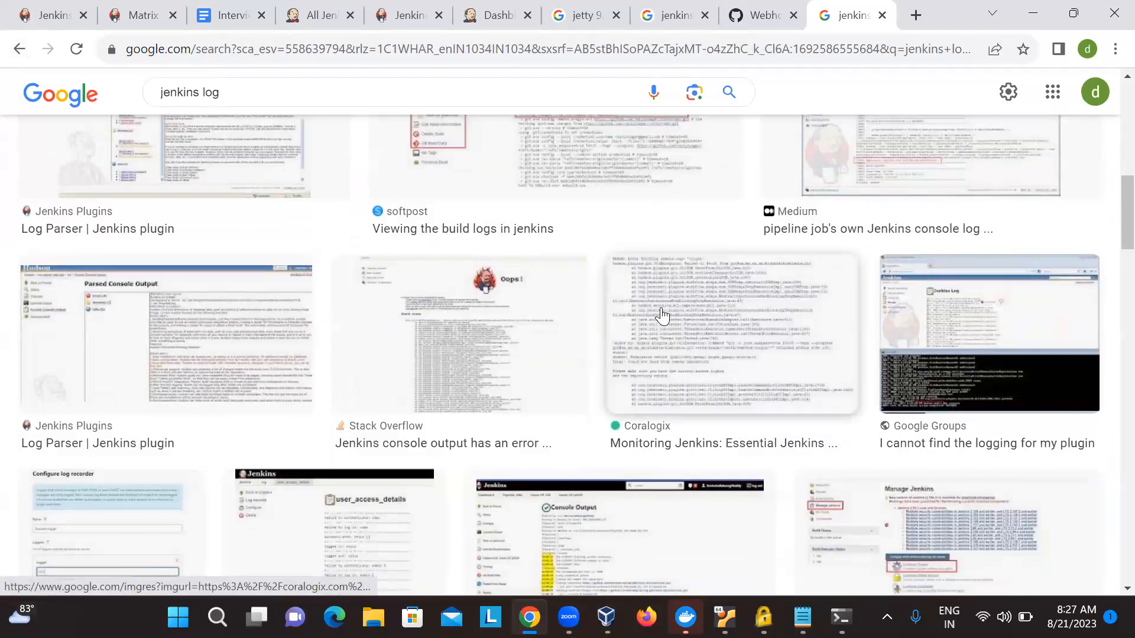
pyautogui.click(659, 317)
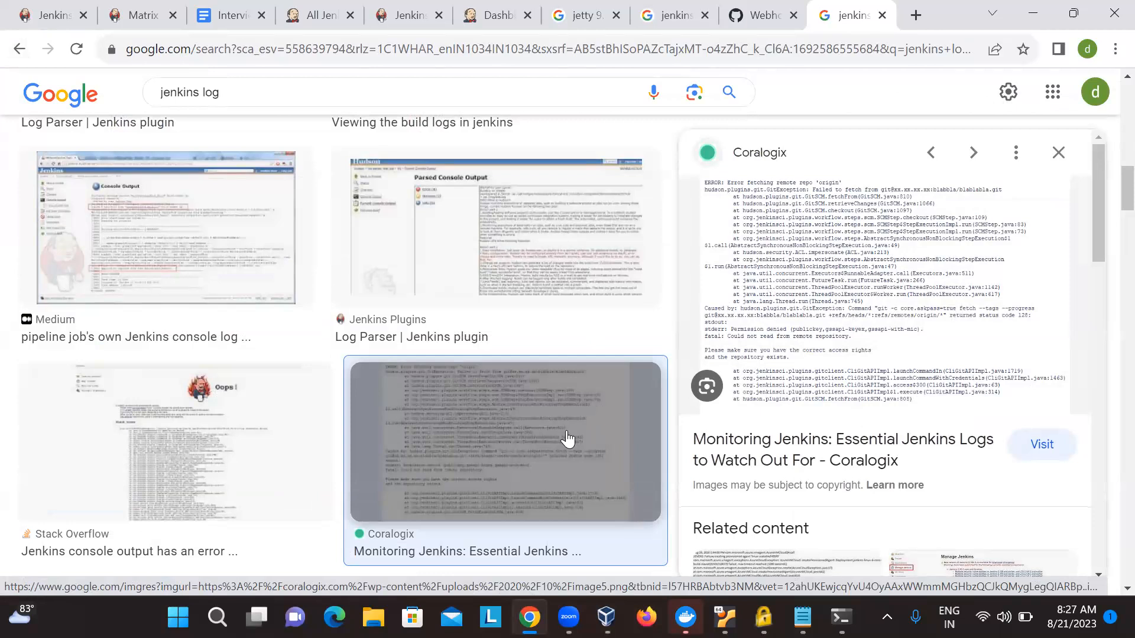
pyautogui.hotkey('alt', 'Tab')
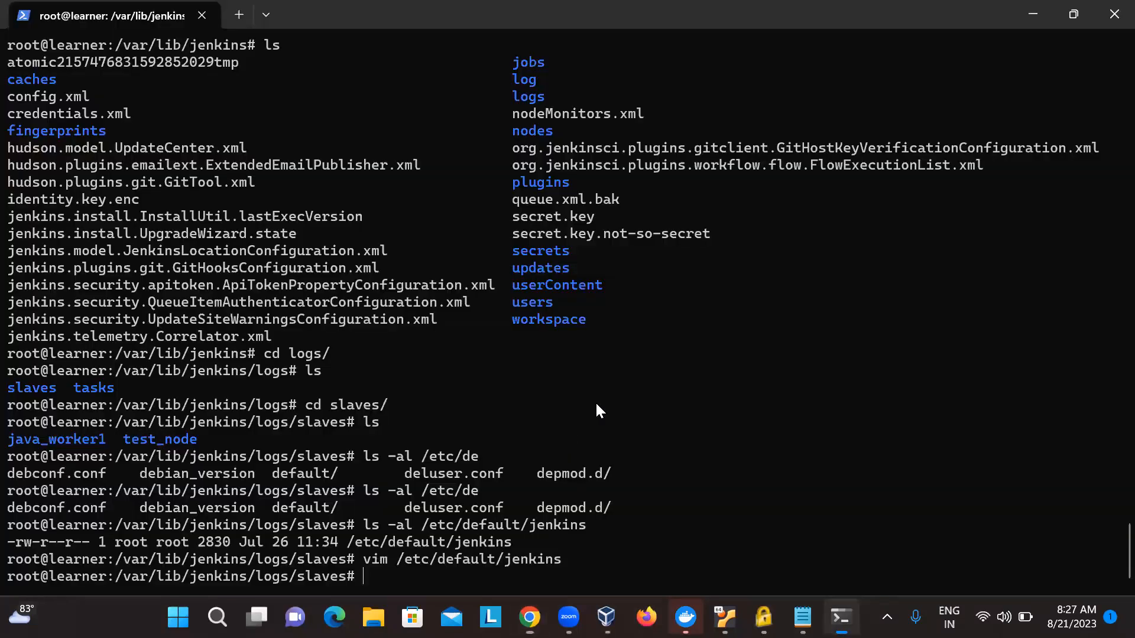
pyautogui.write('ls -')
pyautogui.press('BackSpace')
pyautogui.press('BackSpace')
pyautogui.press('BackSpace')
pyautogui.press('BackSpace')
pyautogui.press('BackSpace')
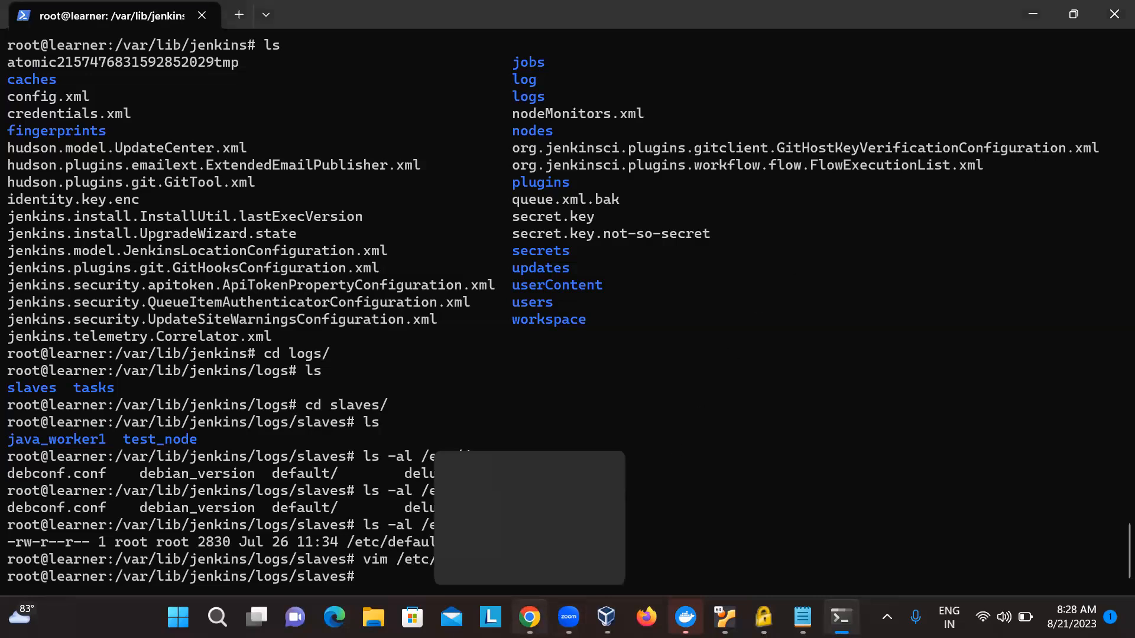
# - Return to Chrome, close the "jenkins log" image search tab and open the Jenkins dashboard tab
pyautogui.click(530, 617)
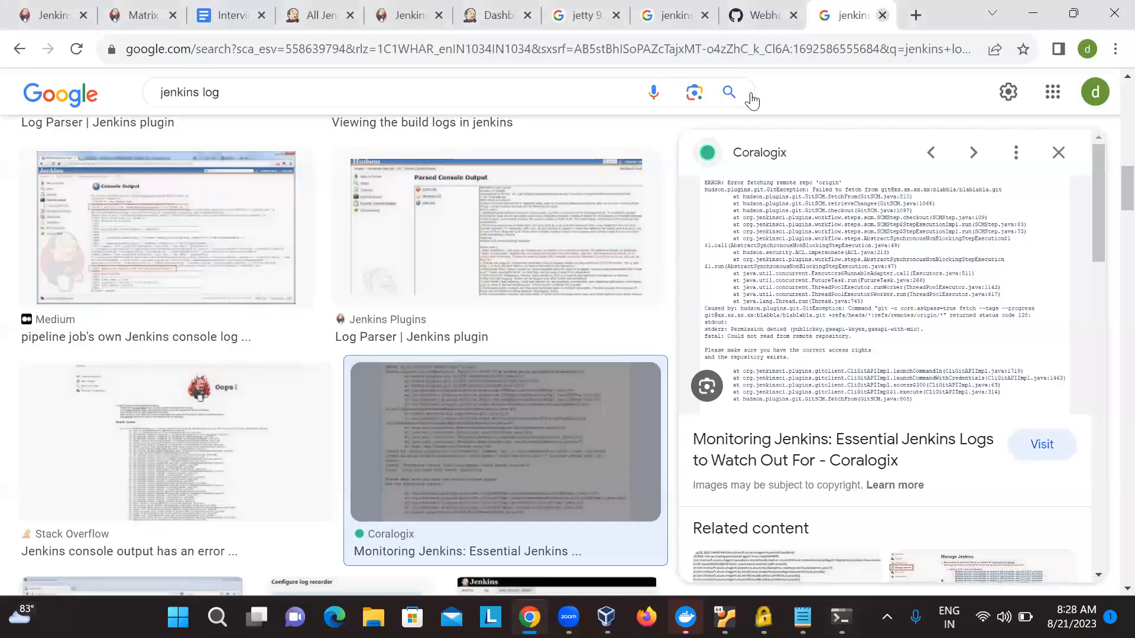
pyautogui.hotkey('ctrl', 'w')
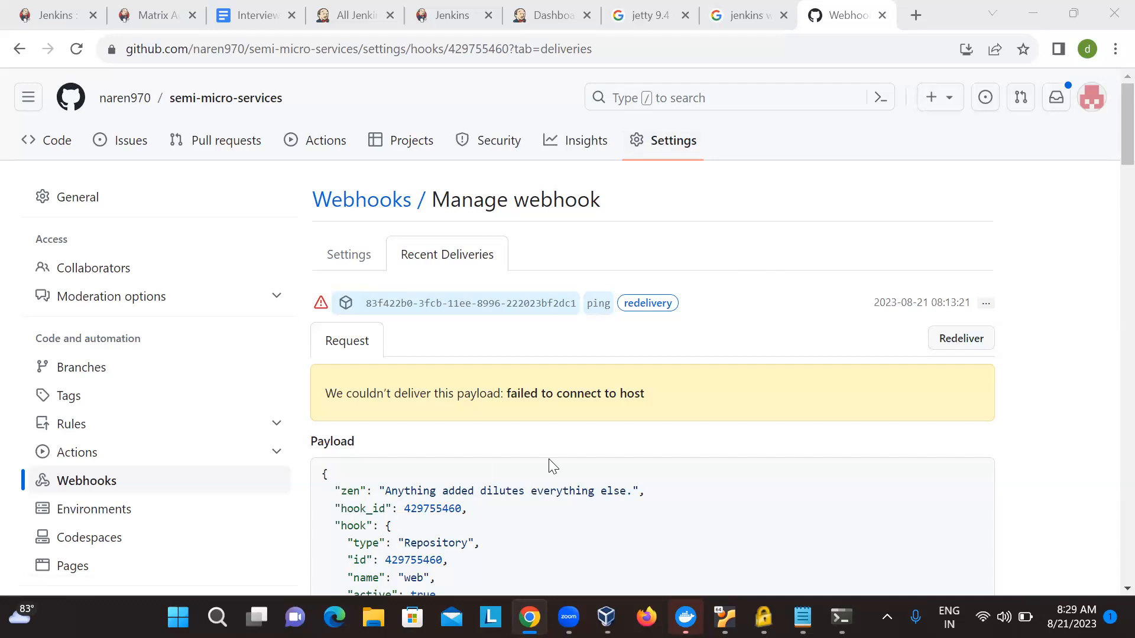
pyautogui.click(517, 6)
# - Look through the dashboard's job list, including each job's status, last success and last failure
pyautogui.scroll(12, 296, 261)
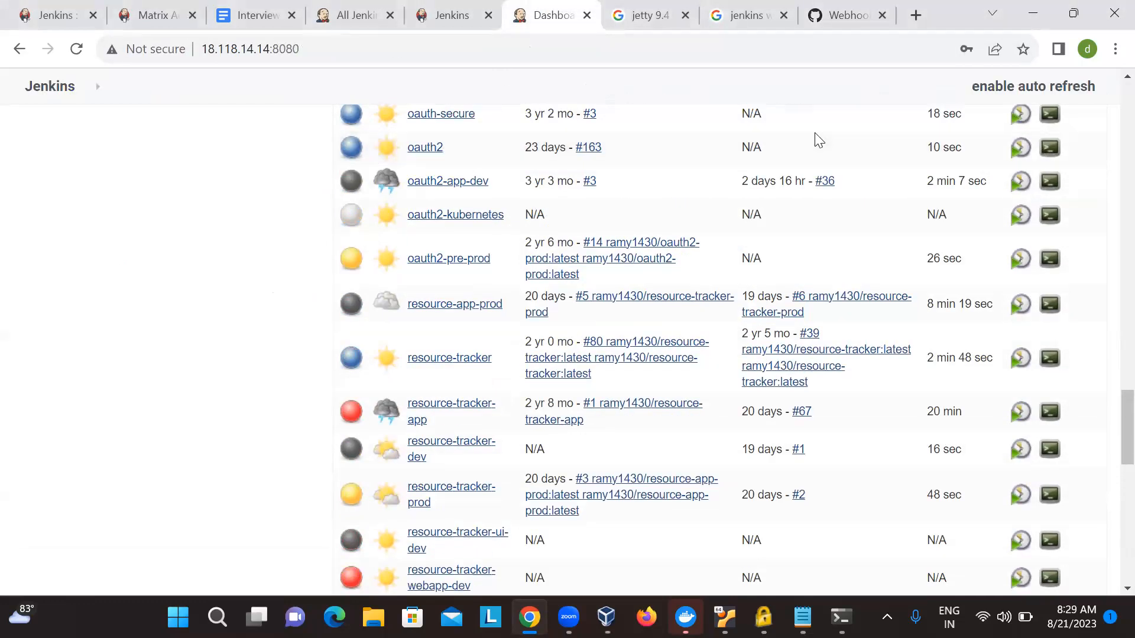
pyautogui.scroll(20, 282, 304)
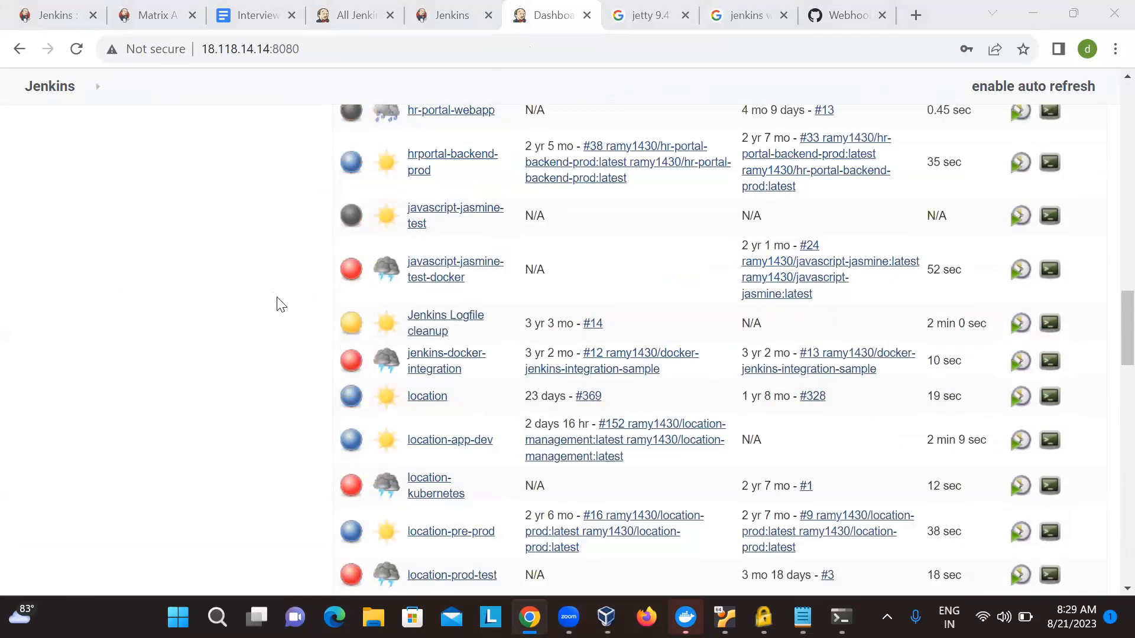
pyautogui.scroll(10, 918, 104)
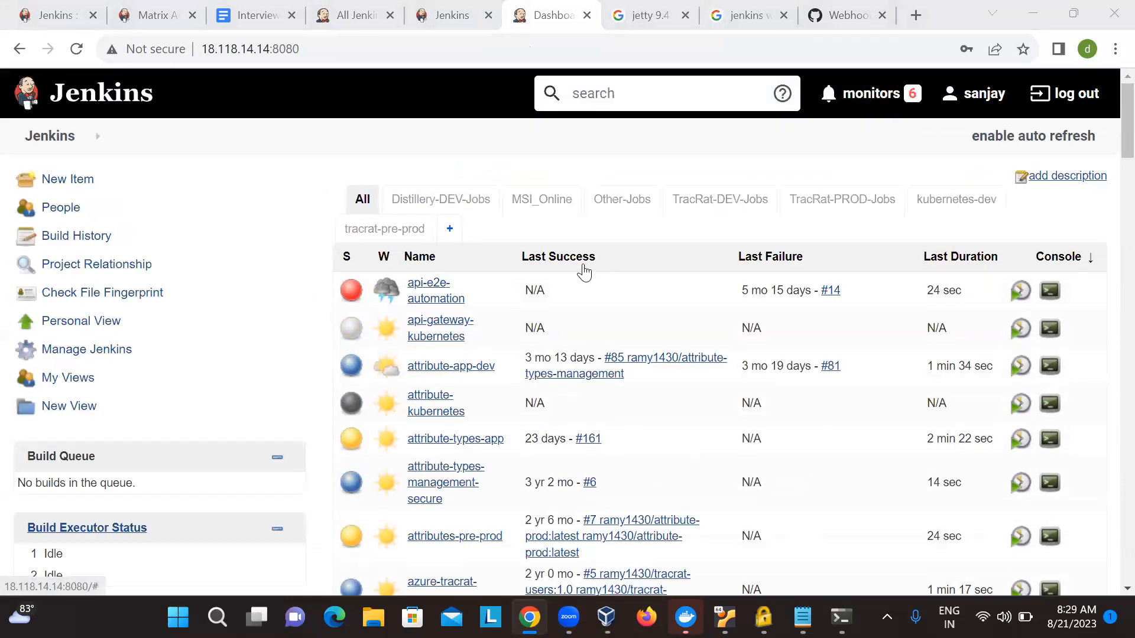
pyautogui.scroll(-1, 583, 266)
pyautogui.scroll(-15, 514, 323)
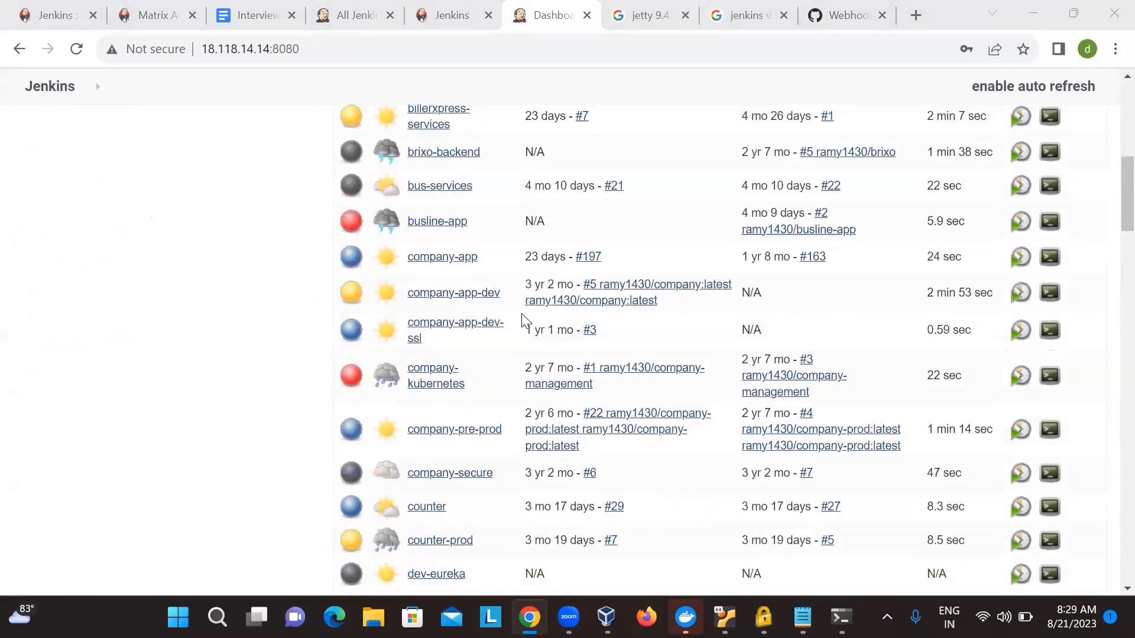
pyautogui.scroll(-10, 523, 320)
pyautogui.scroll(20, 523, 320)
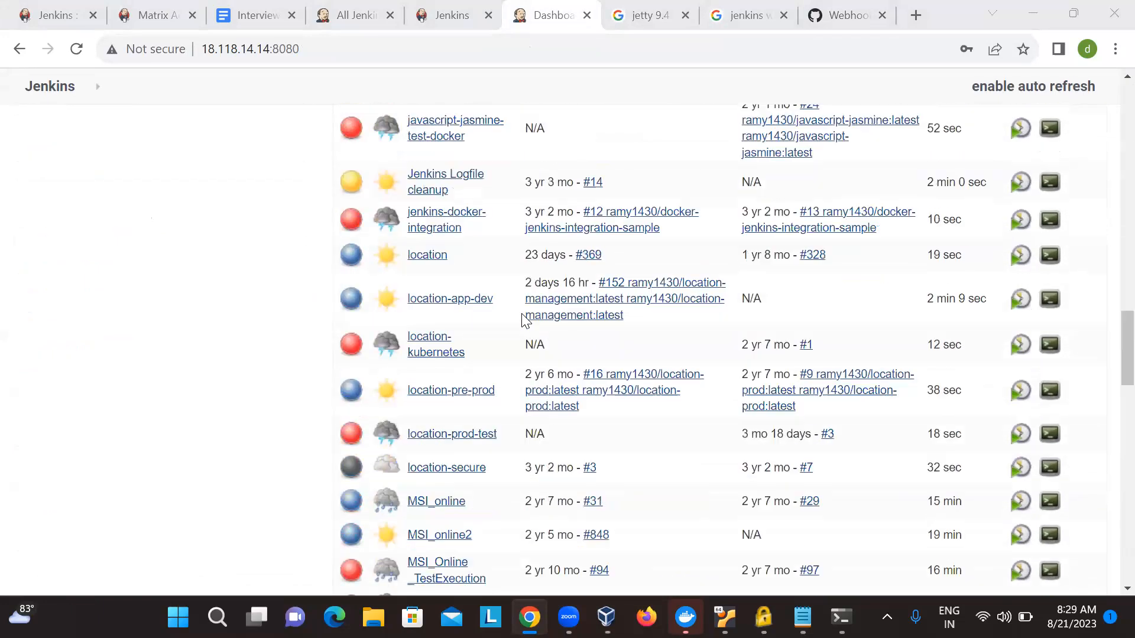
pyautogui.scroll(10, 445, 403)
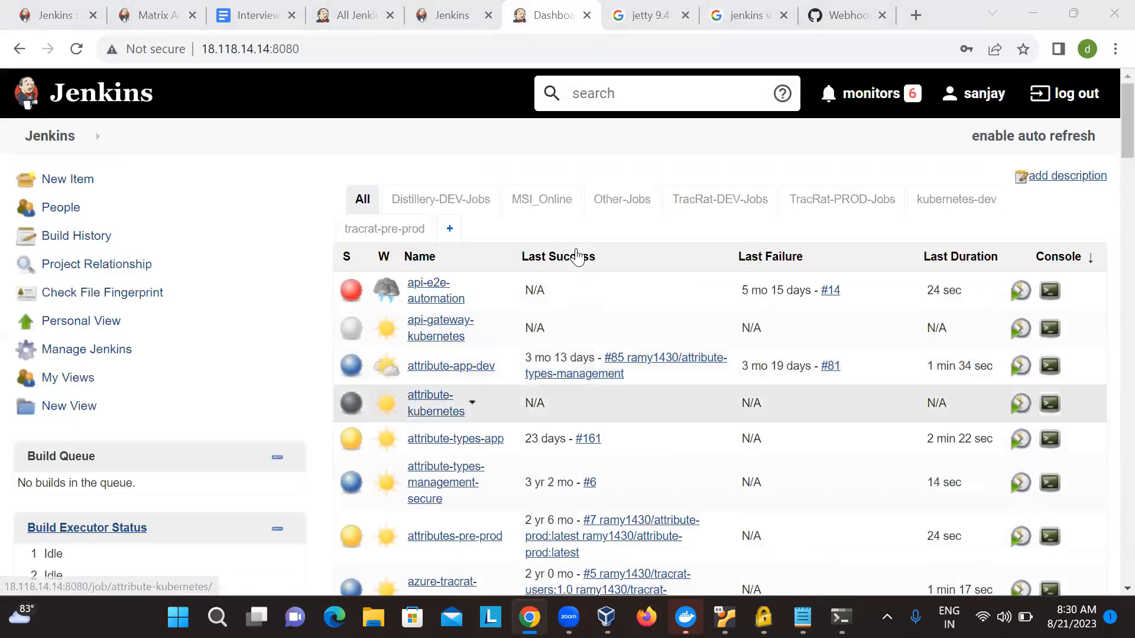
# - Look through the dashboard's job list and open the Distillery-DEV-Jobs view
pyautogui.scroll(-1, 497, 520)
pyautogui.scroll(-4, 497, 524)
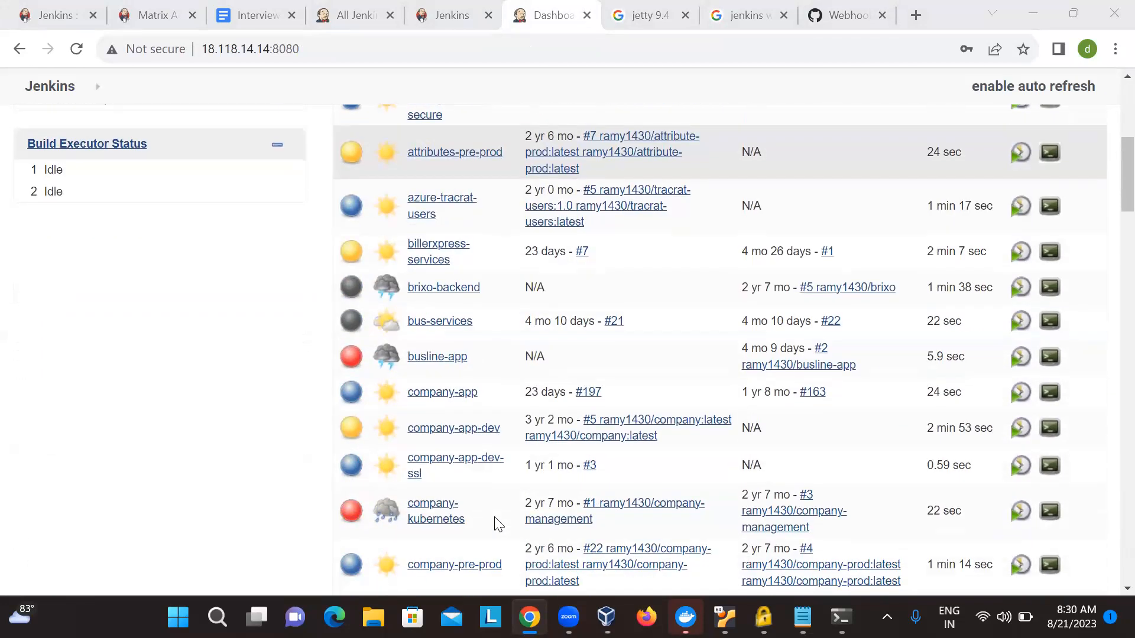
pyautogui.scroll(-8, 496, 524)
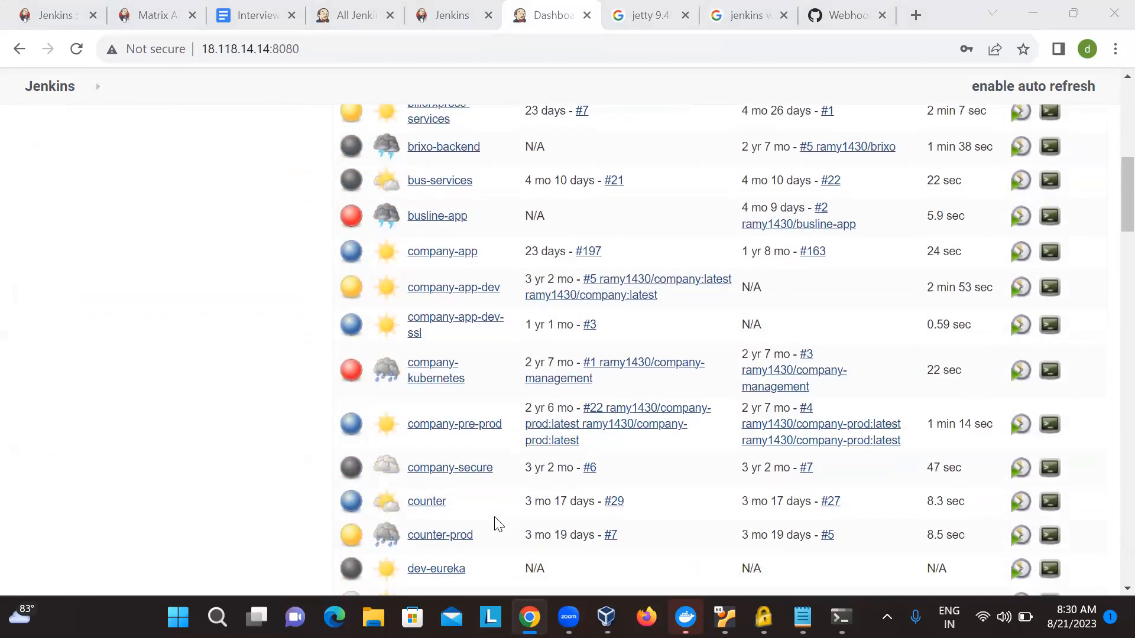
pyautogui.scroll(13, 496, 524)
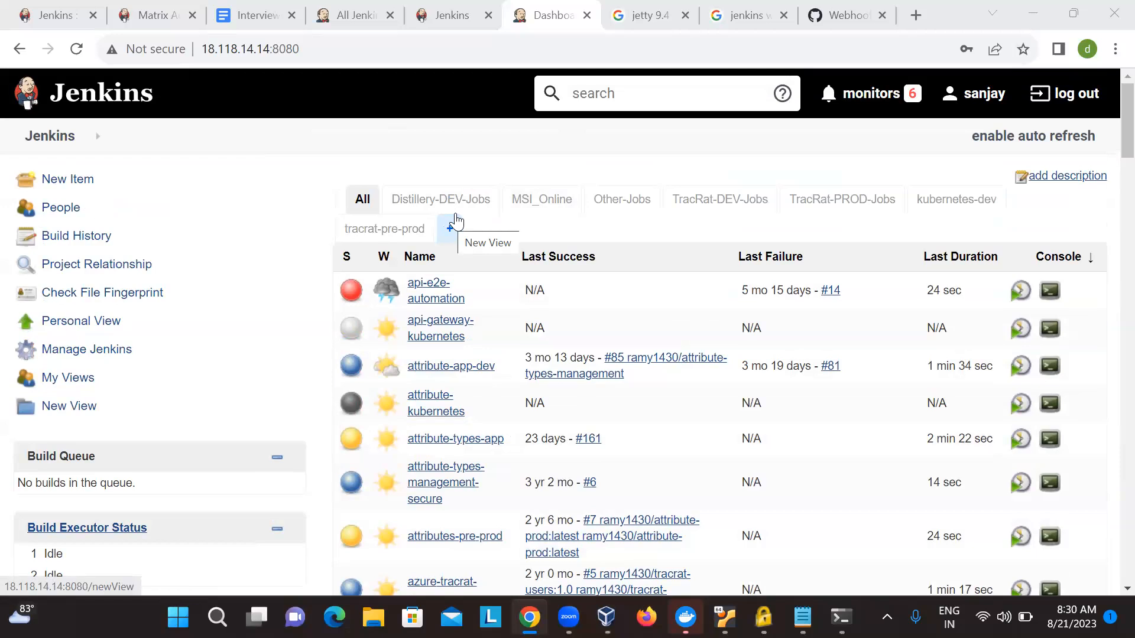
pyautogui.click(466, 201)
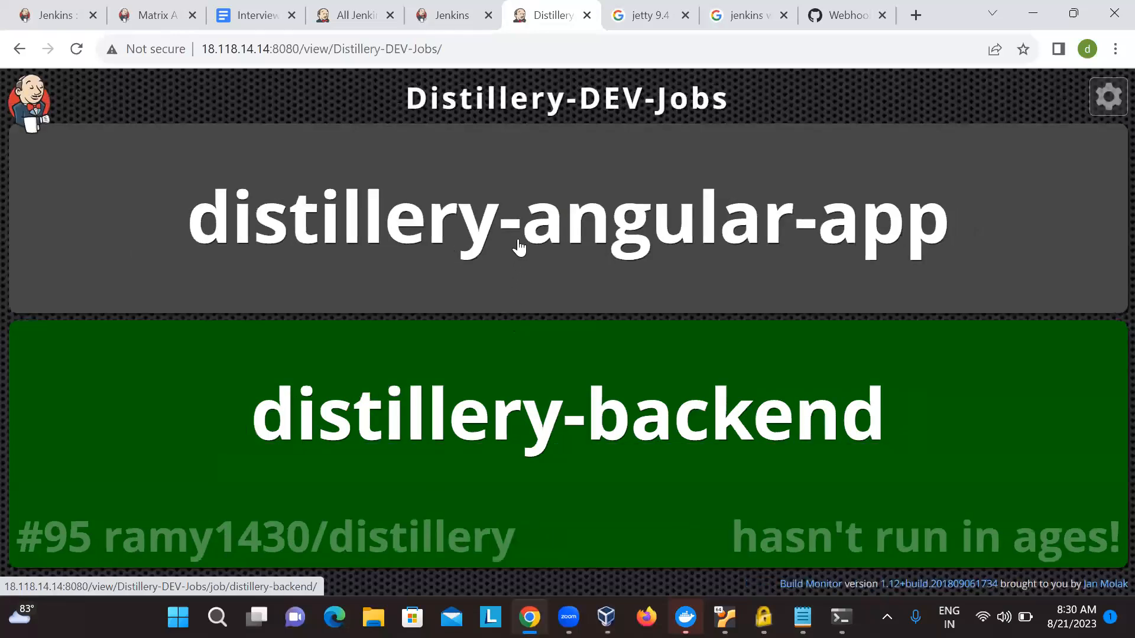
# - Open the distillery-angular-app project and look over its page, including the Jenkins version in the footer
pyautogui.click(520, 247)
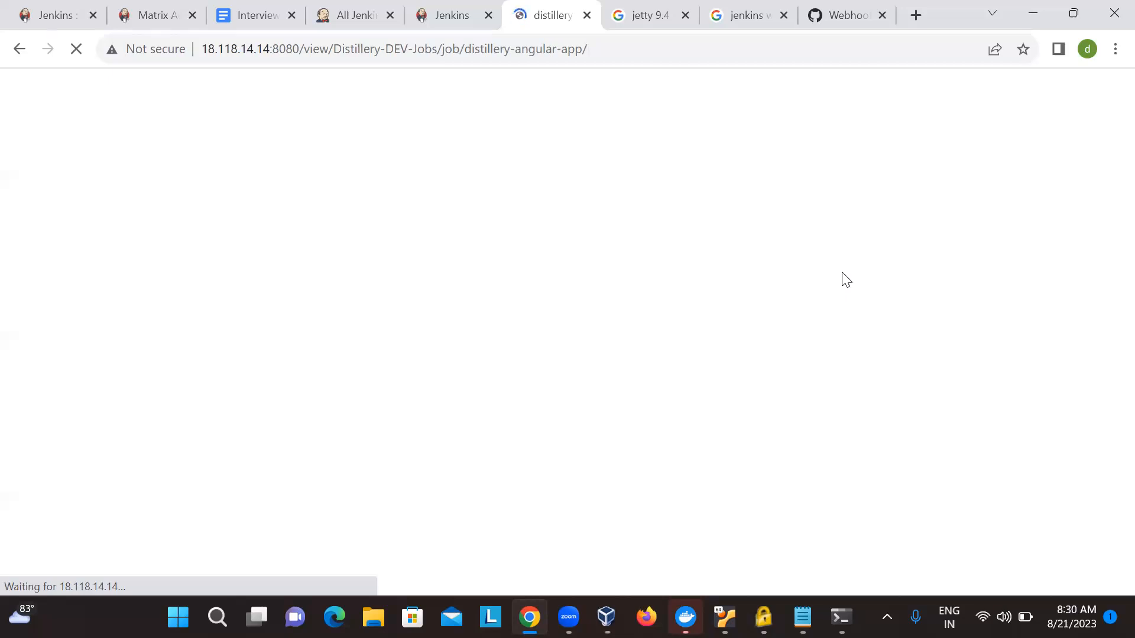
pyautogui.scroll(-5, 847, 279)
pyautogui.scroll(6, 846, 280)
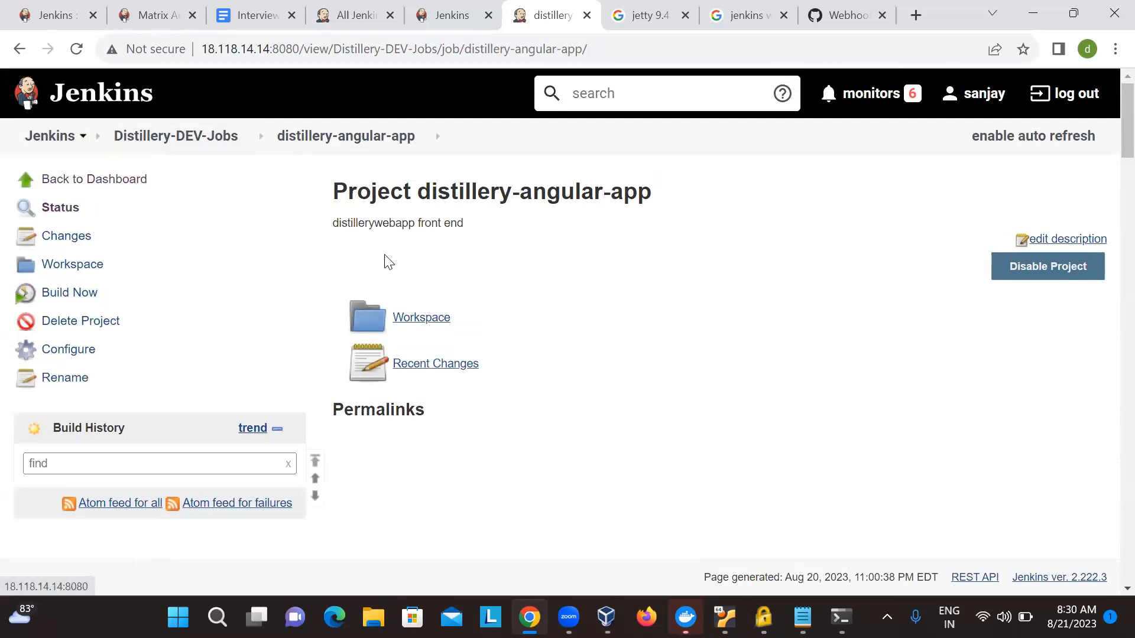
pyautogui.scroll(-10, 382, 260)
pyautogui.scroll(3, 899, 487)
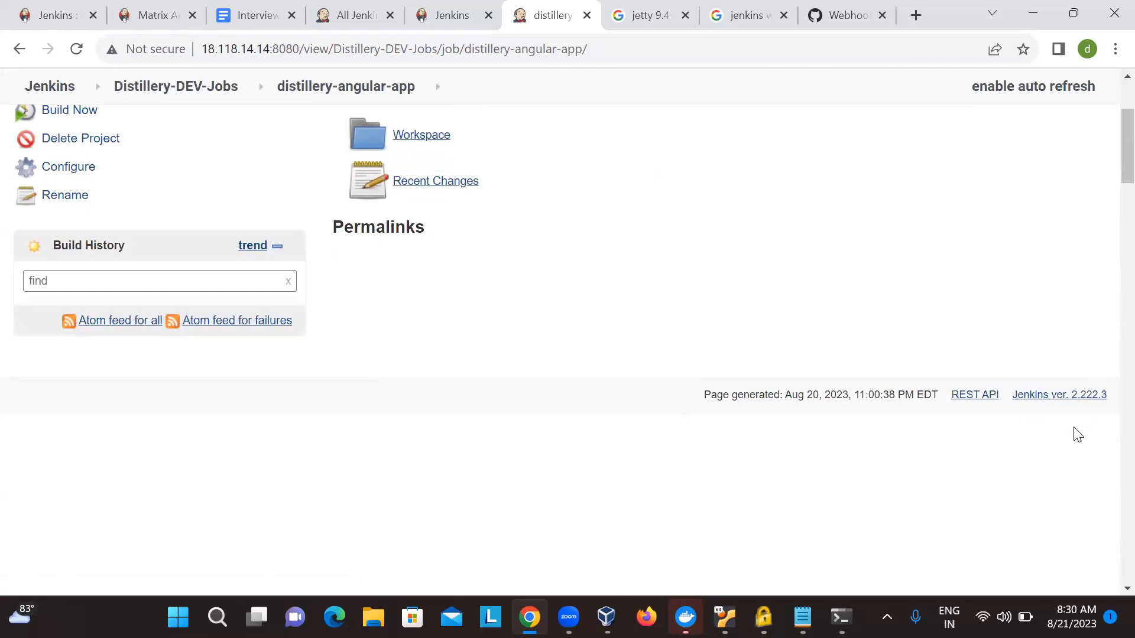
pyautogui.scroll(3, 458, 296)
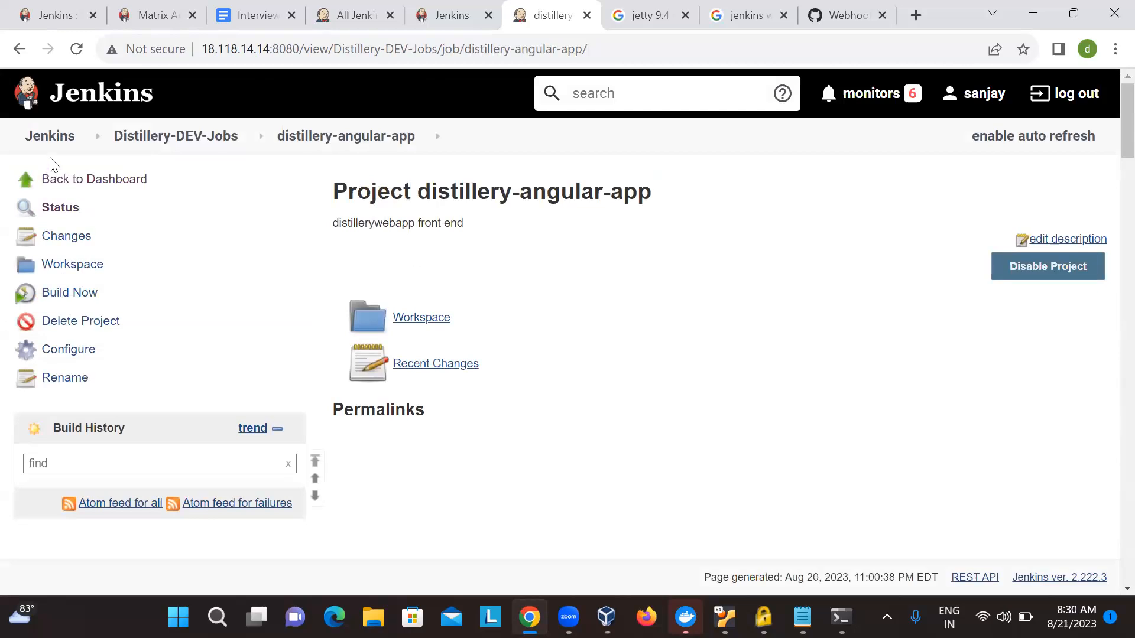
# - Return to the Jenkins dashboard, open Manage Jenkins and skim the plugin dependency errors
pyautogui.click(51, 138)
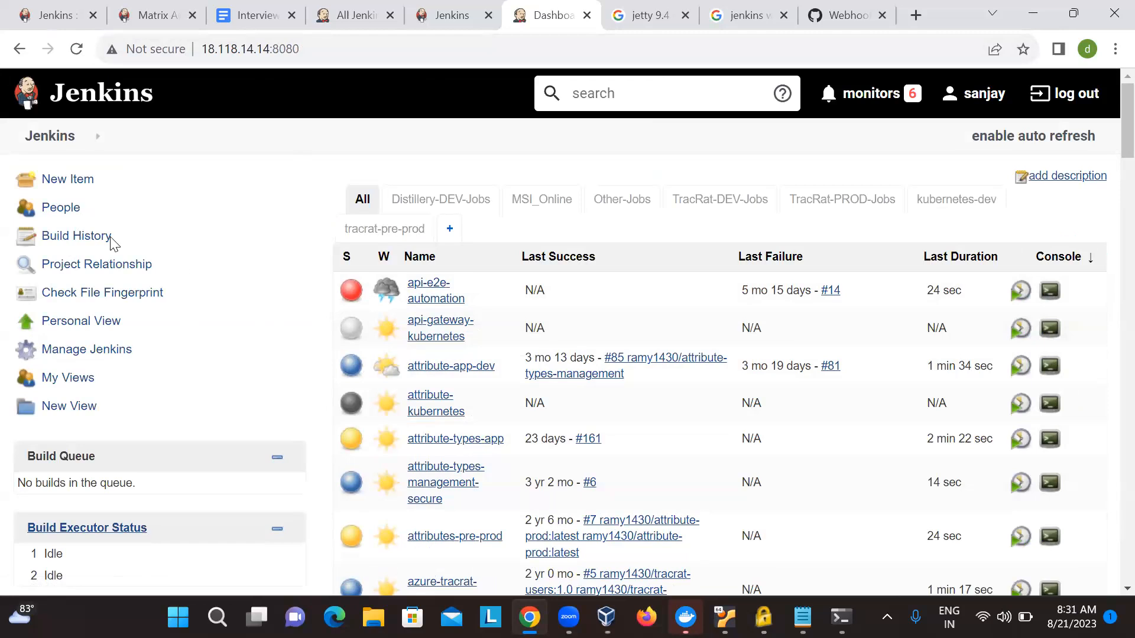
pyautogui.click(77, 349)
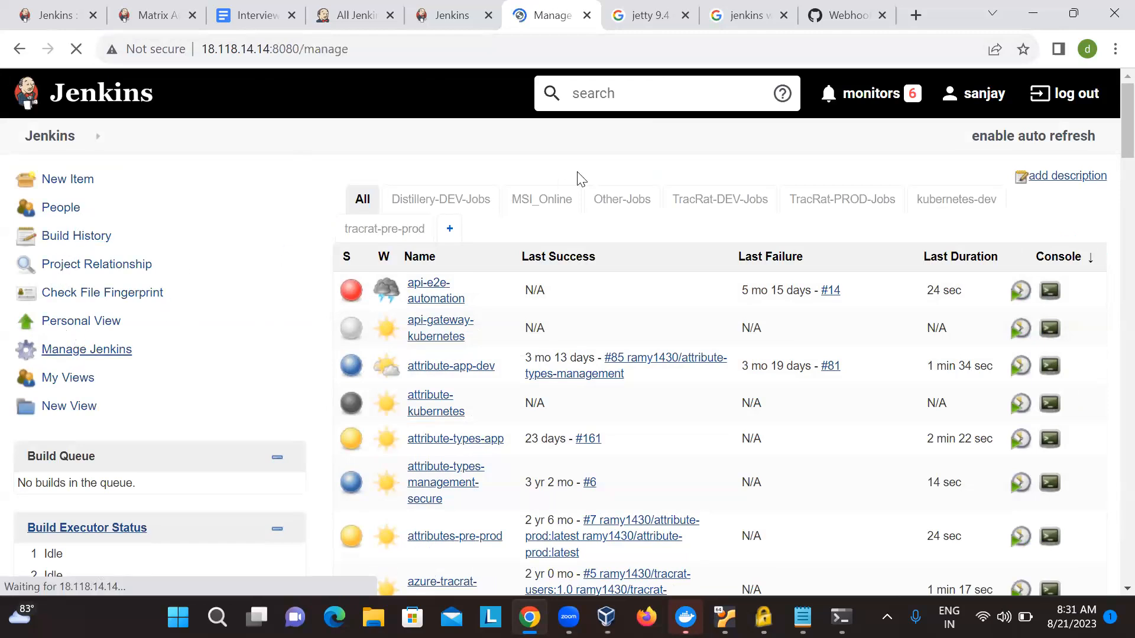
pyautogui.scroll(-5, 542, 372)
pyautogui.scroll(-20, 543, 373)
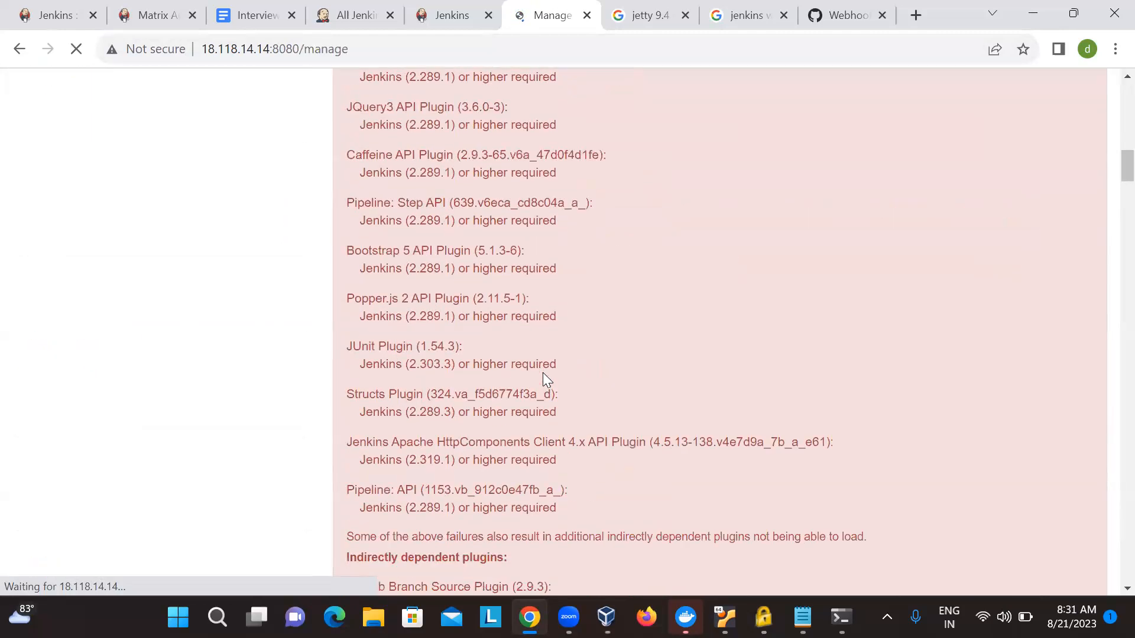
pyautogui.scroll(-18, 543, 372)
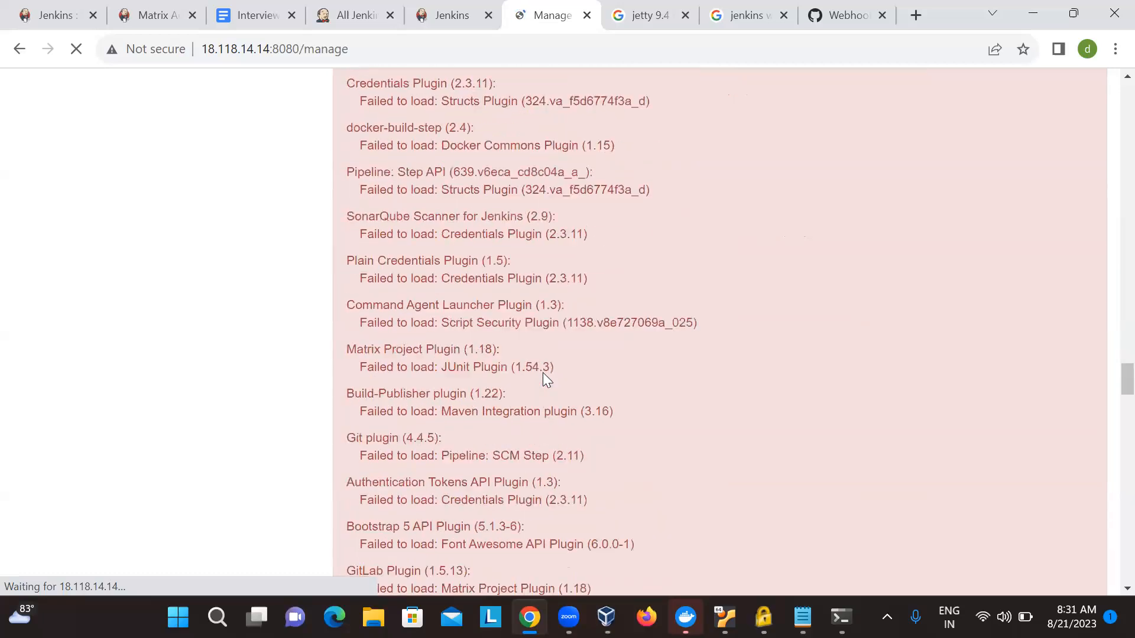
pyautogui.scroll(20, 543, 373)
pyautogui.scroll(20, 543, 372)
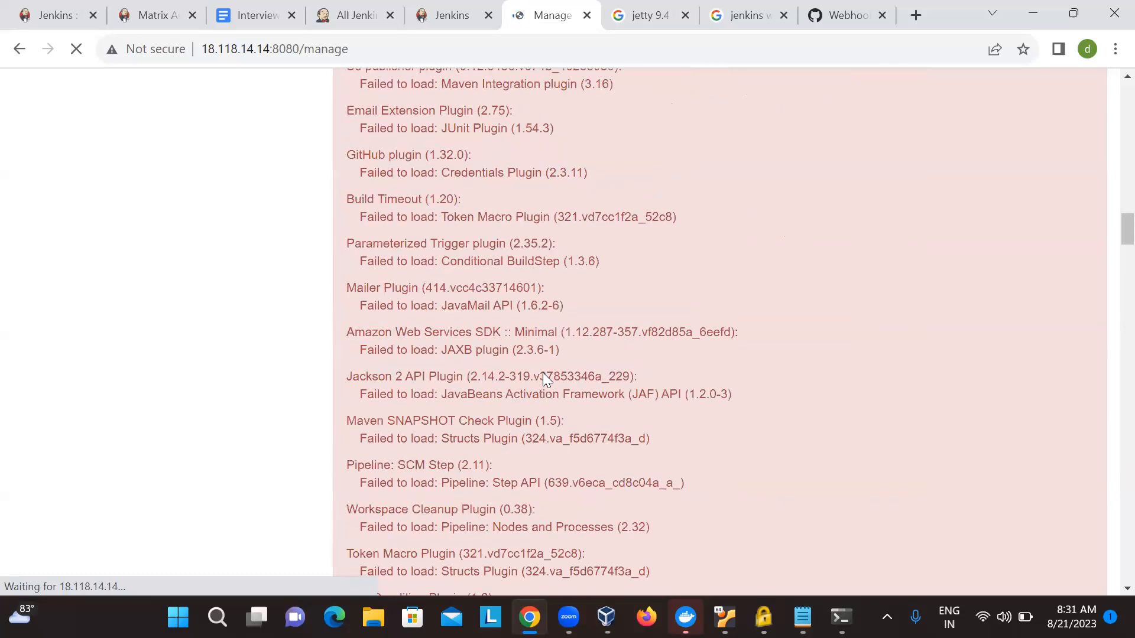
pyautogui.scroll(-2, 350, 177)
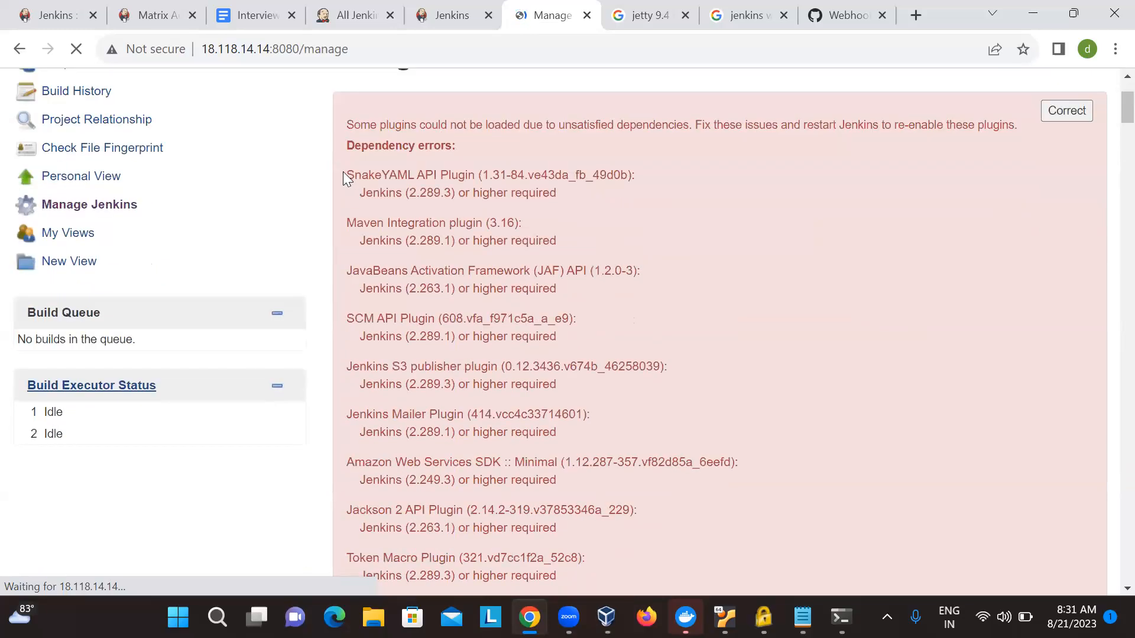
# - Read the unsatisfied dependencies notice and highlight the Maven Integration plugin (3.16) entry under the dependency errors
pyautogui.moveTo(349, 176); pyautogui.dragTo(373, 175)
pyautogui.click(372, 175)
pyautogui.scroll(1, 389, 145)
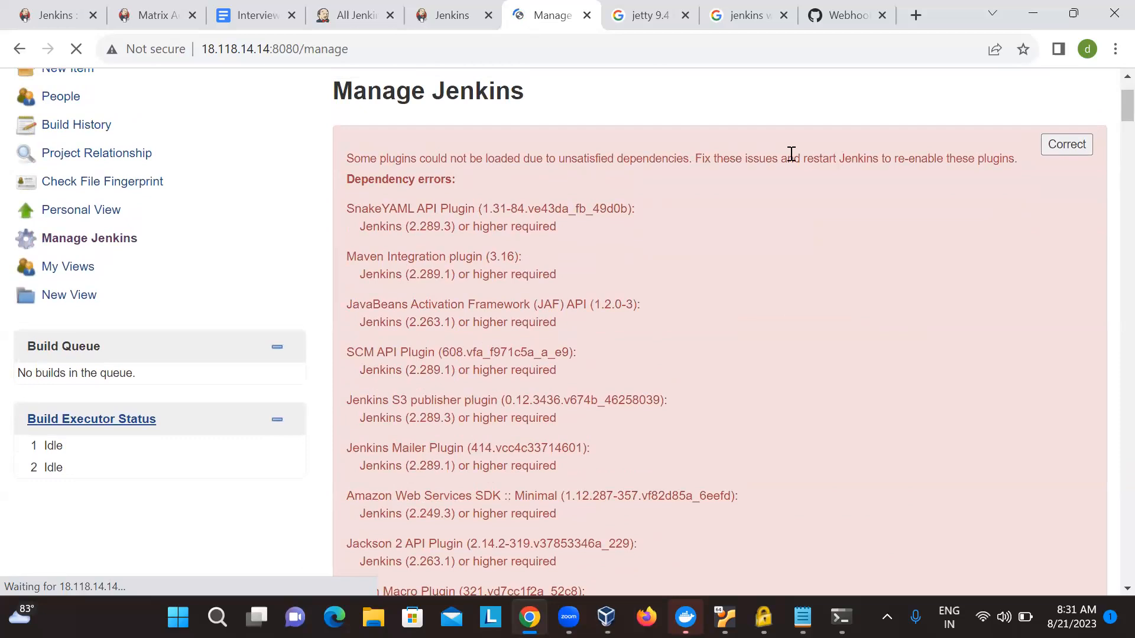
pyautogui.scroll(-1, 997, 190)
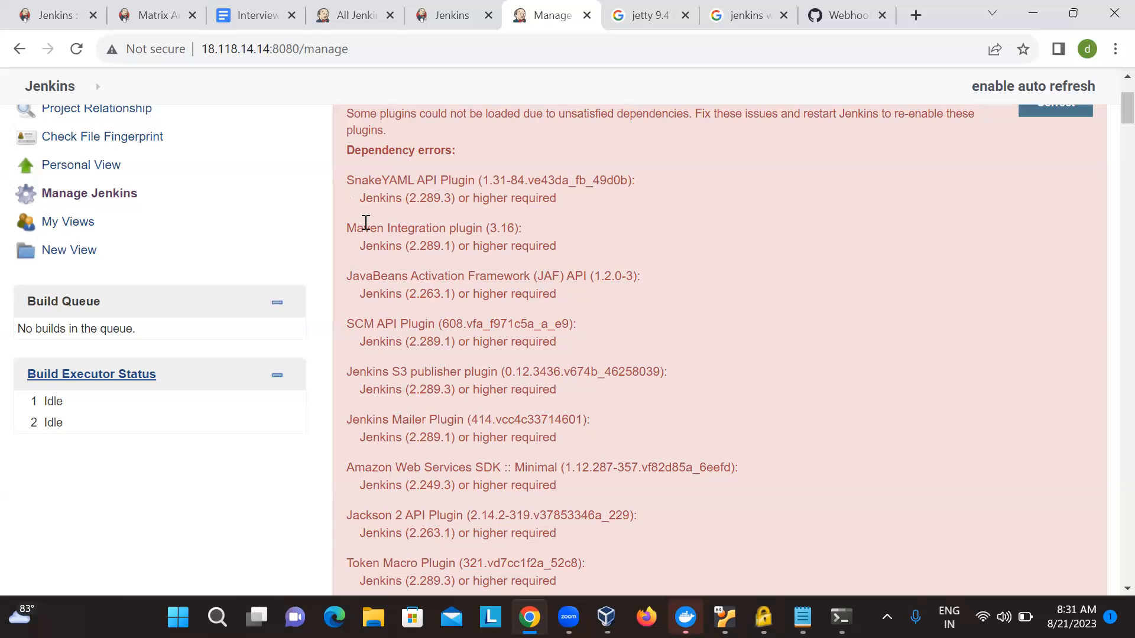
pyautogui.moveTo(343, 225); pyautogui.dragTo(518, 231)
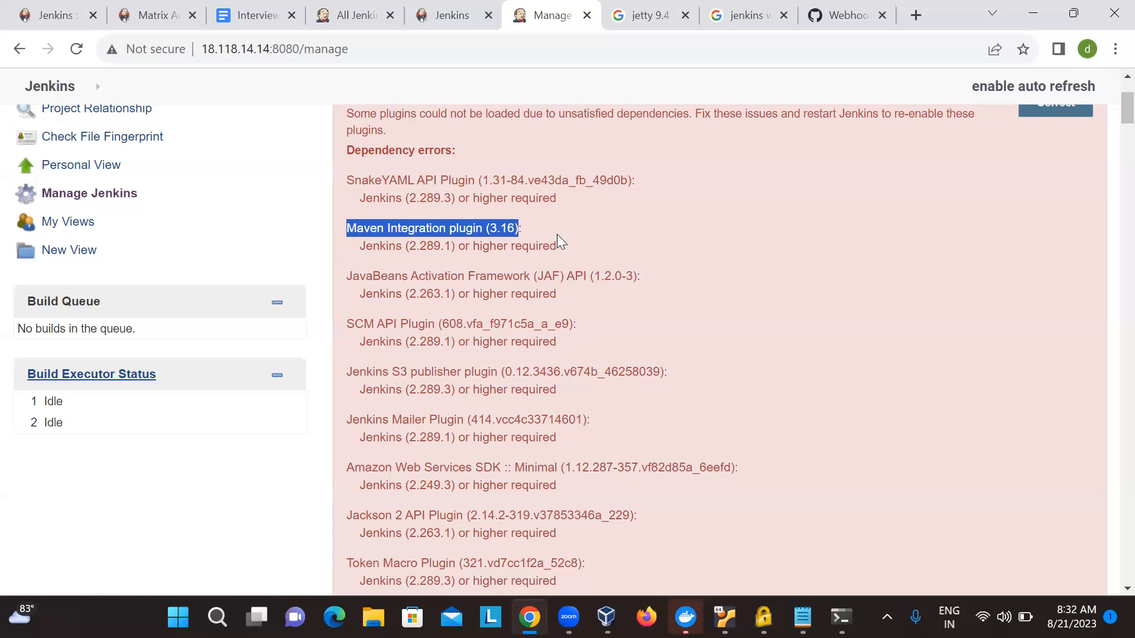
pyautogui.click(545, 232)
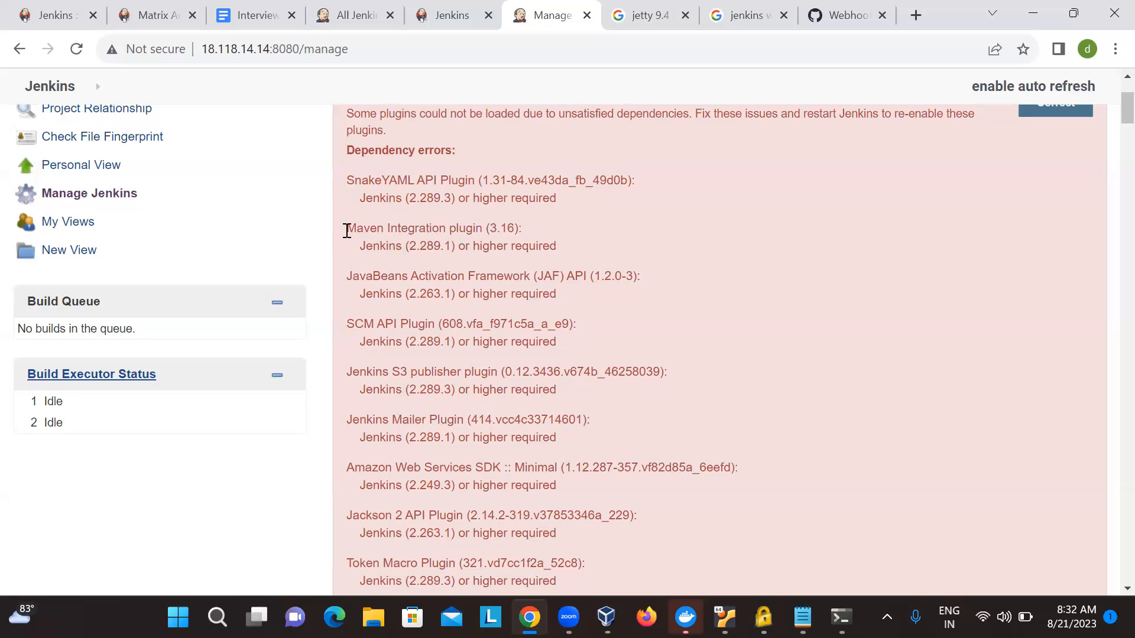
pyautogui.moveTo(346, 231); pyautogui.dragTo(519, 230)
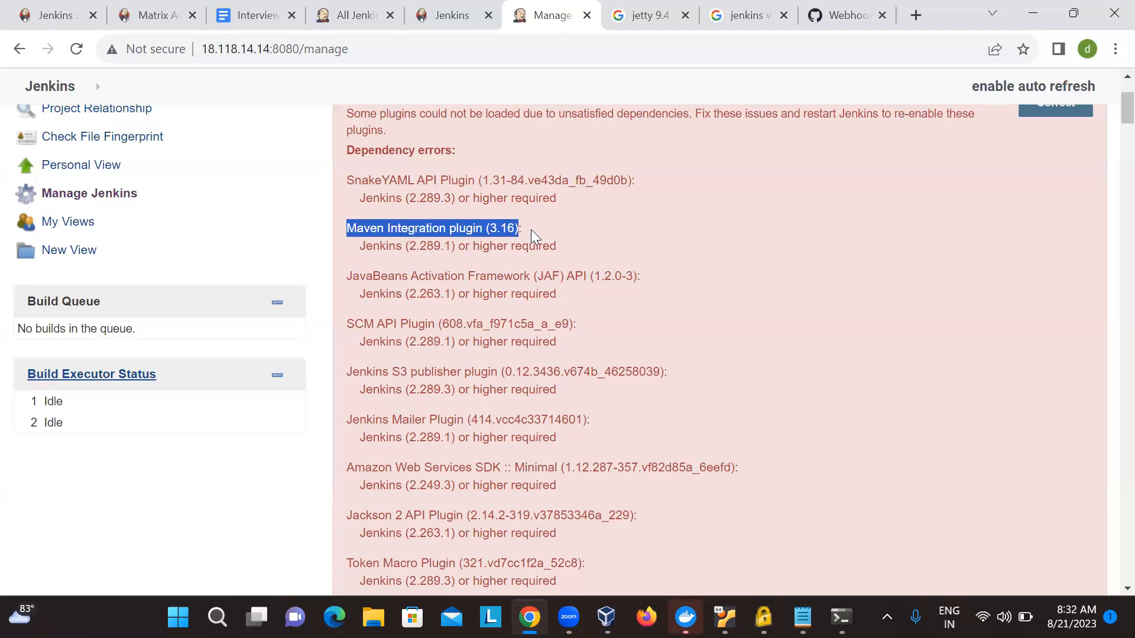
pyautogui.click(531, 229)
# - Highlight the minimum Jenkins version required by the Maven Integration plugin
pyautogui.scroll(1, 531, 230)
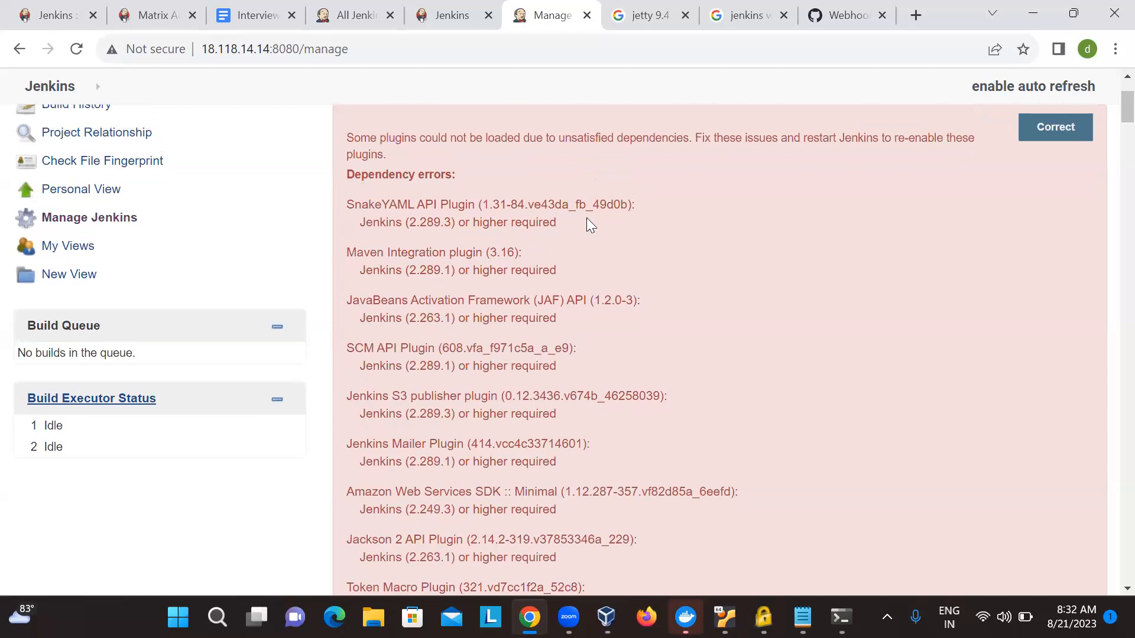
pyautogui.scroll(1, 586, 218)
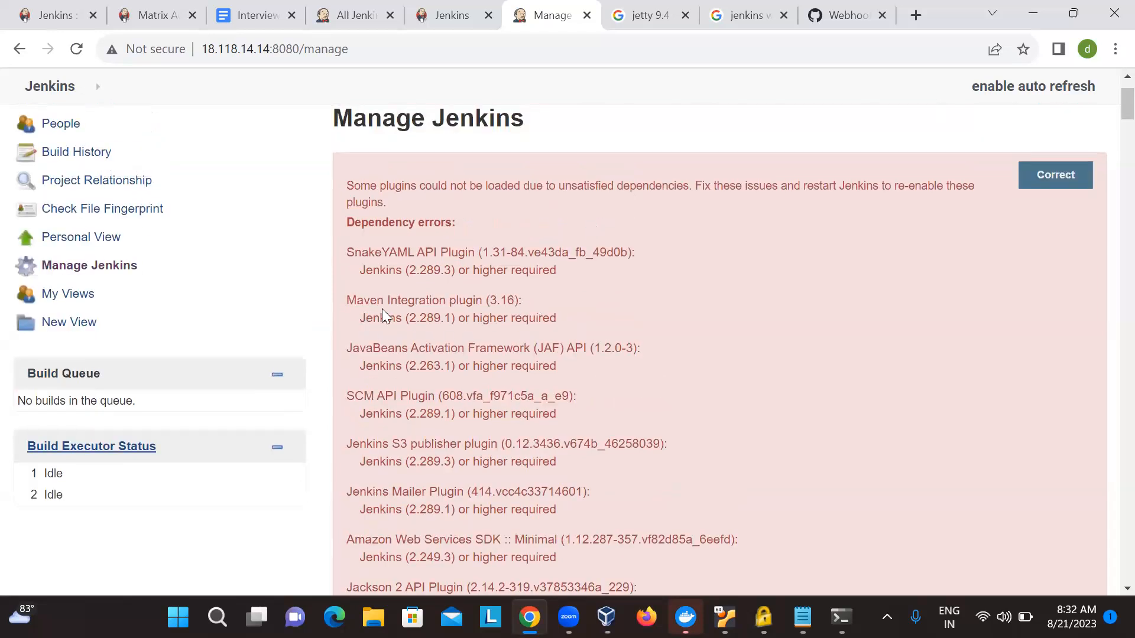
pyautogui.moveTo(410, 318); pyautogui.dragTo(445, 320)
# - Find the Code Coverage API Plugin among the indirectly dependent plugins and highlight its "Failed to load: Checks API plugin (1.7.4)" line
pyautogui.scroll(-20, 437, 330)
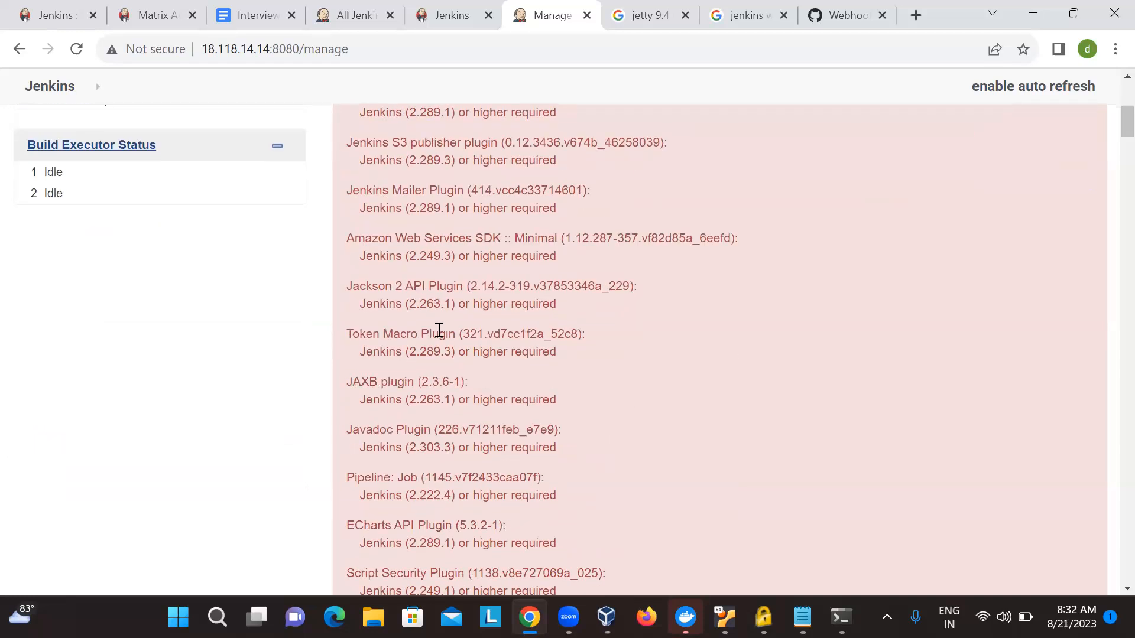
pyautogui.scroll(-20, 438, 330)
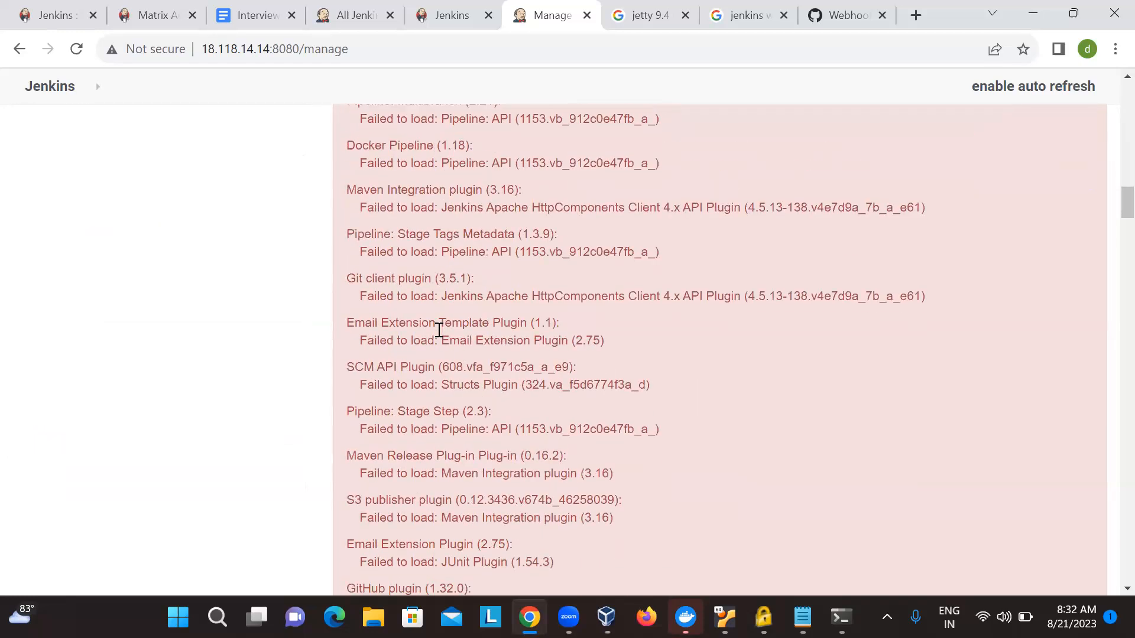
pyautogui.scroll(-9, 438, 330)
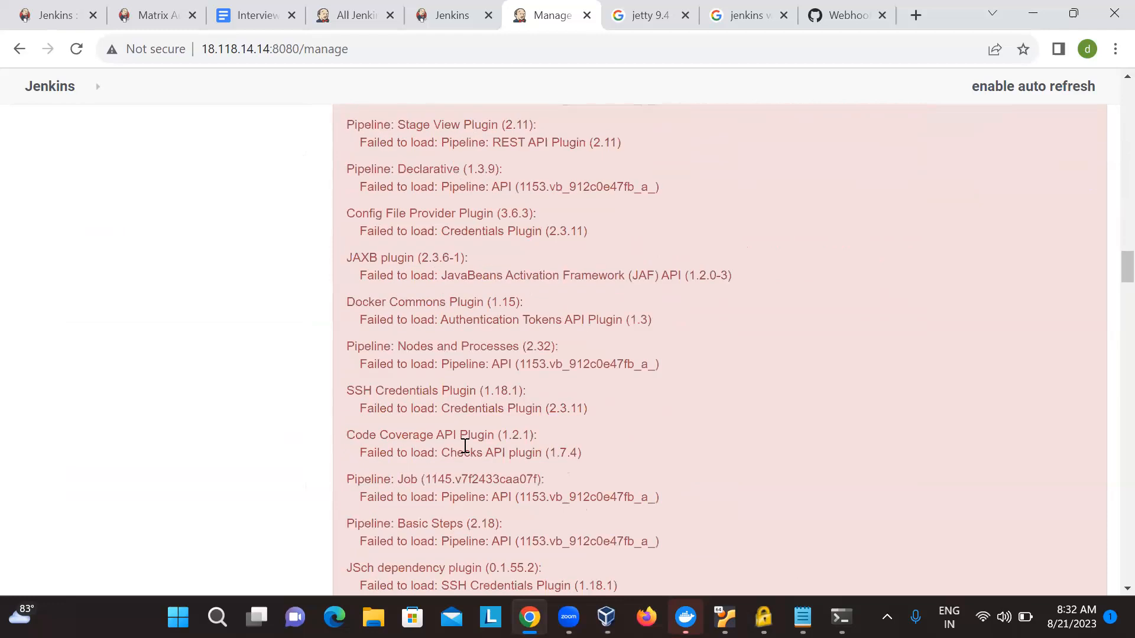
pyautogui.moveTo(353, 405); pyautogui.dragTo(627, 412)
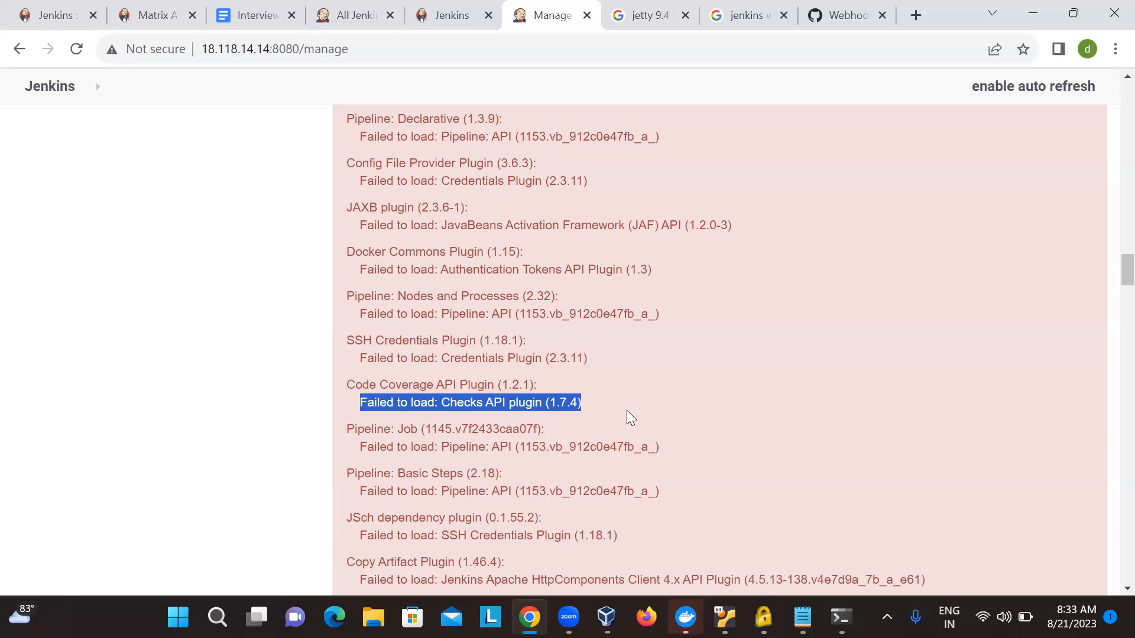
# - Examine the rest of the Manage Jenkins page: remaining plugin load failures, security warnings, management options and the Jenkins version in the footer
pyautogui.scroll(-15, 628, 412)
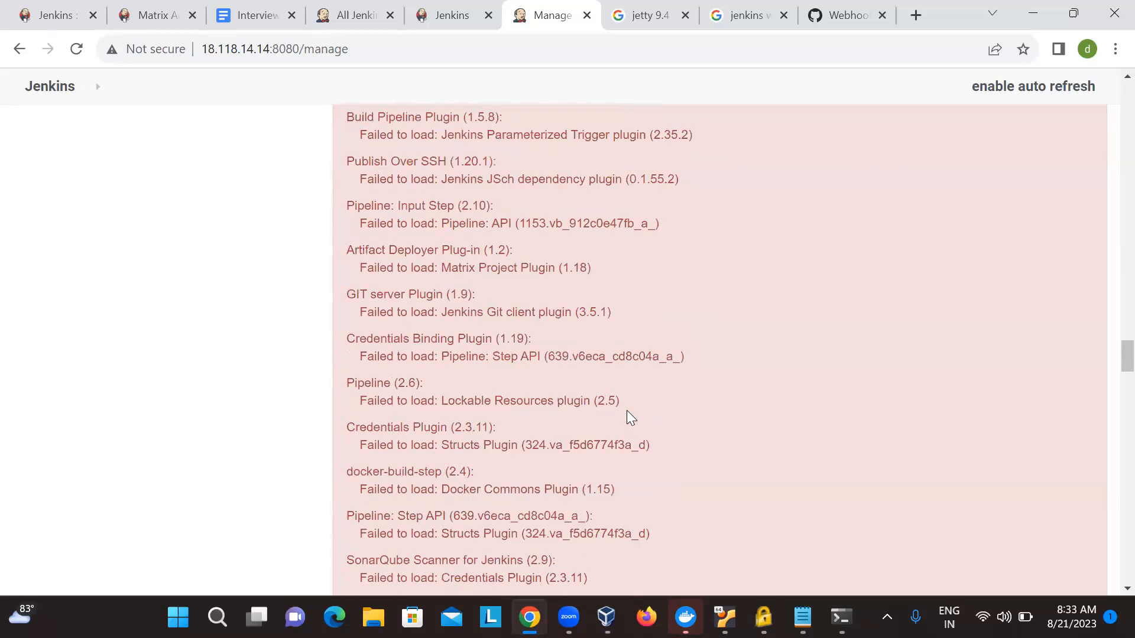
pyautogui.scroll(-20, 628, 419)
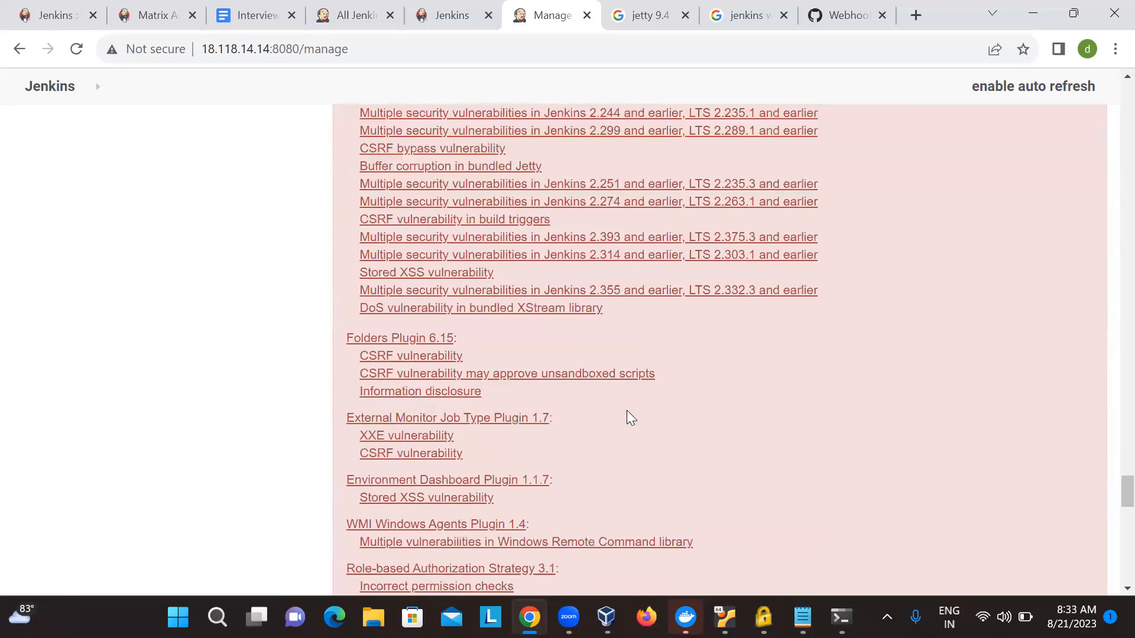
pyautogui.scroll(10, 630, 418)
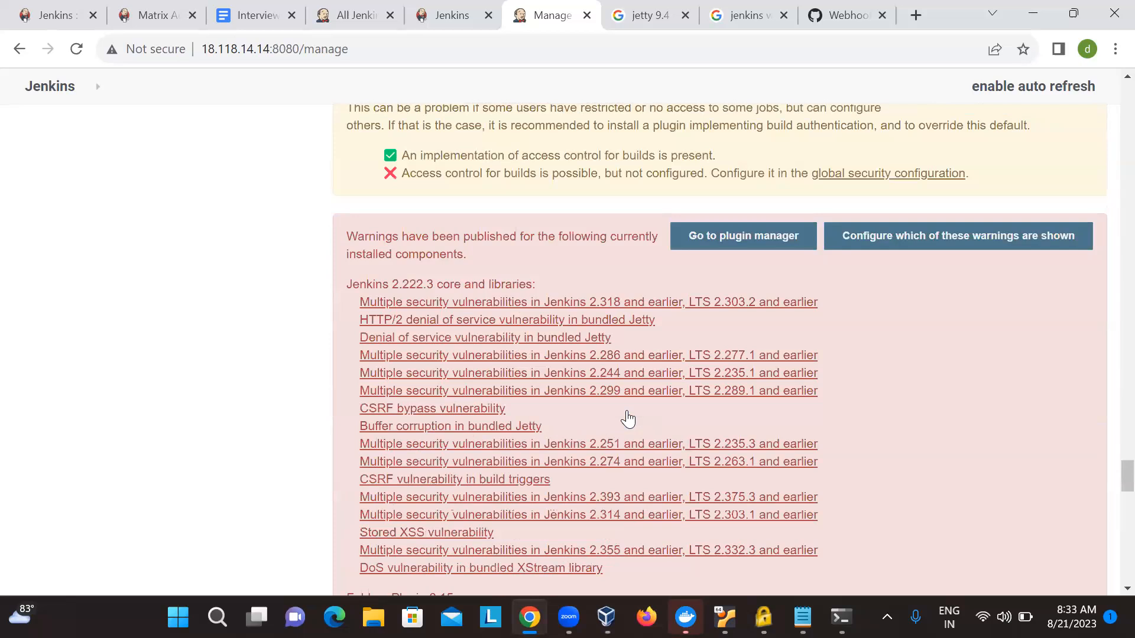
pyautogui.scroll(-14, 628, 417)
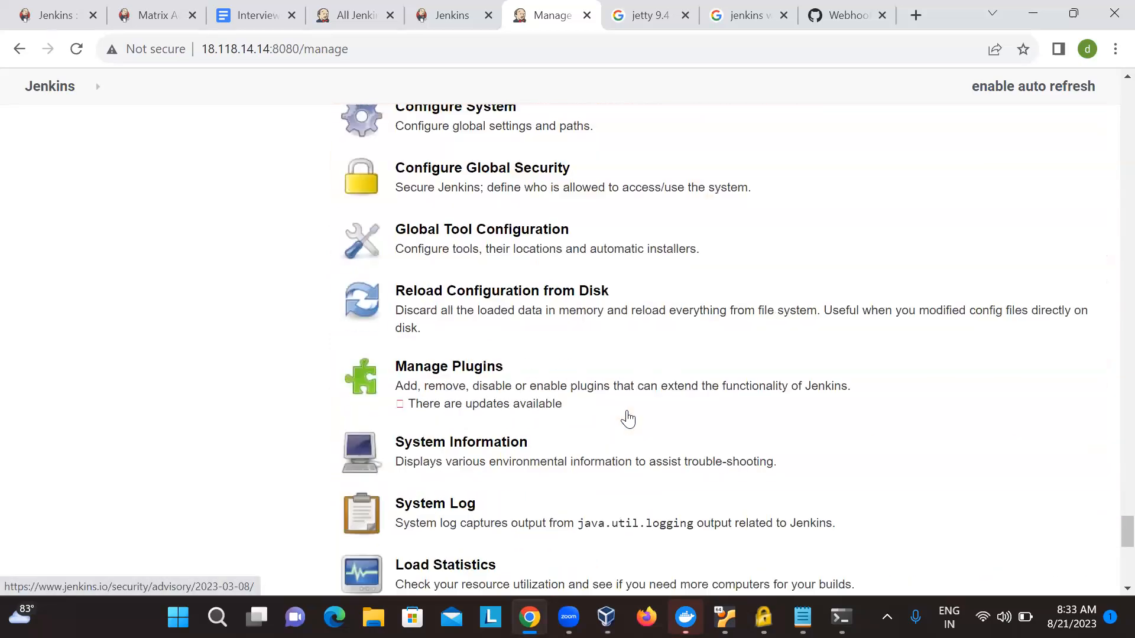
pyautogui.scroll(-10, 627, 418)
pyautogui.scroll(8, 628, 419)
pyautogui.scroll(10, 628, 419)
pyautogui.scroll(-5, 627, 419)
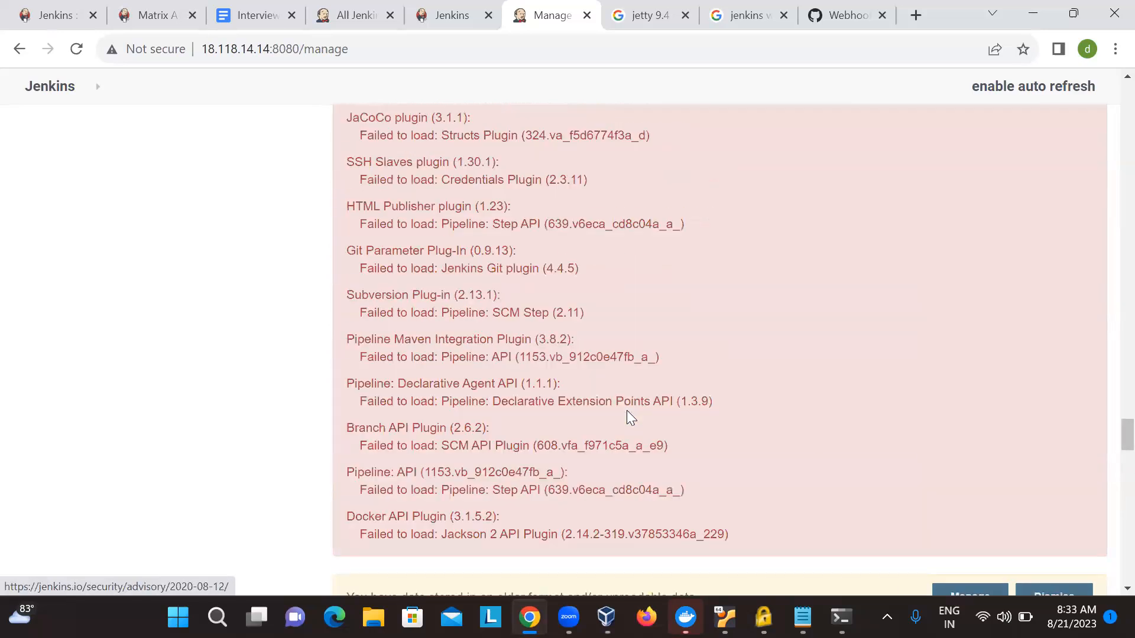
pyautogui.scroll(12, 628, 418)
pyautogui.scroll(-20, 1087, 553)
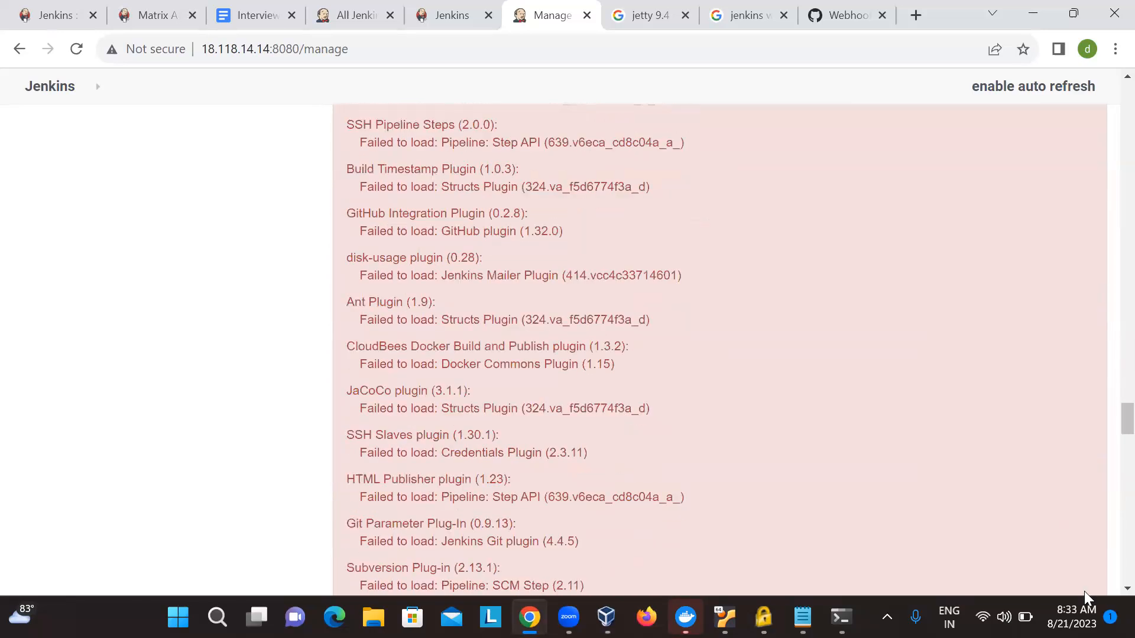
pyautogui.scroll(-15, 1044, 519)
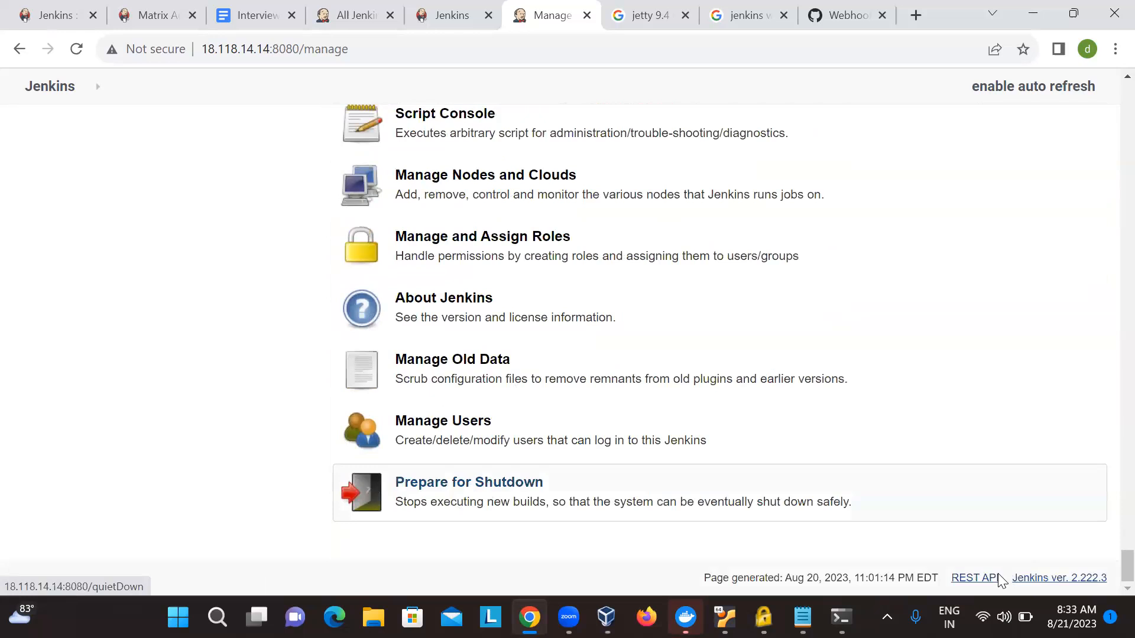